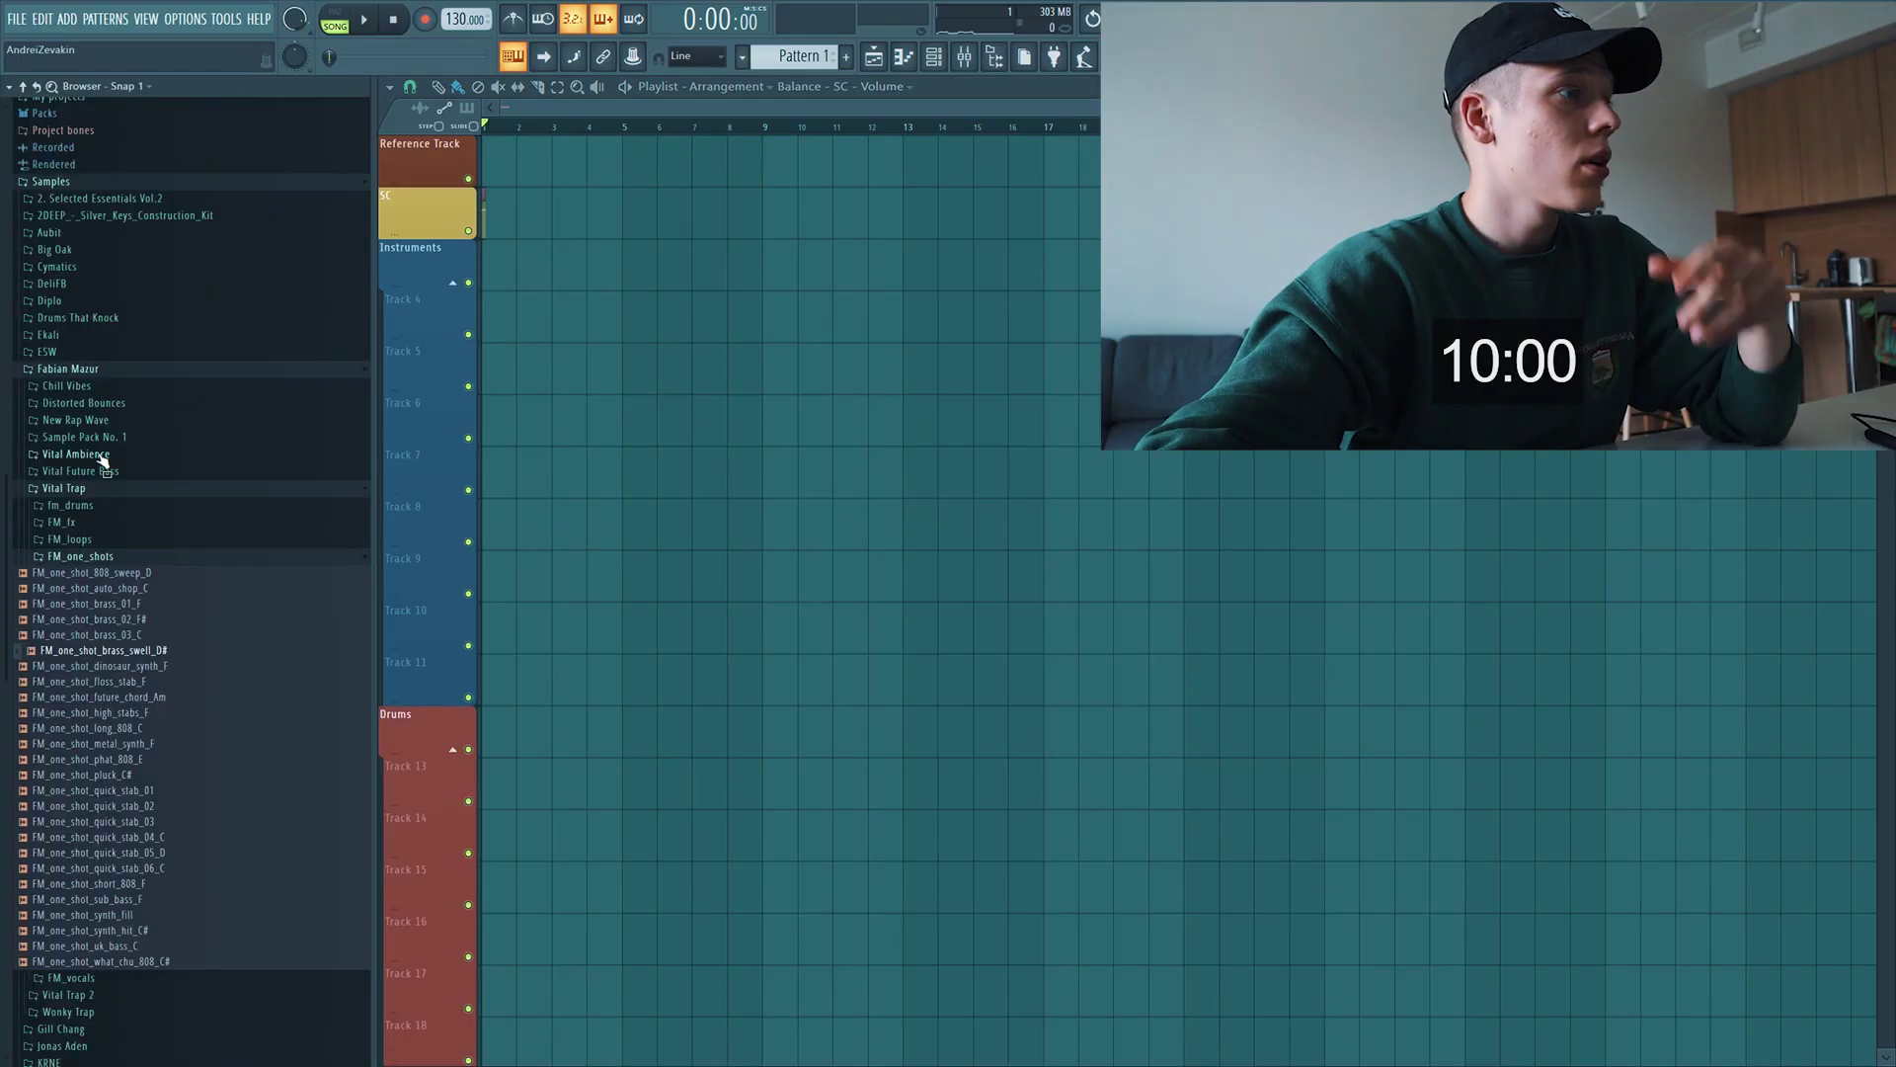
Browse the sample library to Unison's Matroda One Shot Samples and open the kicks folder
scroll(63, 513, up, 3)
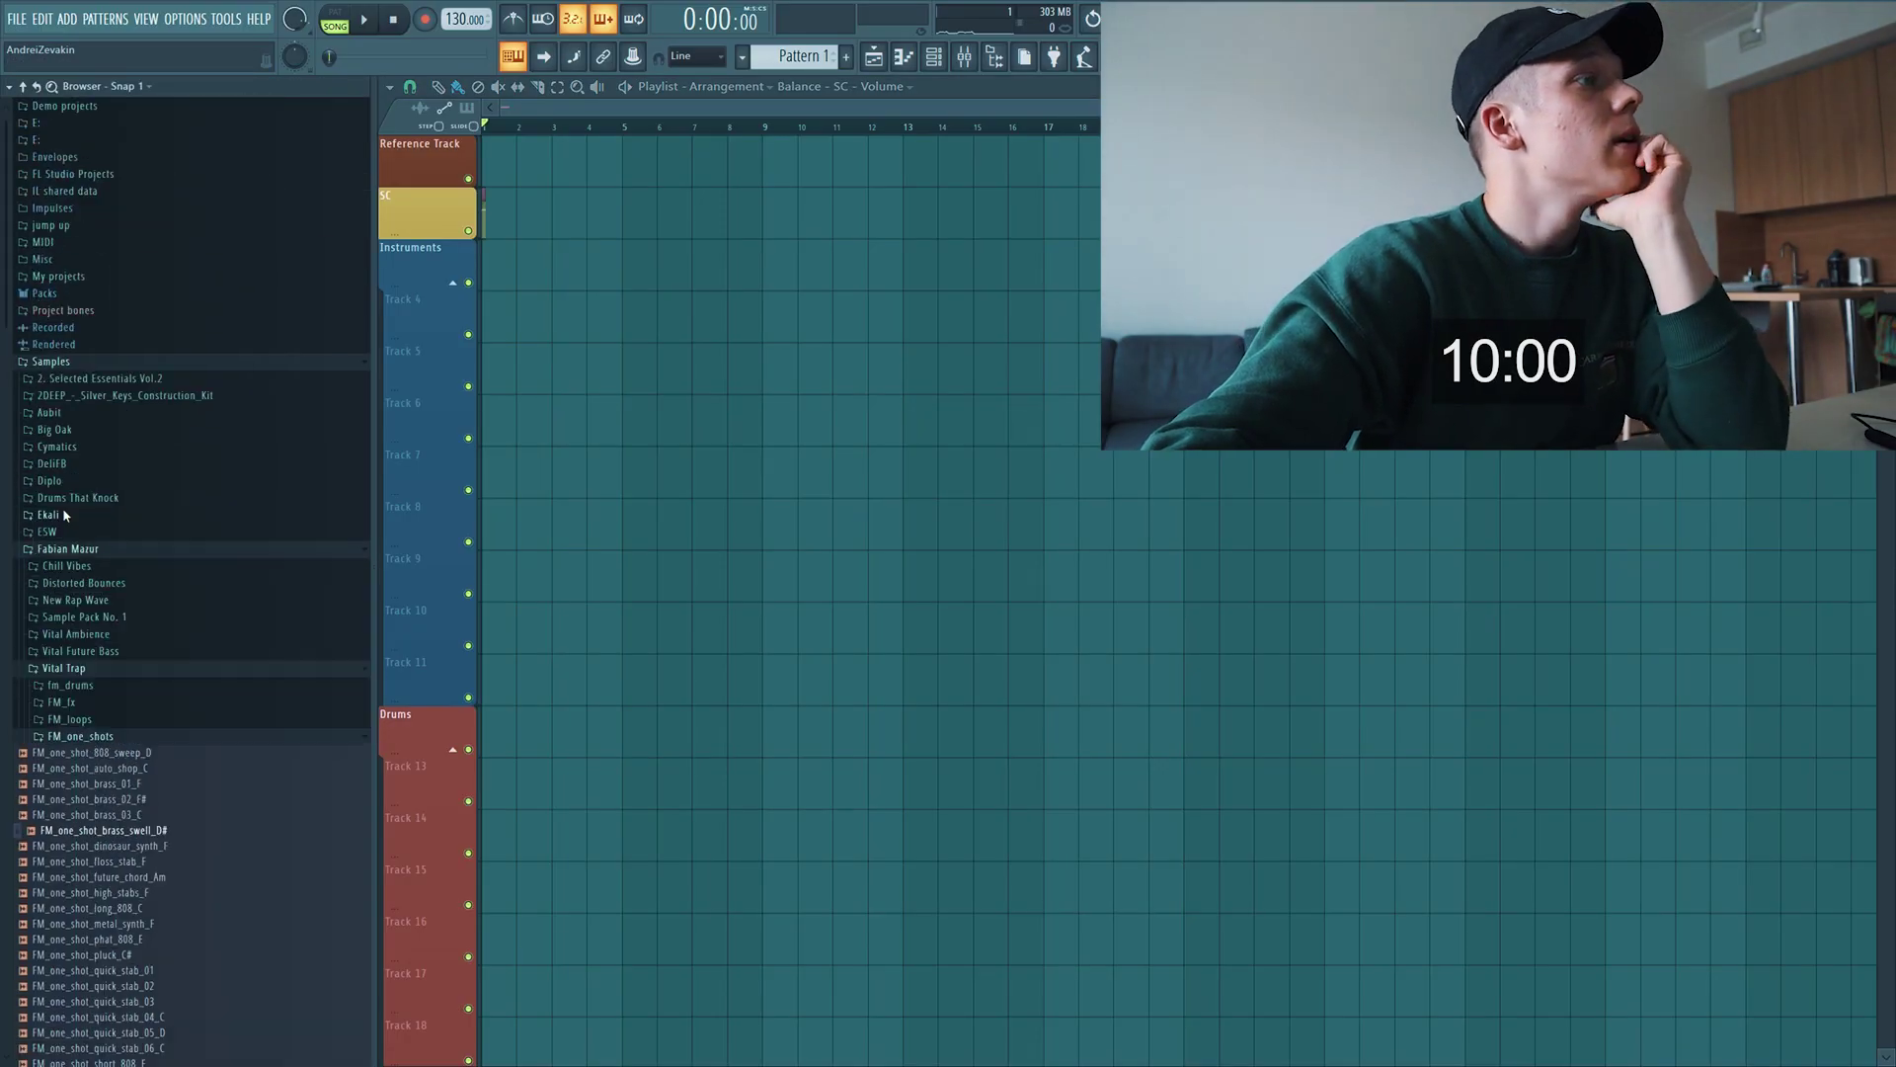
scroll(119, 613, down, 6)
click(237, 802)
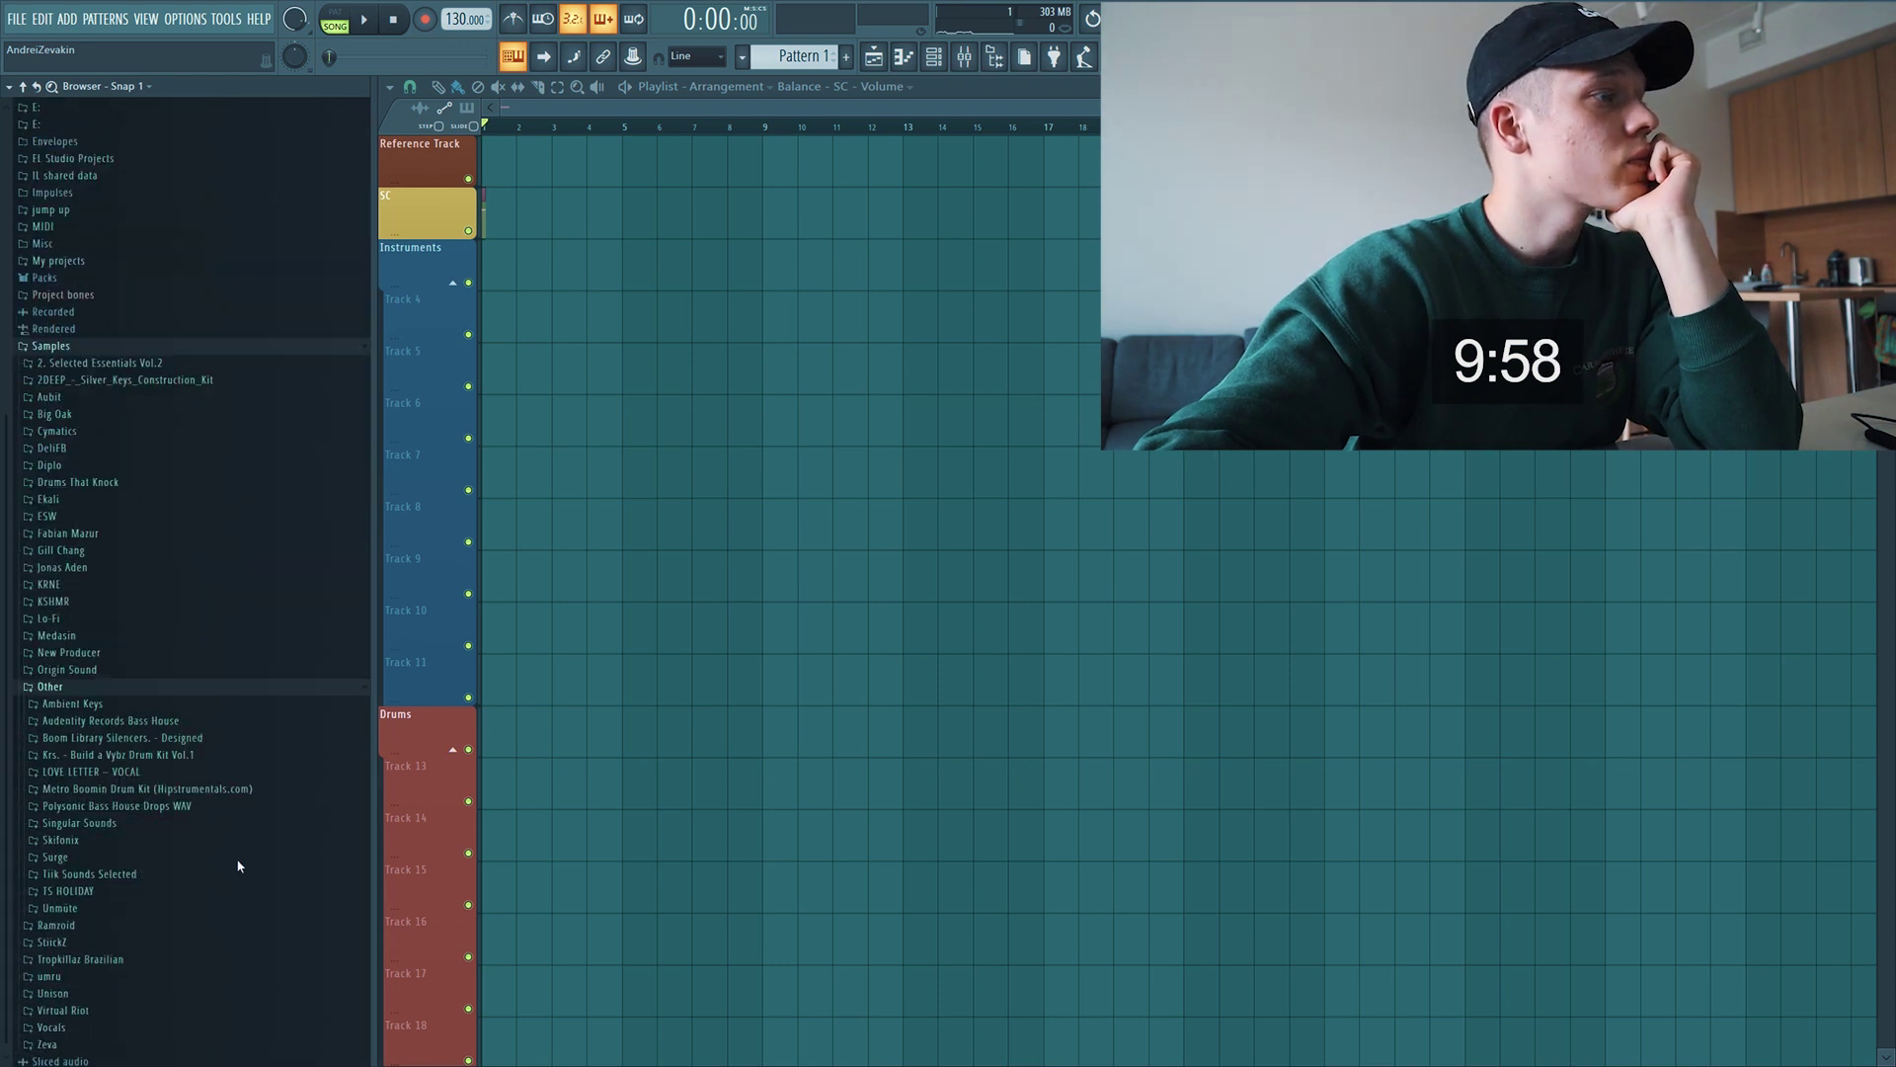
click(109, 889)
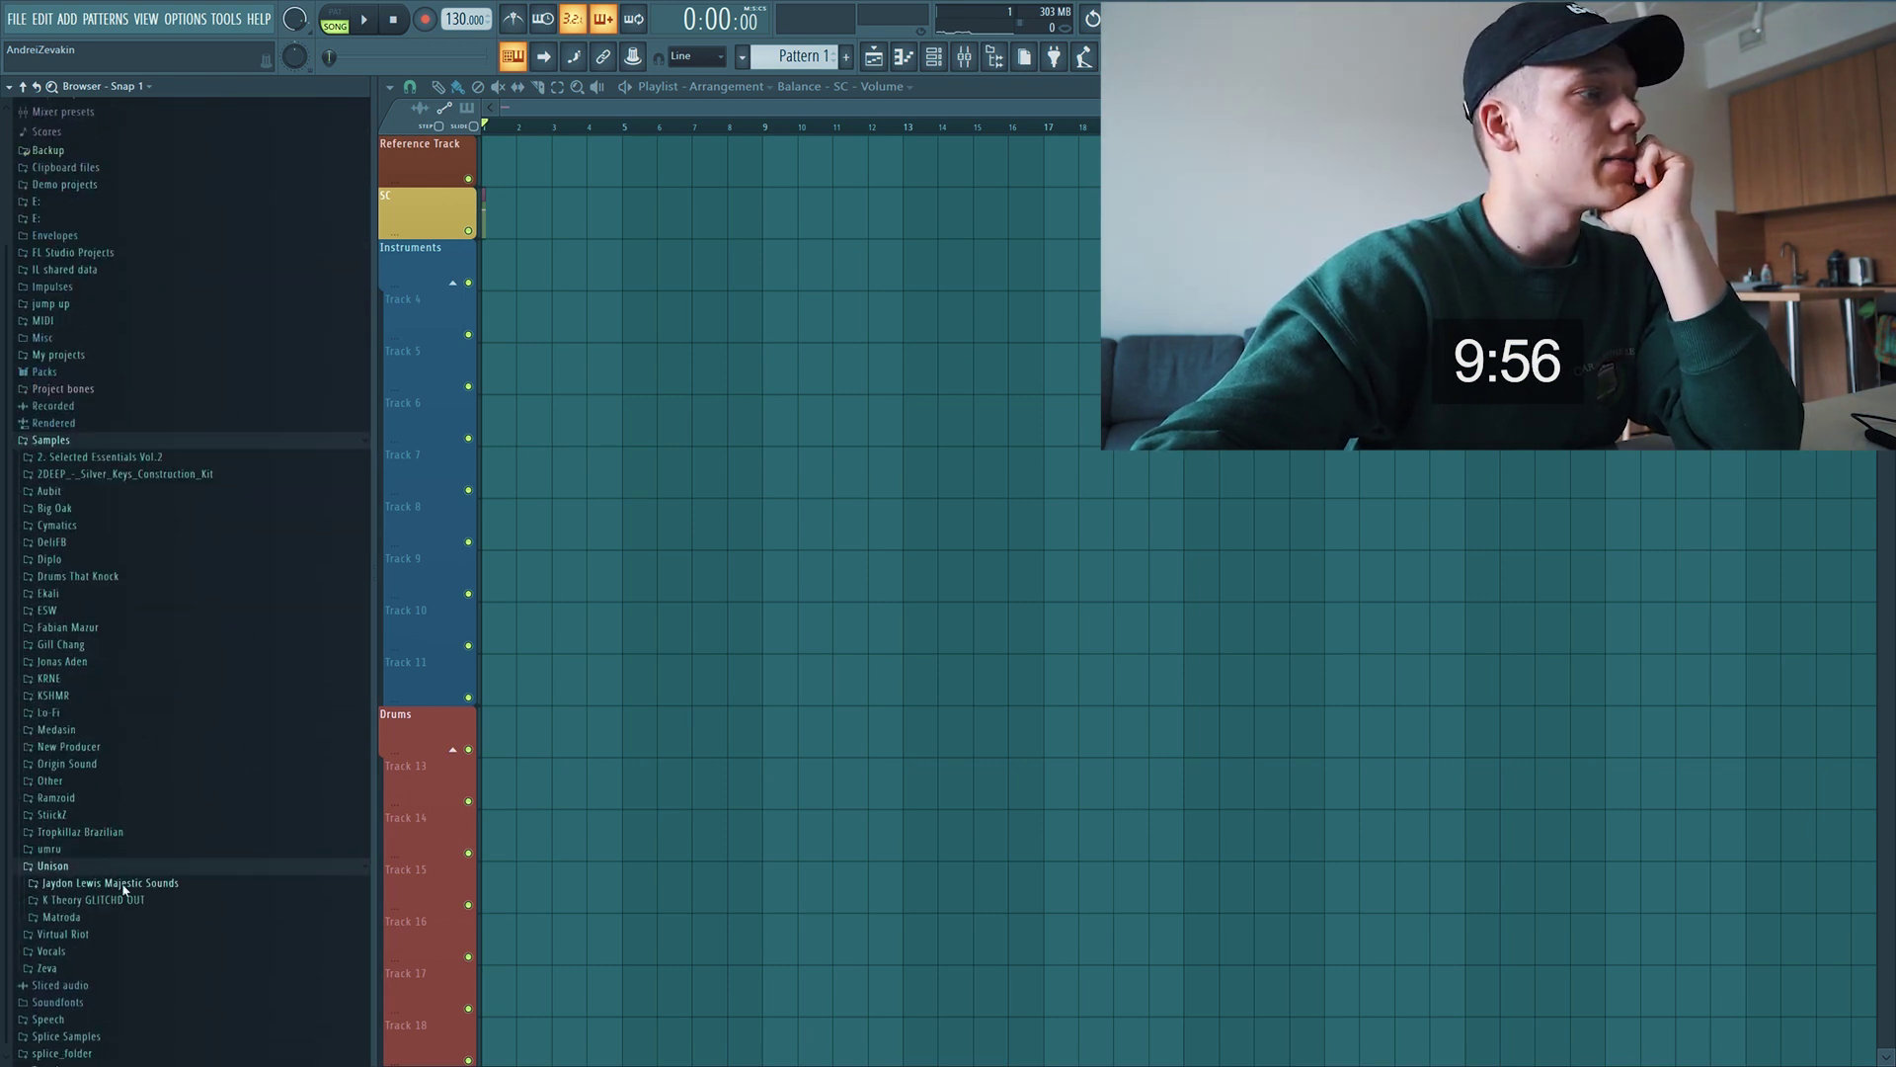
click(153, 887)
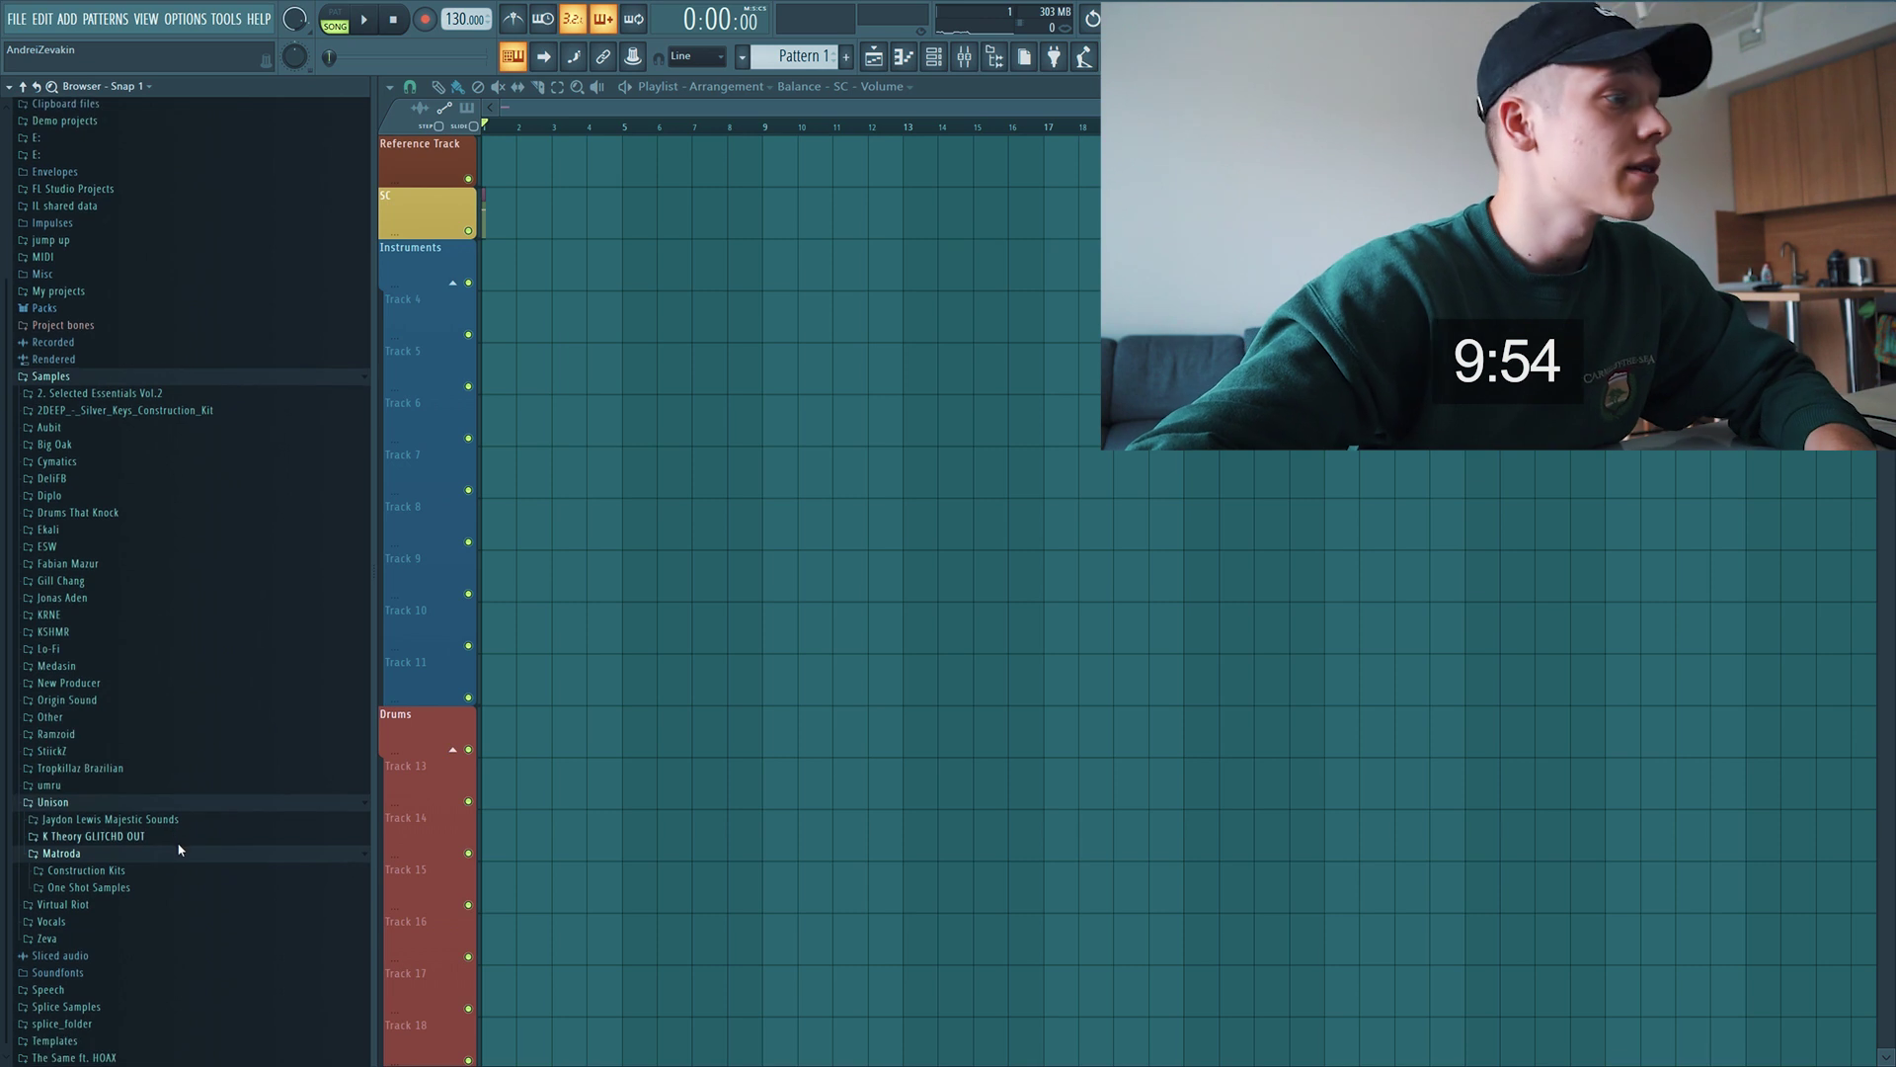
click(97, 888)
click(118, 888)
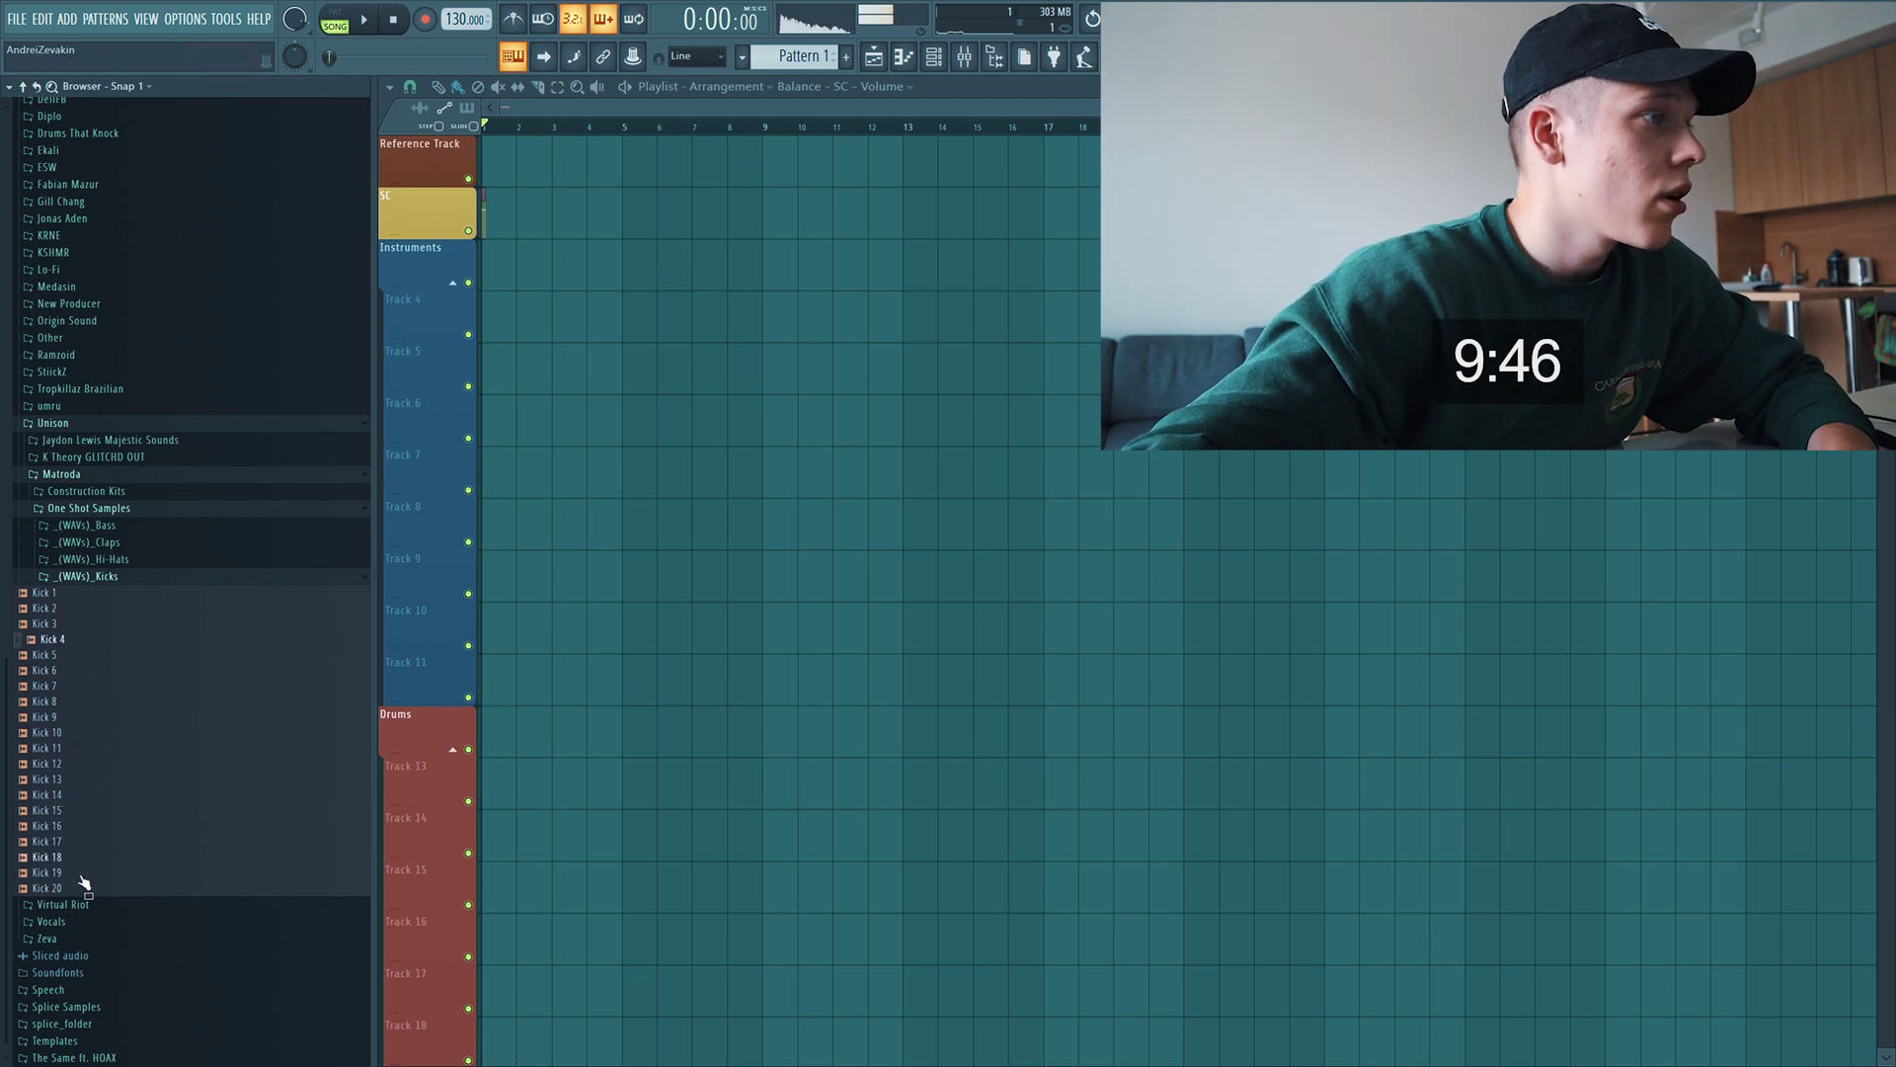
Place the Kick 14 sample on Track 13 at the start of bar 5
drag(118, 803, 626, 737)
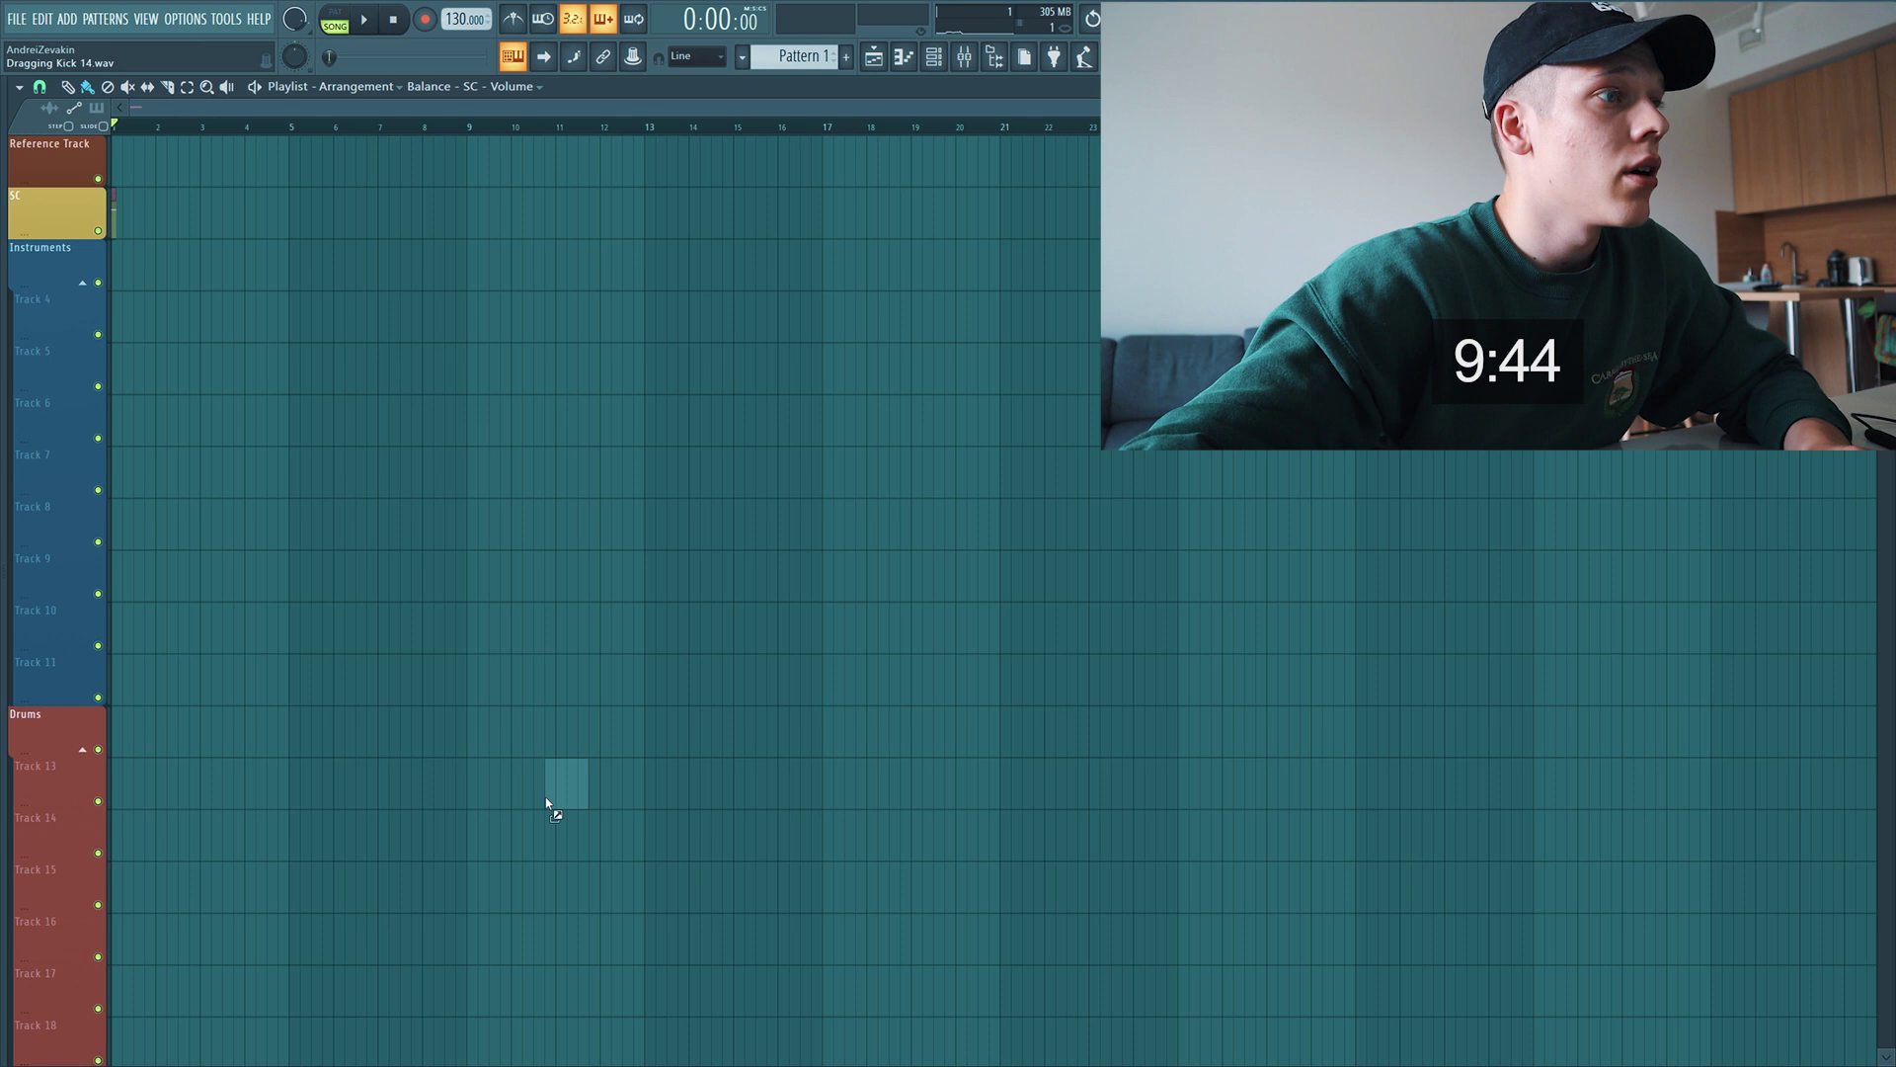
drag(289, 781, 289, 782)
scroll(301, 787, up, 5)
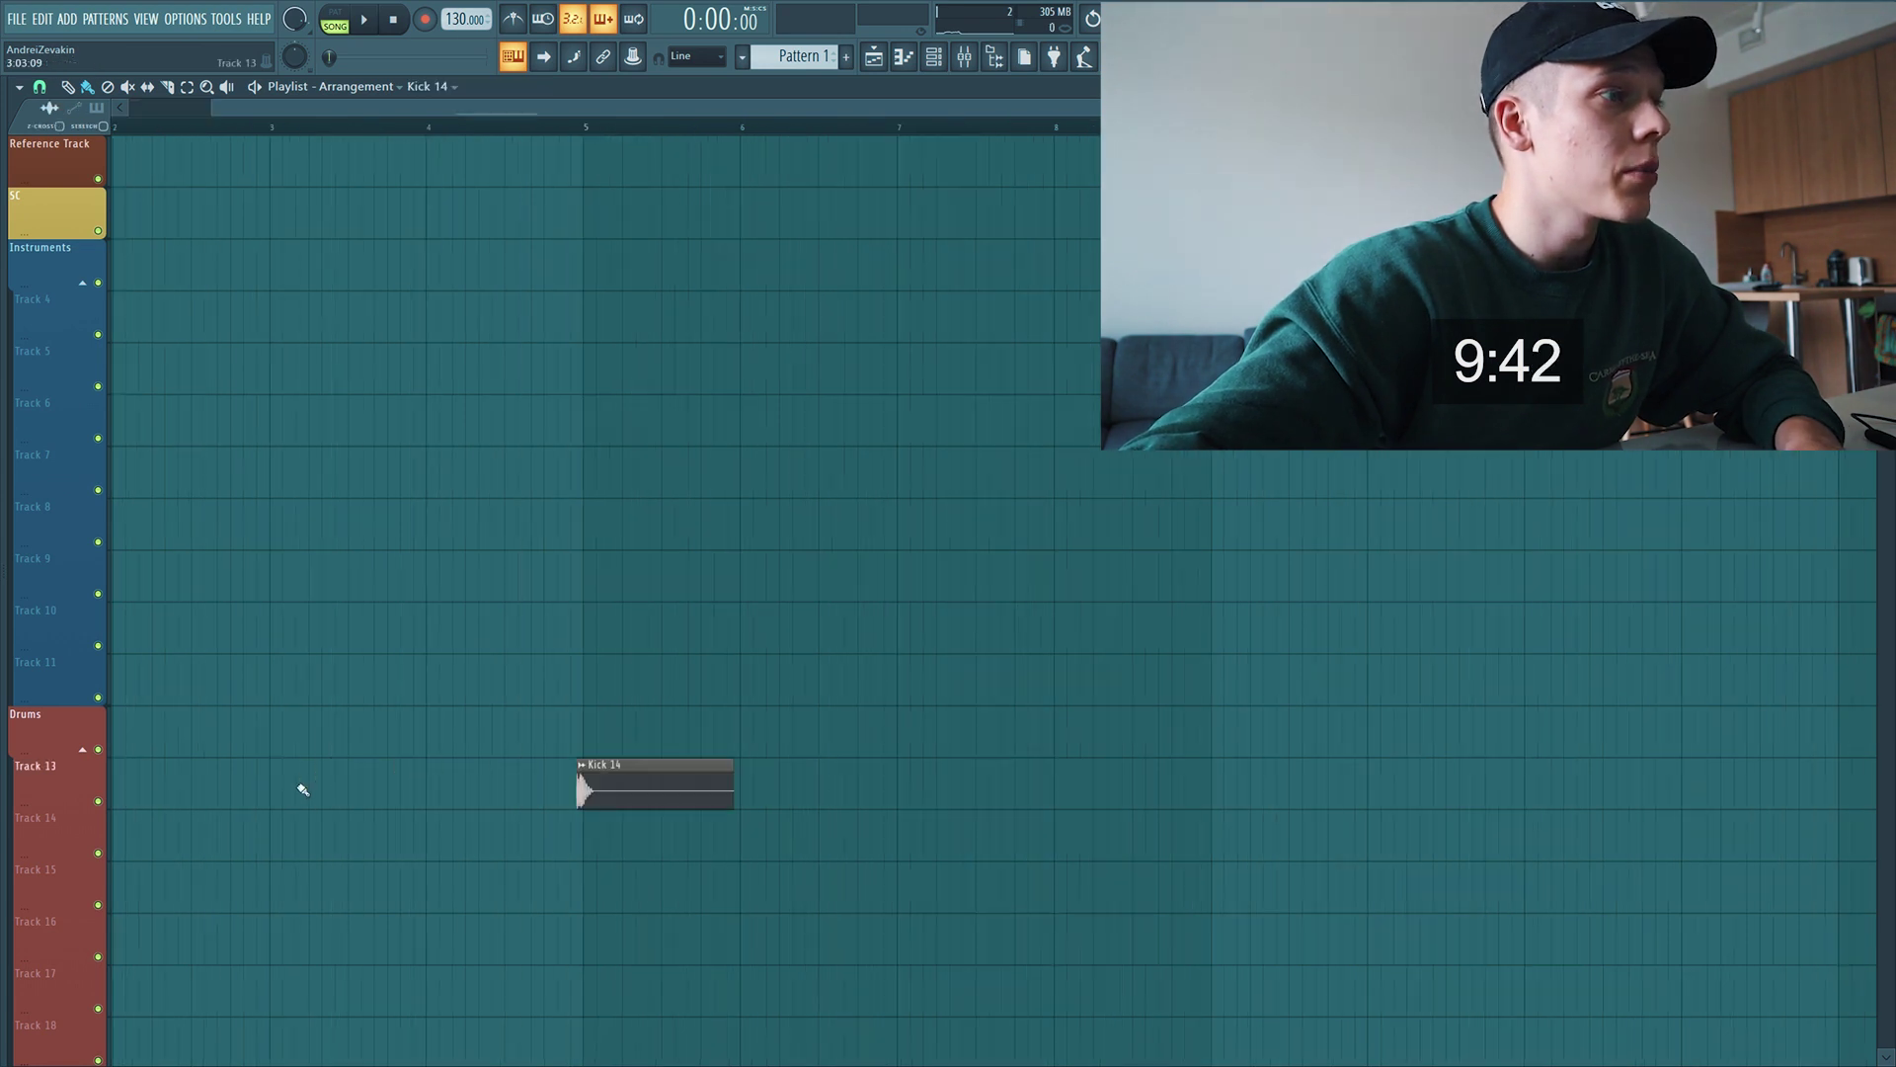
scroll(987, 820, down, 2)
scroll(908, 804, up, 2)
Trim the Kick 14 clip to one beat and repeat it on every beat up to bar 9
drag(821, 776, 560, 790)
right_click(838, 793)
scroll(834, 787, down, 3)
key(ctrl+b)
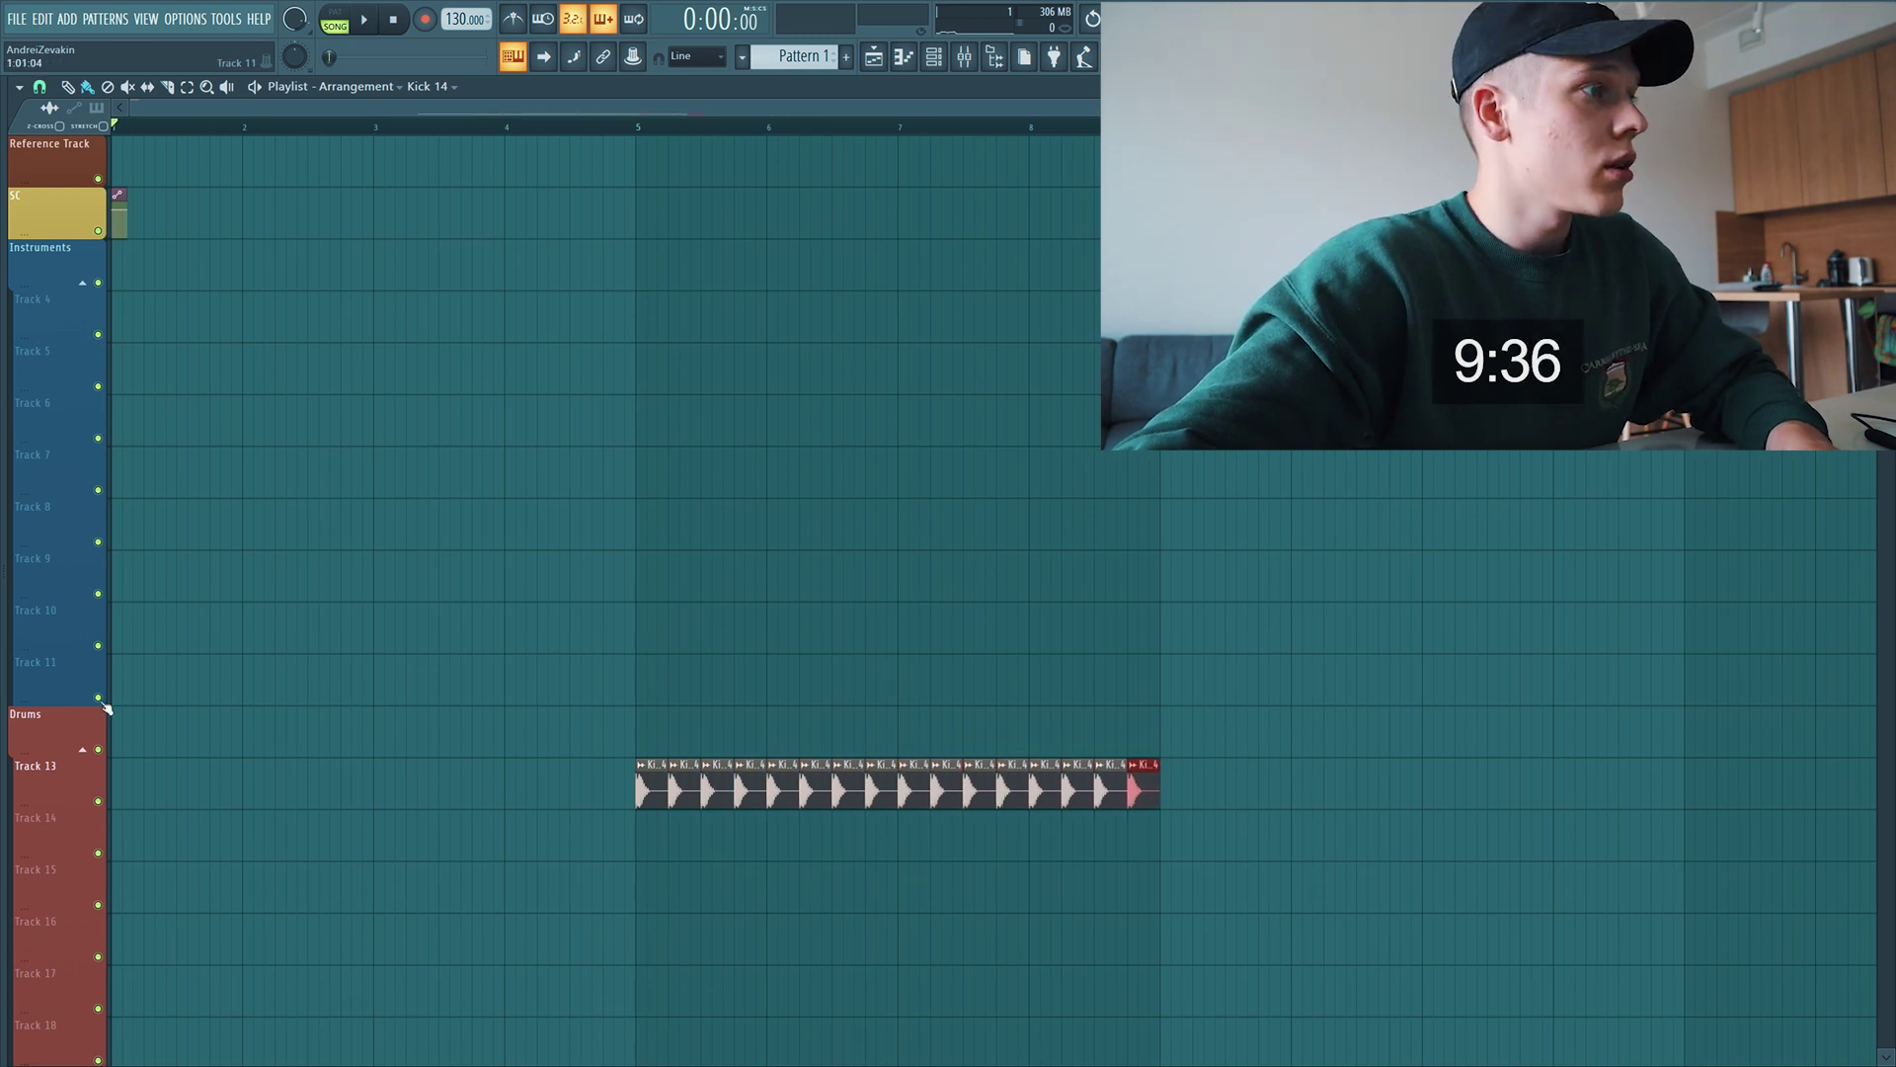
Place Clap 6 from the Matroda claps folder on Track 14 at the second kick of bar 5
key(alt+F8)
click(117, 546)
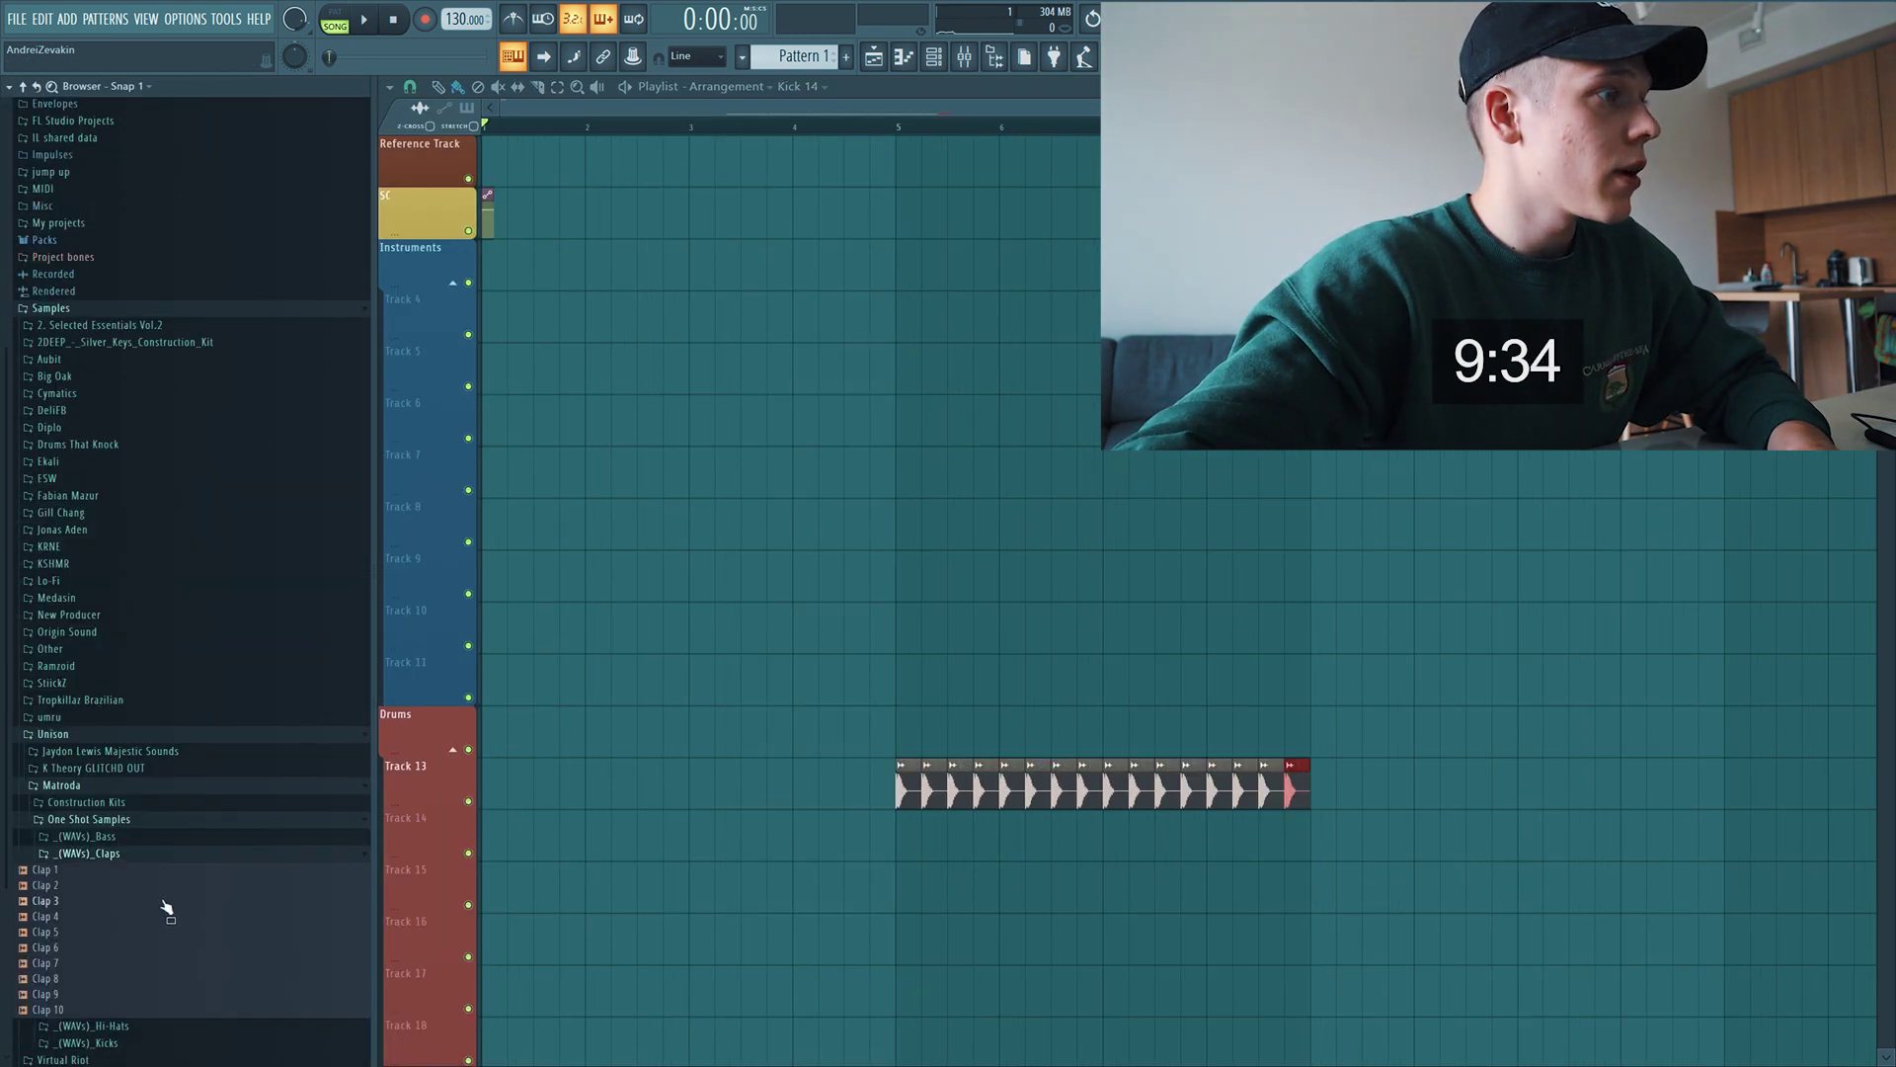
scroll(151, 798, up, 3)
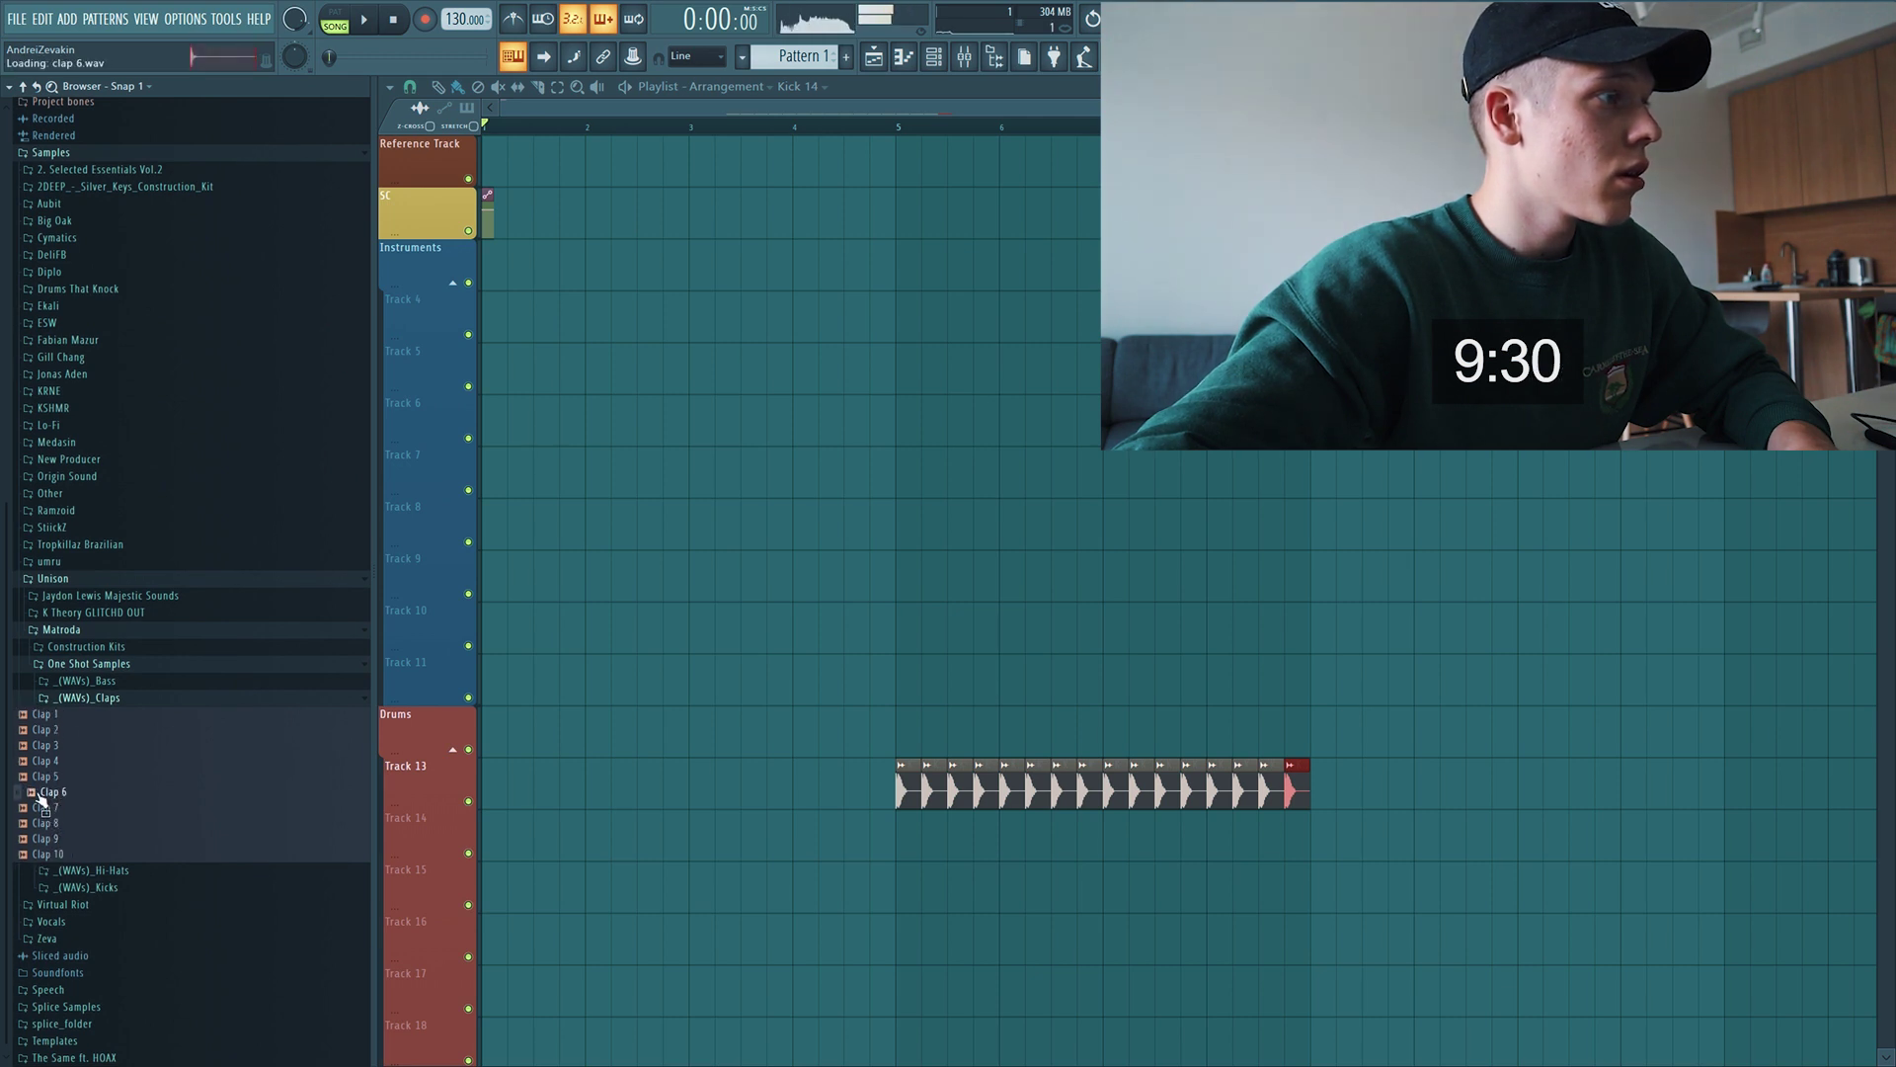
drag(109, 800, 669, 839)
scroll(682, 841, up, 4)
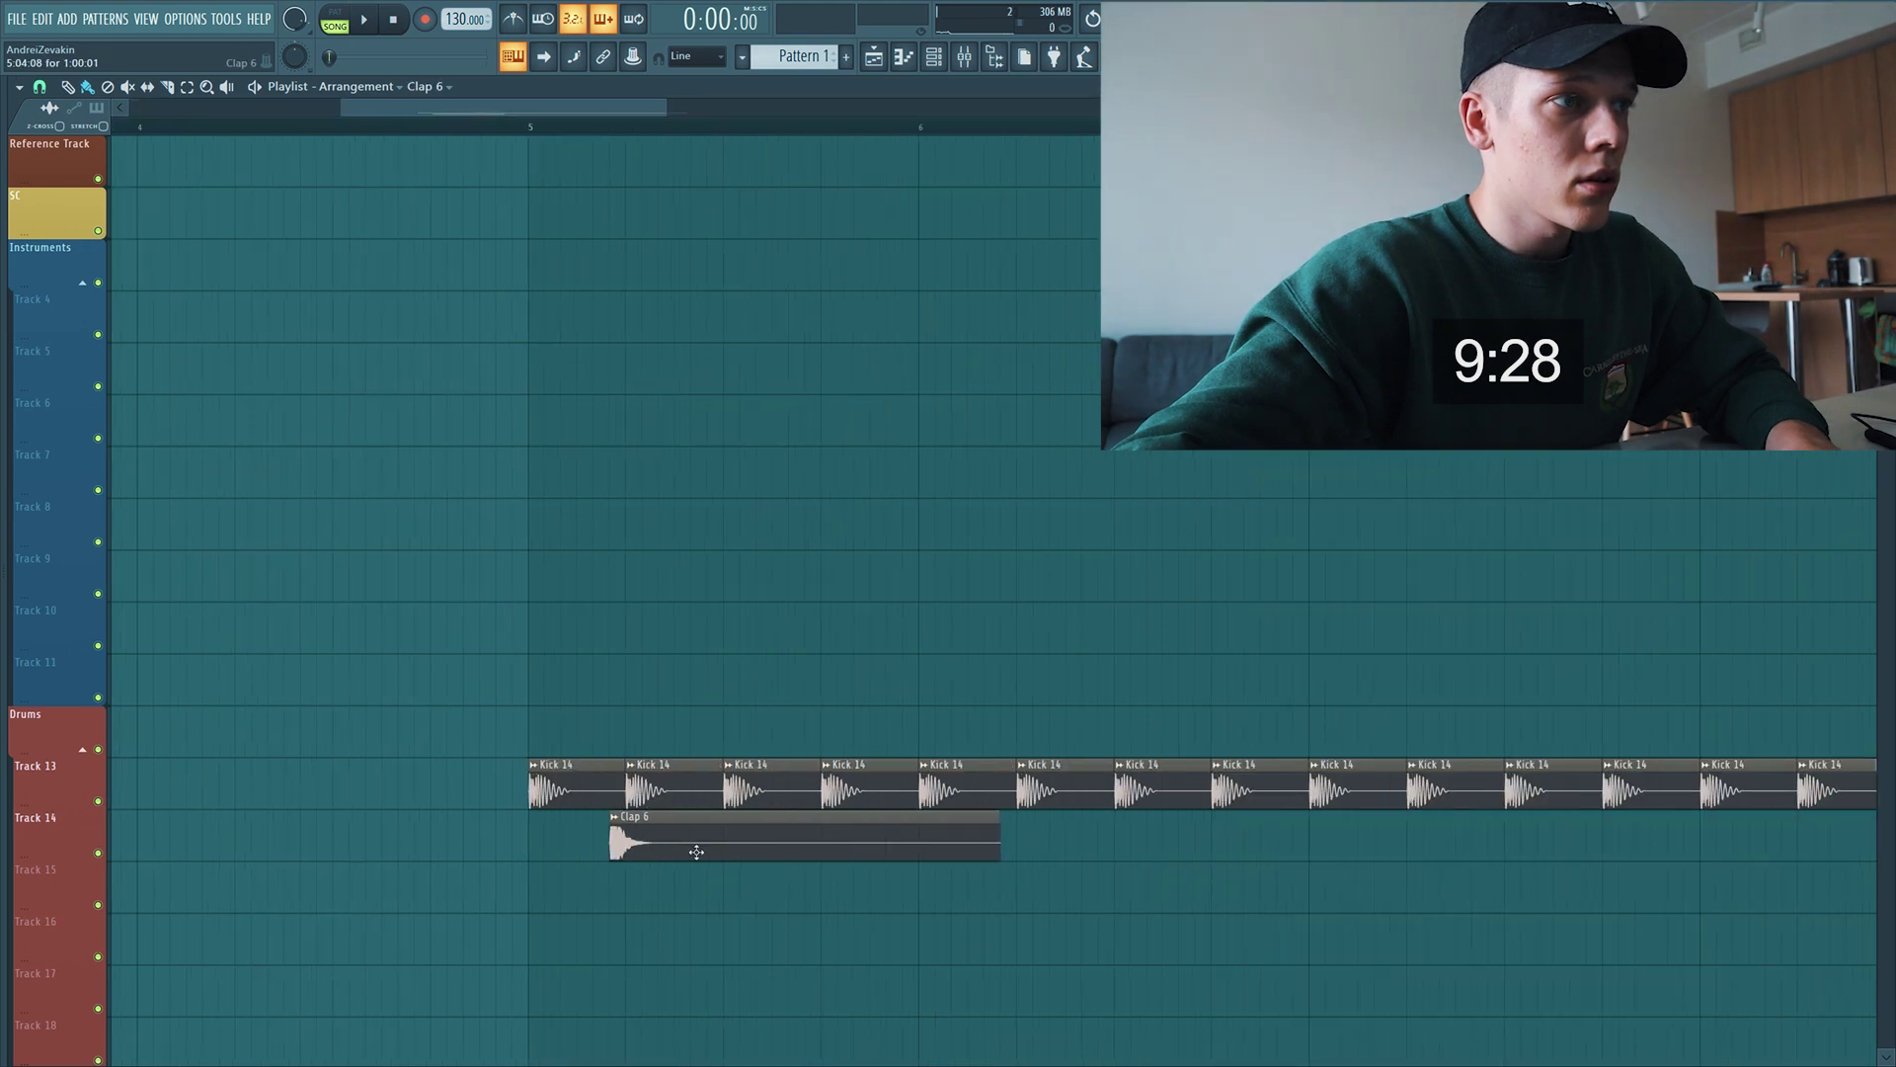
Trim the Clap 6 clip to two beats, repeat it along Track 14, and cut off the excess at bar 9
drag(833, 850, 842, 851)
right_click(842, 851)
scroll(889, 879, down, 4)
key(ctrl+b)
key(ctrl+b)
key(ctrl+b)
key(ctrl+b)
key(ctrl+b)
key(ctrl+b)
key(ctrl+b)
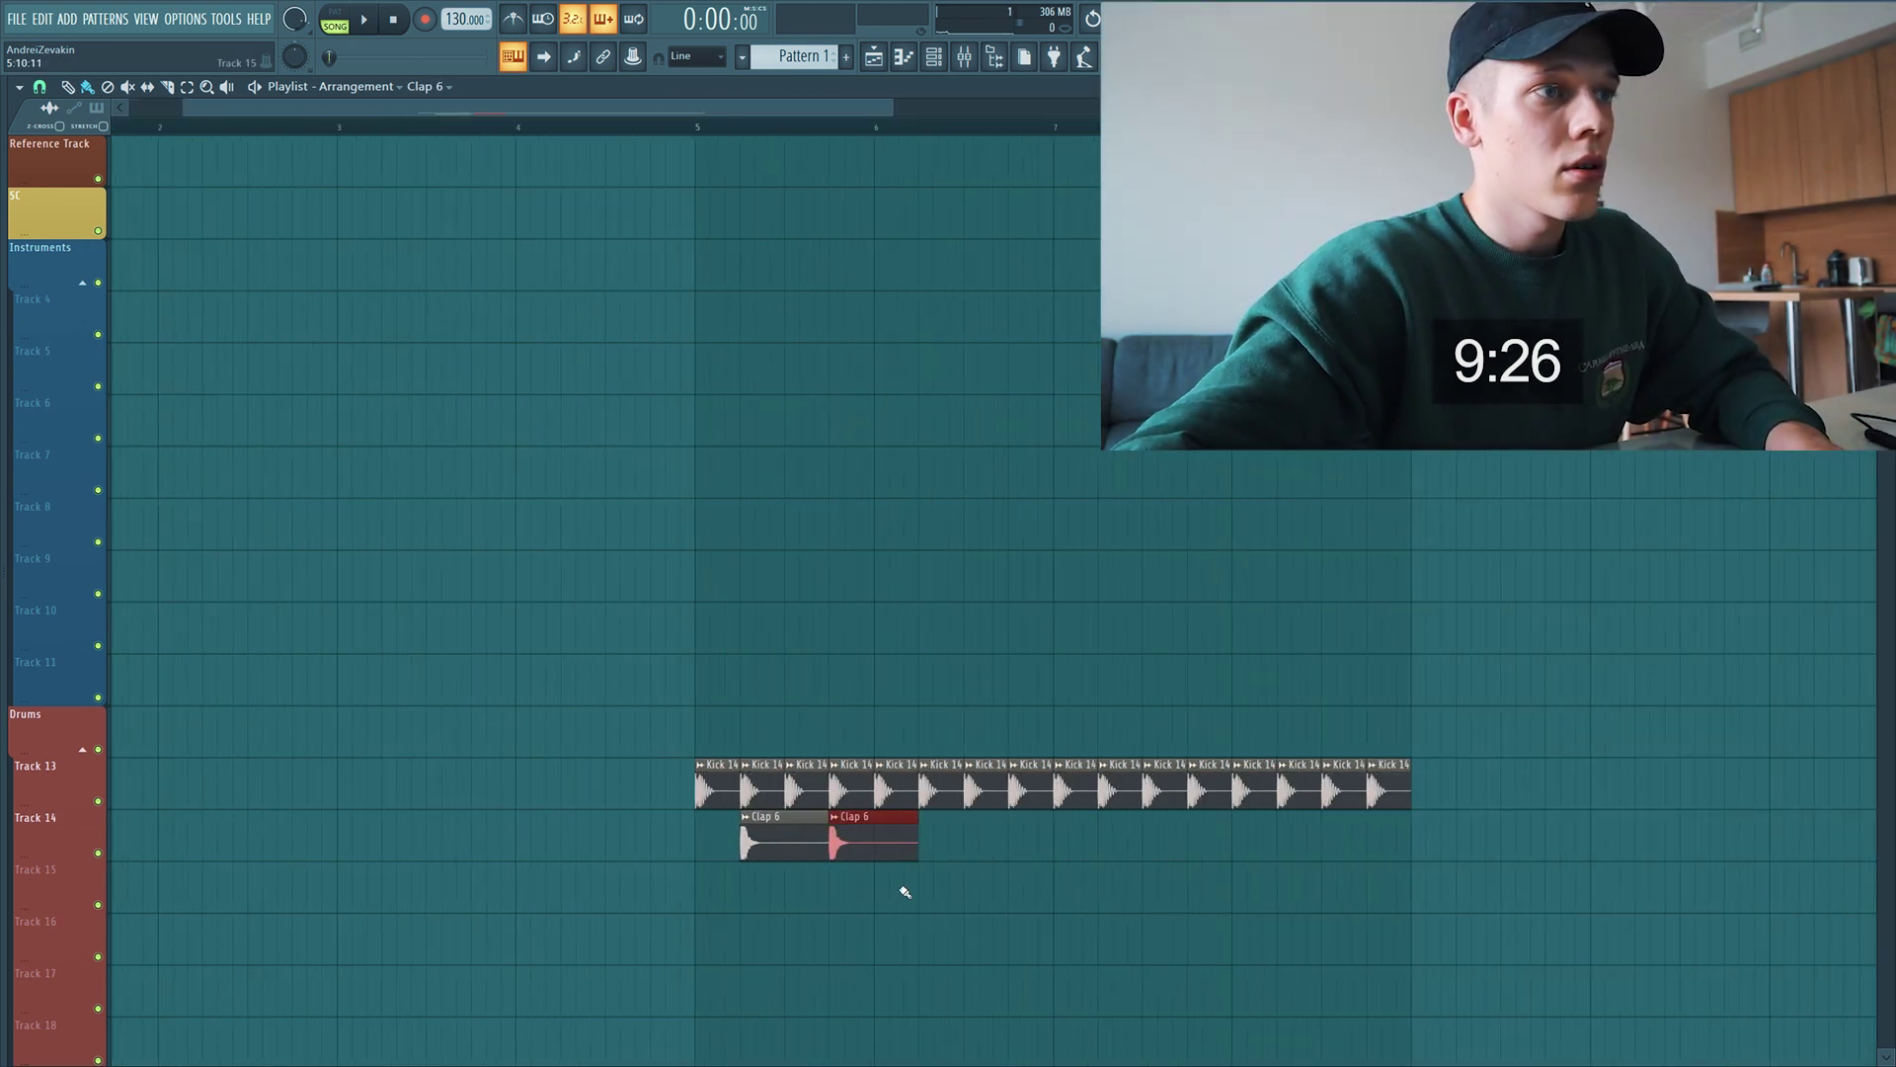
drag(1413, 701, 1414, 859)
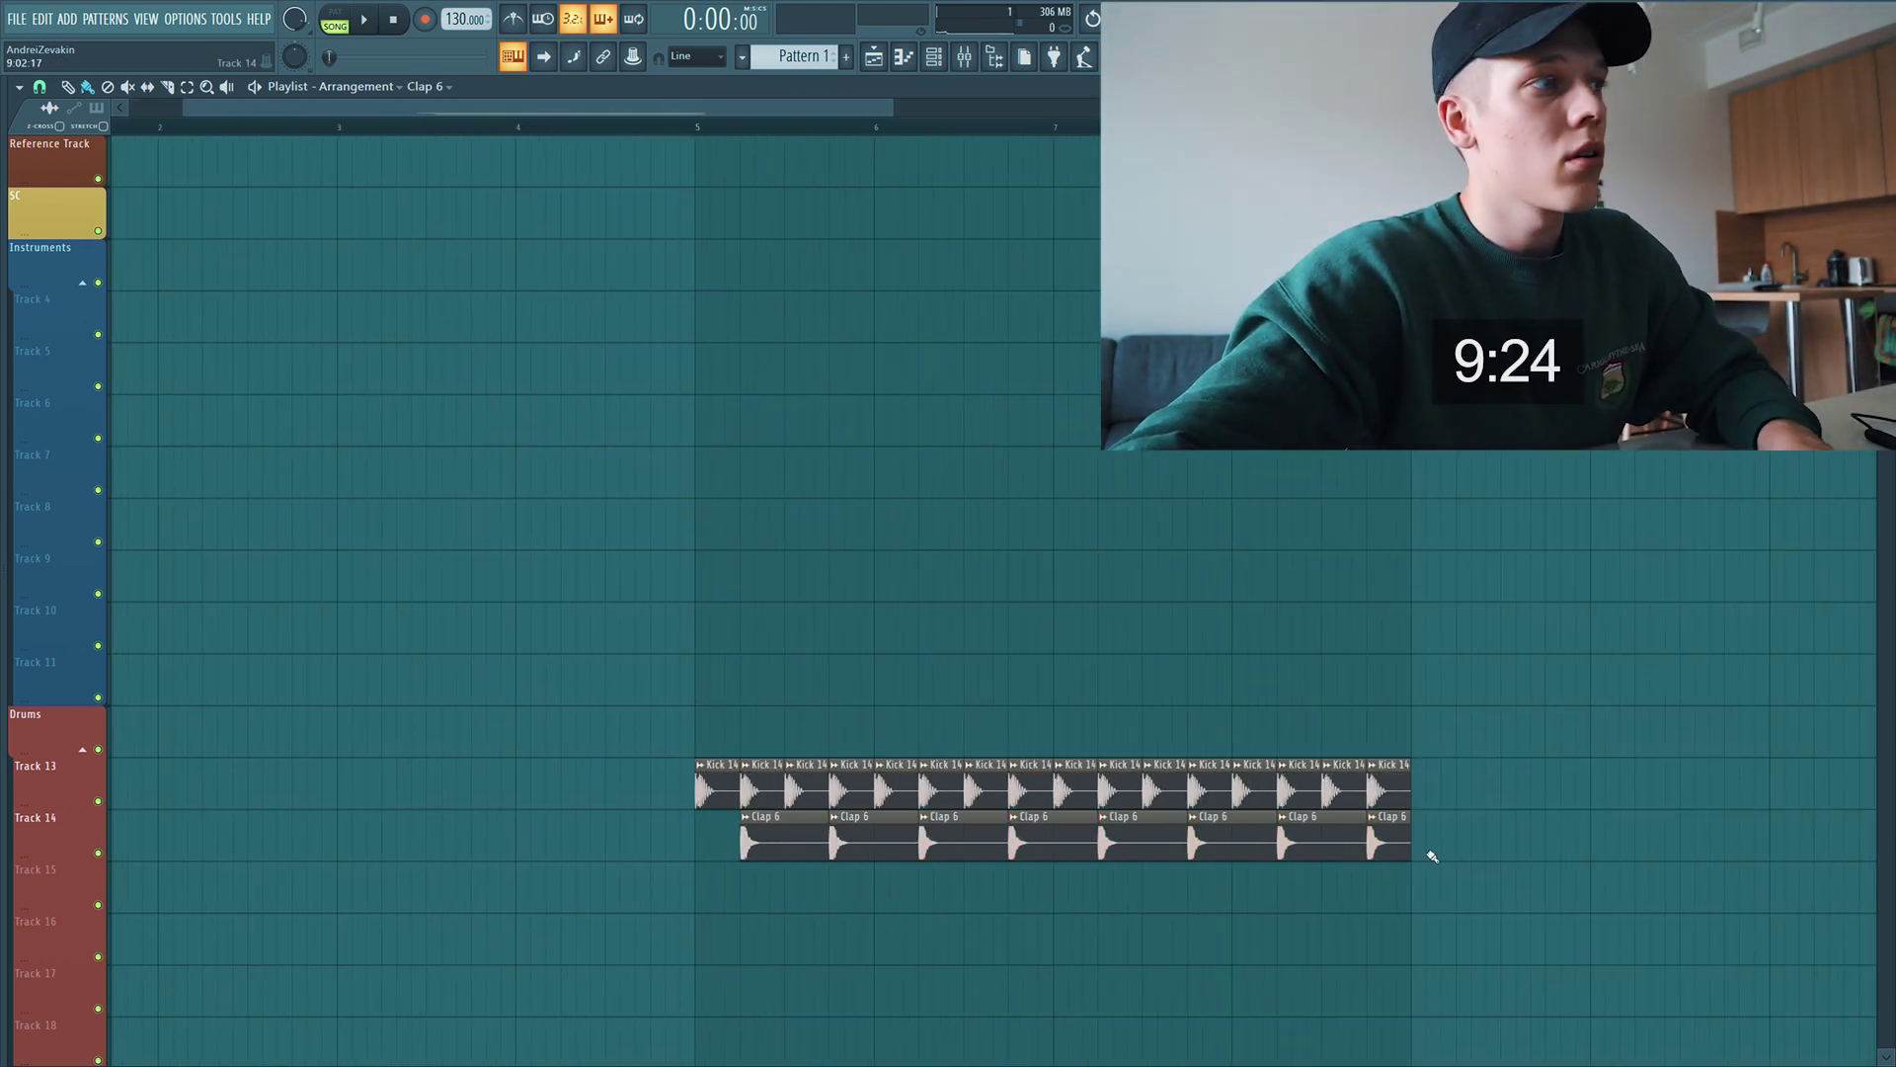
Place Hat 7 from the Matroda hi-hats folder on Track 15, half a beat after the second kick, and play from bar 5
mouse_move(4, 823)
click(98, 697)
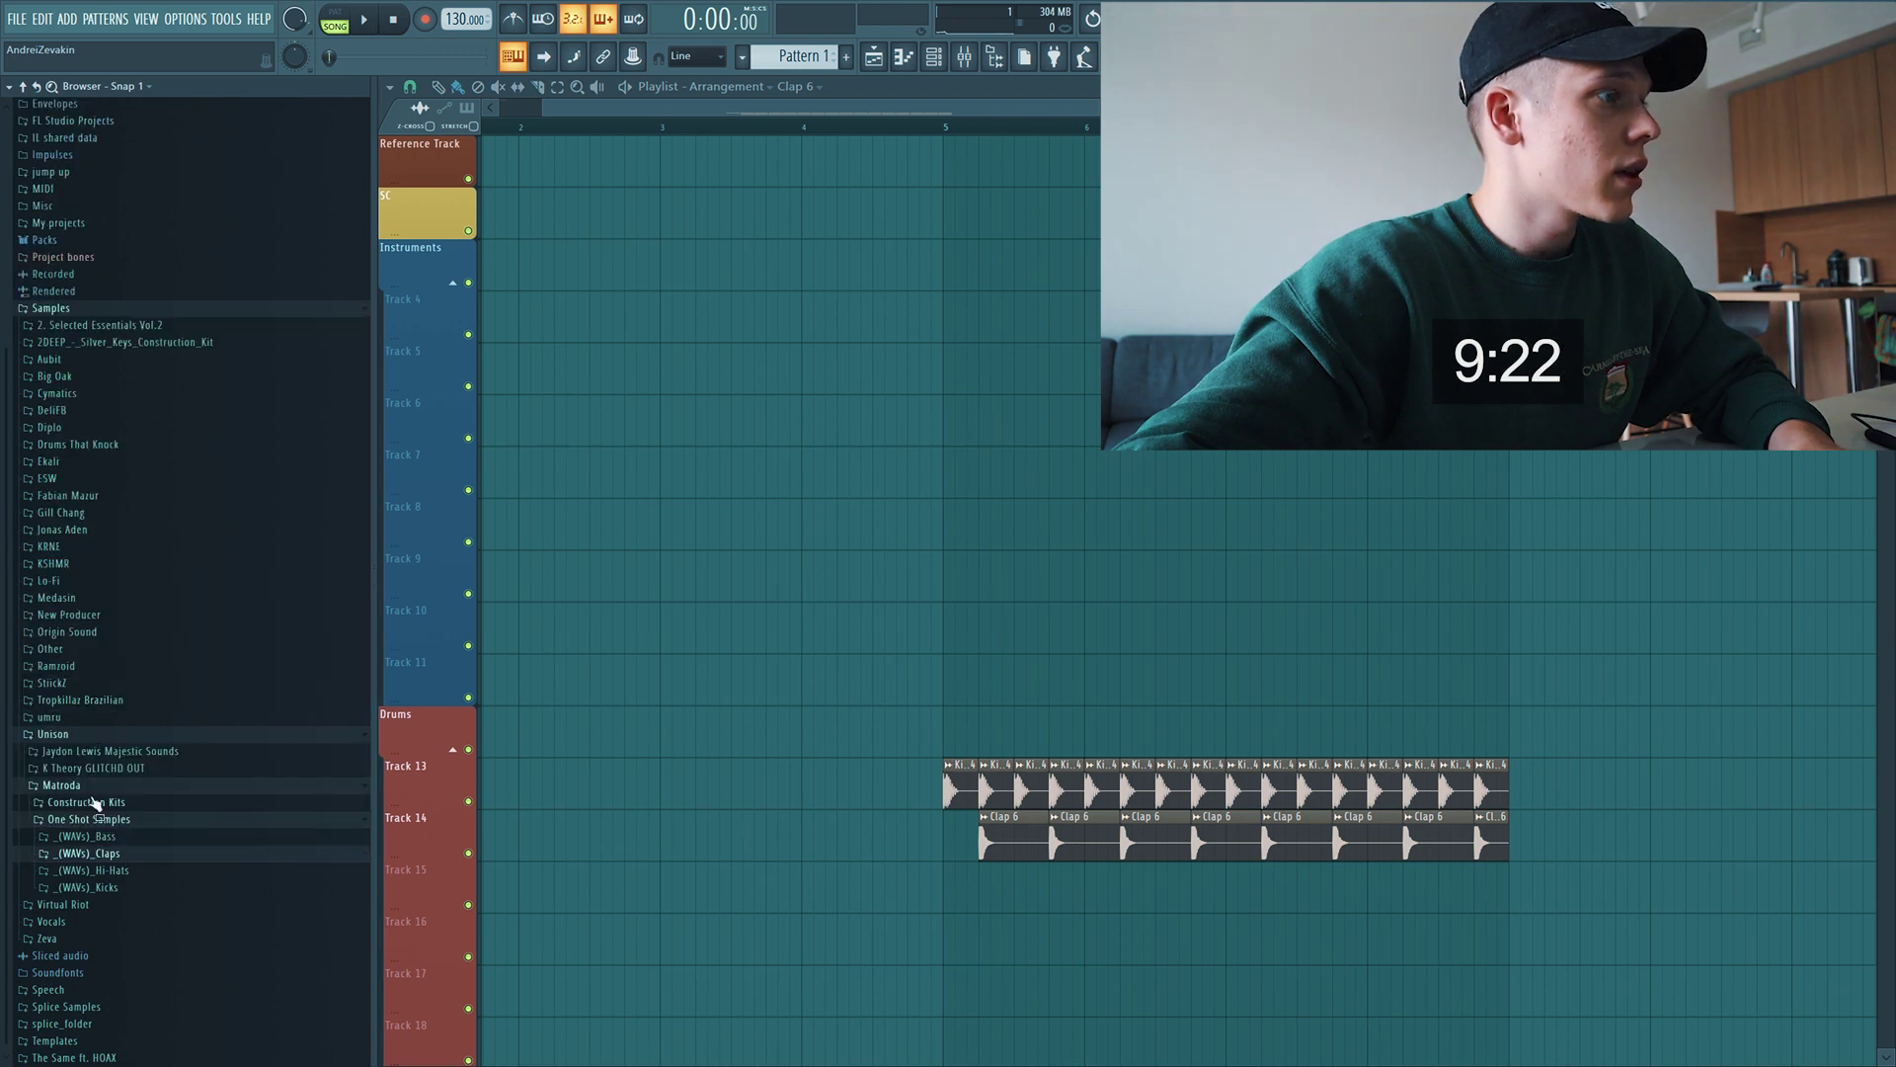
click(98, 871)
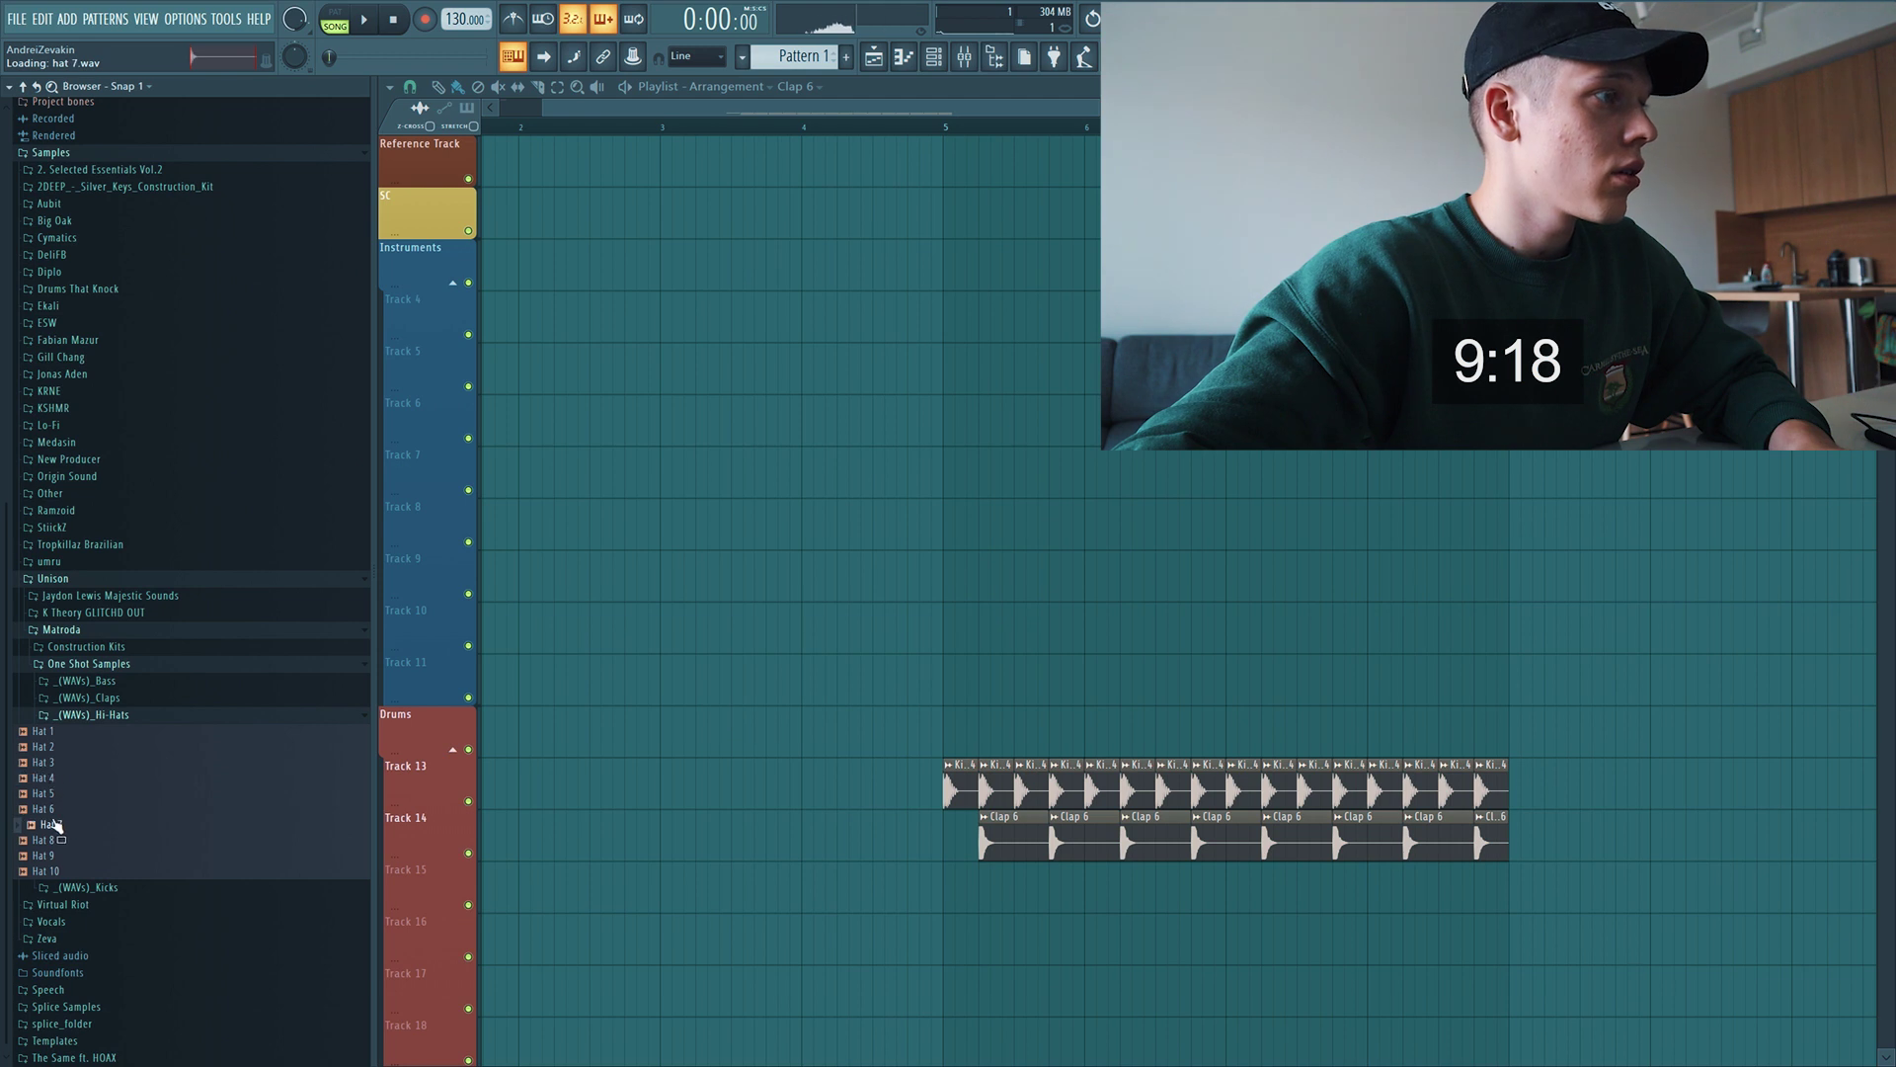
drag(49, 834, 736, 894)
scroll(936, 901, up, 4)
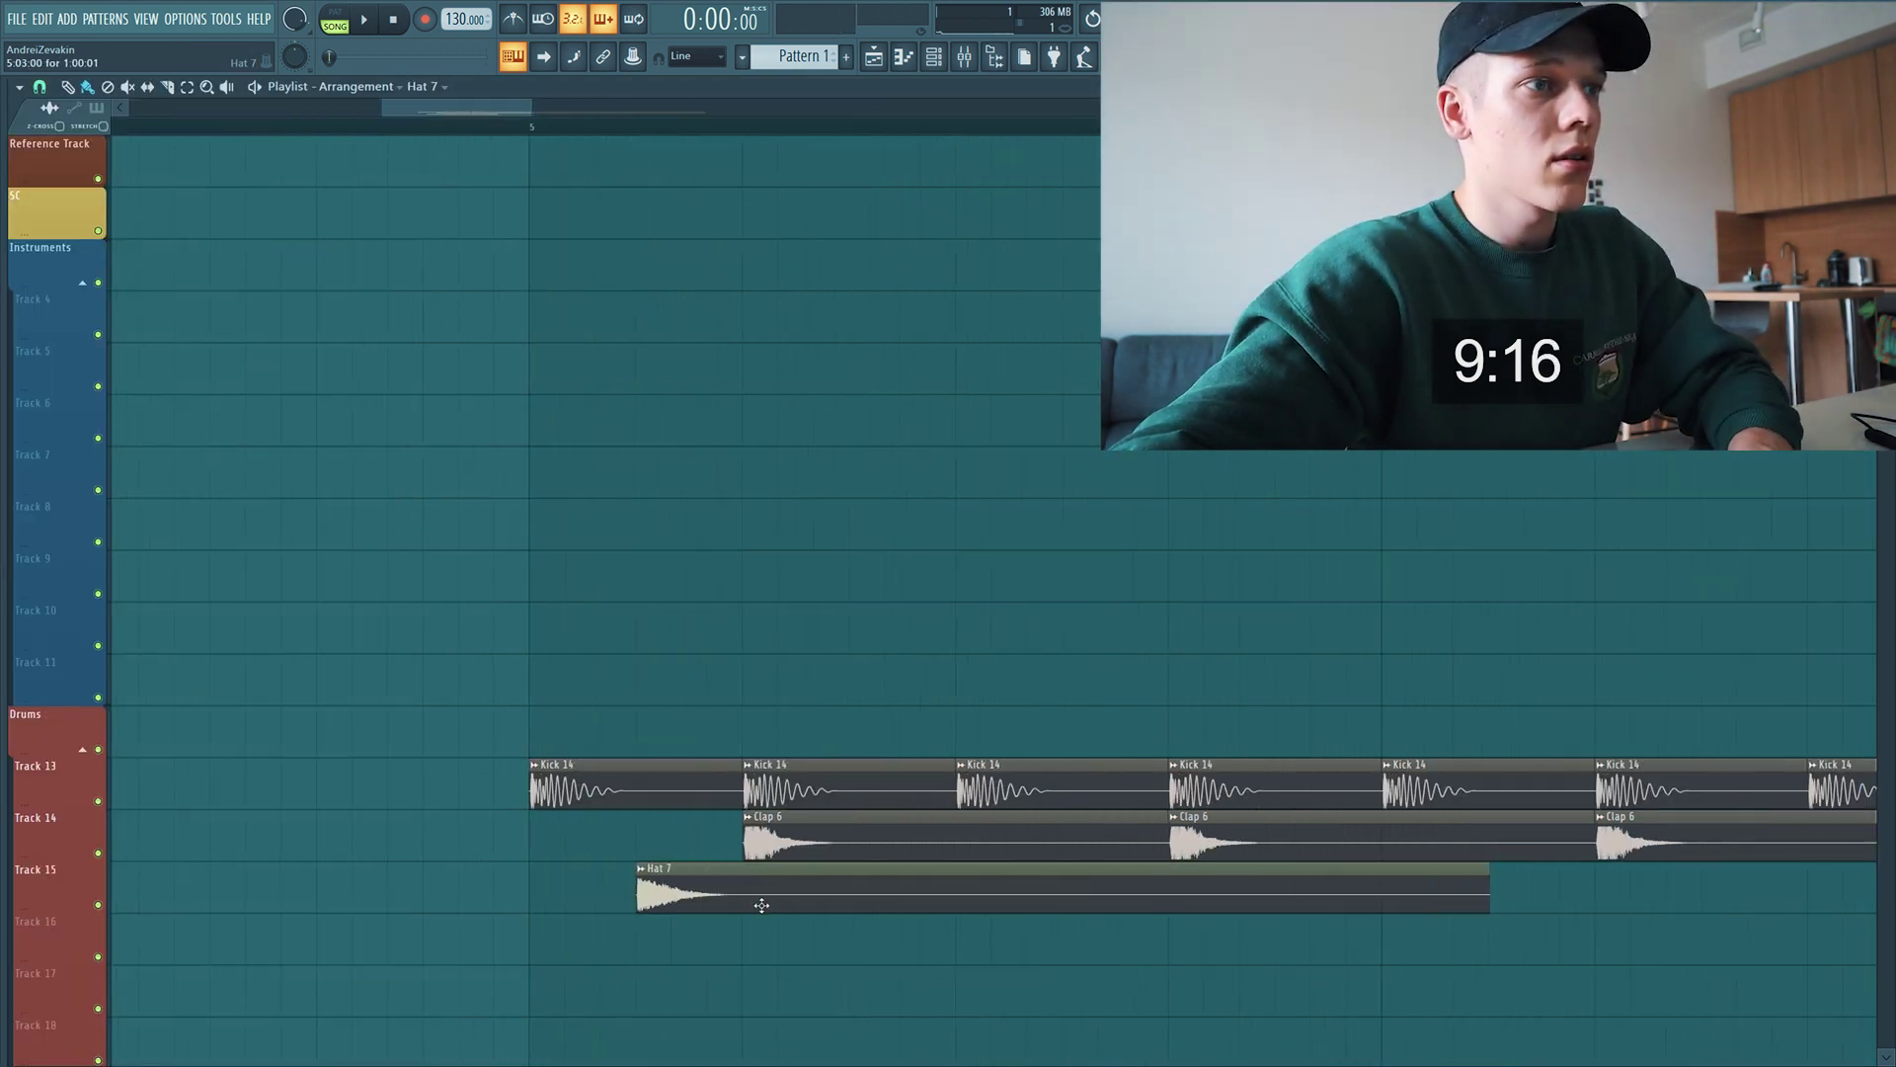
click(529, 125)
key(space)
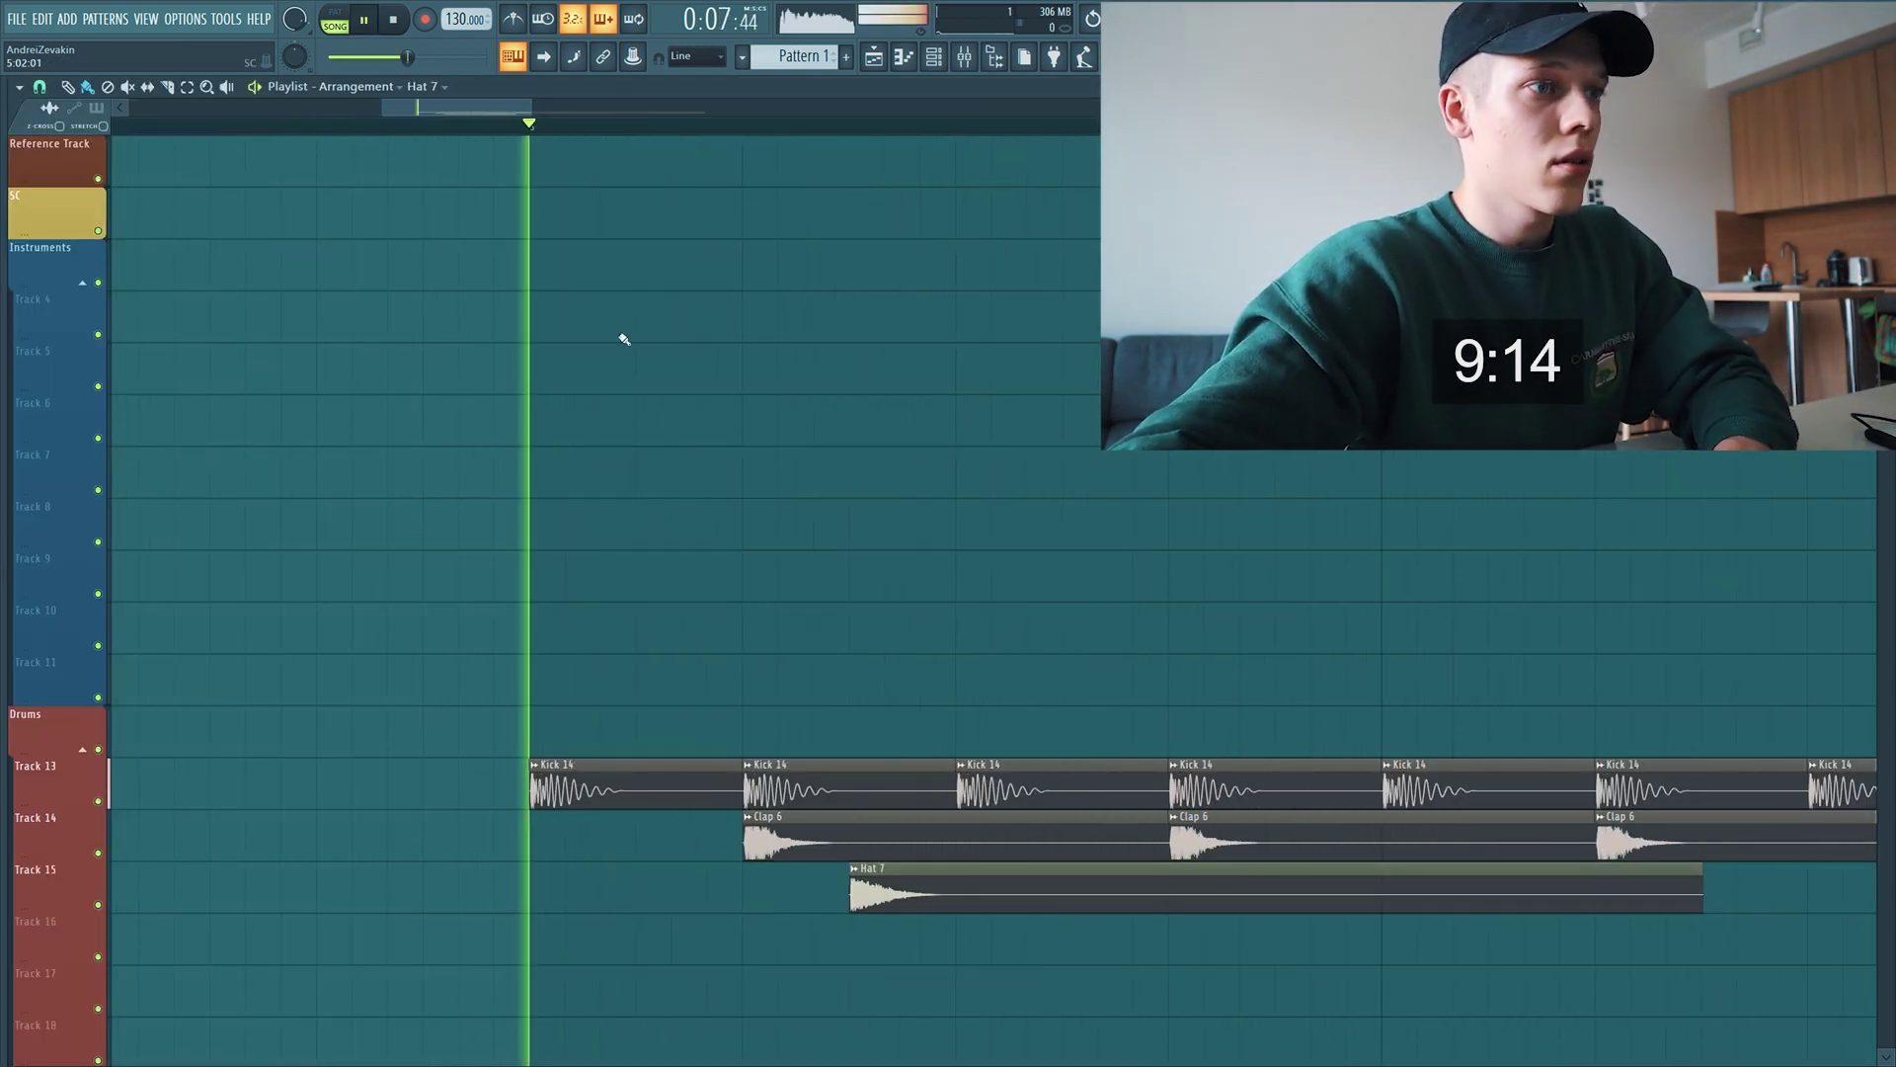
shift+right_click(956, 899)
right_click(968, 893)
key(space)
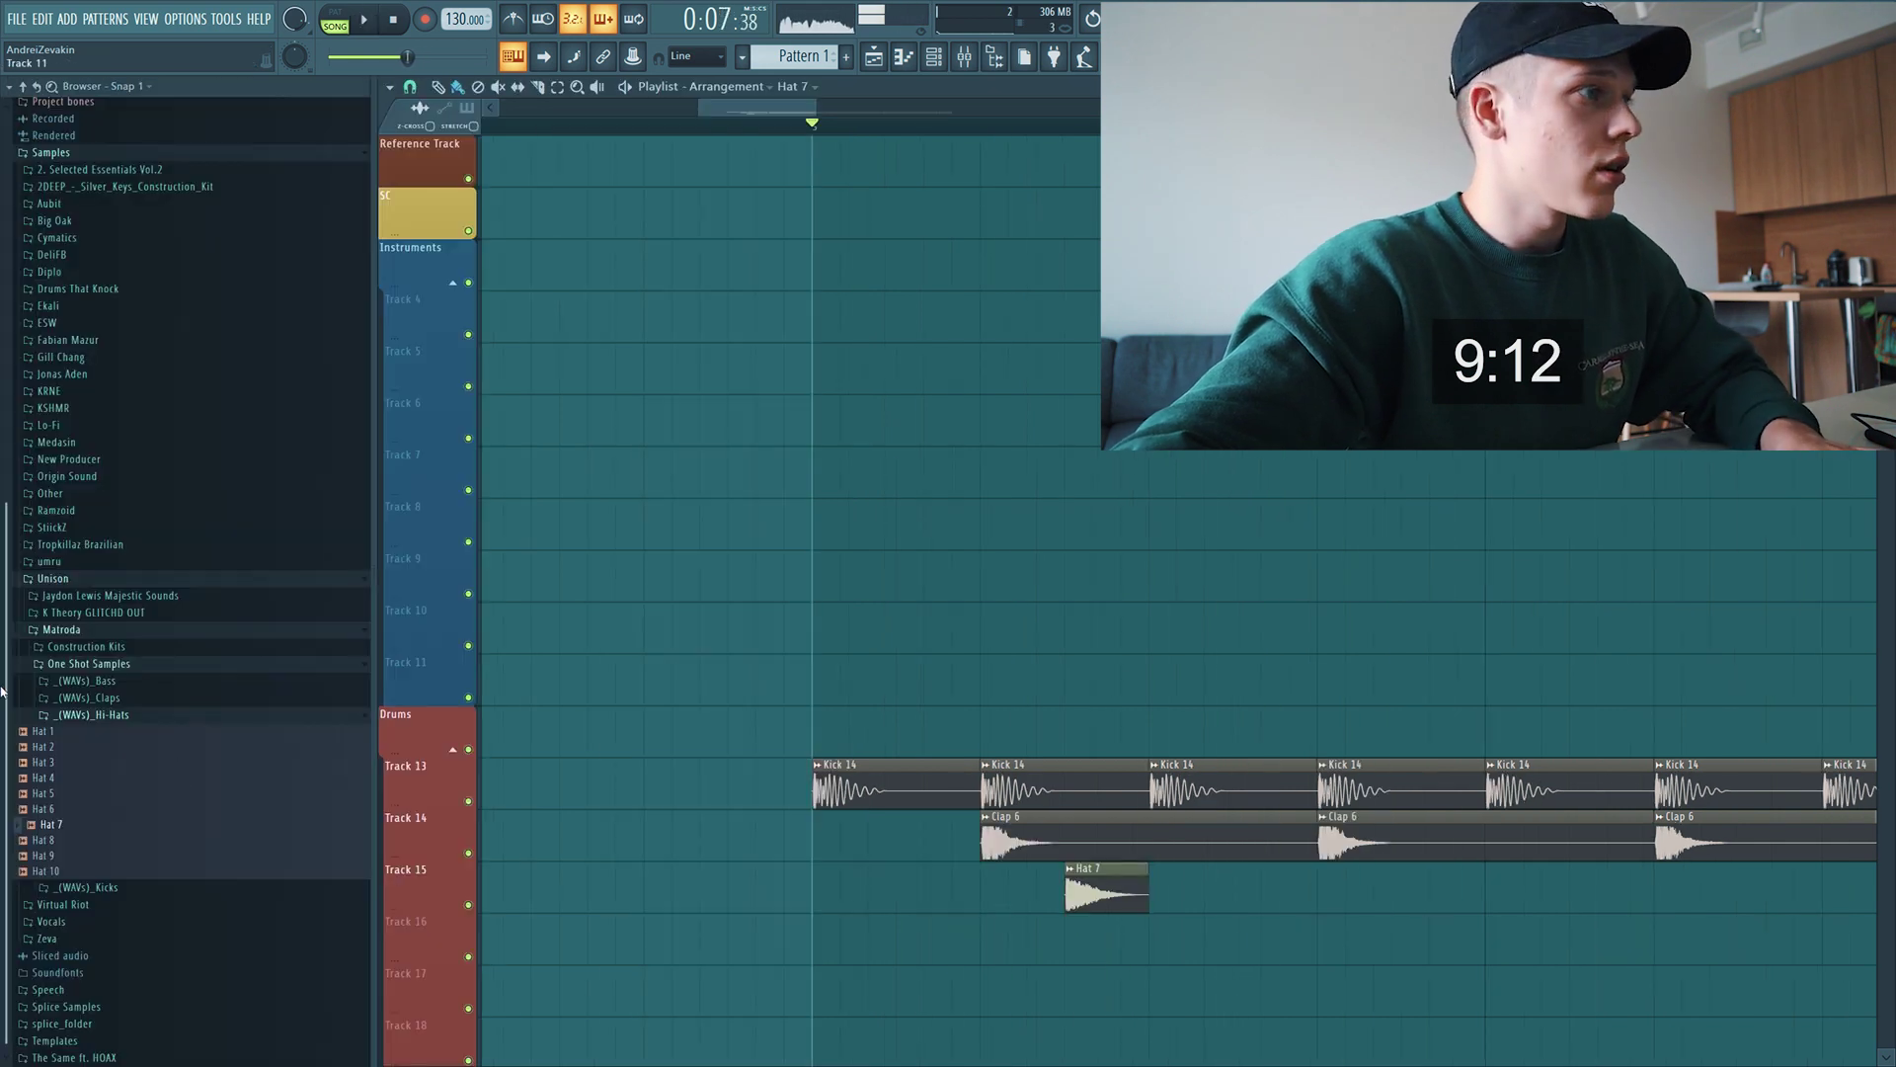
key(ctrl+alt+z)
key(ctrl+alt+z)
Replace Hat 7 on Track 15 with Hat 4 from the Matroda hi-hats folder and play it with the beat
mouse_move(2, 632)
scroll(161, 596, down, 5)
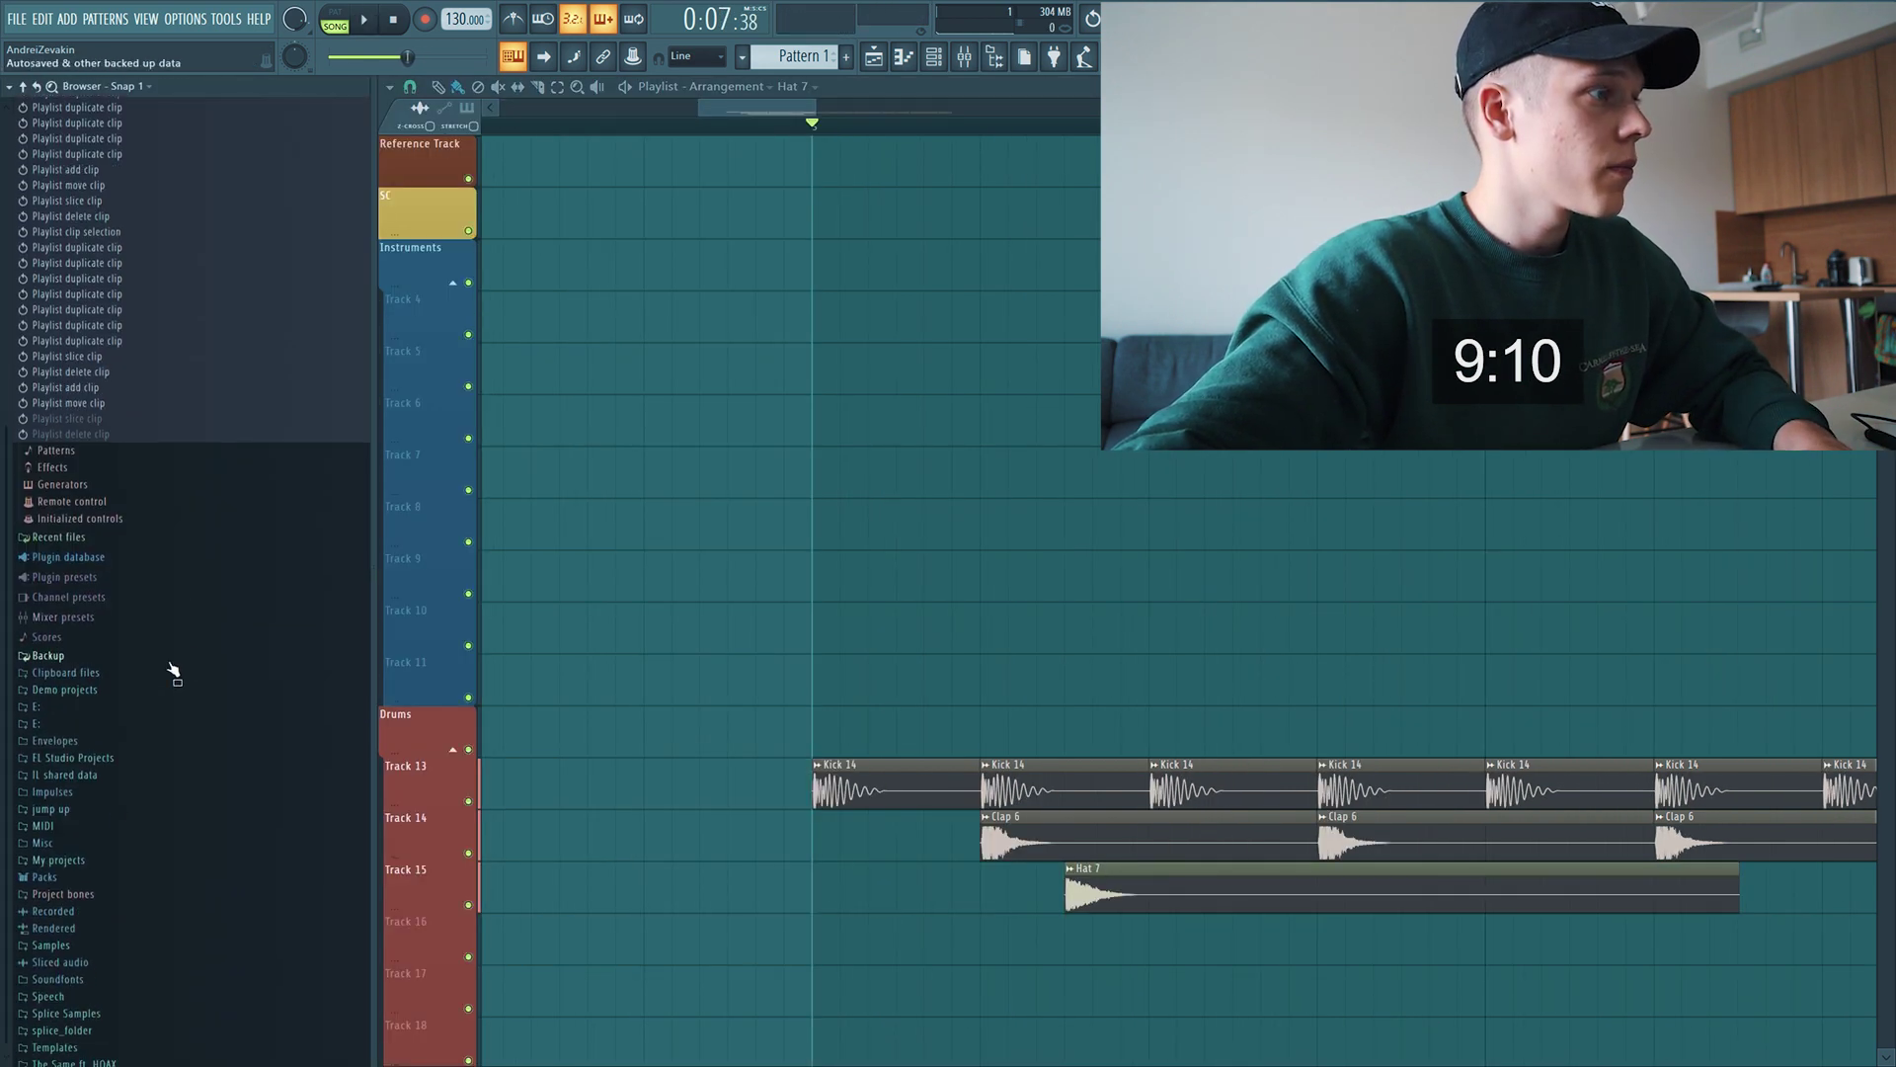
click(65, 938)
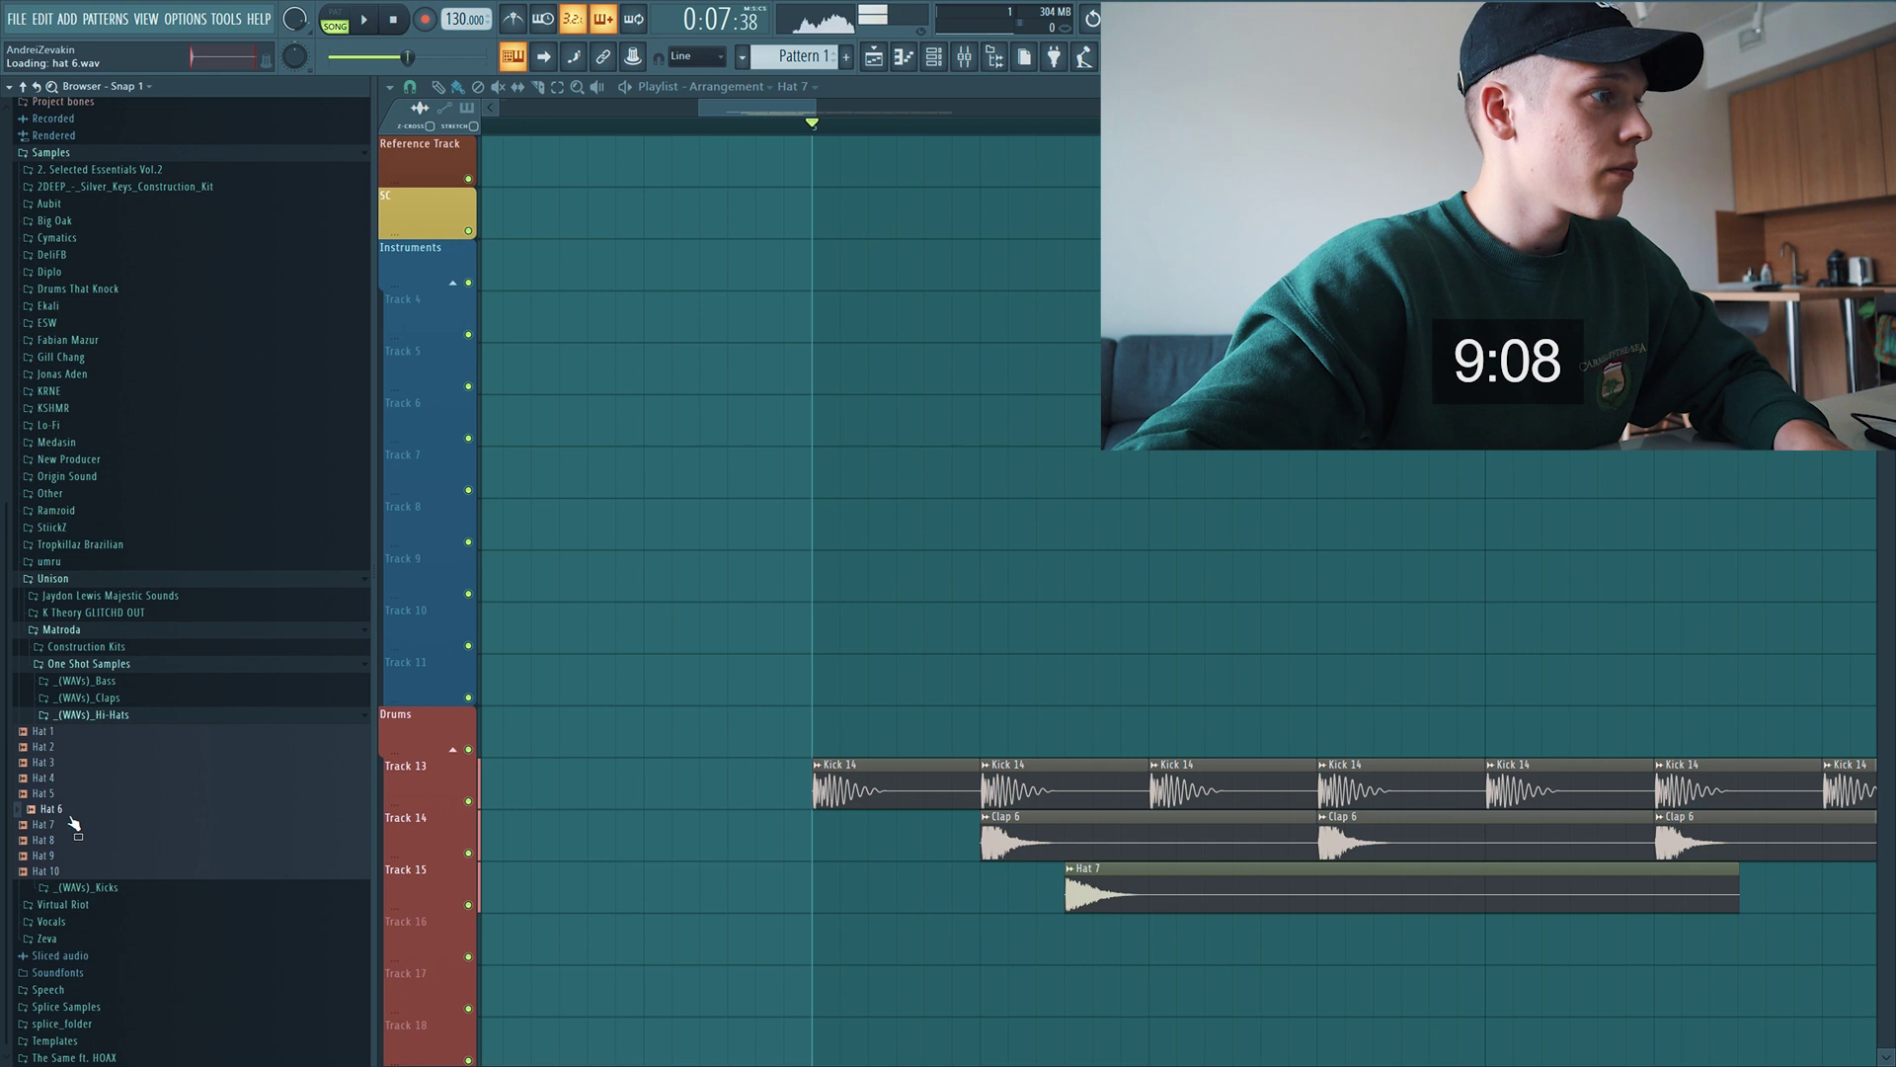
drag(292, 785, 890, 887)
key(space)
scroll(988, 899, down, 2)
scroll(1066, 938, up, 4)
key(space)
Trim the Hat 4 clip to one beat and duplicate it three times along Track 15
right_click(893, 894)
key(space)
scroll(890, 897, down, 3)
ctrl+click(846, 897)
key(ctrl+b)
key(ctrl+b)
key(ctrl+b)
scroll(889, 904, down, 2)
scroll(1151, 908, up, 3)
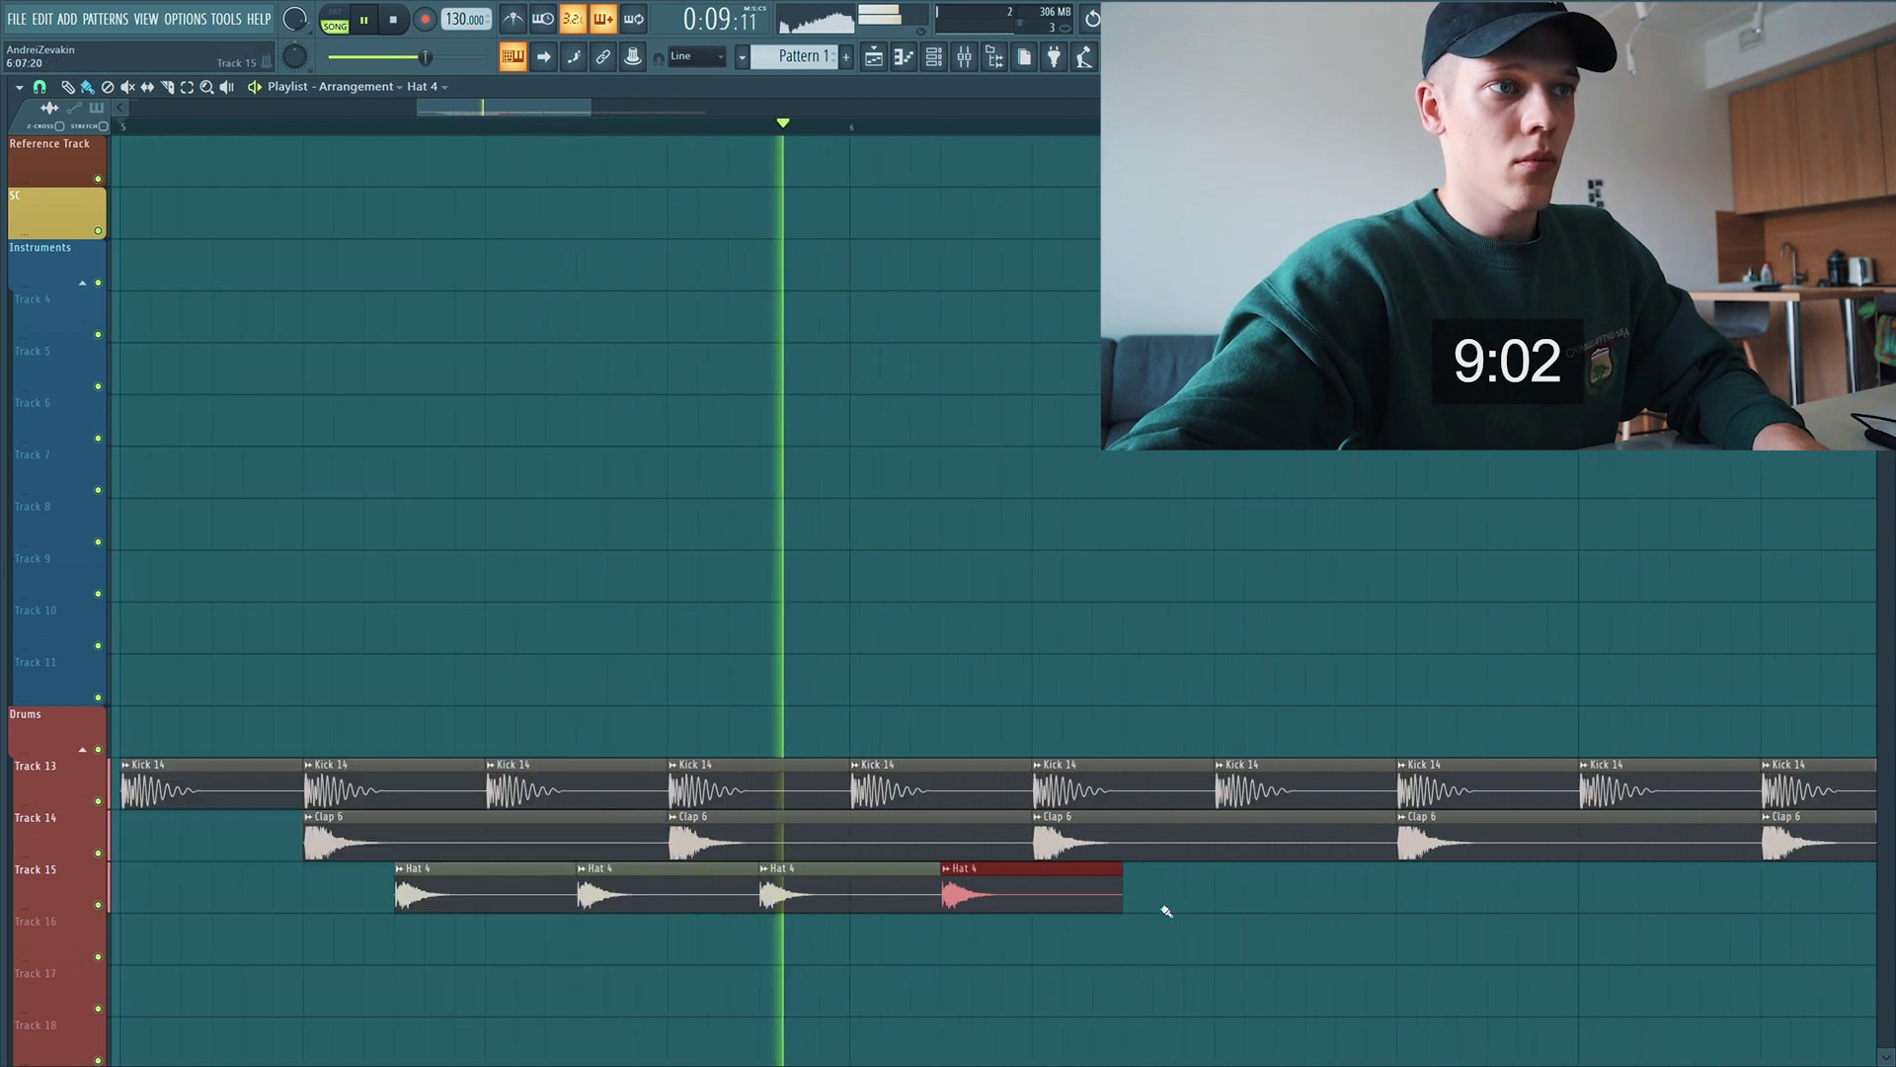
Remove the fourth Hat 4 clip and copy the remaining group of three to the next bar
scroll(1165, 910, down, 3)
scroll(1232, 938, up, 3)
right_click(915, 902)
key(space)
drag(932, 903, 484, 886)
drag(480, 886, 1075, 897)
key(space)
scroll(1062, 901, down, 2)
Duplicate both three-hat groups into the following two bars and cut off the hat excess at bar 9
drag(1309, 909, 703, 901)
scroll(726, 903, down, 1)
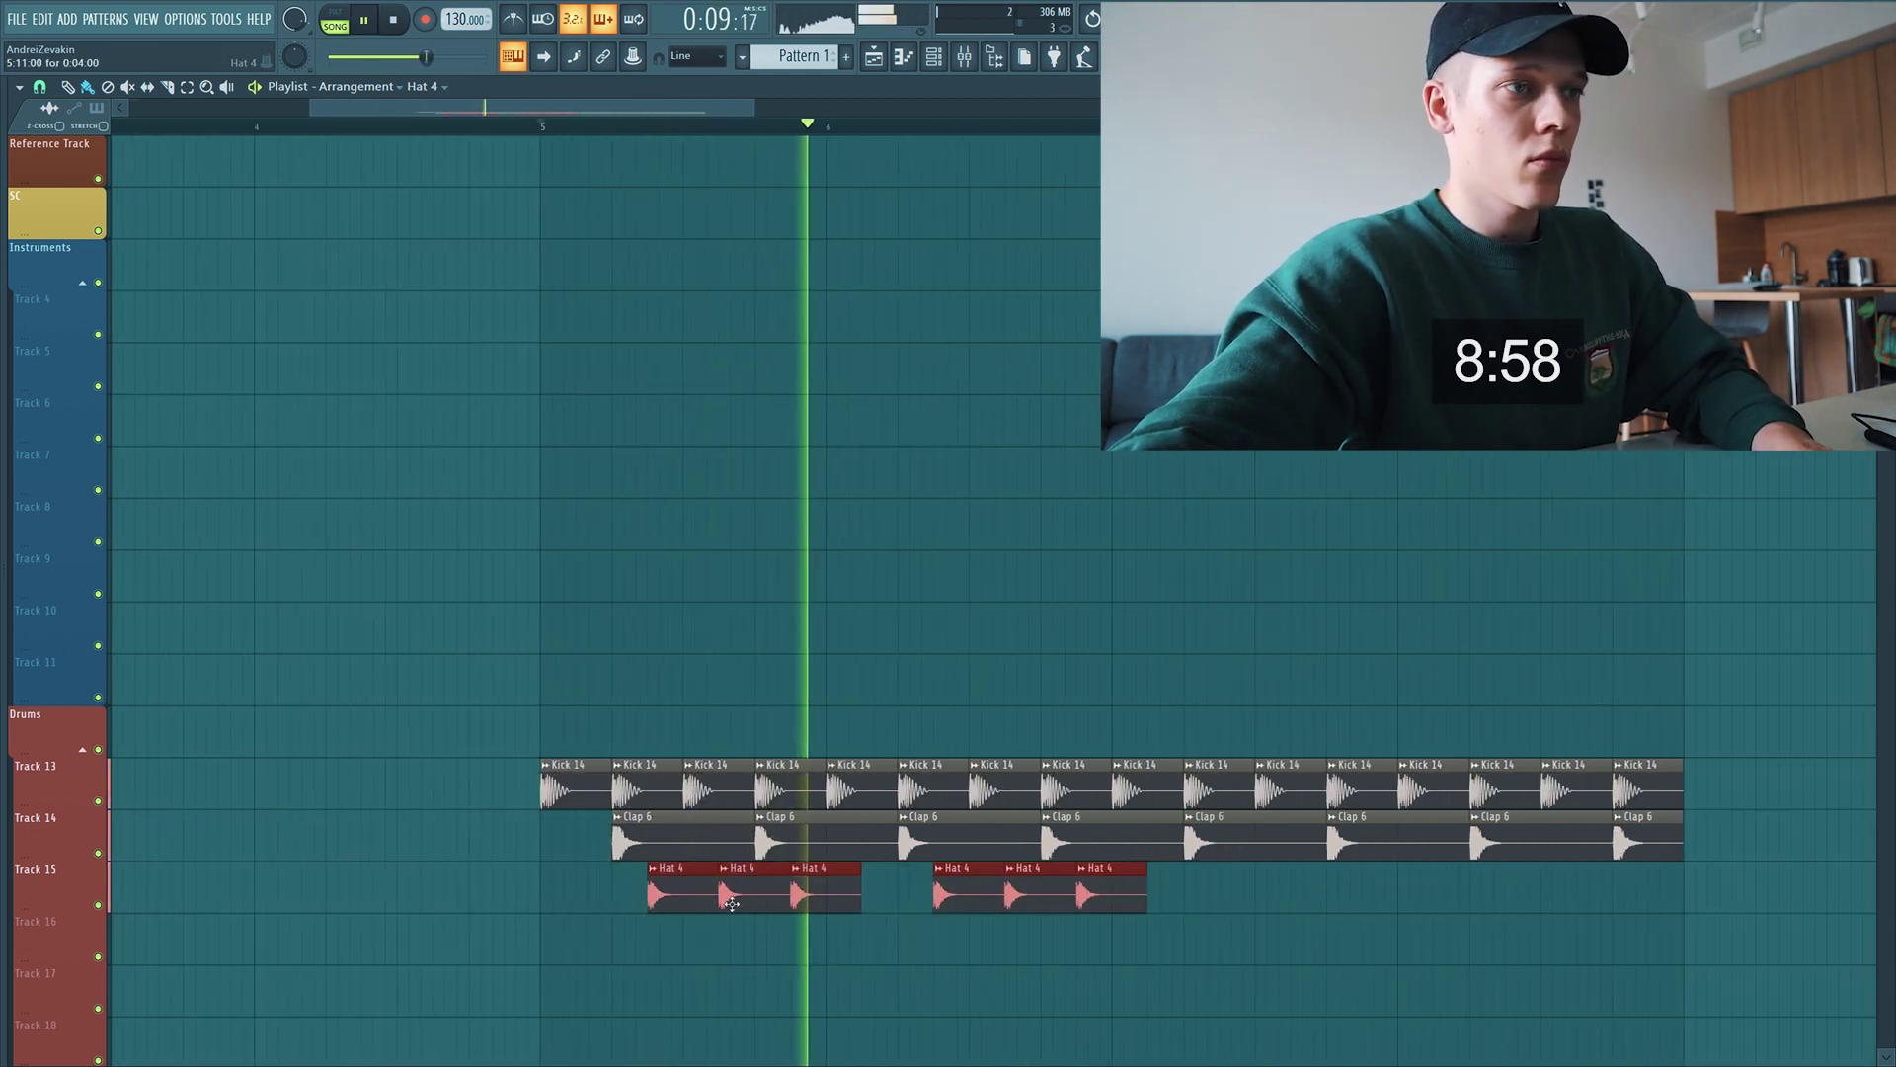
scroll(731, 903, down, 1)
key(ctrl+b)
scroll(1118, 894, up, 3)
mouse_move(1118, 894)
mouse_down()
mouse_move(1010, 901)
mouse_move(1156, 903)
mouse_move(1113, 901)
mouse_up()
key(space)
key(space)
scroll(1083, 879, down, 3)
scroll(1084, 879, up, 3)
drag(1450, 804, 1437, 914)
Set the playlist snap to 1/4 beat and play back the drum loop
mouse_move(41, 176)
key(alt+F8)
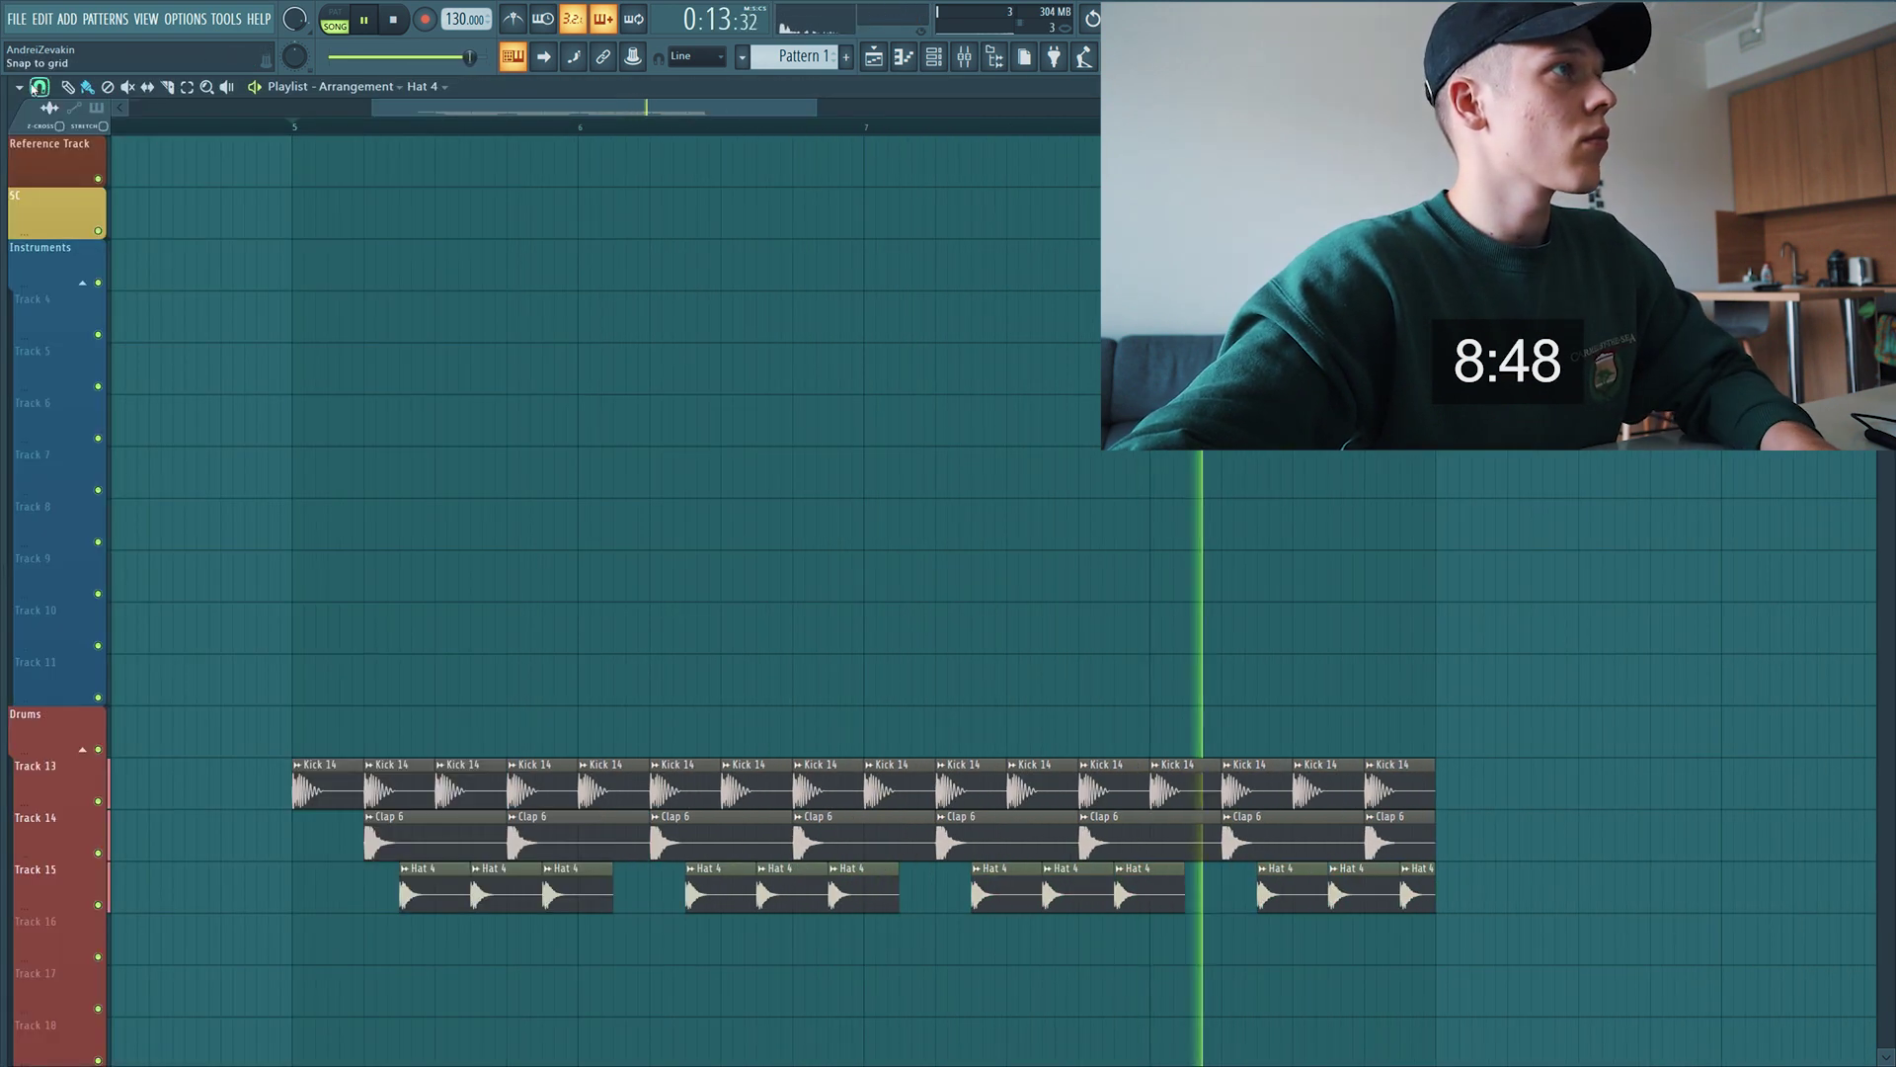
click(40, 87)
click(81, 287)
key(space)
scroll(449, 754, up, 2)
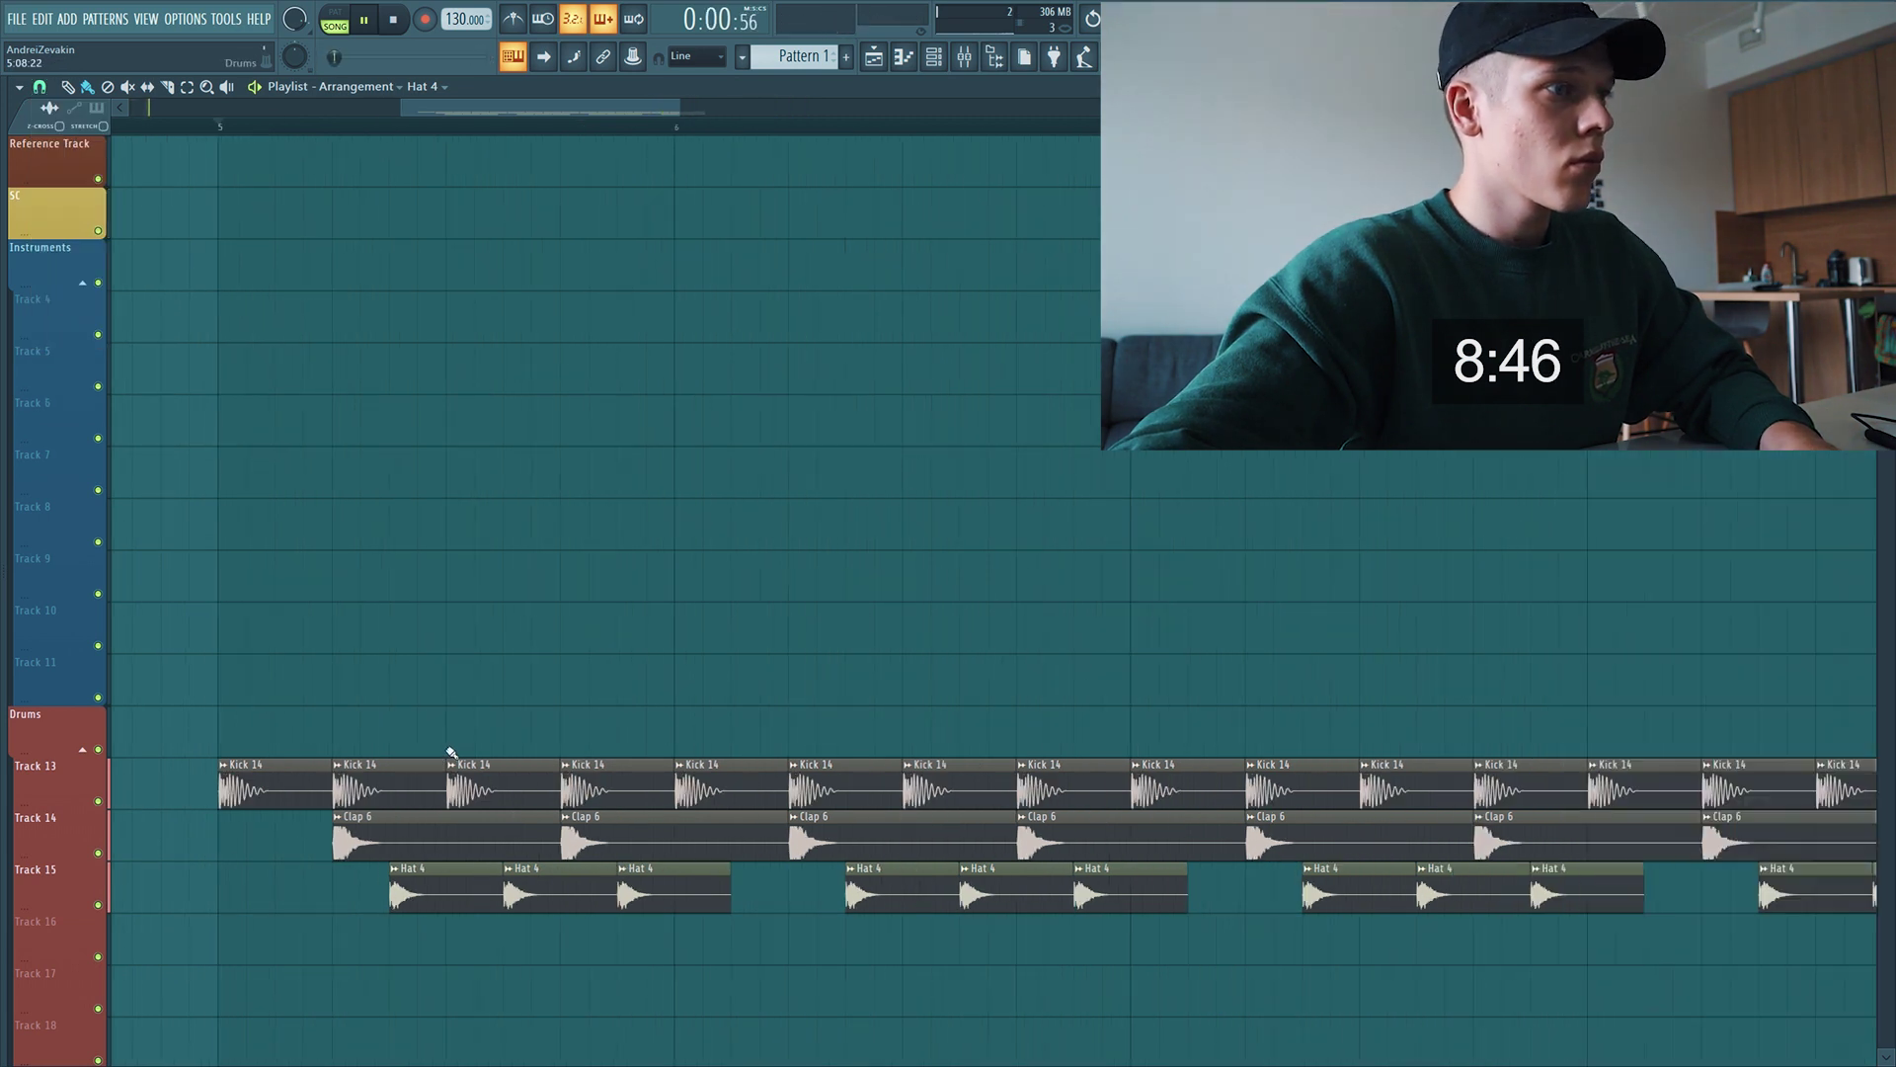
key(space)
scroll(530, 775, down, 3)
scroll(610, 759, down, 3)
key(space)
Open the UMRU_snares folder among the drum one-shots of umru_-_sound_cache_vol_2 in the sample library
key(alt+F8)
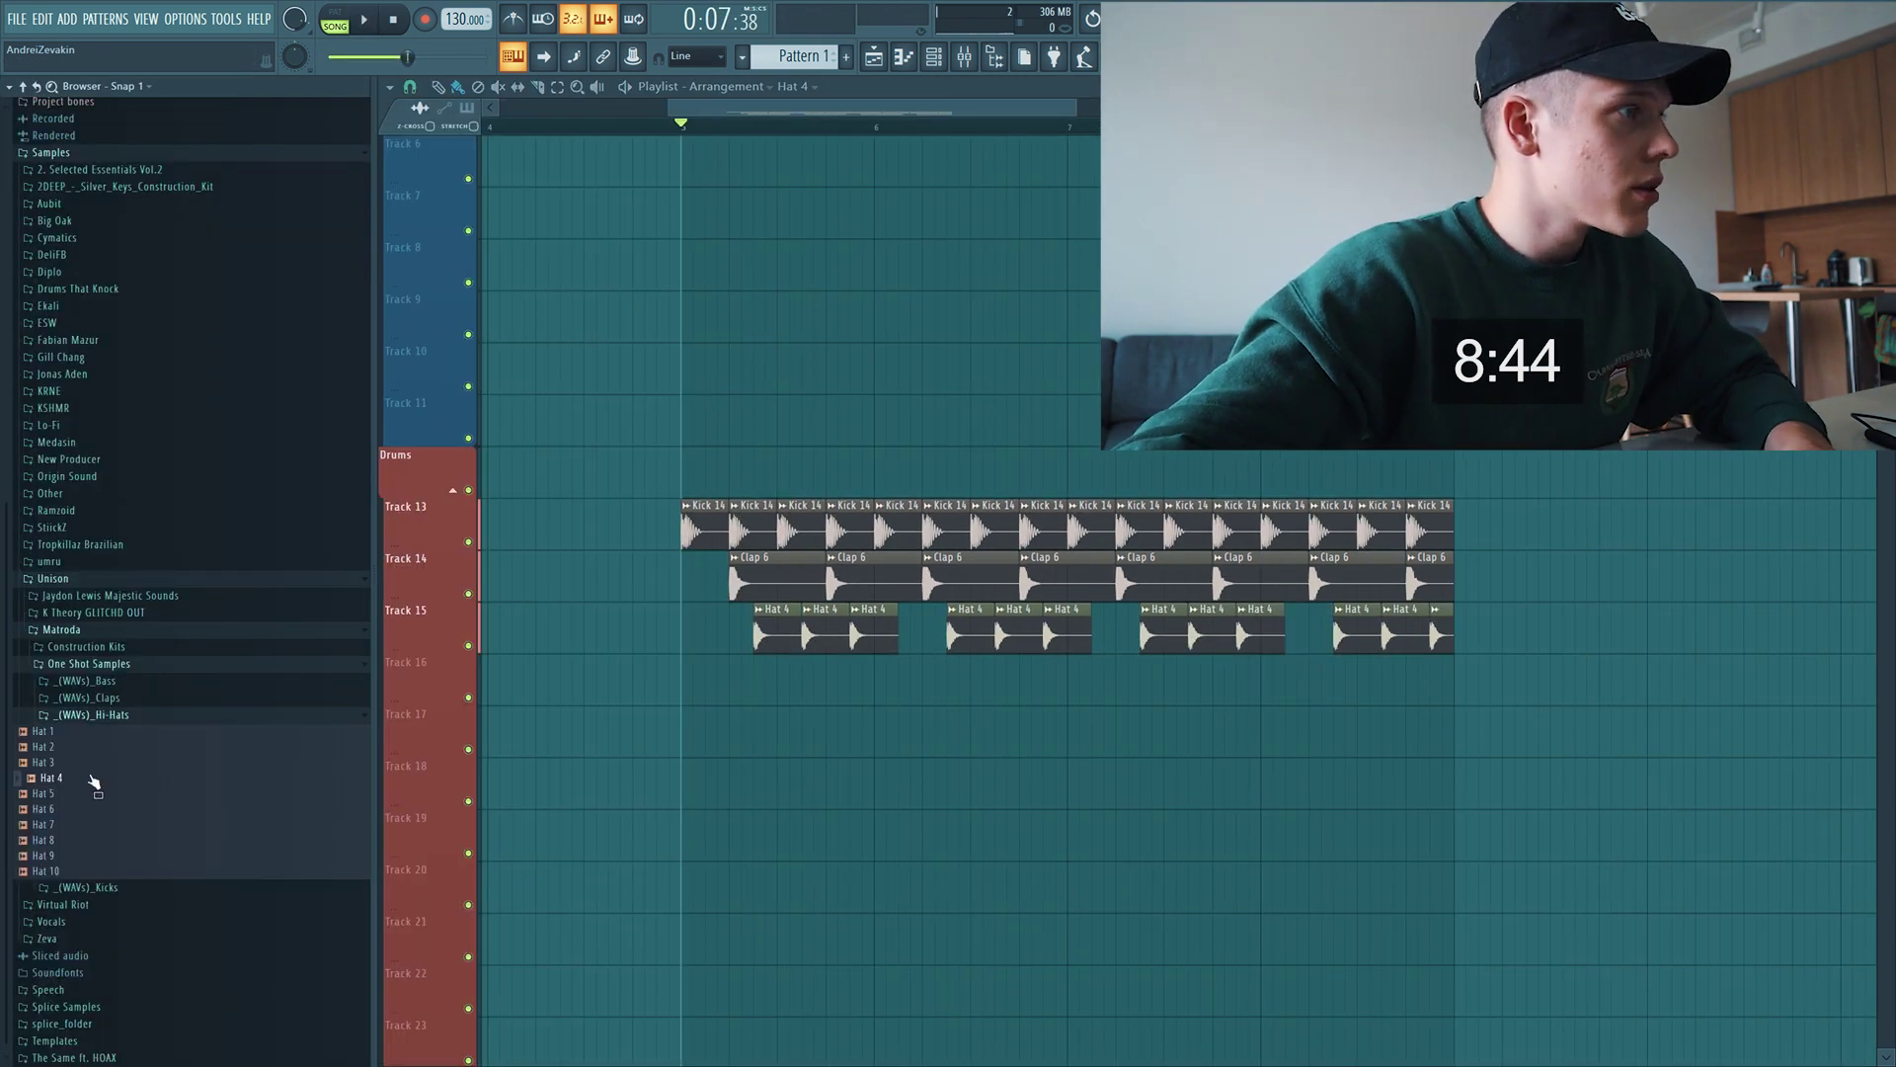
click(111, 718)
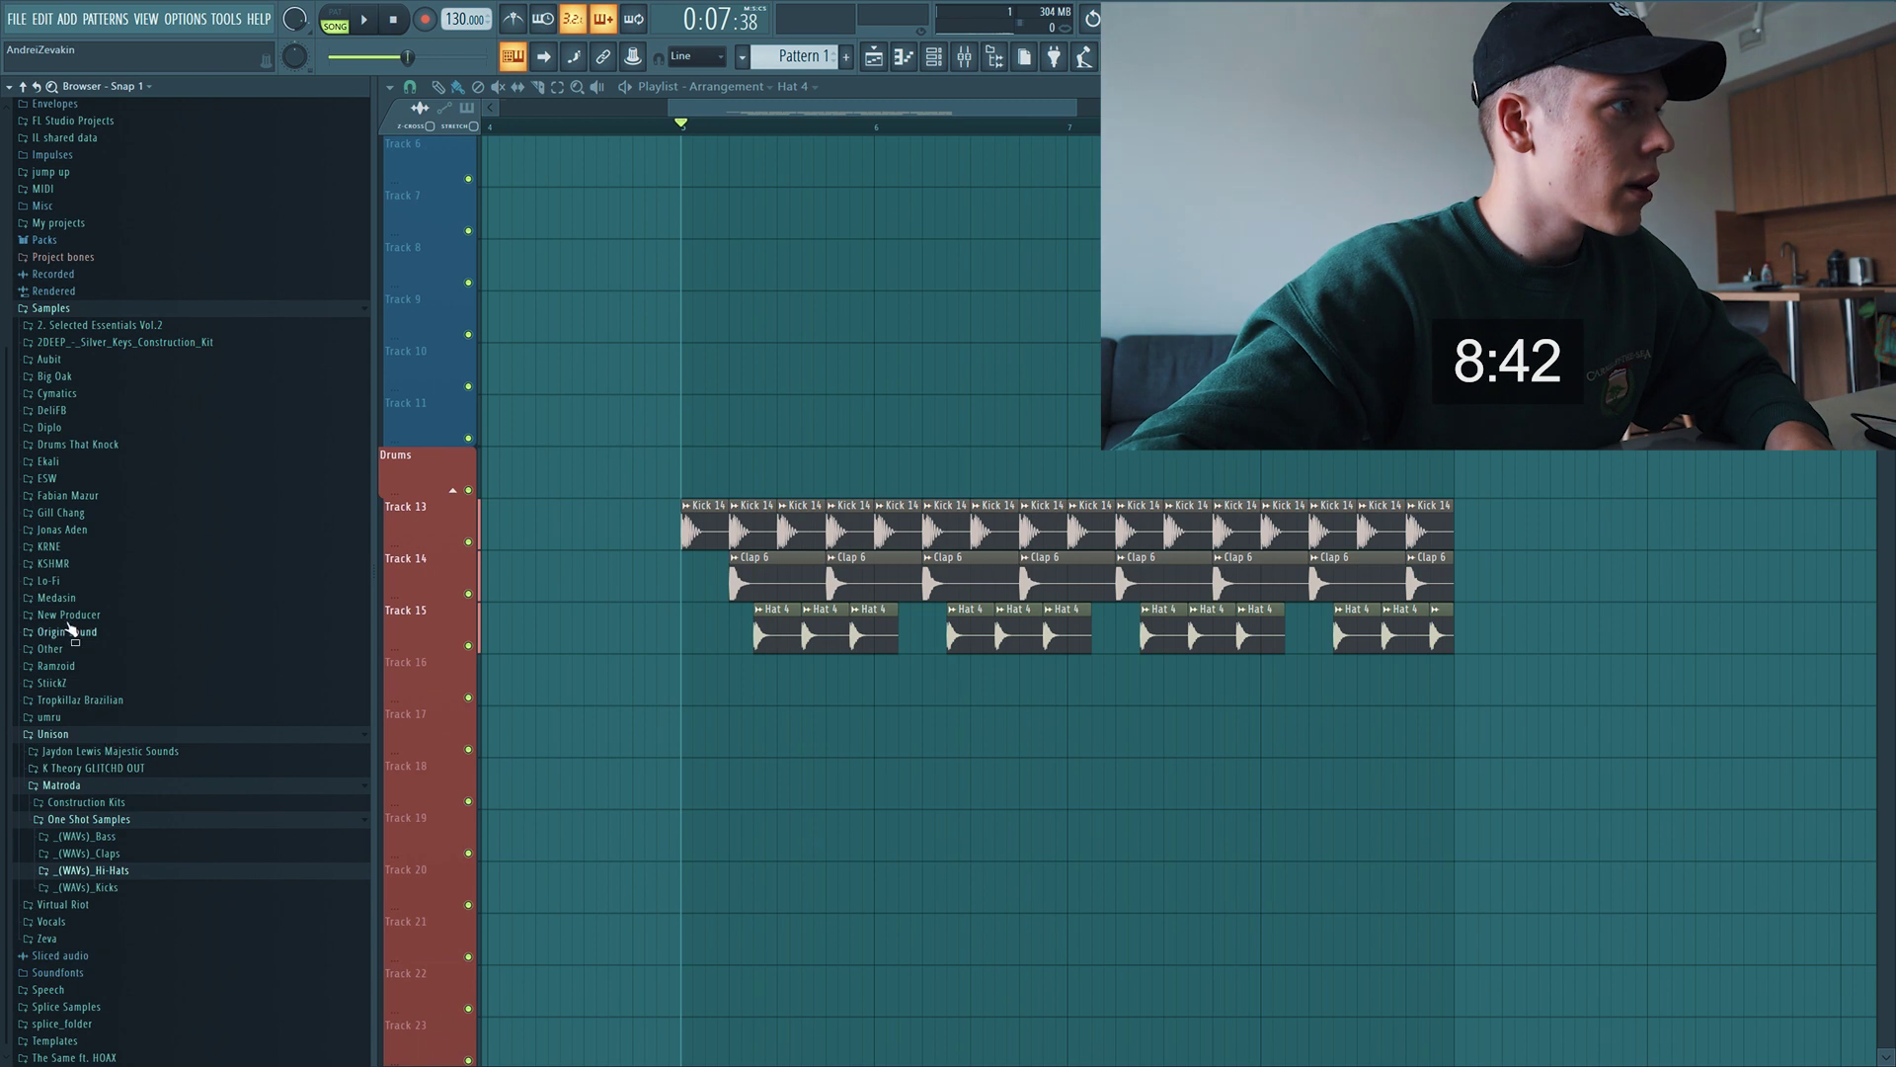
click(69, 722)
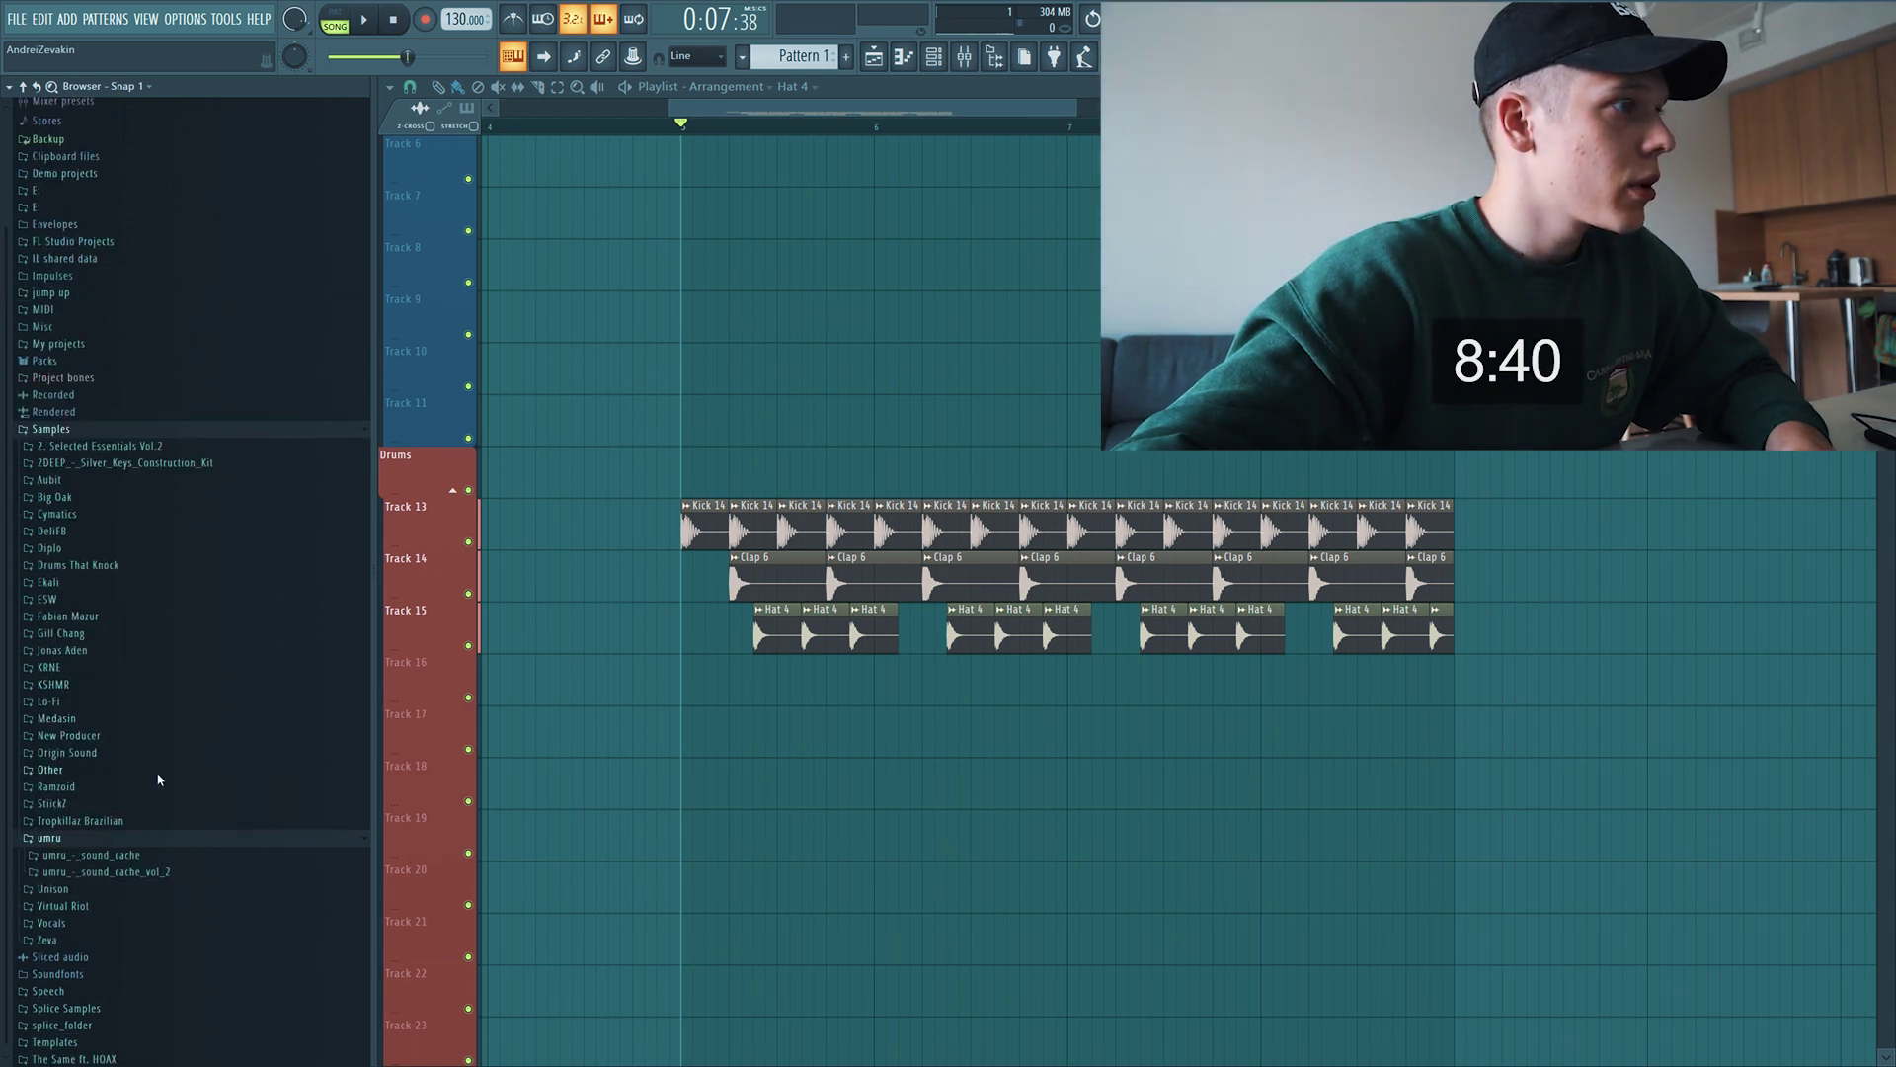
click(148, 871)
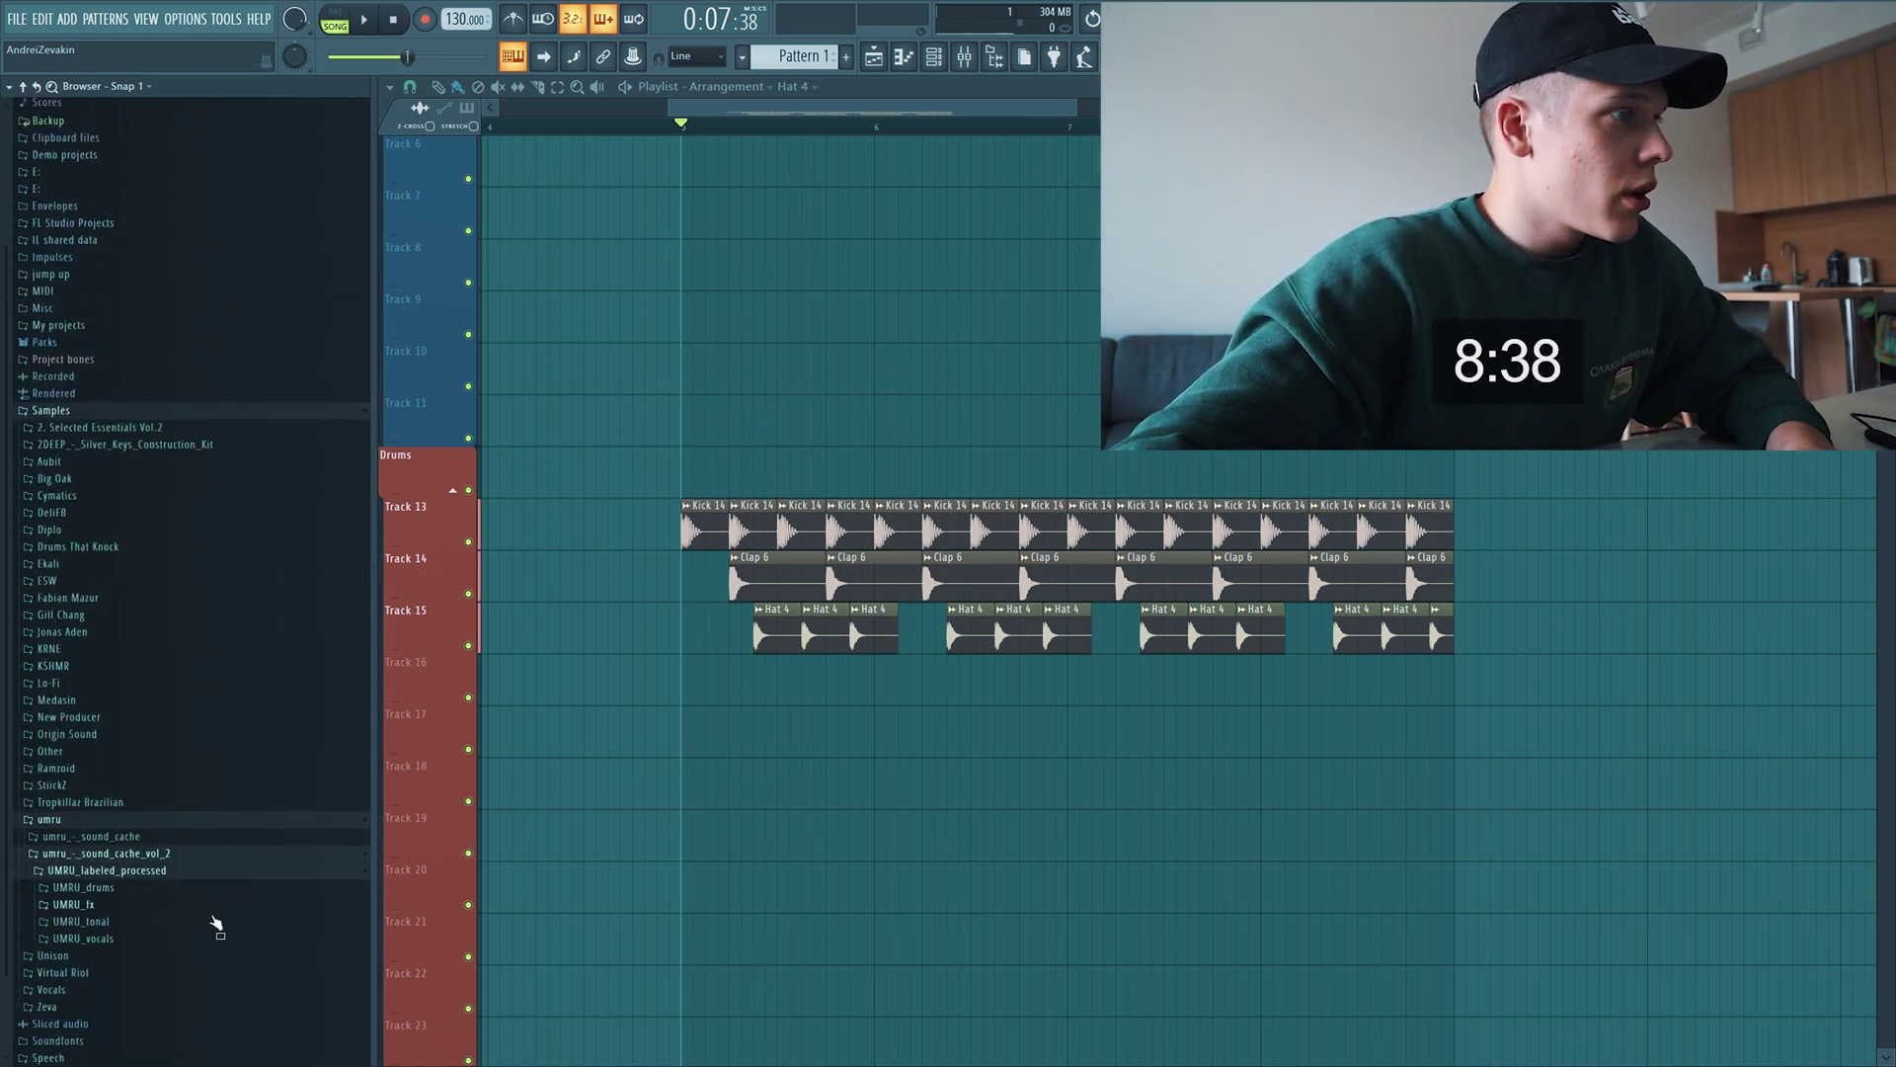
click(126, 894)
click(144, 940)
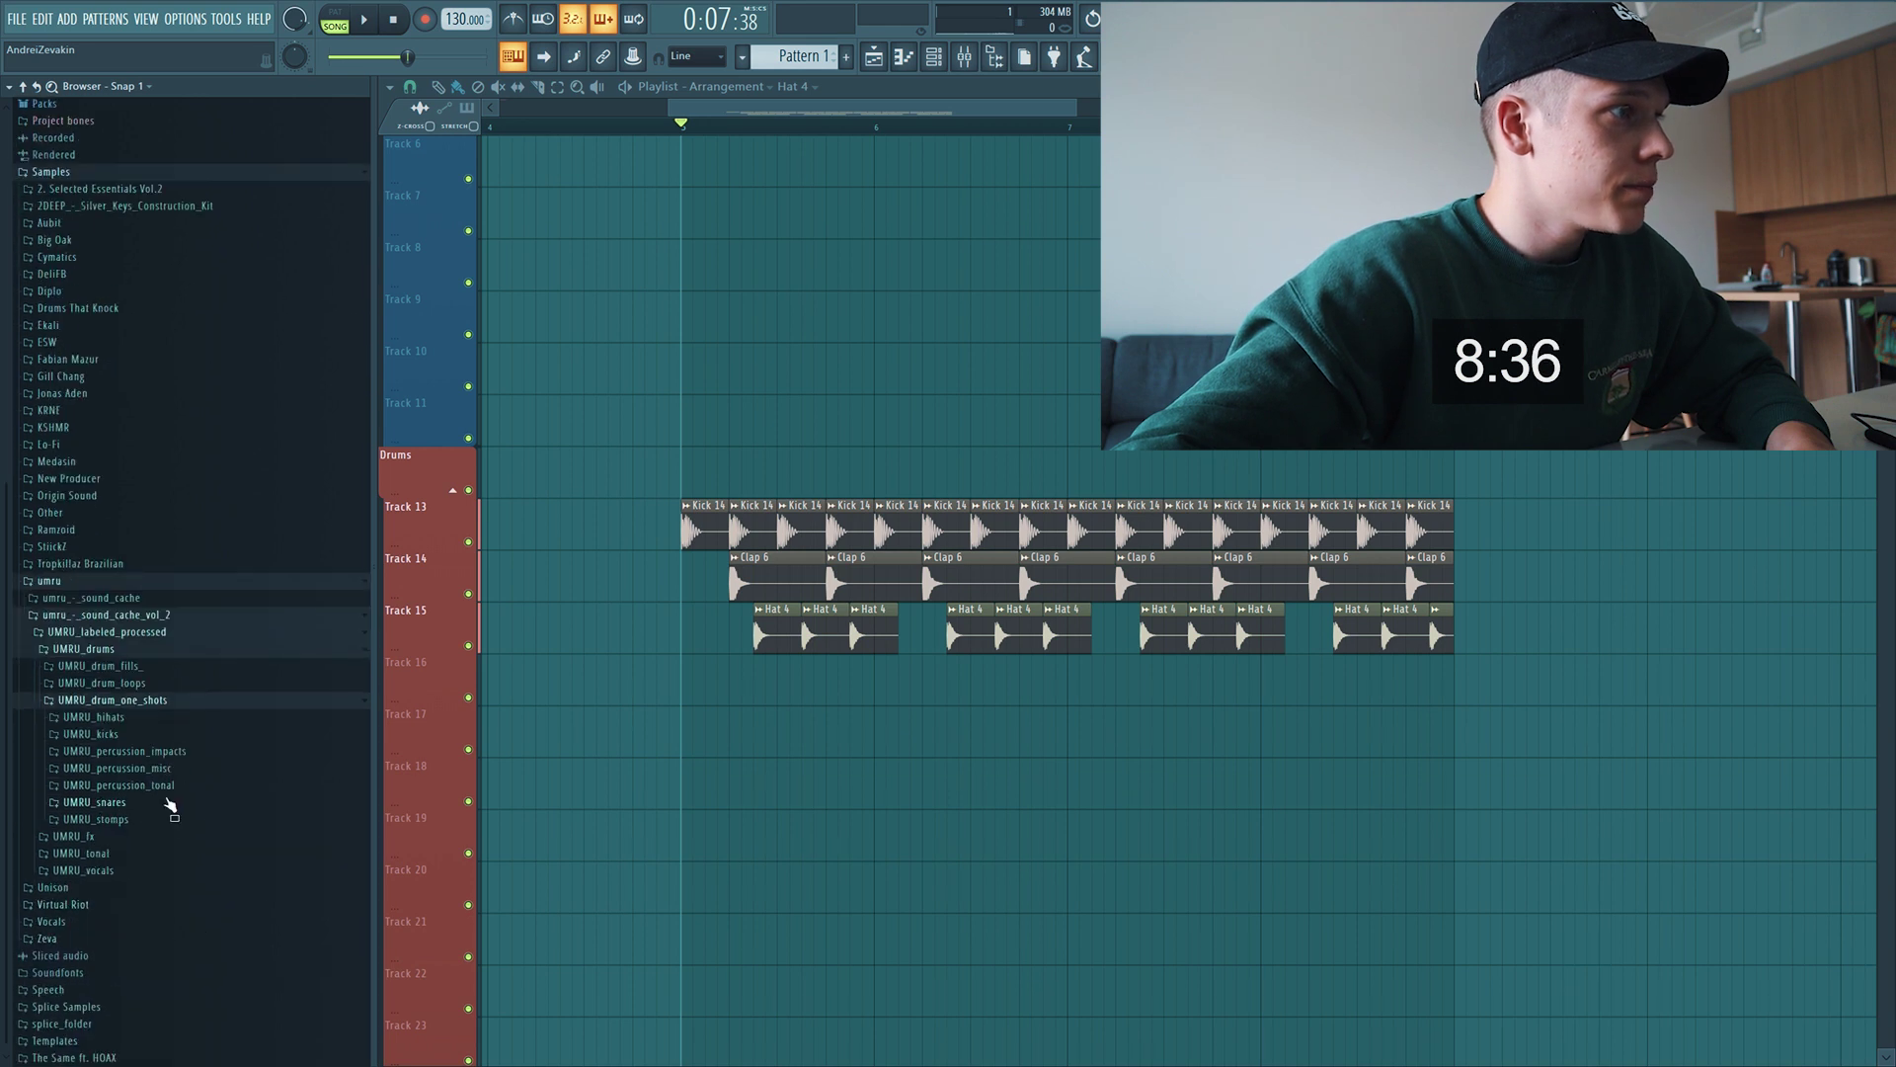
click(115, 802)
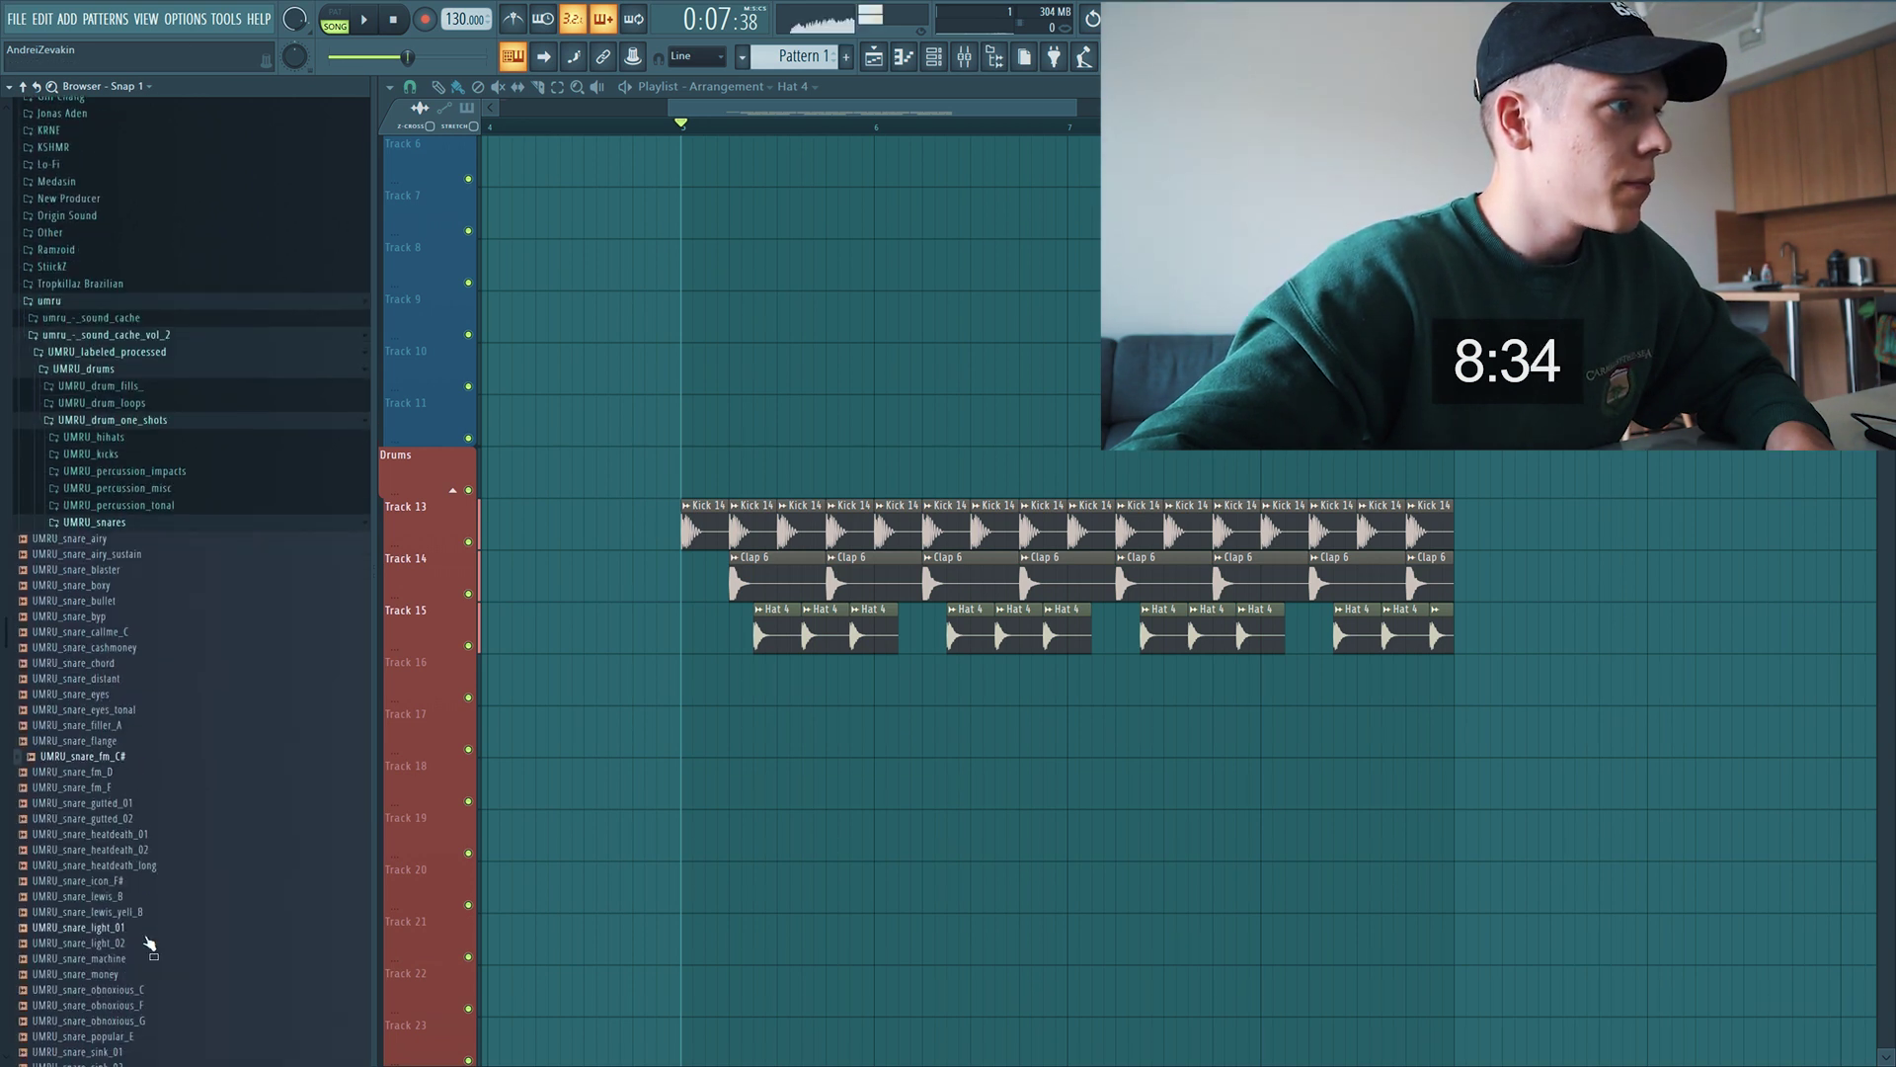
Audition the UMRU snares and place UMRU_snare_tap on Track 16 in bar 5
scroll(148, 869, down, 3)
click(87, 775)
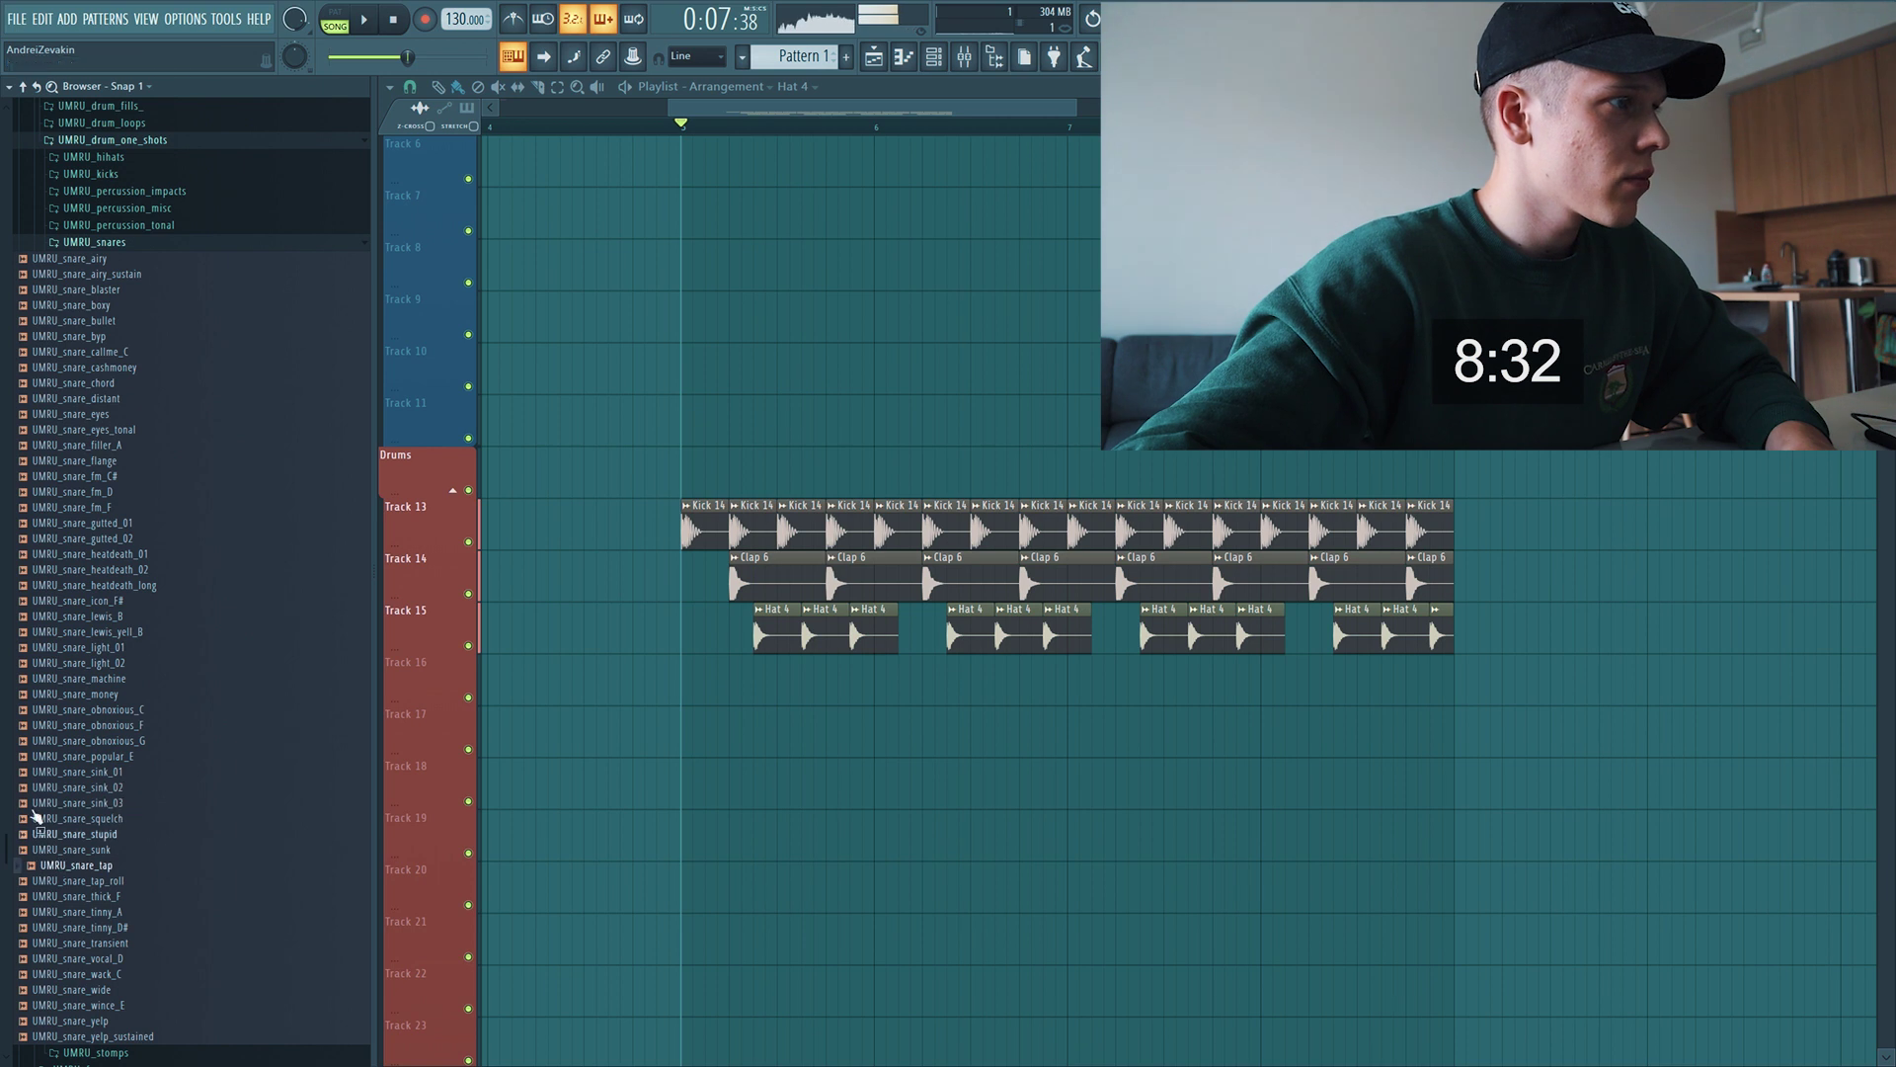
click(105, 880)
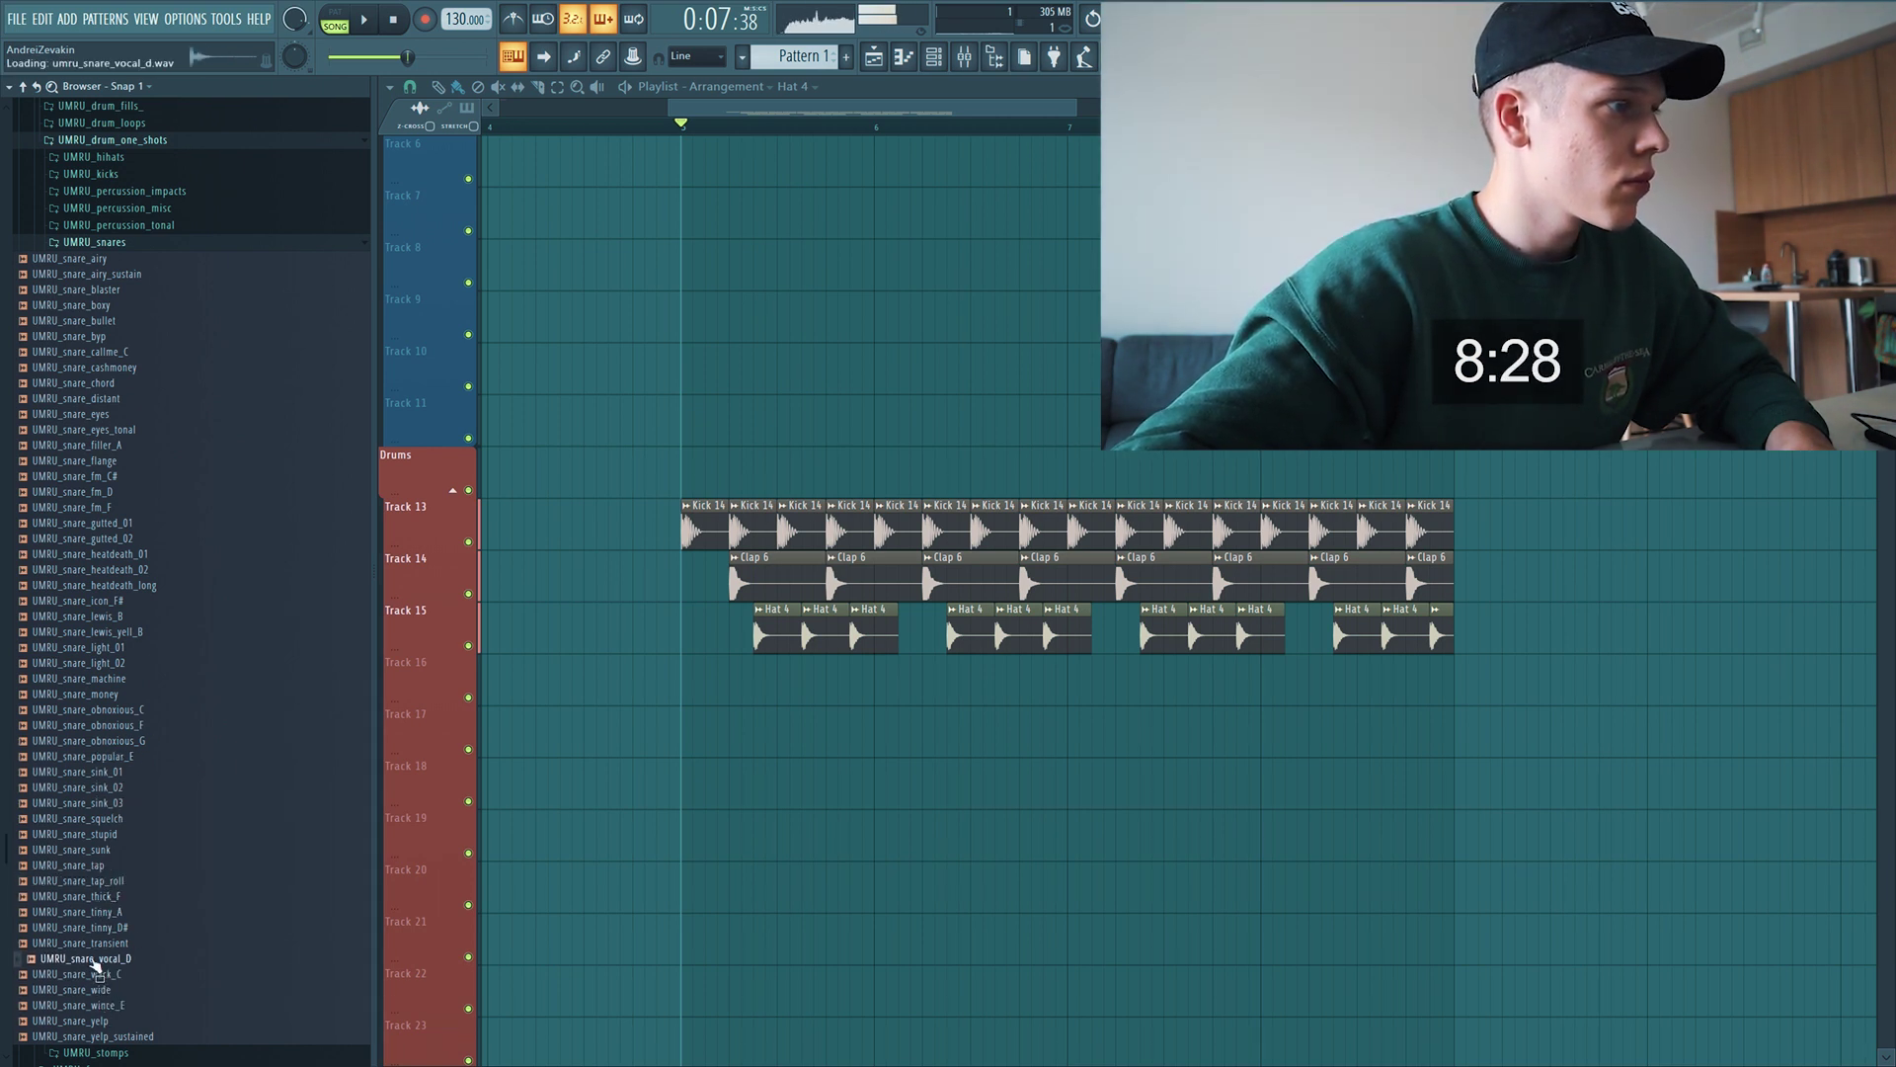
drag(89, 867, 533, 671)
Set the playlist snap to 1/6 beat and move the UMRU_snare_tap clip to just before the third kick
click(40, 86)
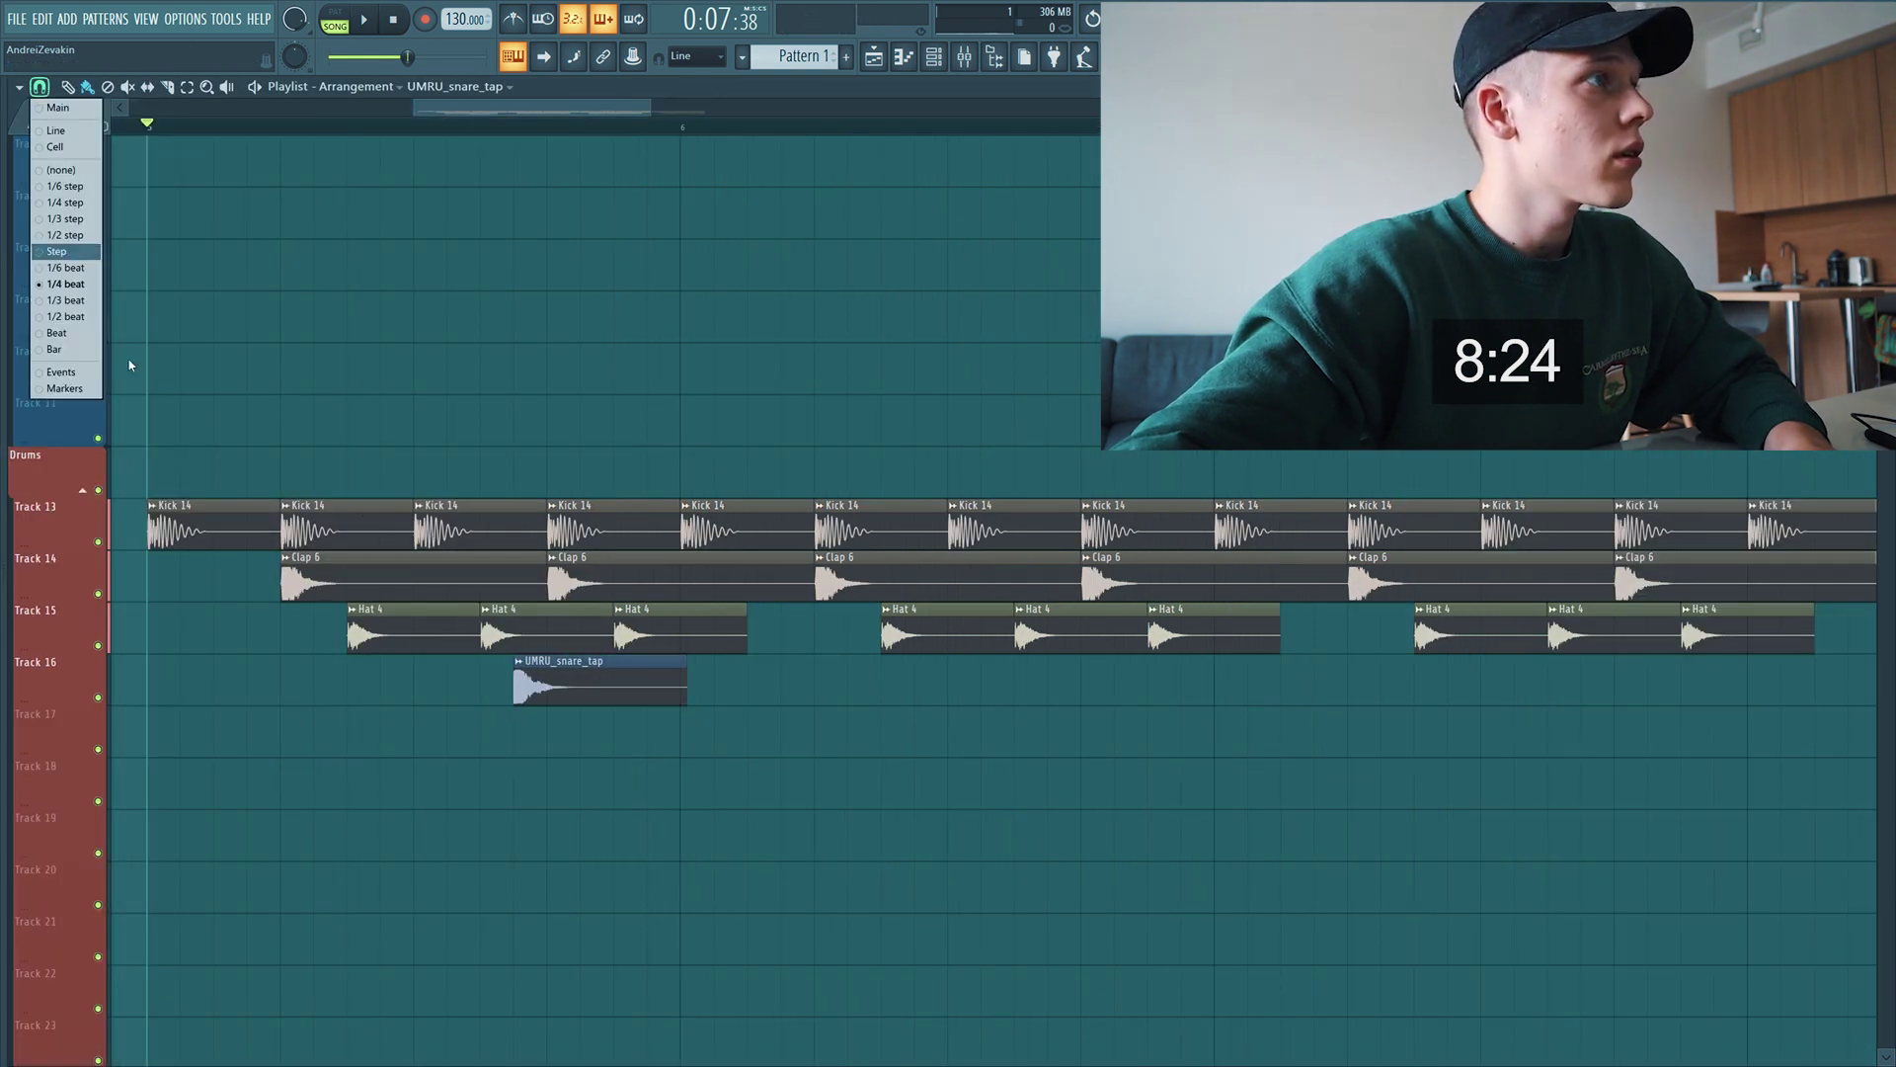
click(73, 267)
key(Page_Up)
key(space)
drag(660, 703, 513, 696)
key(space)
right_click(476, 691)
click(461, 690)
key(space)
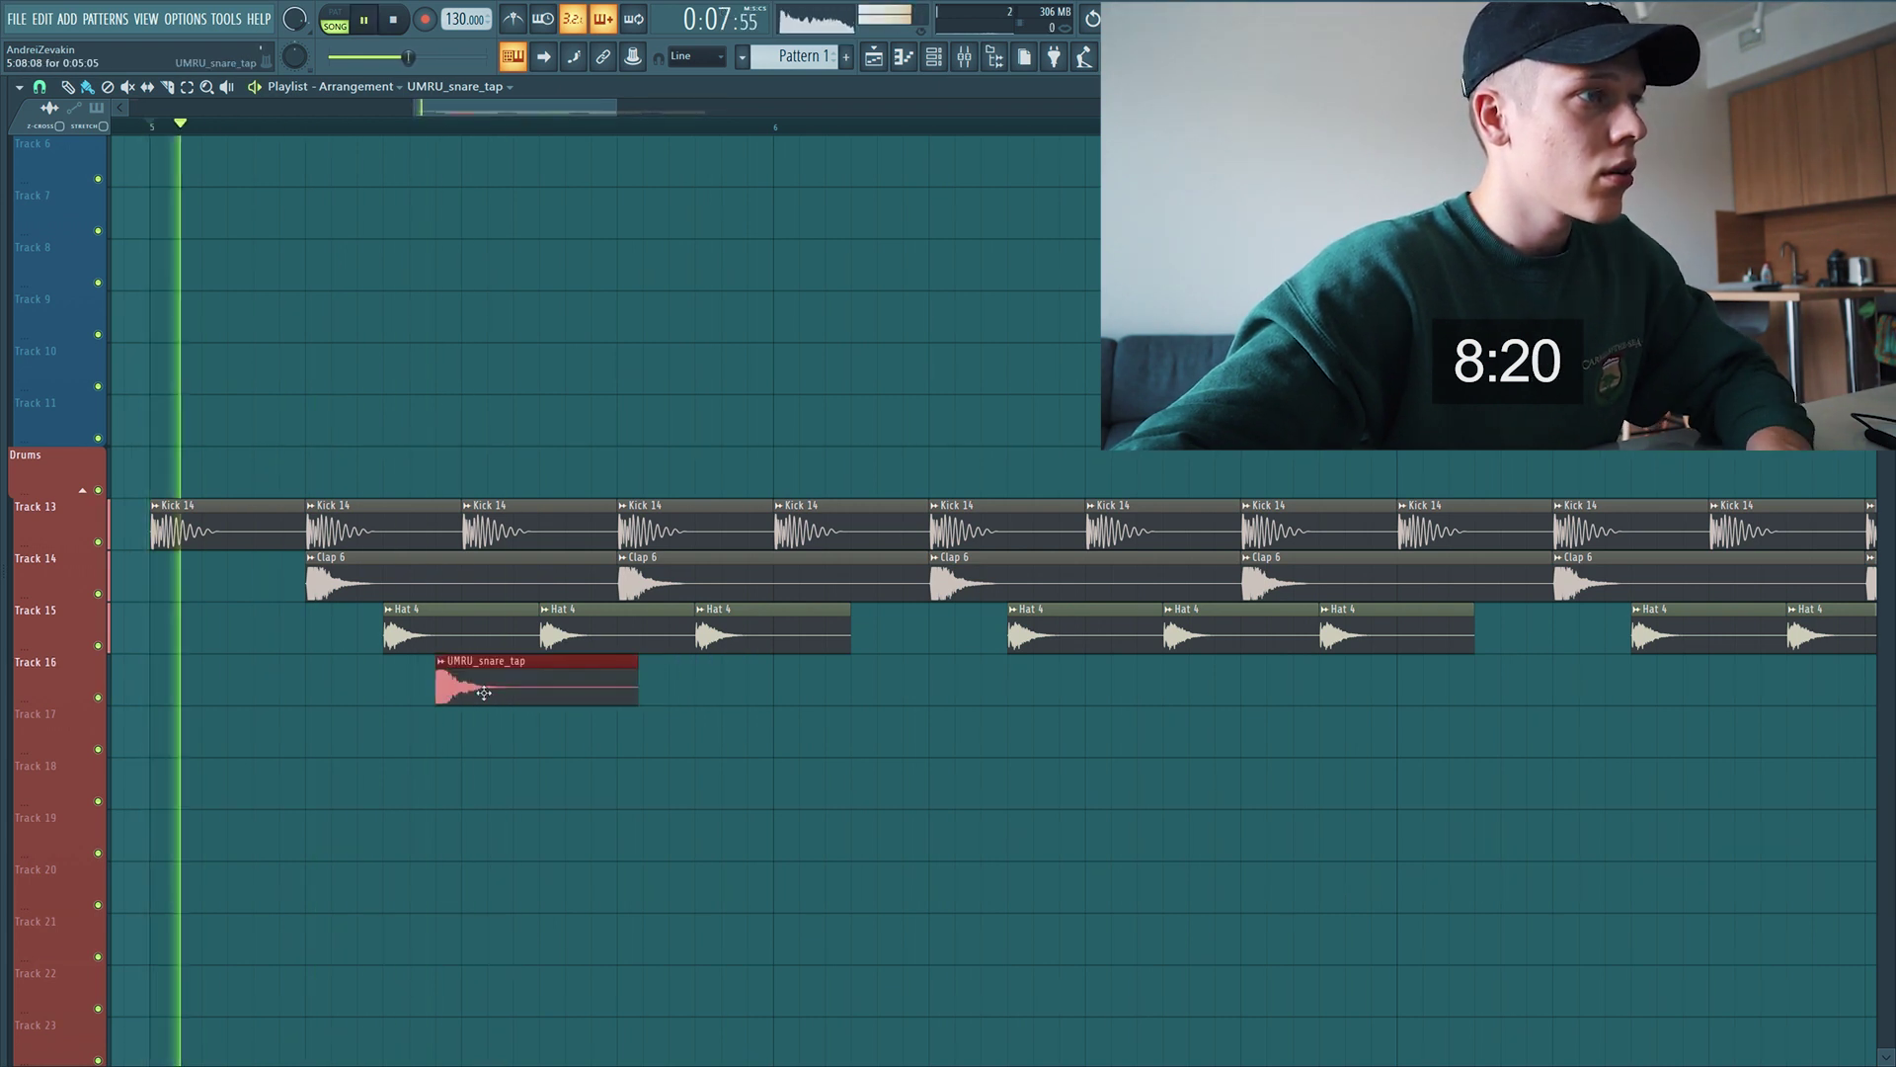
Trim the end of the UMRU_snare_tap clip at the fourth kick and play the loop
drag(618, 762, 682, 654)
right_click(622, 693)
key(space)
key(space)
Duplicate the UMRU_snare_tap clip along Track 16 so it plays once in each of the four bars
scroll(1101, 725, down, 2)
scroll(1207, 732, up, 2)
scroll(1166, 713, down, 1)
key(ctrl+b)
key(space)
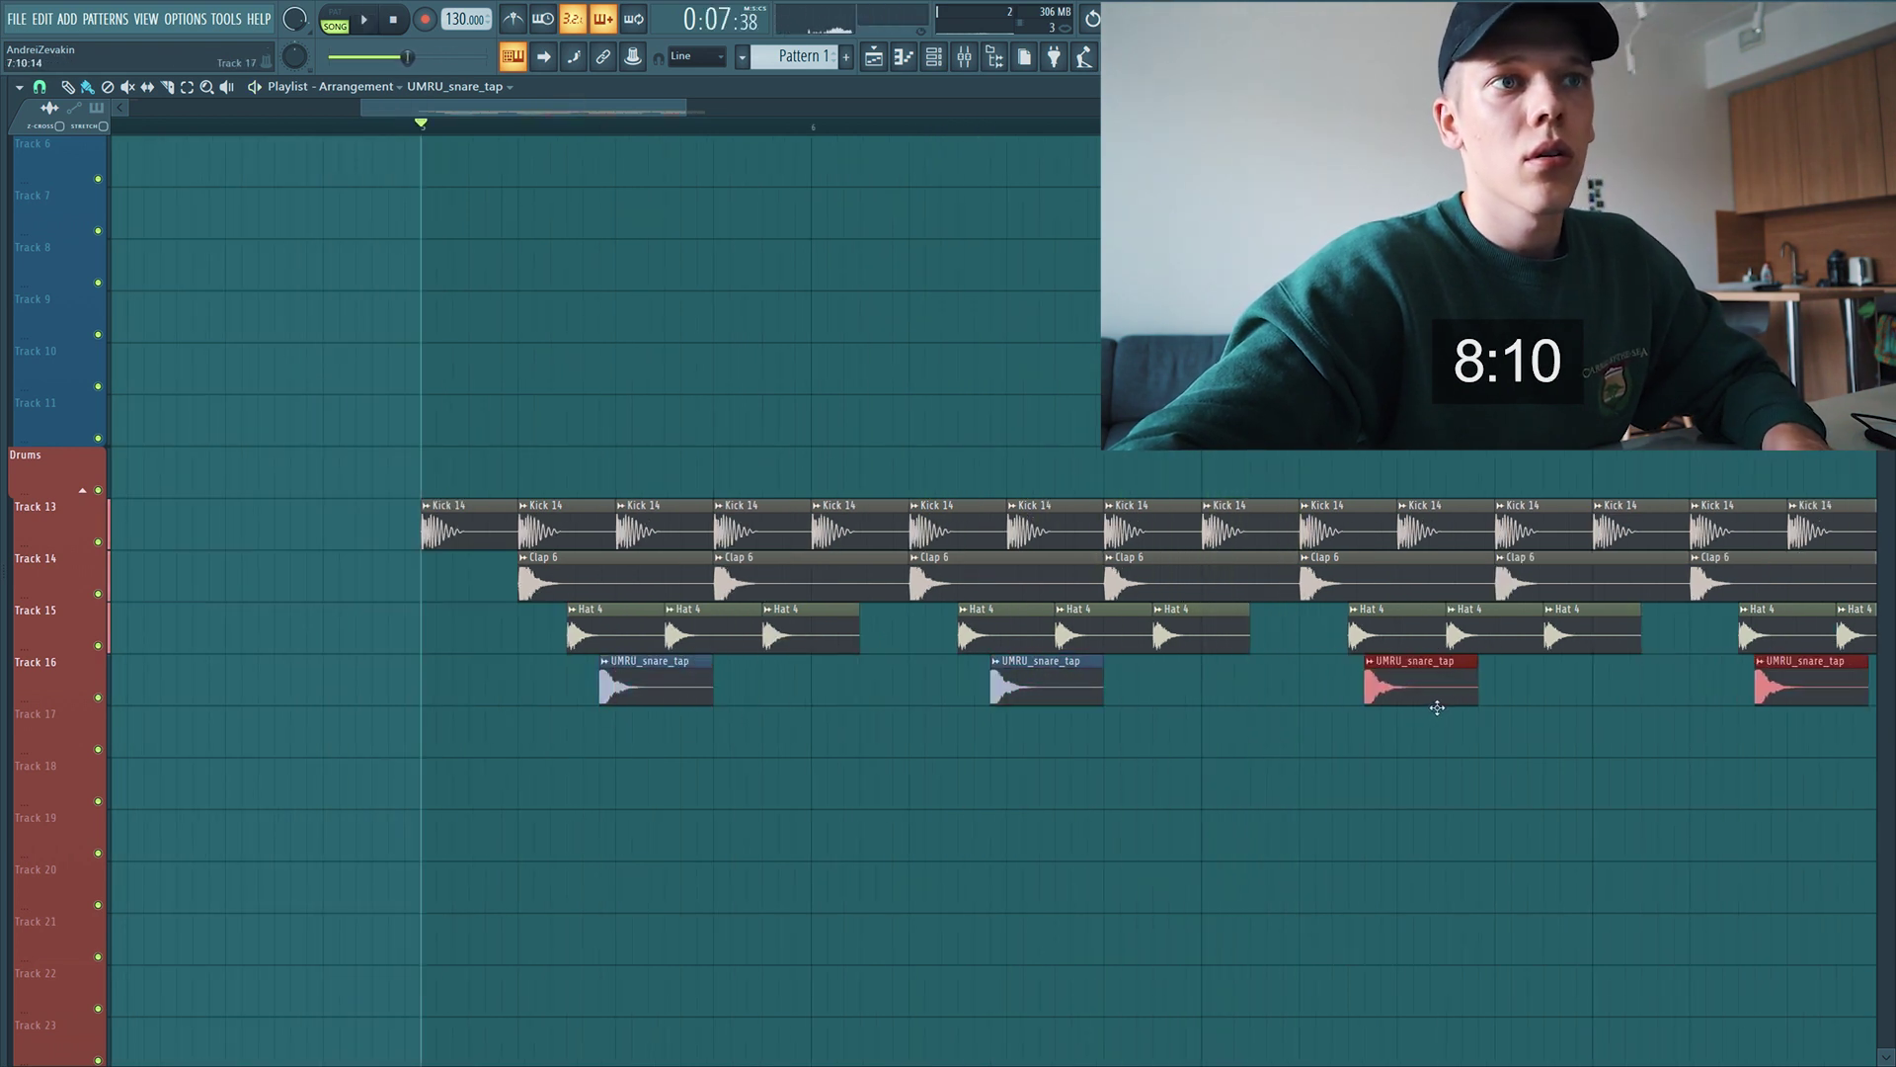
Lower the UMRU_snare_tap channel volume to 33% while the drum loop plays
key(space)
scroll(1419, 741, down, 3)
scroll(1244, 750, up, 2)
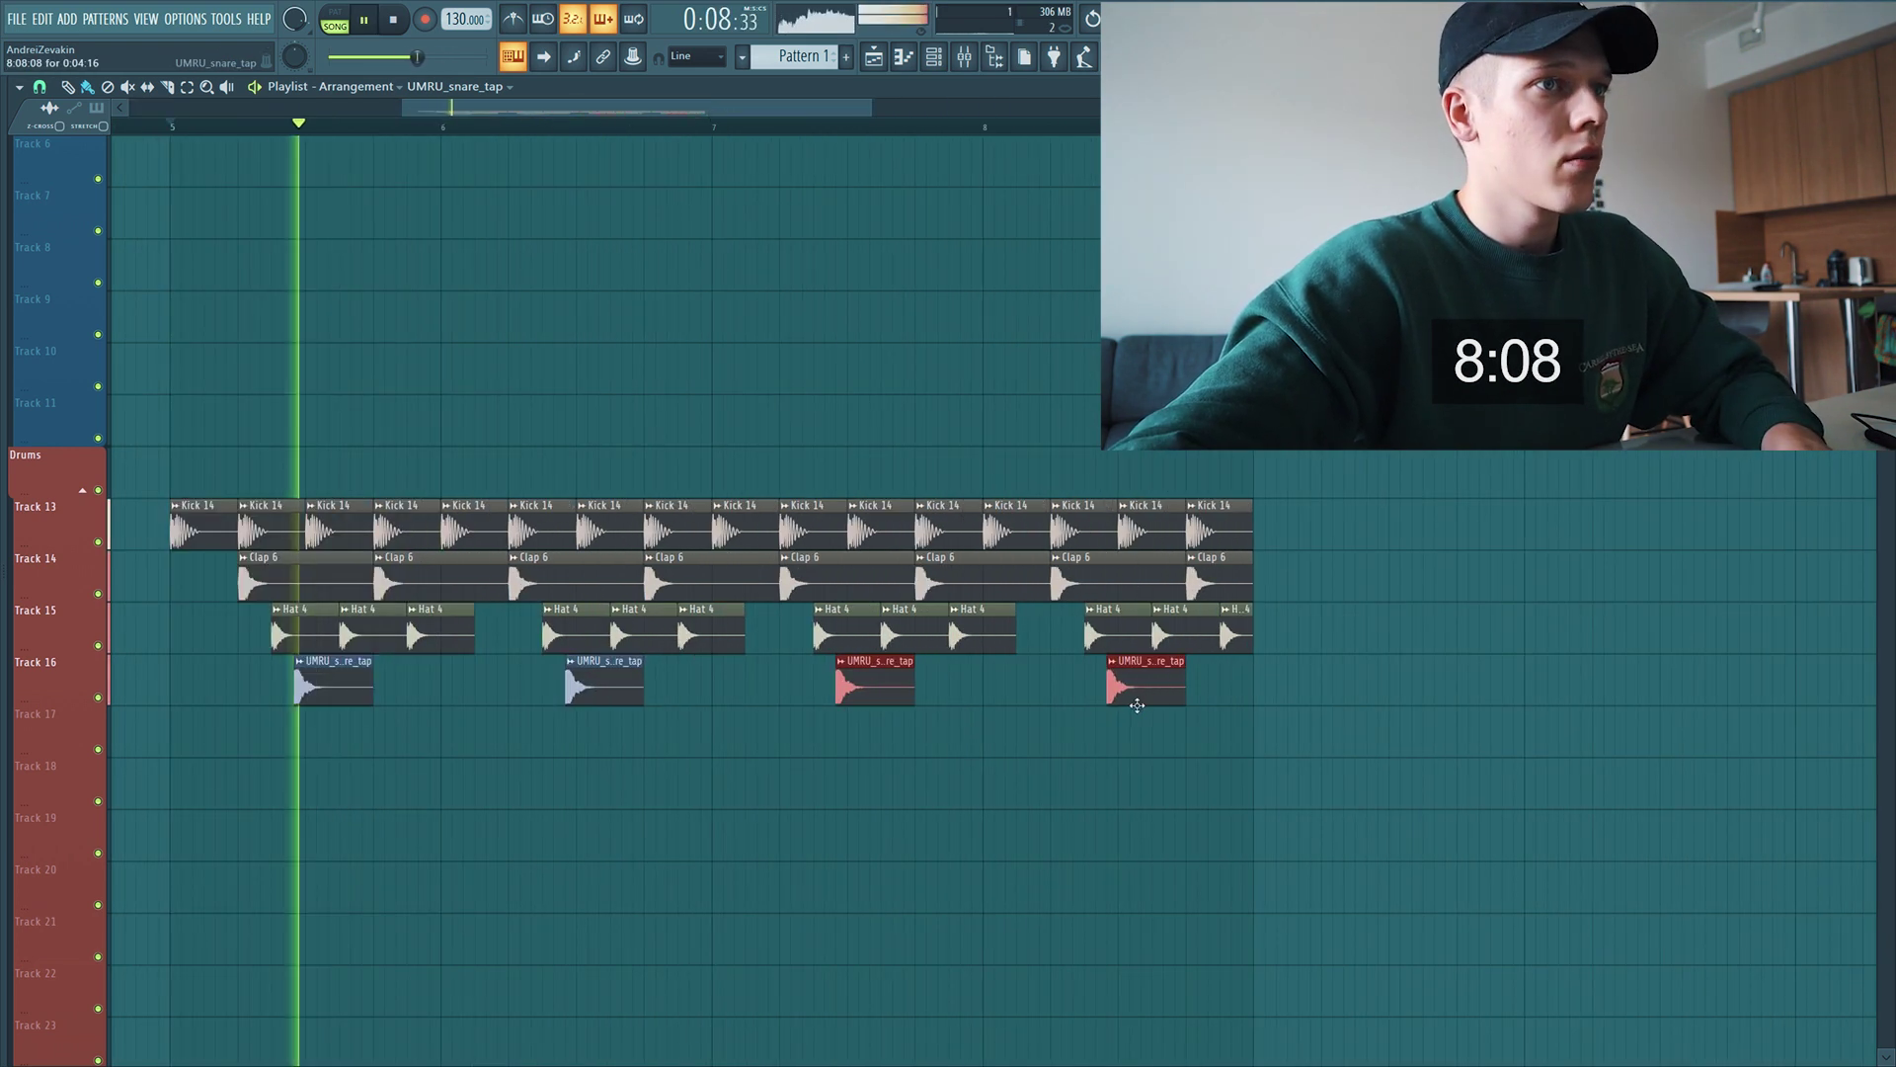
scroll(988, 741, down, 2)
scroll(732, 710, up, 3)
double_click(623, 700)
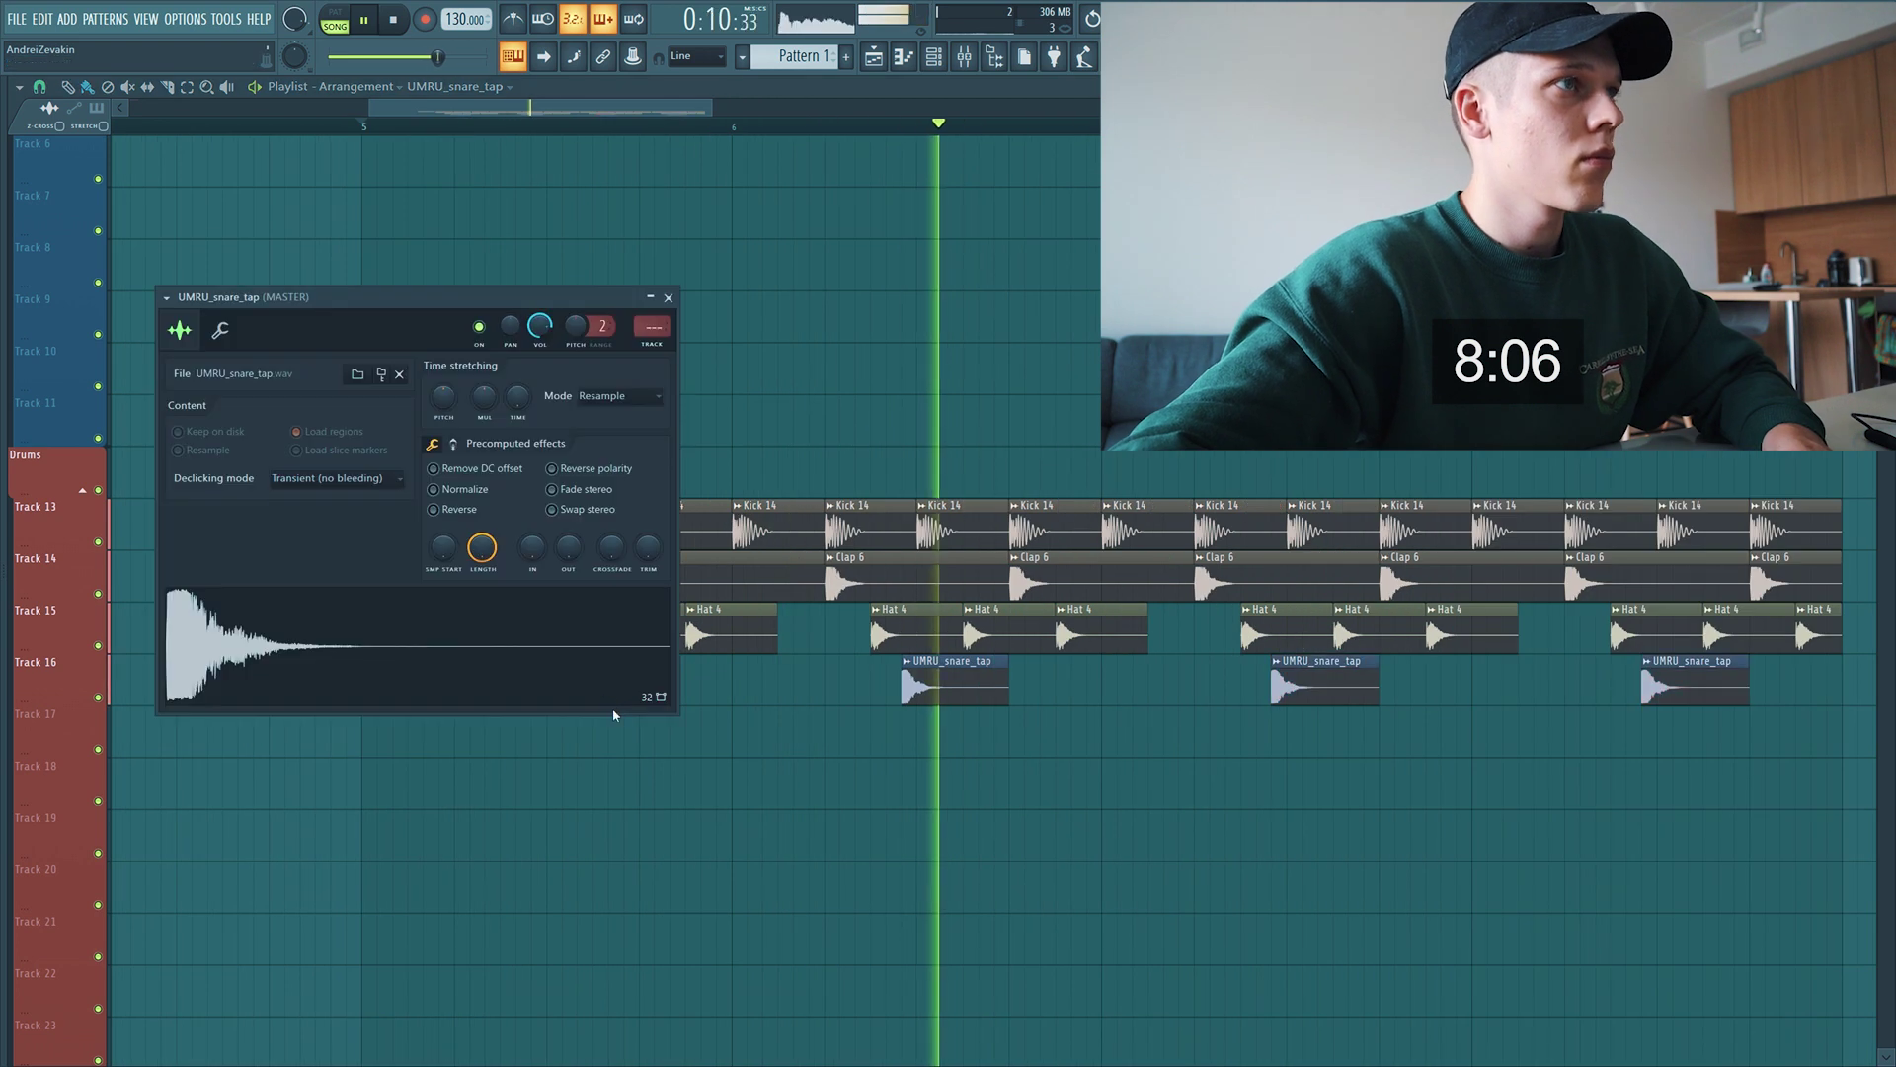
drag(538, 326, 538, 364)
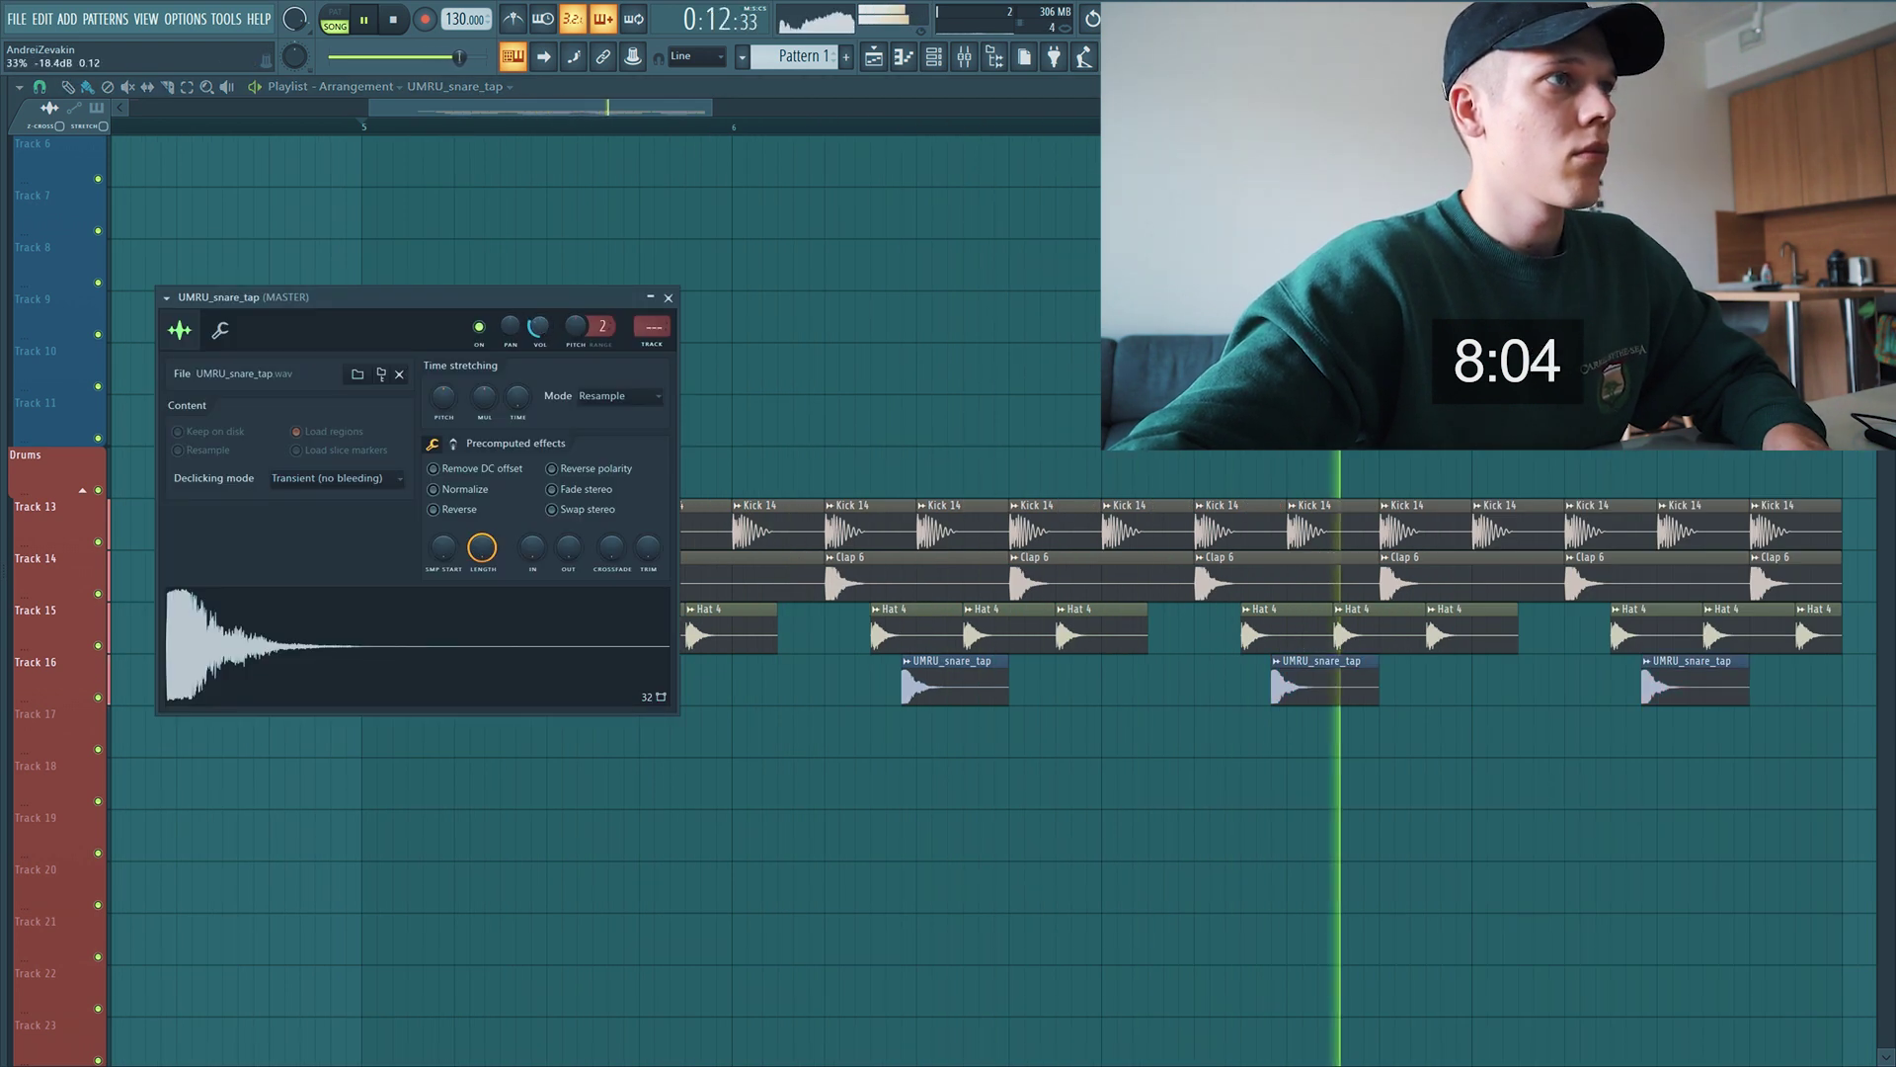
right_click(829, 342)
key(space)
scroll(860, 465, down, 3)
scroll(1052, 490, up, 2)
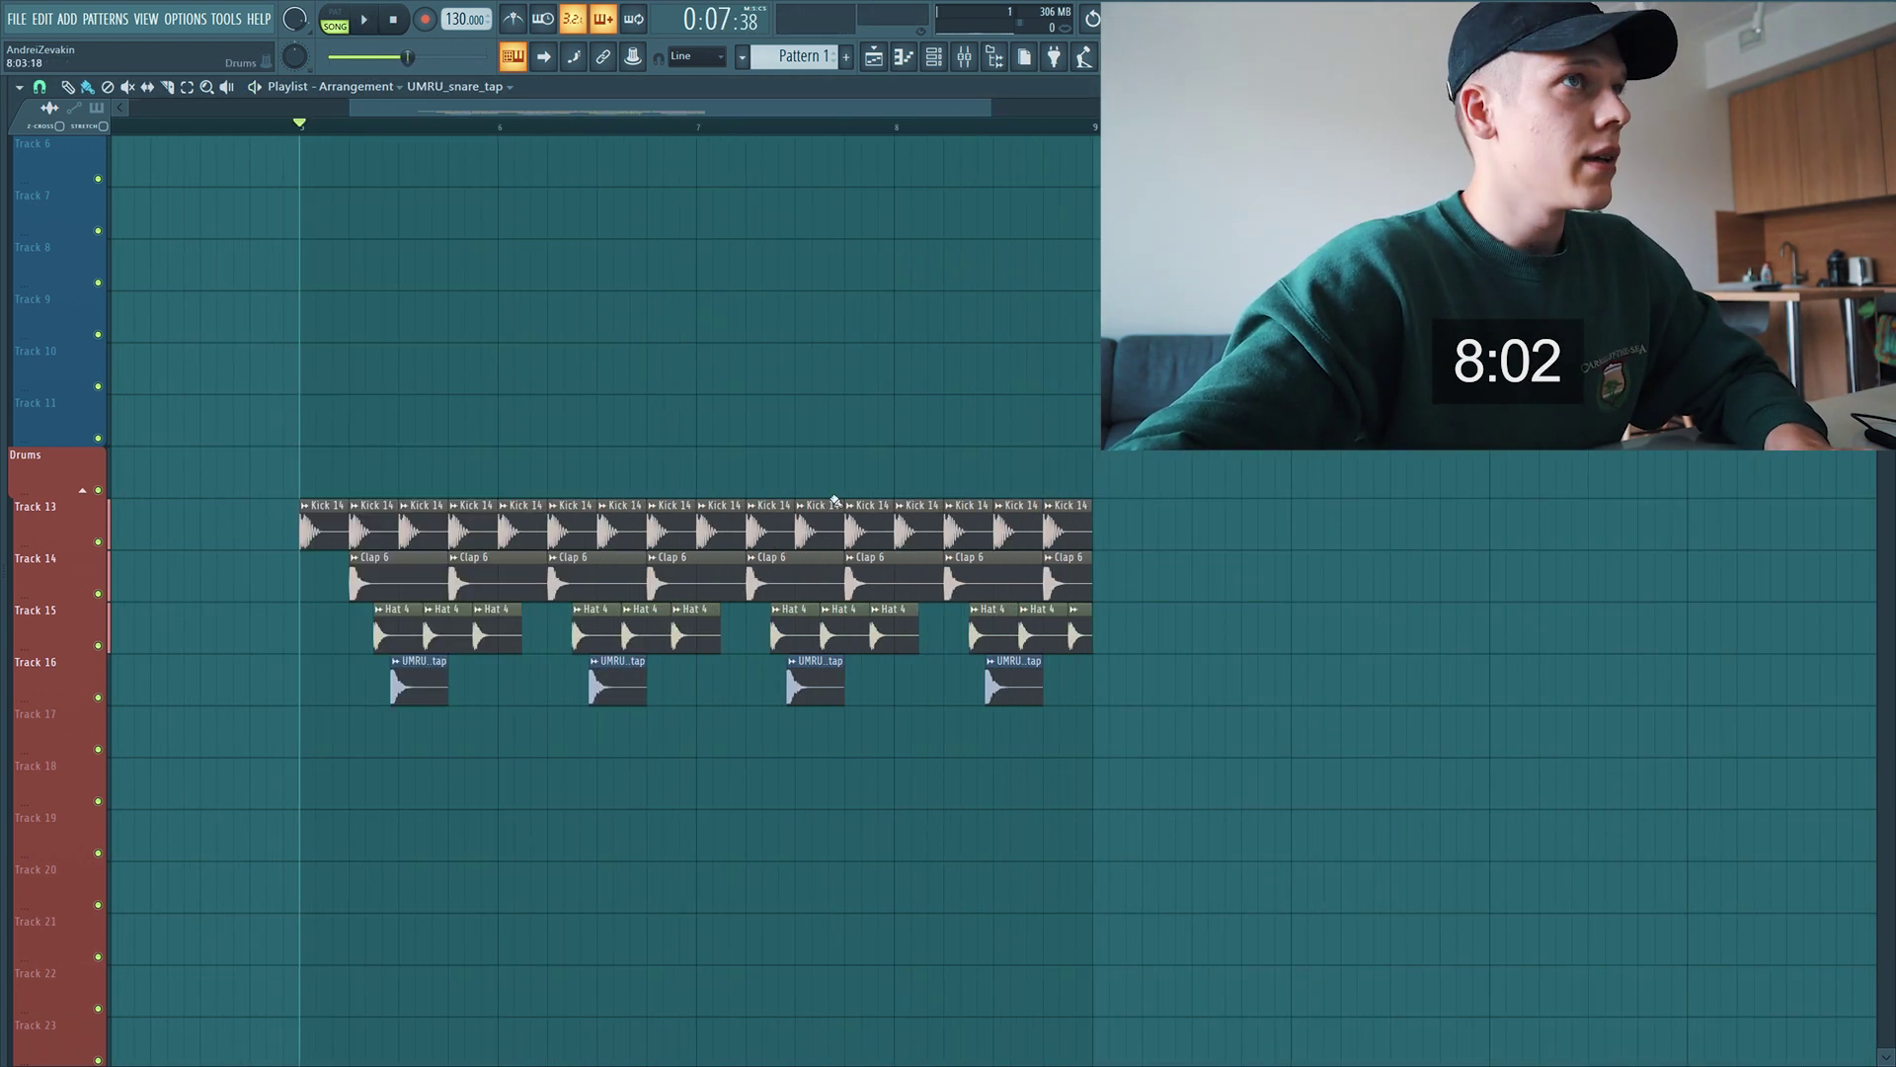
Switch the channel rack to the Unsorted group and add a Serum channel
click(943, 56)
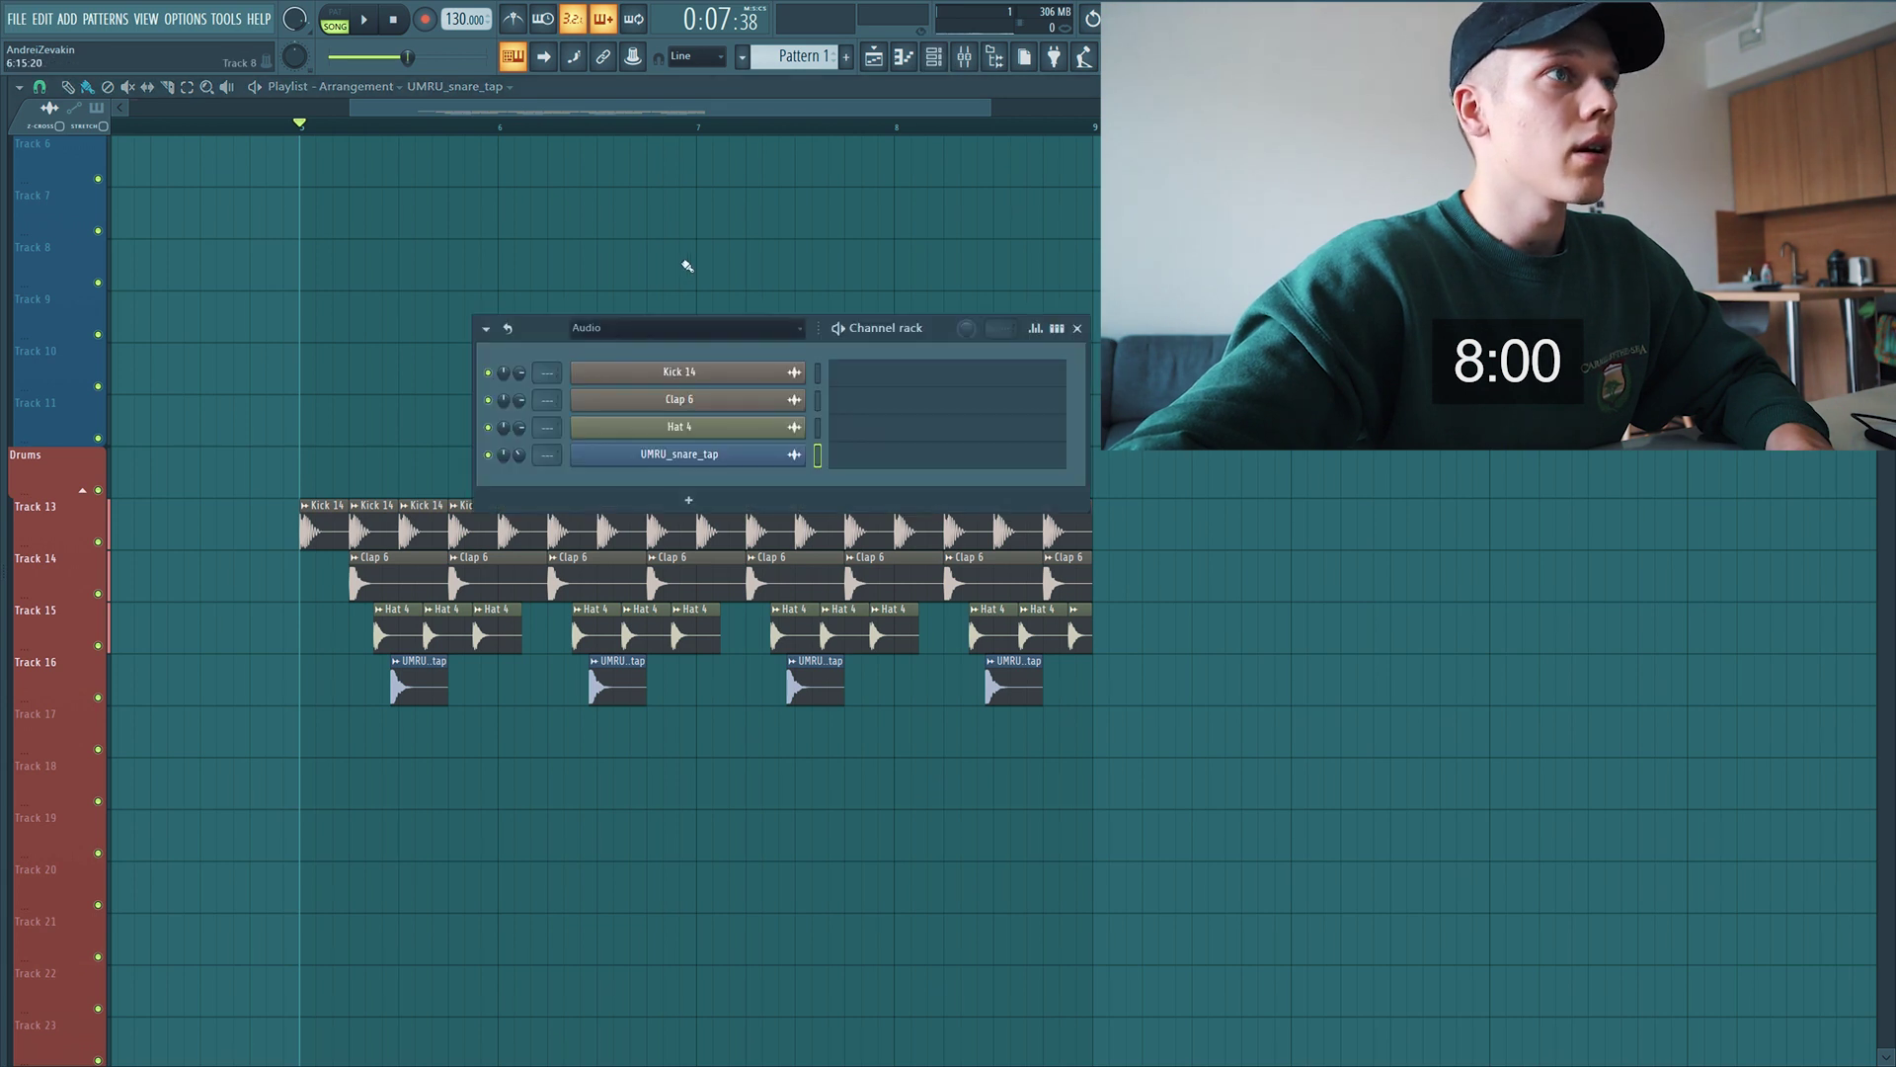
click(686, 327)
click(662, 405)
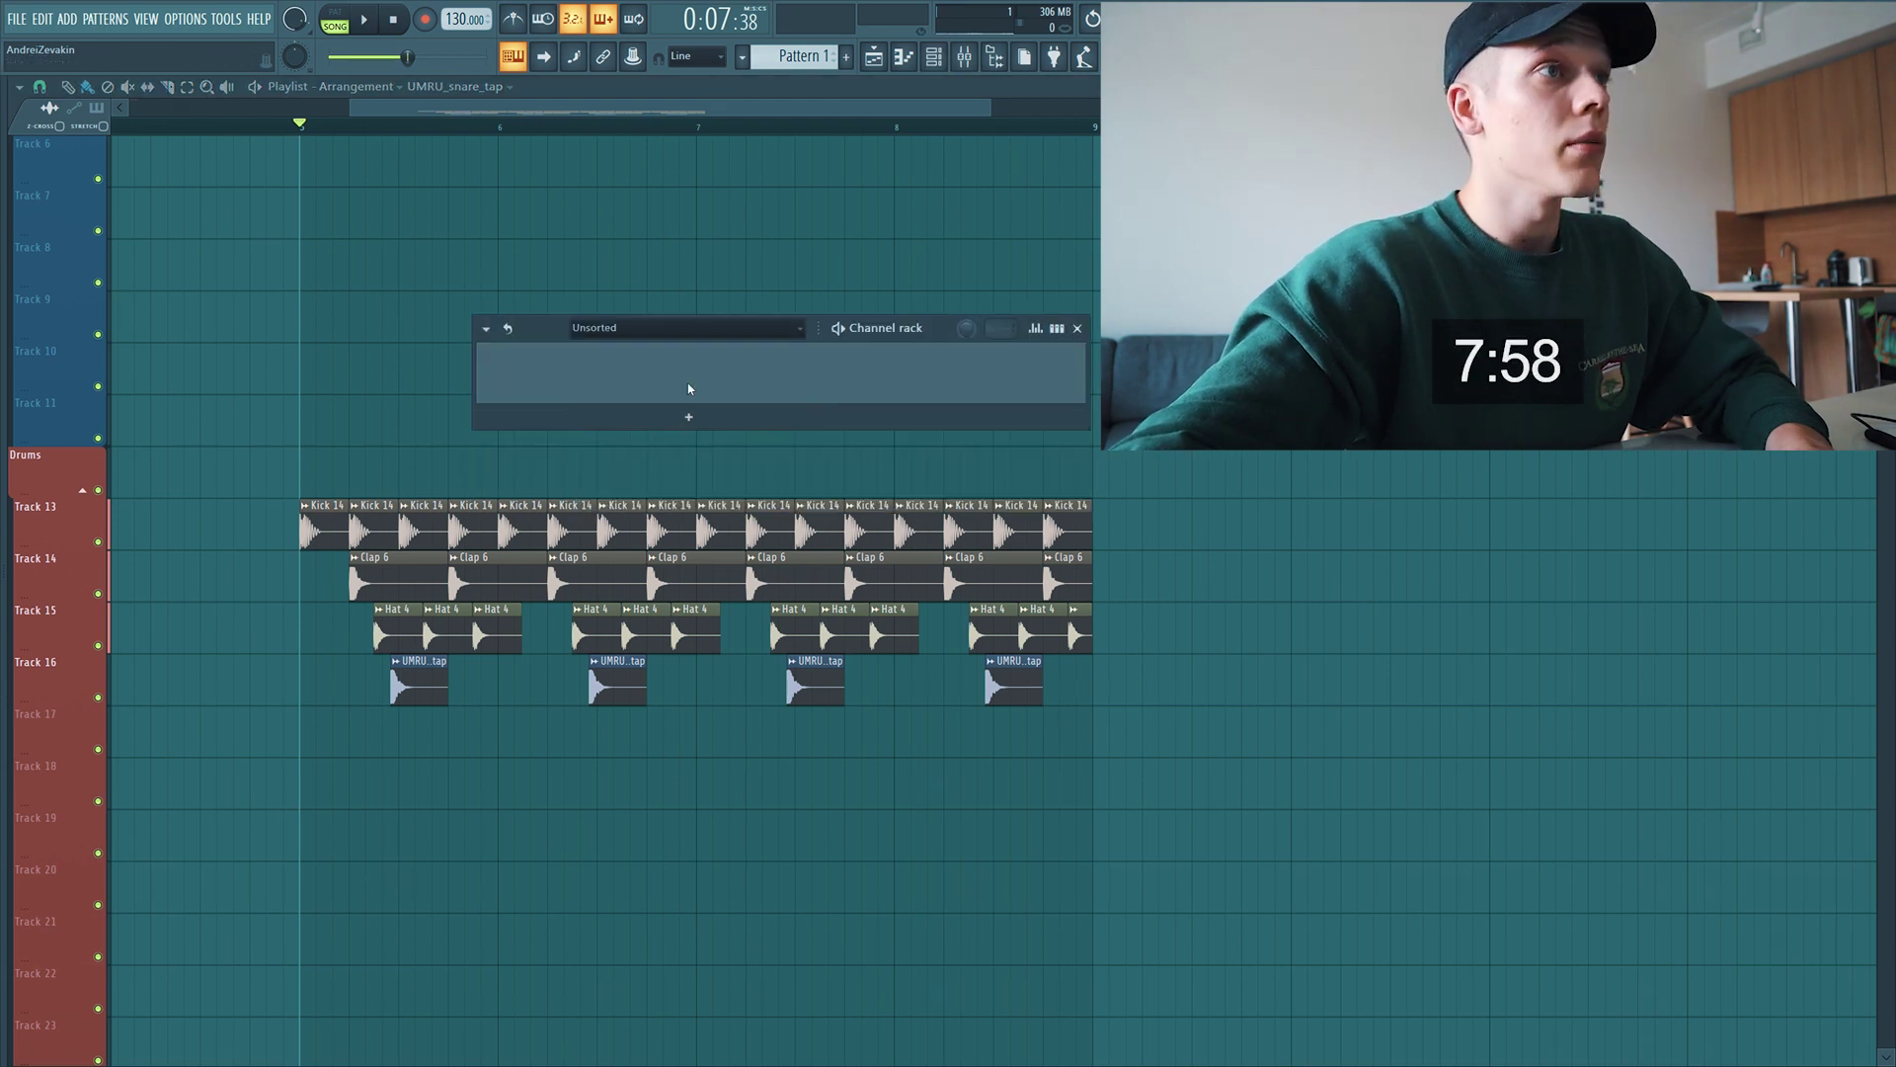
click(700, 411)
click(616, 809)
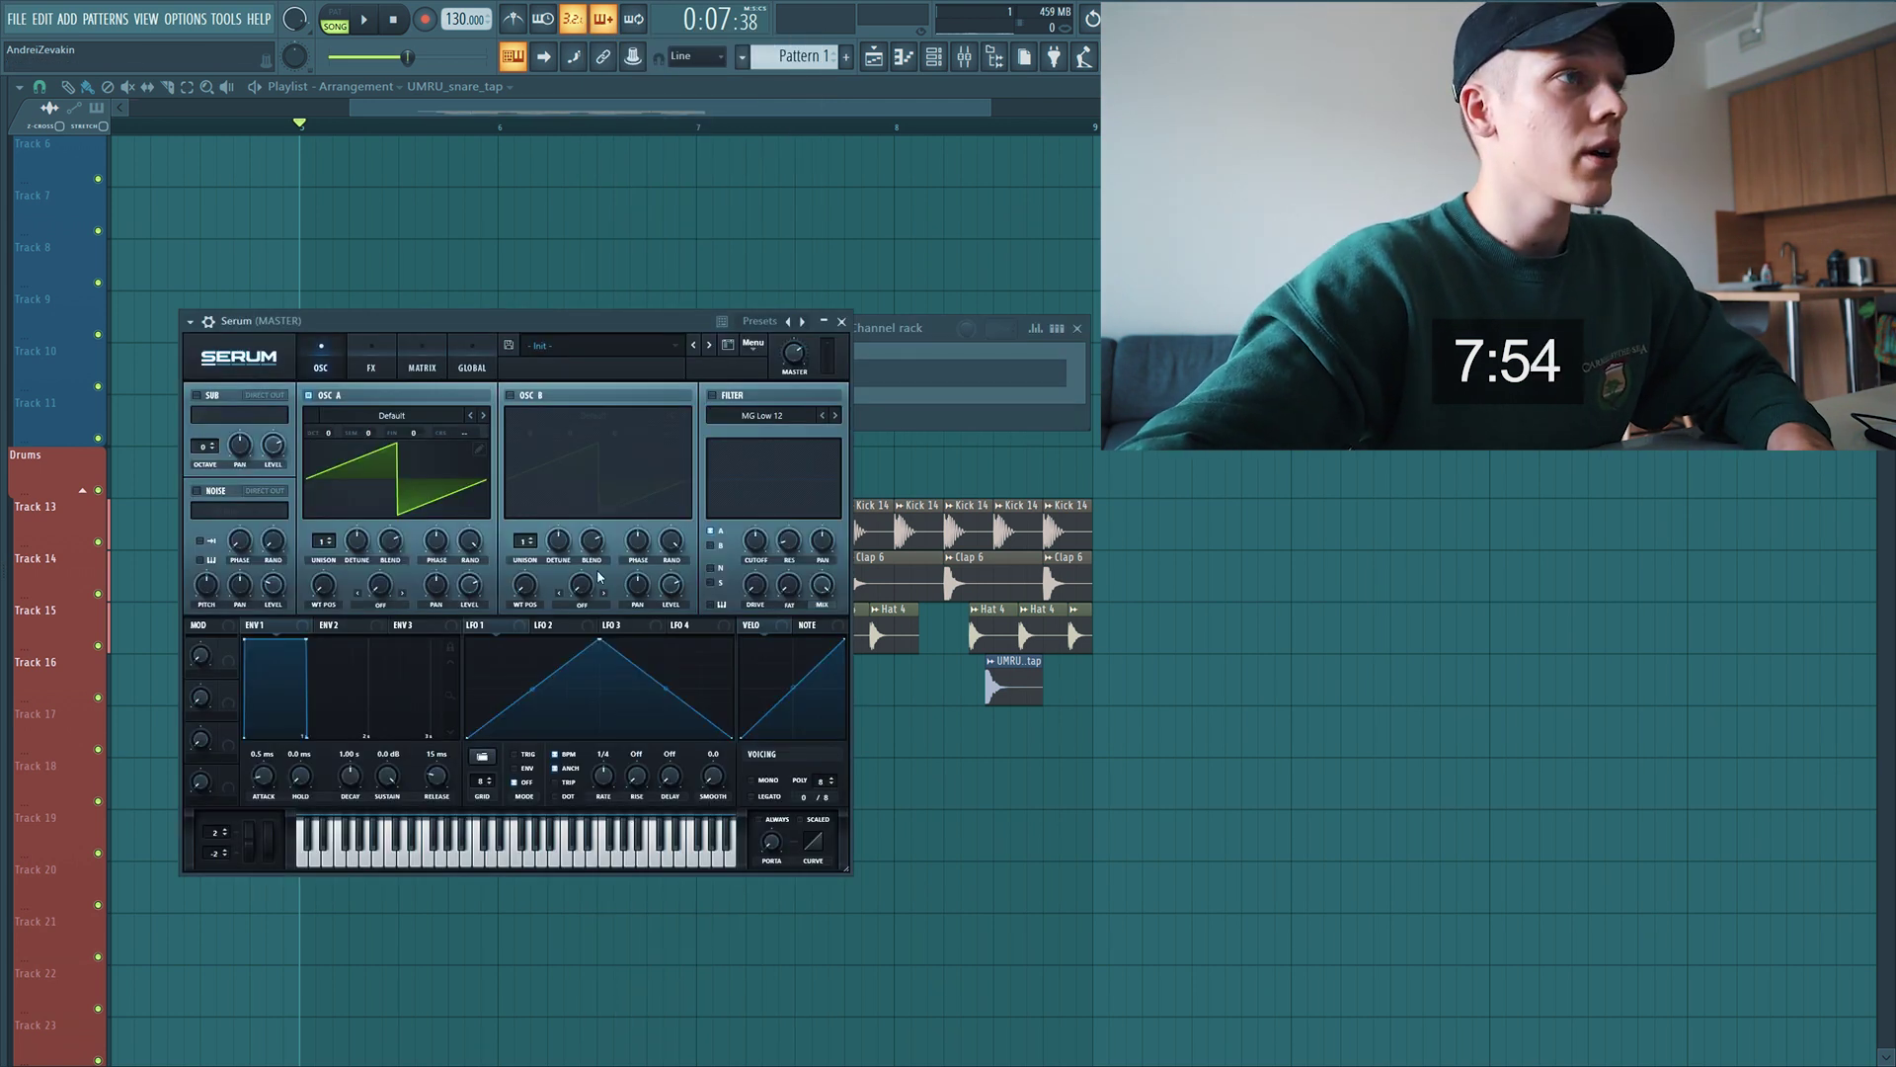
Set up a bass in Serum from the sine sub oscillator at octave -2 with Tube distortion enabled
drag(579, 321, 1119, 218)
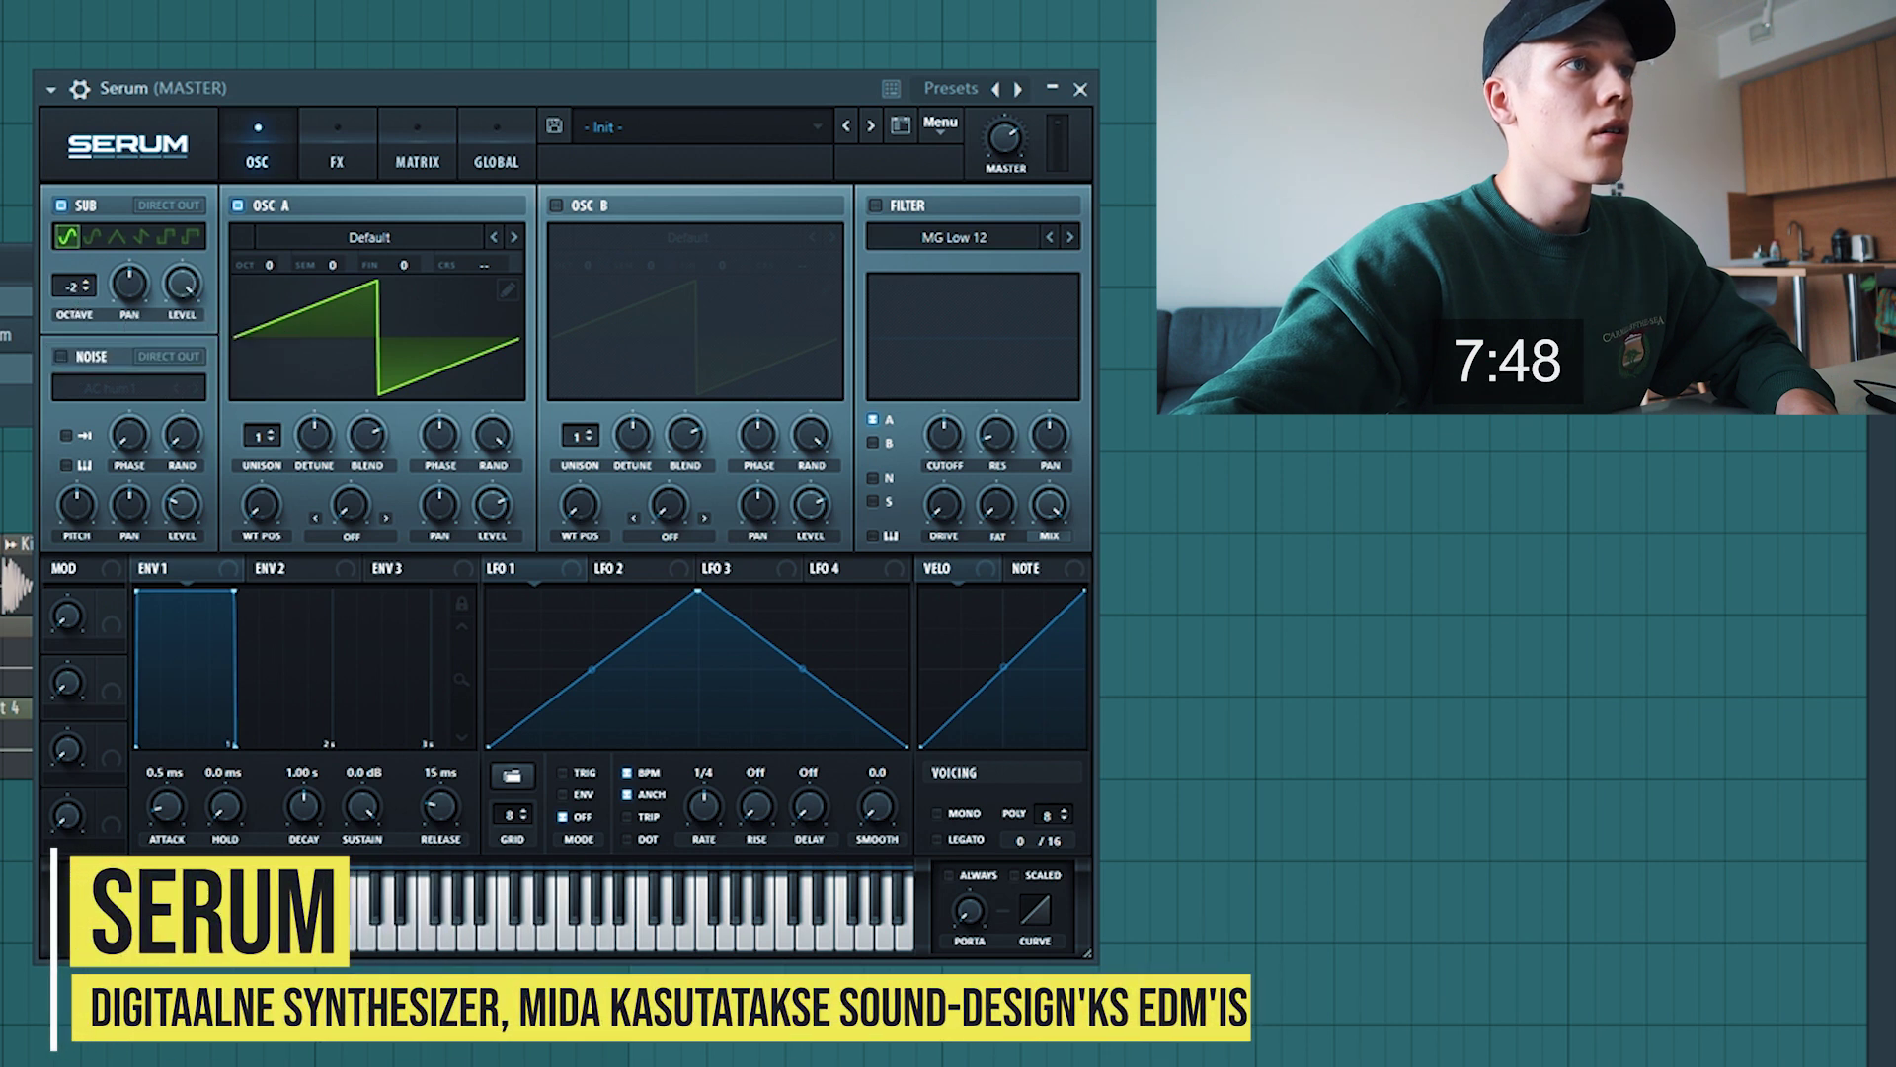
click(418, 158)
click(337, 158)
click(114, 247)
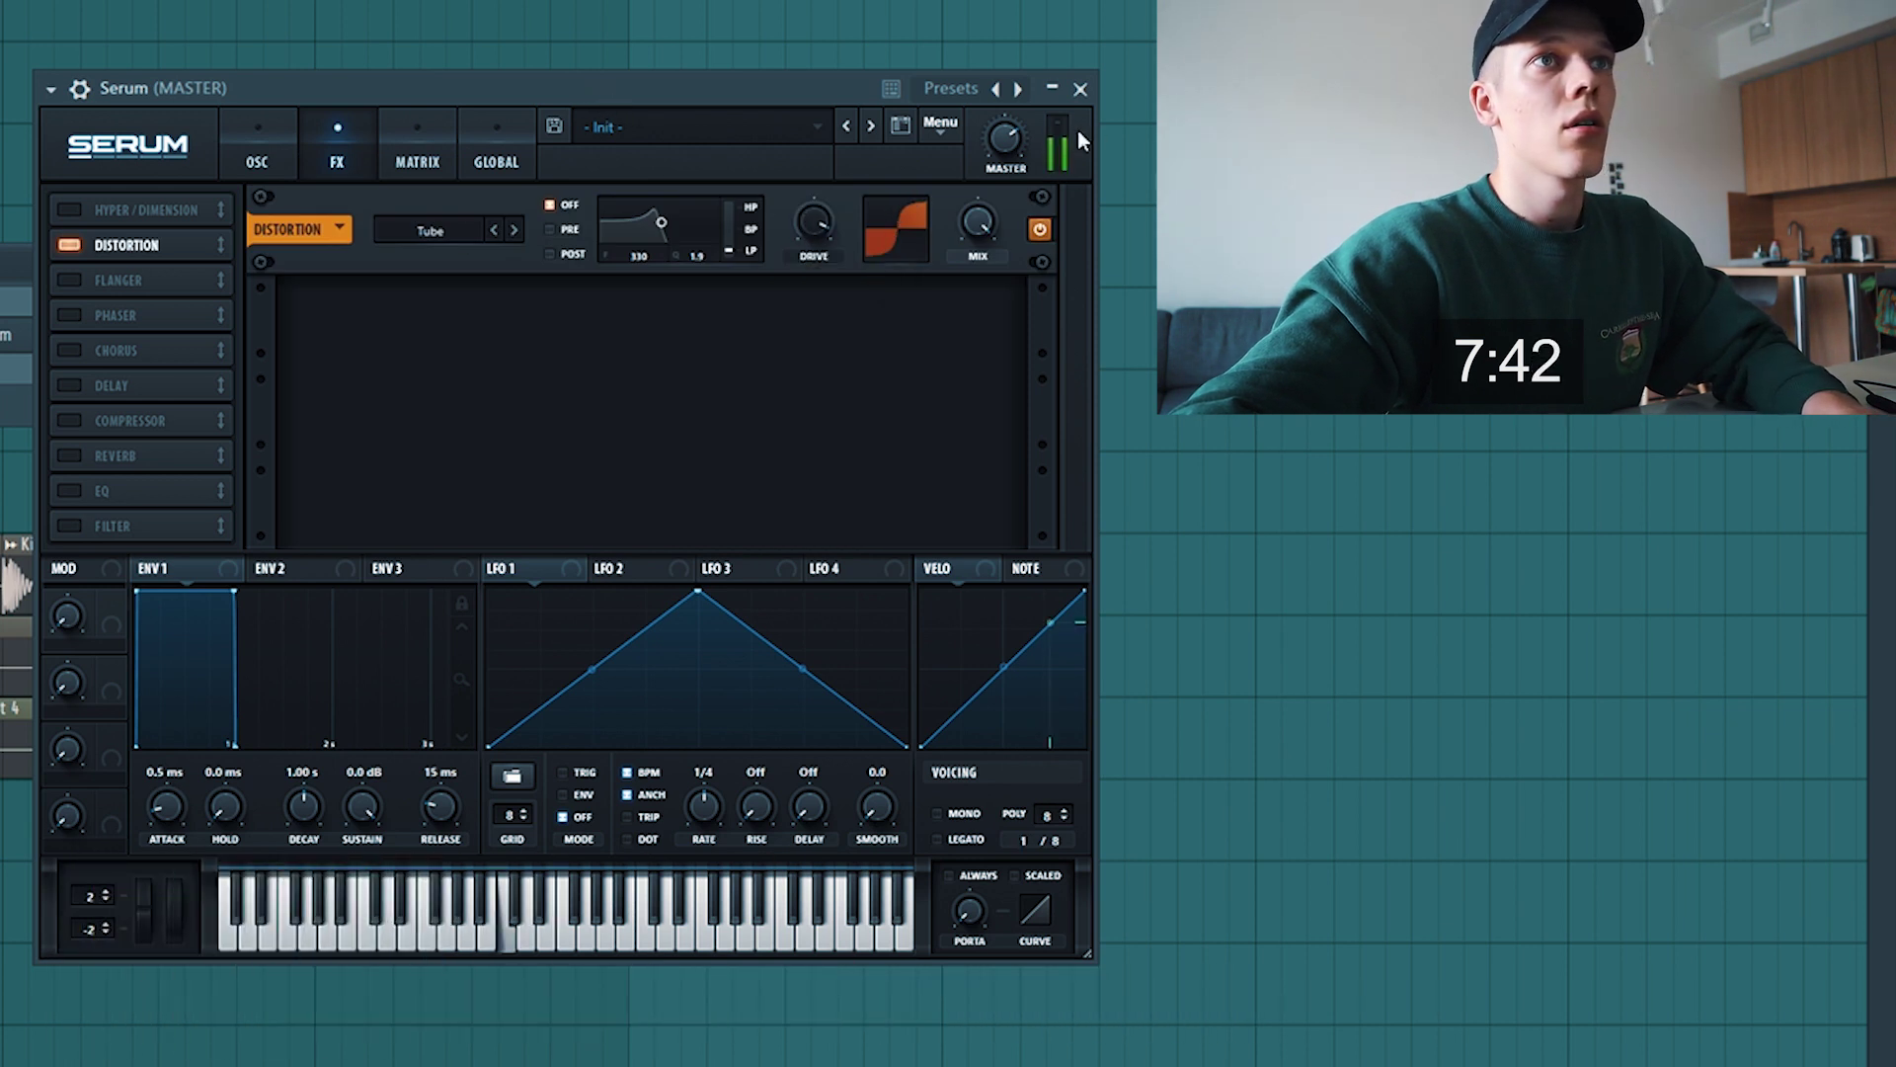
click(1081, 91)
click(965, 376)
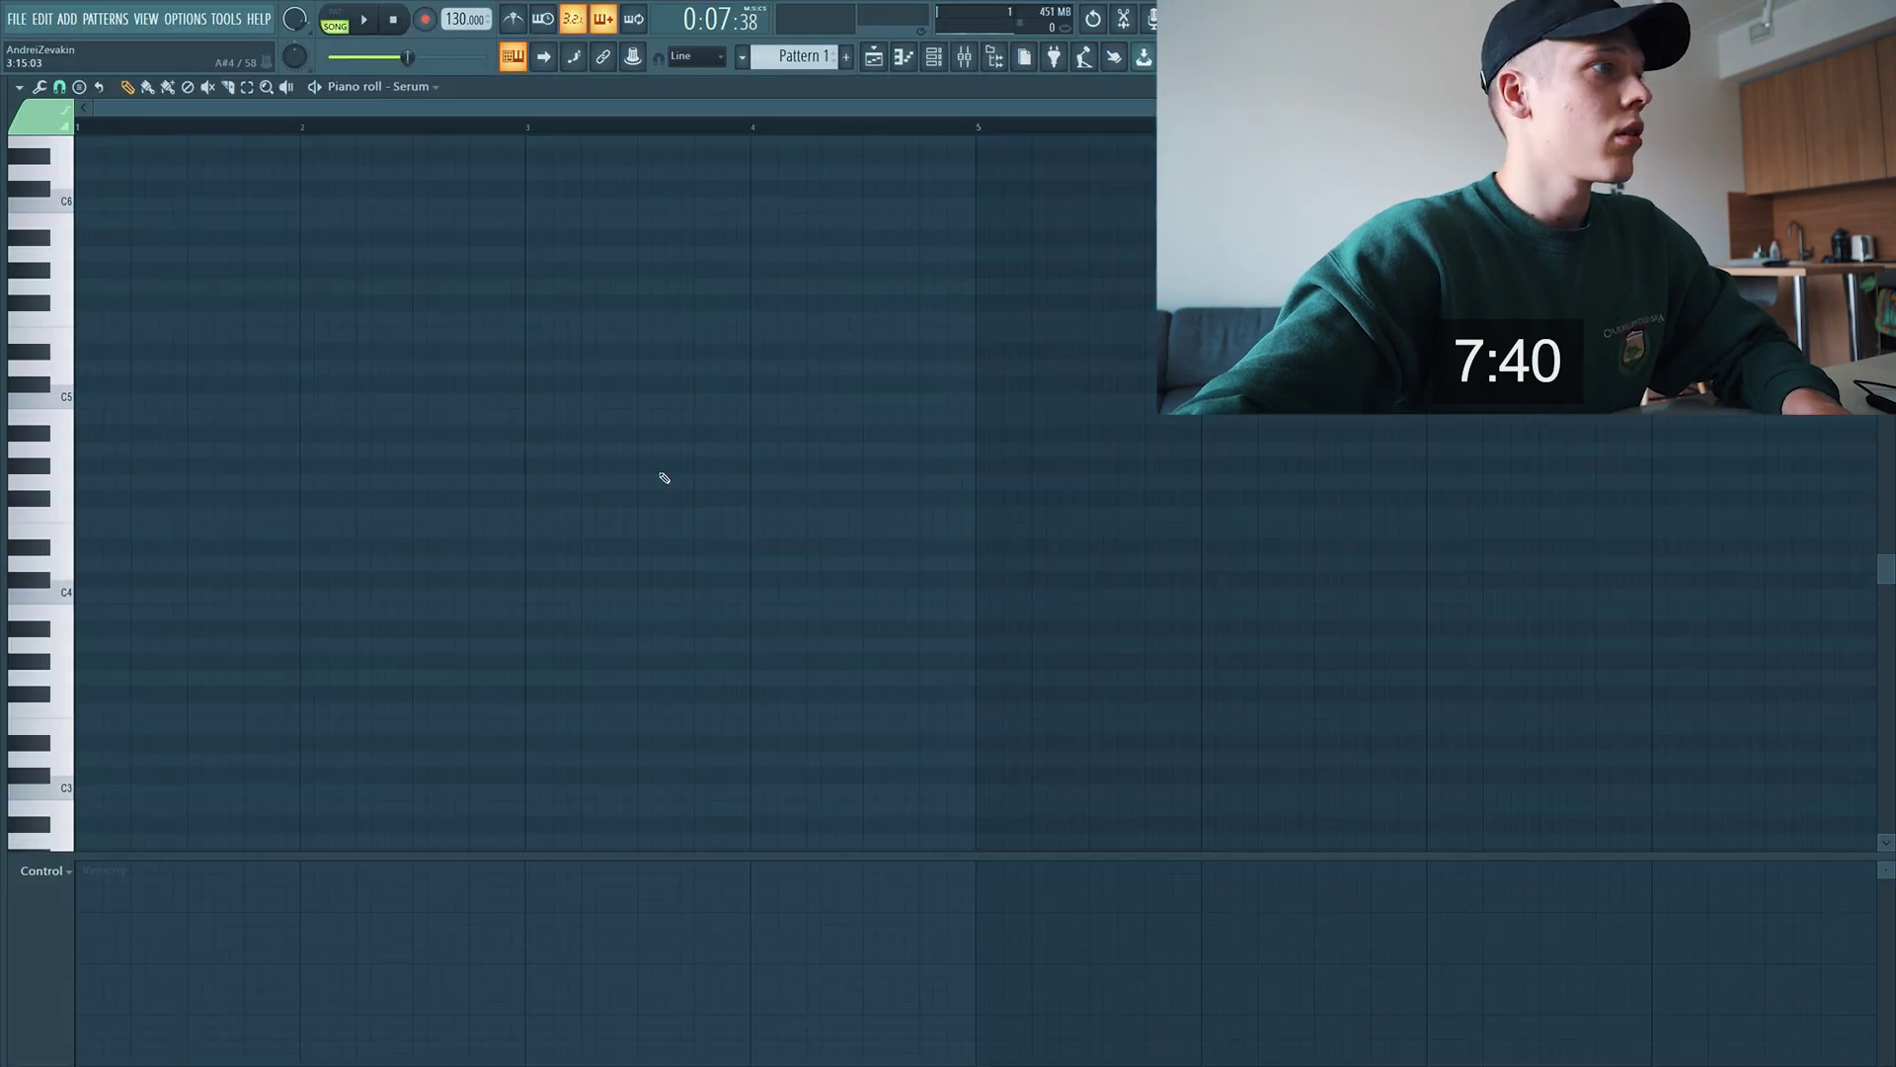
scroll(276, 495, up, 2)
scroll(197, 632, up, 6)
key(space)
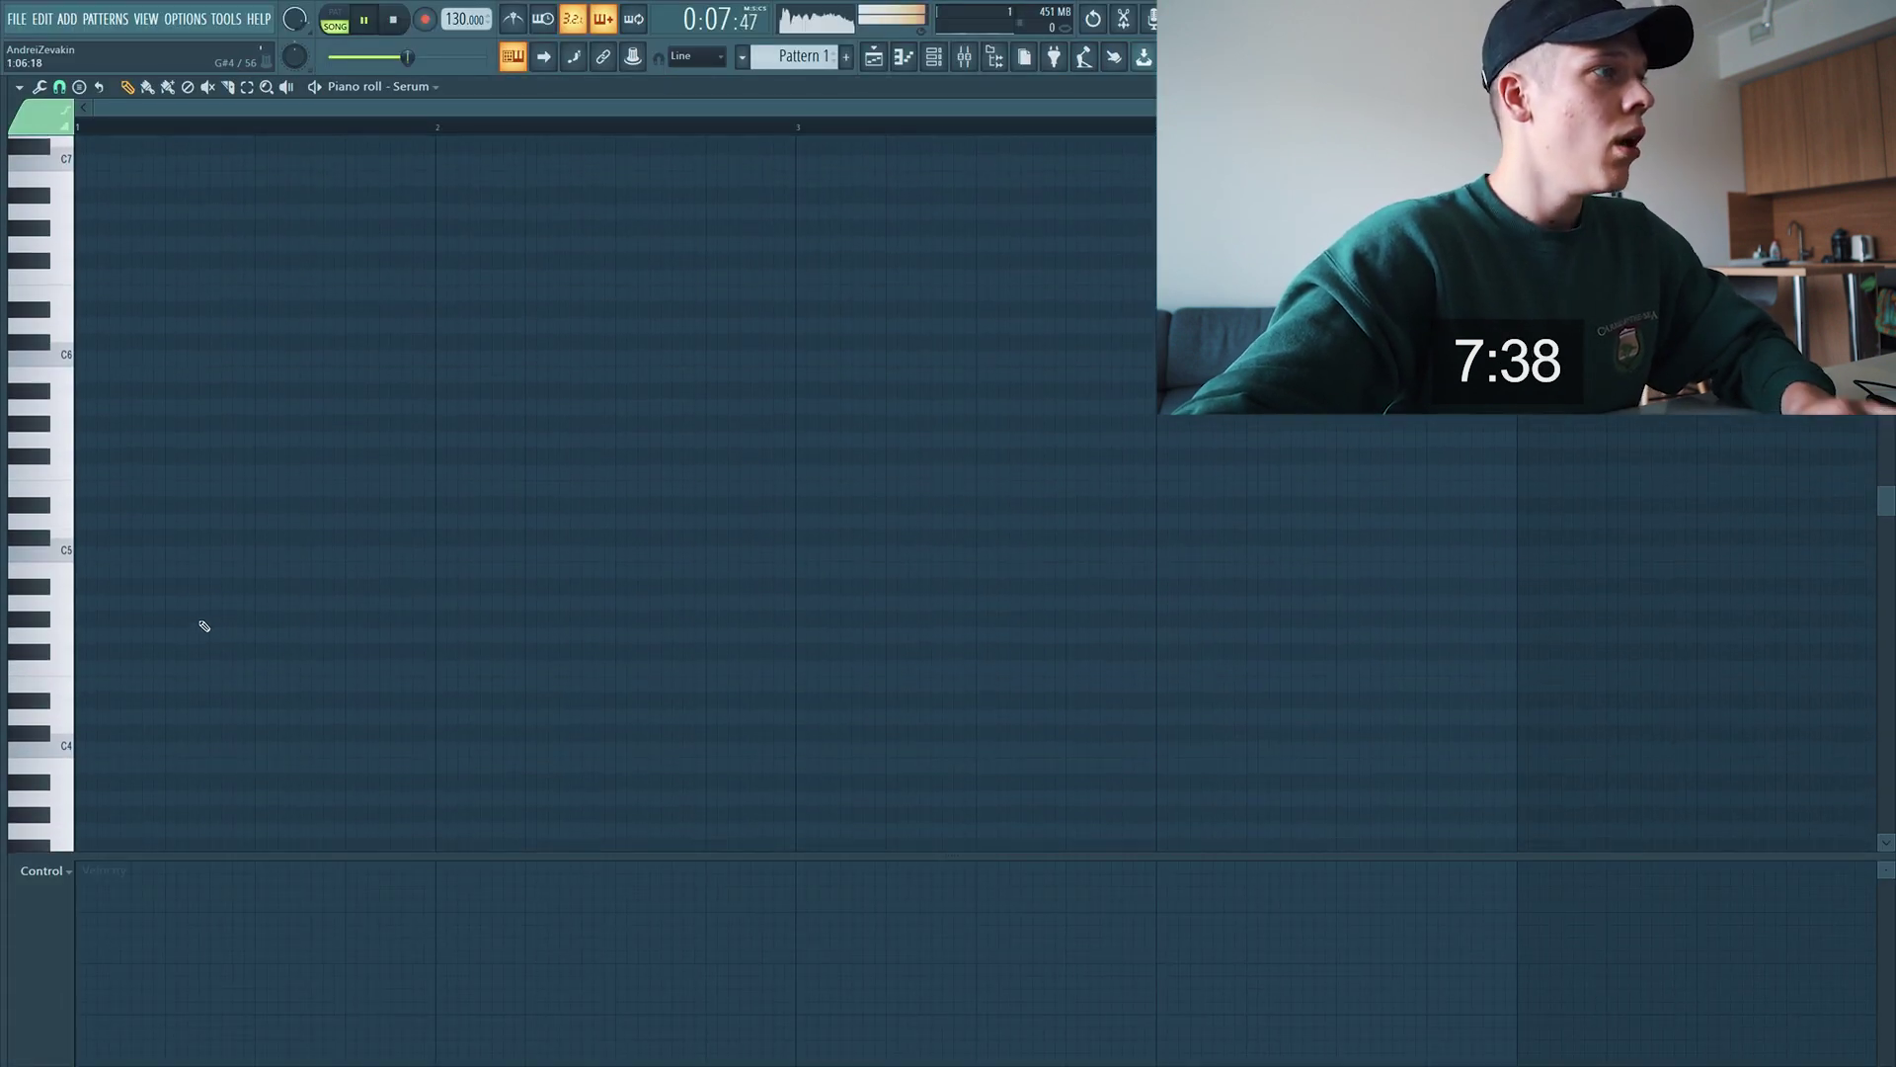
Place a Pattern 1 clip on Track 11 at bar 5 and open Serum's piano roll
click(889, 64)
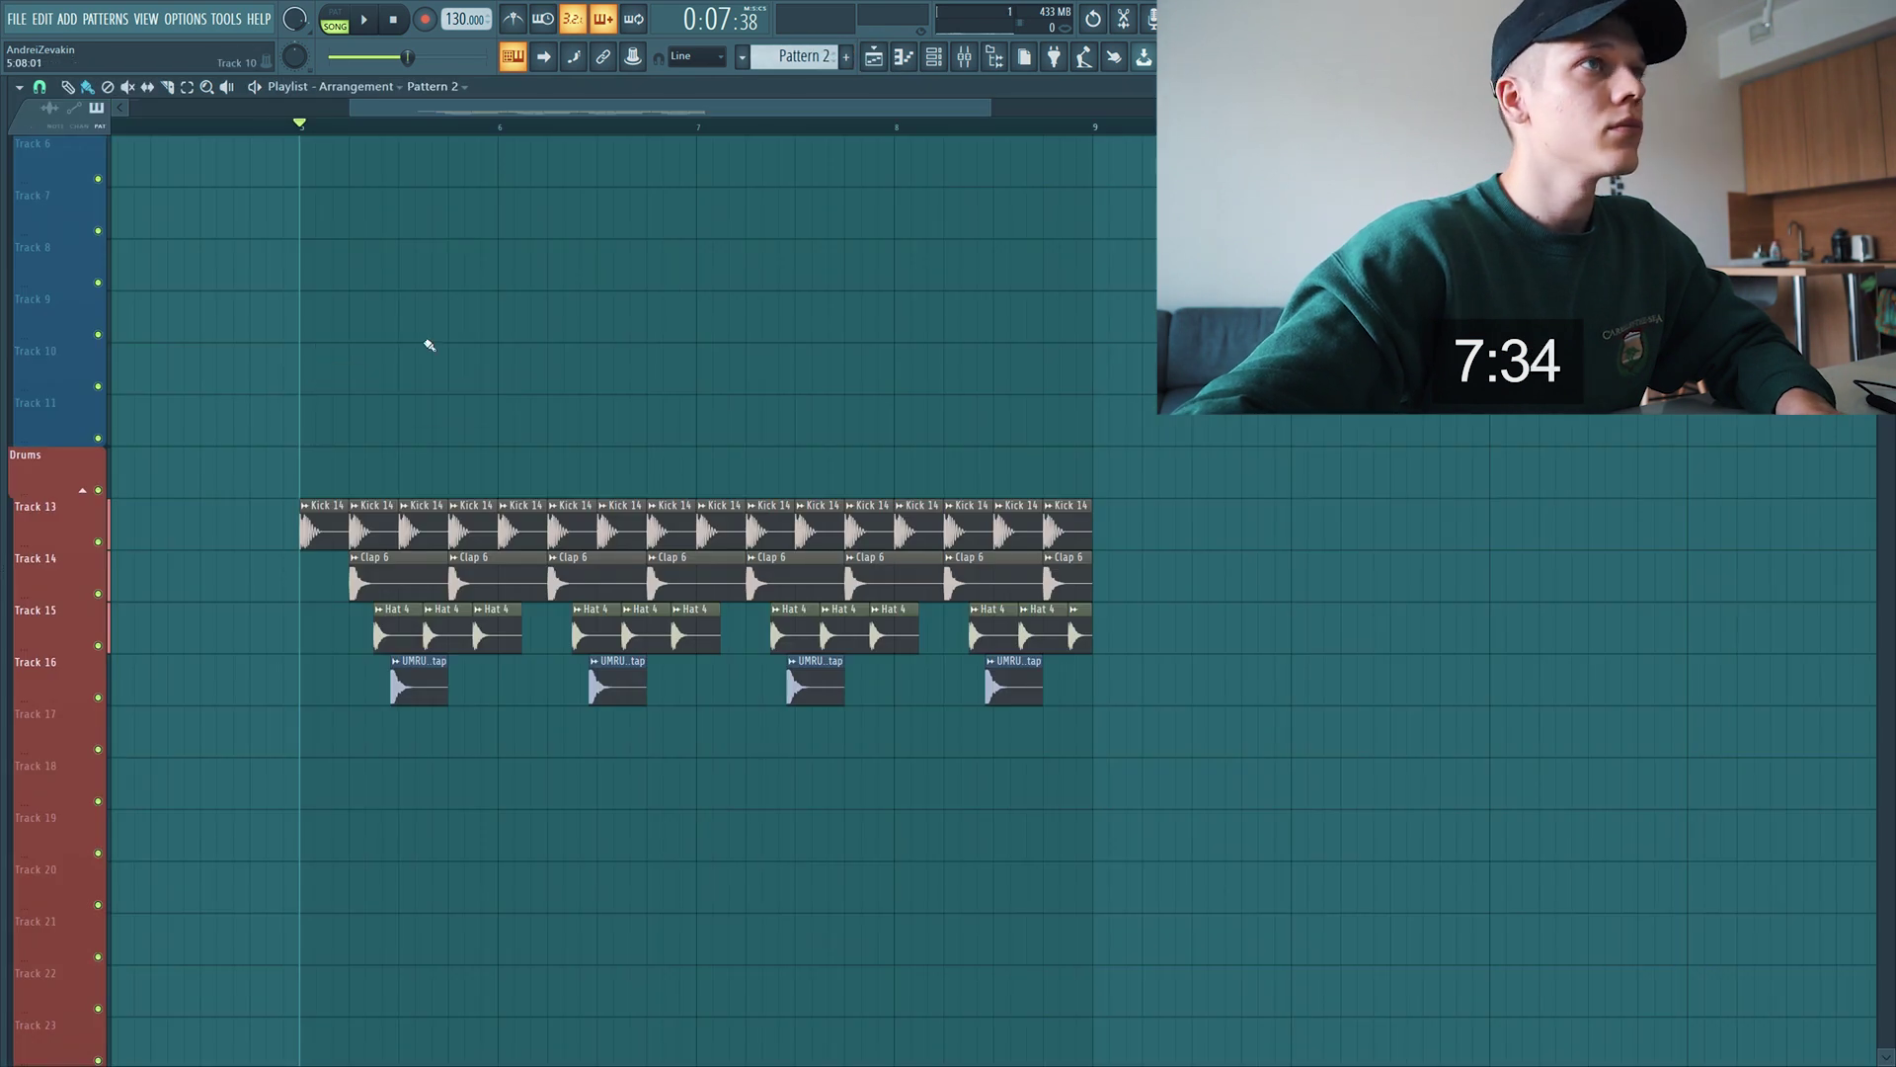
click(396, 427)
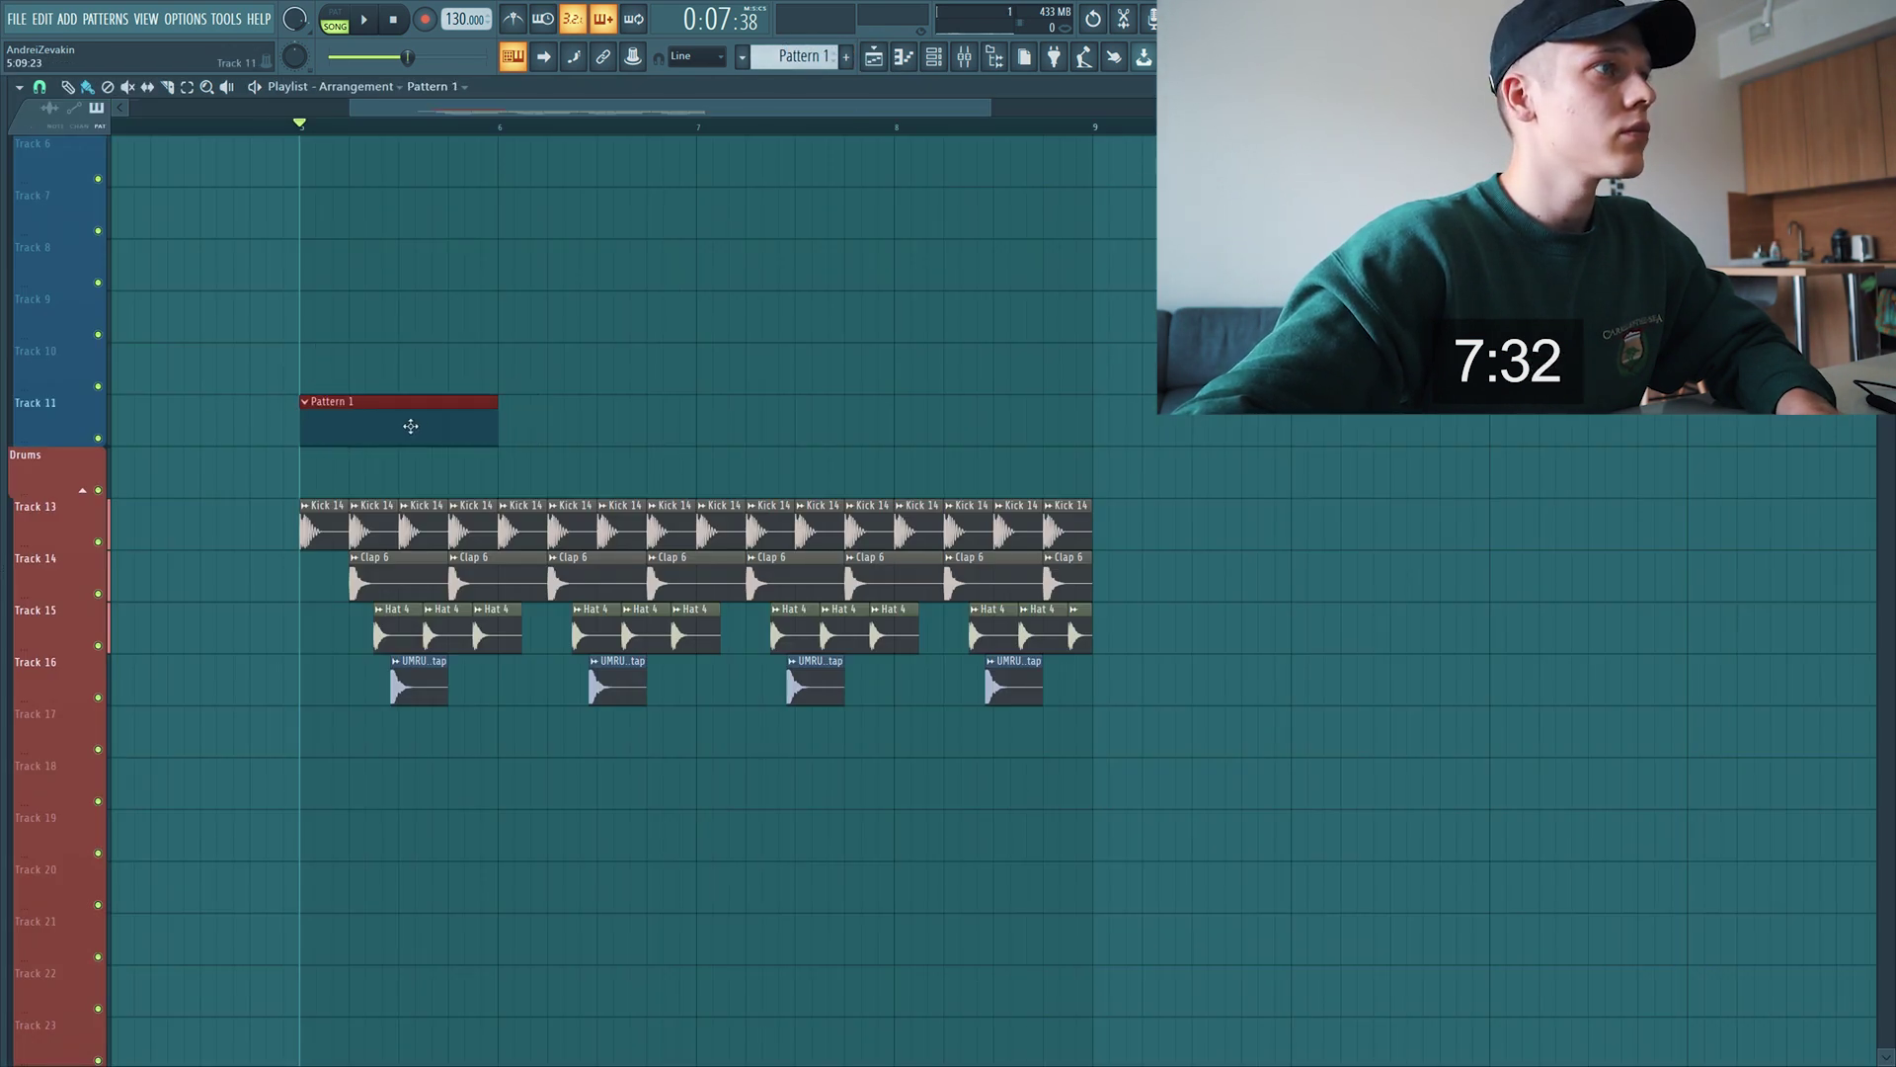
double_click(413, 427)
click(928, 378)
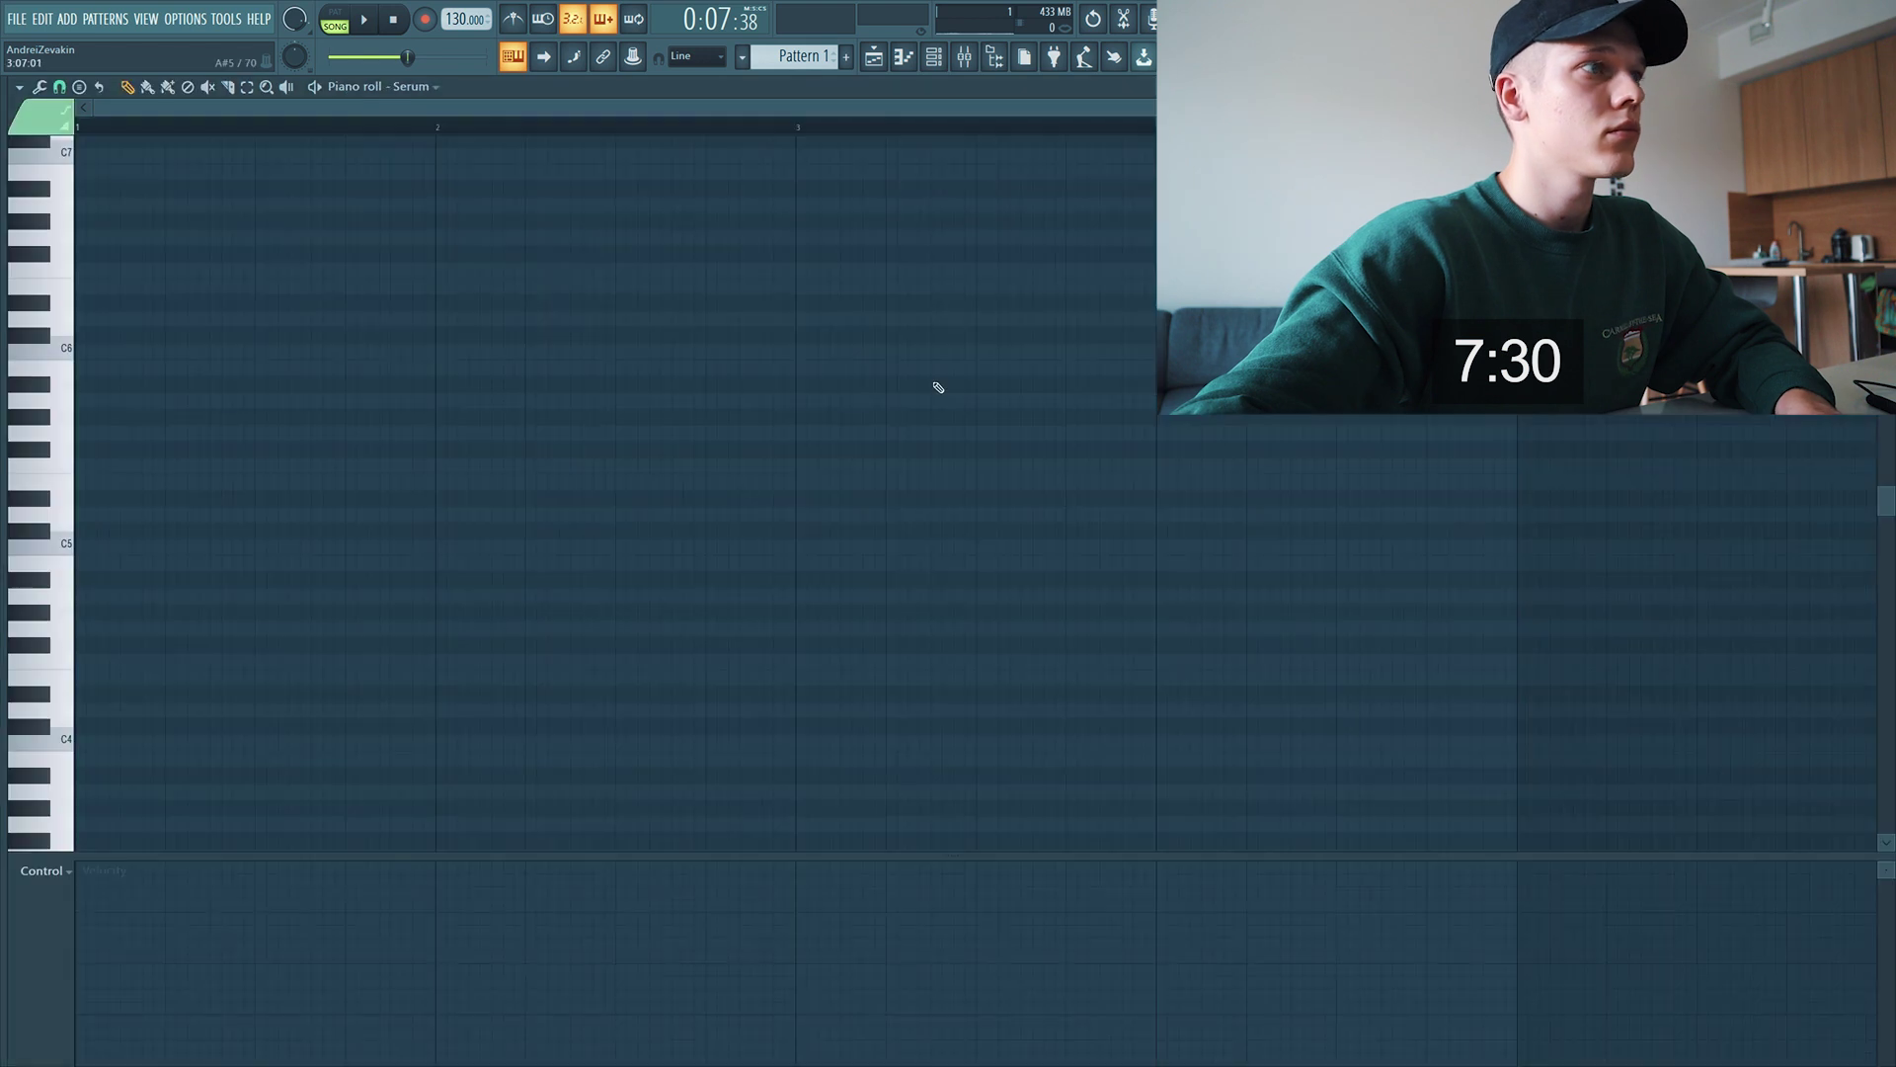
Draw a one-beat C5 note at the start of bar 1 in Serum's piano roll
key(space)
drag(144, 562, 61, 553)
key(space)
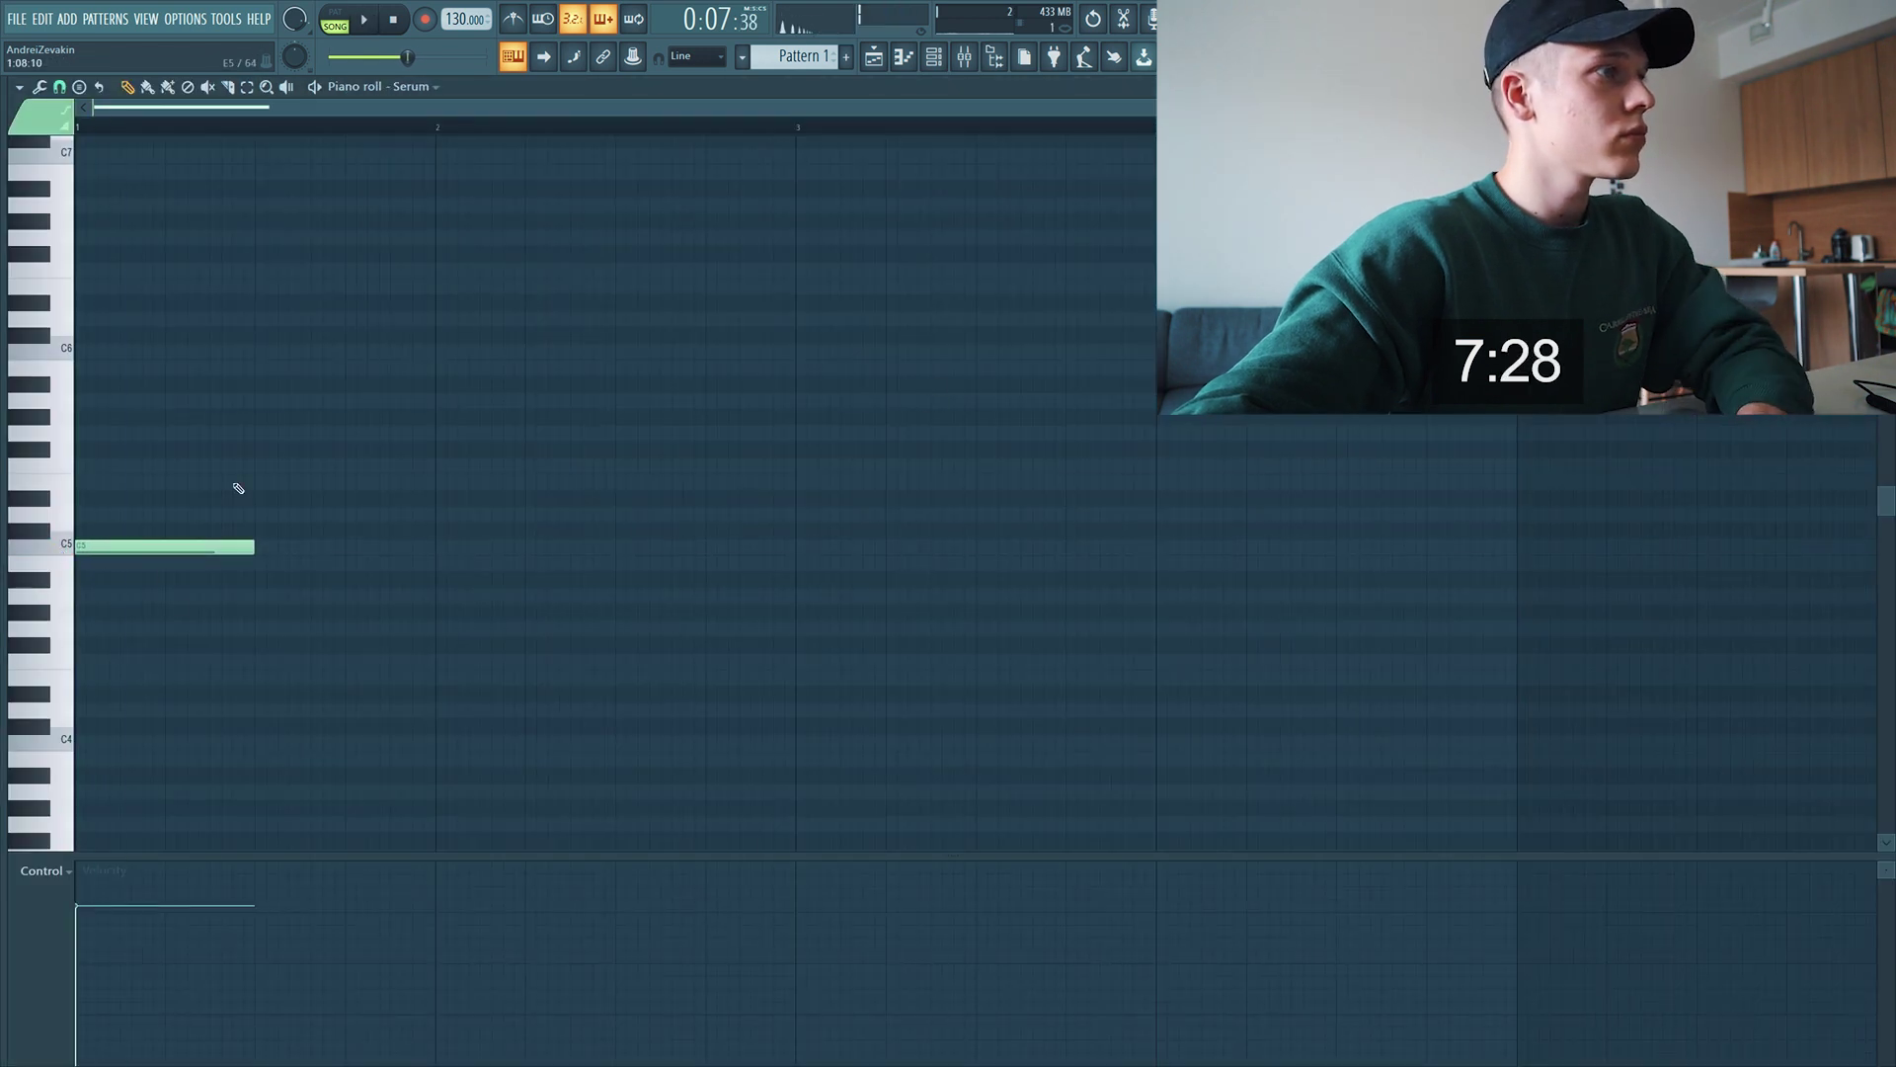
drag(172, 569, 168, 571)
Duplicate the C5 note on every beat through the end of bar 4 and play the arrangement
key(ctrl+b)
key(ctrl+b)
key(ctrl+b)
key(ctrl+b)
key(ctrl+b)
key(ctrl+b)
key(ctrl+b)
key(ctrl+b)
key(ctrl+b)
key(ctrl+b)
key(ctrl+b)
key(ctrl+b)
key(ctrl+b)
key(ctrl+b)
key(ctrl+b)
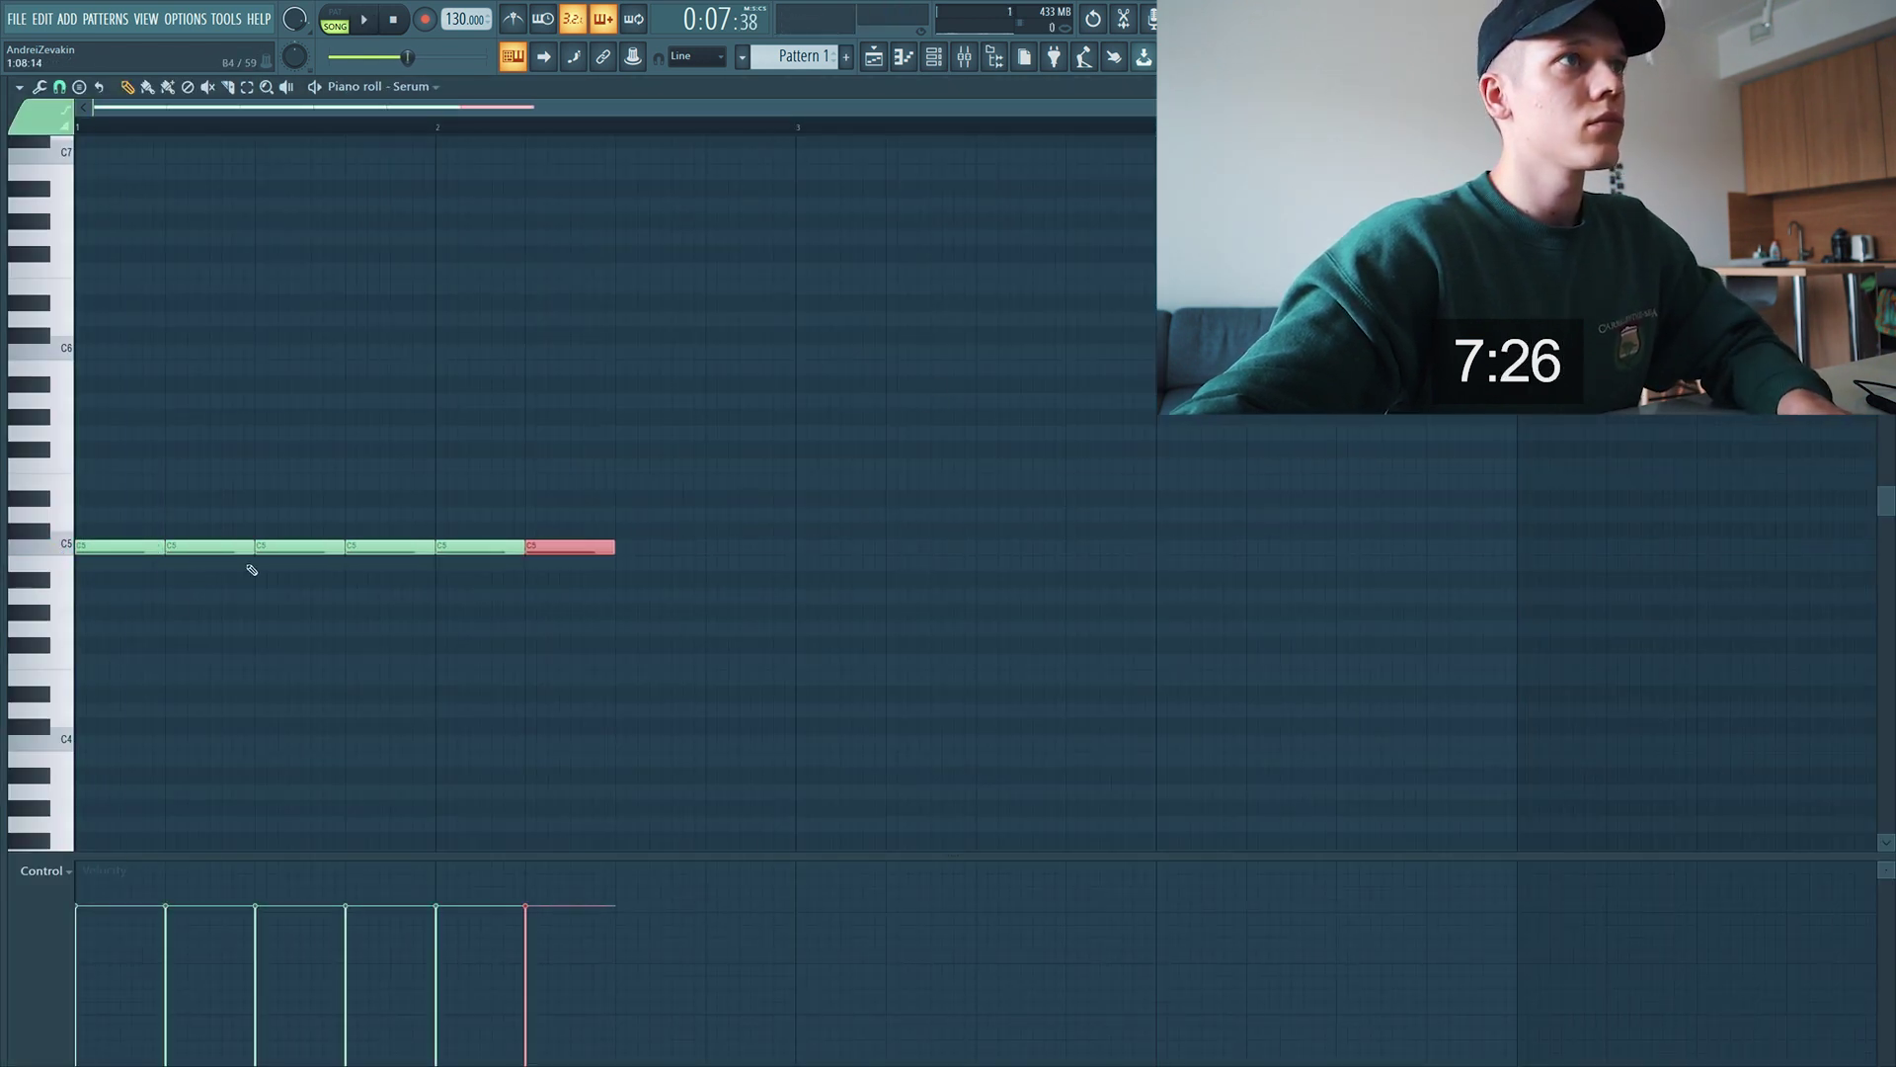
key(space)
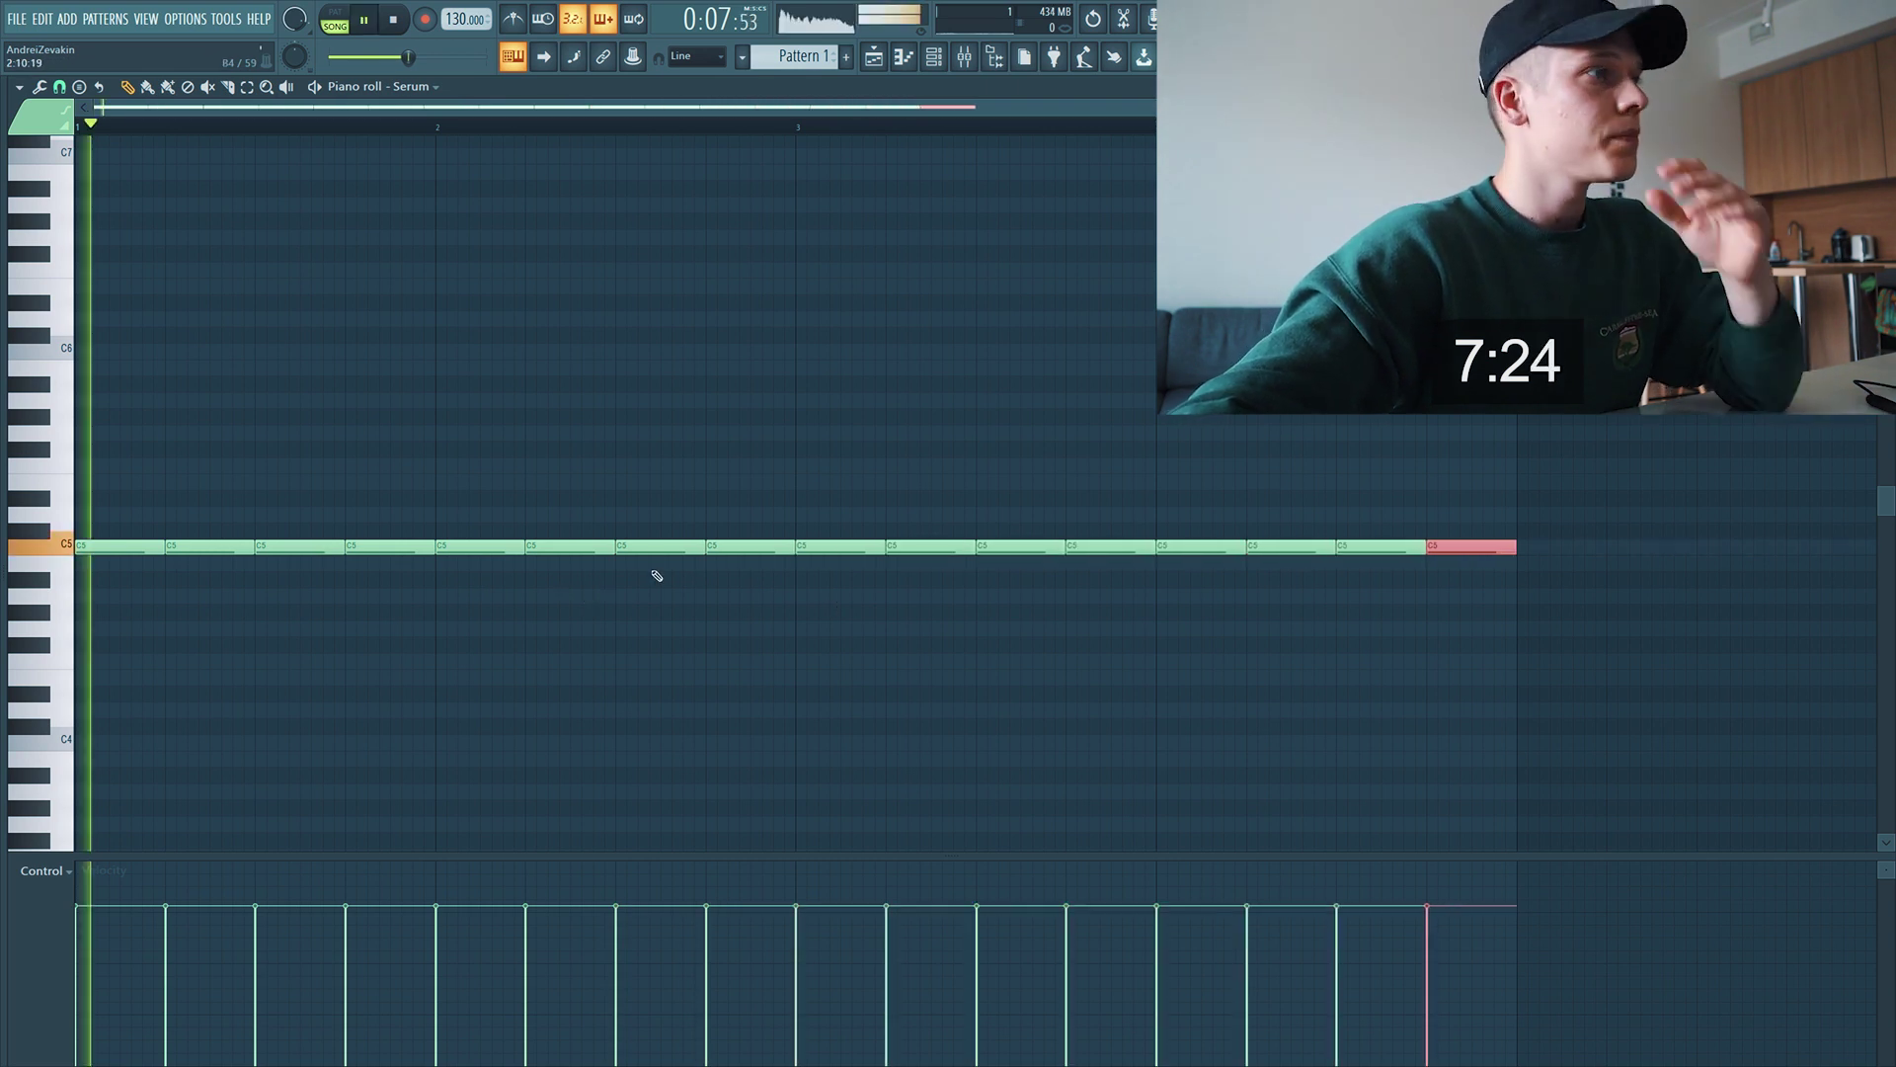
Delete the C5 note on the first beat of each of the four bars, listening to the loop
key(space)
right_click(151, 546)
key(space)
key(space)
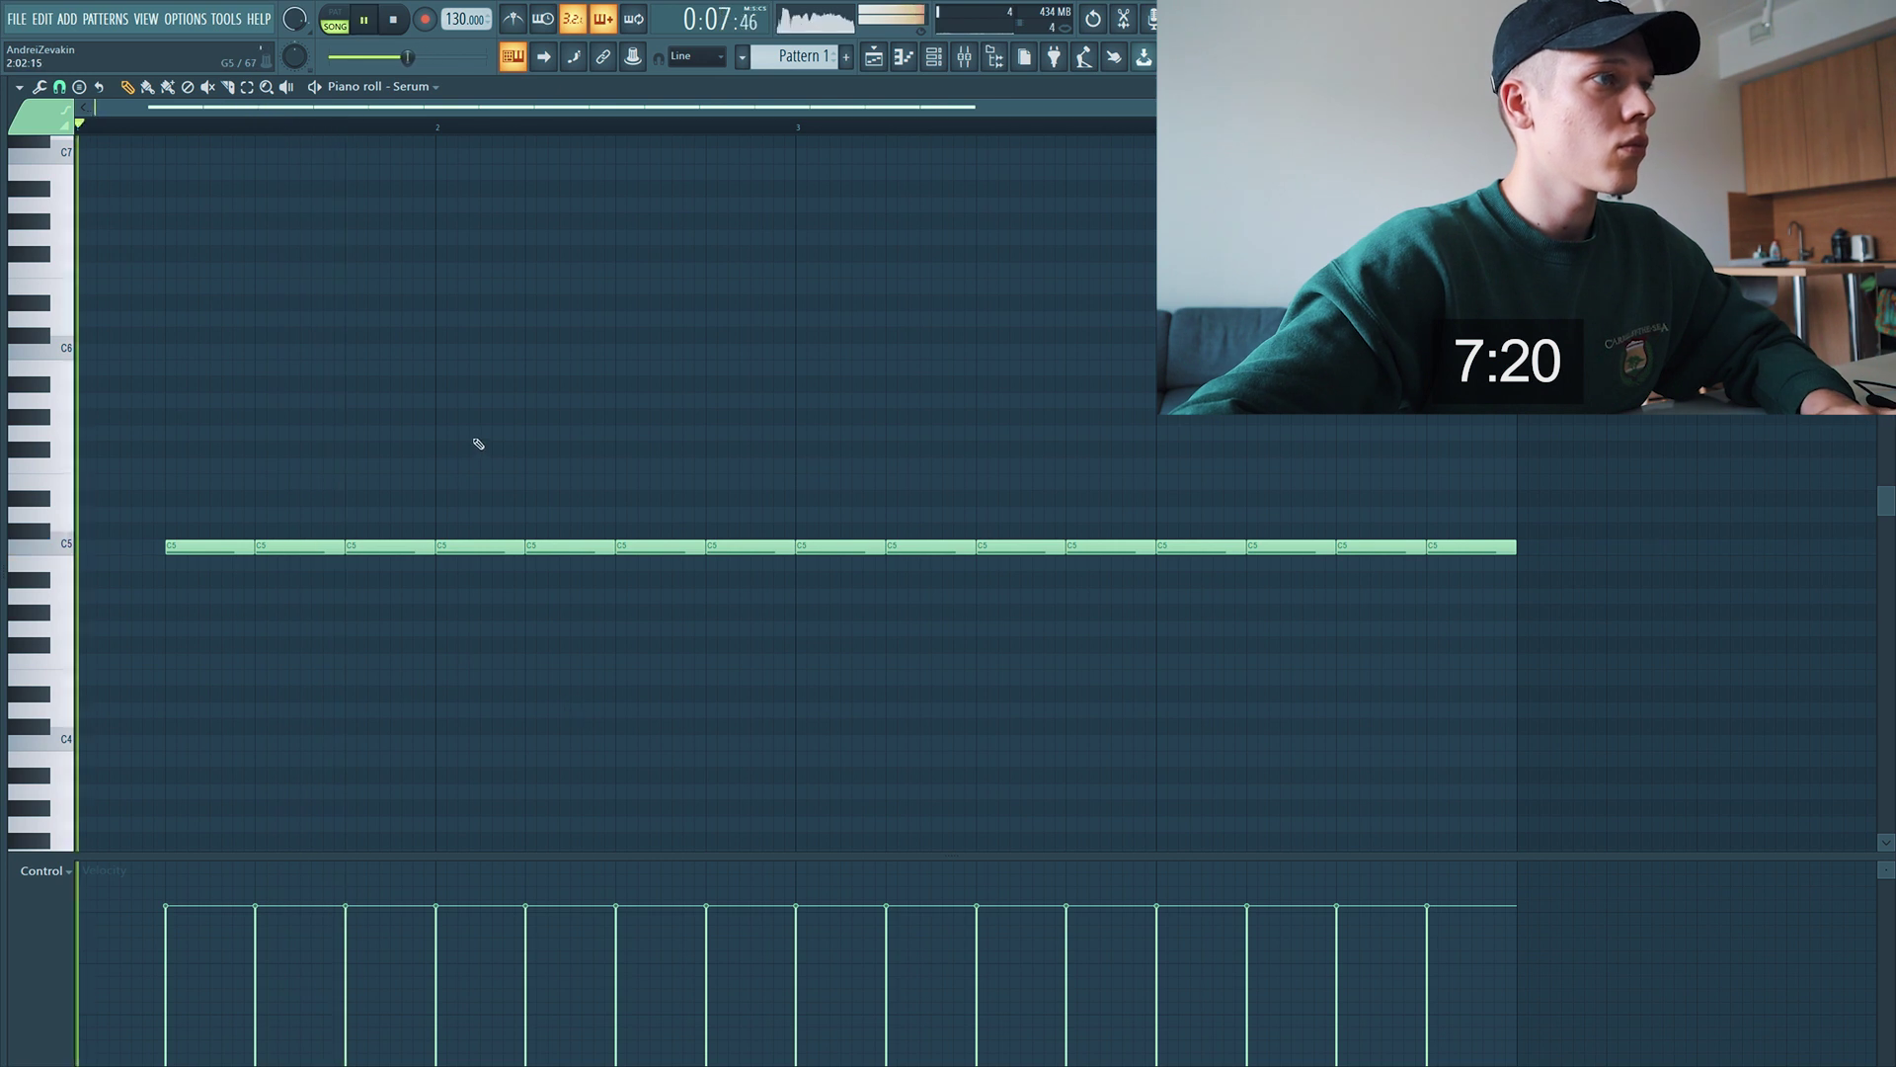
right_click(464, 546)
right_click(839, 546)
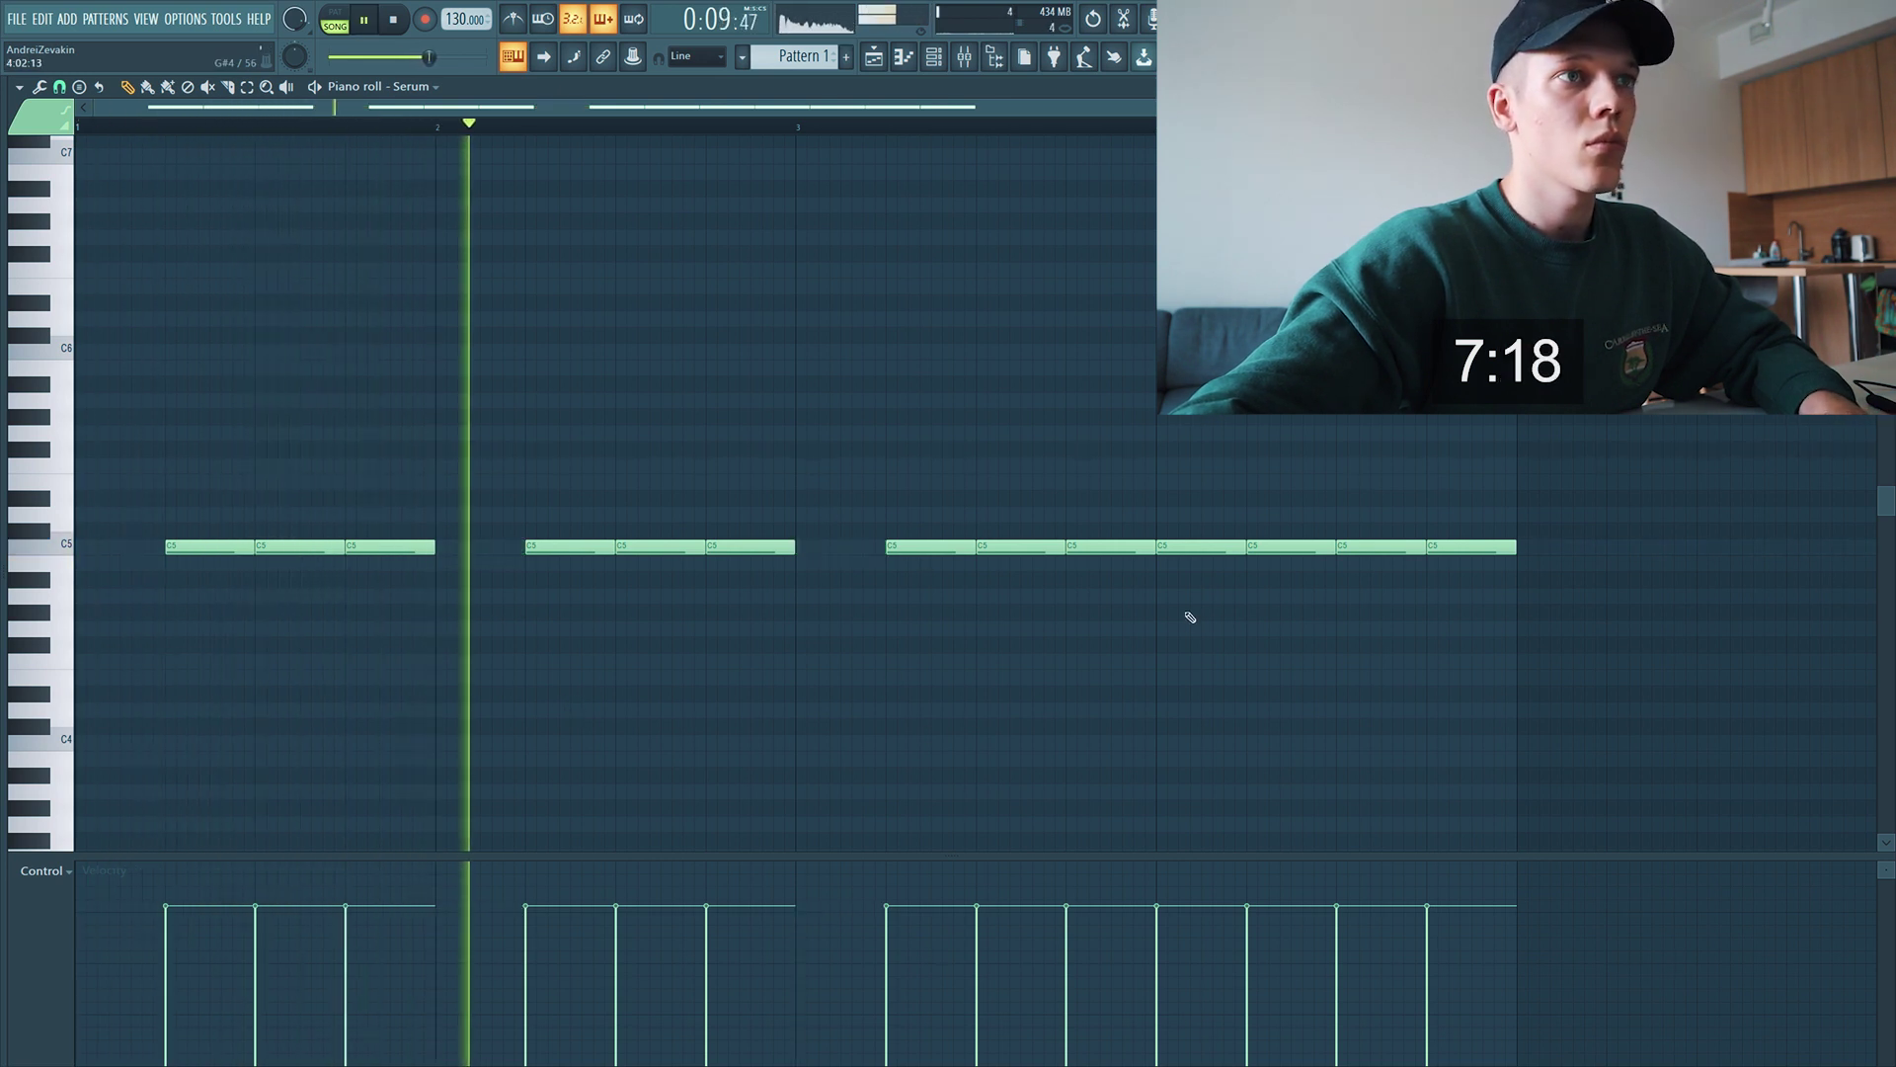
right_click(1200, 546)
key(space)
Add a second Serum channel to the Unsorted group
key(F6)
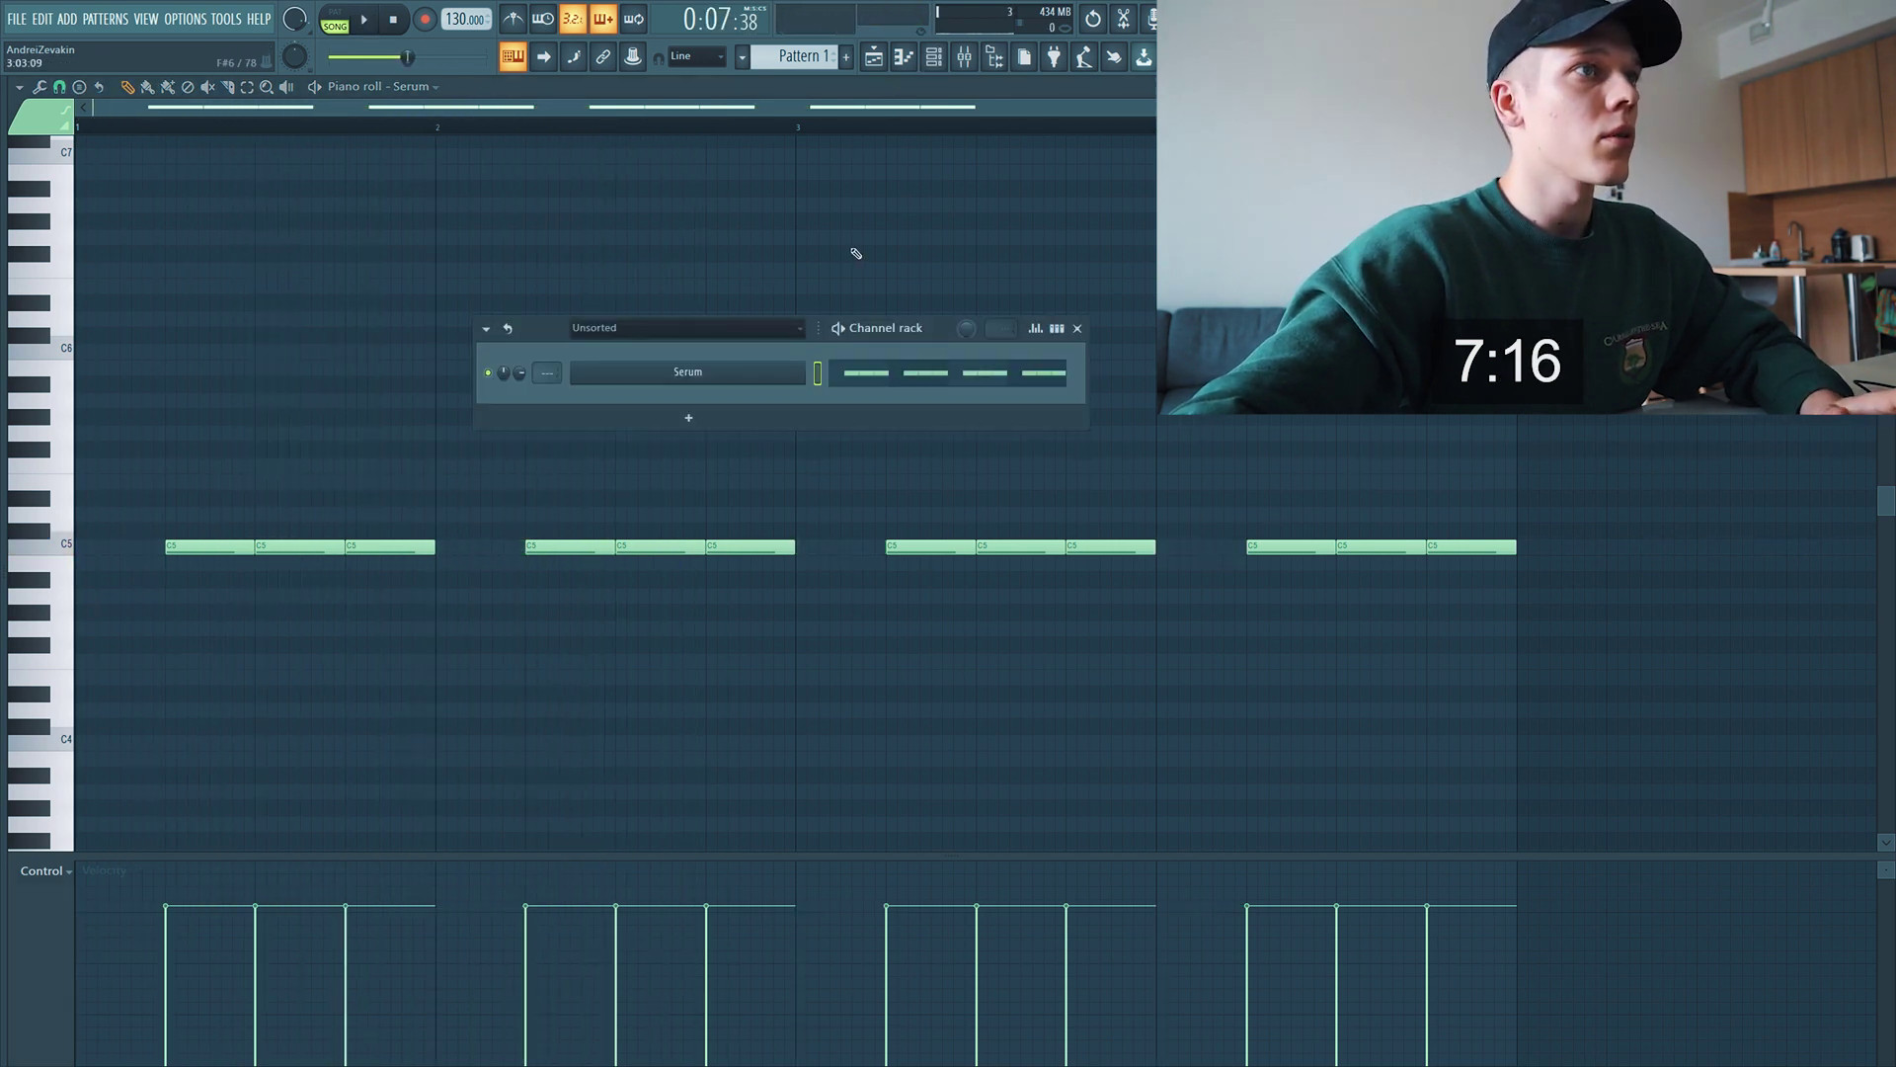
click(759, 418)
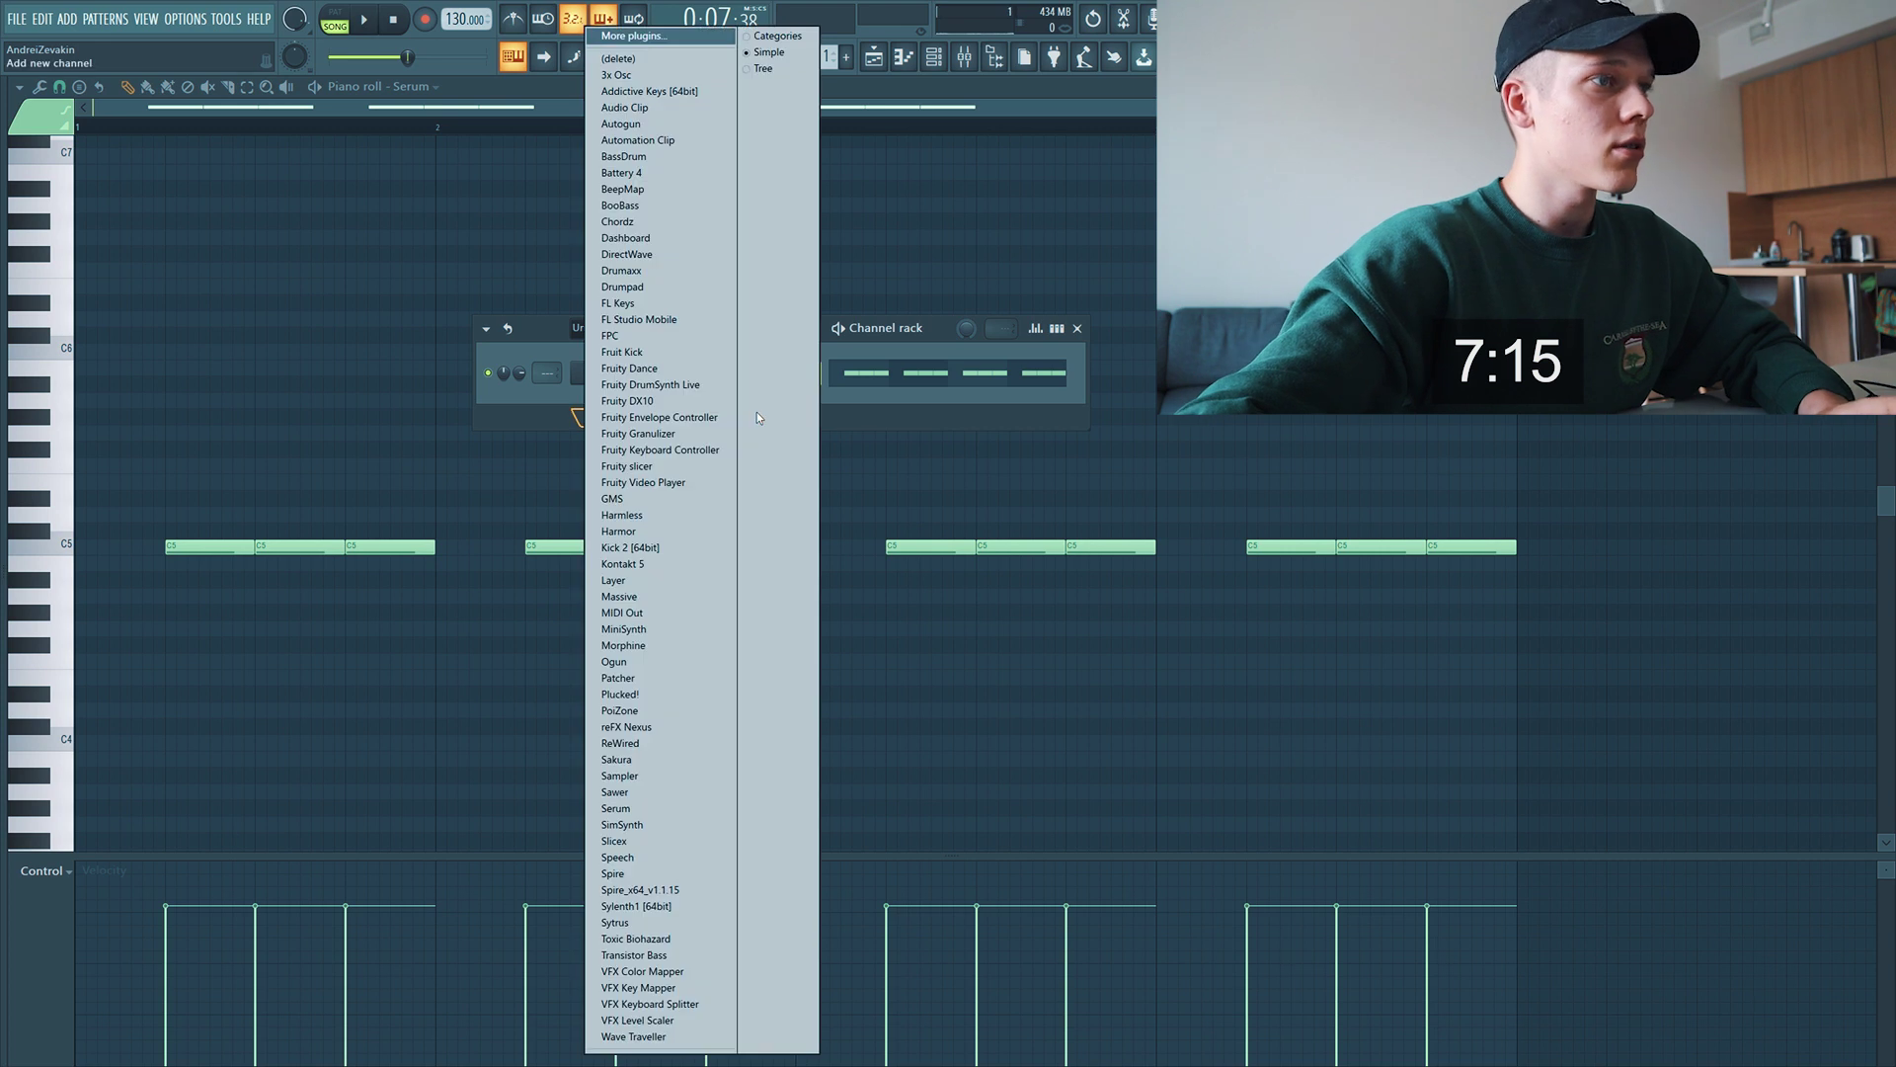
click(620, 809)
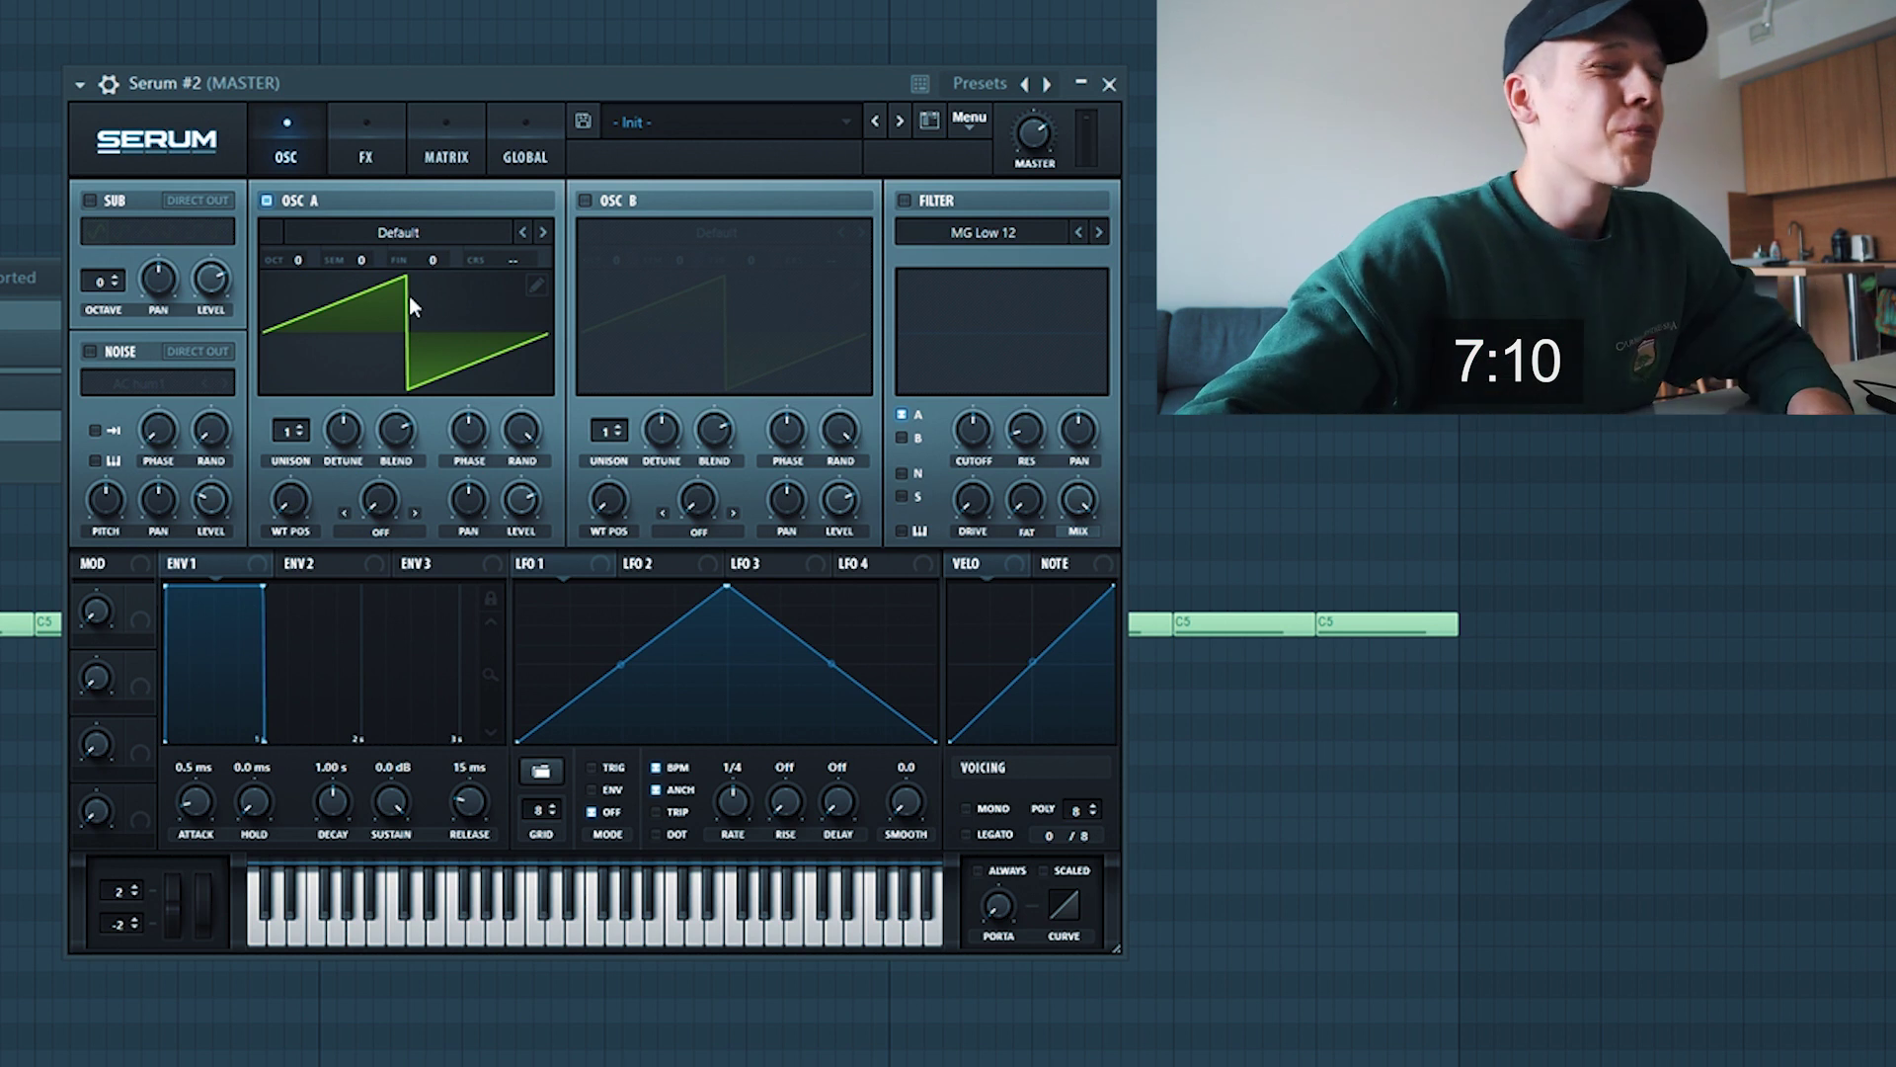
Load the Analog Basic Shapes wavetable into OSC A at octave -2 and into an enabled OSC B at octave +2
click(422, 231)
mouse_move(572, 262)
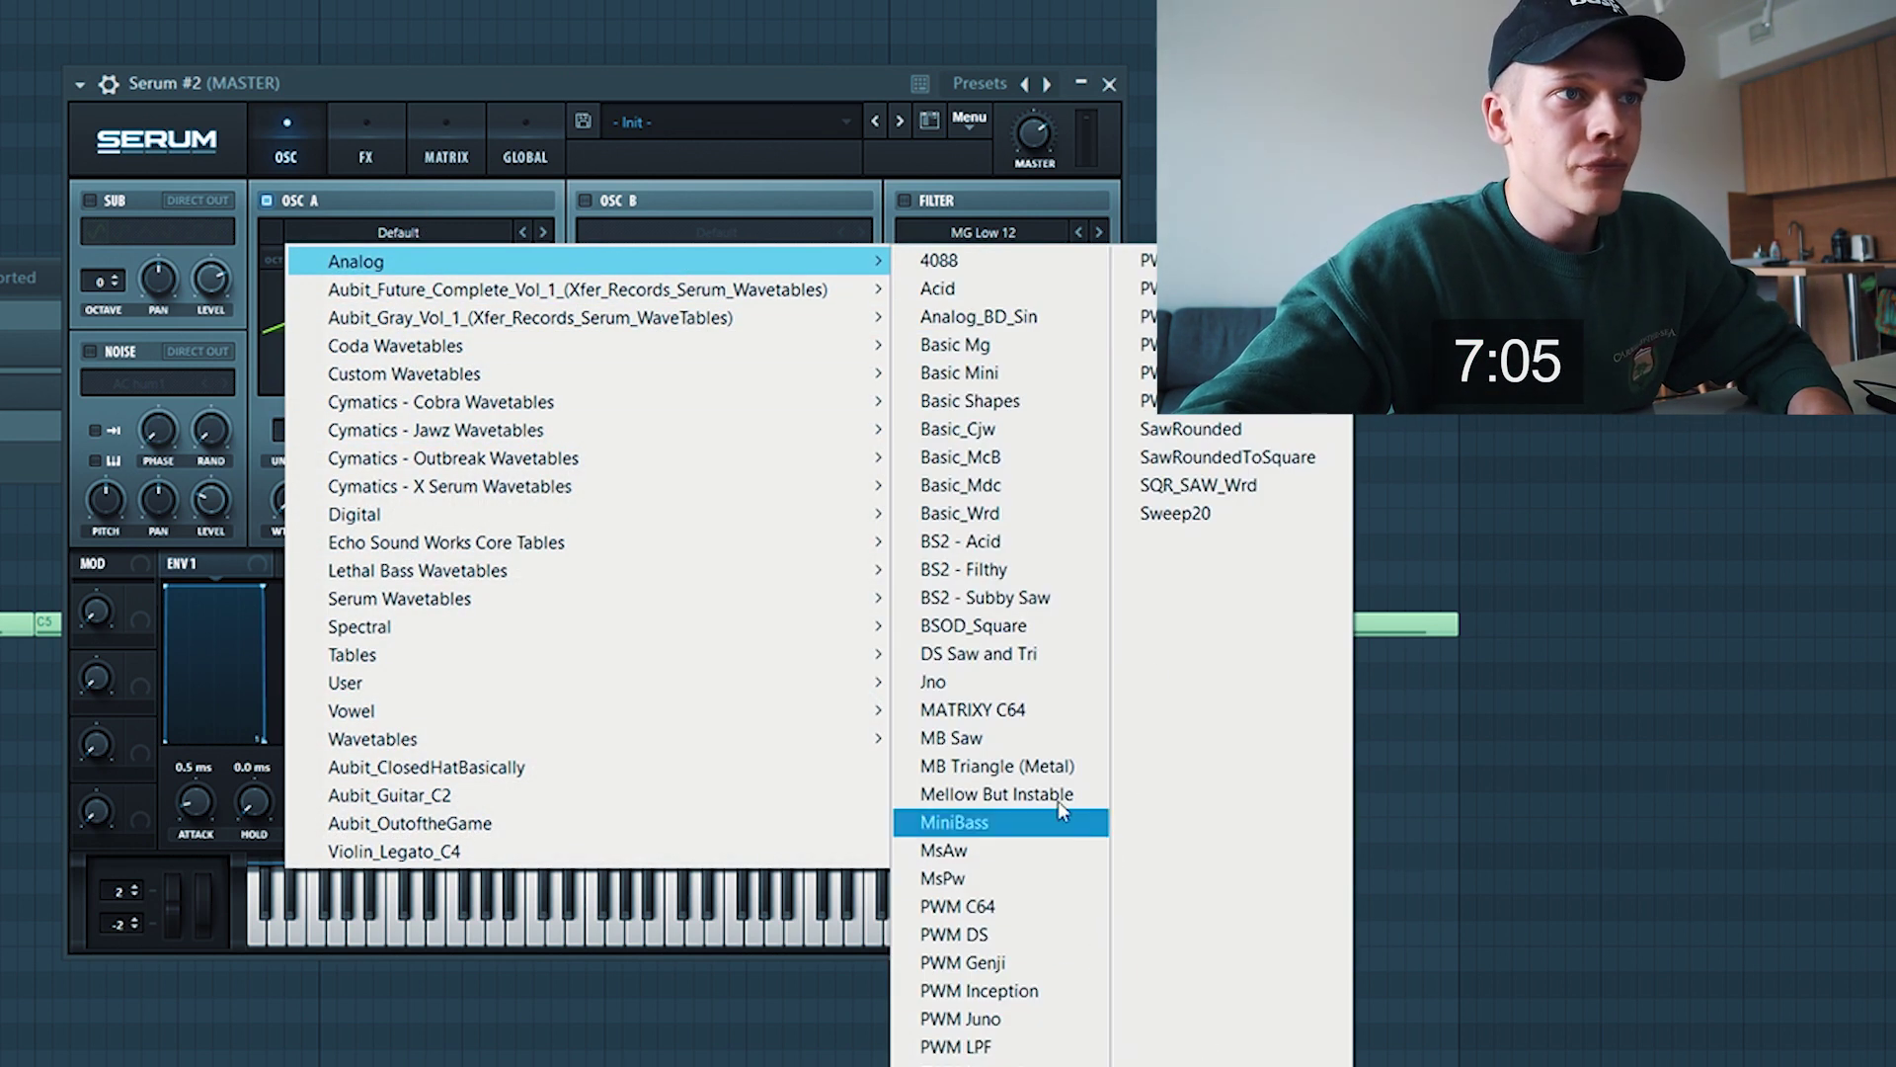
click(973, 400)
click(582, 200)
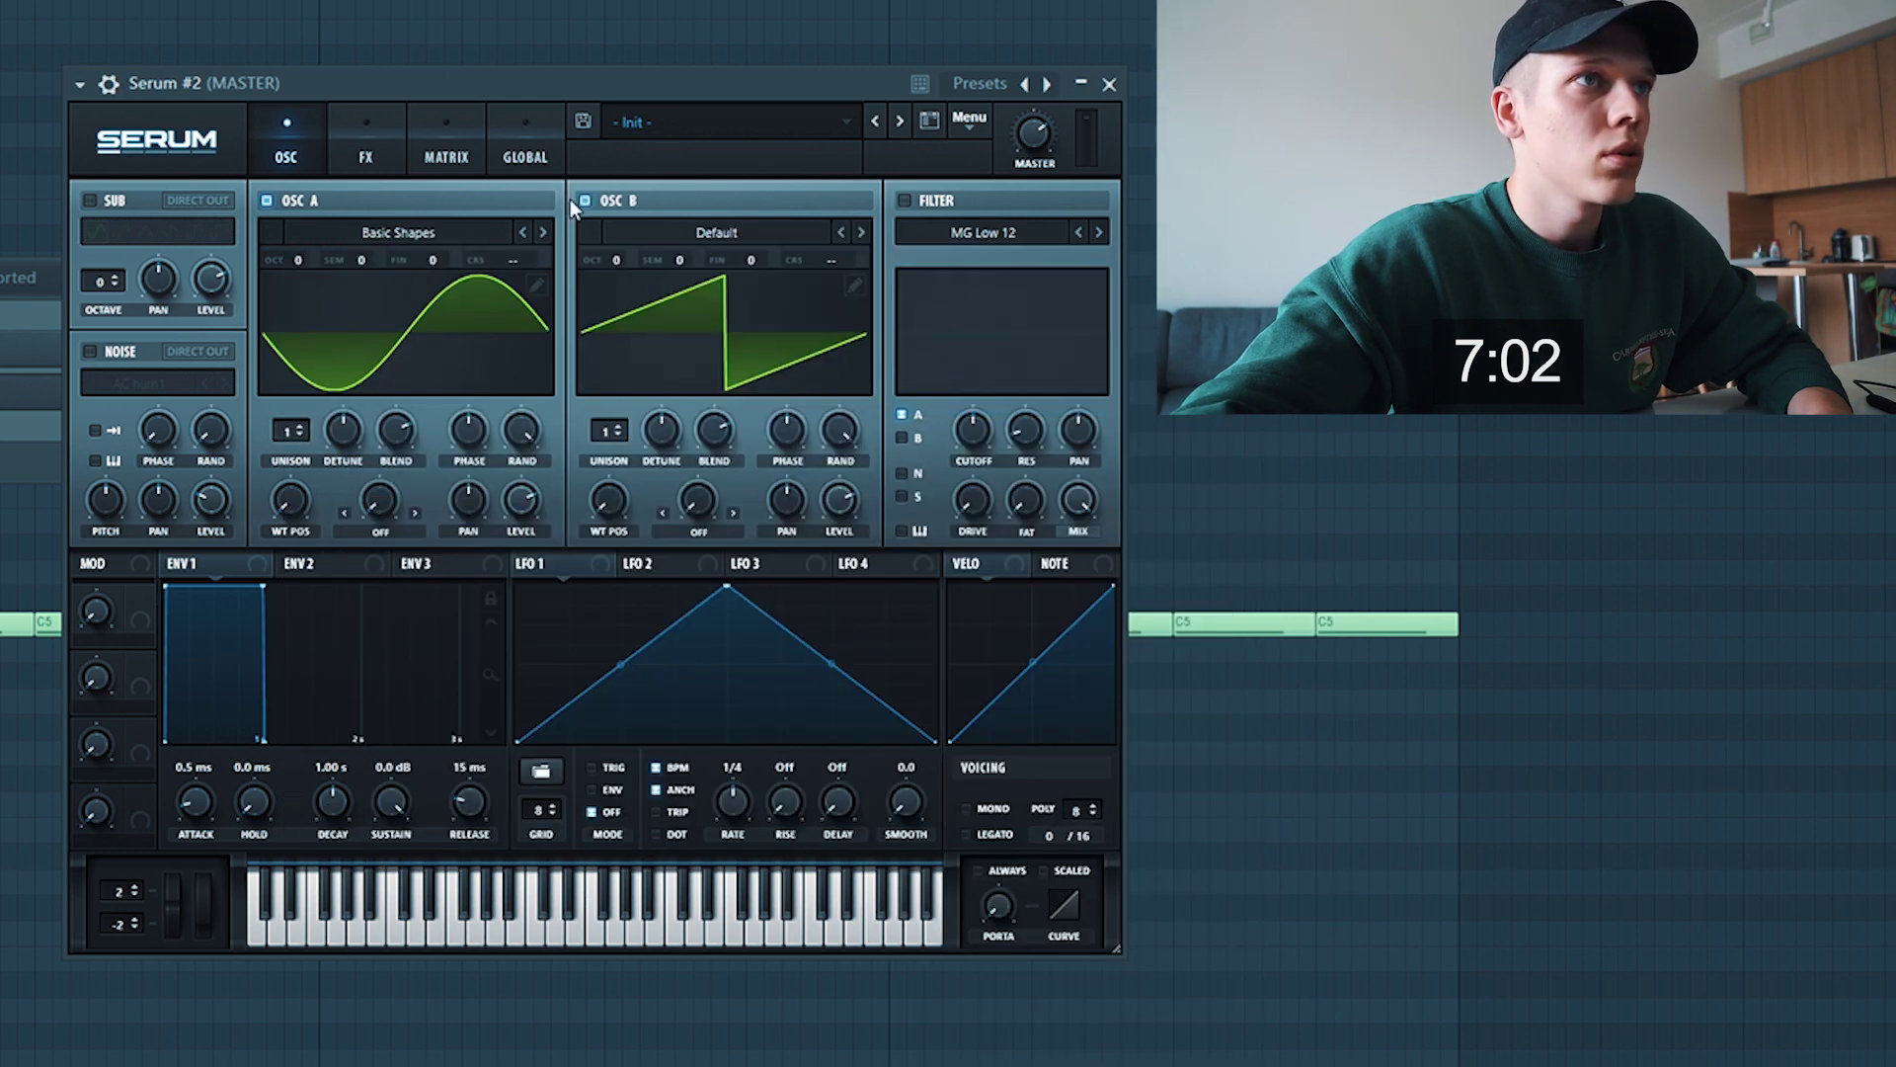
click(672, 237)
mouse_move(675, 261)
click(1313, 435)
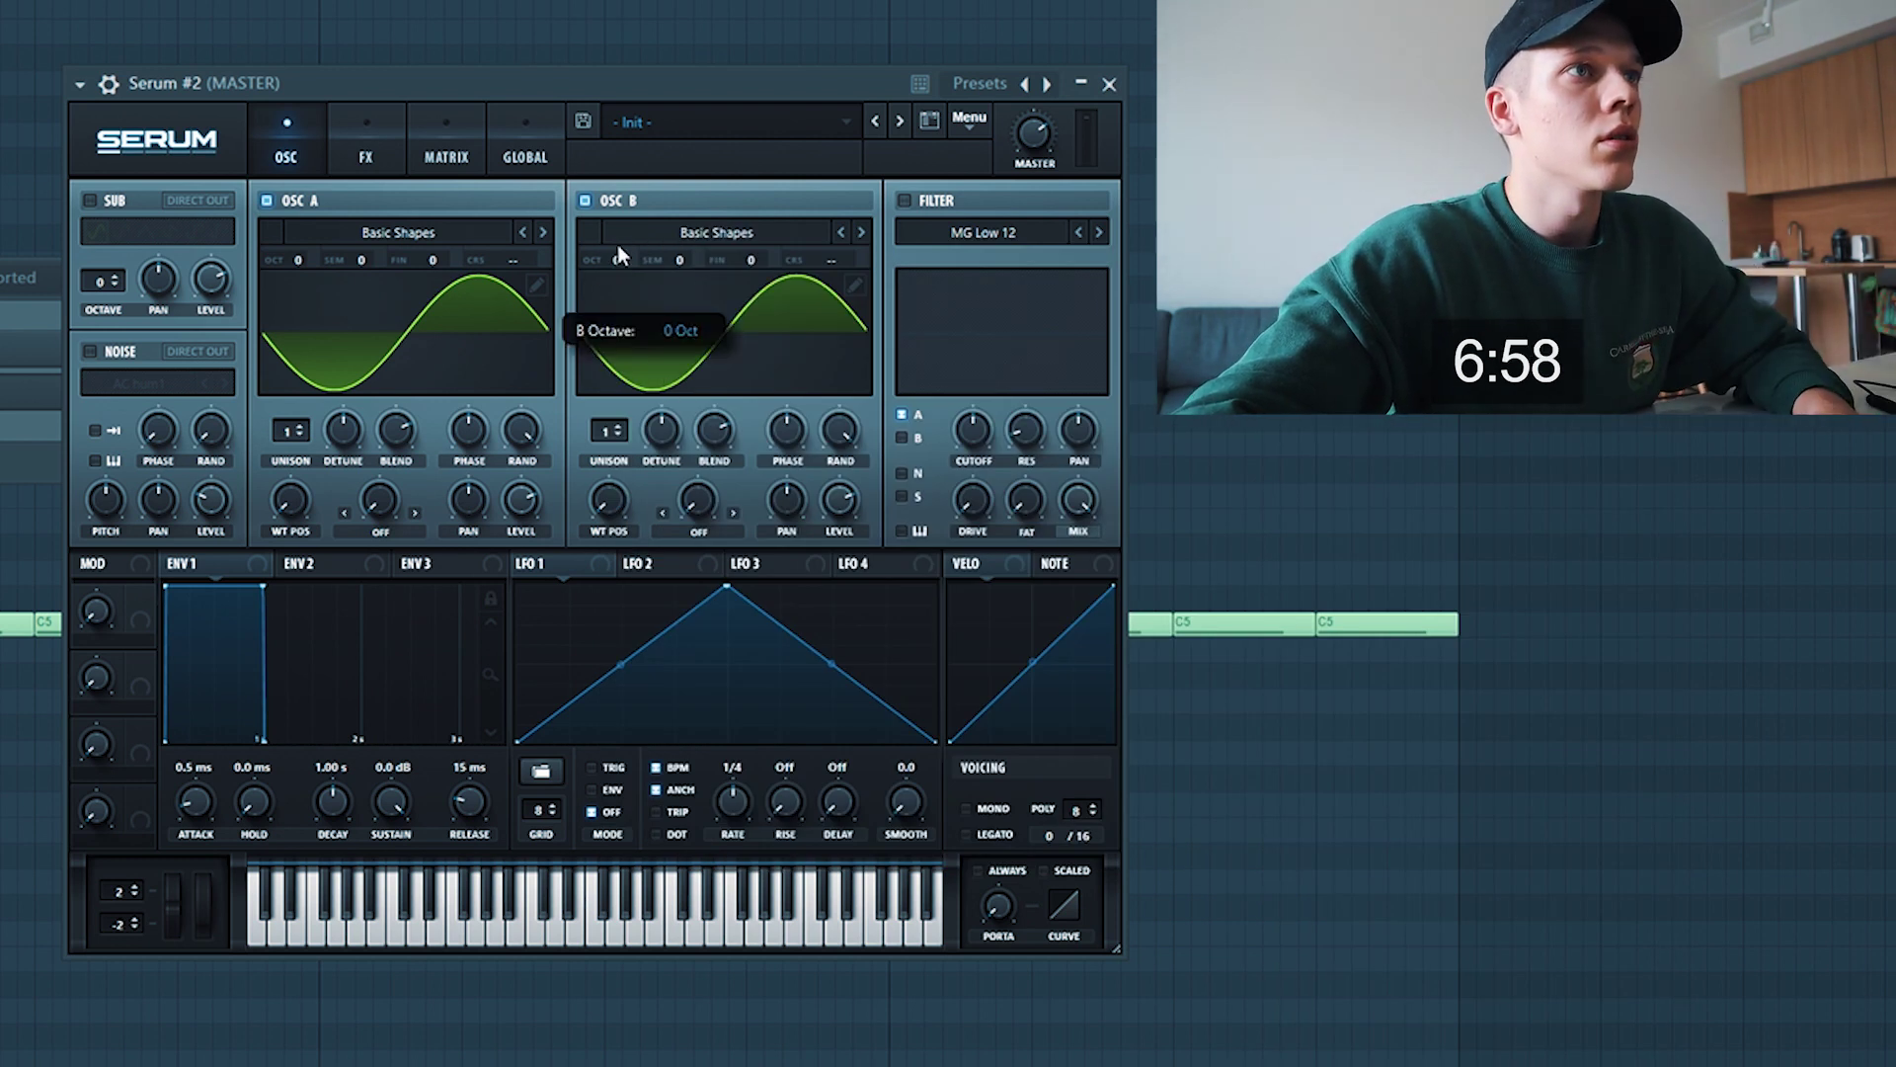
drag(634, 225, 636, 211)
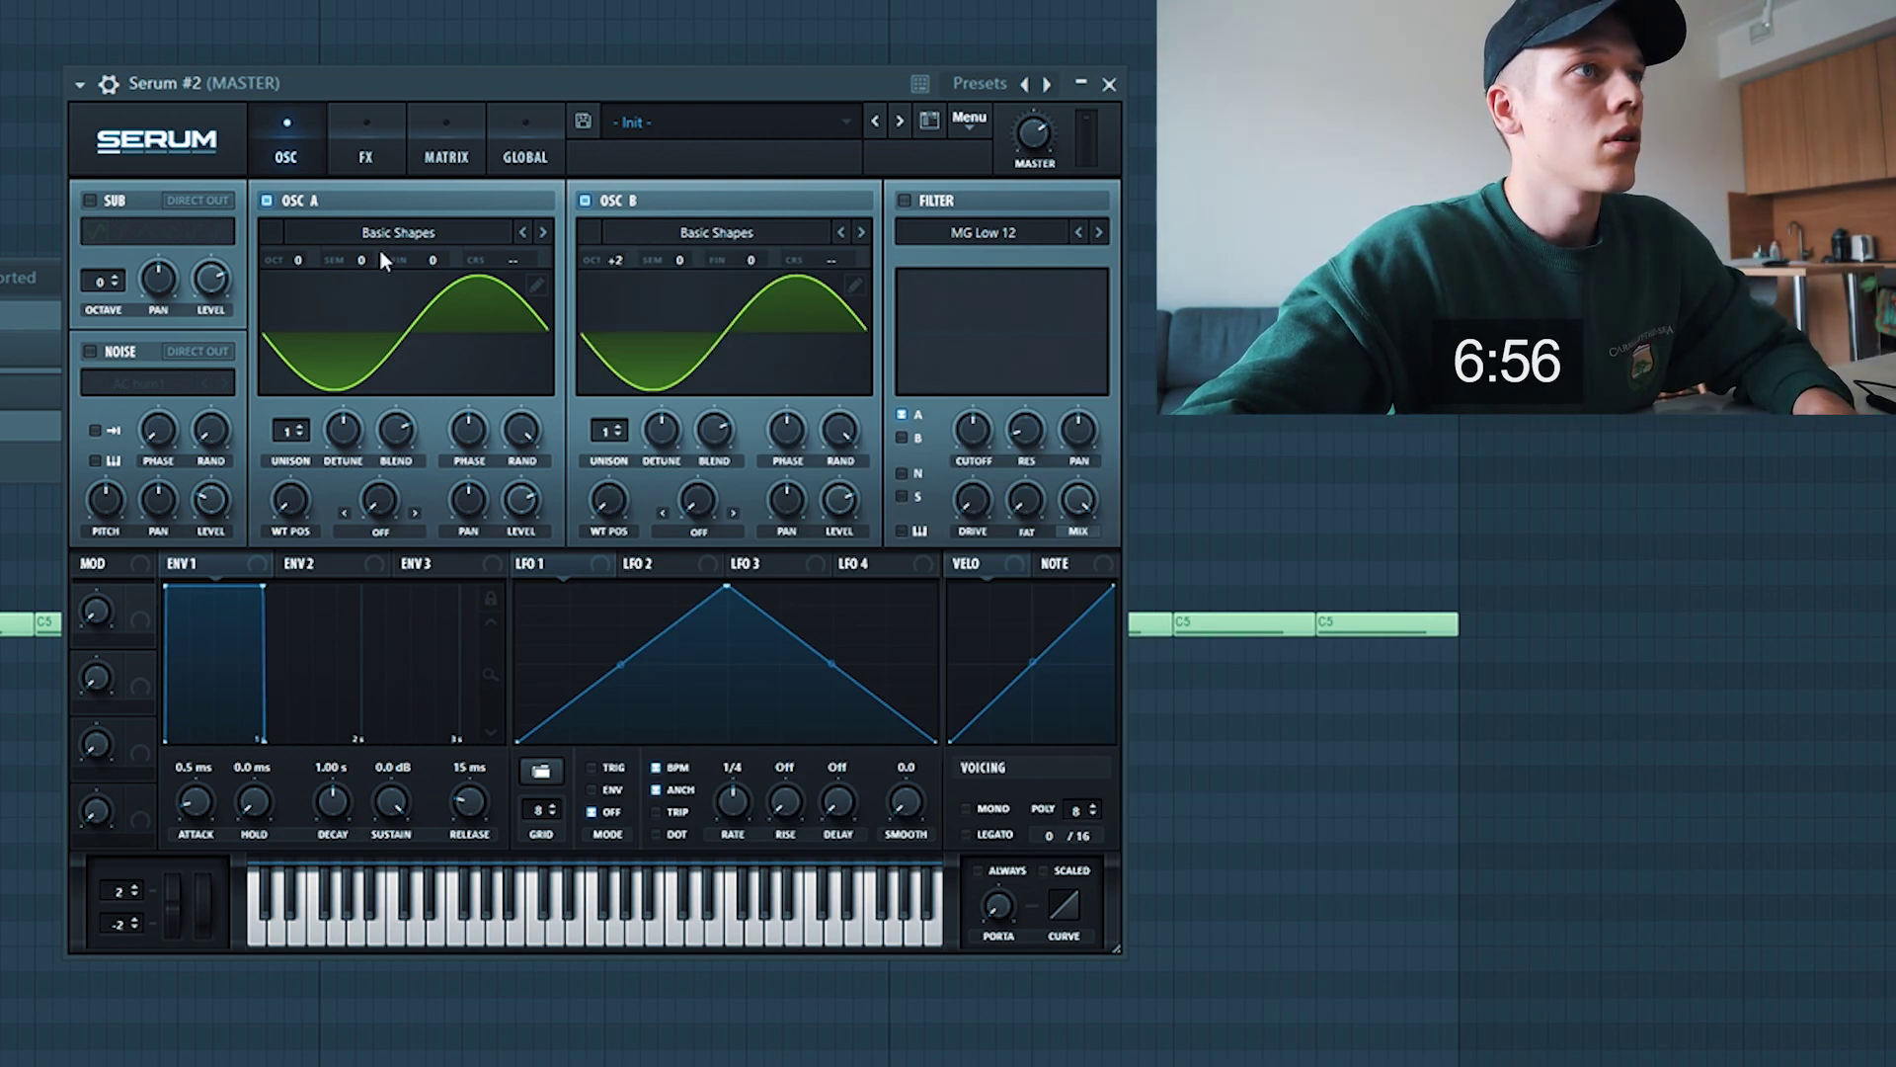
drag(289, 299, 287, 310)
Enable the noise oscillator in Serum #2 and load the Analog BrightWhite noise
click(226, 385)
click(226, 385)
click(139, 385)
mouse_move(358, 417)
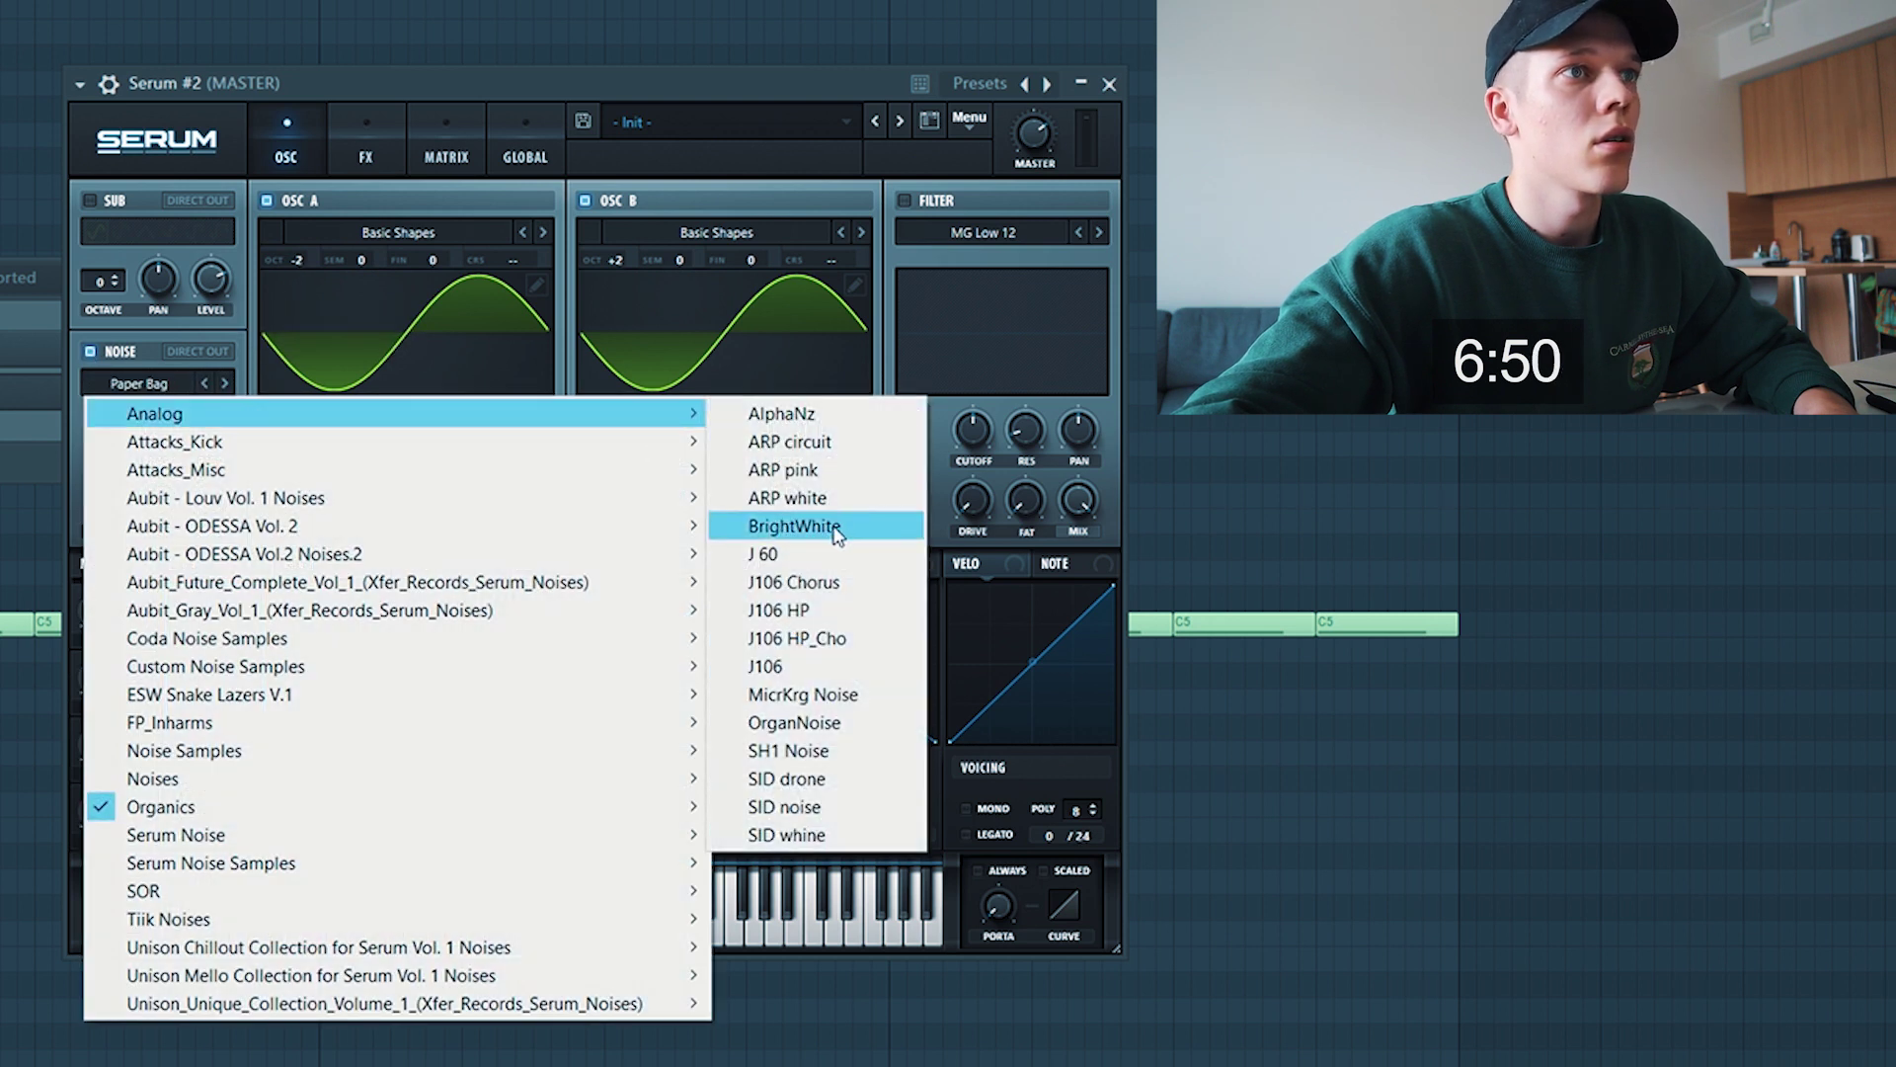
click(838, 533)
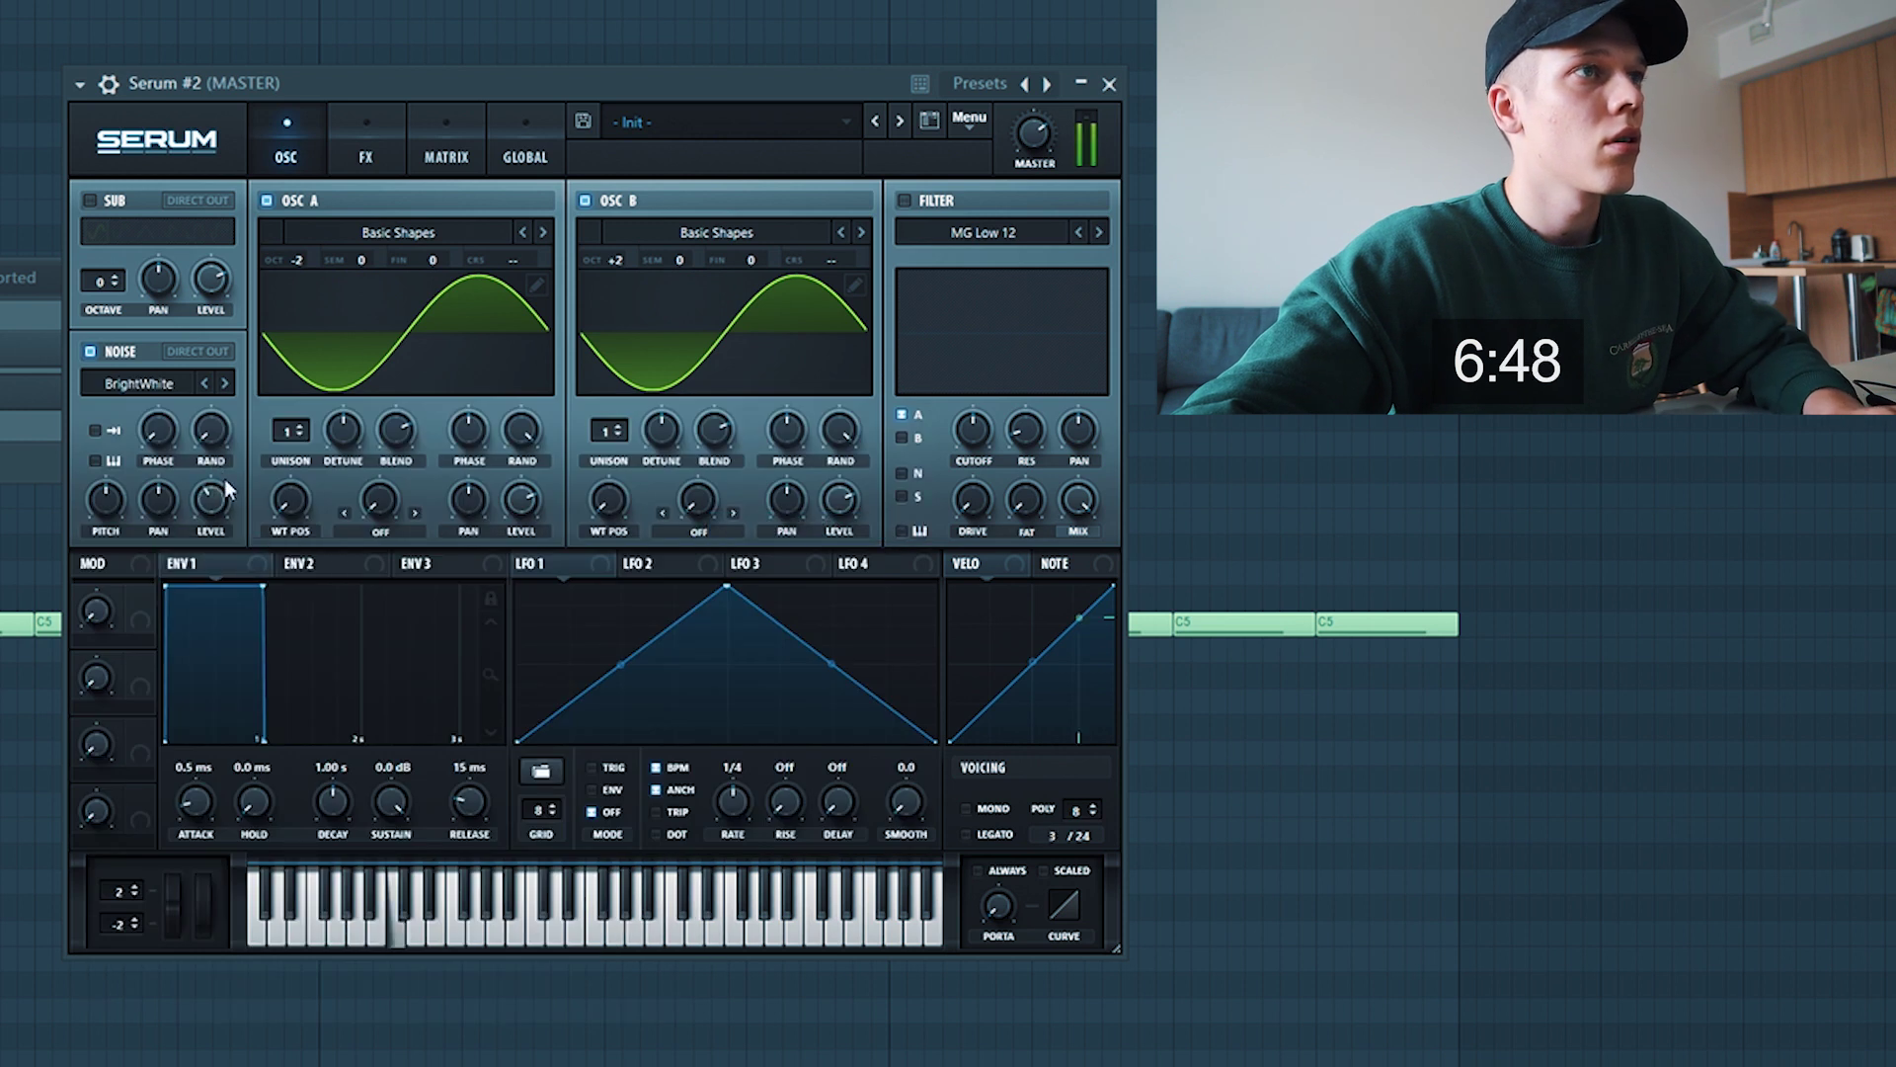
Turn on Tube distortion in Serum #2 and adjust the noise oscillator's level
click(366, 156)
click(104, 240)
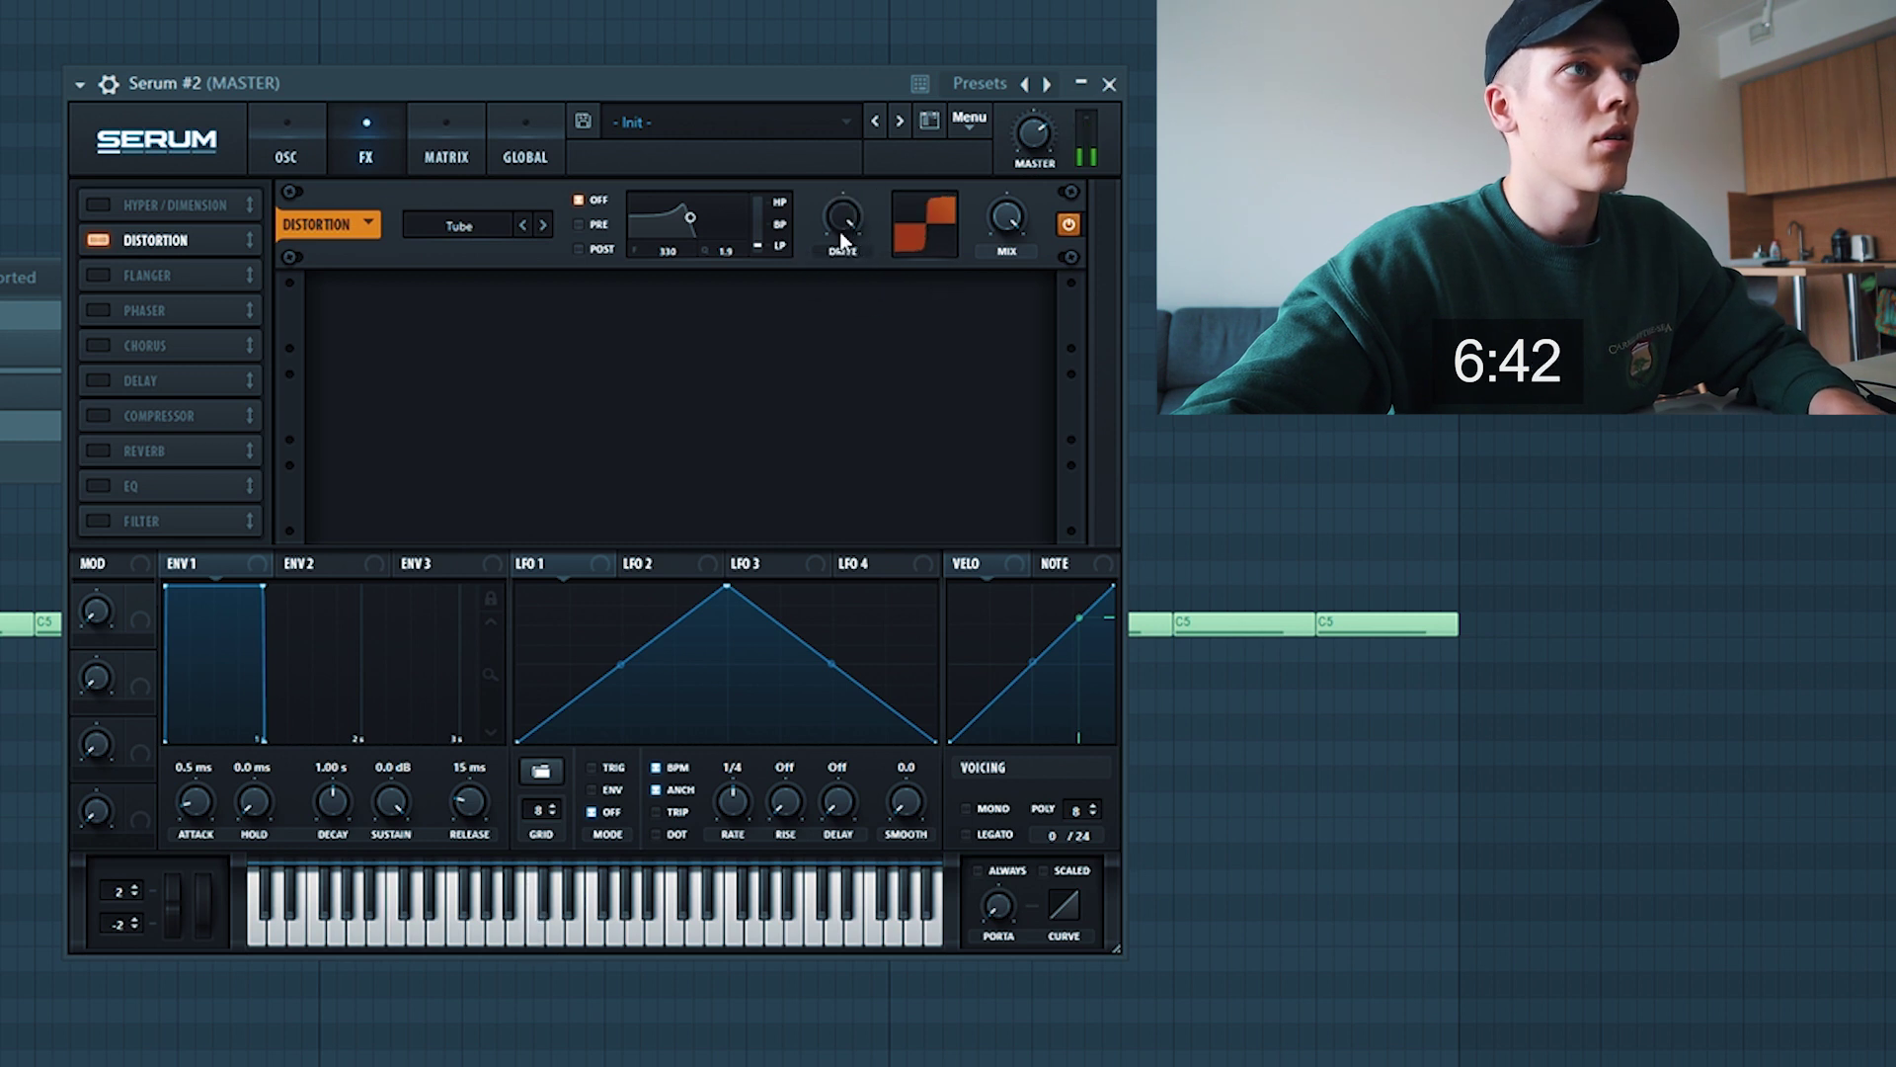
click(326, 160)
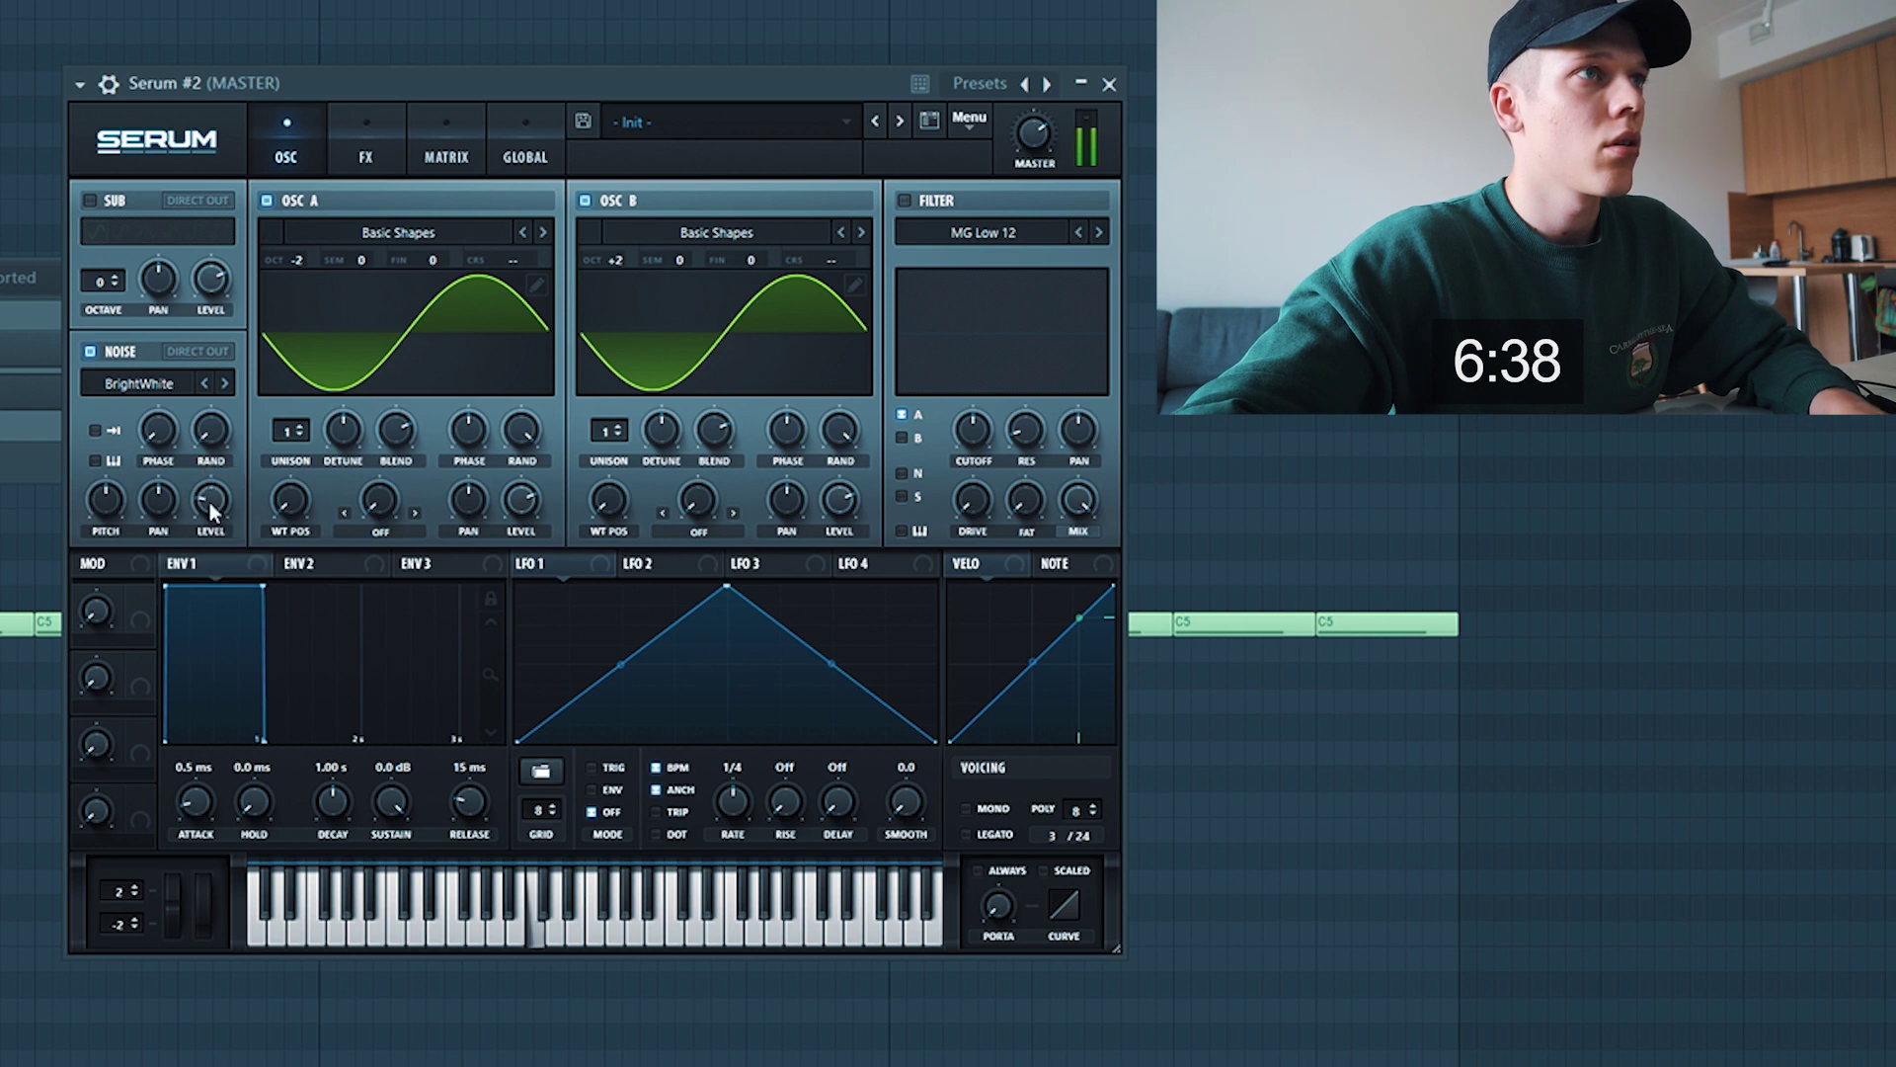
Enable Hyper/Dimension with an 8% Dimension mix, and add Phaser and Chorus at reduced mix plus a Compressor
click(365, 134)
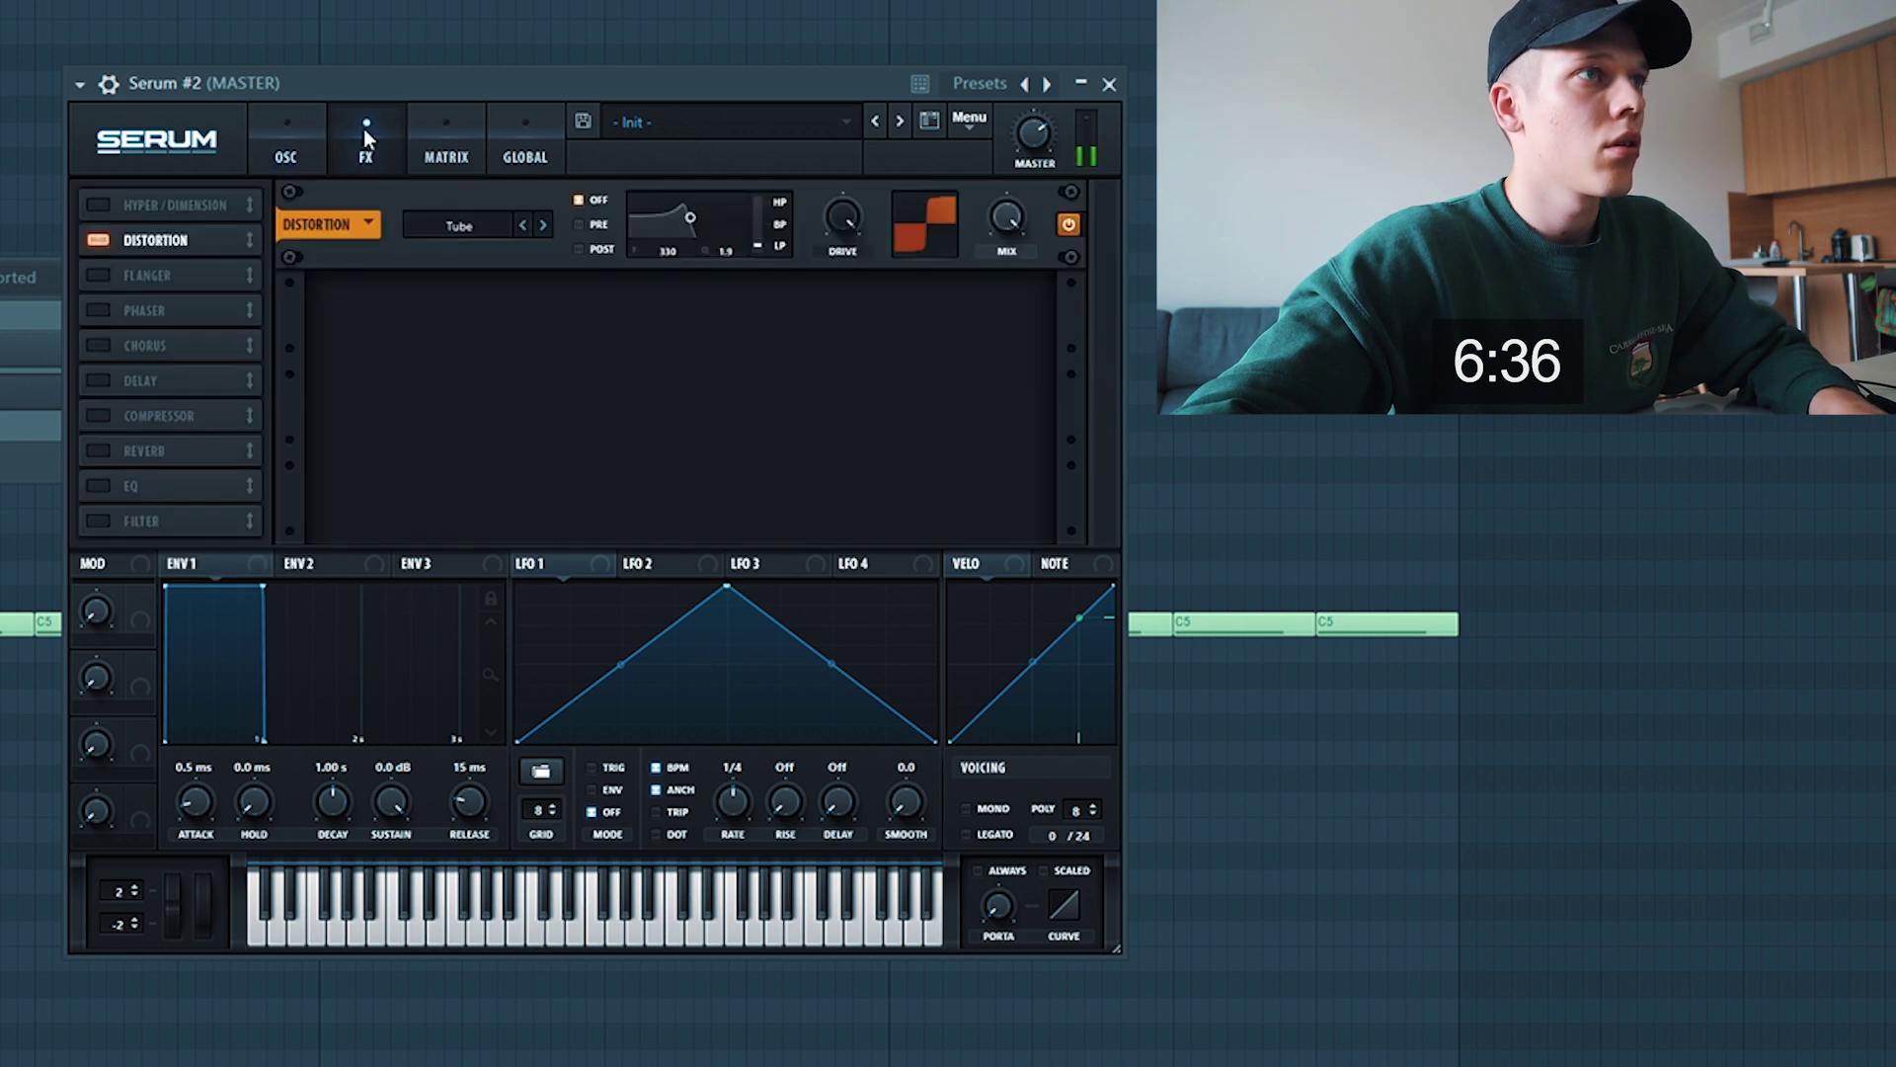
click(98, 204)
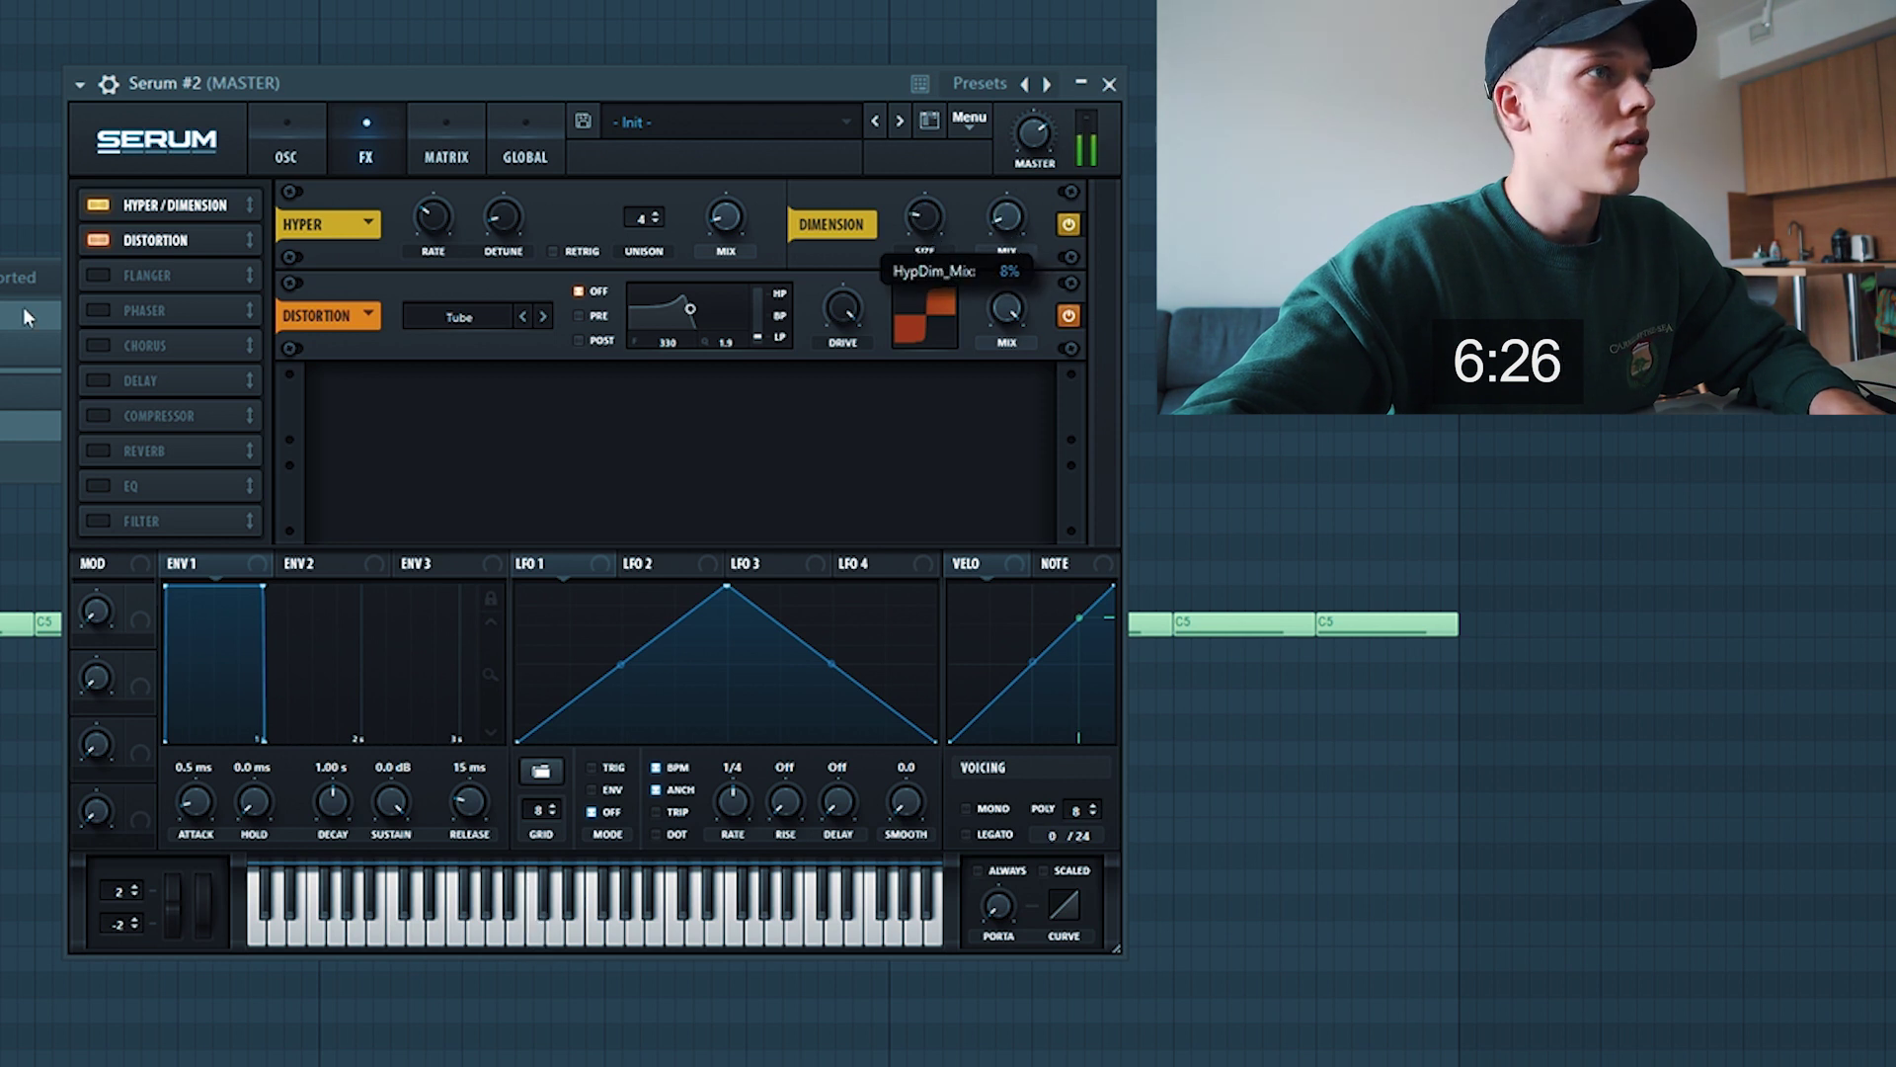
click(97, 310)
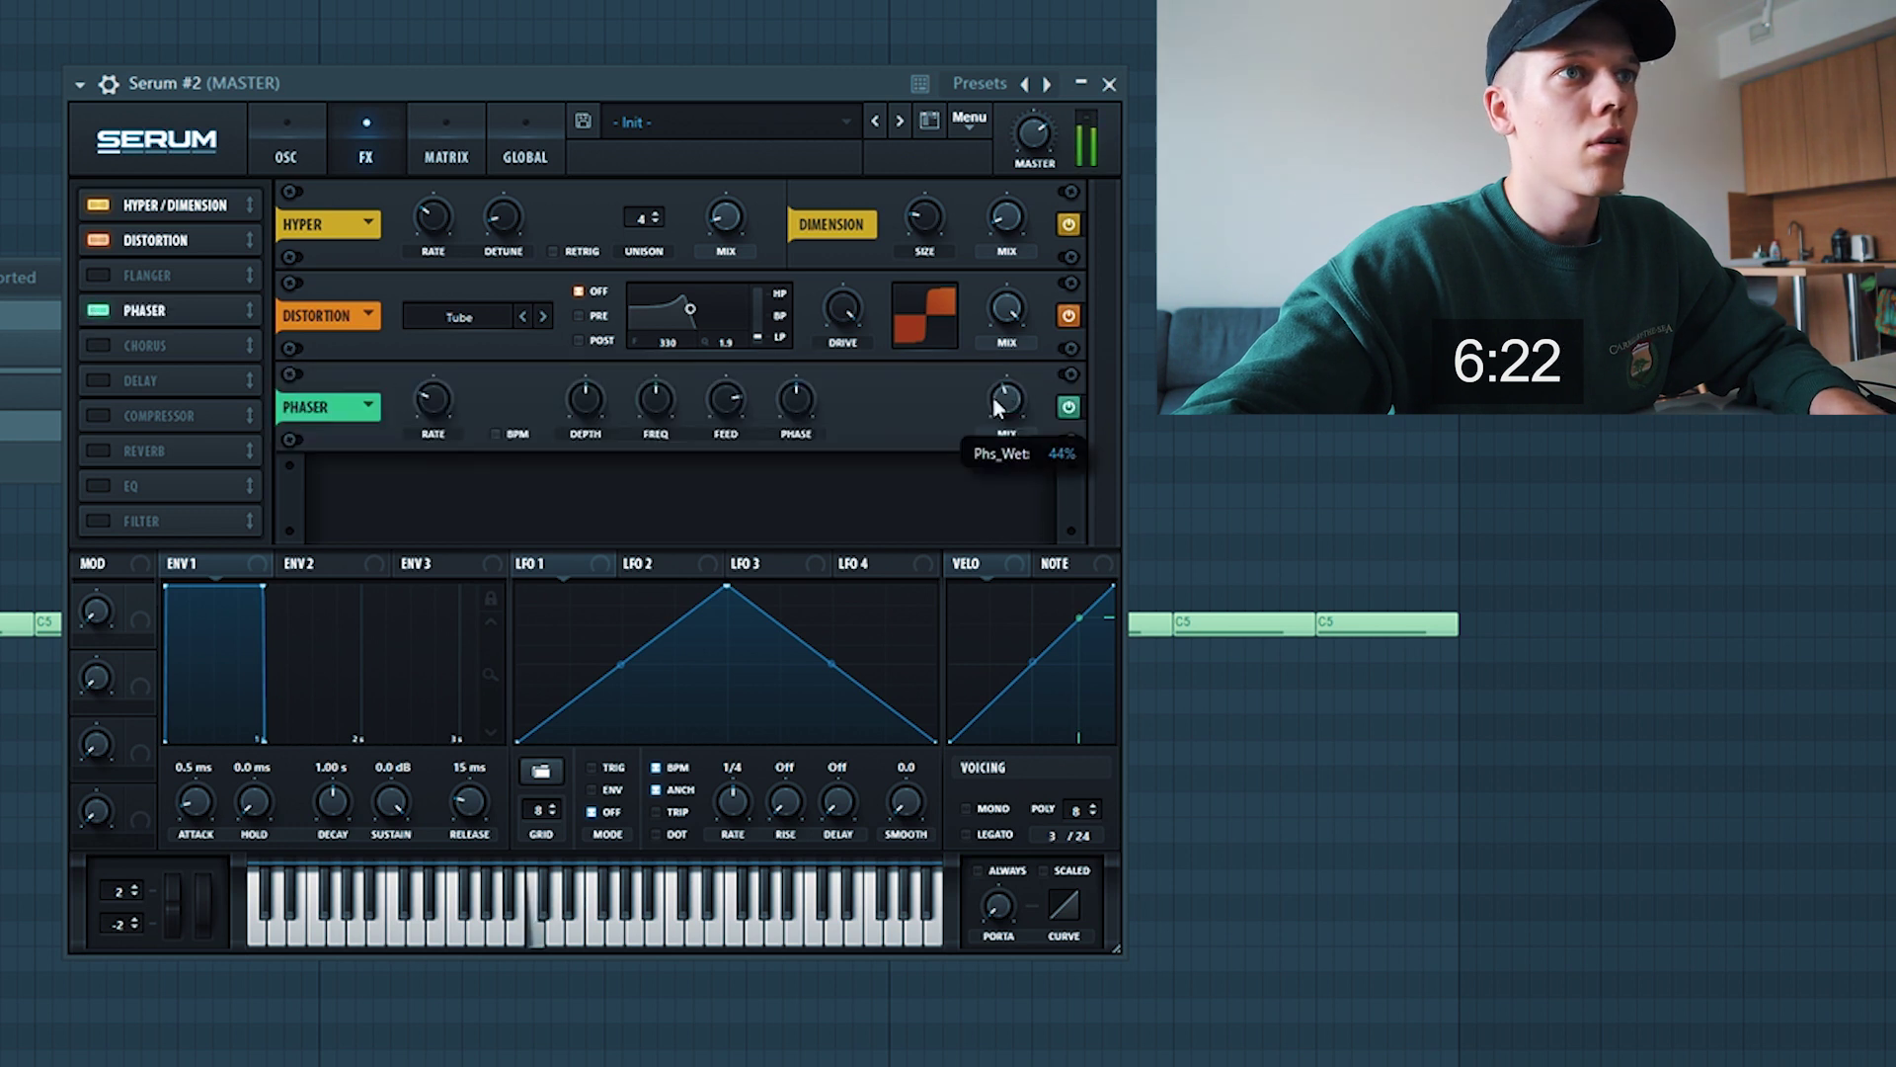
click(108, 346)
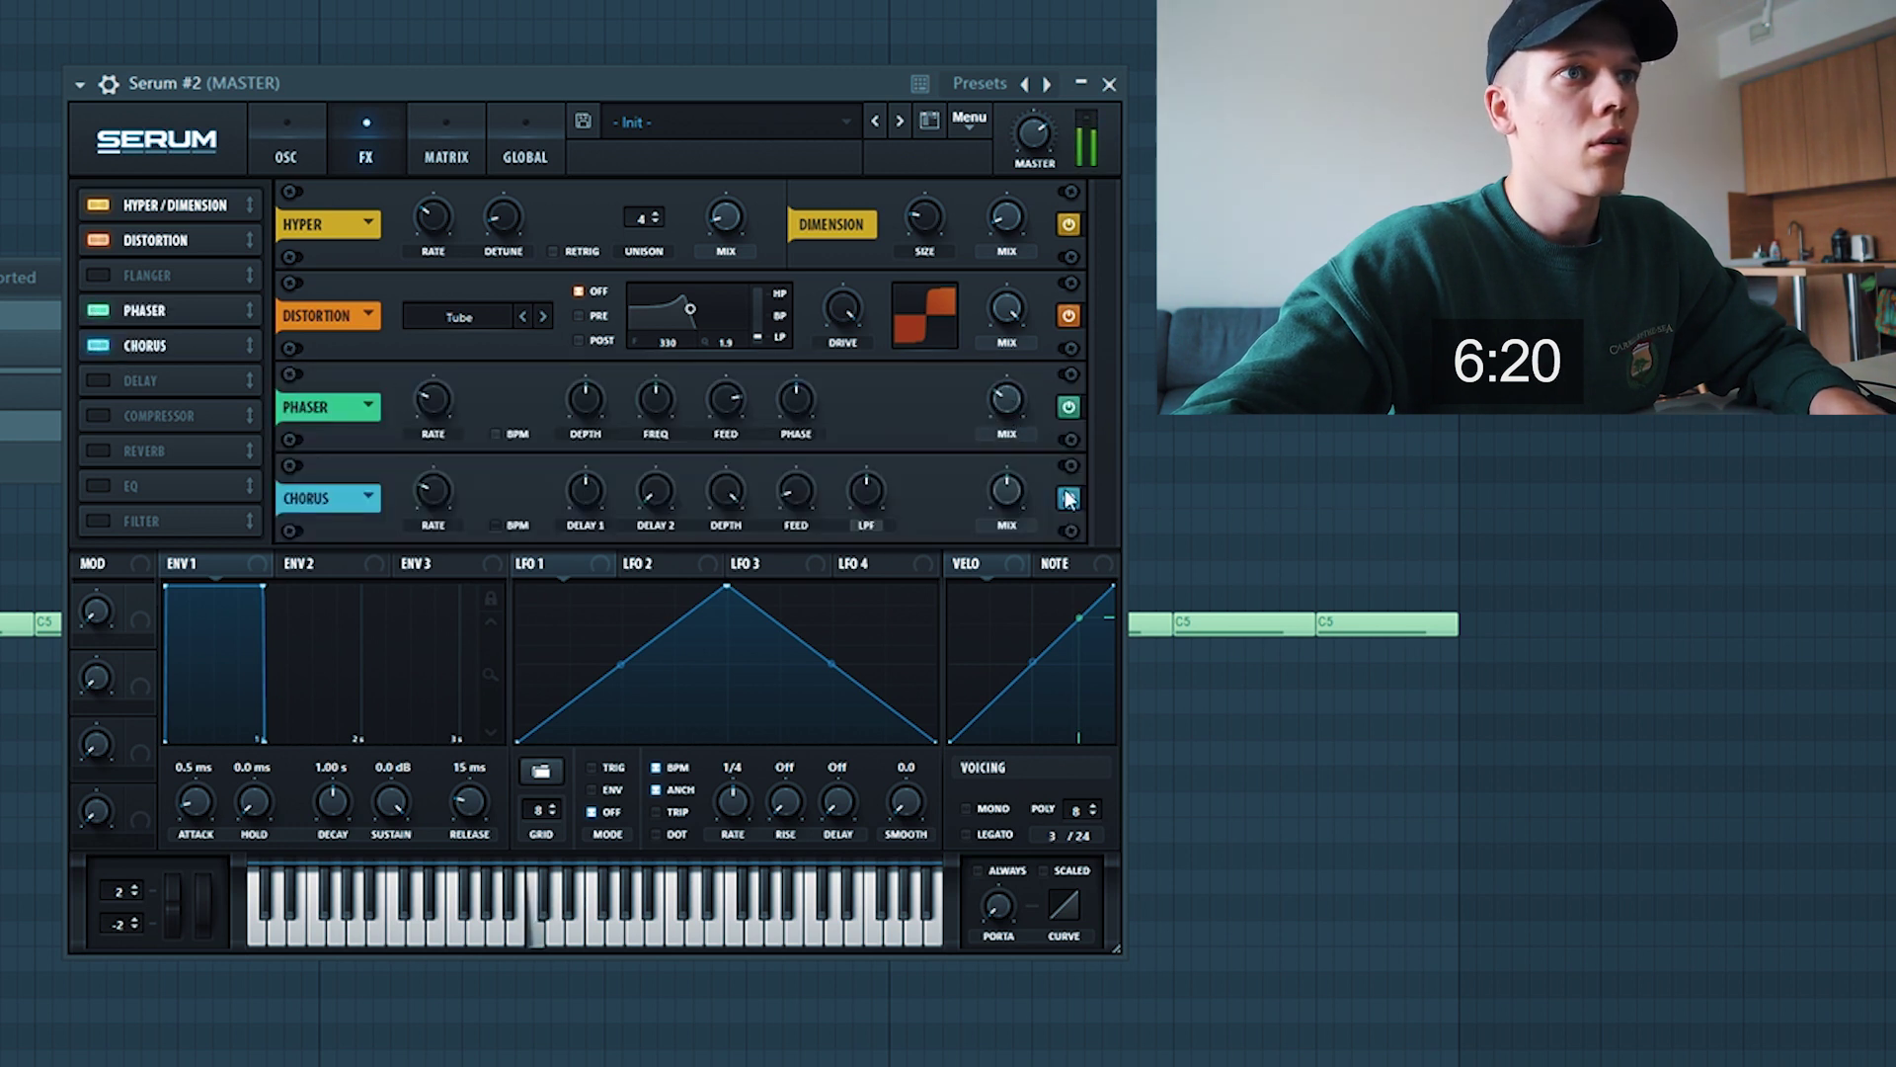
click(98, 415)
drag(1107, 368, 1108, 537)
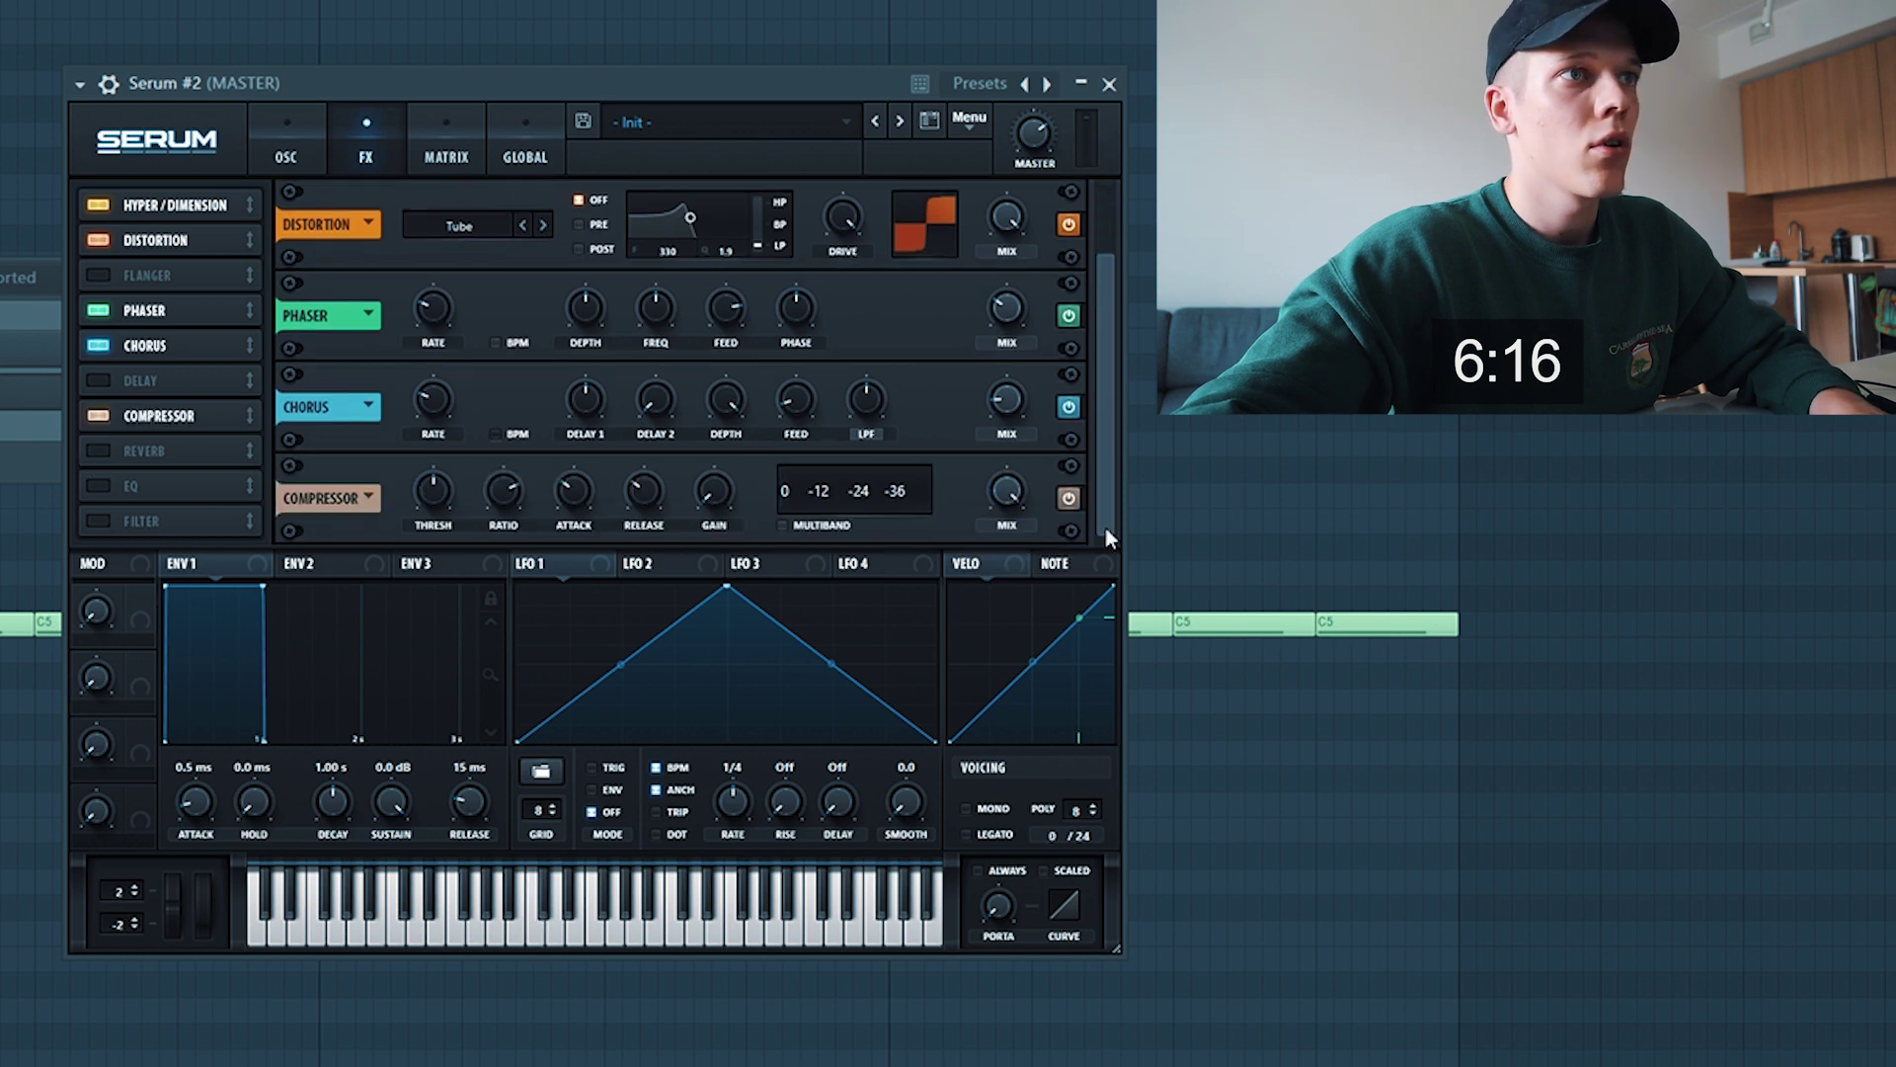
Enable multiband on Serum #2's Compressor, adjust its band level, and add a Hall Reverb at 10% mix
click(784, 525)
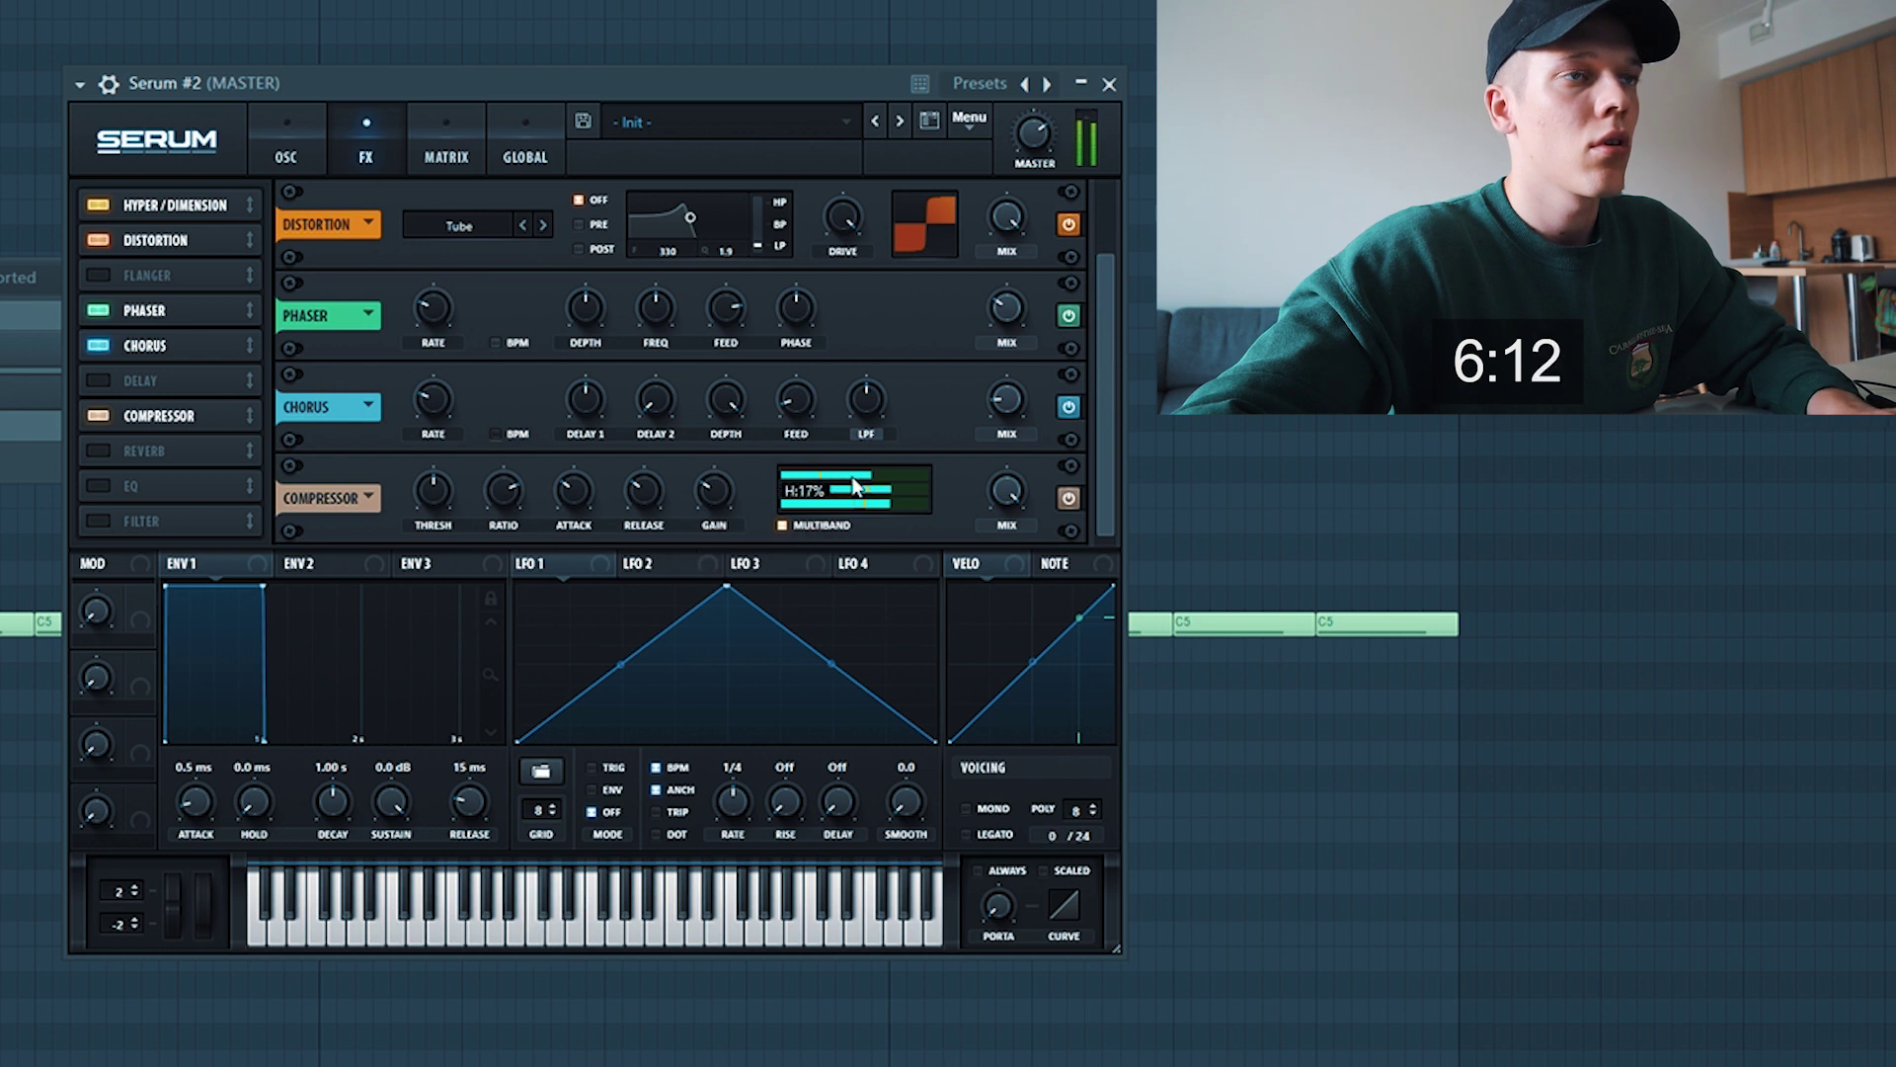
drag(853, 477, 891, 490)
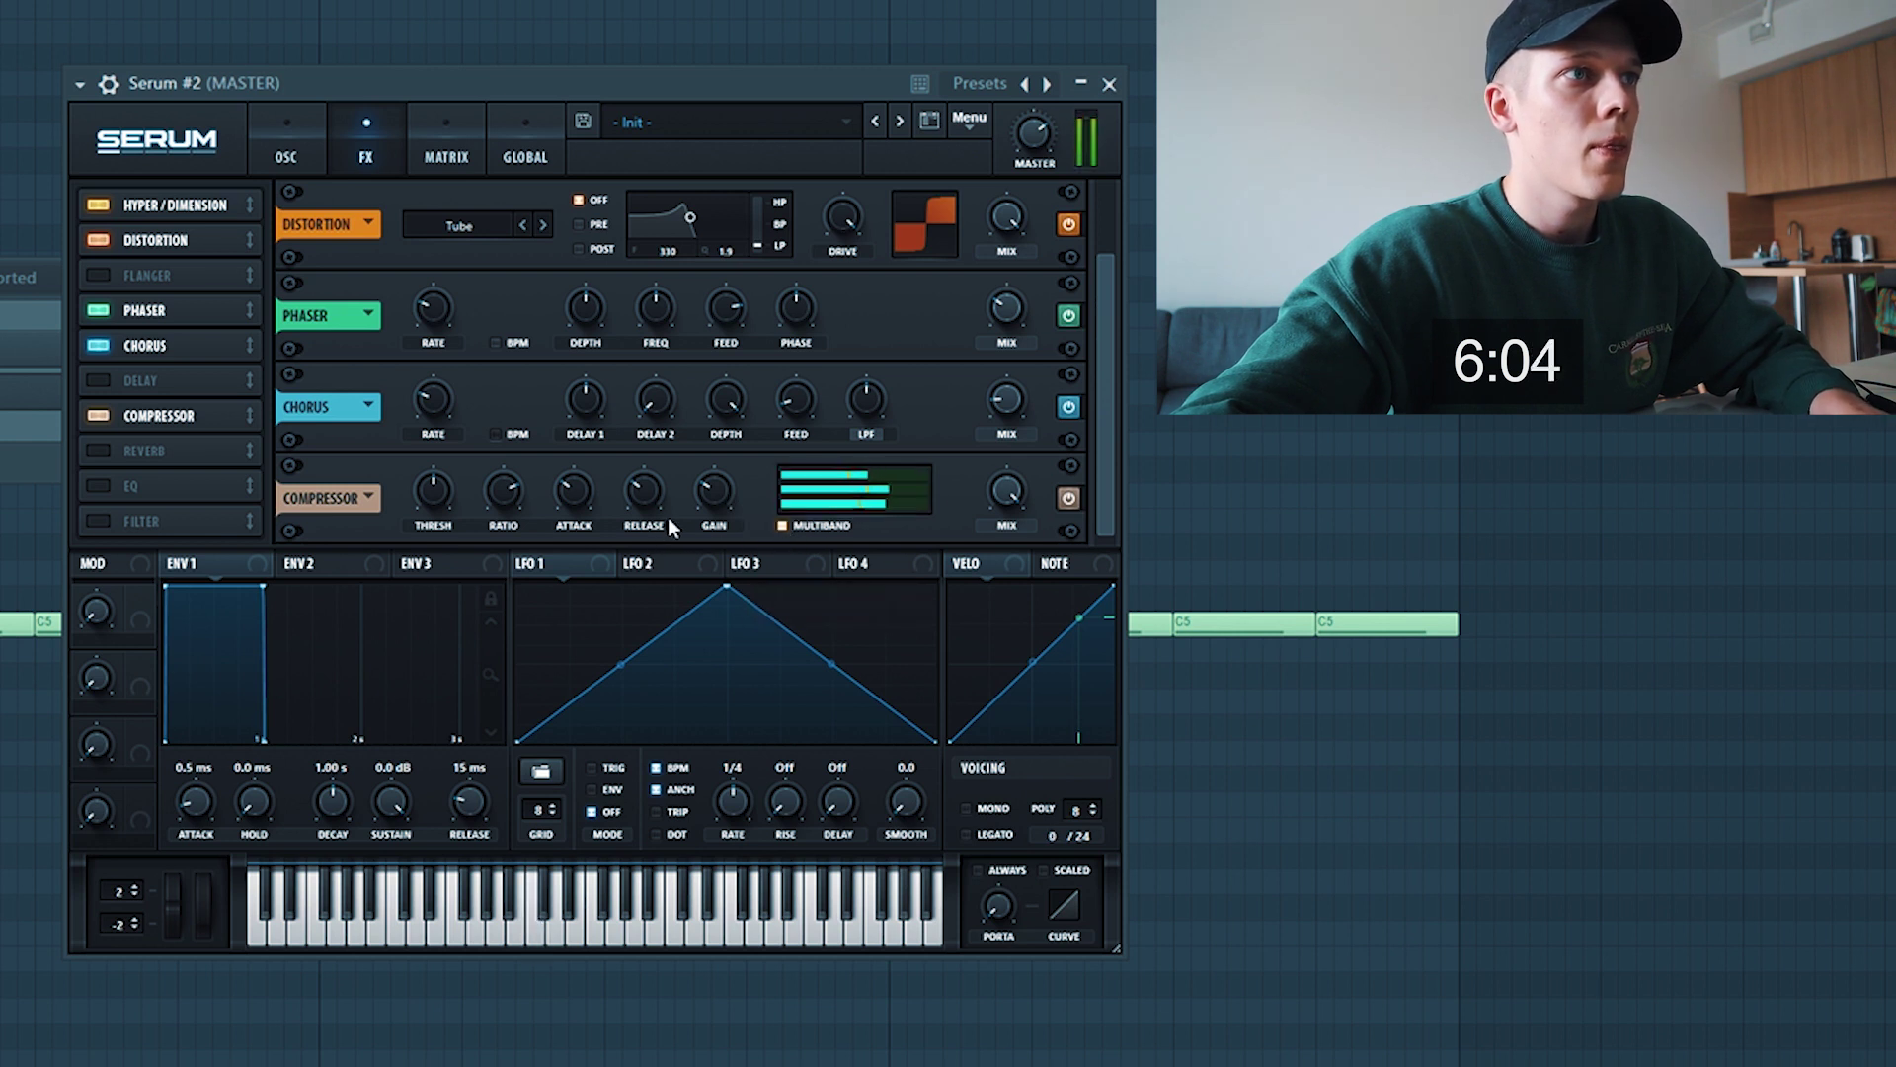
mouse_move(713, 489)
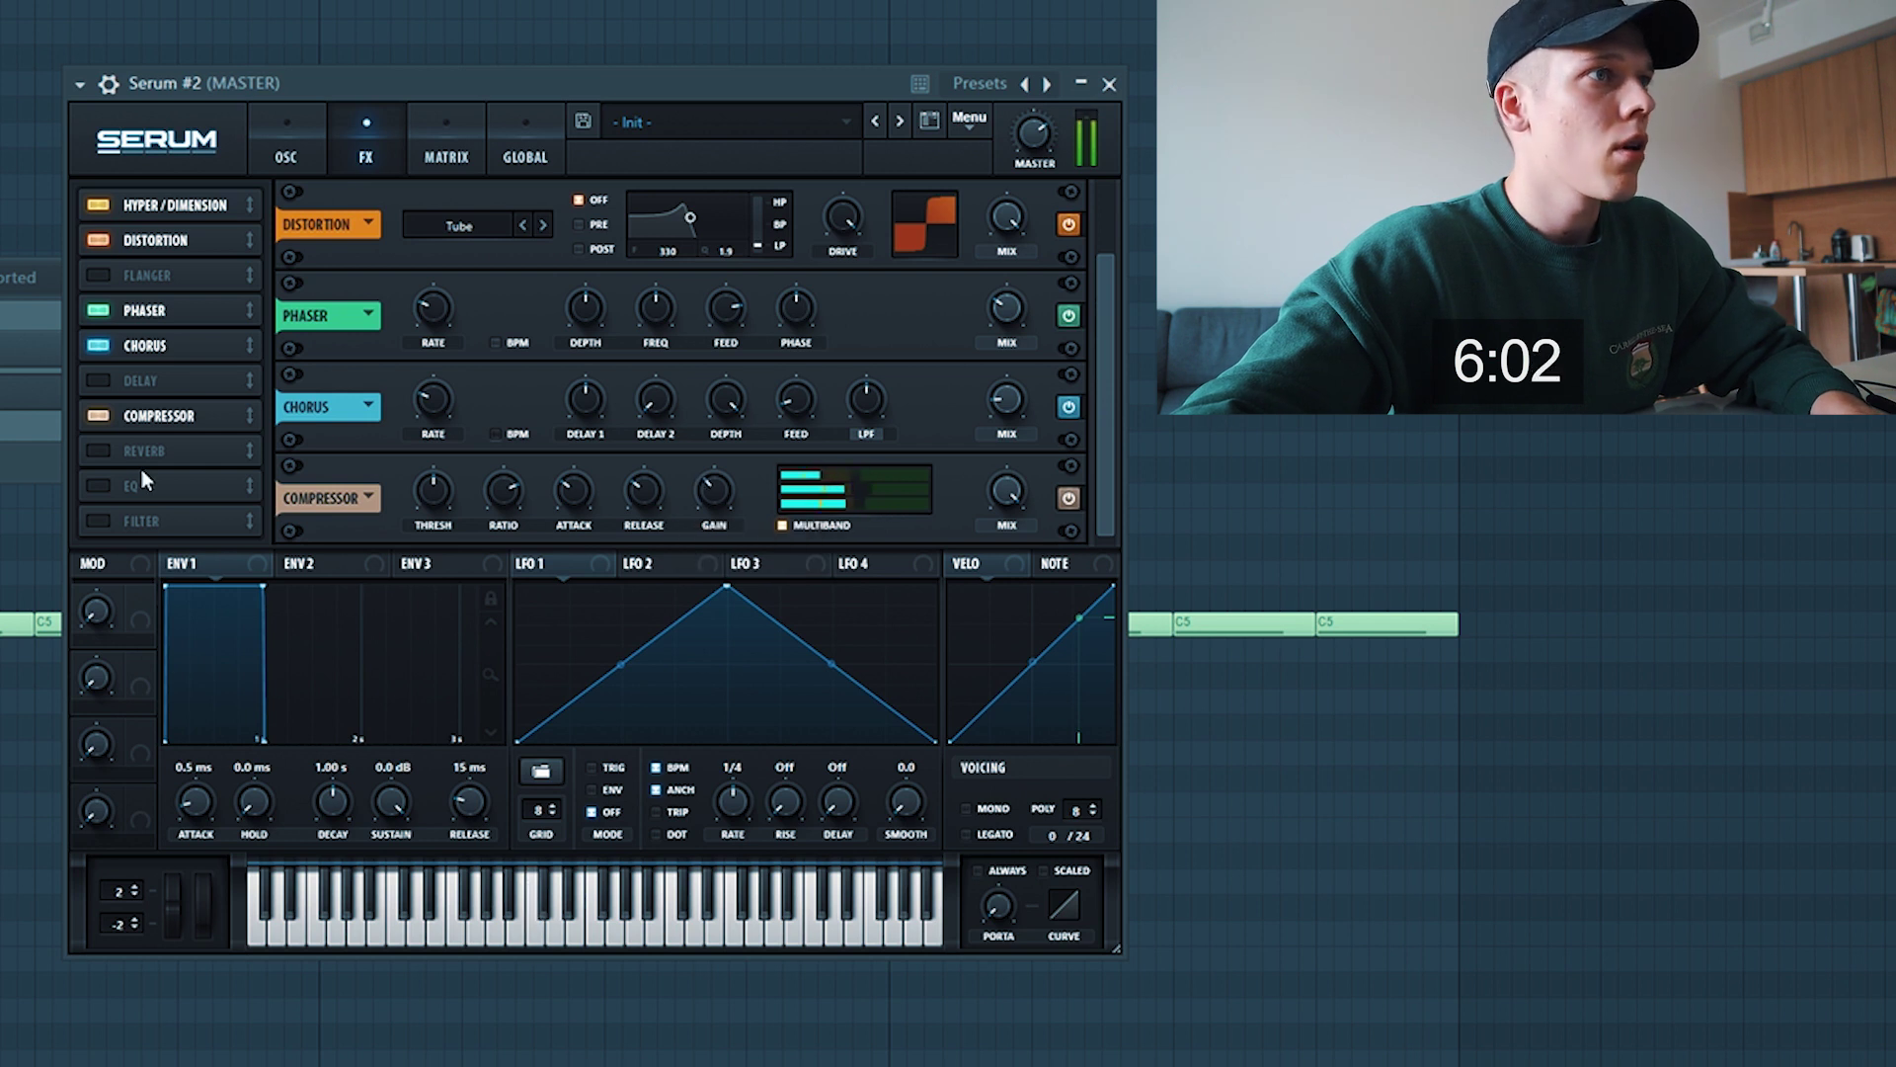
click(98, 450)
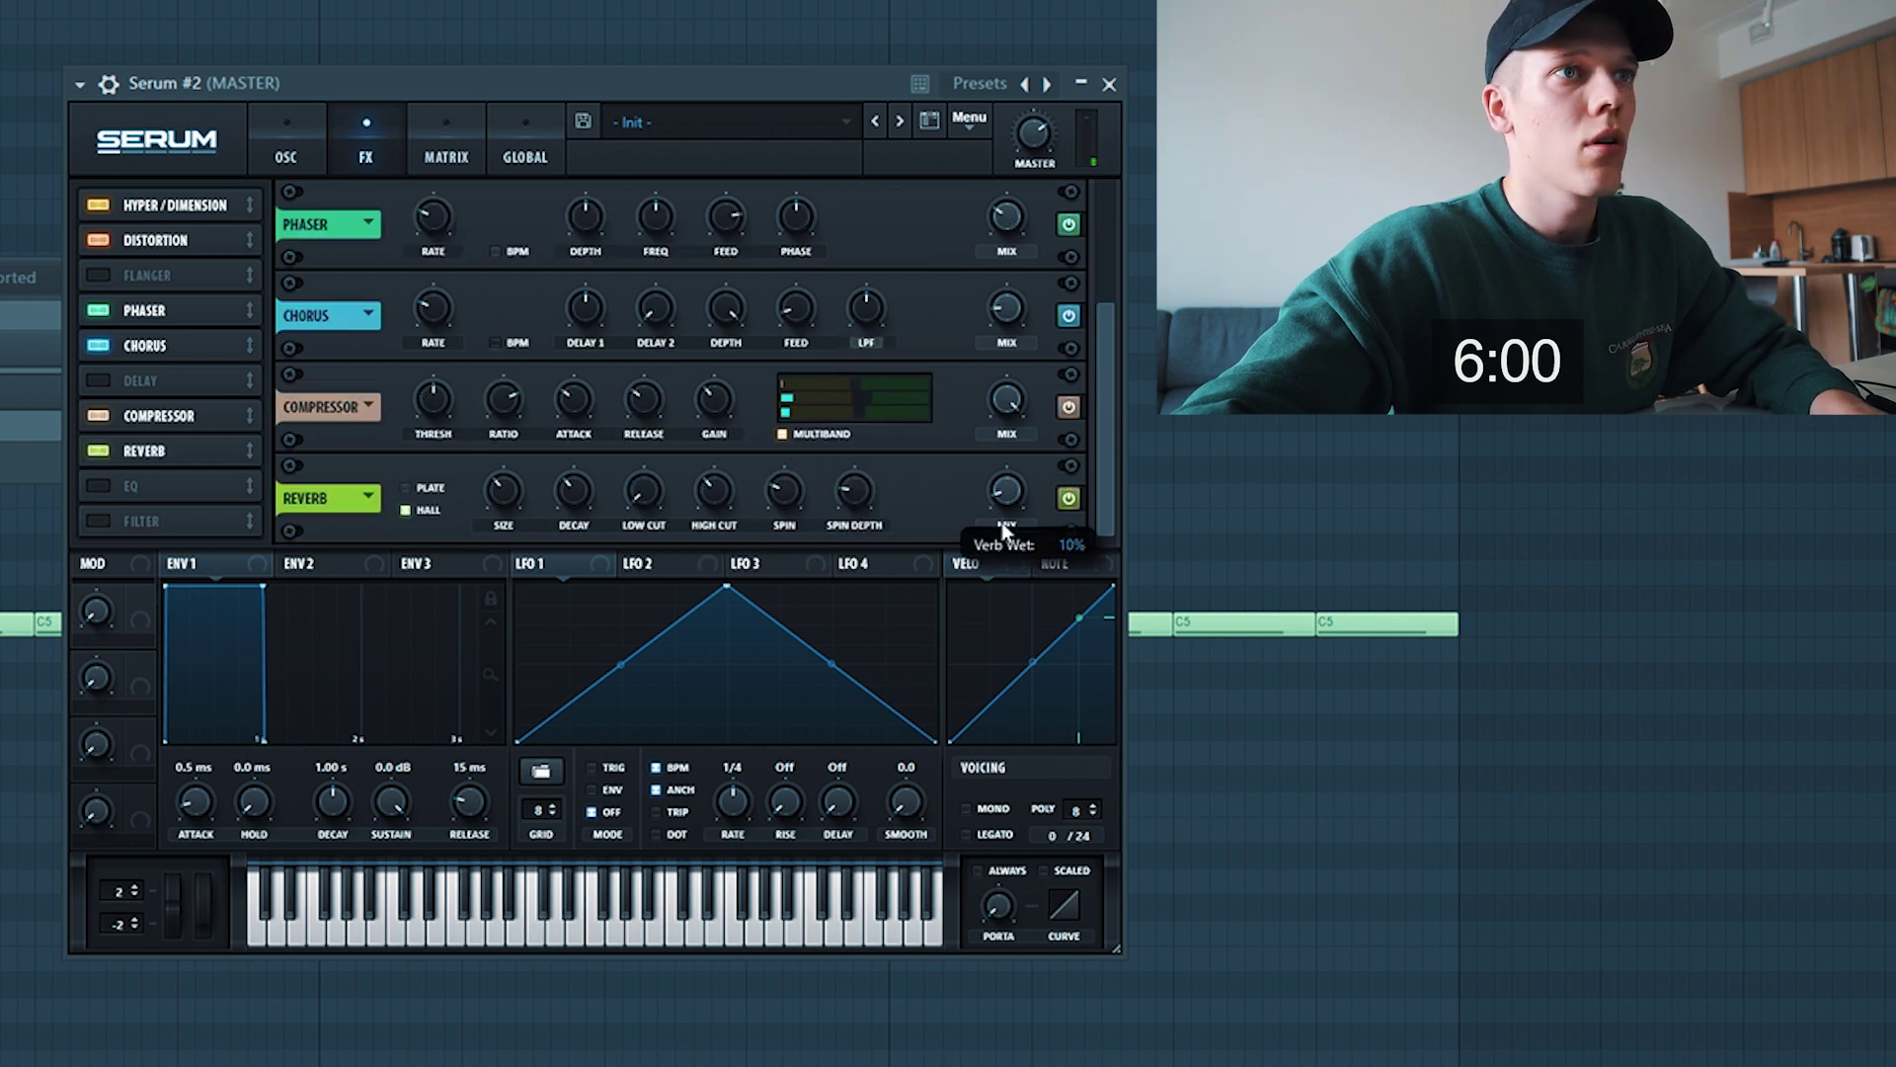
Enable Serum #2's Filter effect with the Misc Reverb type, adjust its cutoff while previewing, and close the synth
click(102, 523)
click(466, 500)
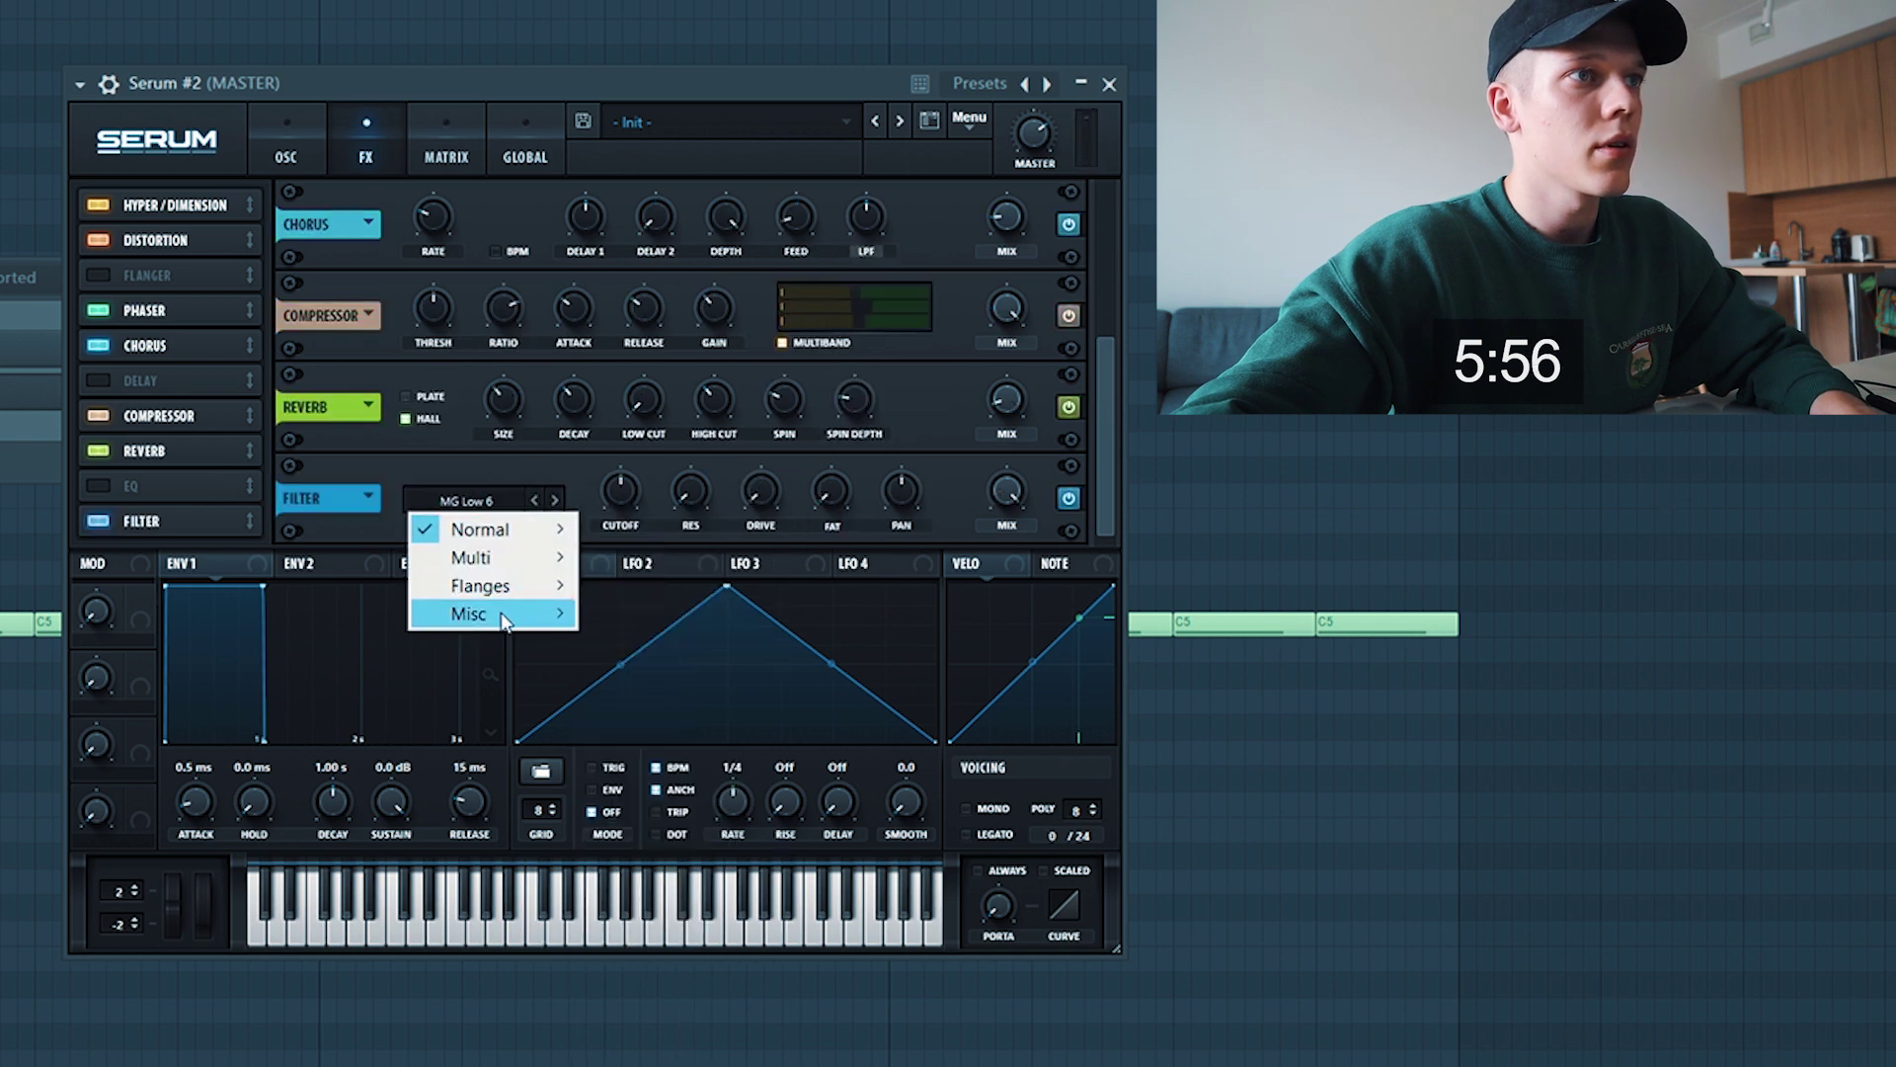
mouse_move(504, 620)
click(632, 932)
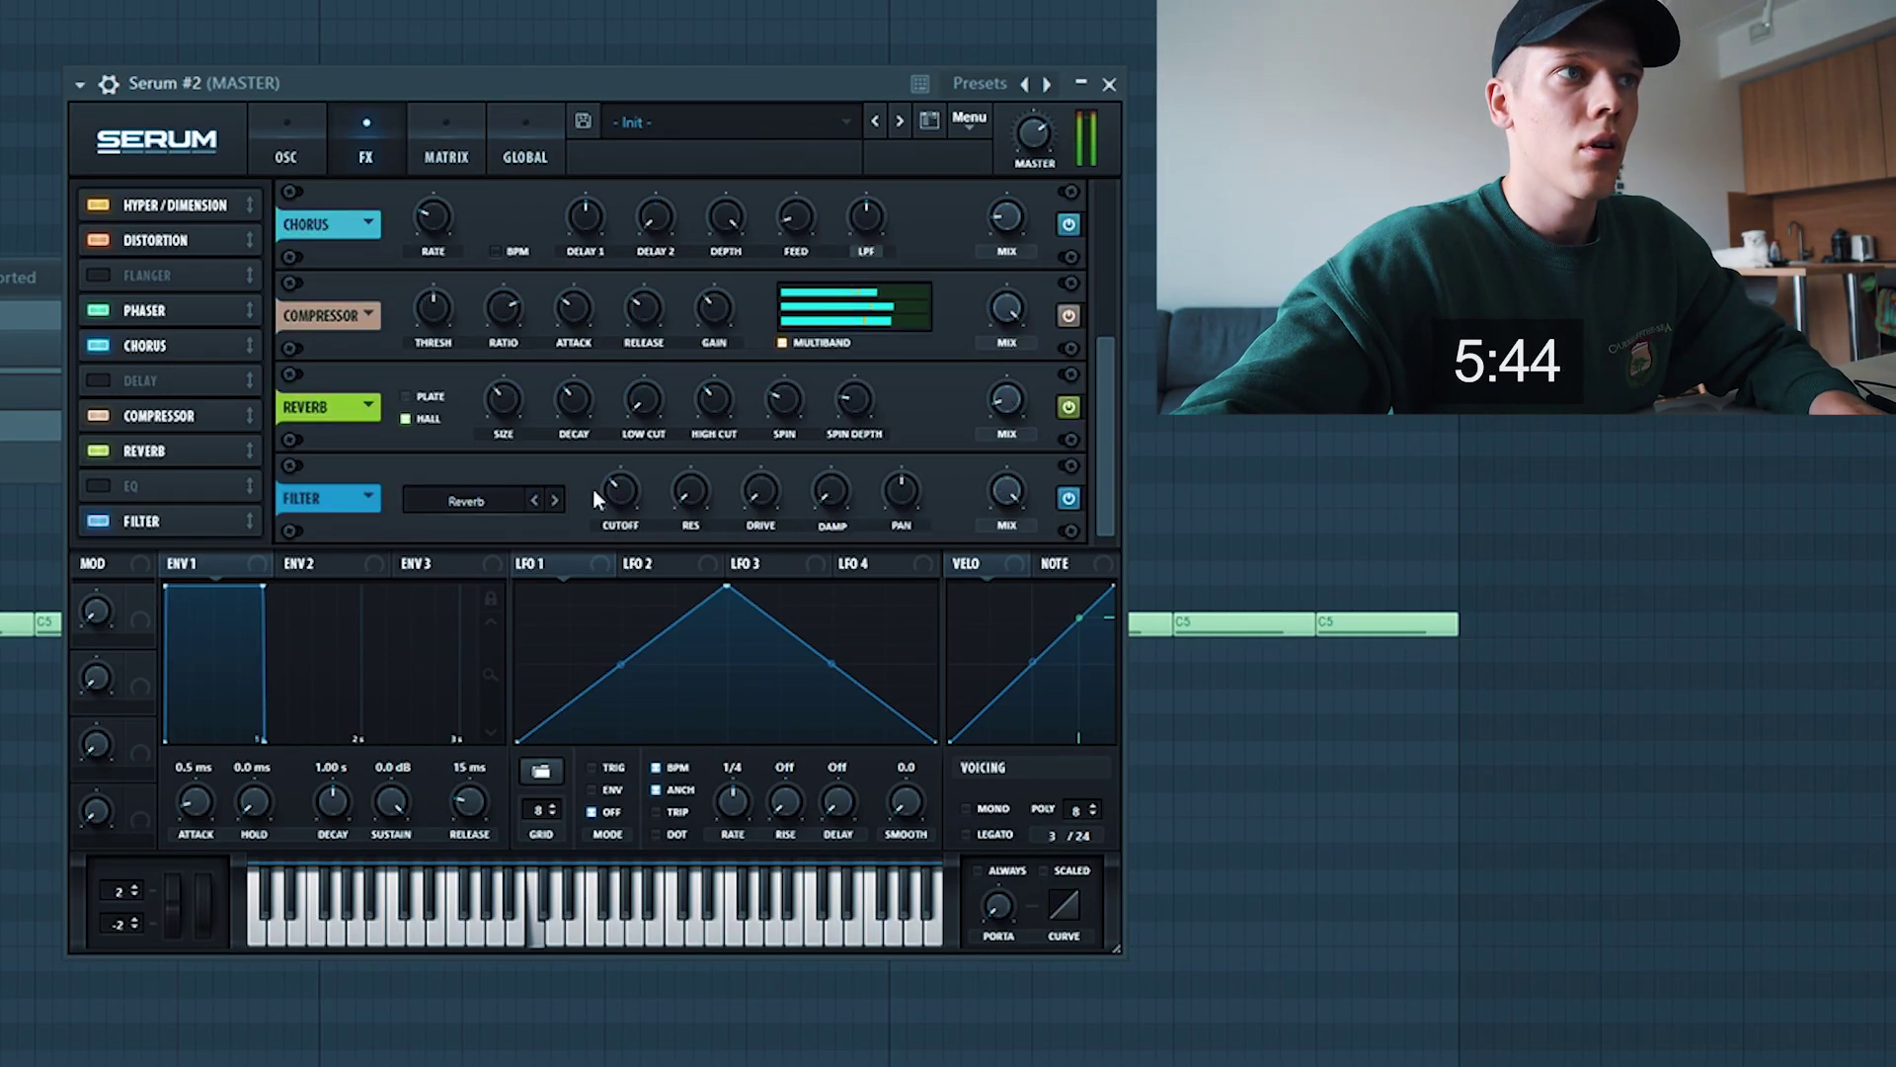
mouse_move(633, 491)
drag(654, 461, 601, 575)
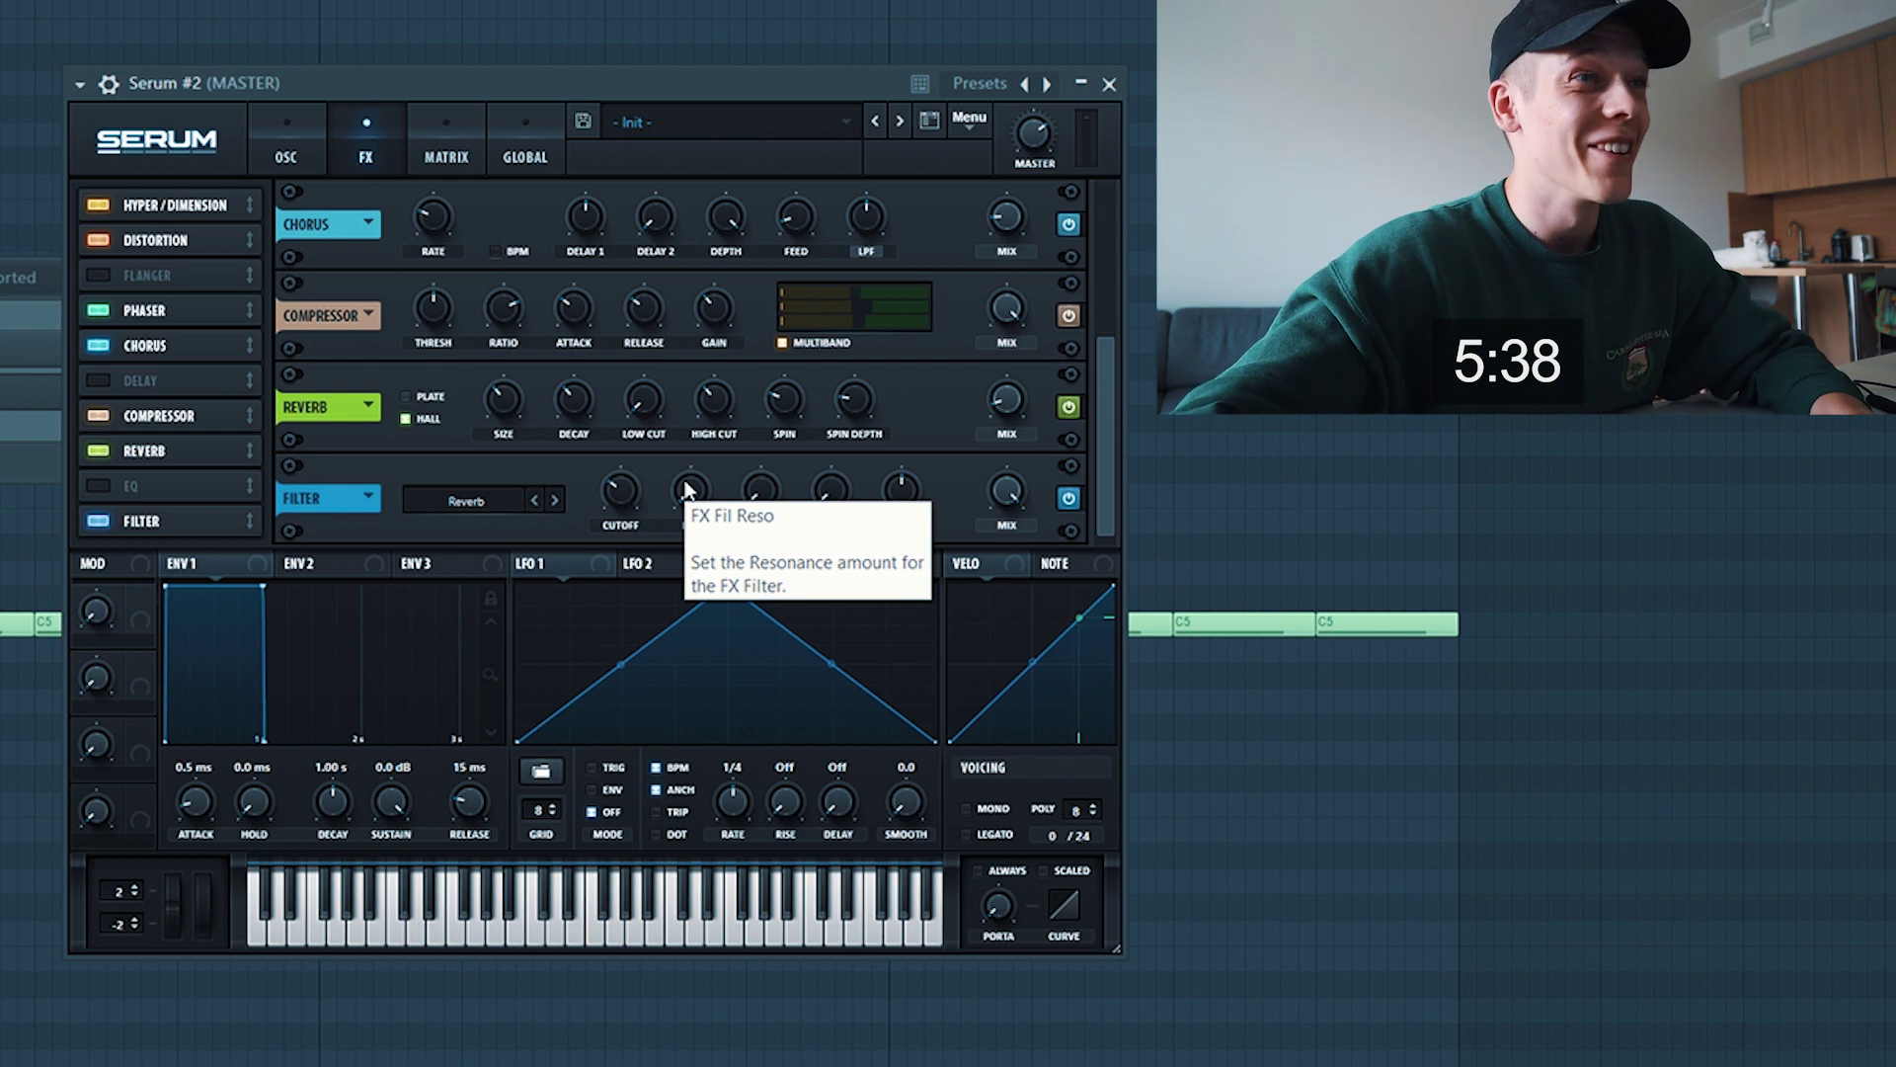
drag(615, 499, 609, 486)
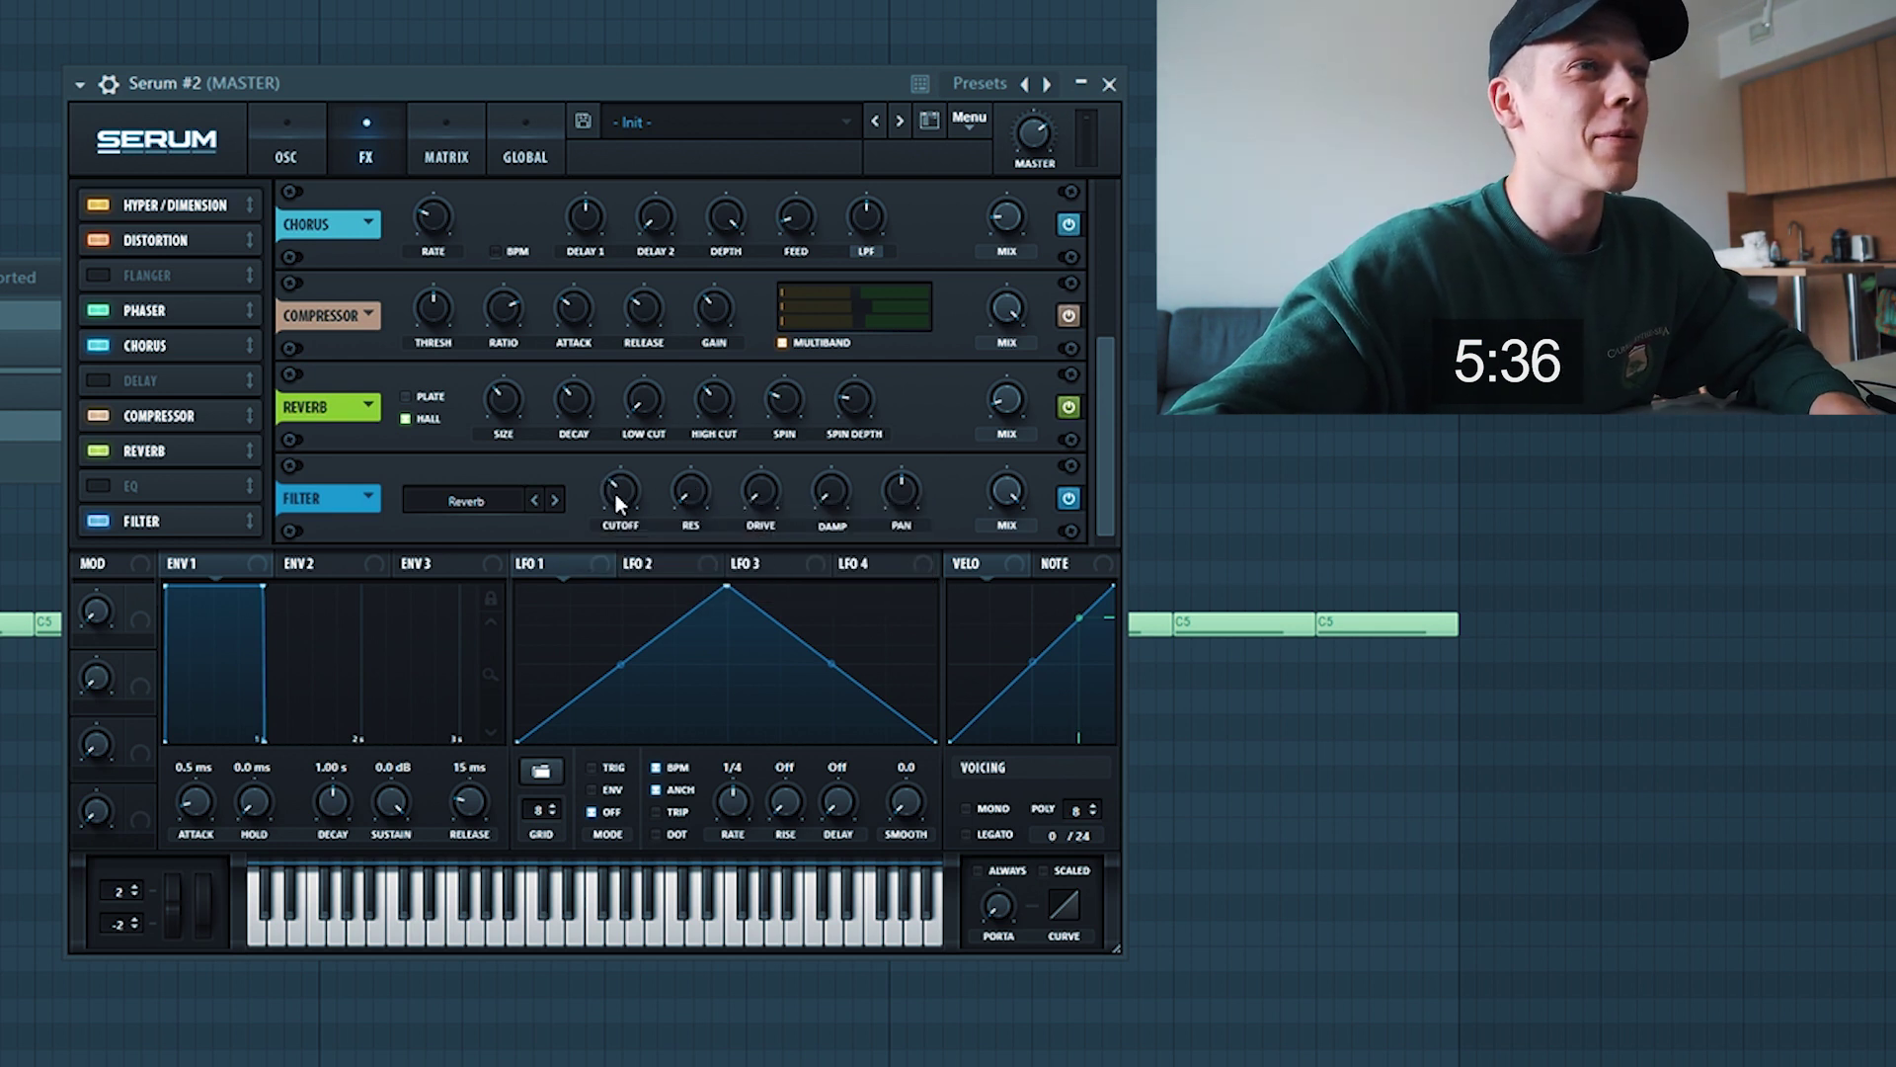
key(space)
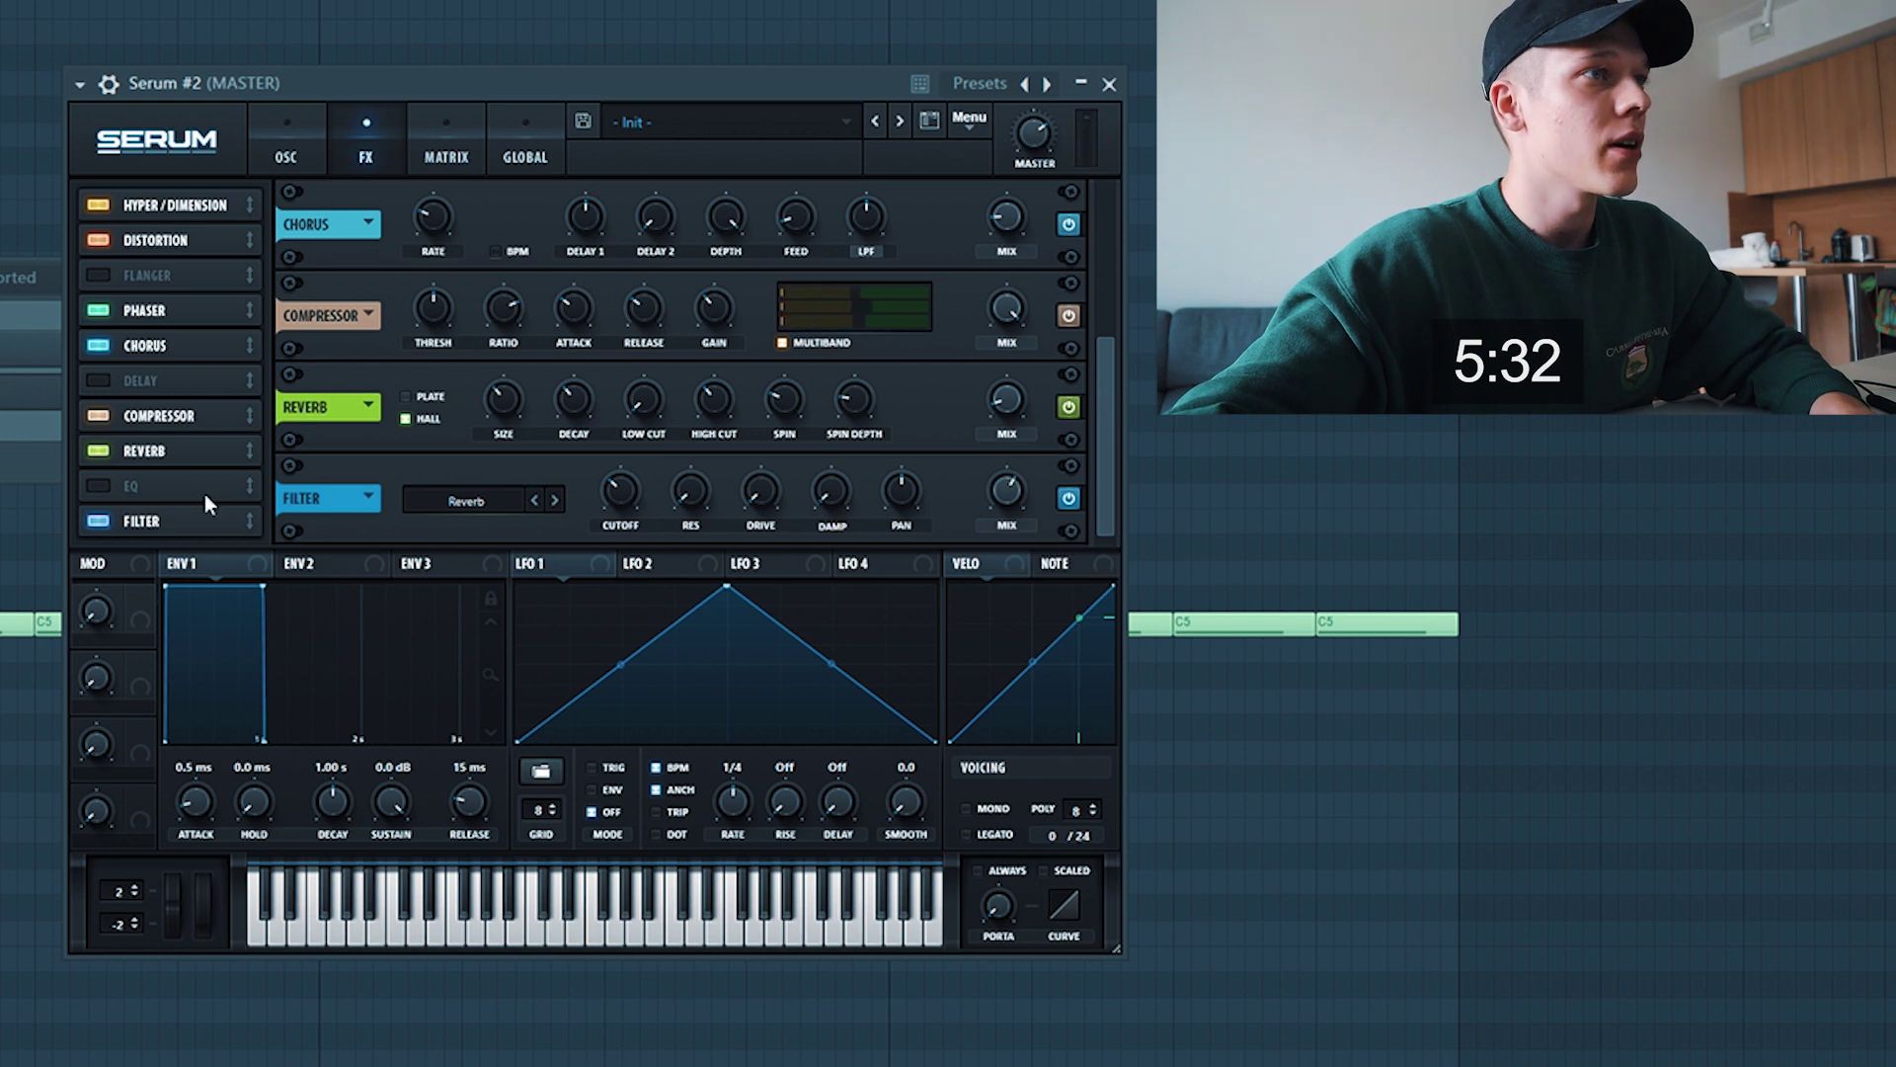
click(297, 156)
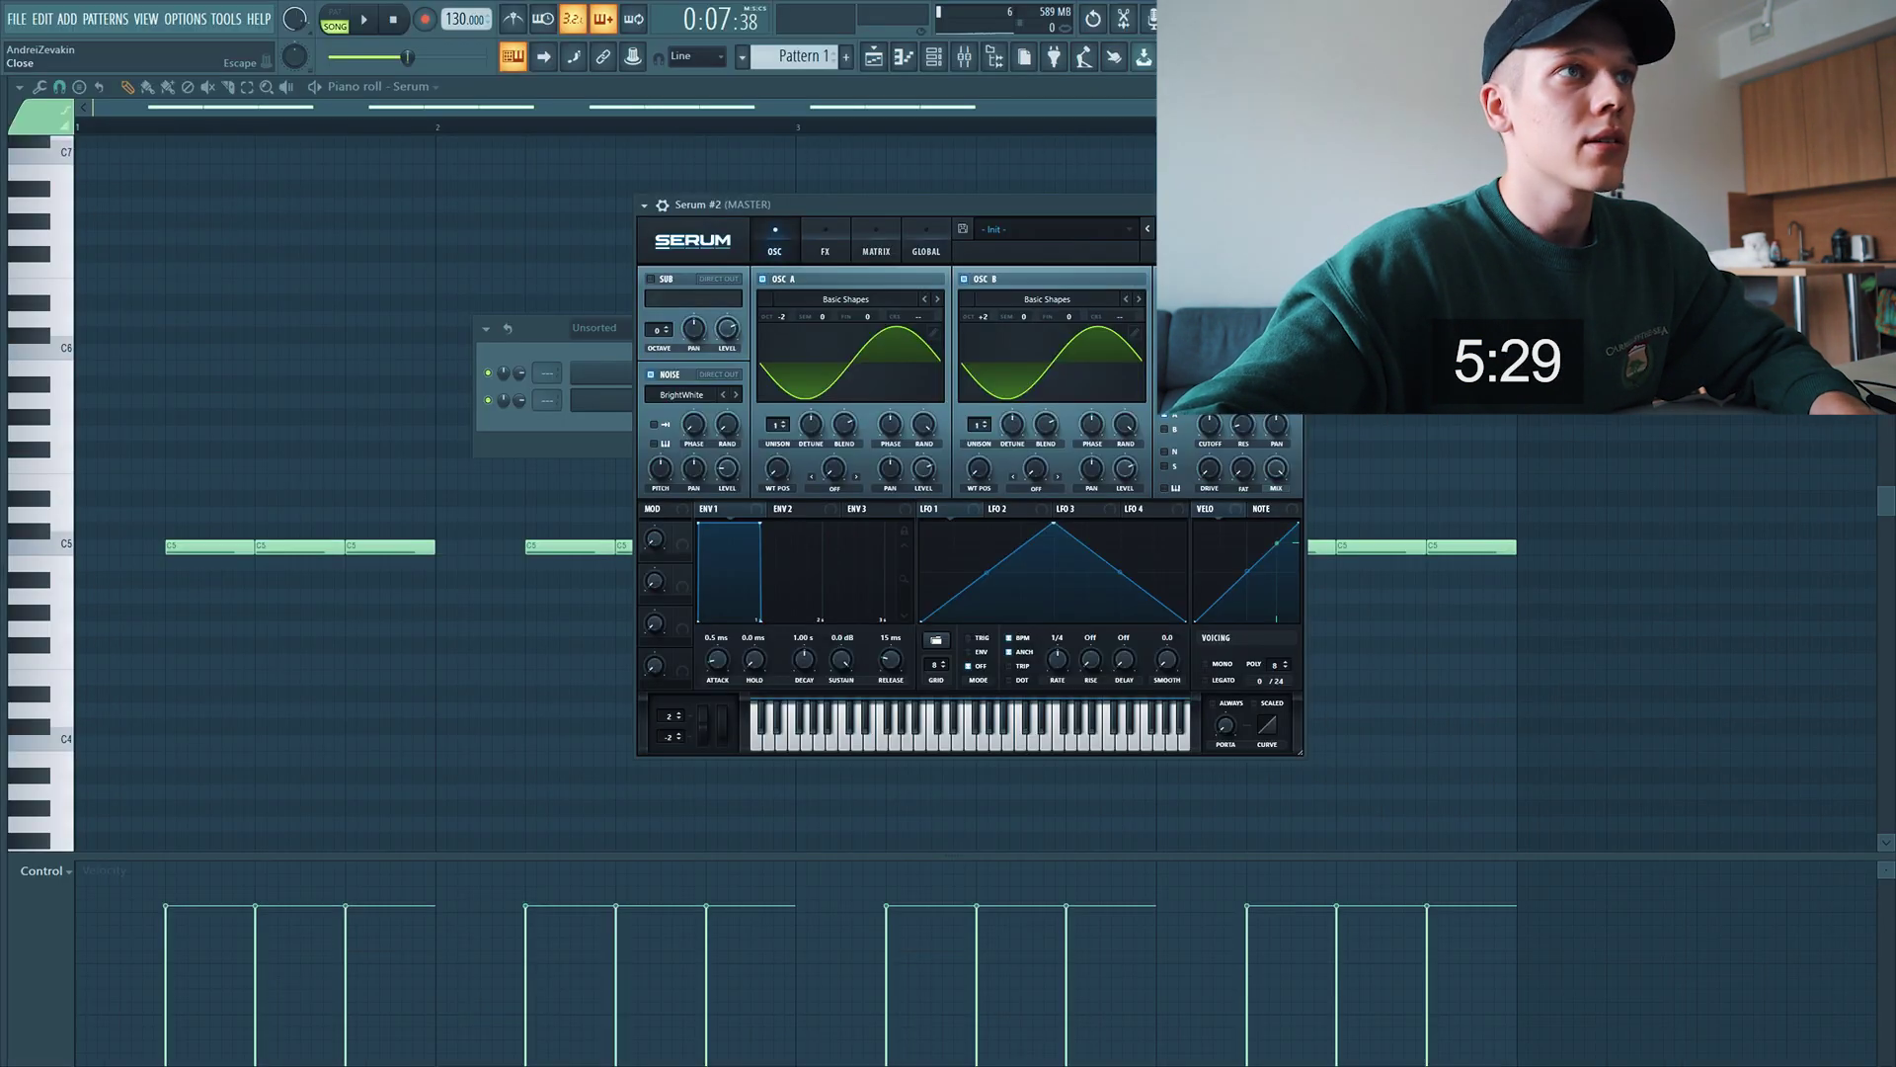
click(1109, 84)
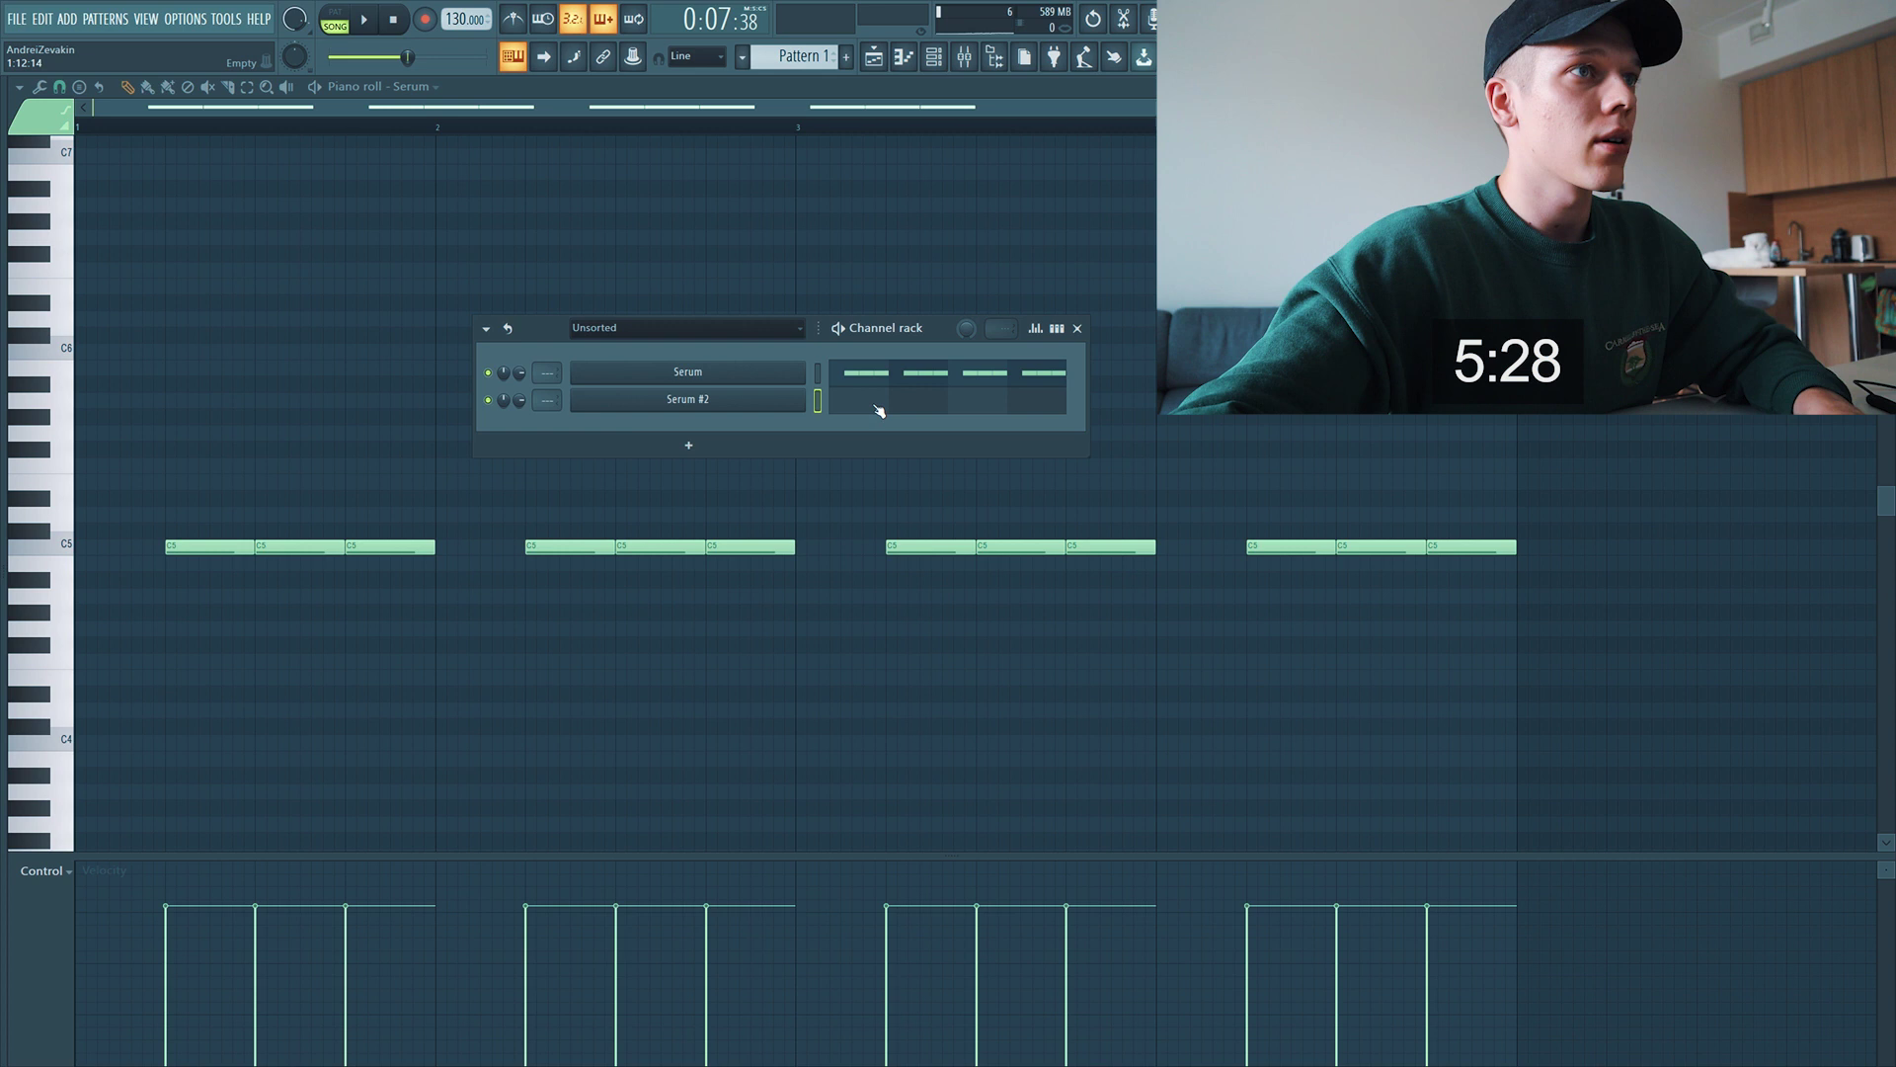
click(878, 410)
click(170, 547)
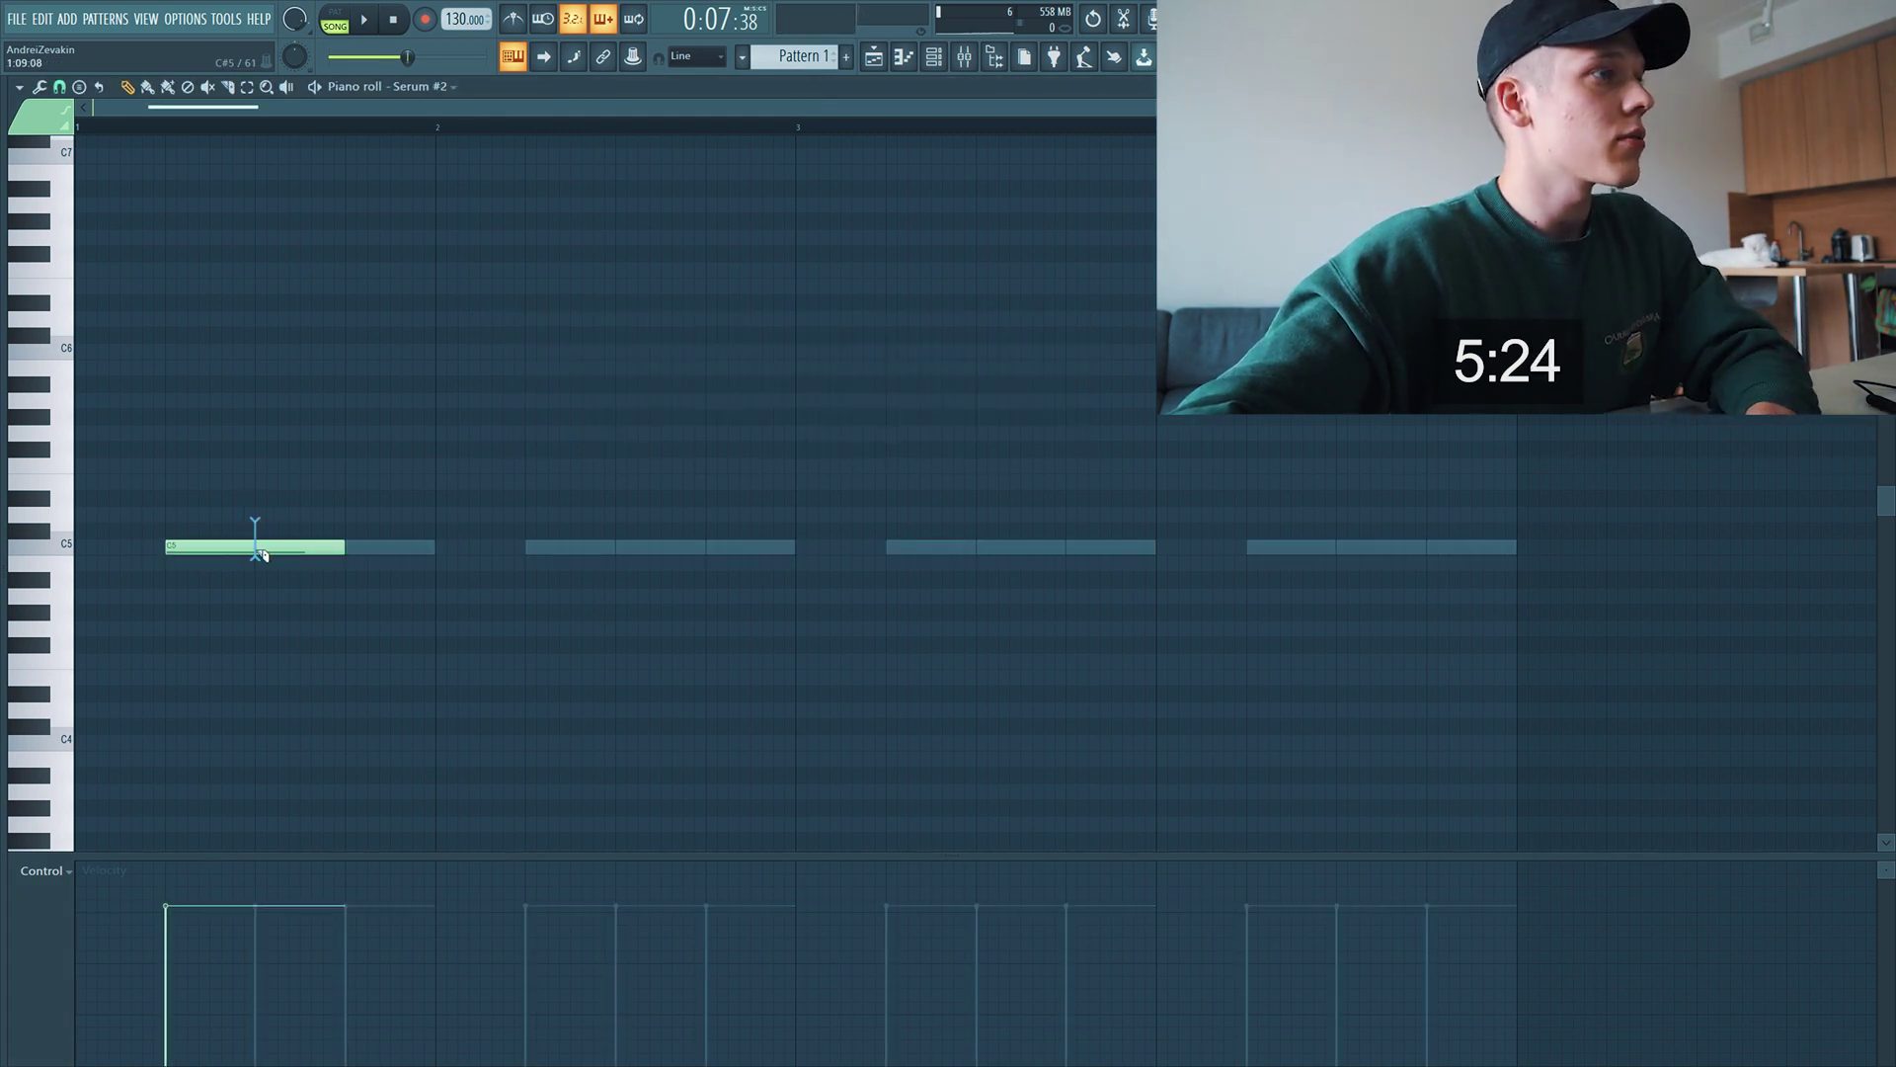
click(353, 546)
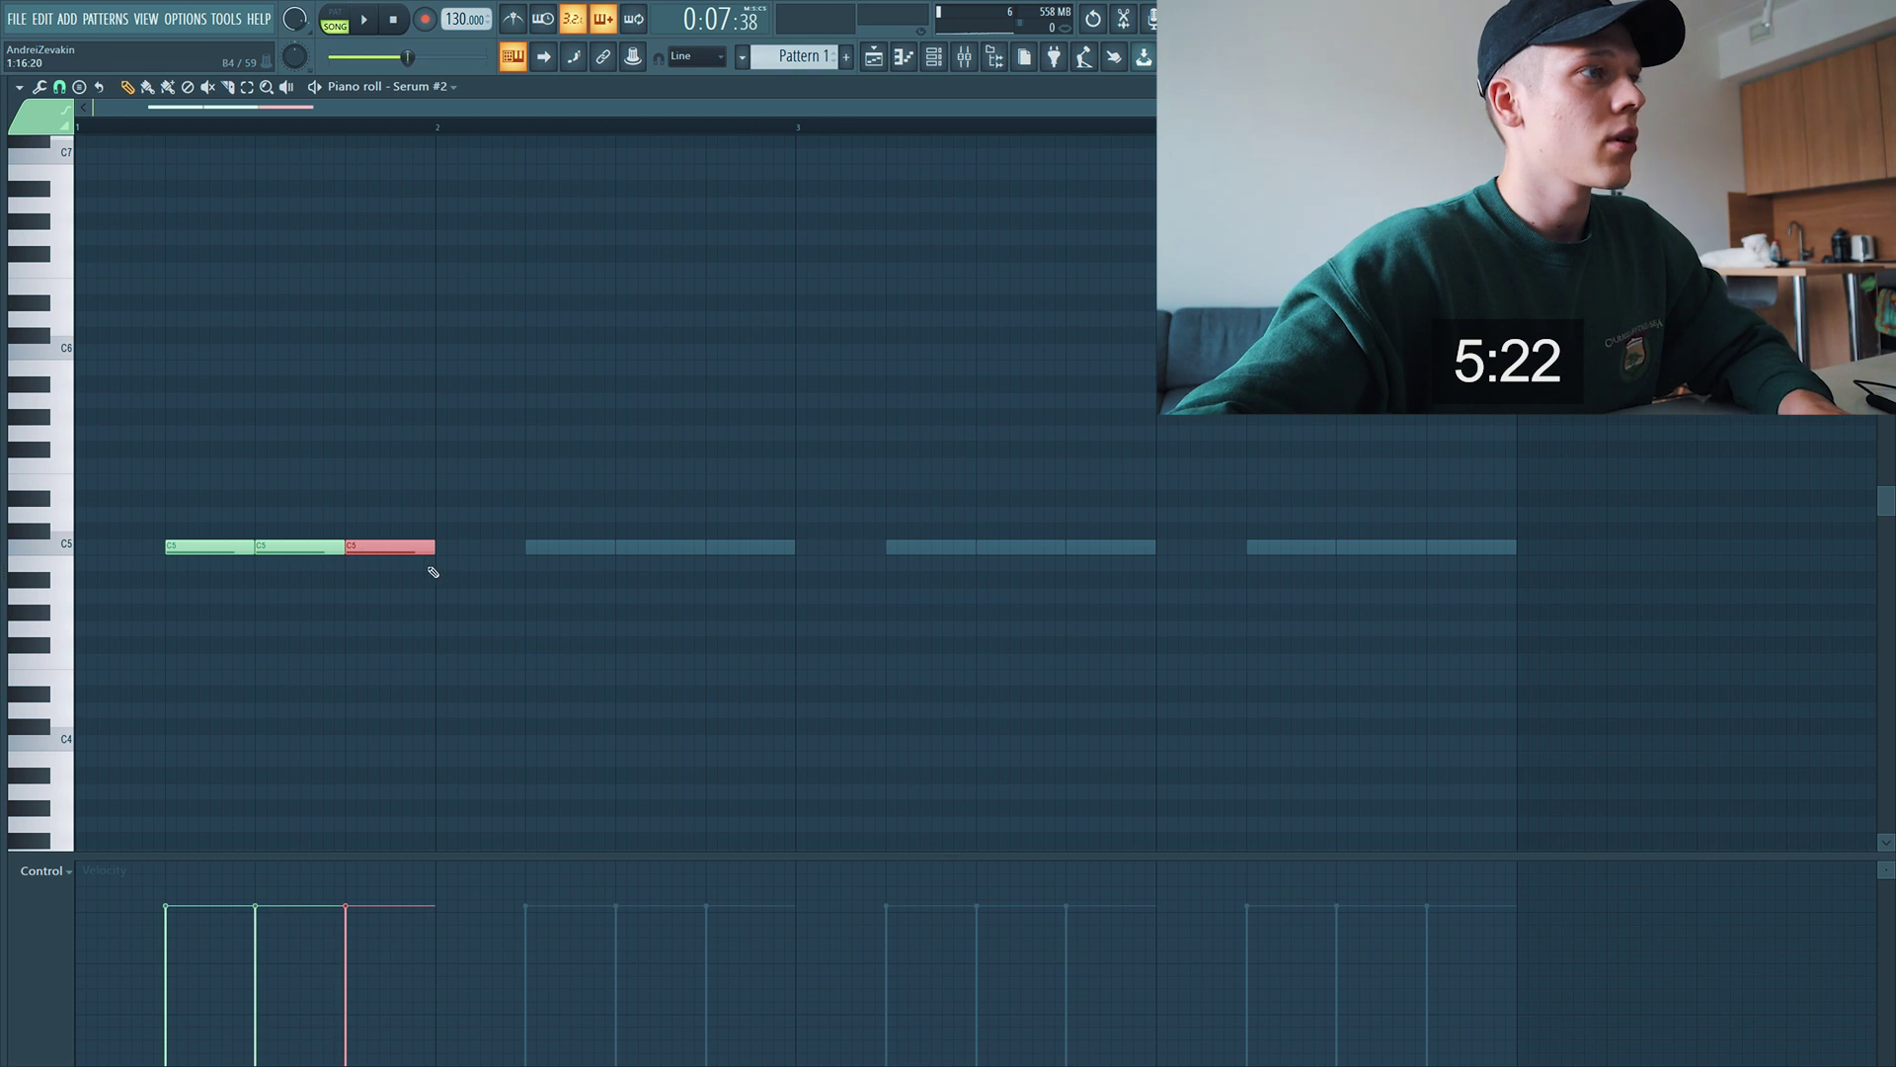
right_click(395, 547)
right_click(301, 547)
right_click(237, 547)
Copy Serum's four-bar C5 note pattern into Serum #2 and play both together
click(972, 69)
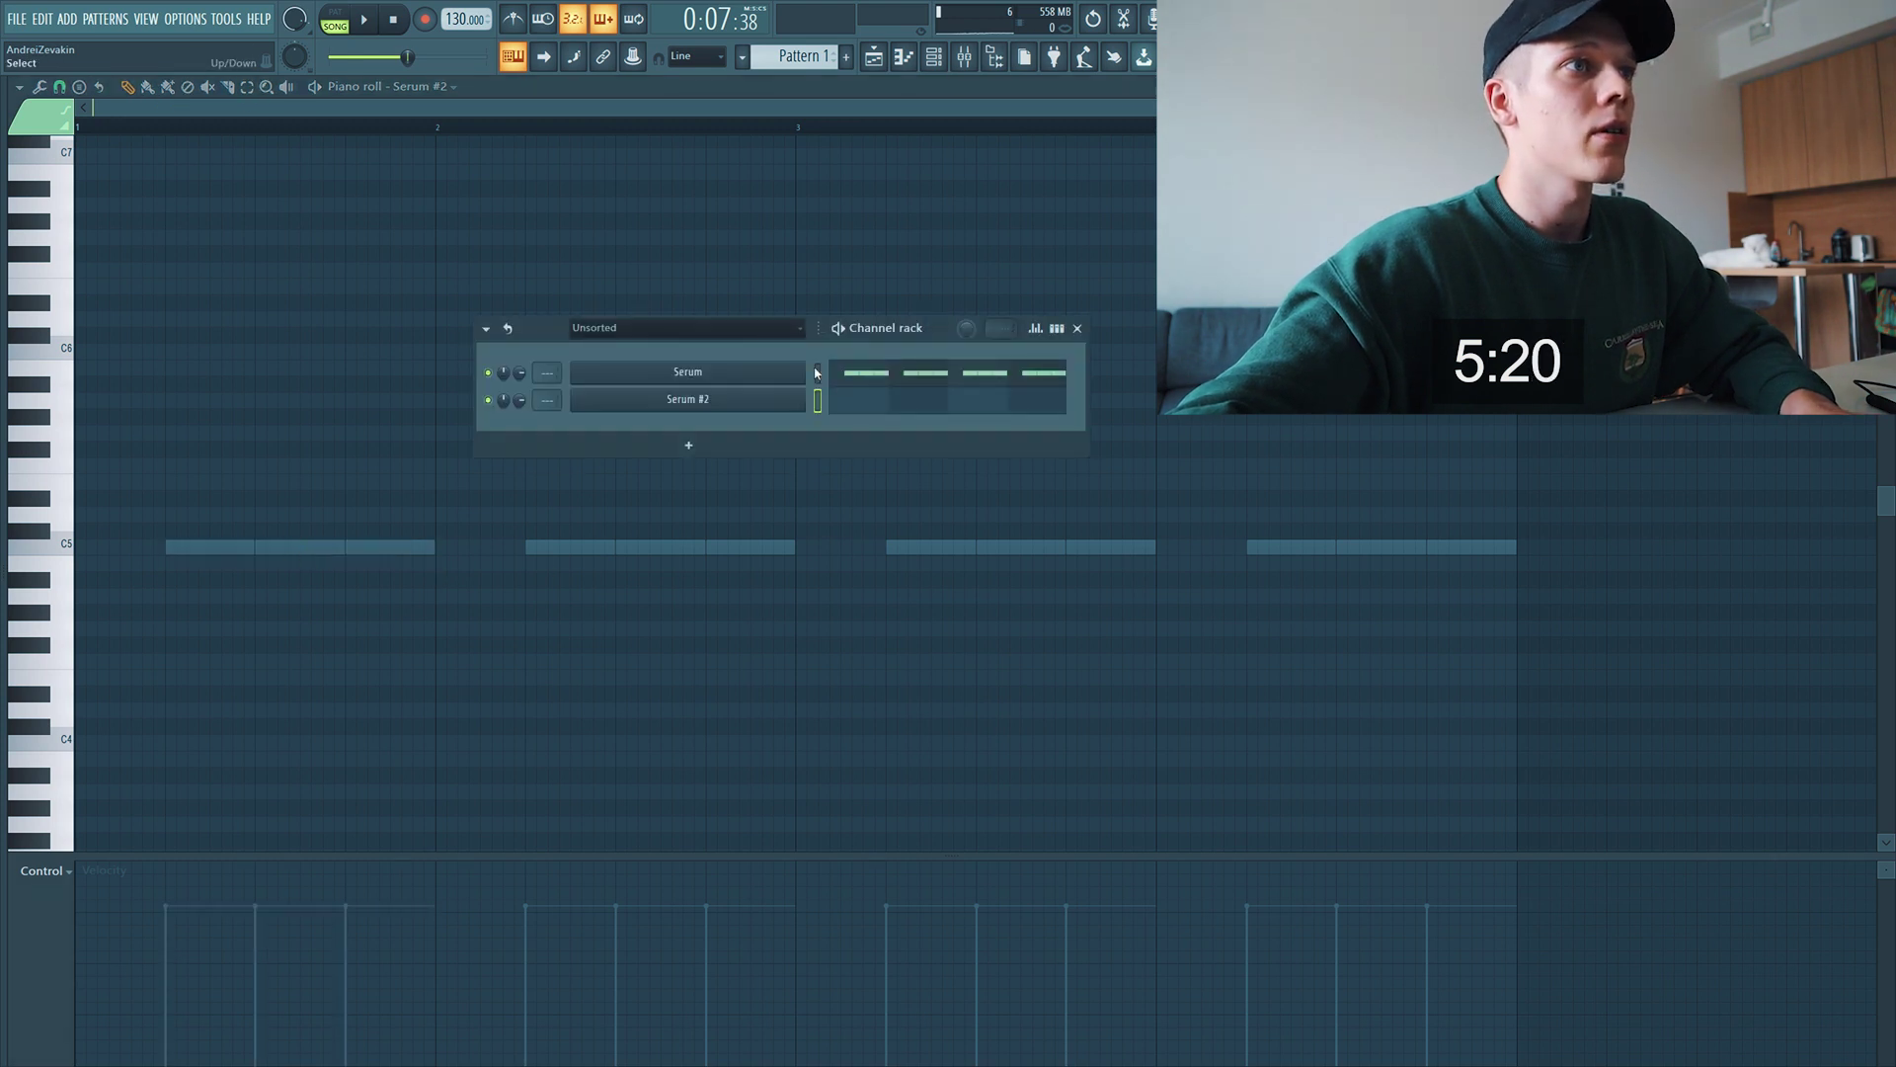
key(ctrl+v)
key(space)
key(F6)
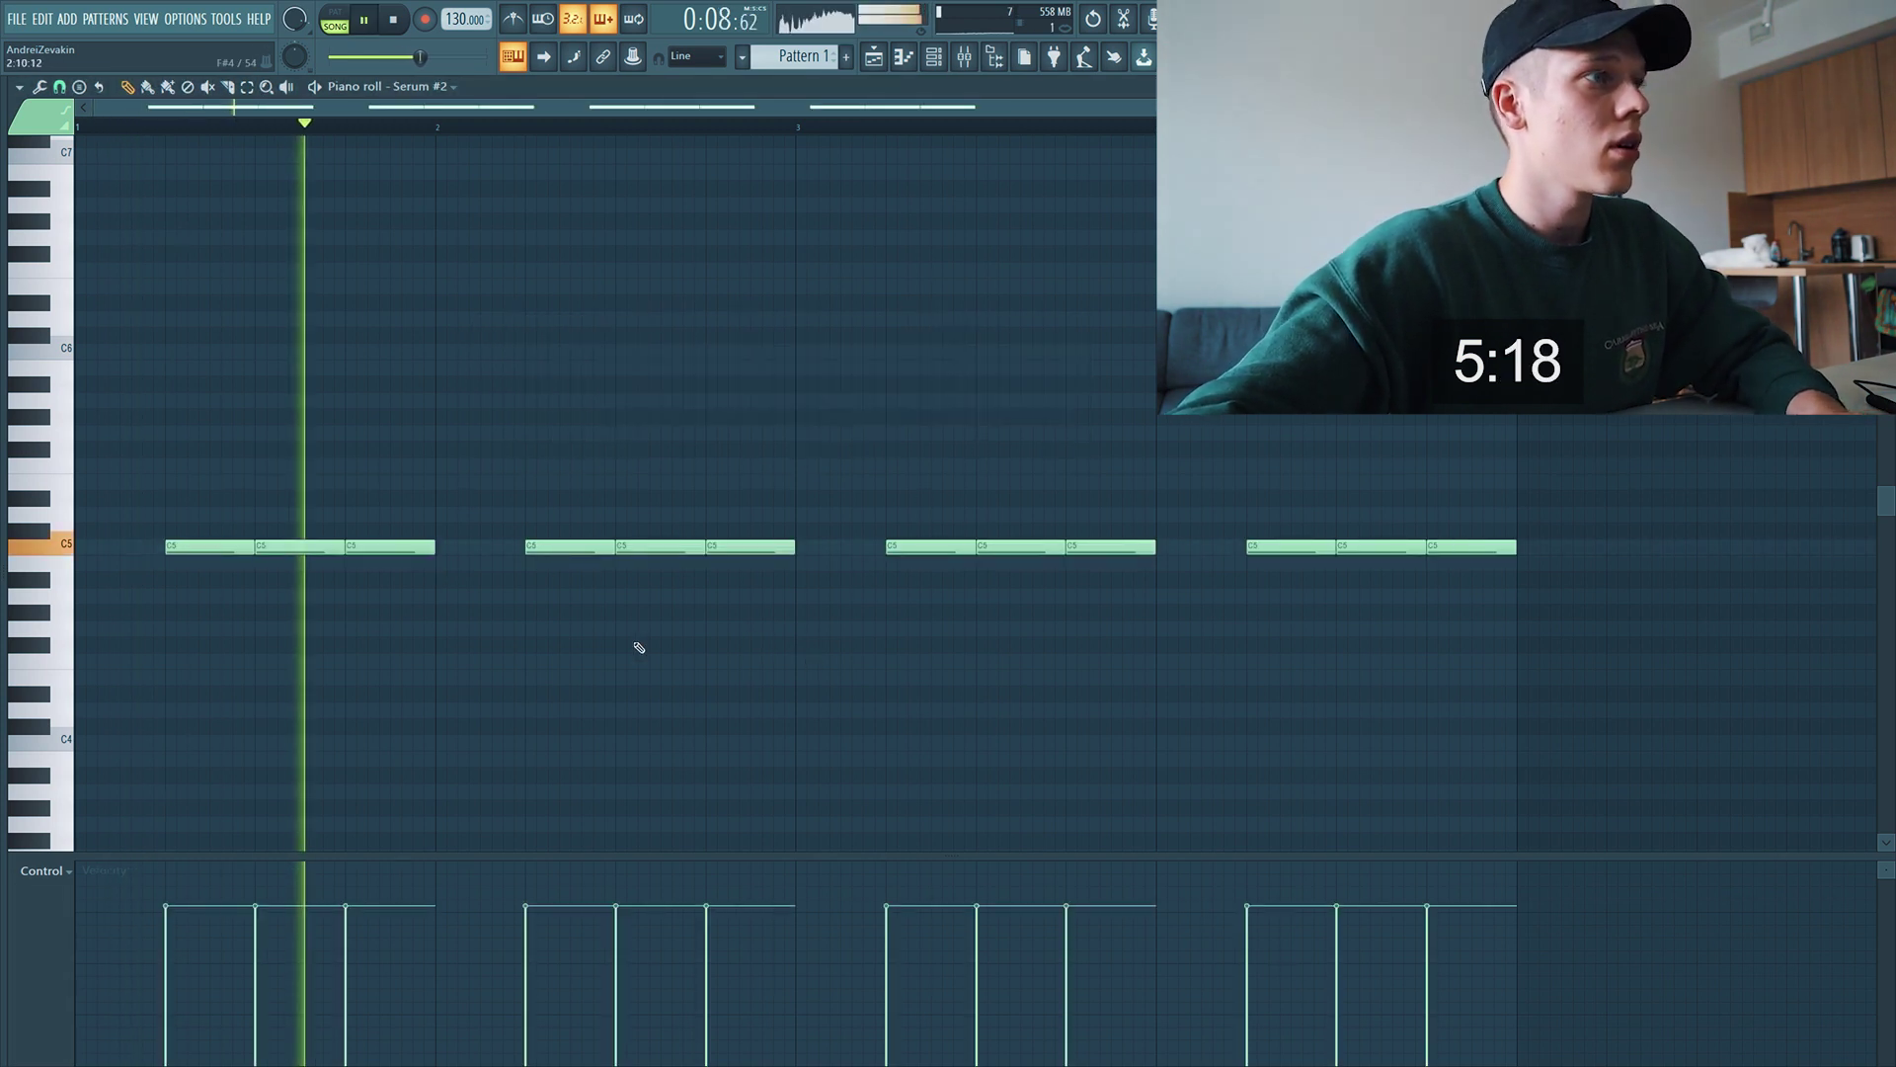
key(space)
click(933, 56)
click(830, 381)
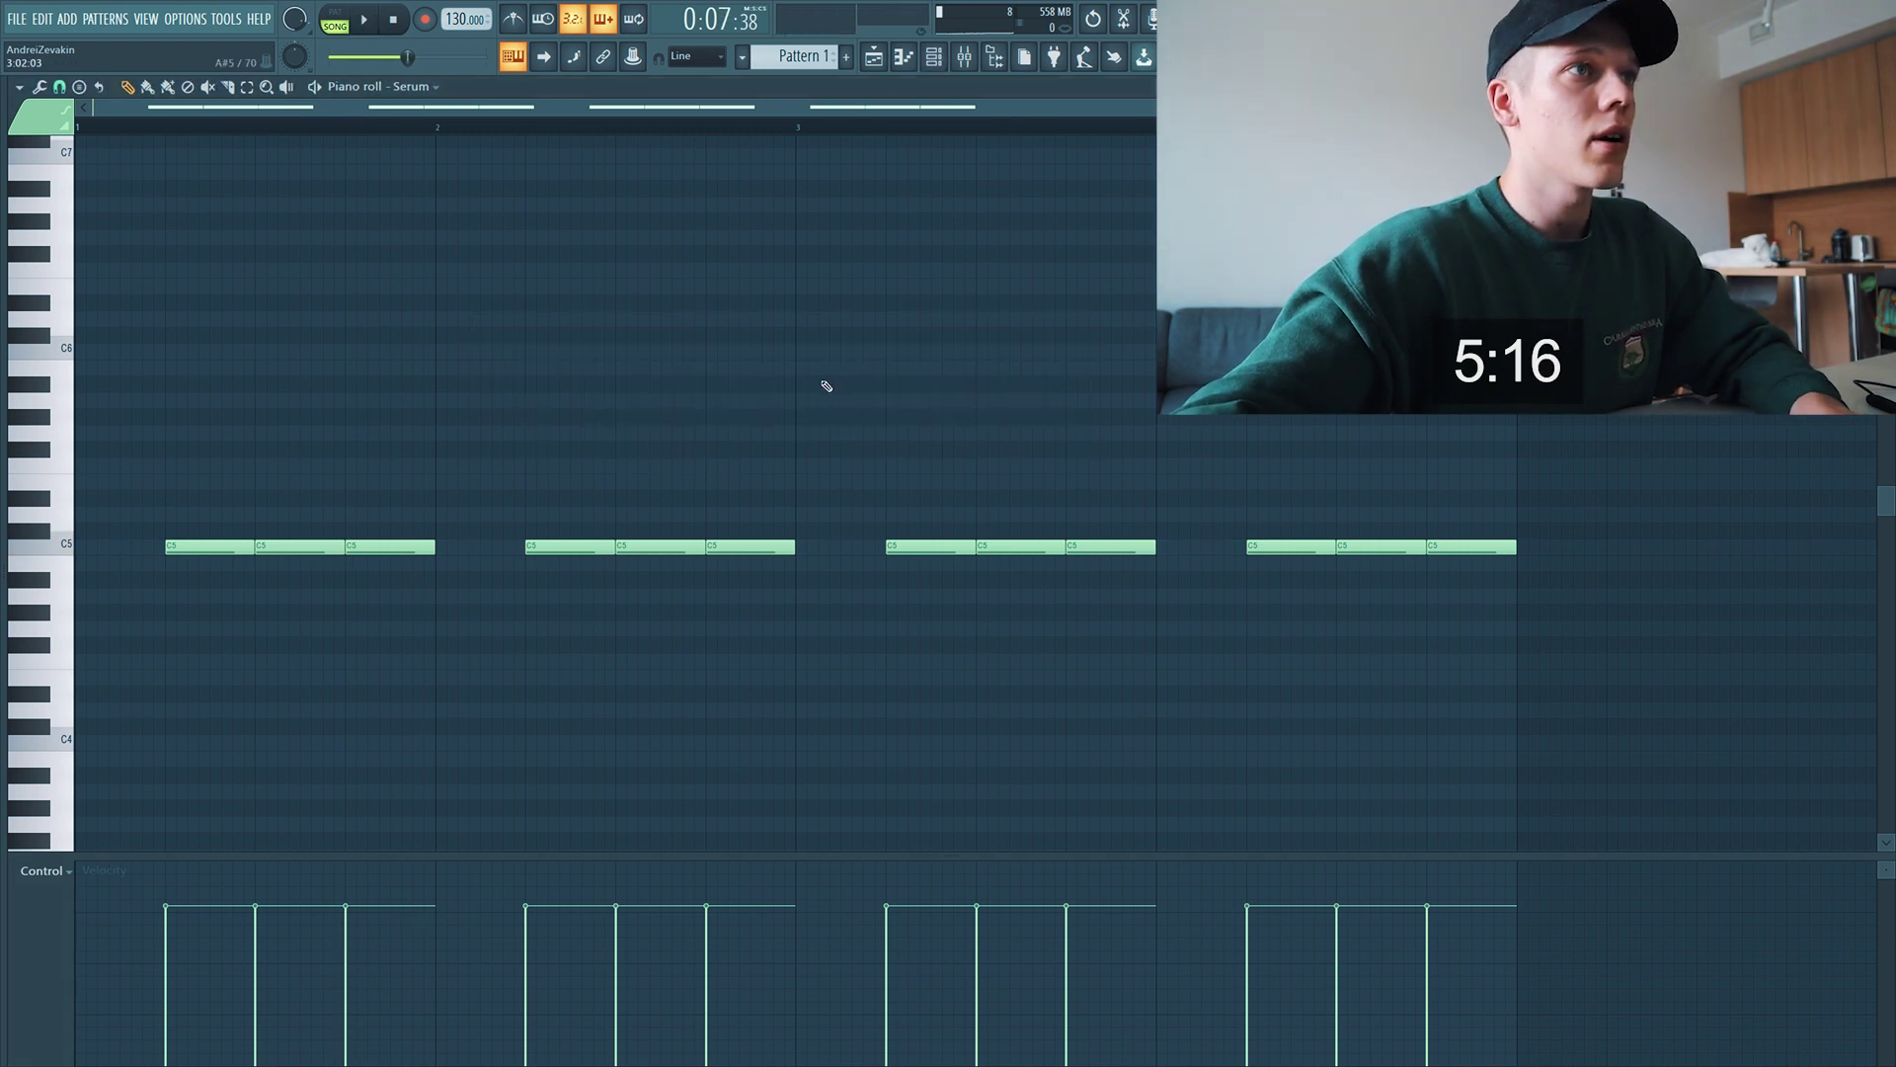
Rename the Serum channel to Sub and route it to mixer track 2
click(929, 59)
middle_click(780, 369)
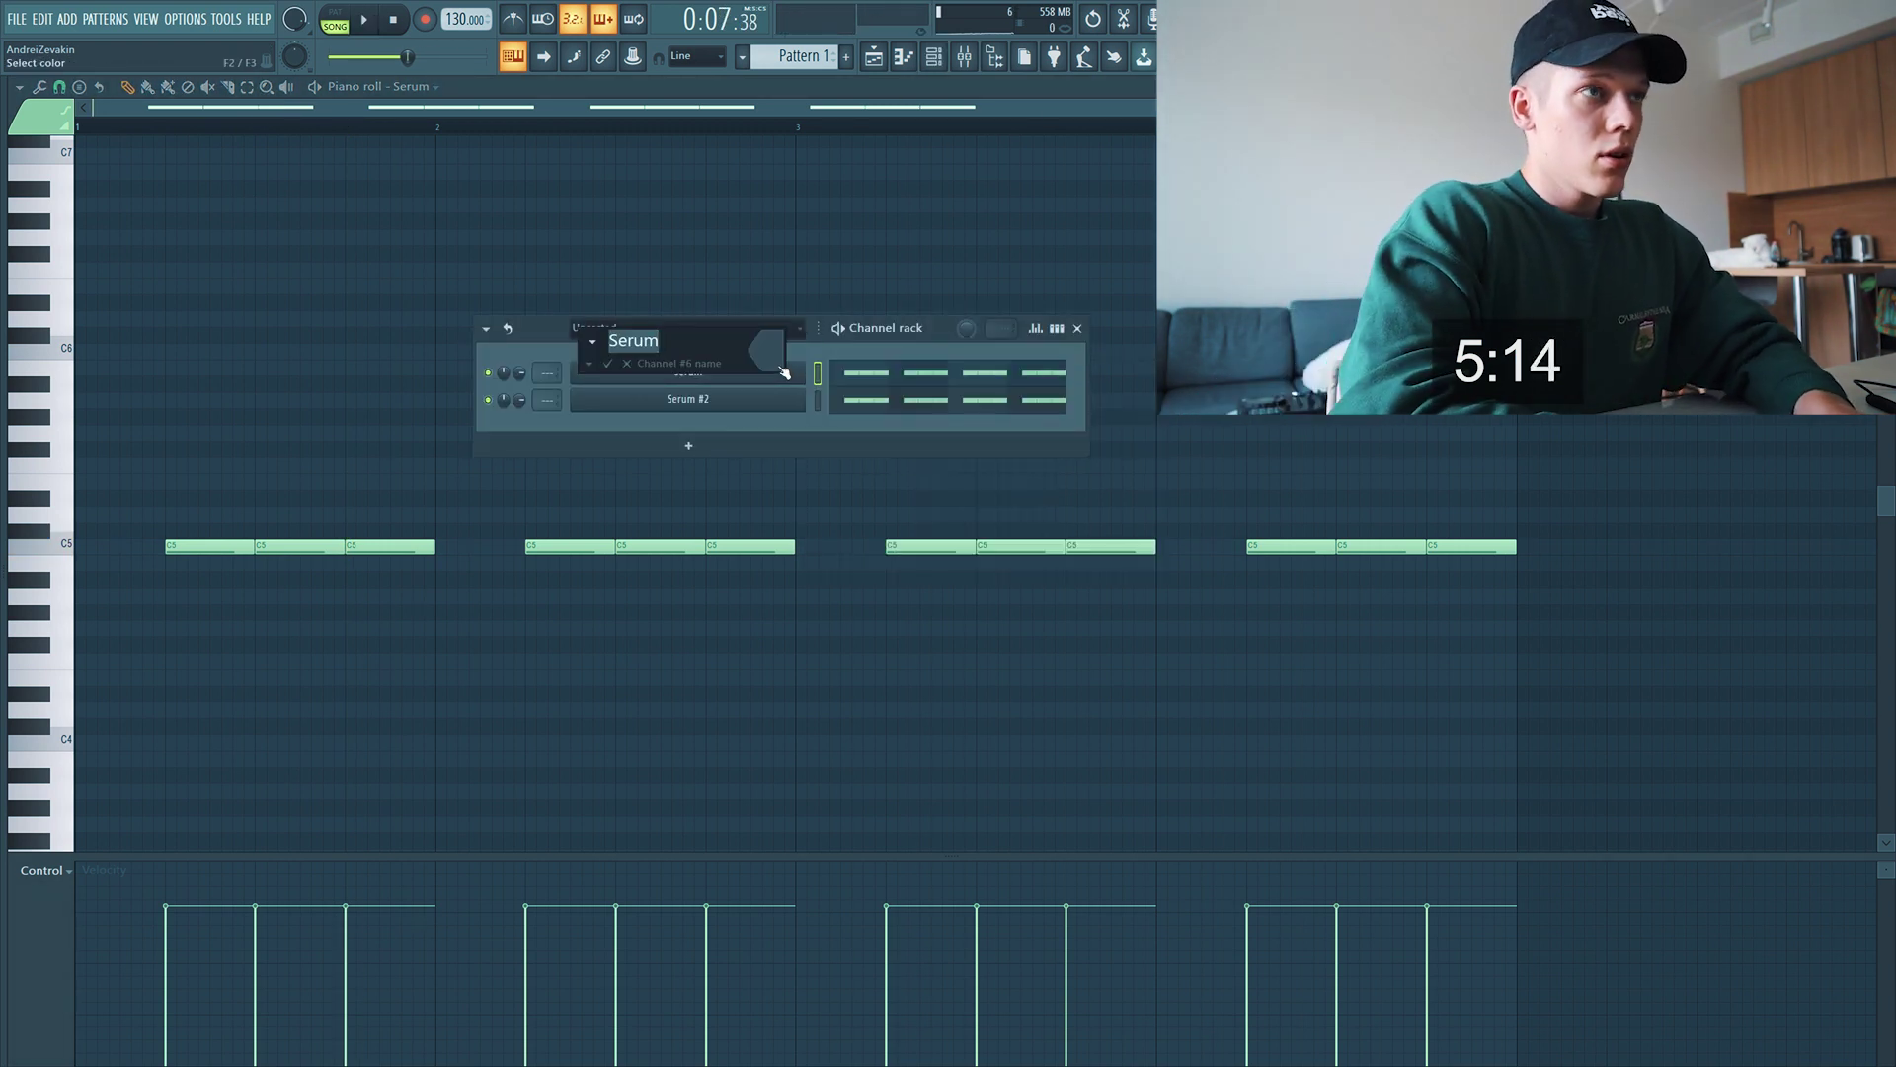
text(Sub)
key(Return)
key(ctrl+l)
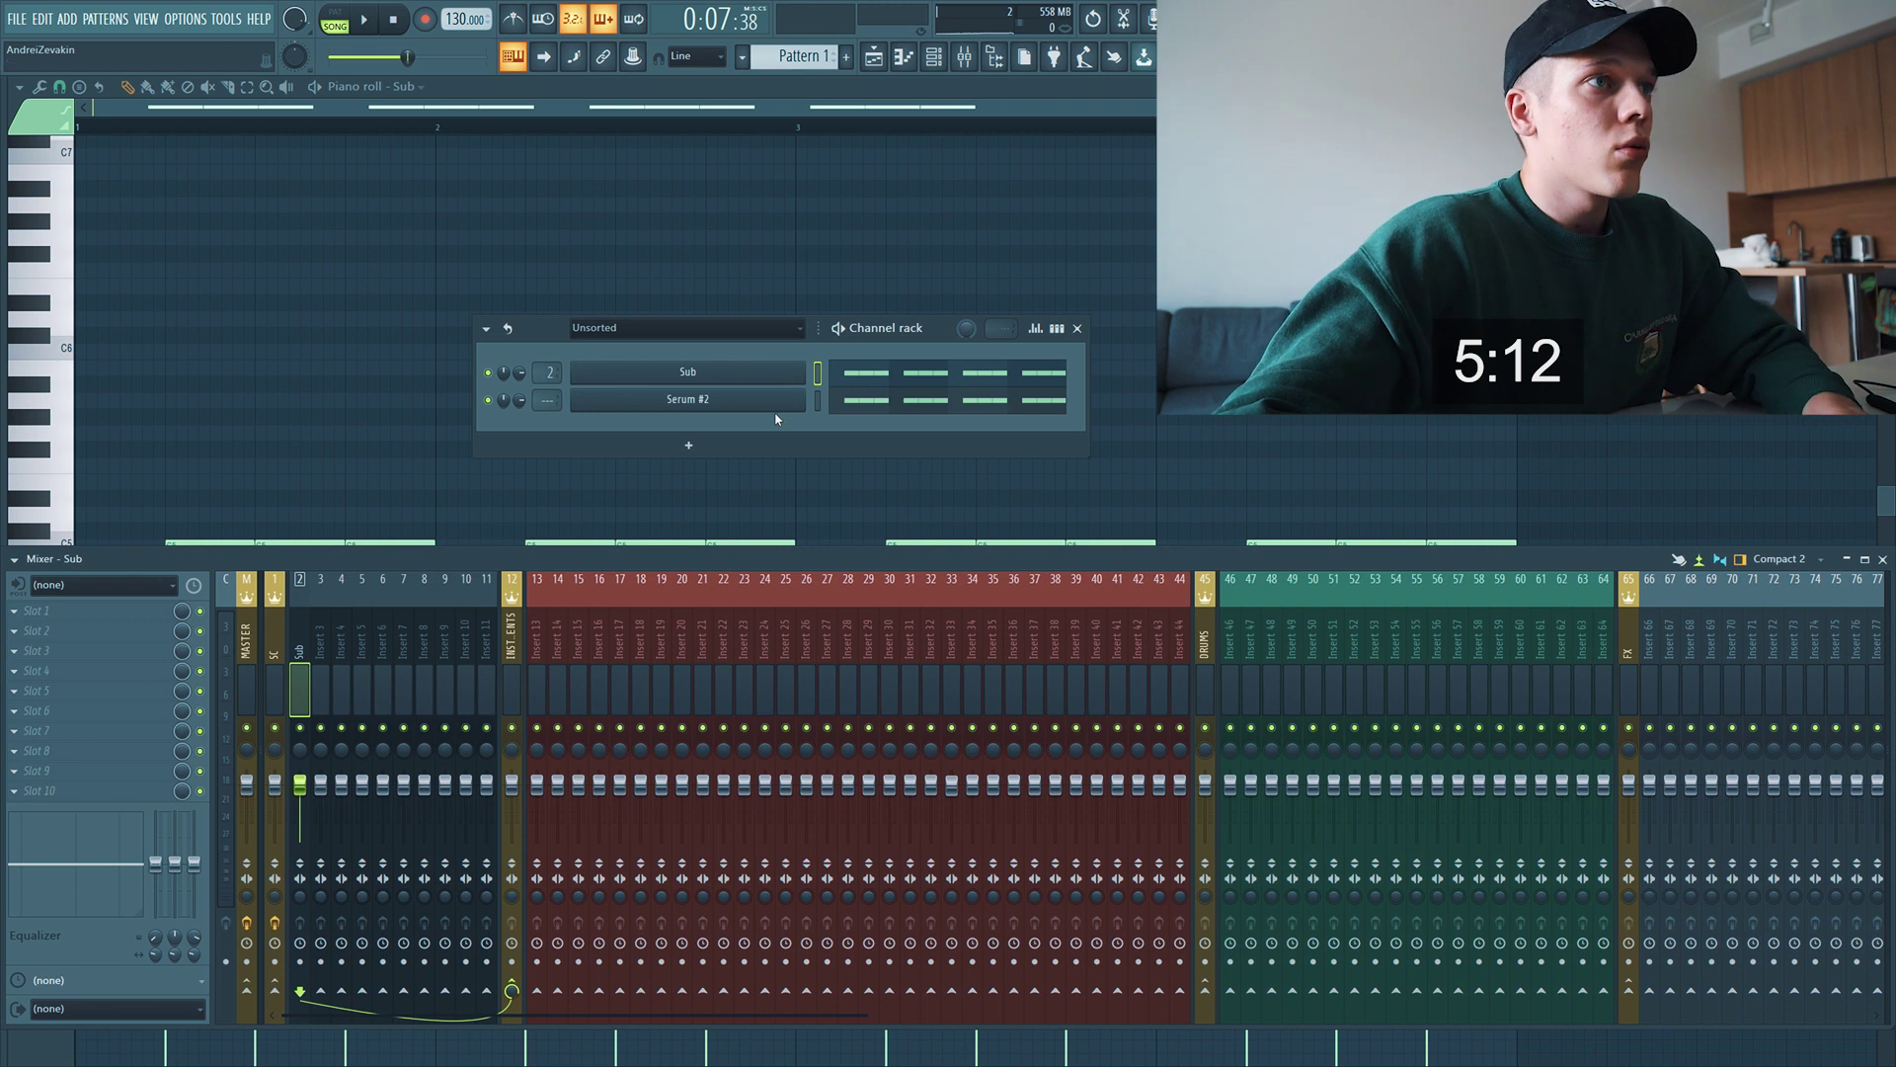
Rename the Serum #2 channel to Lead 1 and route it to mixer track 3
middle_click(775, 409)
text(Lead 1)
key(Return)
key(ctrl+l)
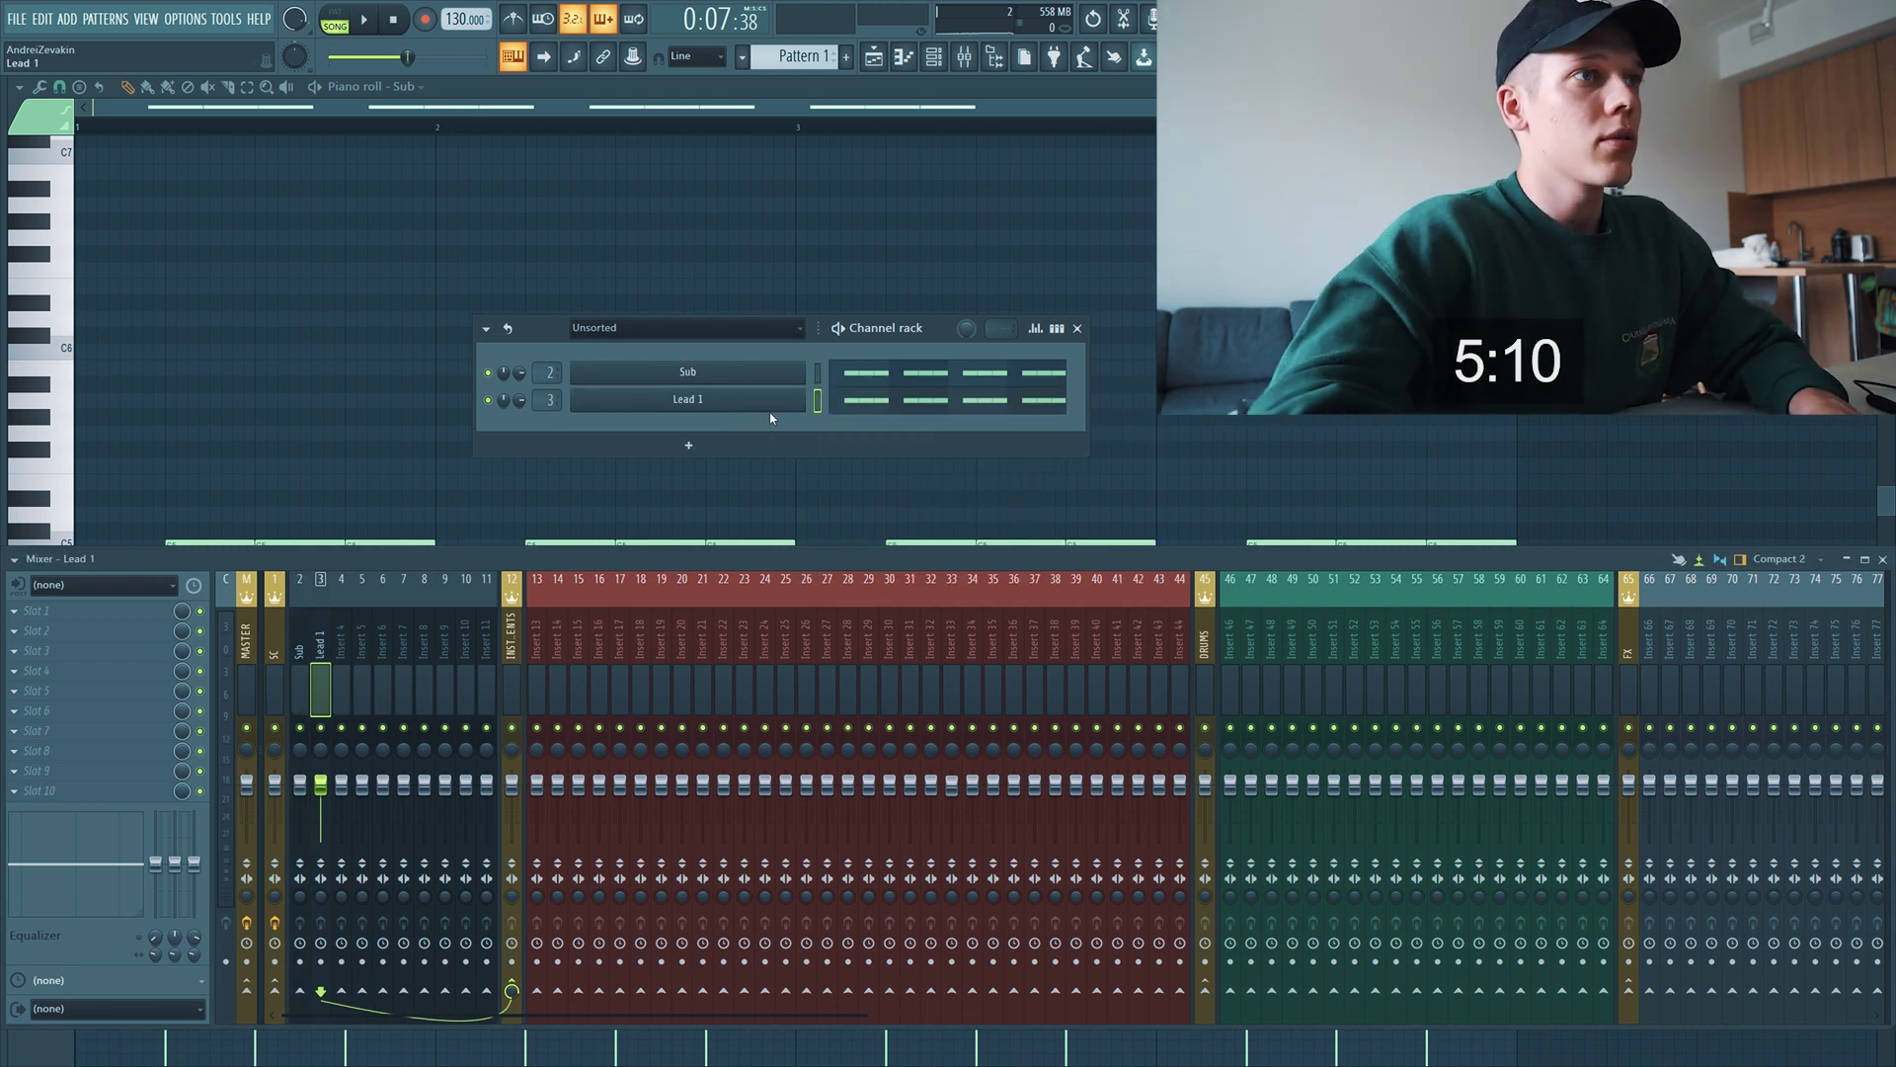
Load Kickstart in slot 5 of the INSTRUMENTS bus with the third curve shape in the first row, and close the mixer
click(505, 694)
click(30, 691)
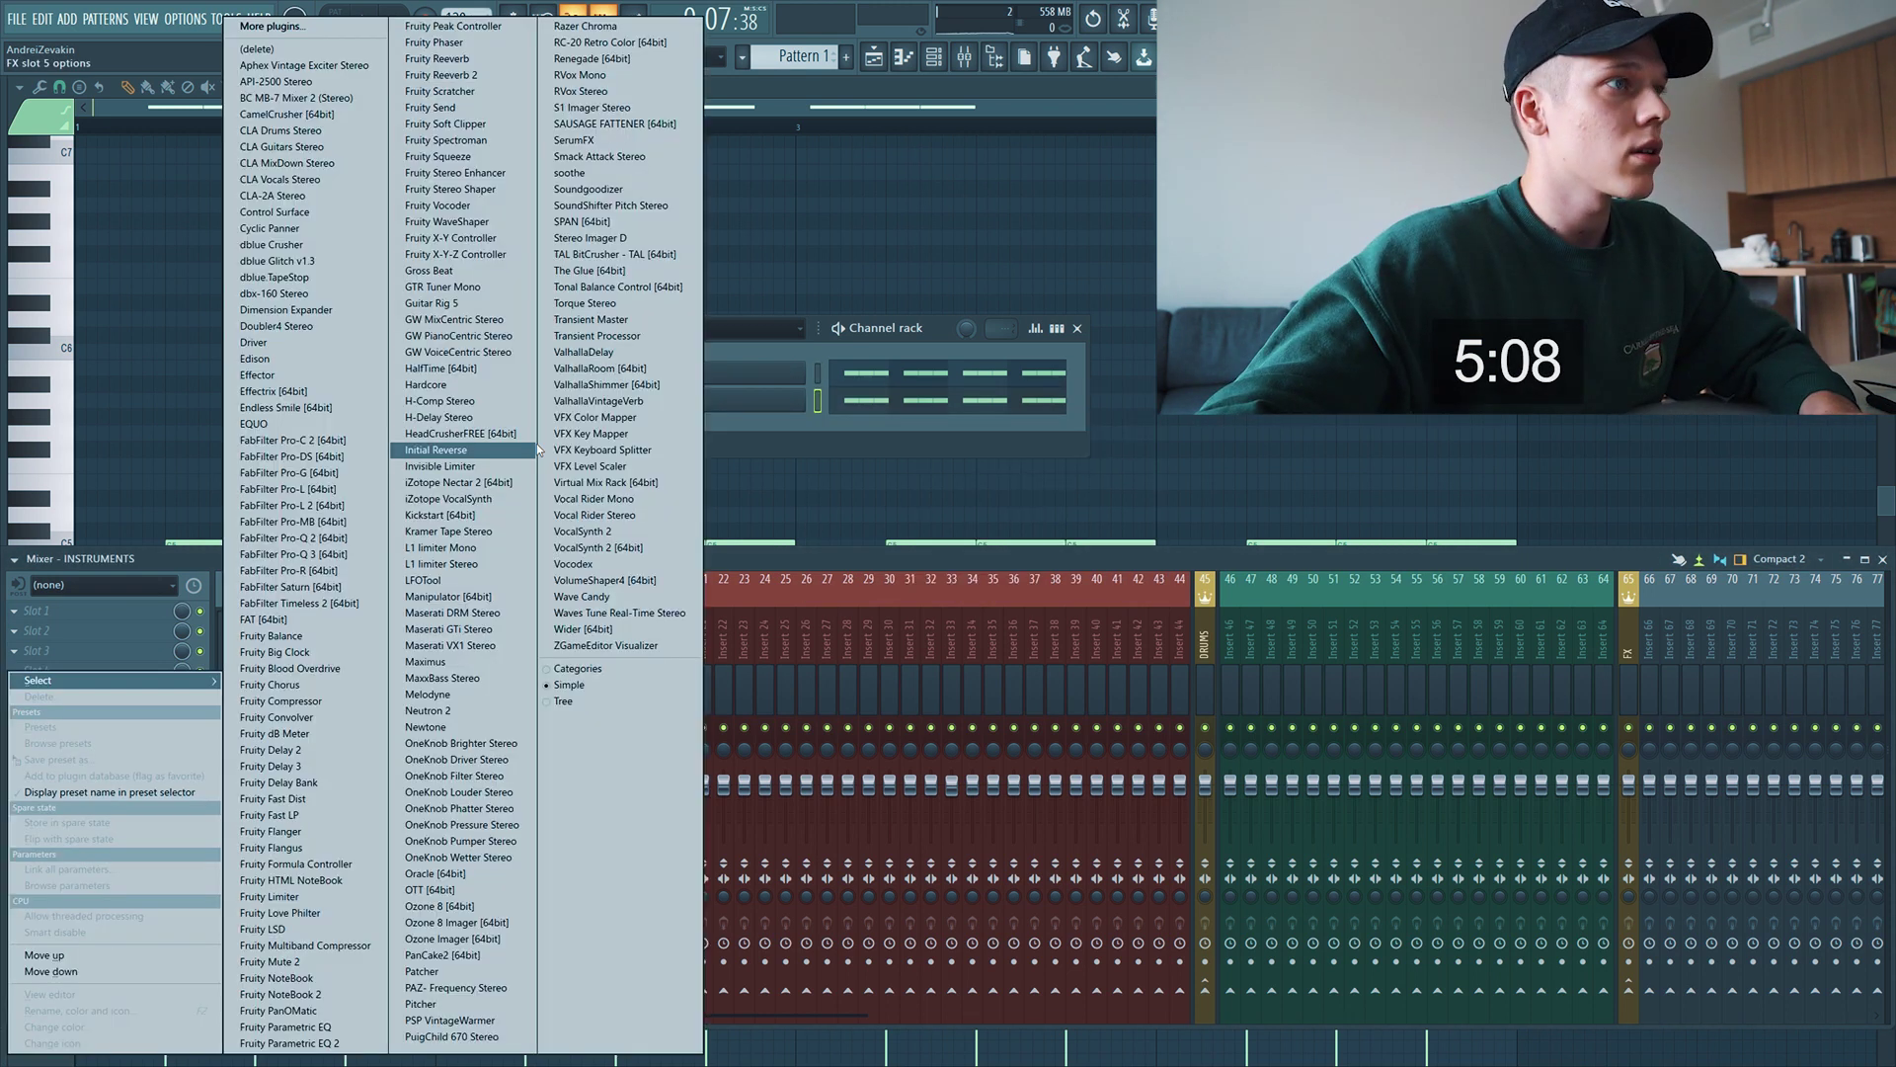
click(469, 517)
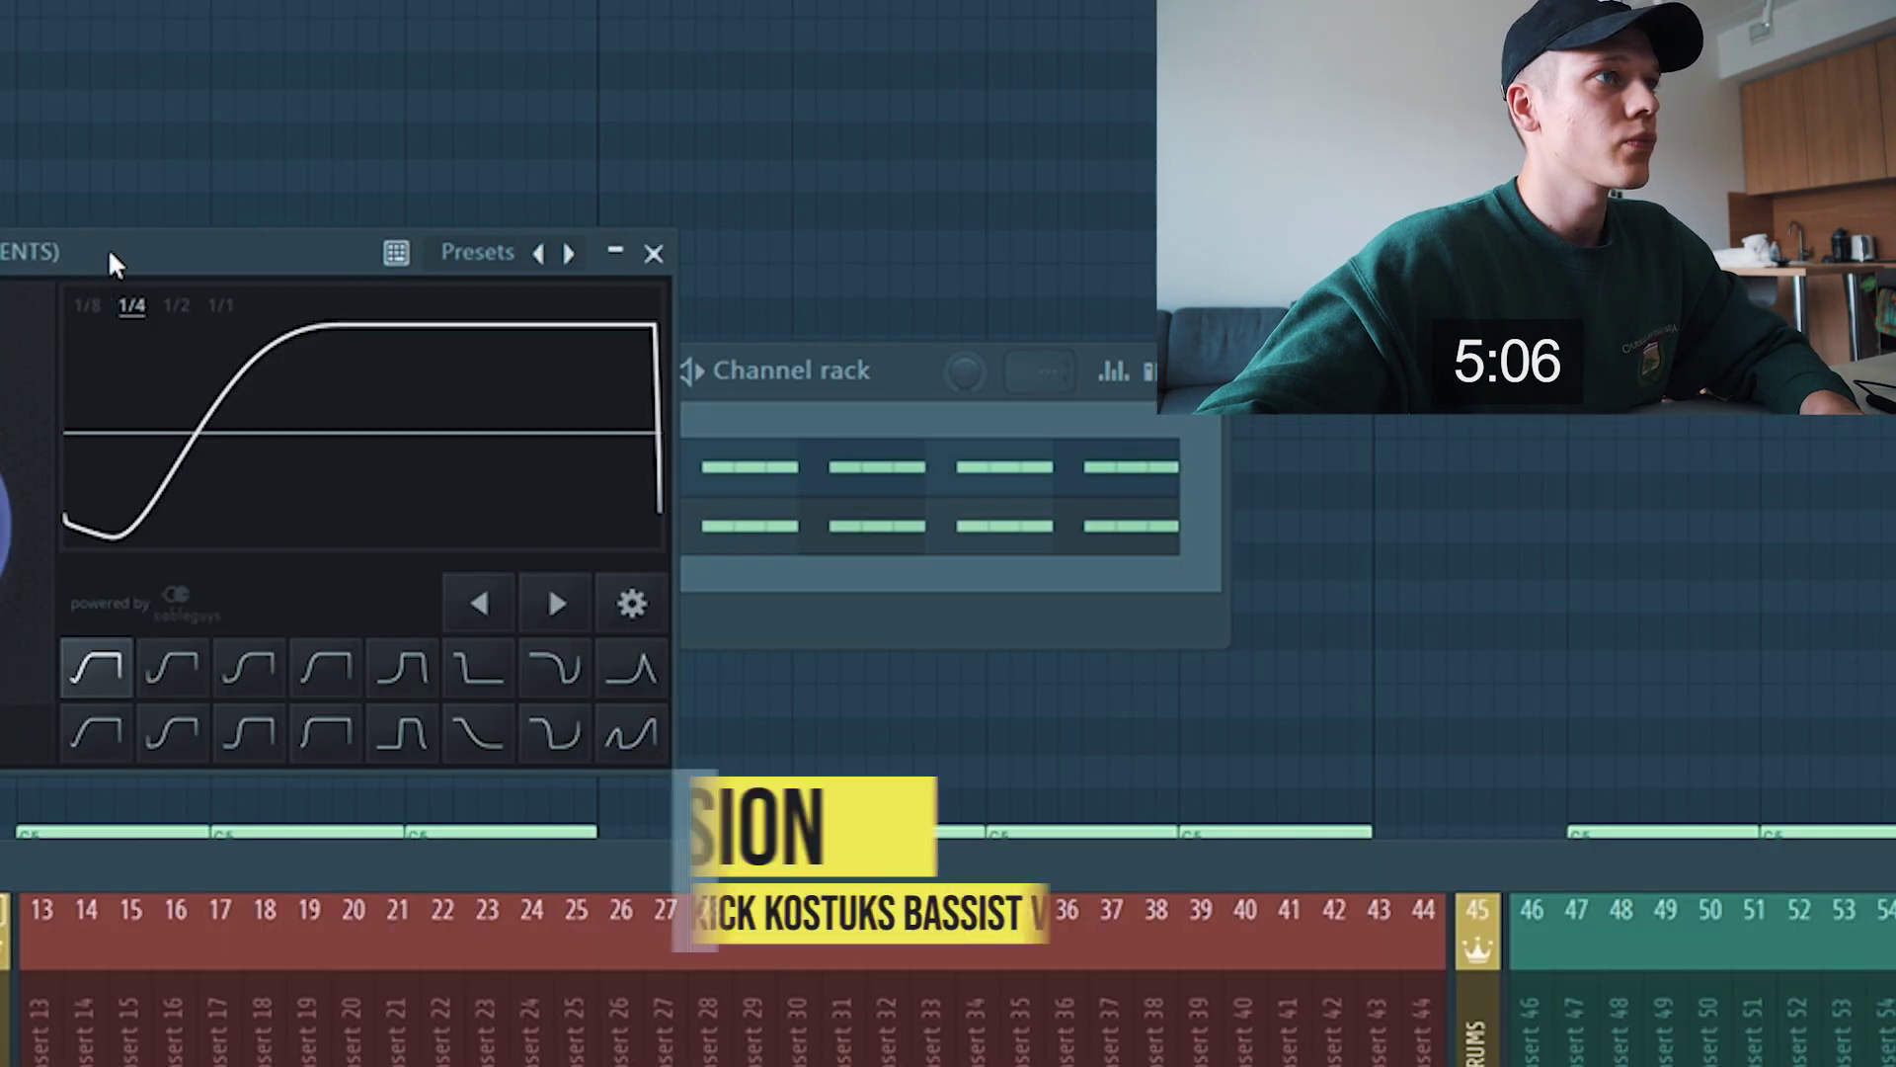
click(658, 559)
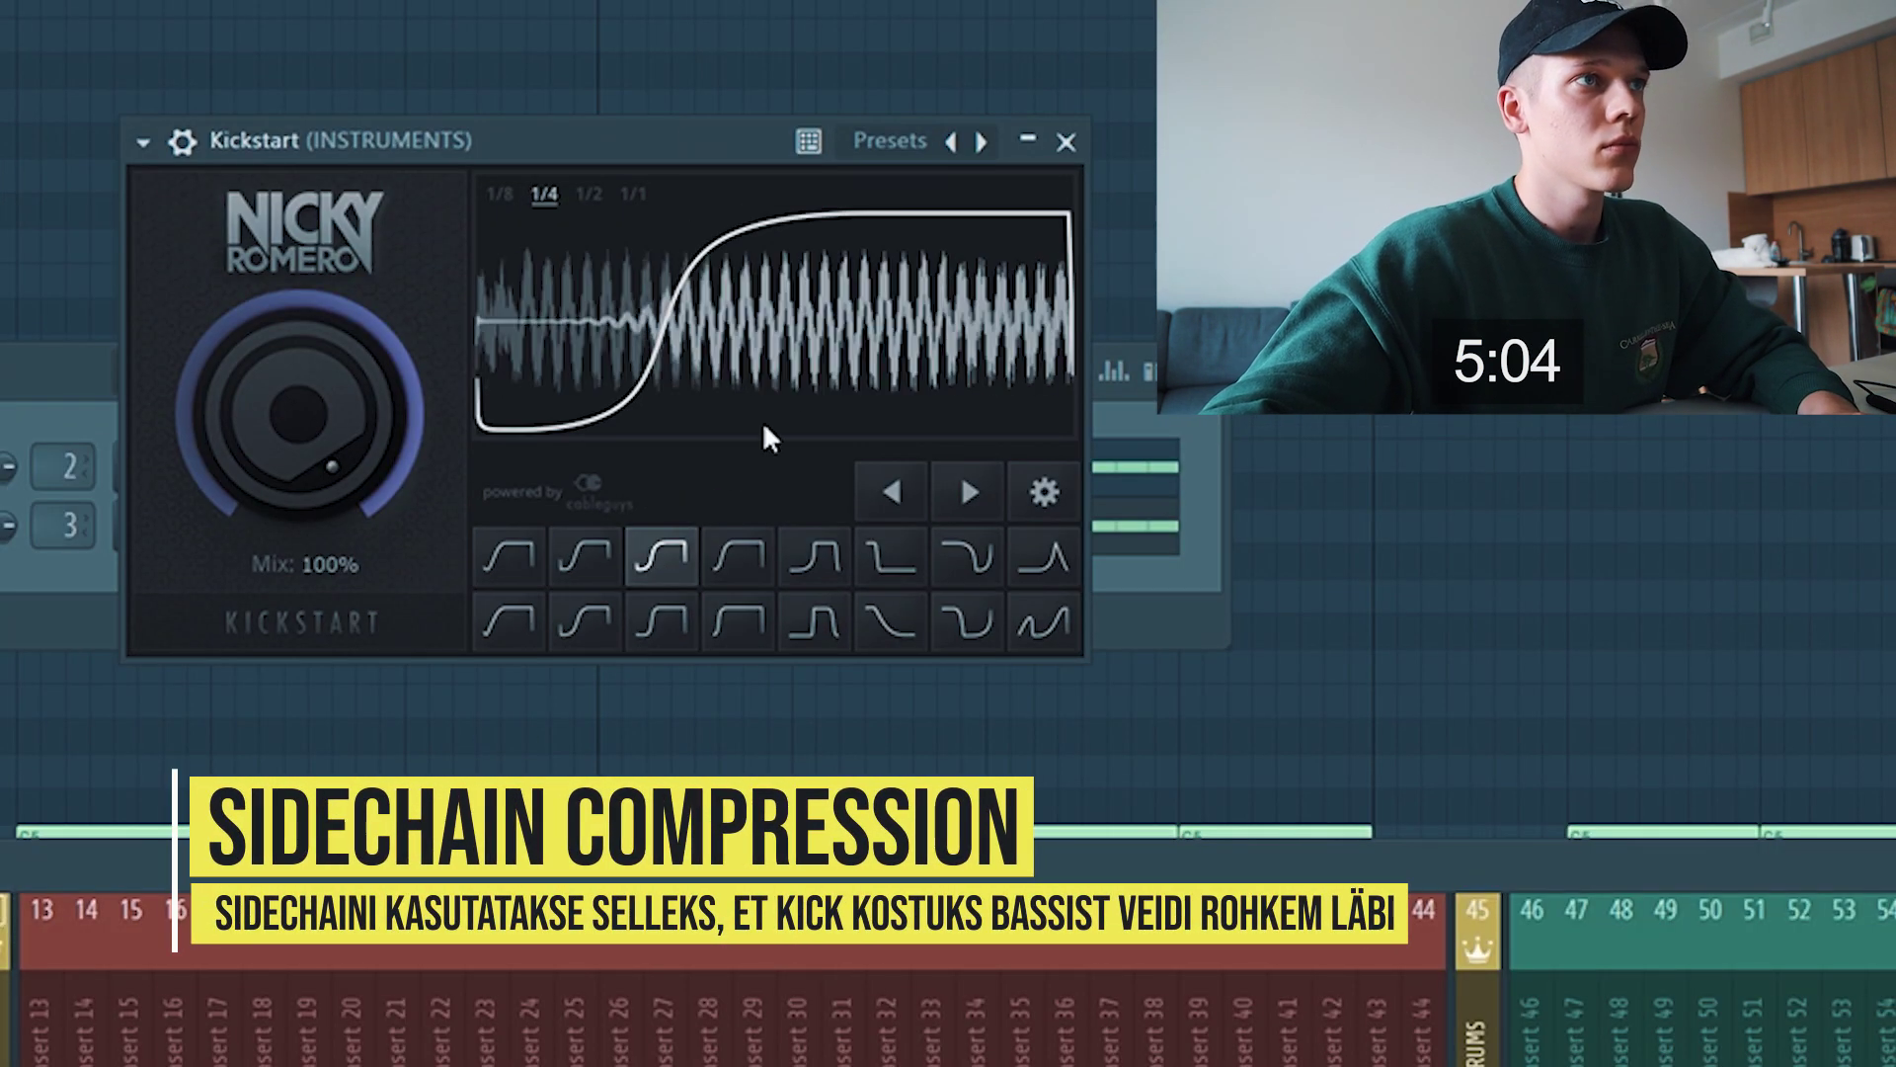
click(1066, 141)
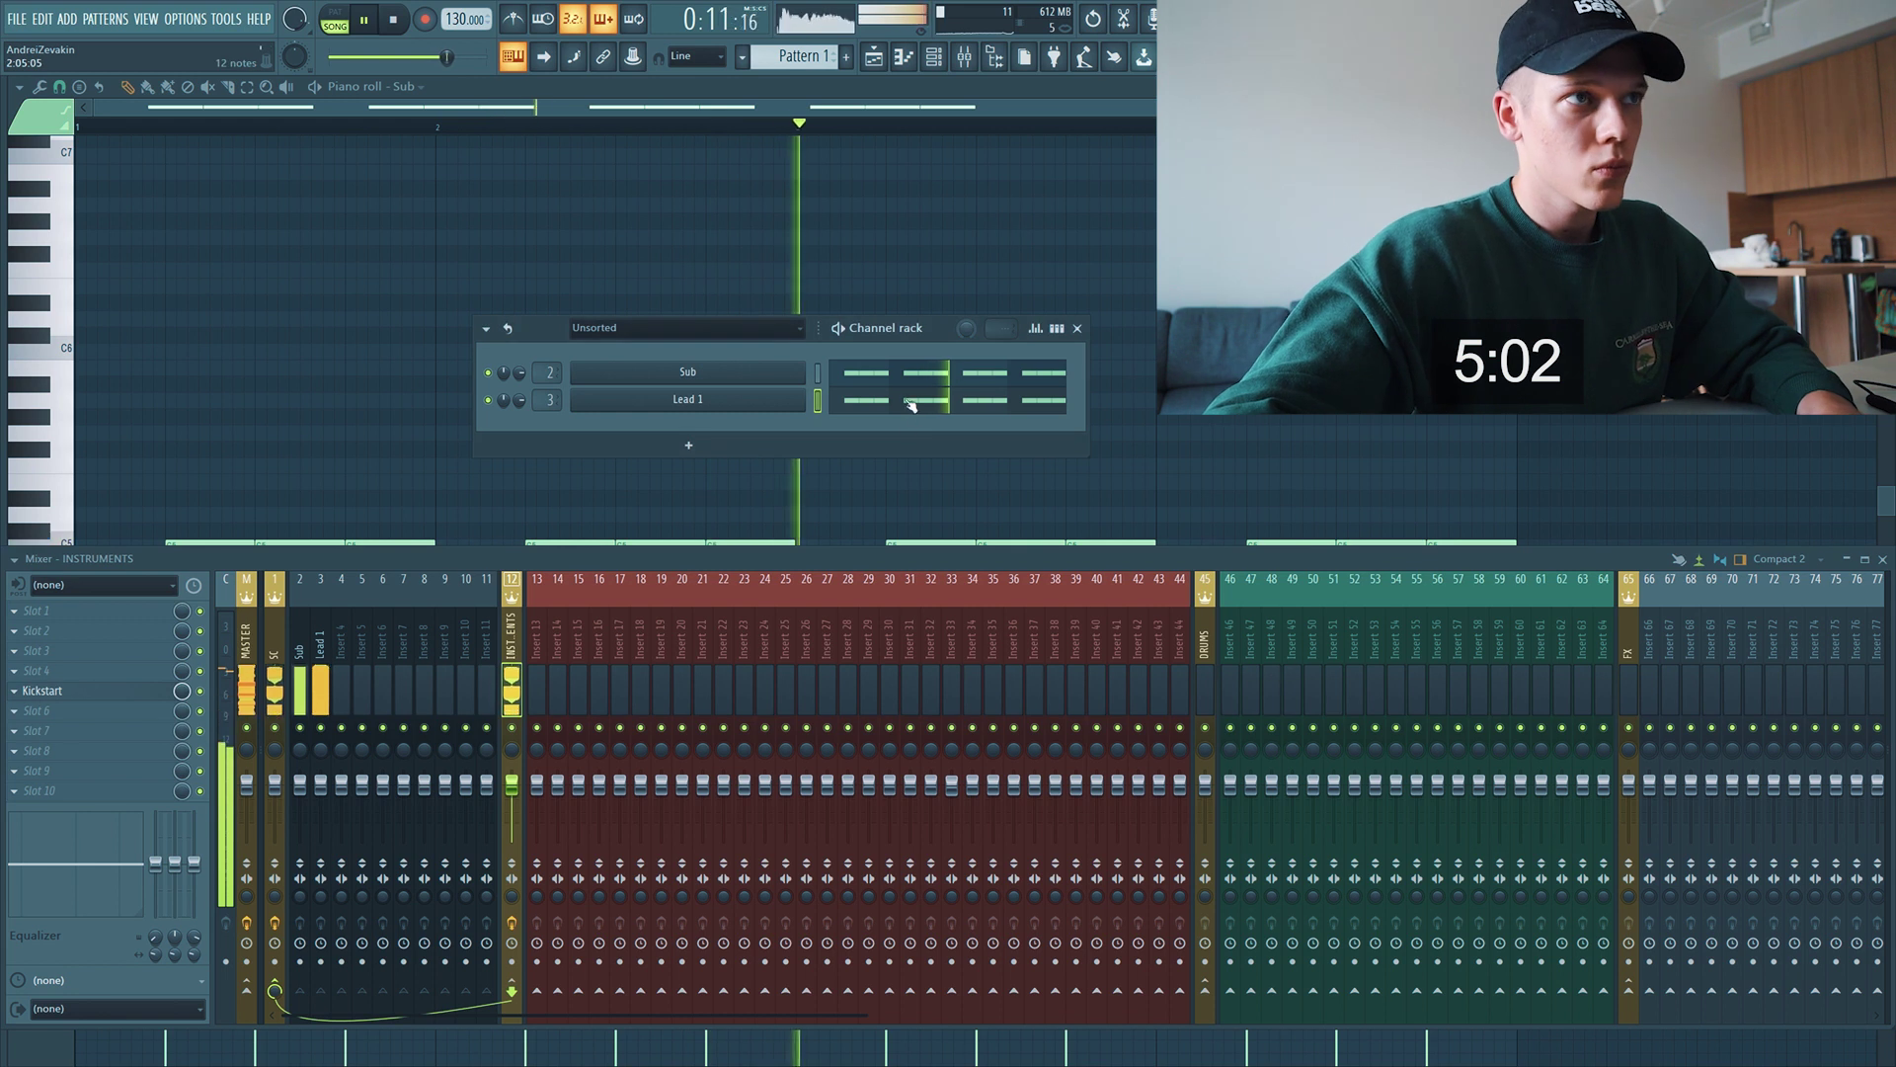
click(1883, 560)
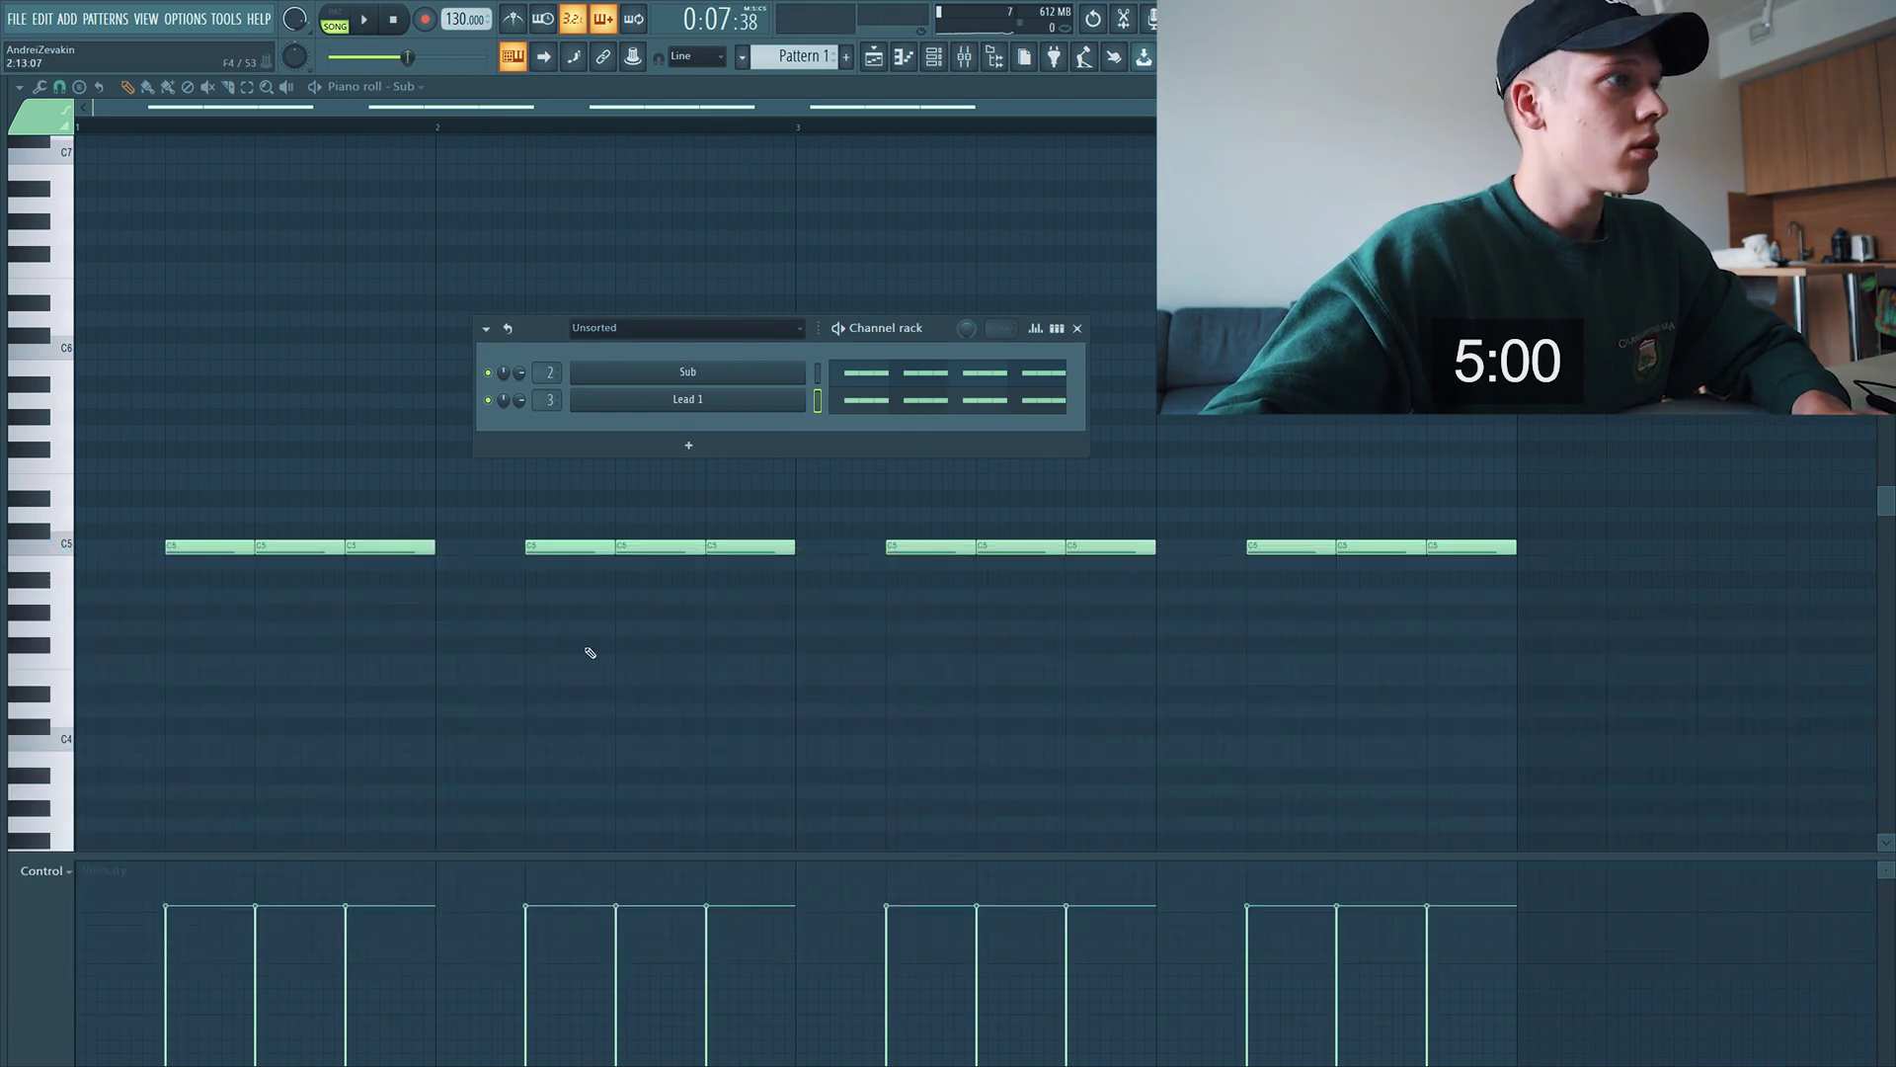
Replace Lead 1's first C5 note in bar 1 with two half-length notes, D#5 and C#5, and play it back
click(921, 416)
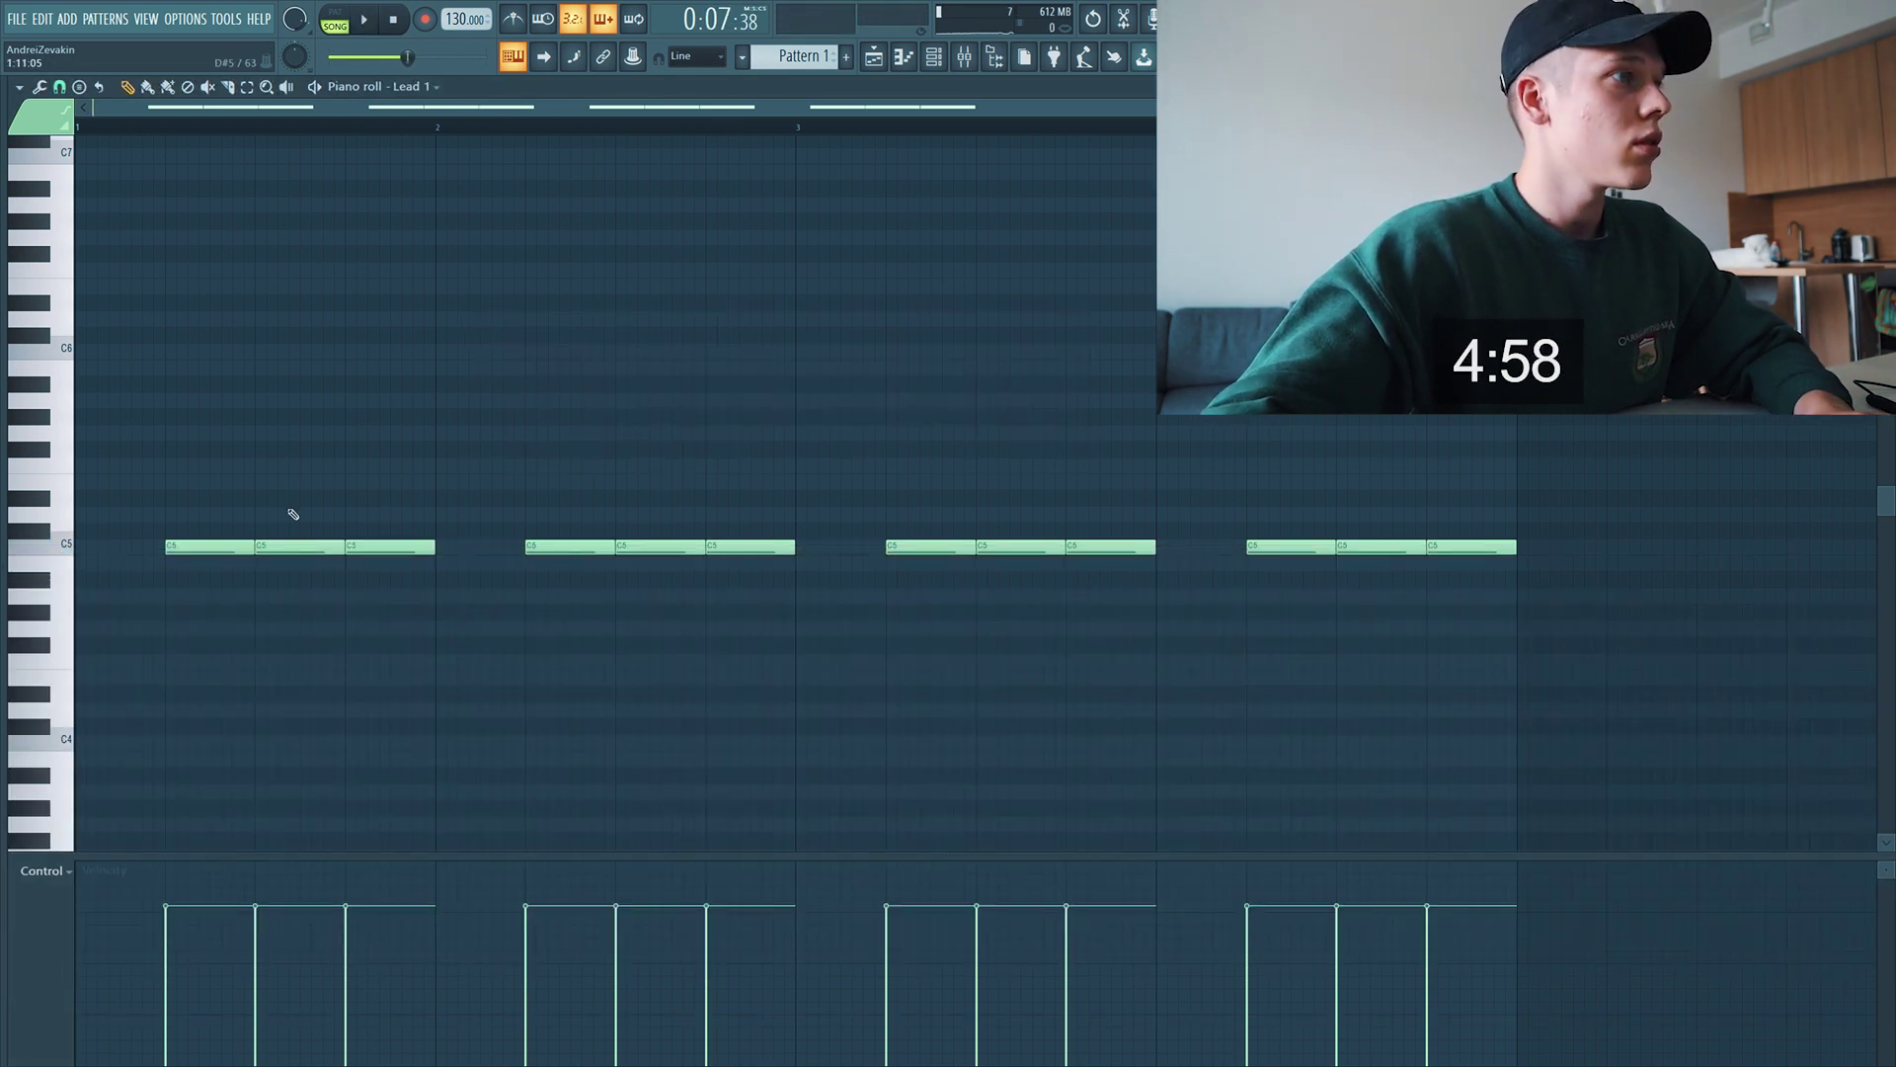
drag(229, 549, 273, 550)
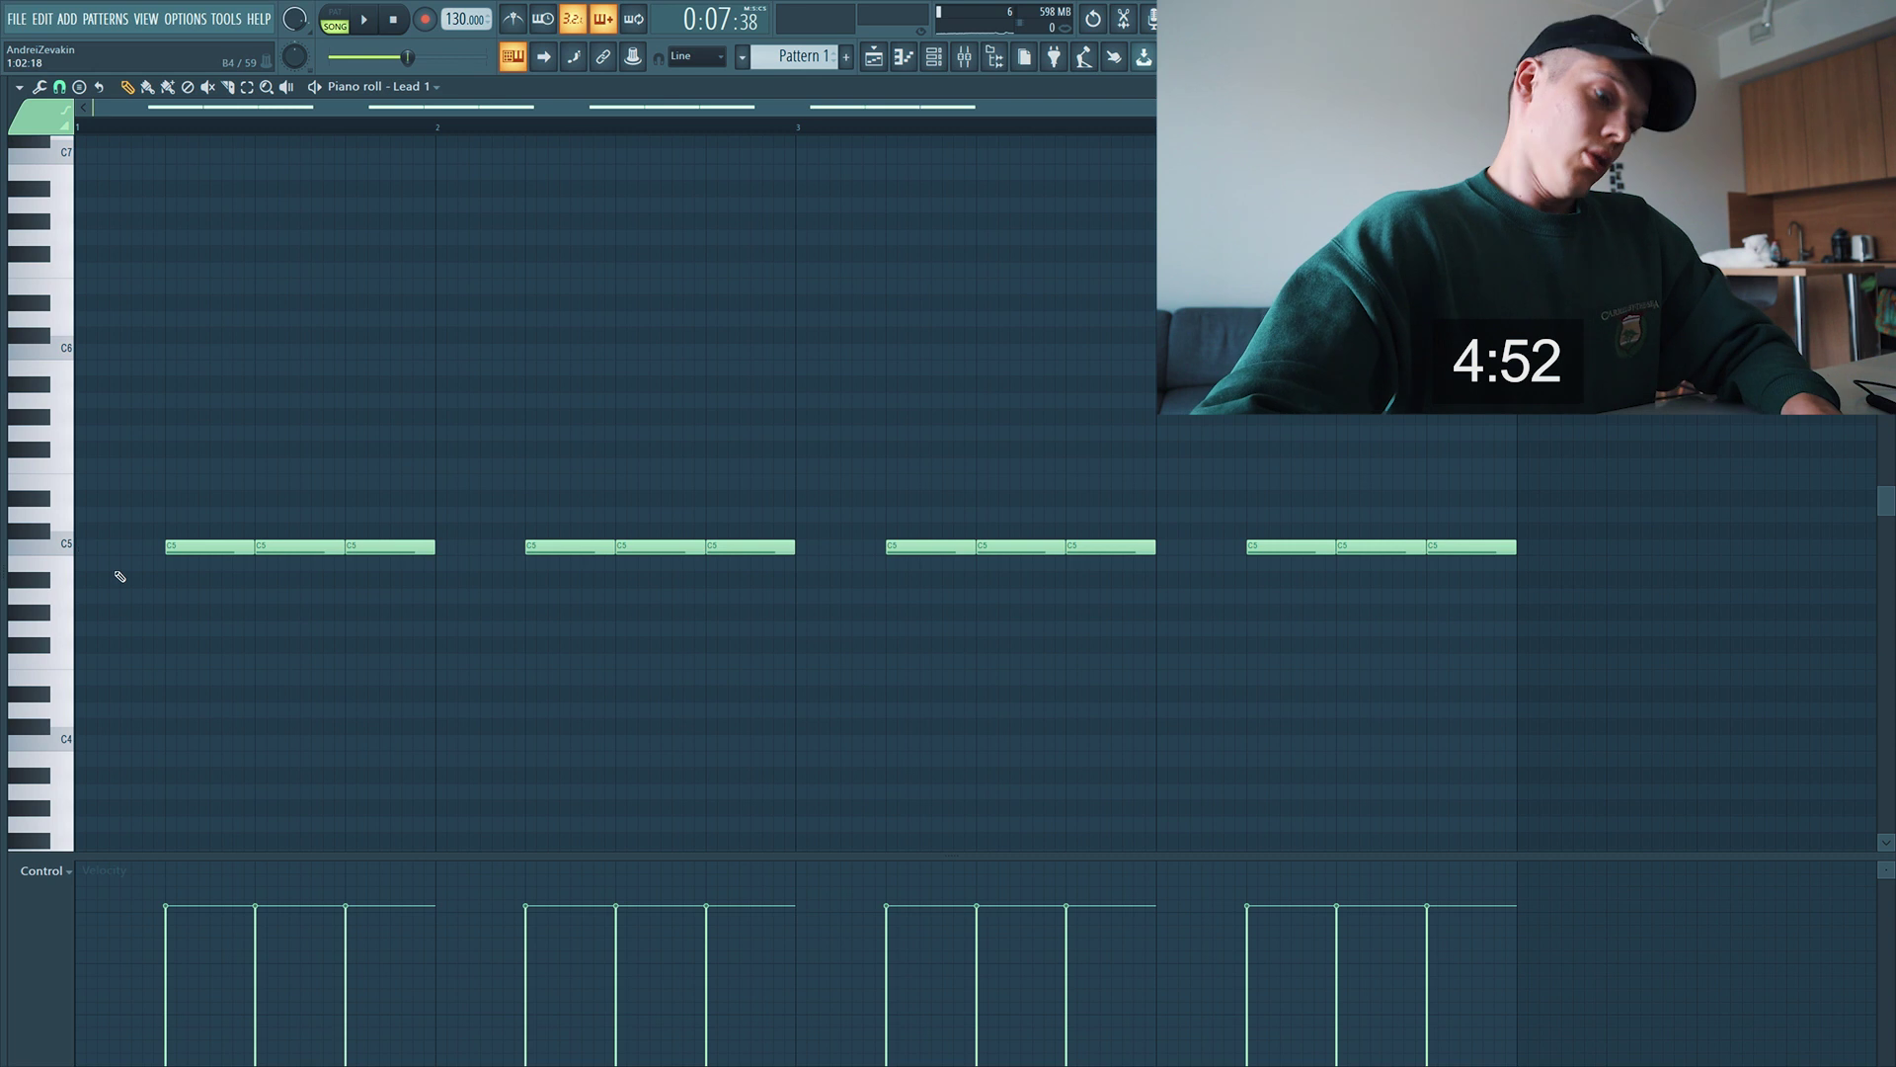
scroll(95, 543, up, 2)
drag(318, 571, 350, 536)
key(space)
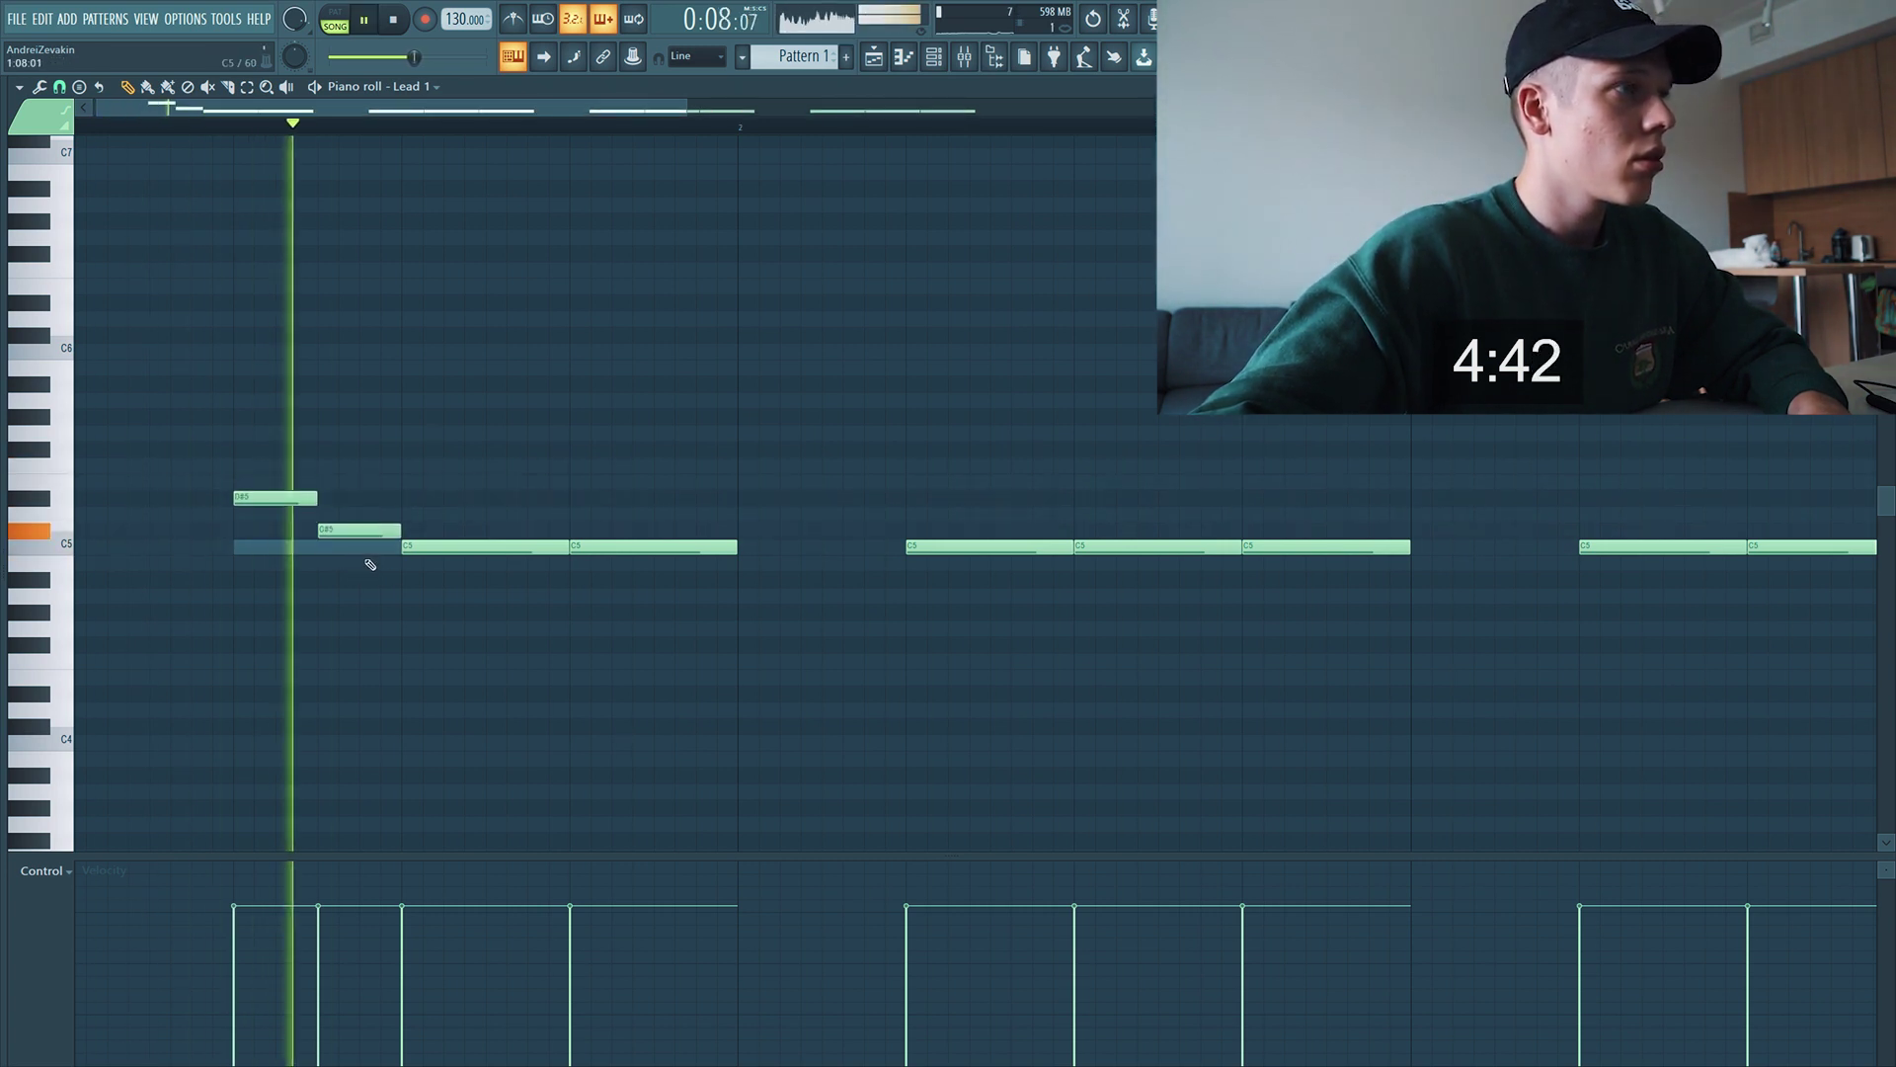
key(space)
key(F6)
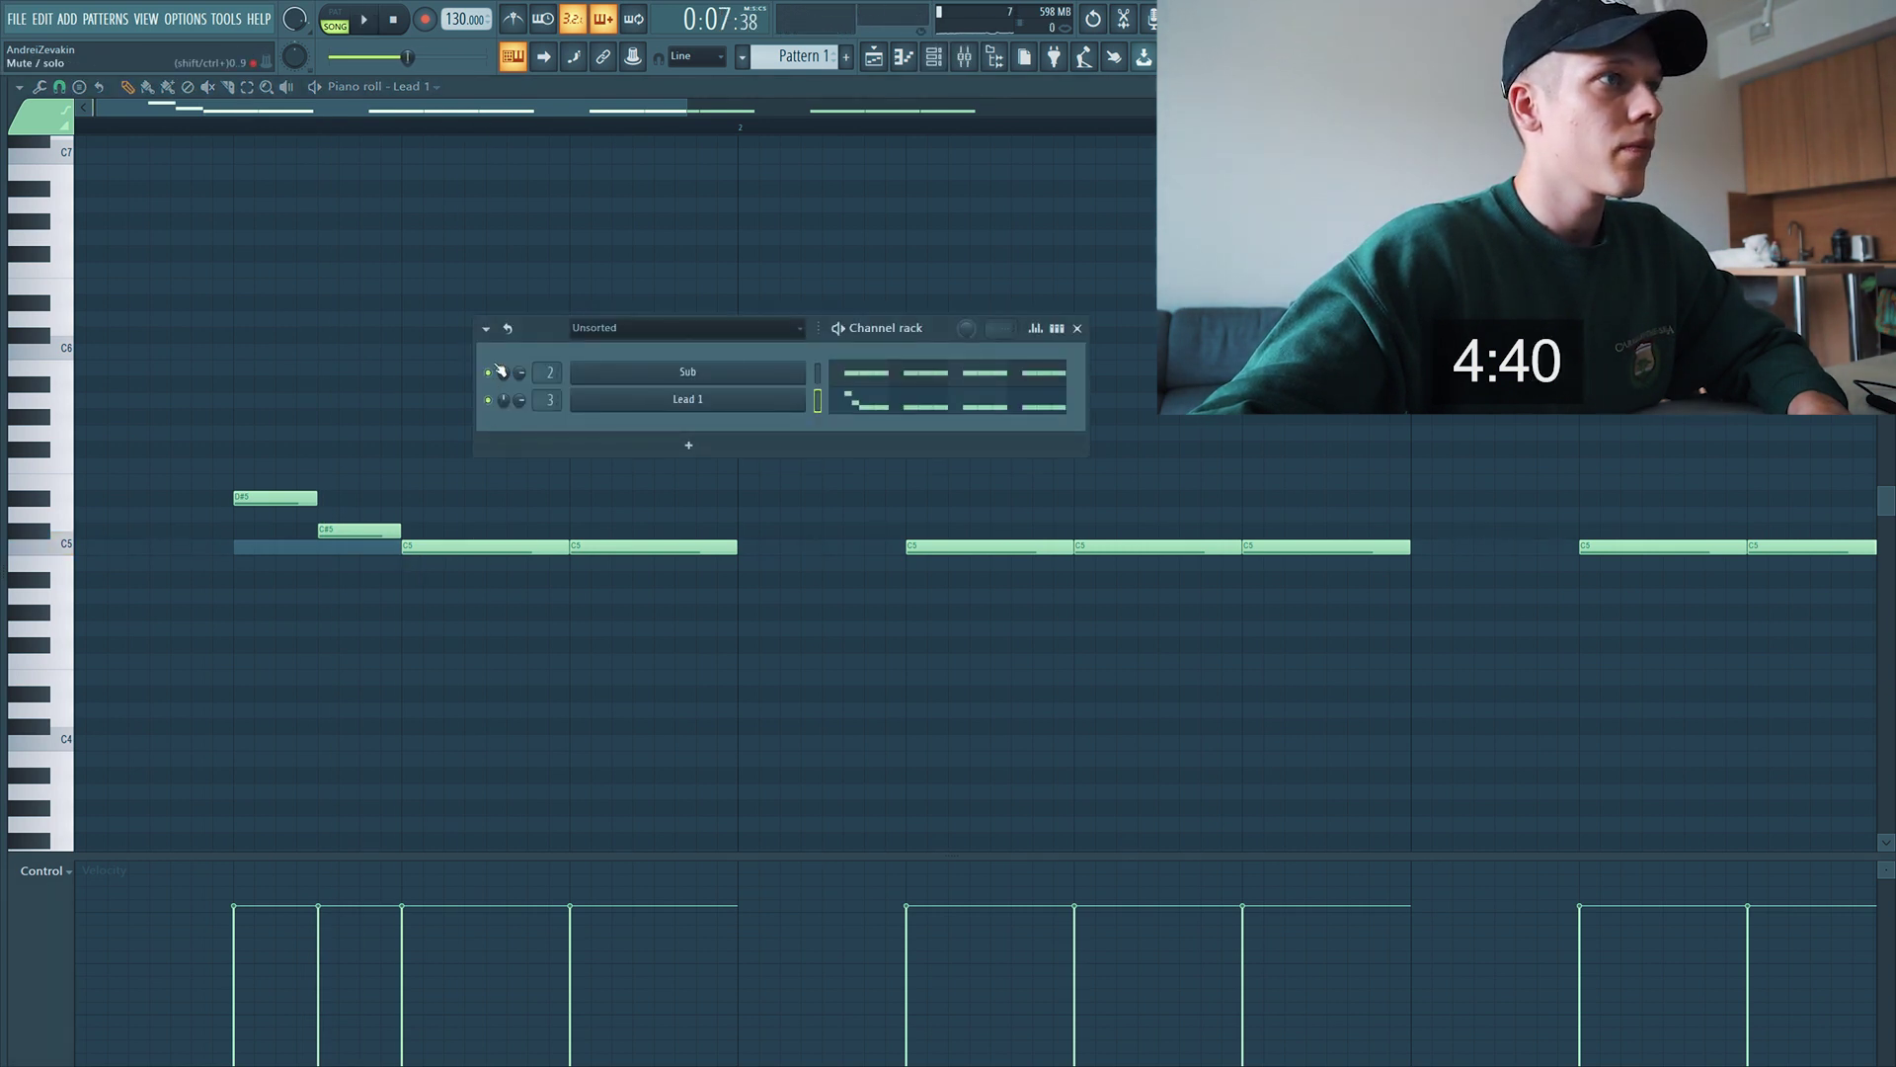
key(F6)
key(space)
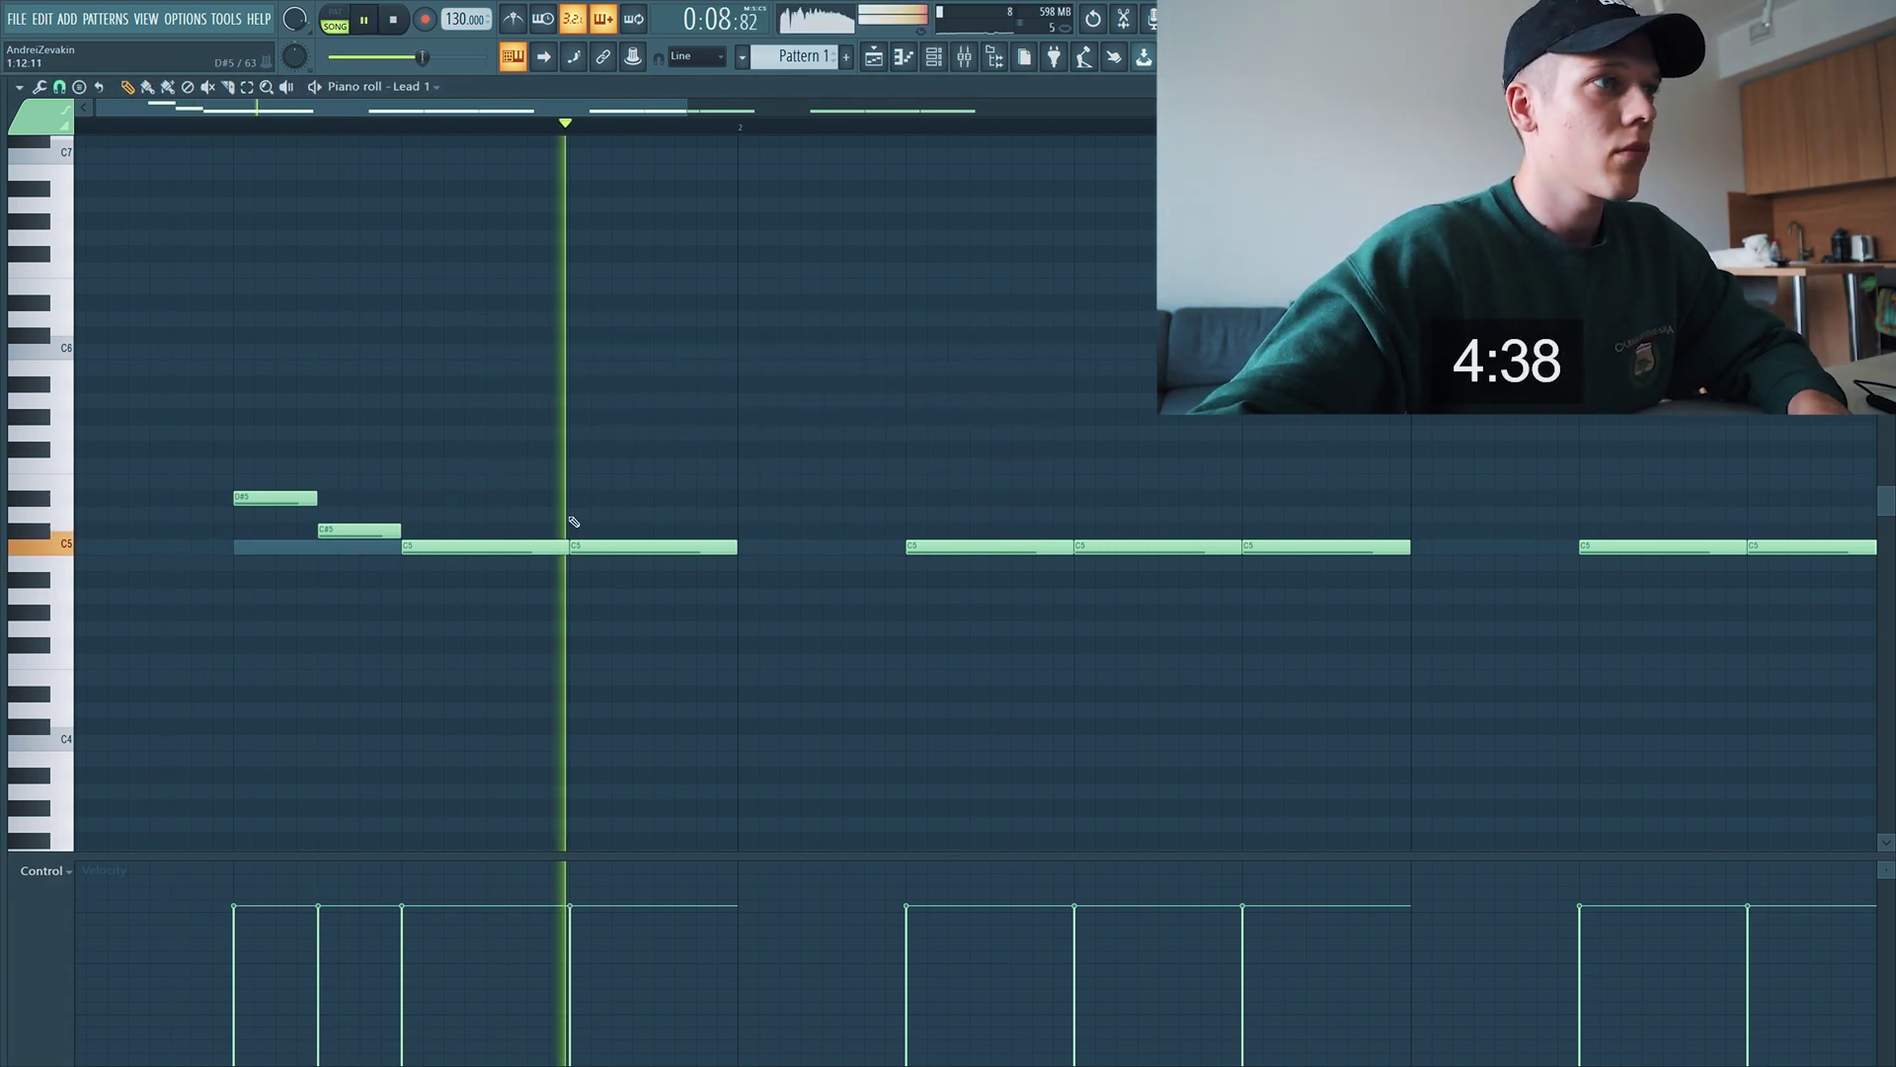
key(space)
Delete Lead 1's three C5 notes in bar 2 and copy bar 1's four-note phrase there
scroll(715, 550, down, 1)
key(space)
key(space)
right_click(893, 548)
right_click(1052, 549)
right_click(1186, 549)
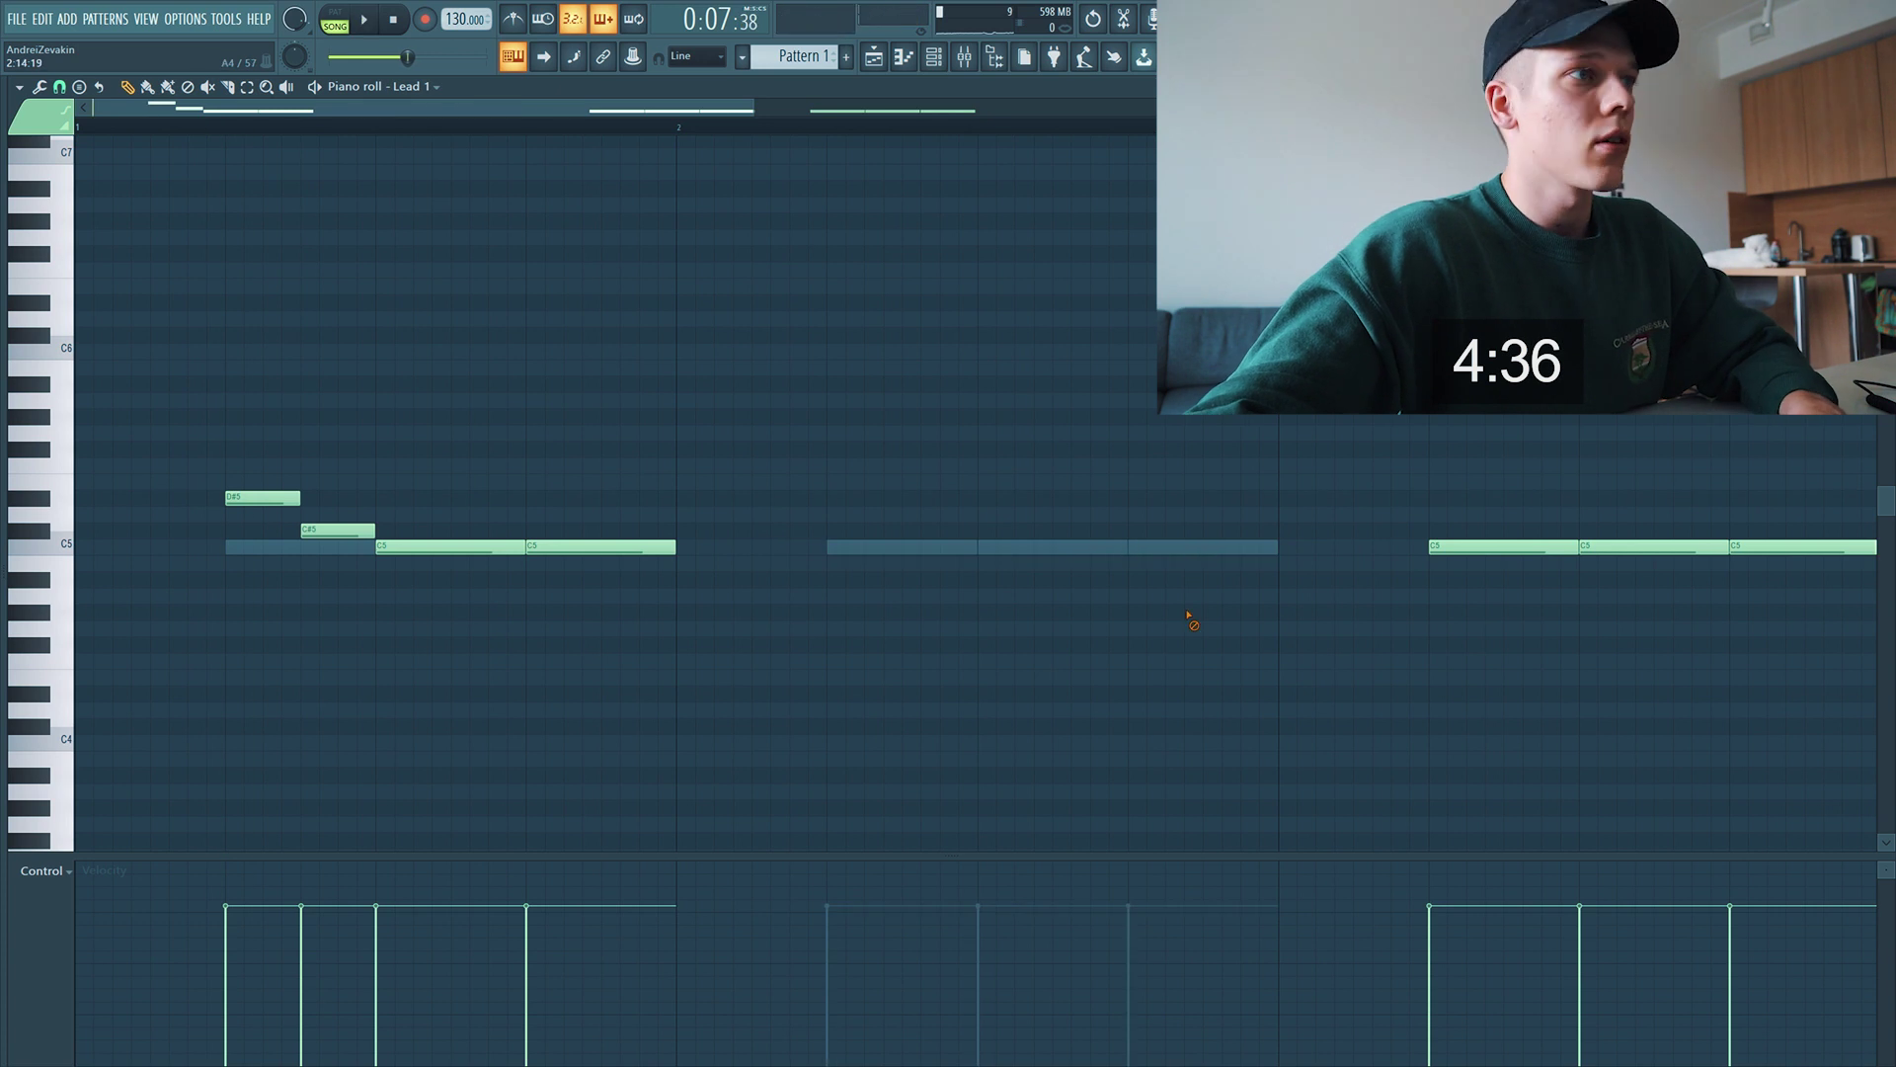
drag(866, 683, 228, 366)
drag(306, 529, 878, 526)
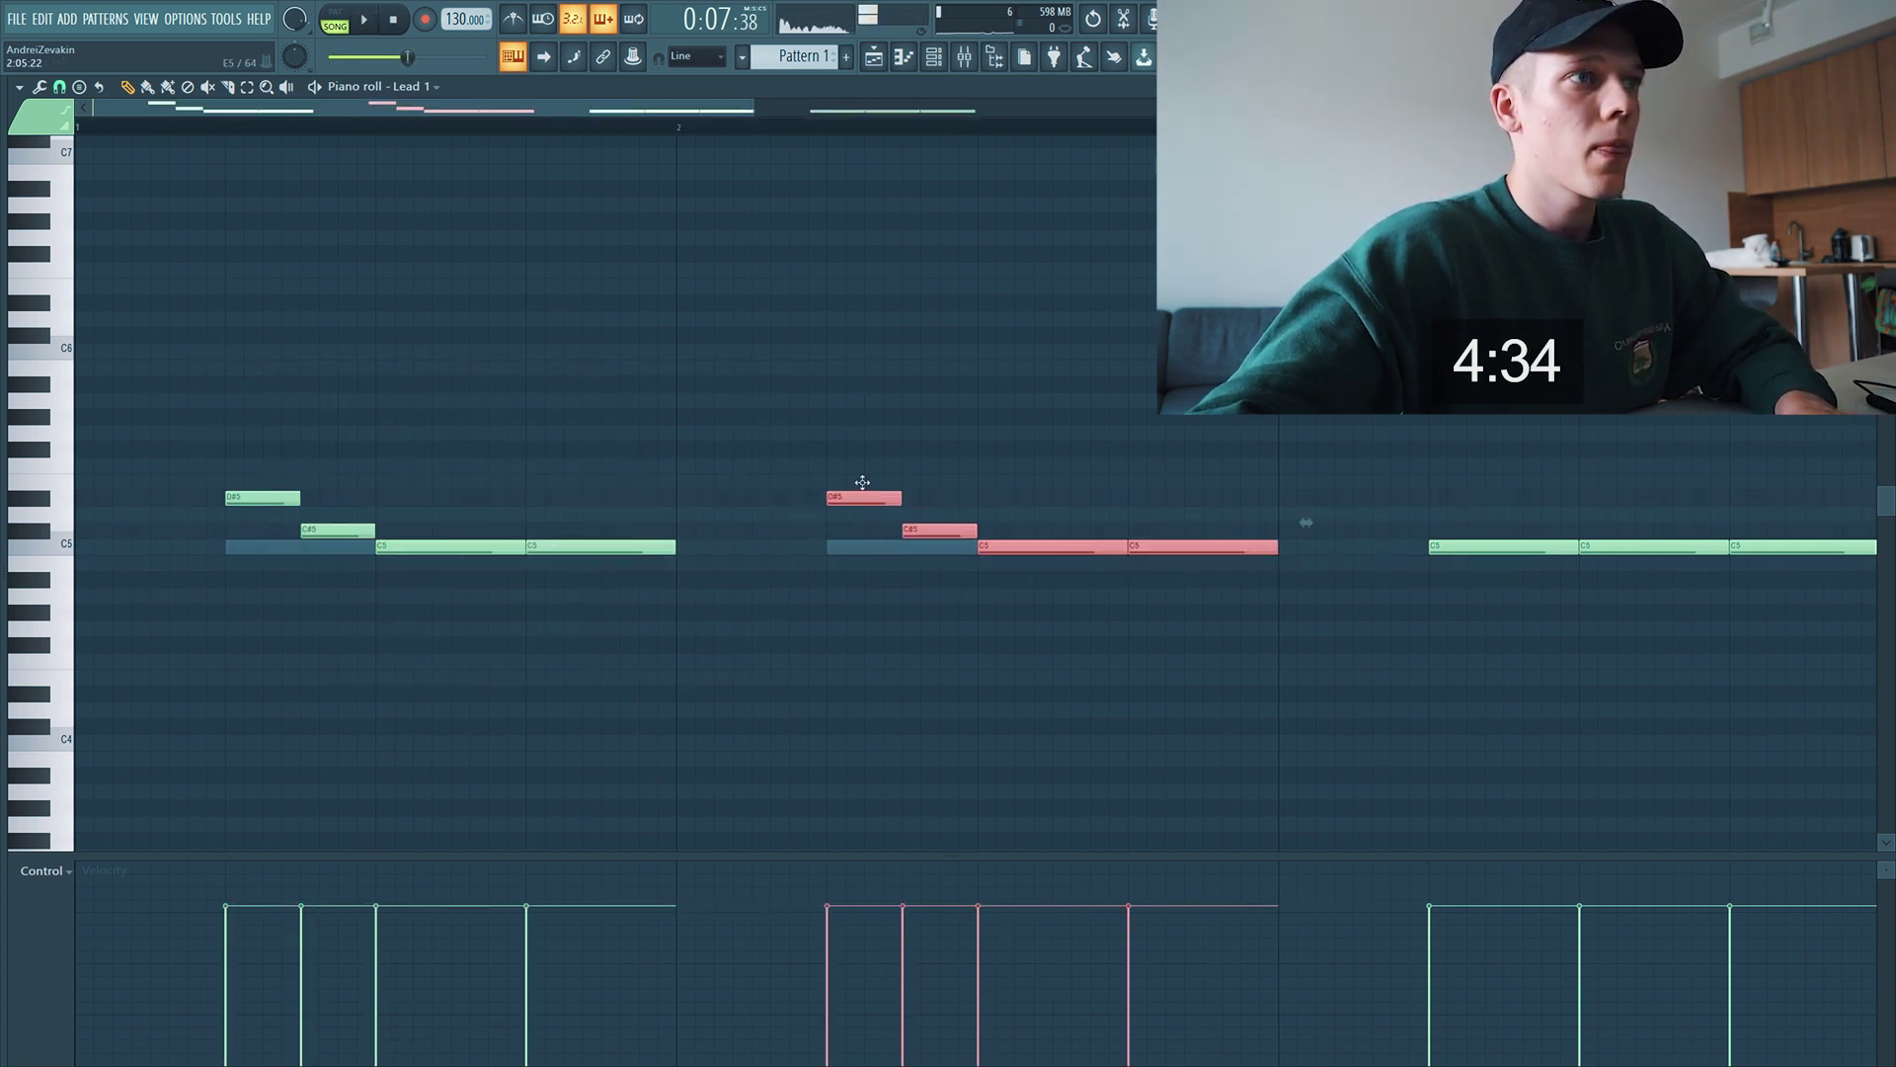
Replace Lead 1's notes in bar 3 with a copy of the four-note phrase and play the pattern
key(space)
scroll(850, 519, down, 3)
drag(565, 585, 639, 499)
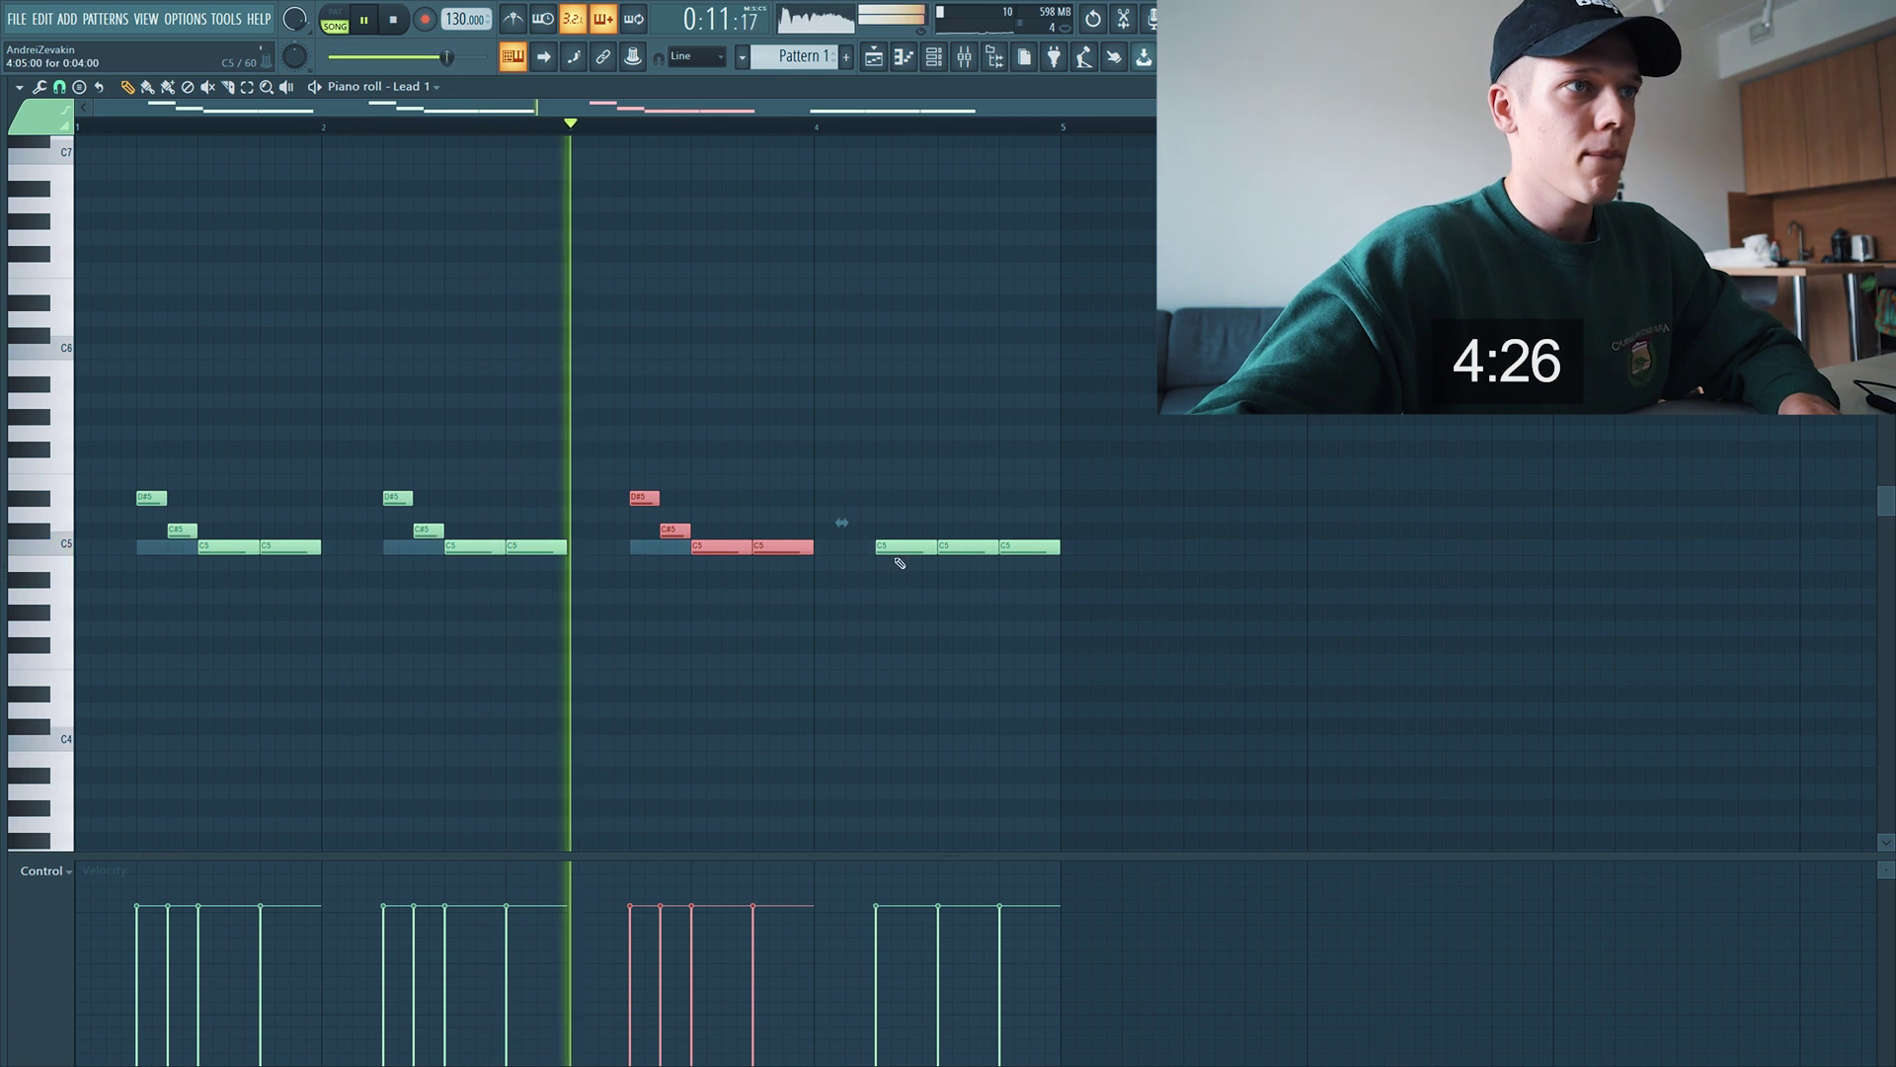
key(space)
key(space)
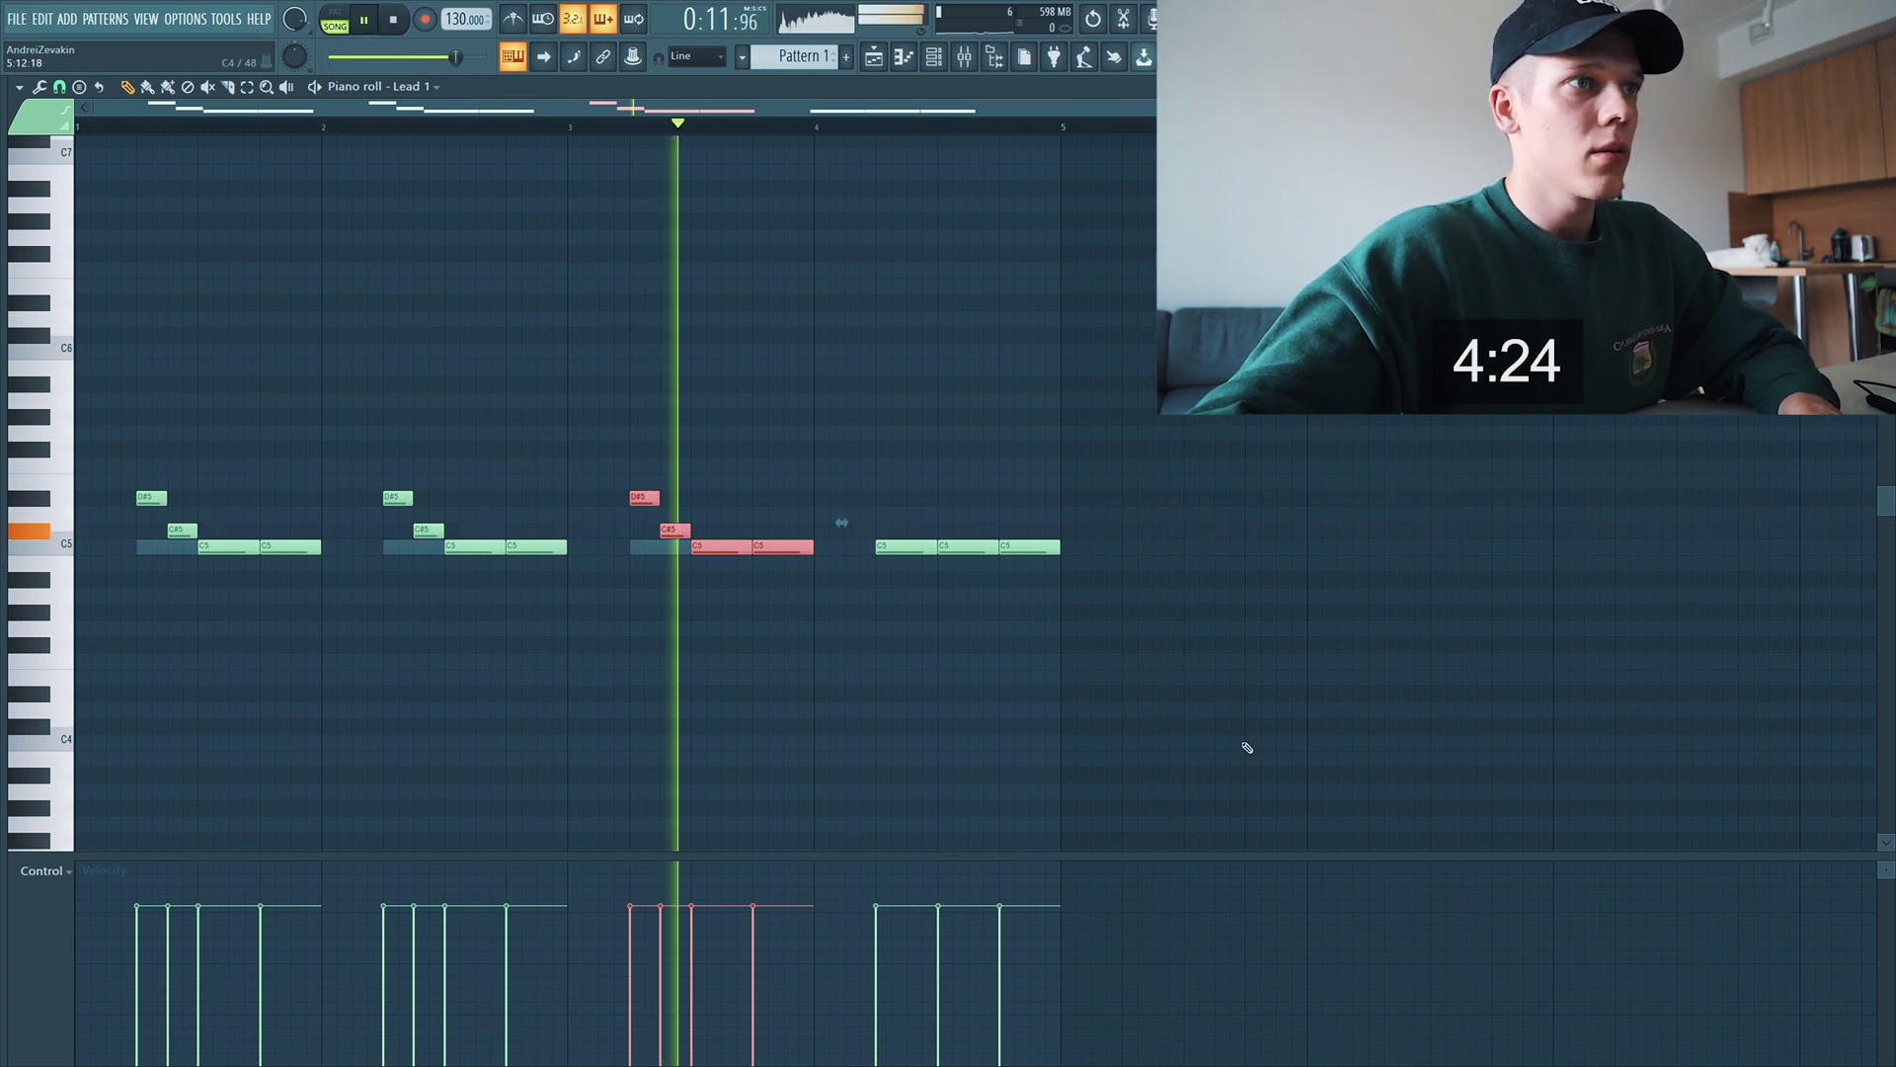
Delete the three C5 notes in bar 4 of Lead 1 and stop playback
right_click(905, 546)
right_click(967, 546)
right_click(1029, 546)
key(space)
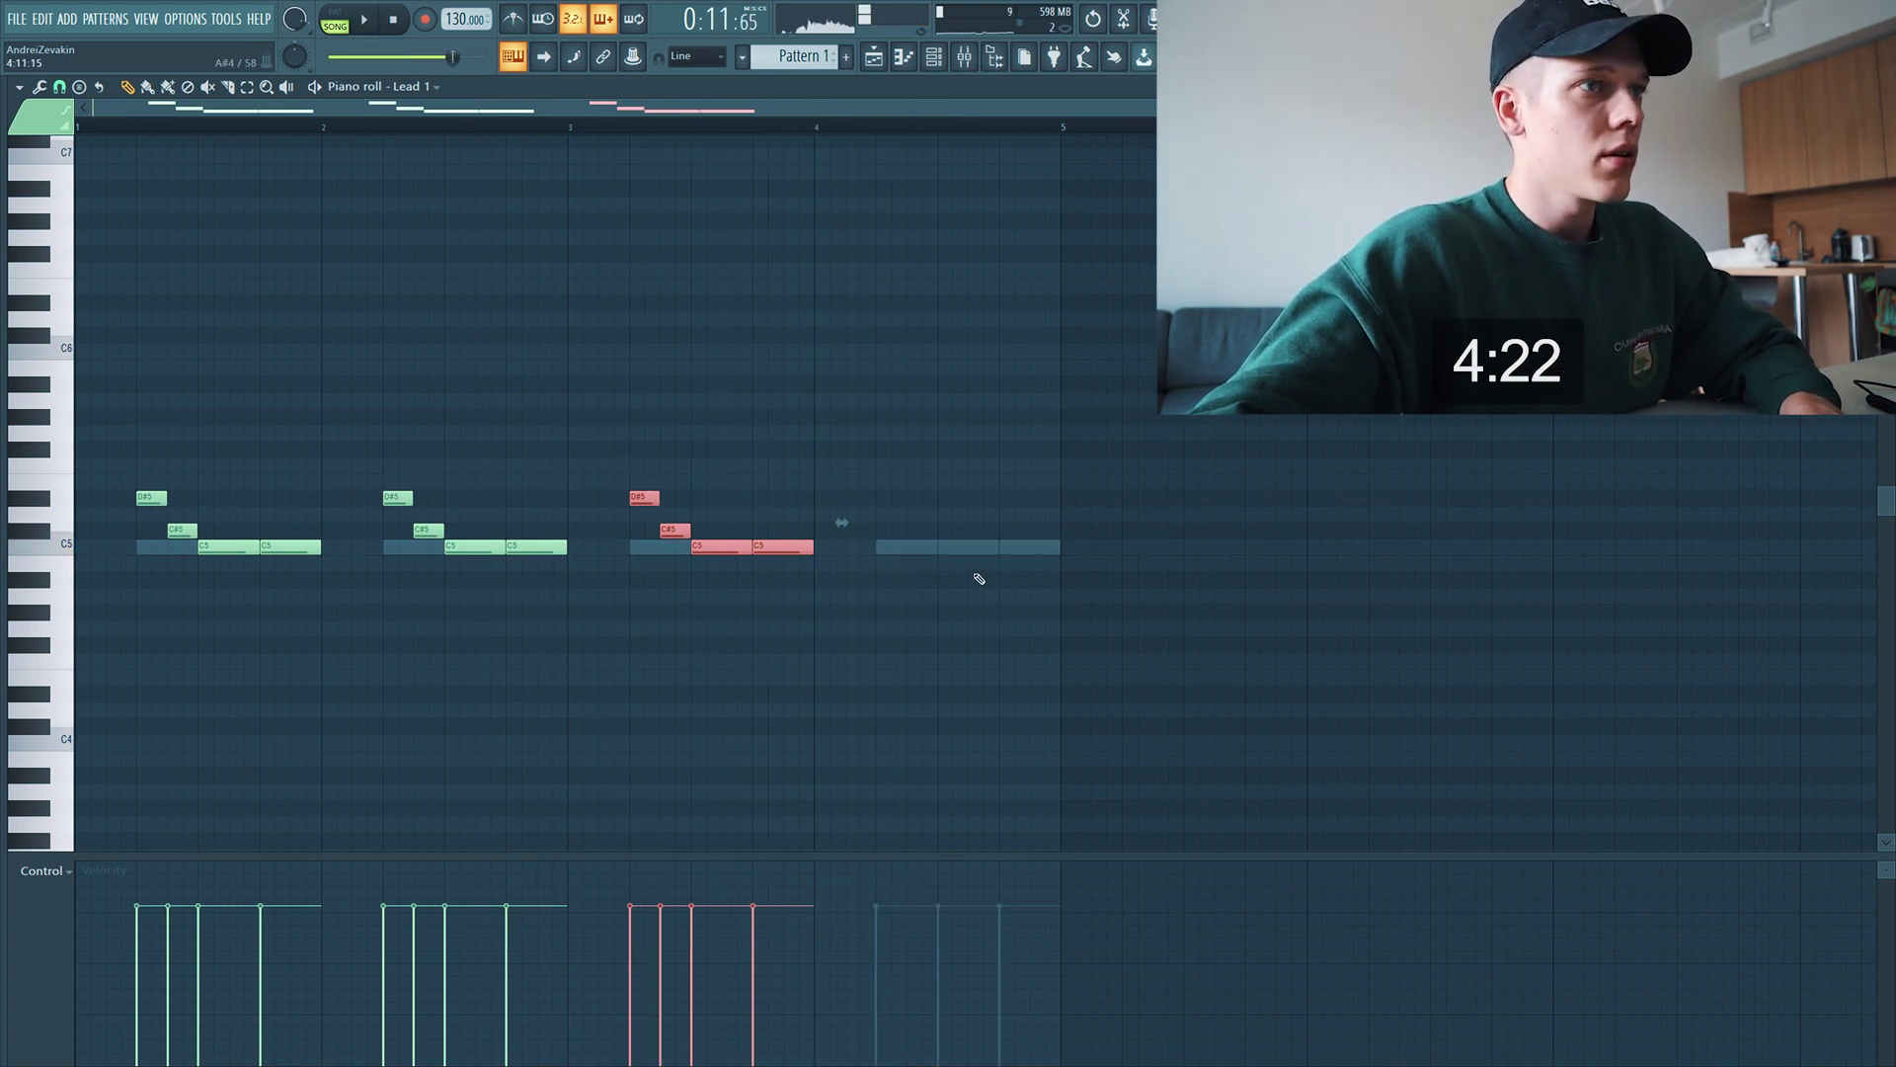
scroll(999, 582, up, 1)
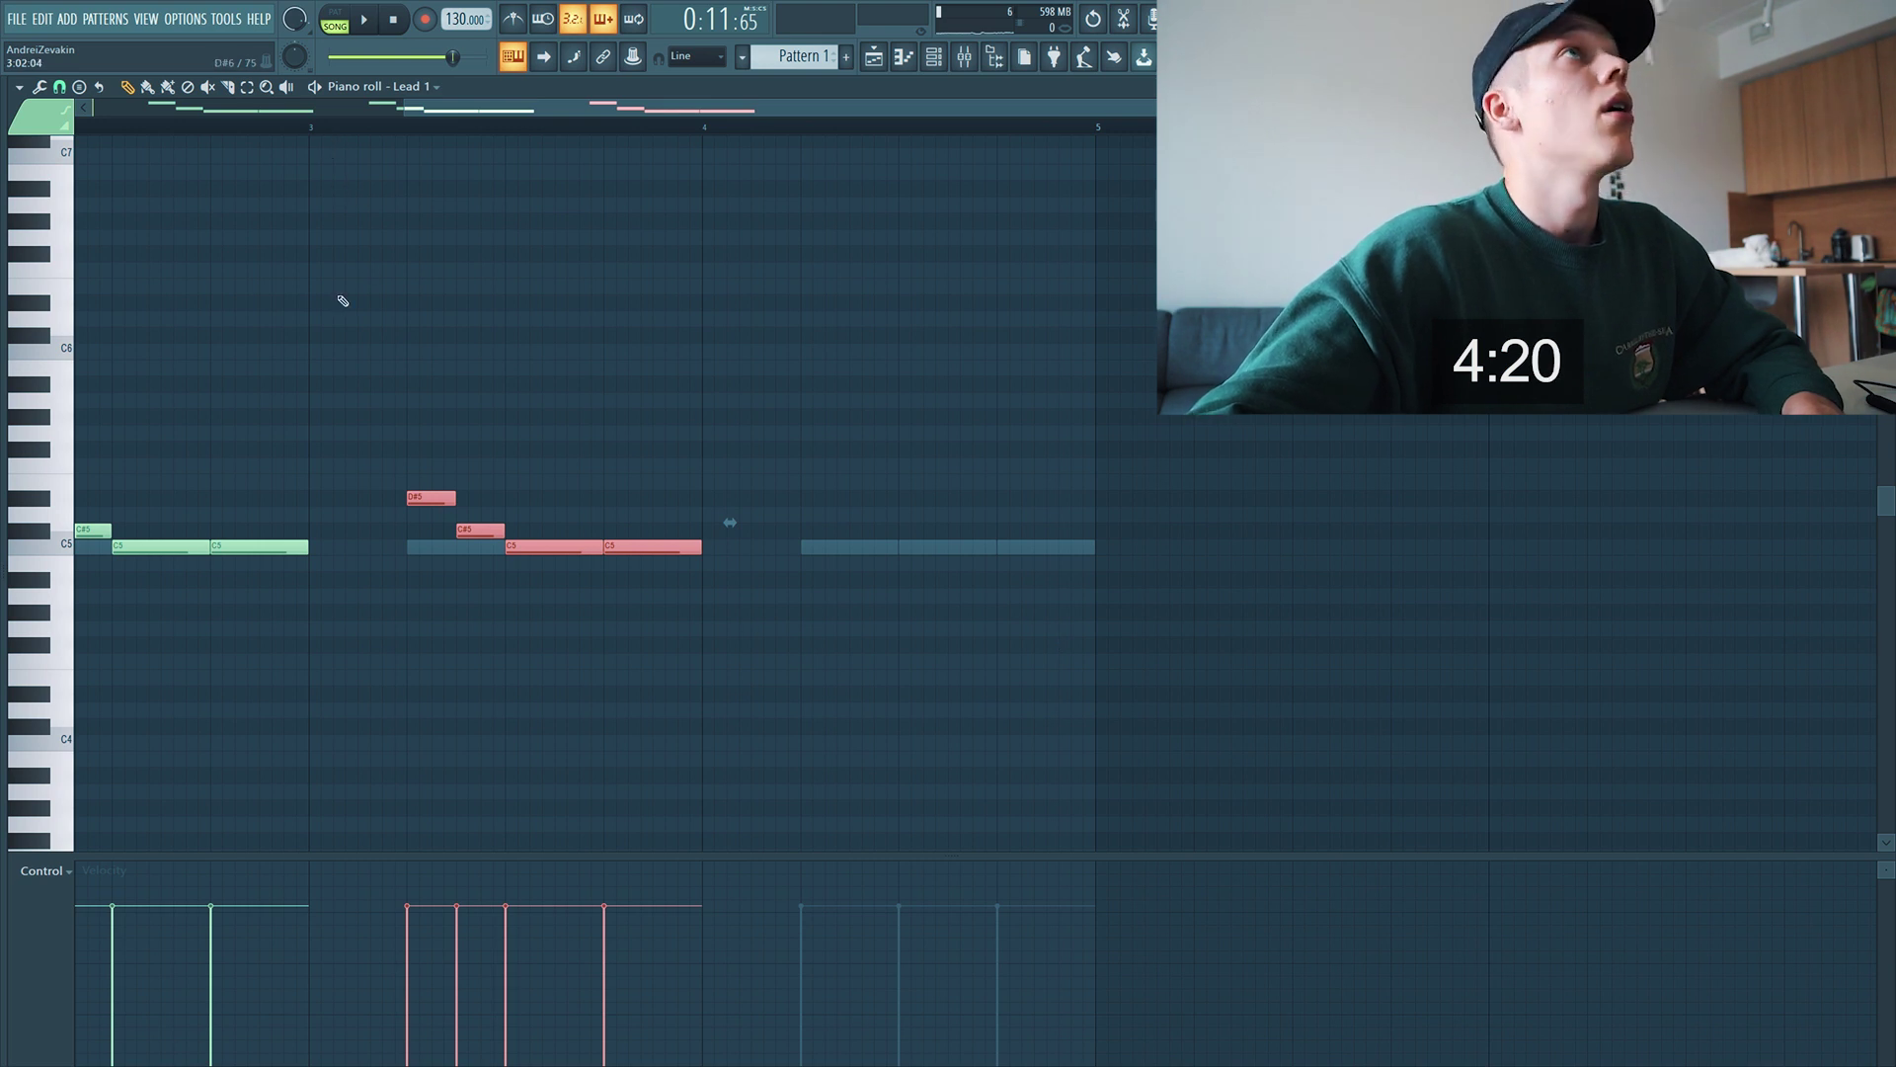
Fill bar 4 of Lead 1 with two half-bar notes, A#4 and C#5, and play them back
key(space)
drag(745, 566, 899, 593)
key(space)
key(space)
key(space)
key(space)
click(987, 534)
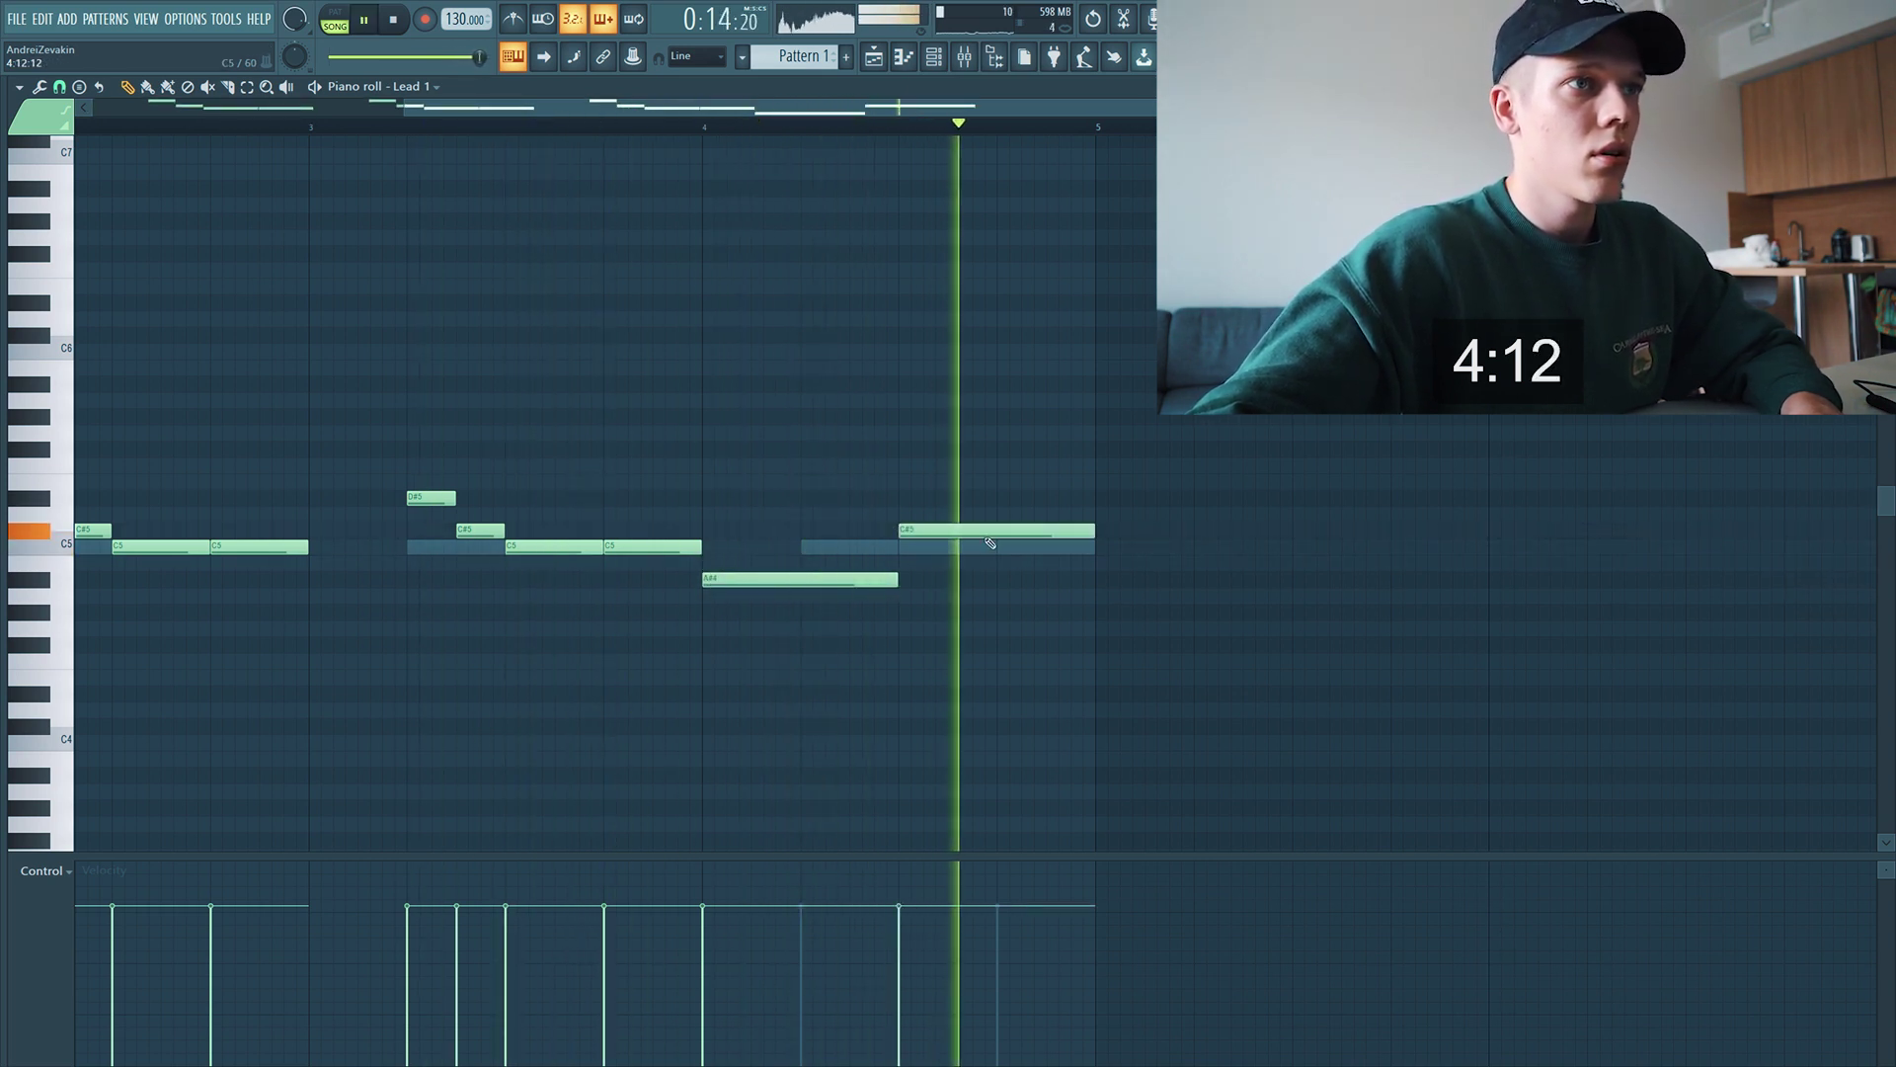
key(space)
Replace the Sub channel's notes with the copied lead melody, unmute the channel, and play both parts together
key(F6)
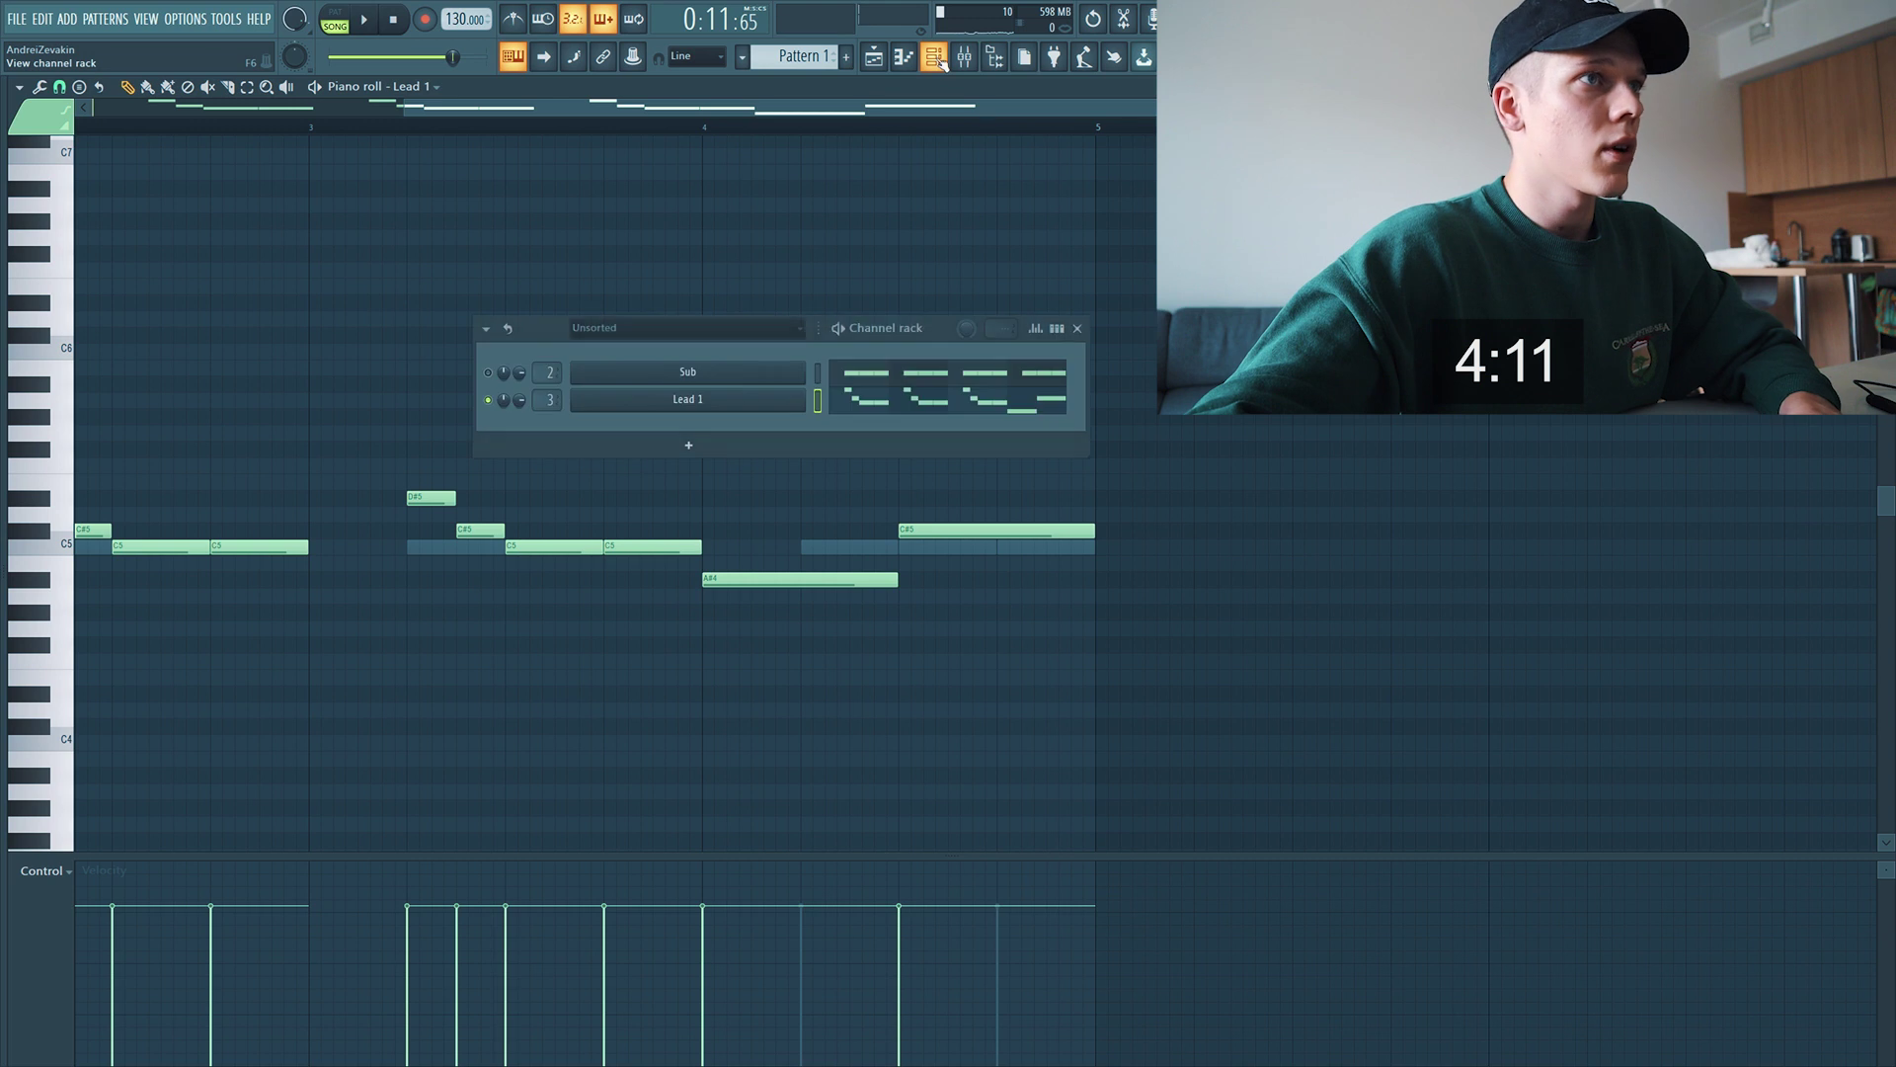
click(818, 373)
key(ctrl+v)
click(490, 372)
key(space)
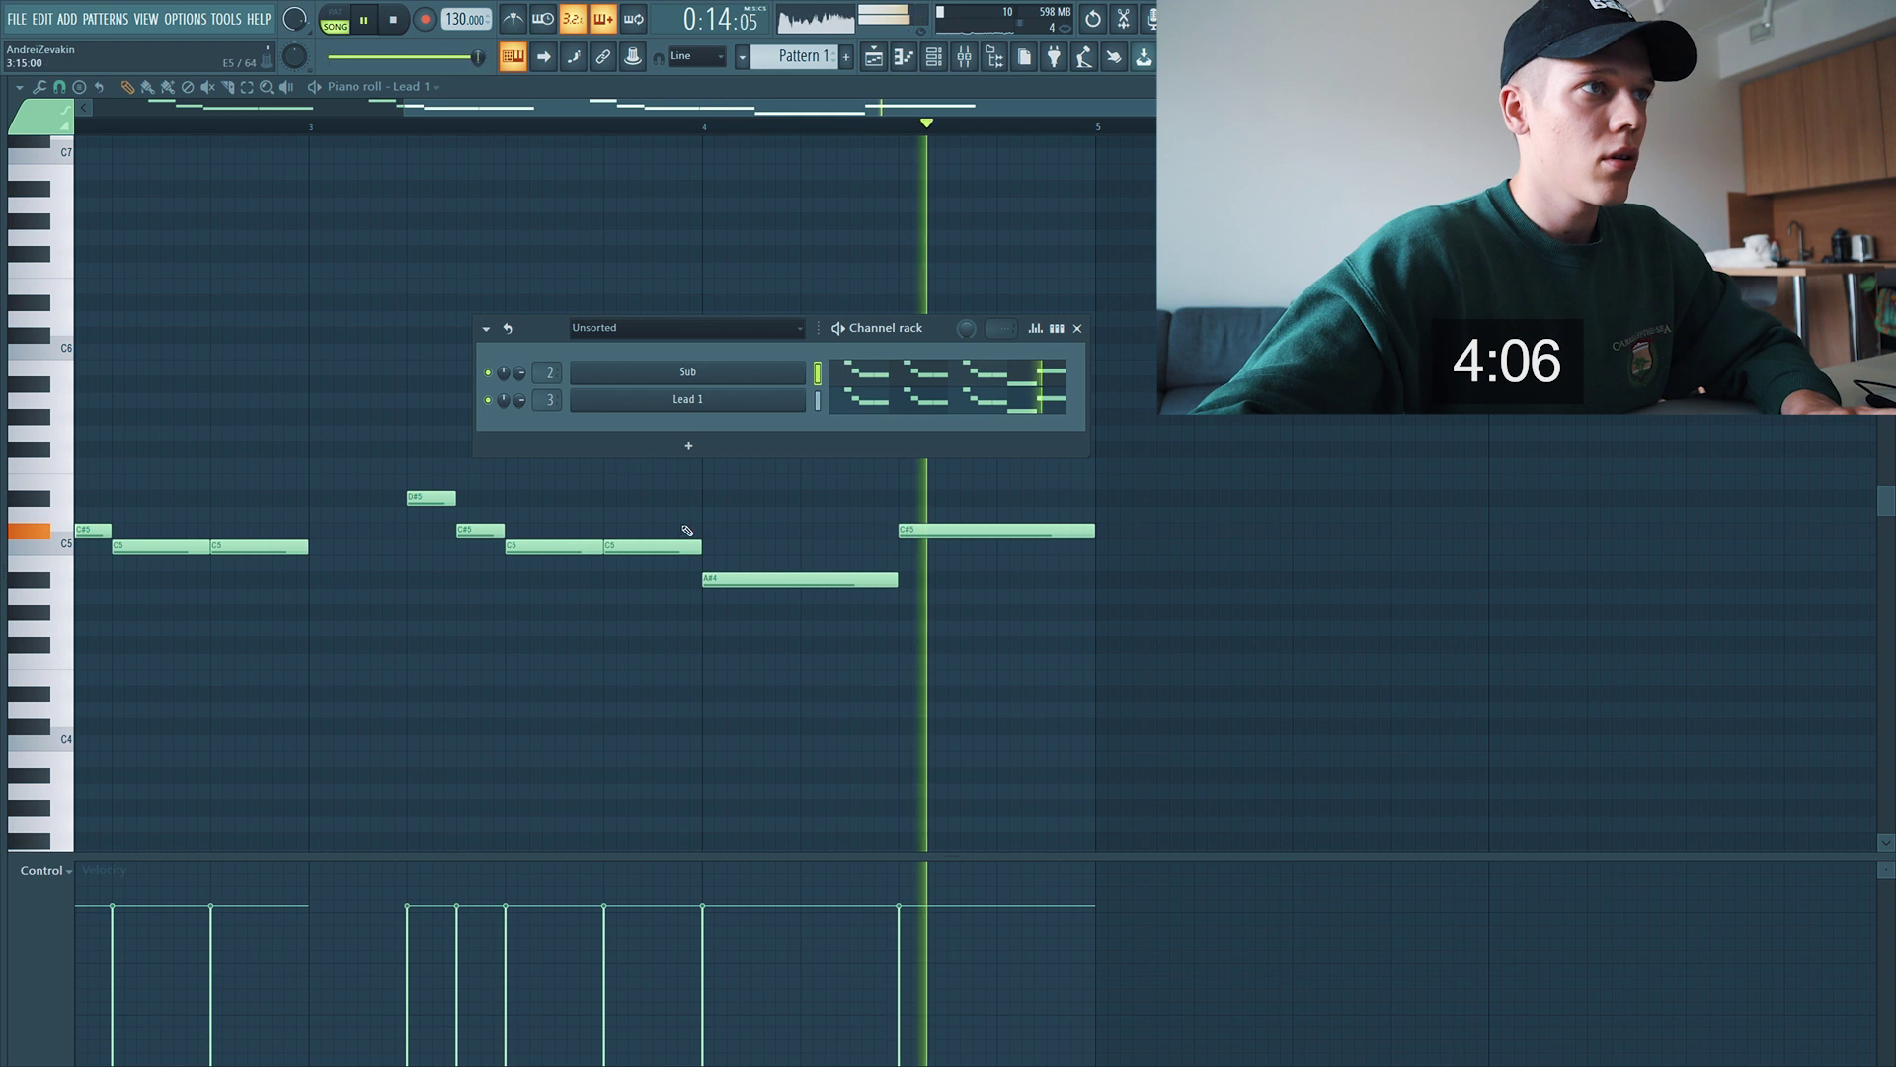
key(space)
Add a Serum channel with the Fabian Mazur preset ELX_VS_lead_every_bass_house_song and paste the lead melody into it
click(688, 445)
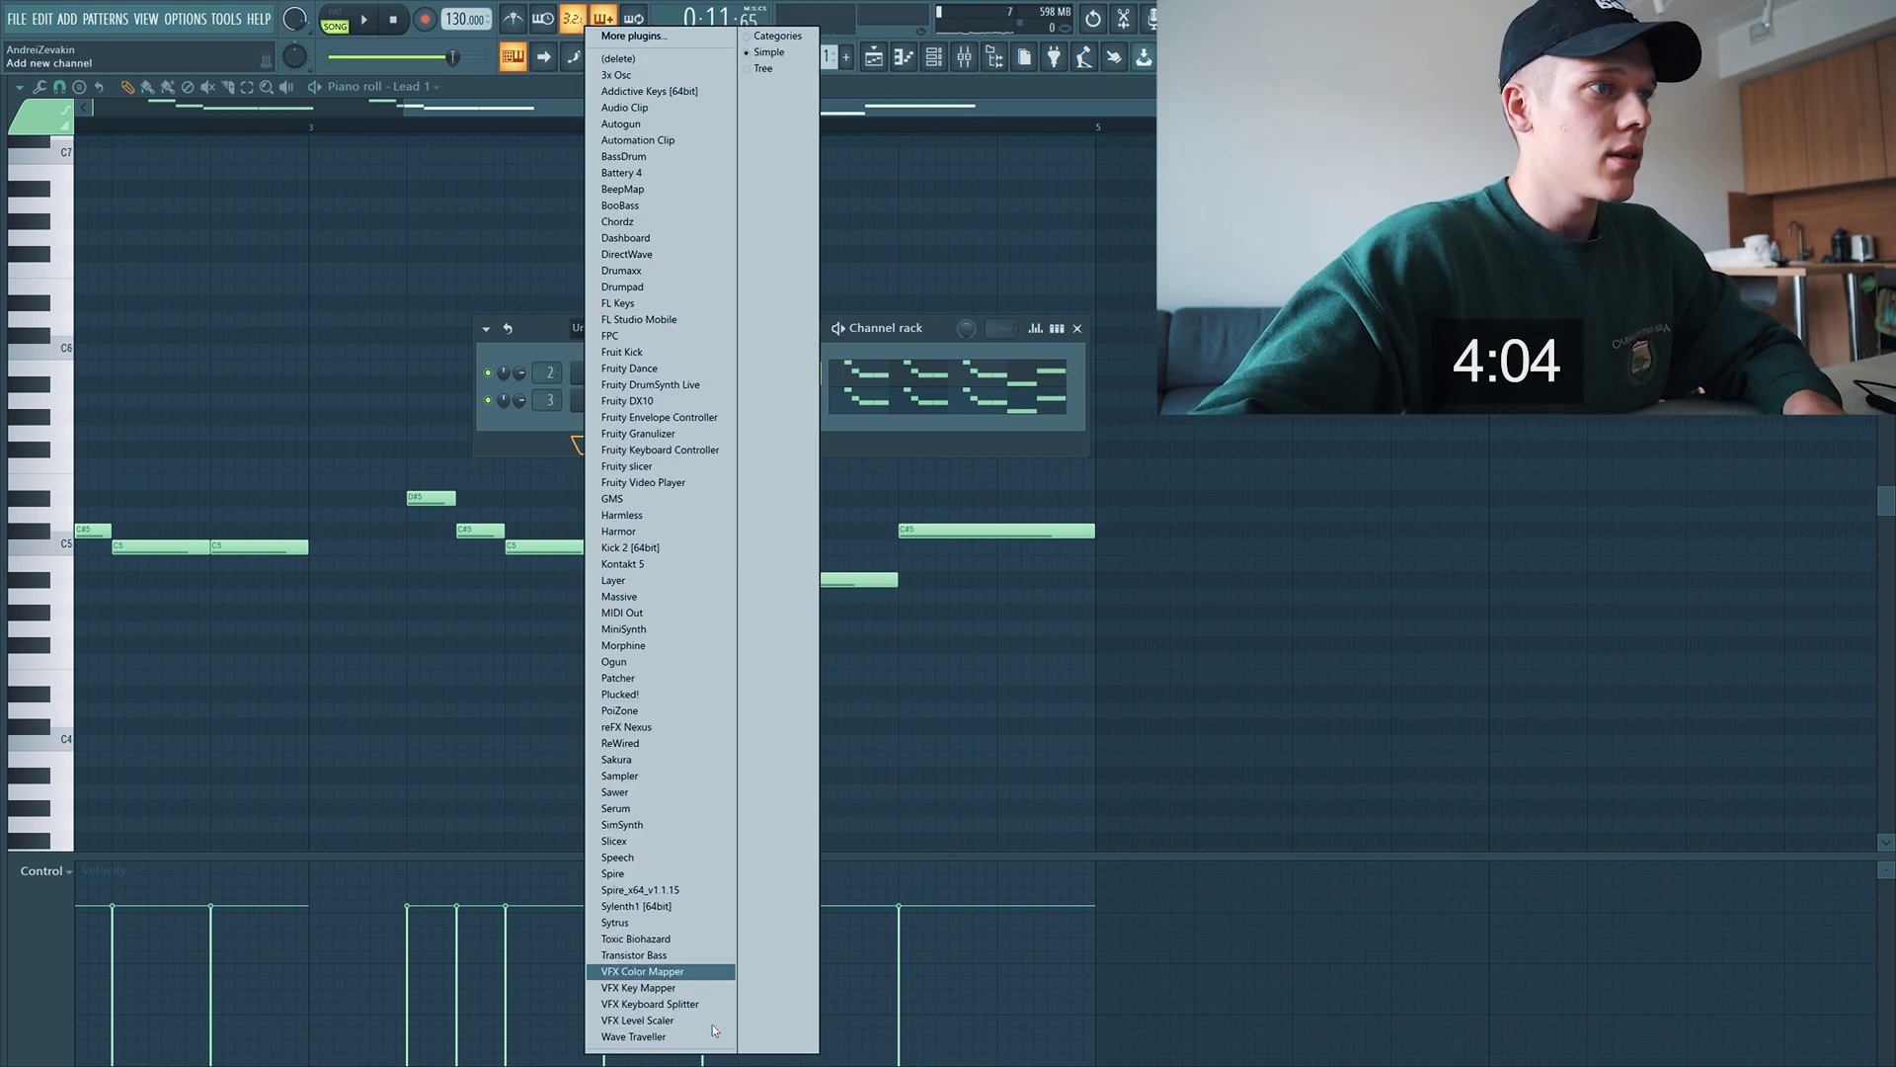
click(628, 809)
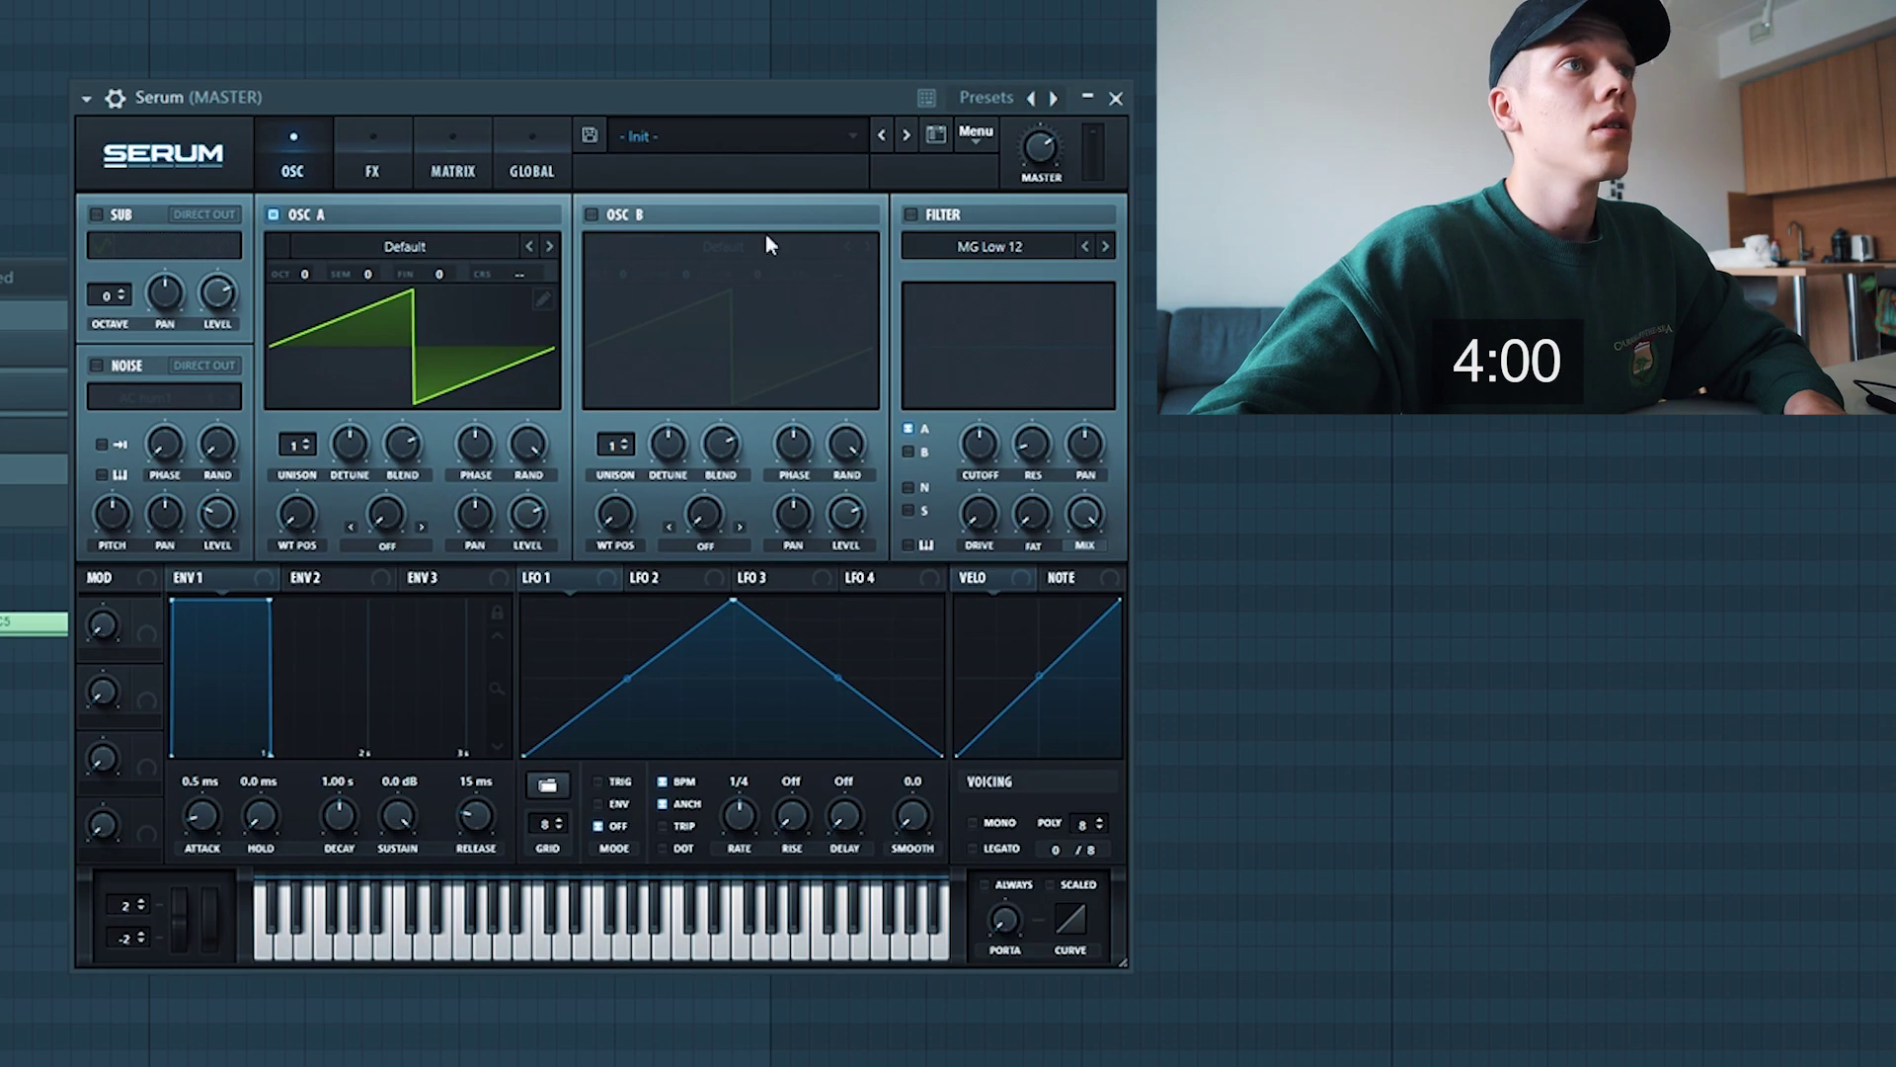
click(778, 133)
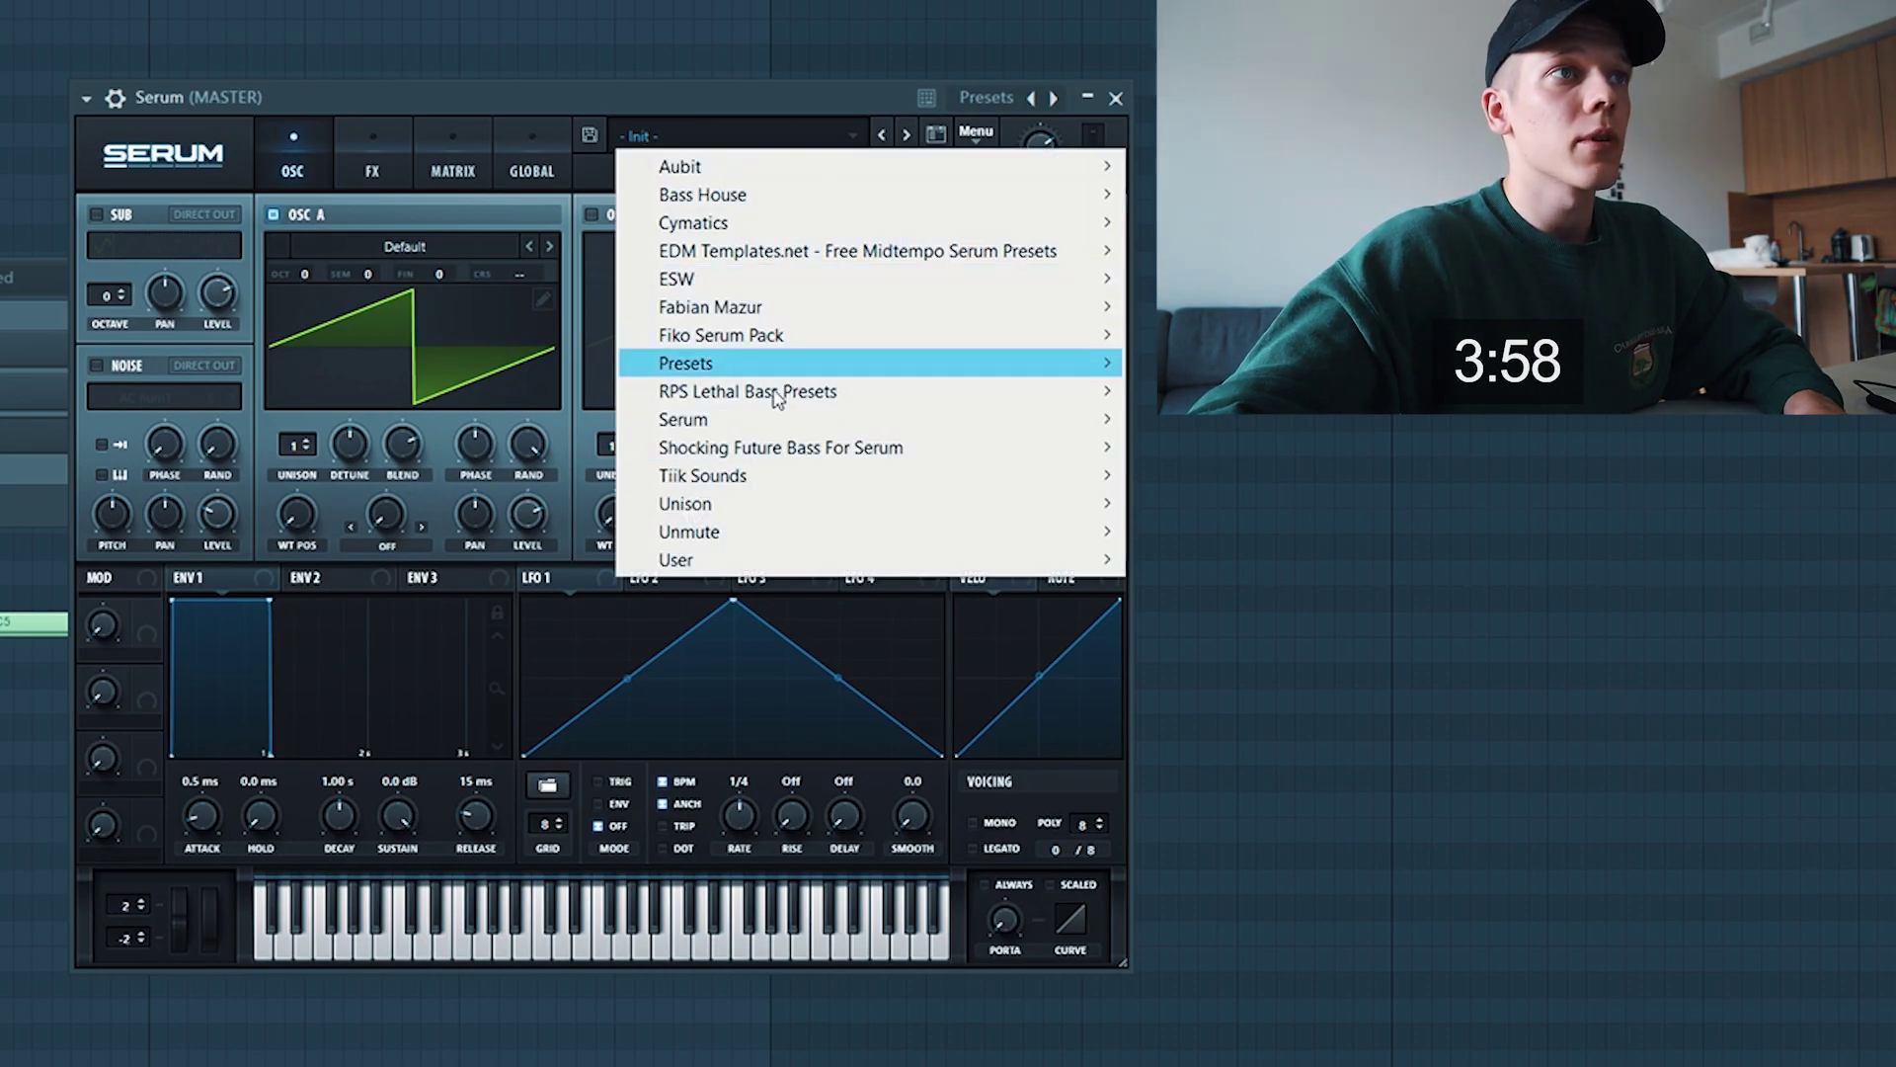
mouse_move(842, 309)
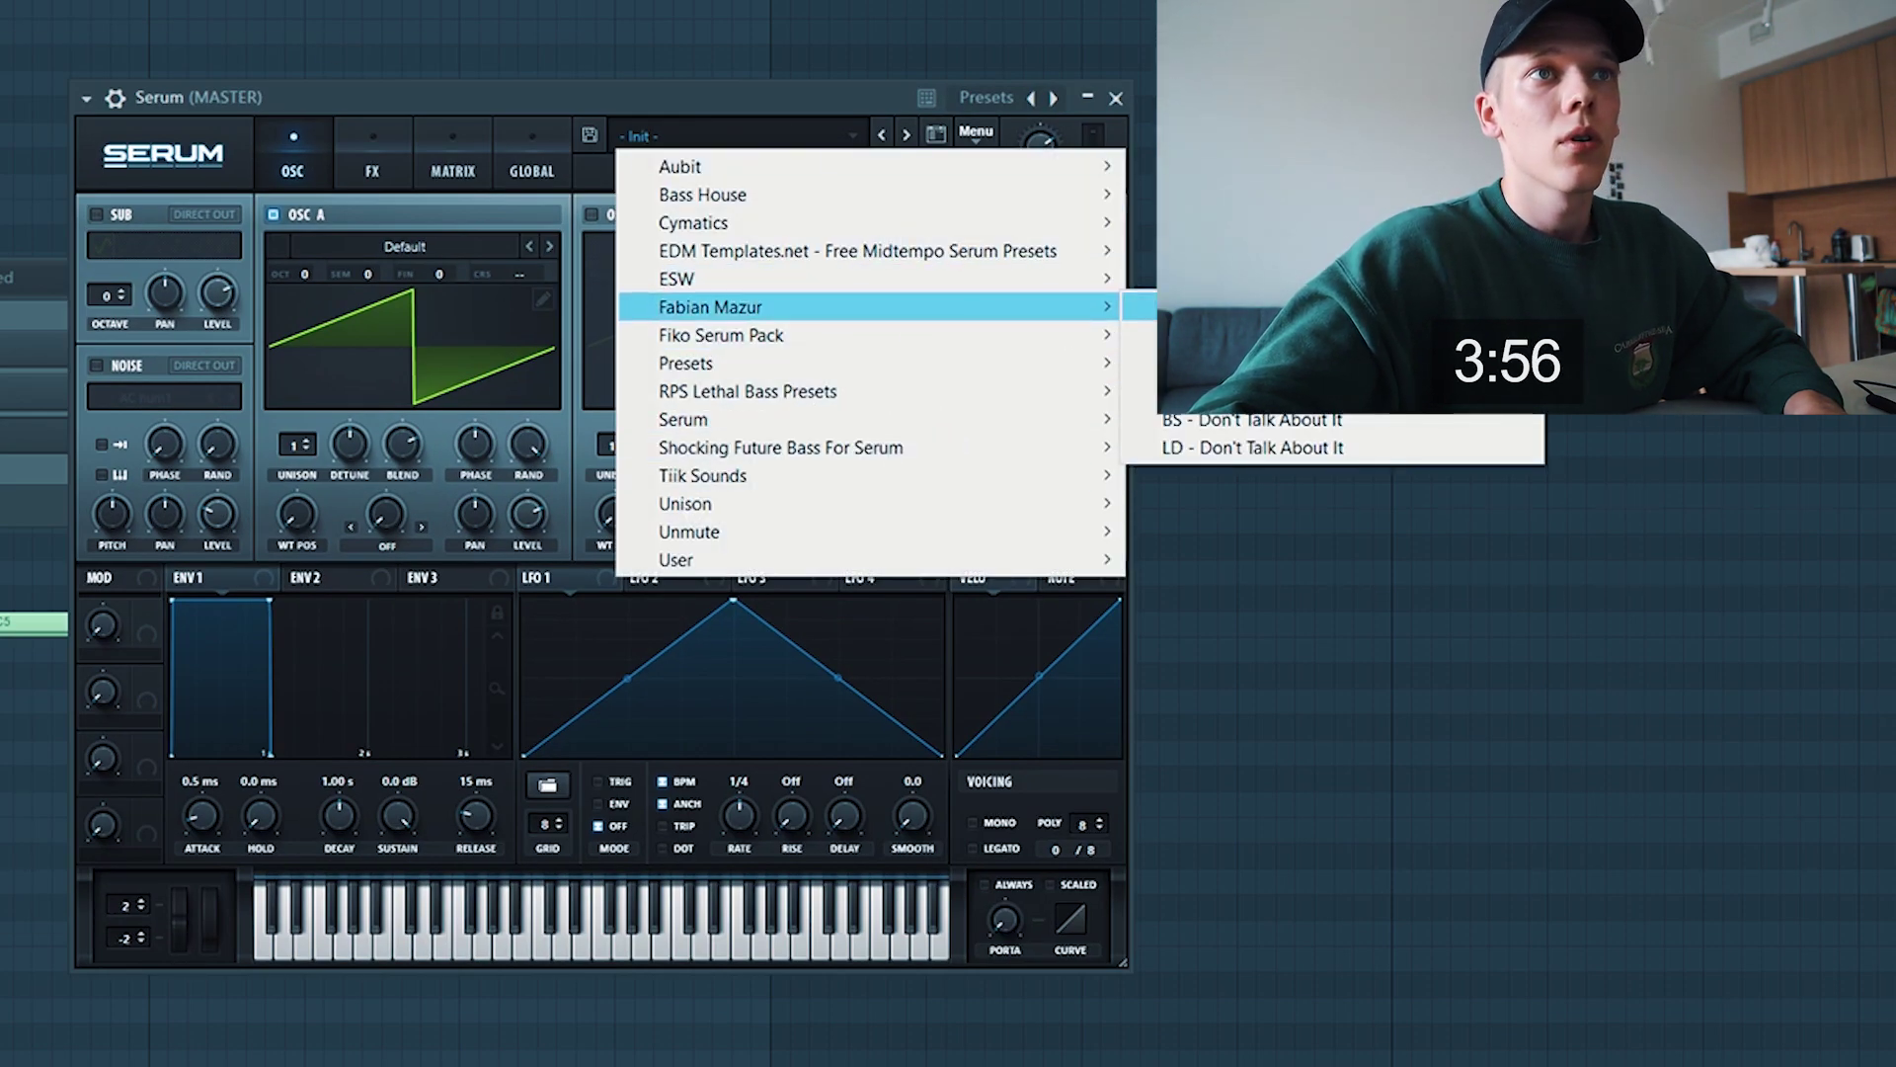
mouse_move(1140, 306)
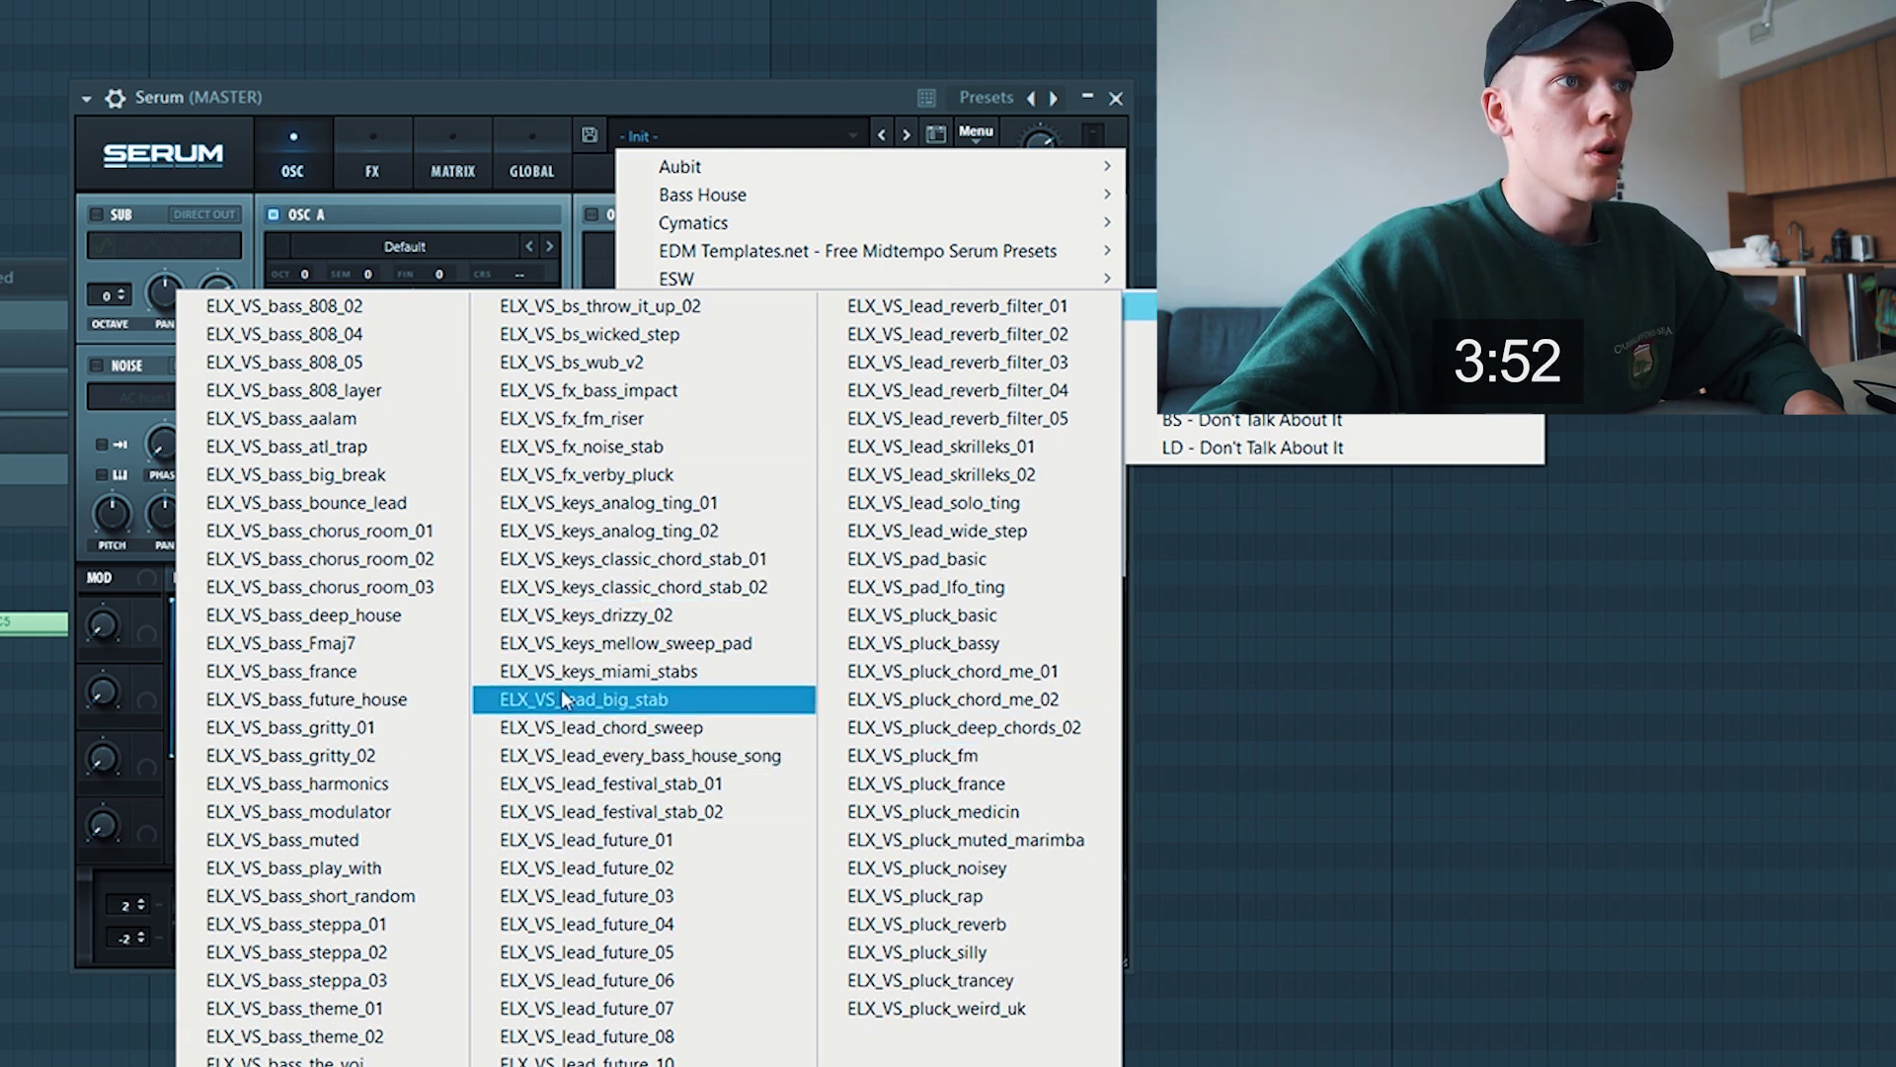
click(573, 755)
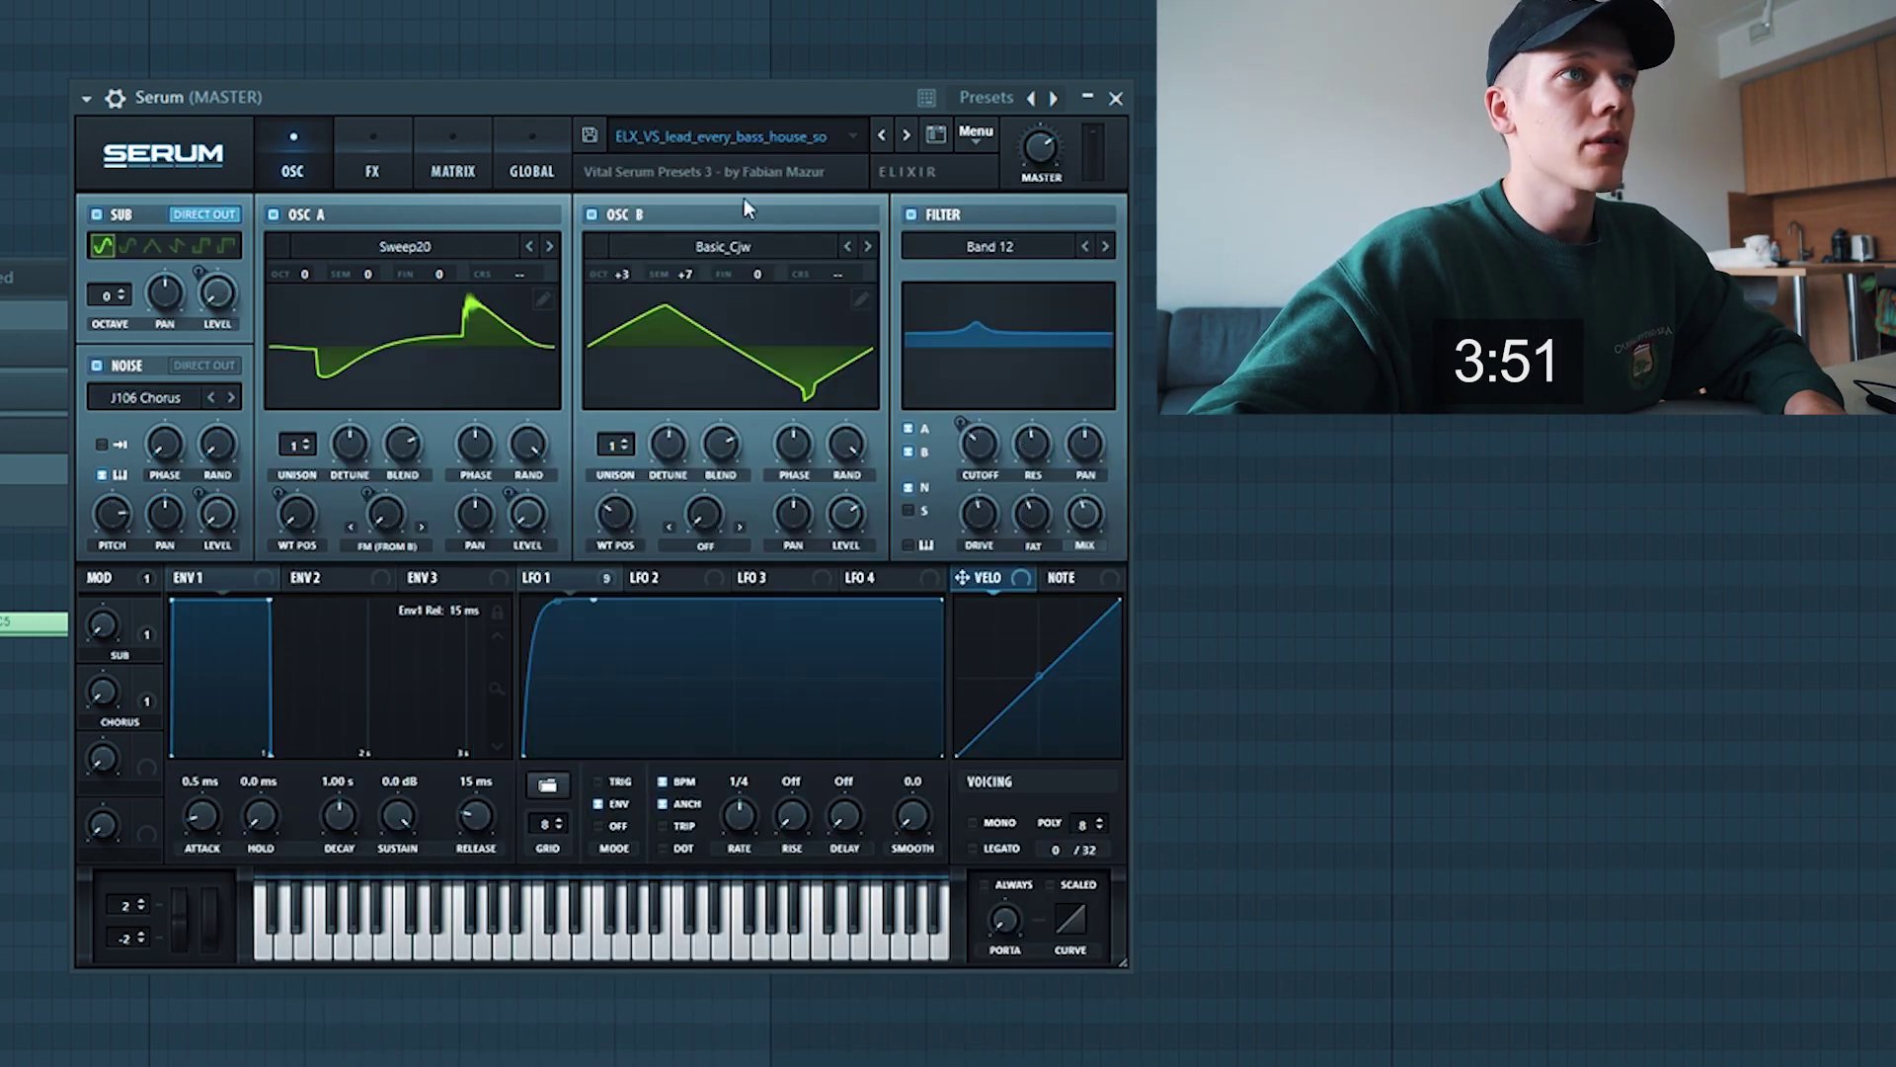
click(1116, 98)
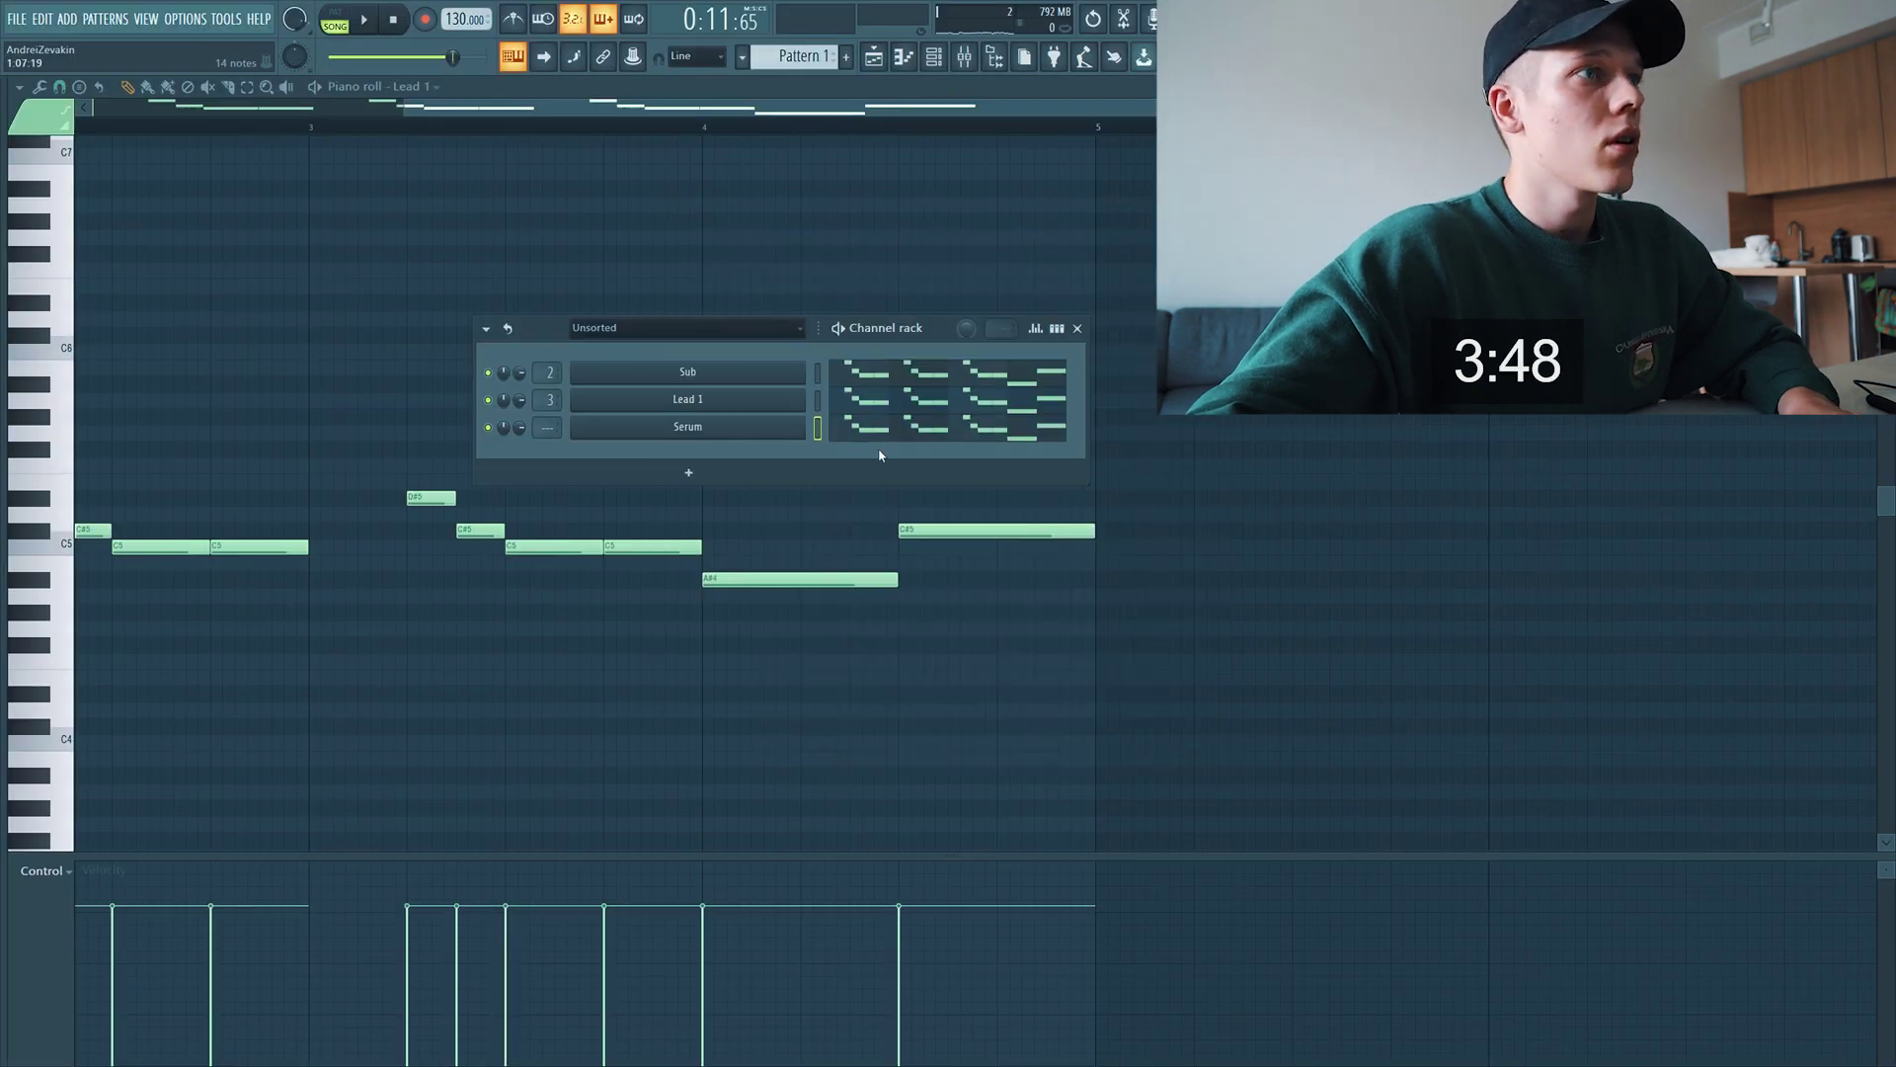
Transpose the new Serum channel's melody down three octaves so its C5 notes become C2, auditioning different octaves in playback
click(889, 435)
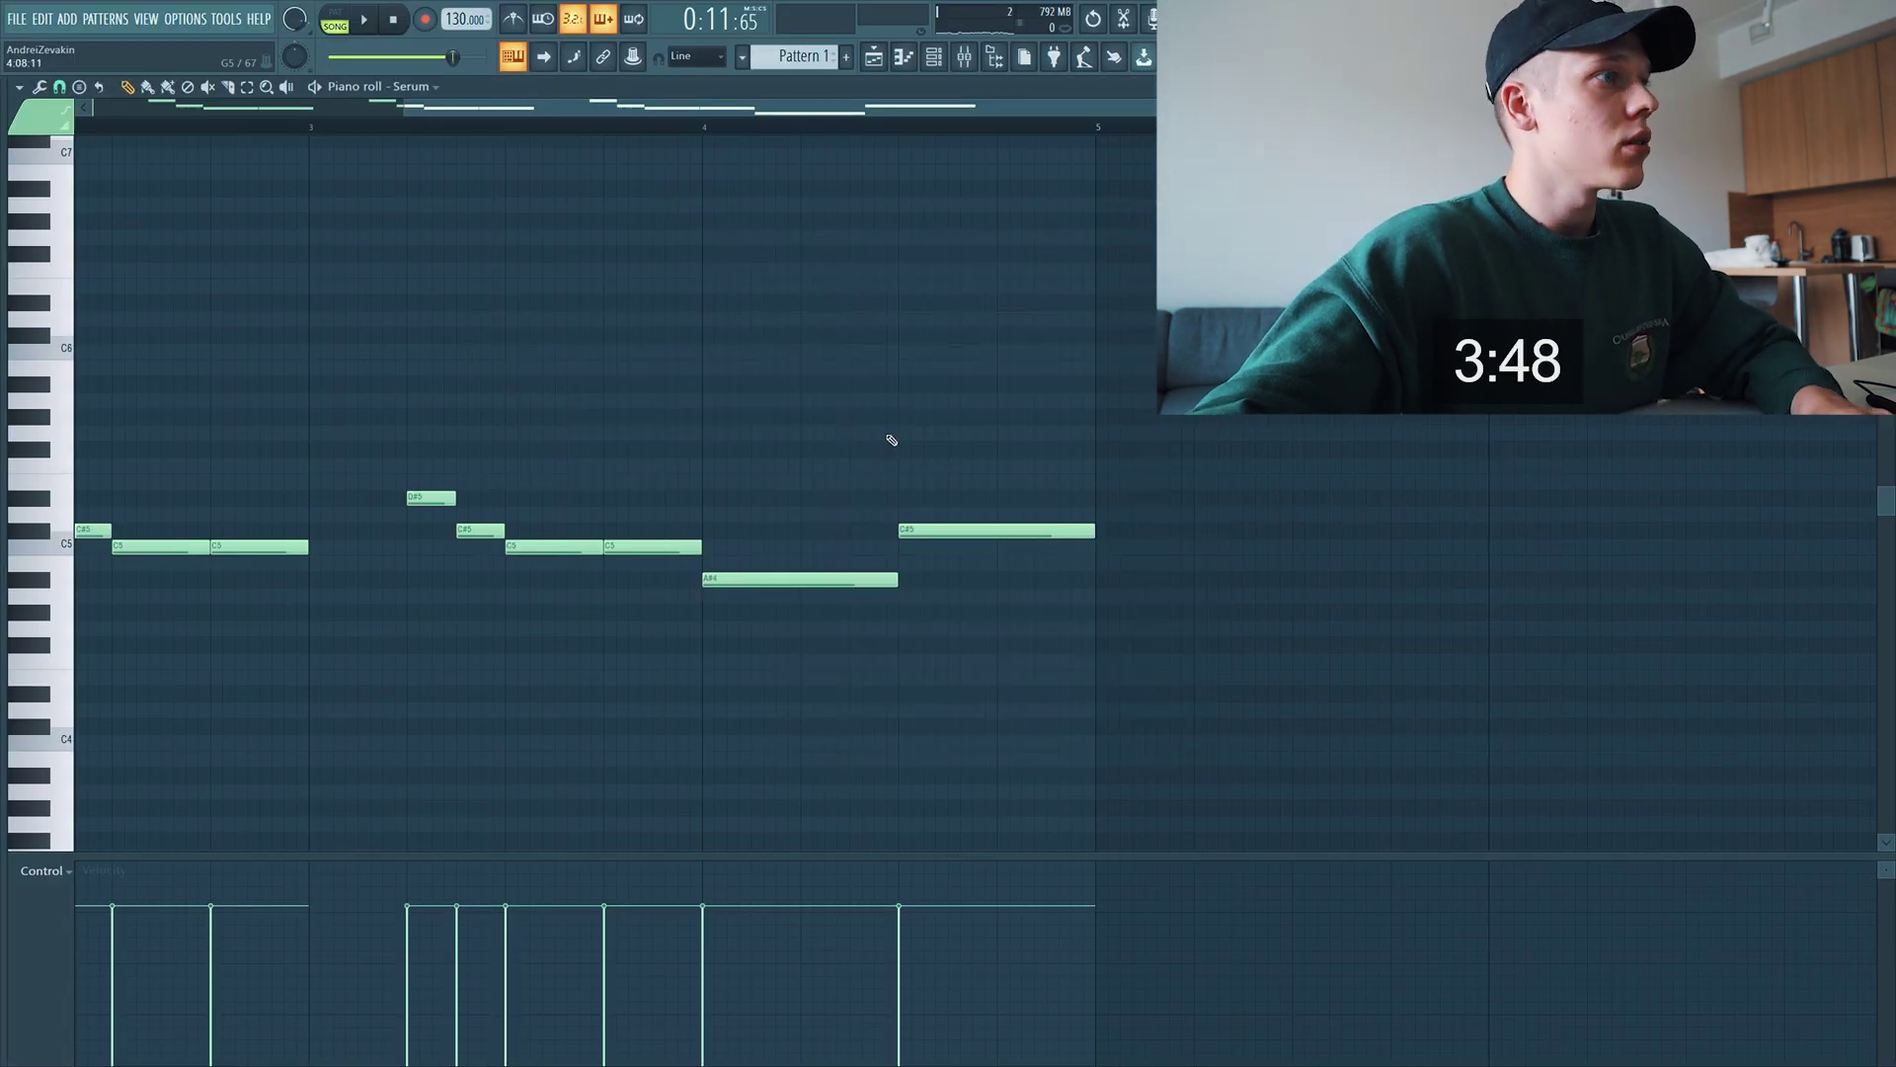
key(ctrl+Down)
key(ctrl+Down)
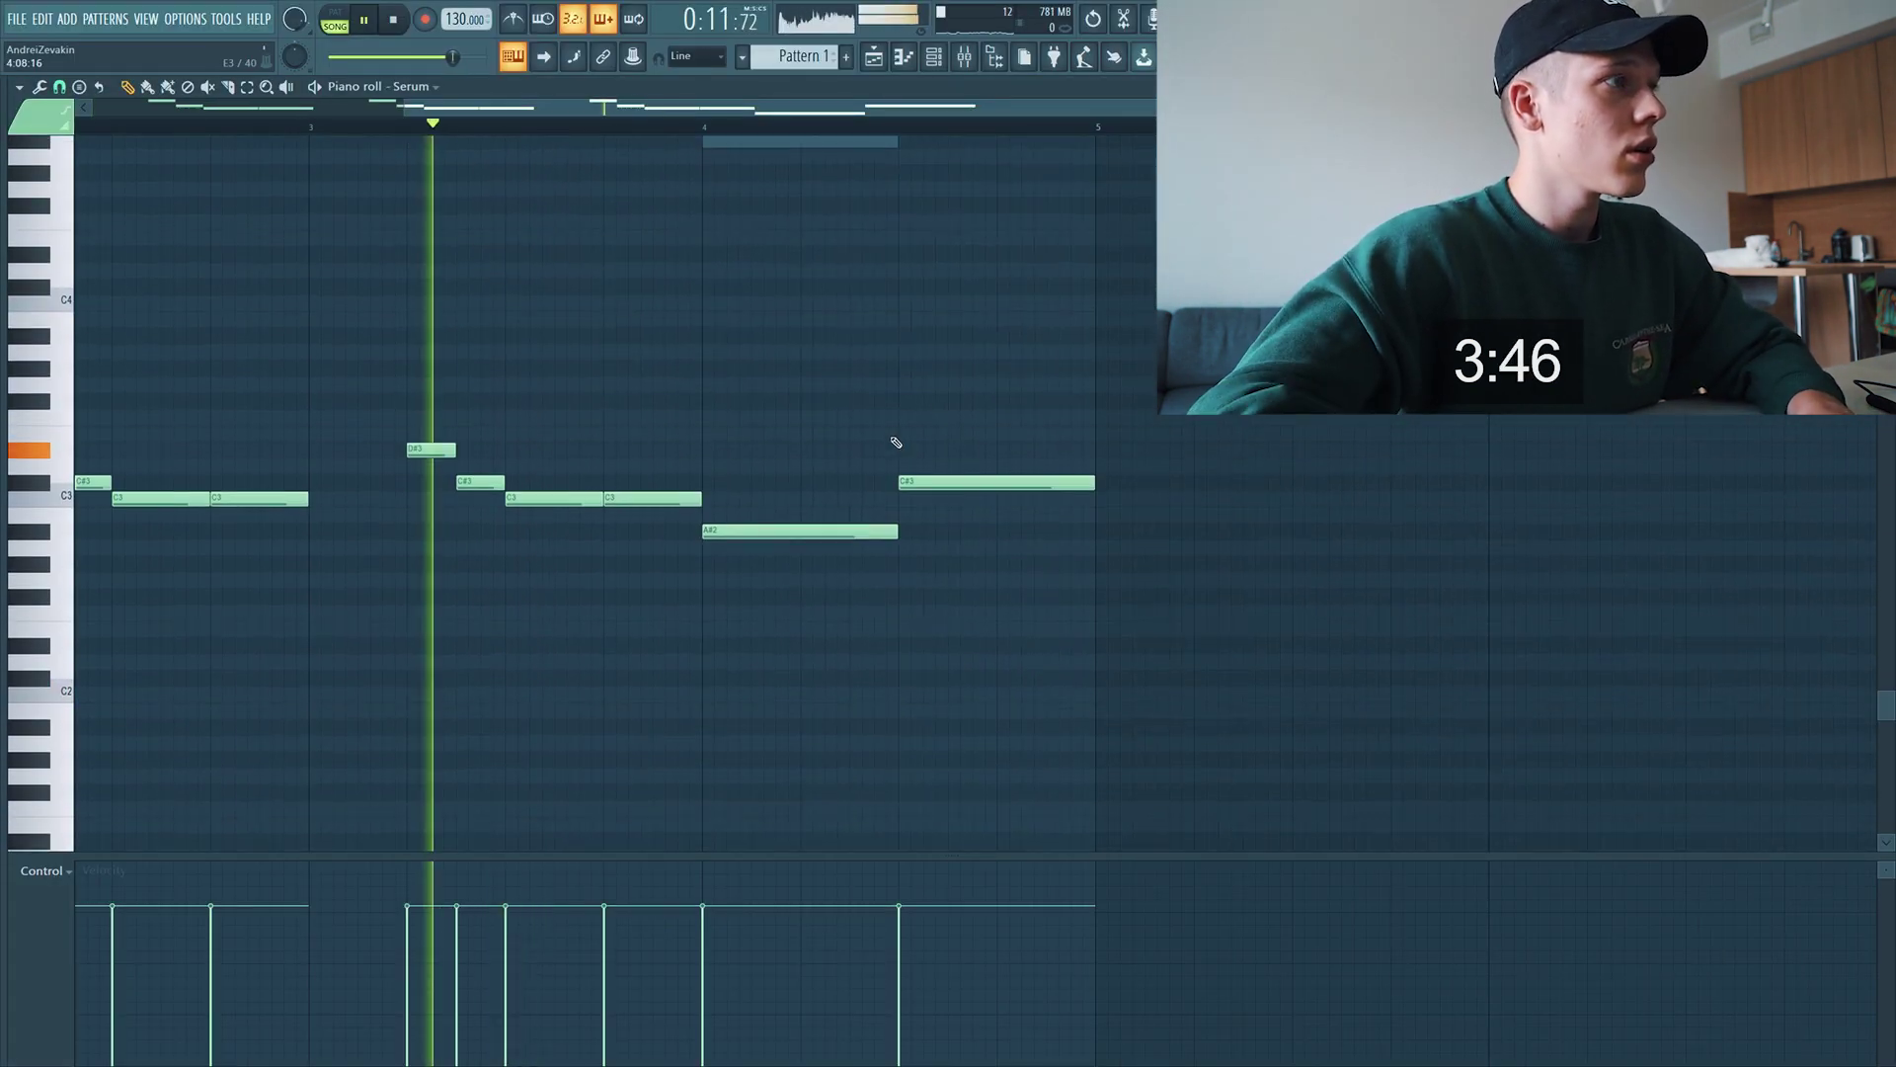
key(ctrl+Up)
key(space)
key(space)
key(space)
key(space)
key(ctrl+Down)
key(space)
key(space)
key(space)
key(space)
key(ctrl+Down)
key(space)
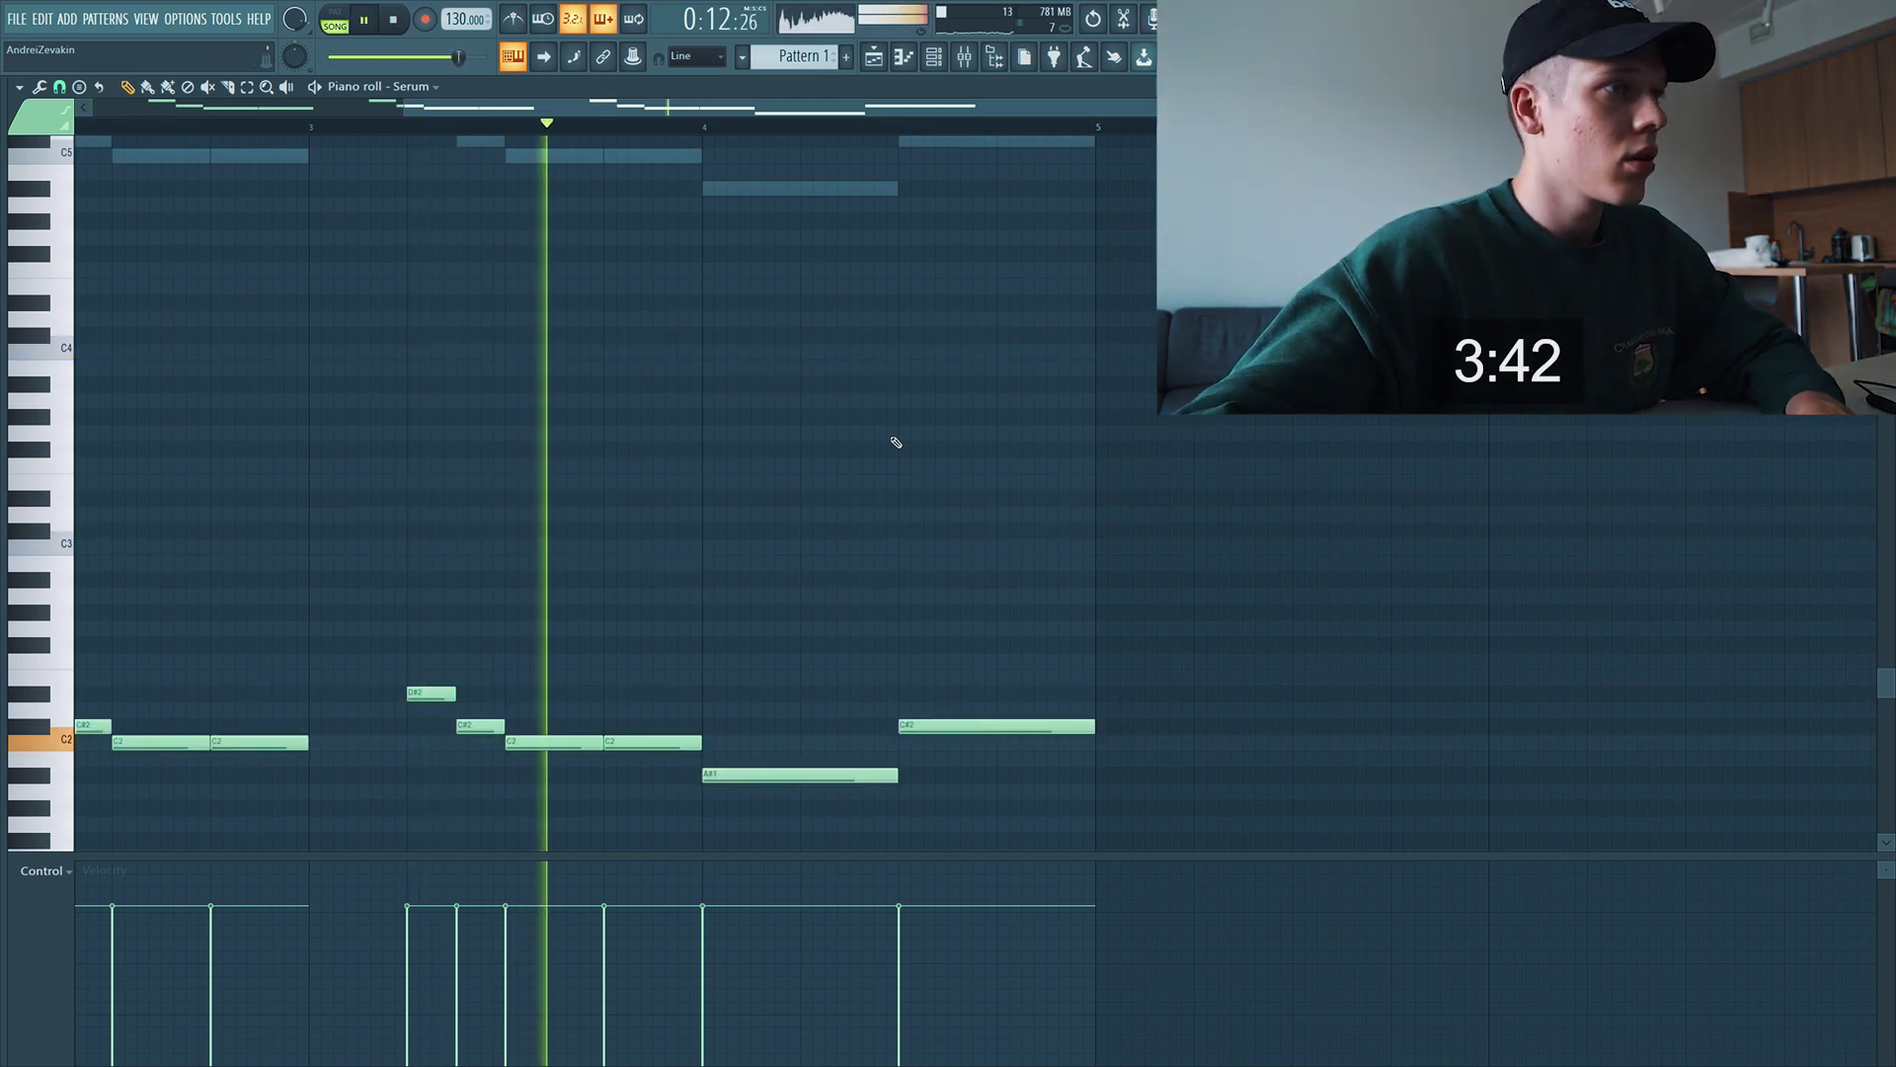
scroll(1020, 507, down, 2)
key(space)
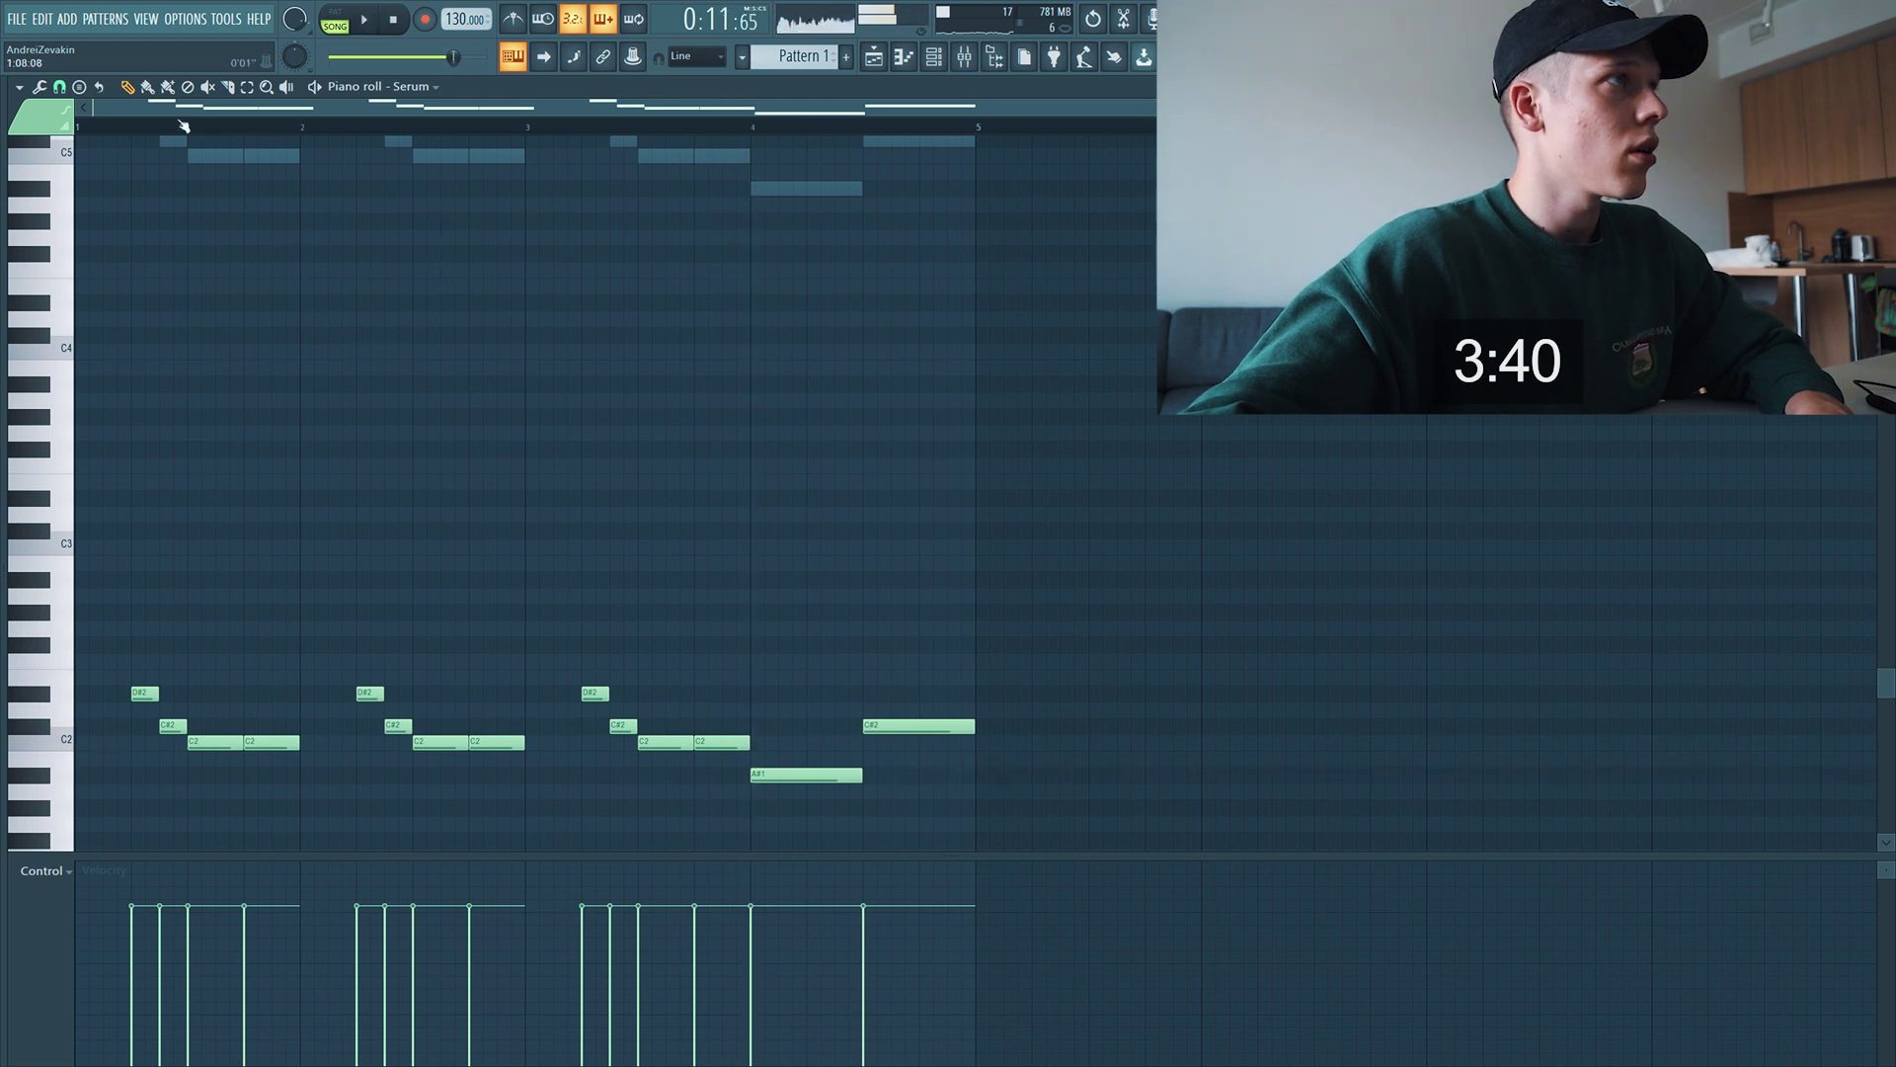
key(space)
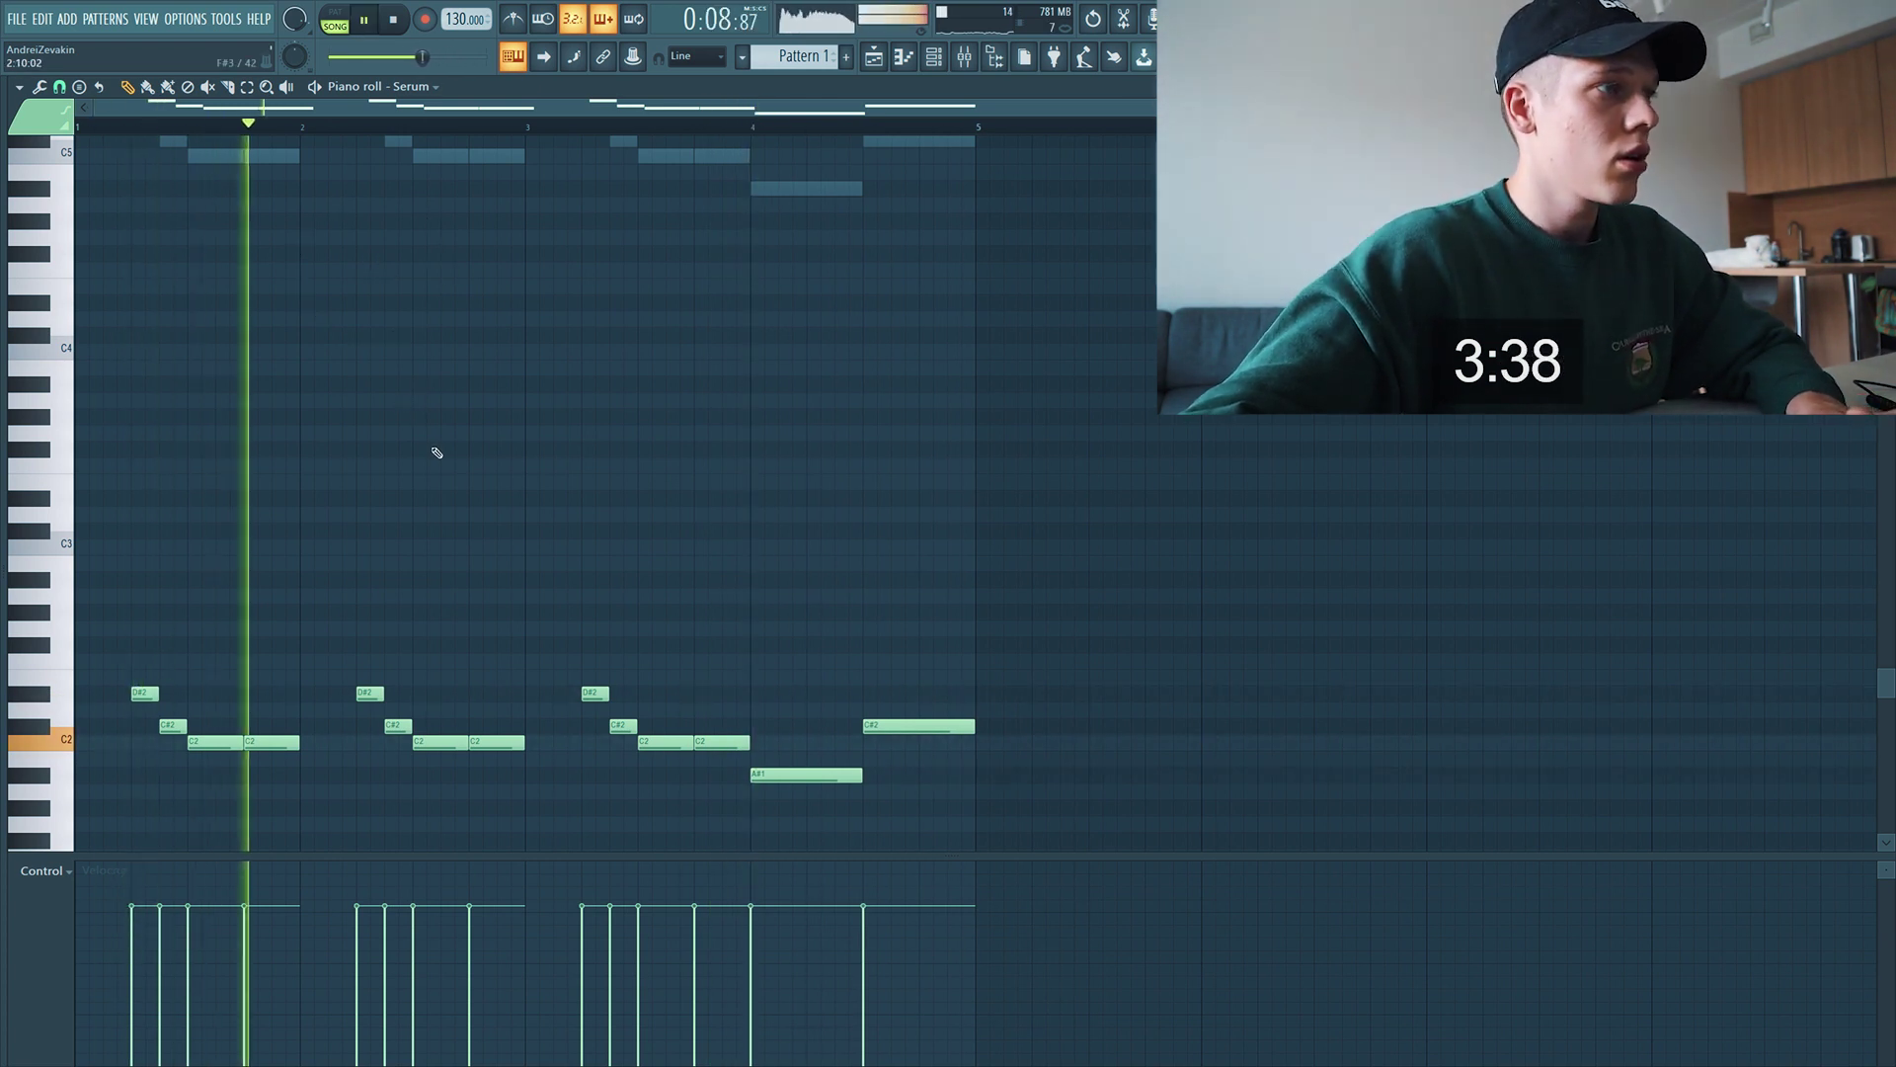
Rename the Serum channel to Lead 2 and route it to mixer track 4
click(932, 57)
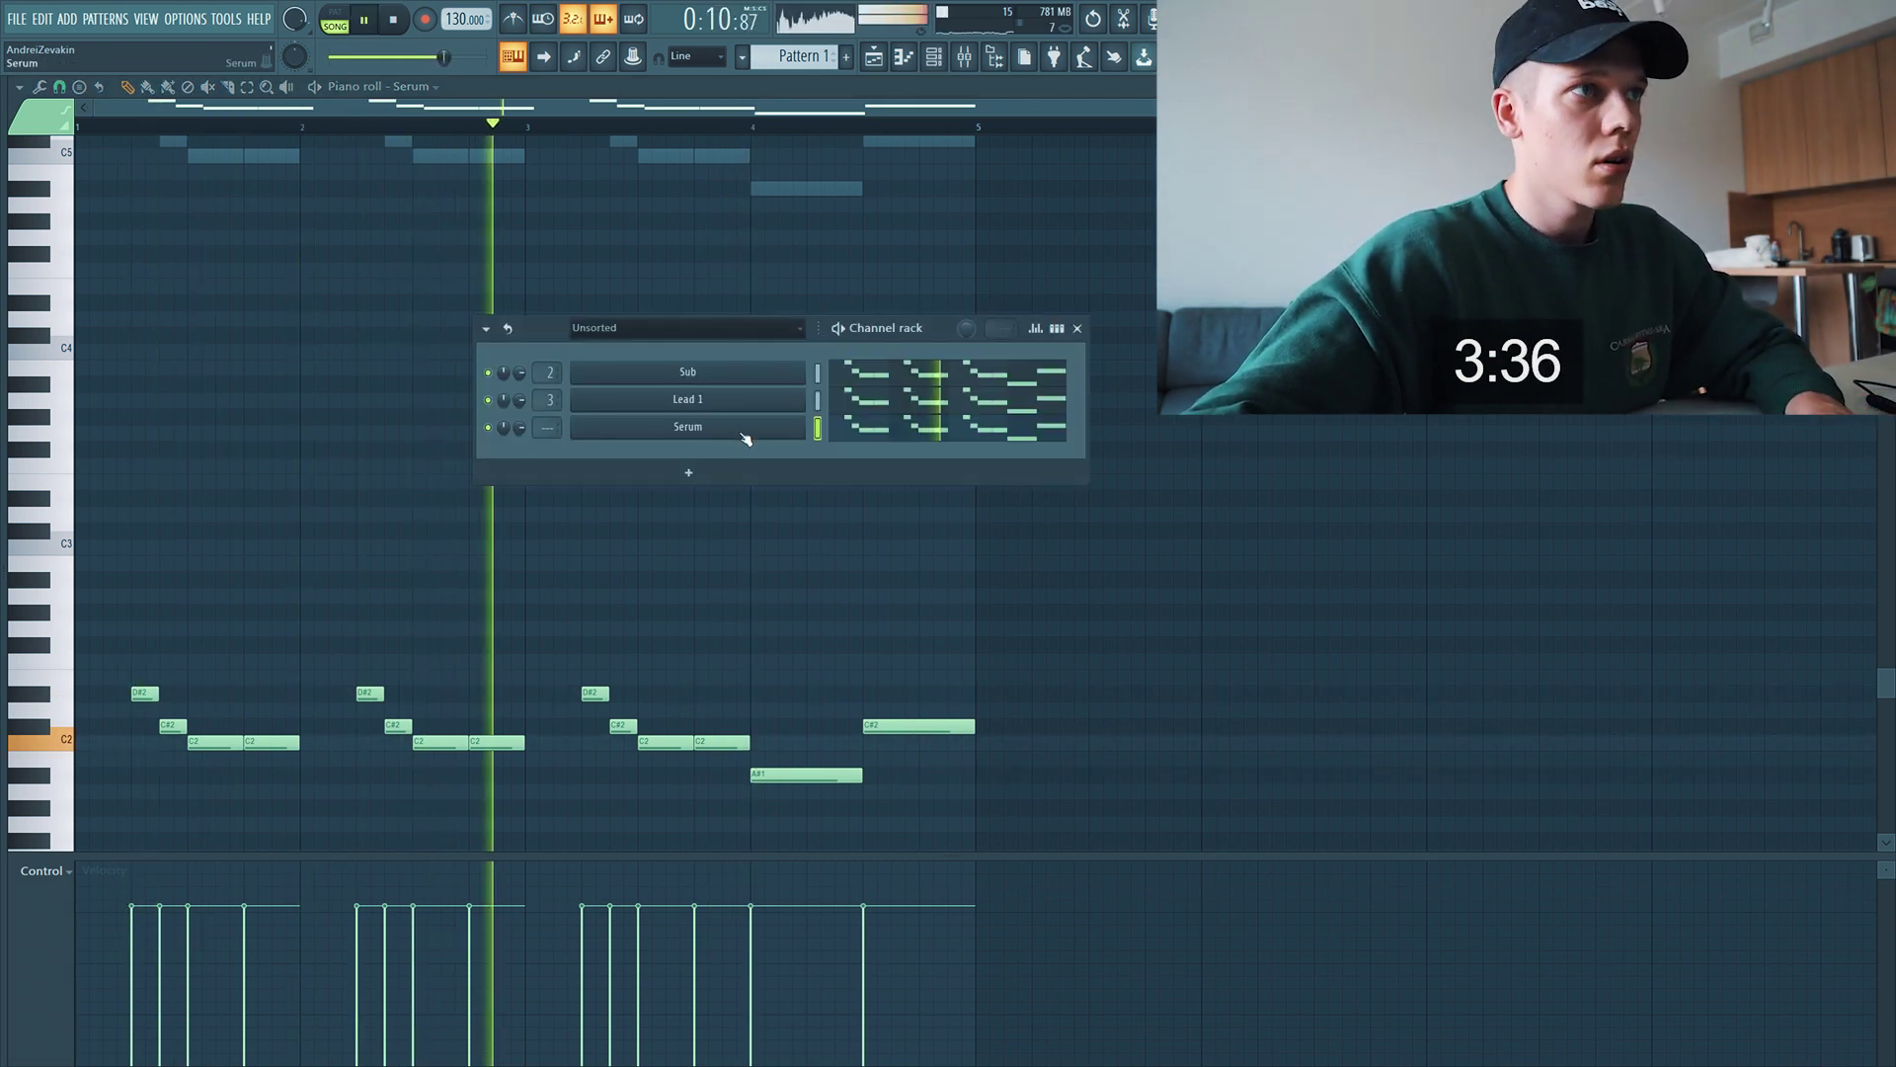
click(736, 431)
right_click(633, 435)
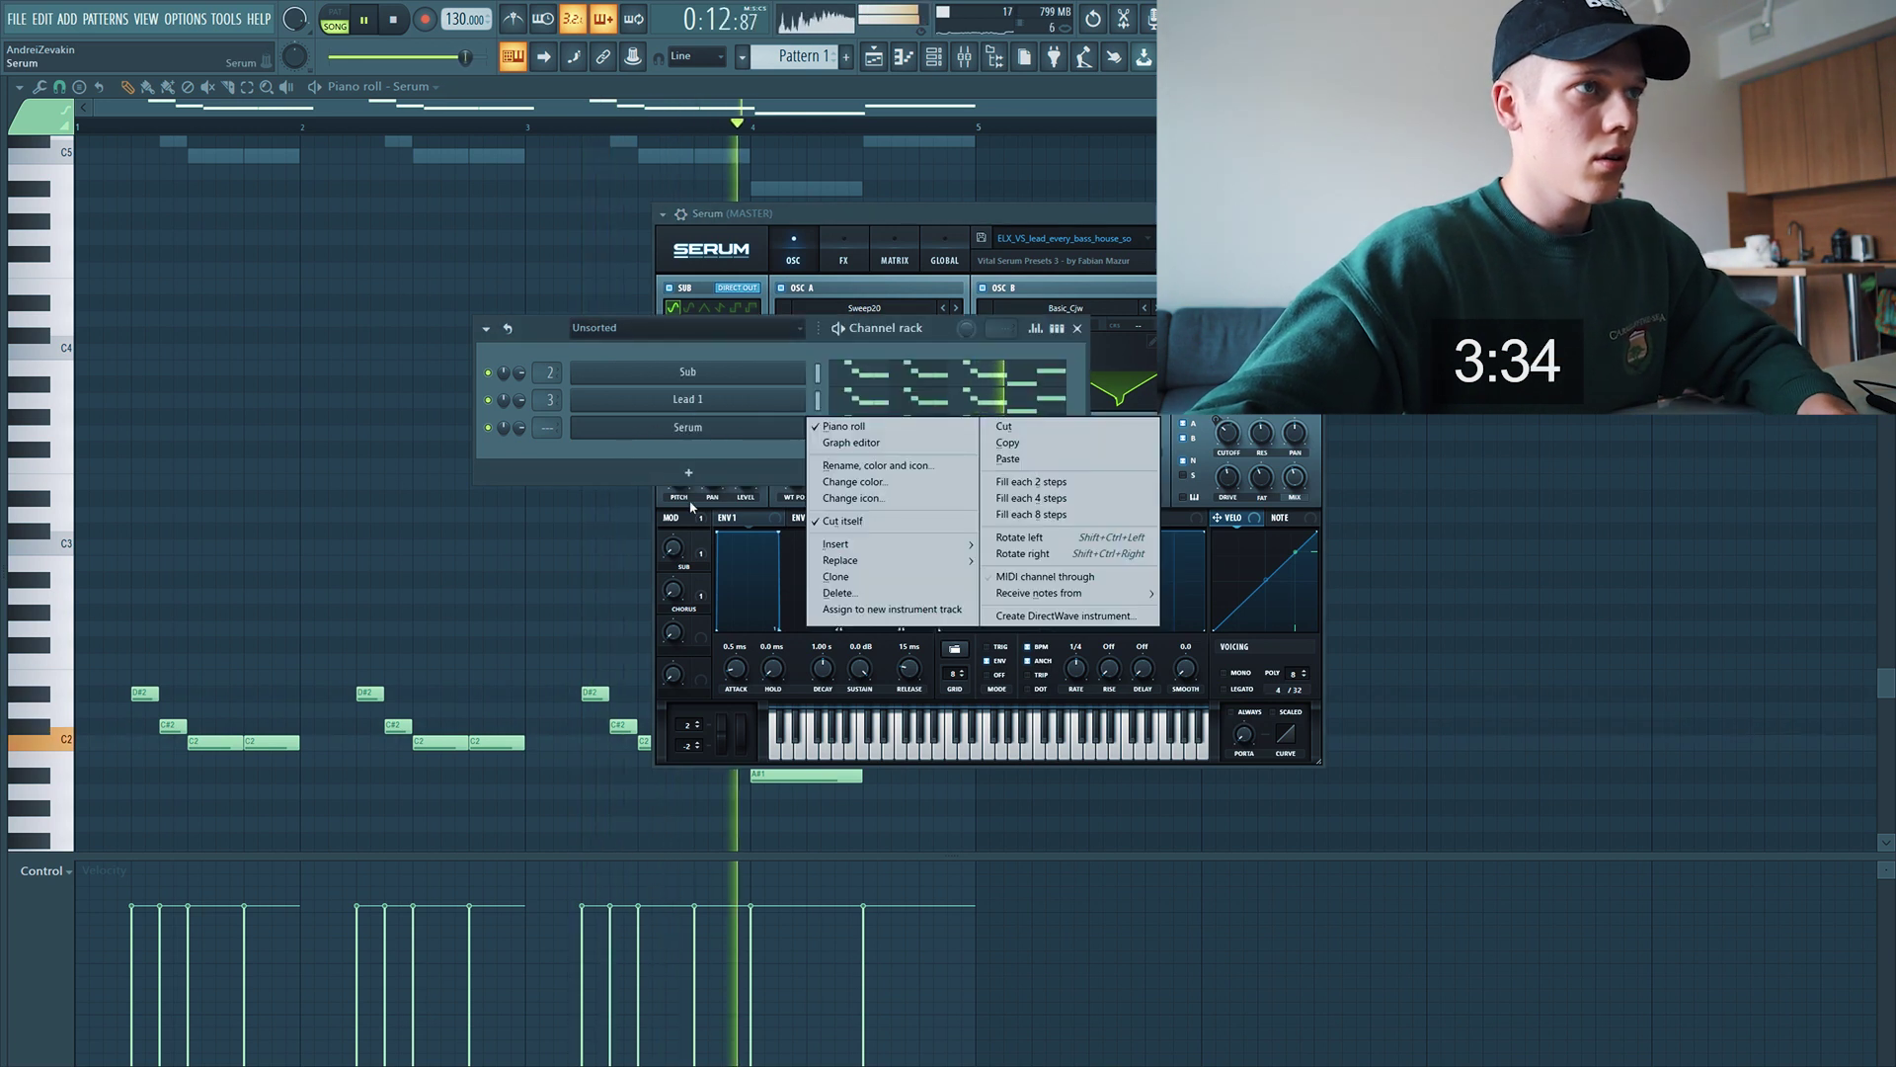
click(716, 455)
key(space)
key(F2)
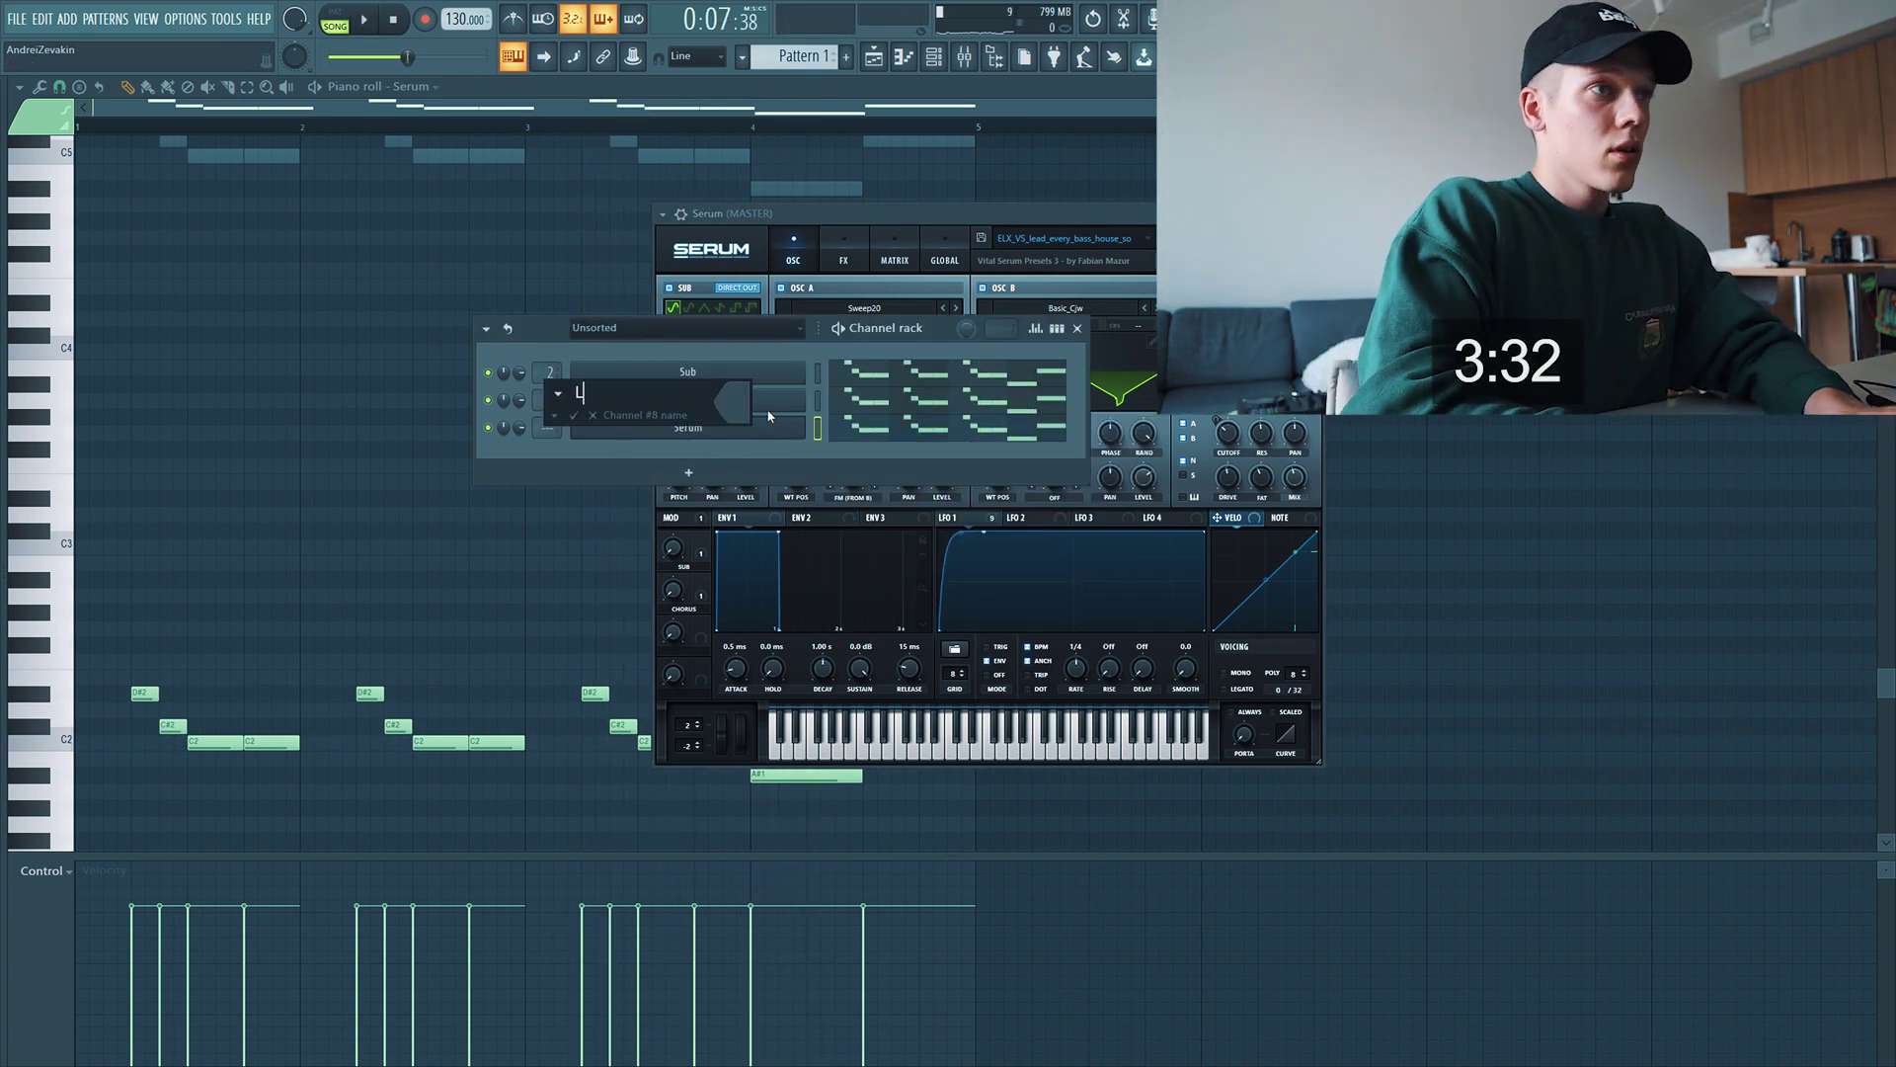
text(Lead 2)
key(Return)
key(F9)
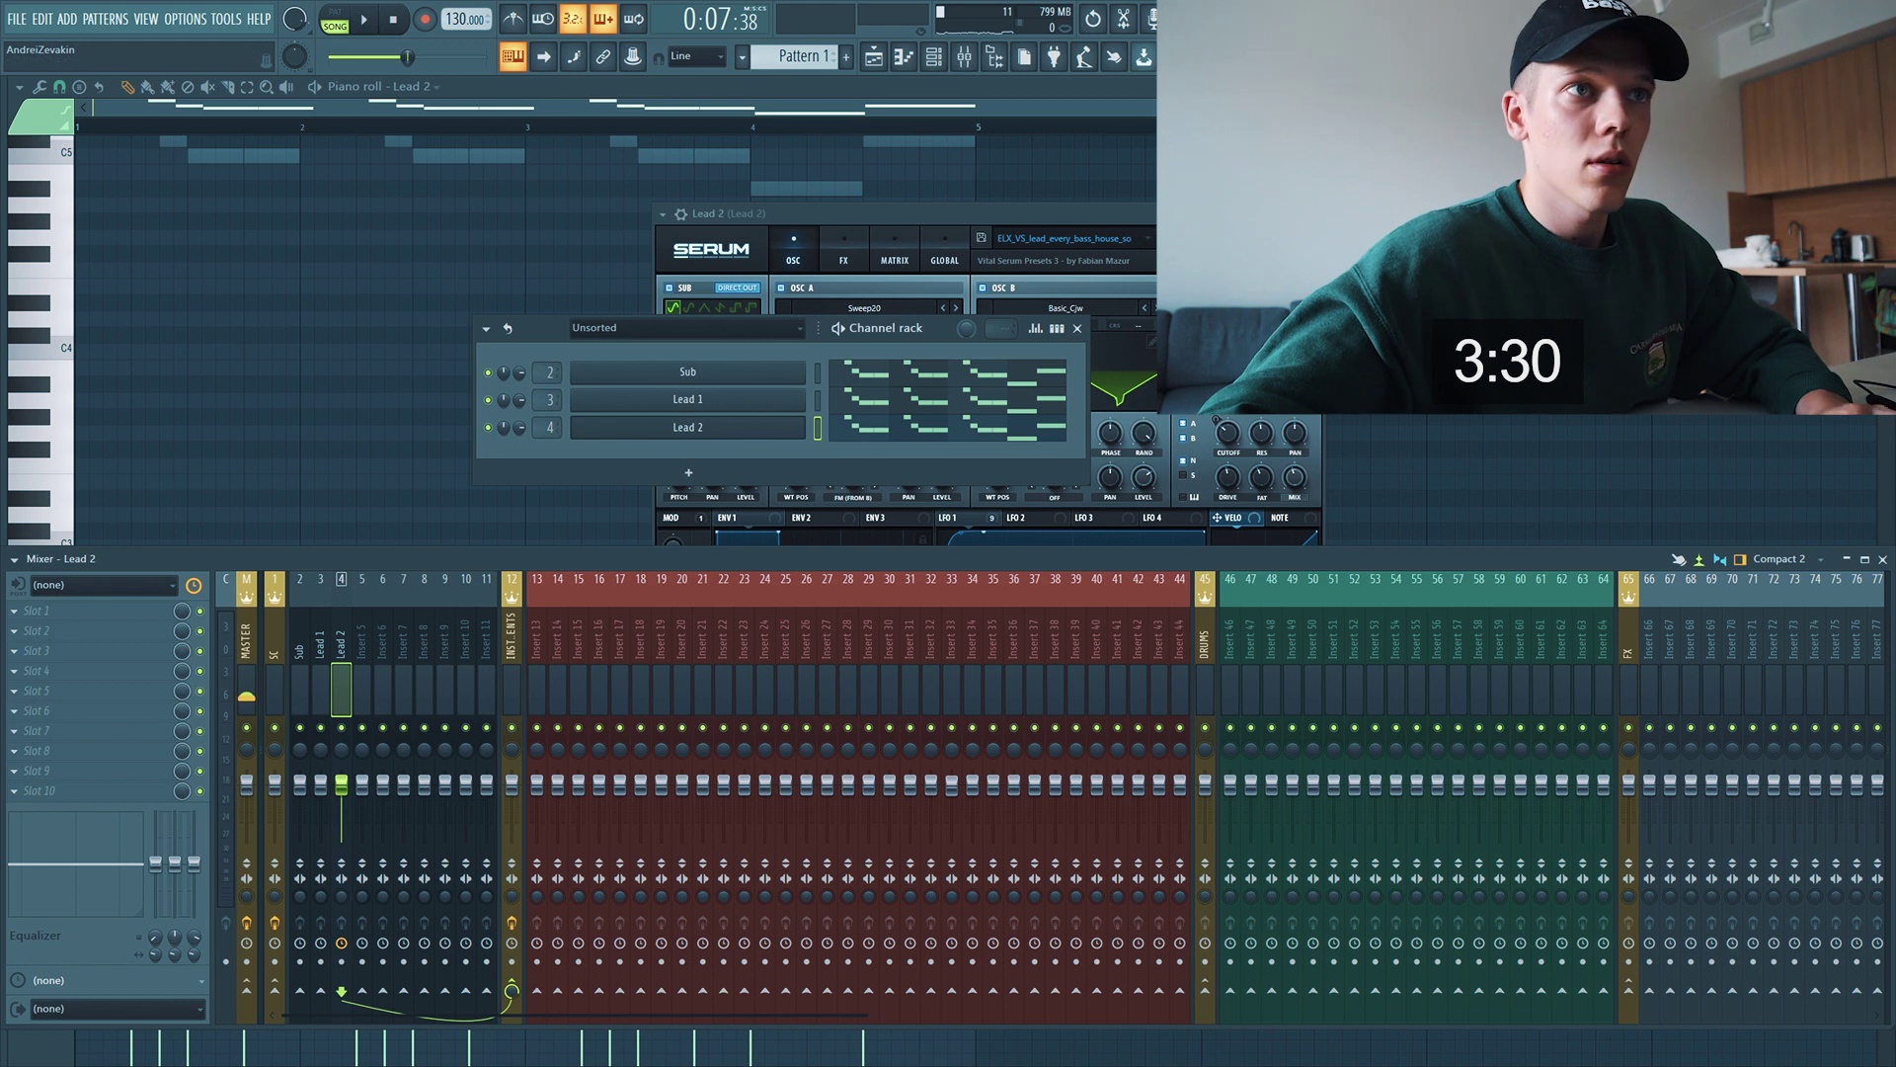
Play back the loop with both leads layered and review the melody and drum clips in the playlist
key(space)
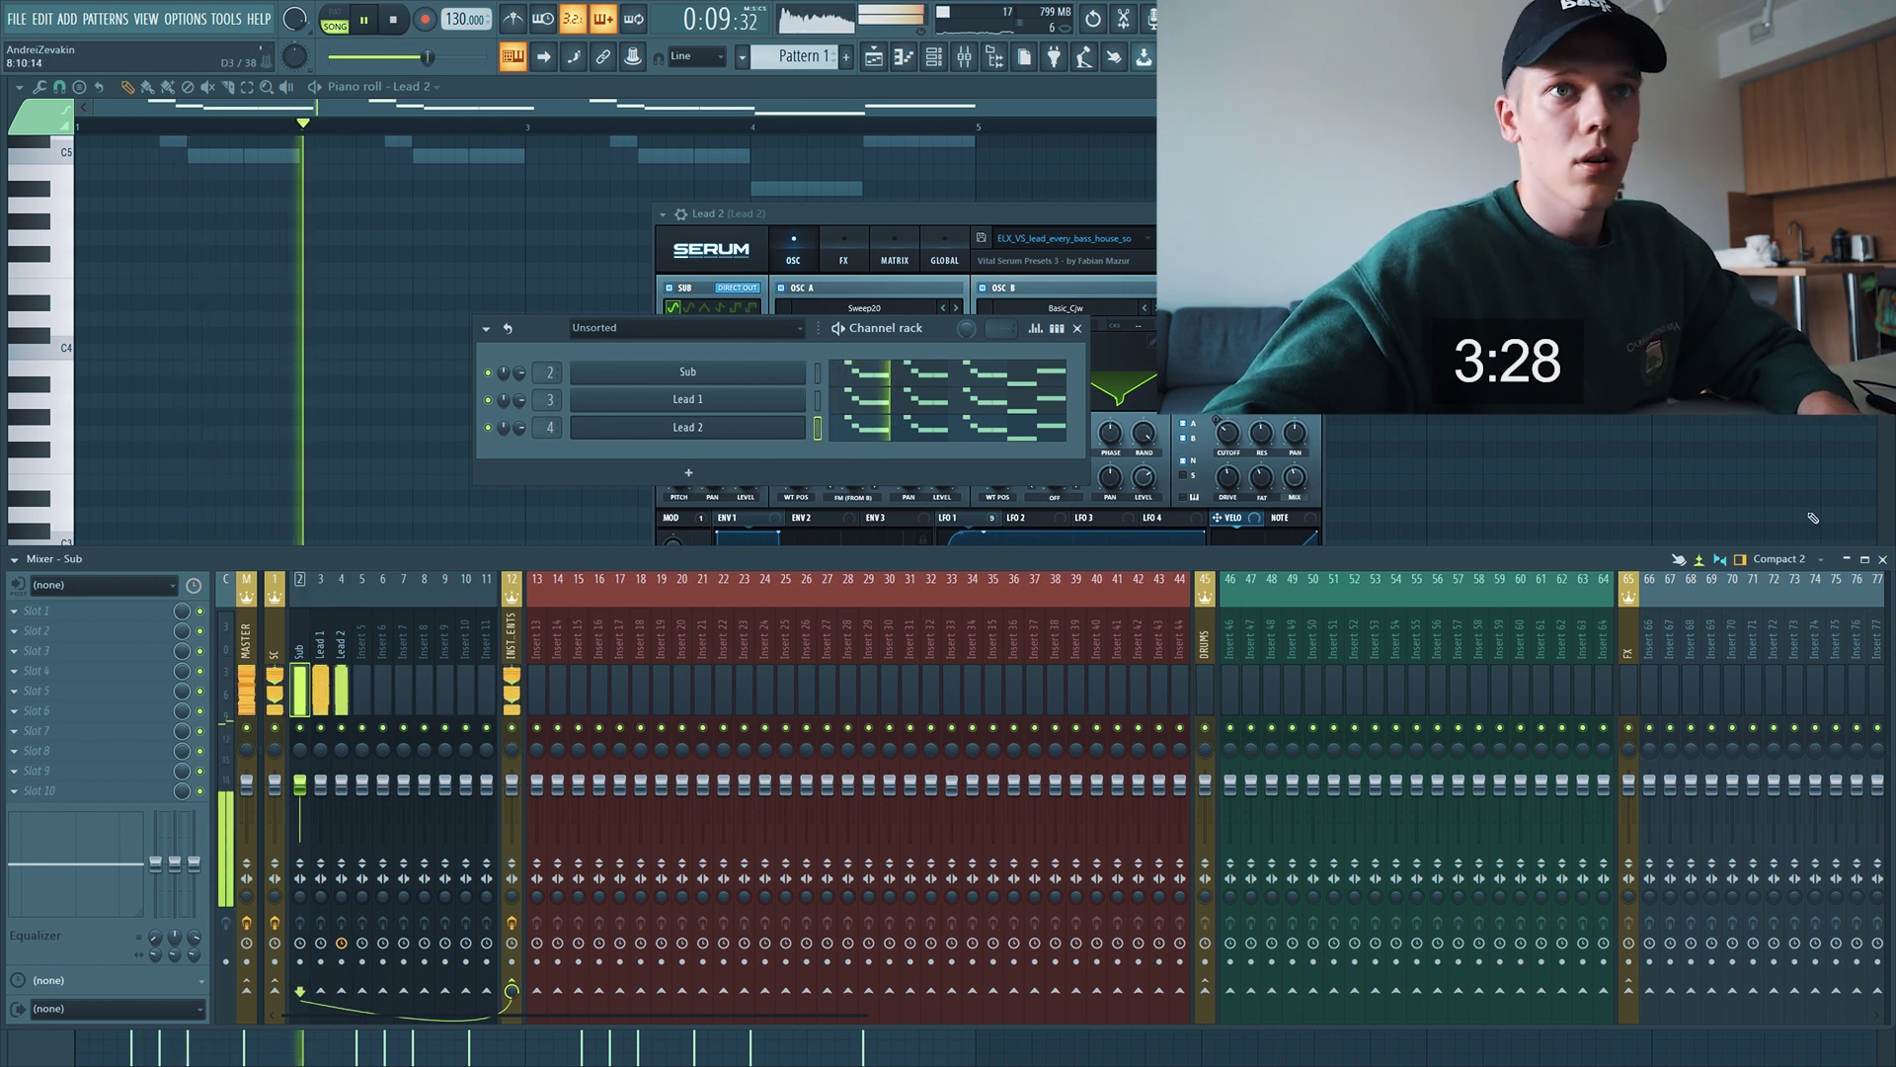
click(1882, 559)
scroll(347, 415, down, 4)
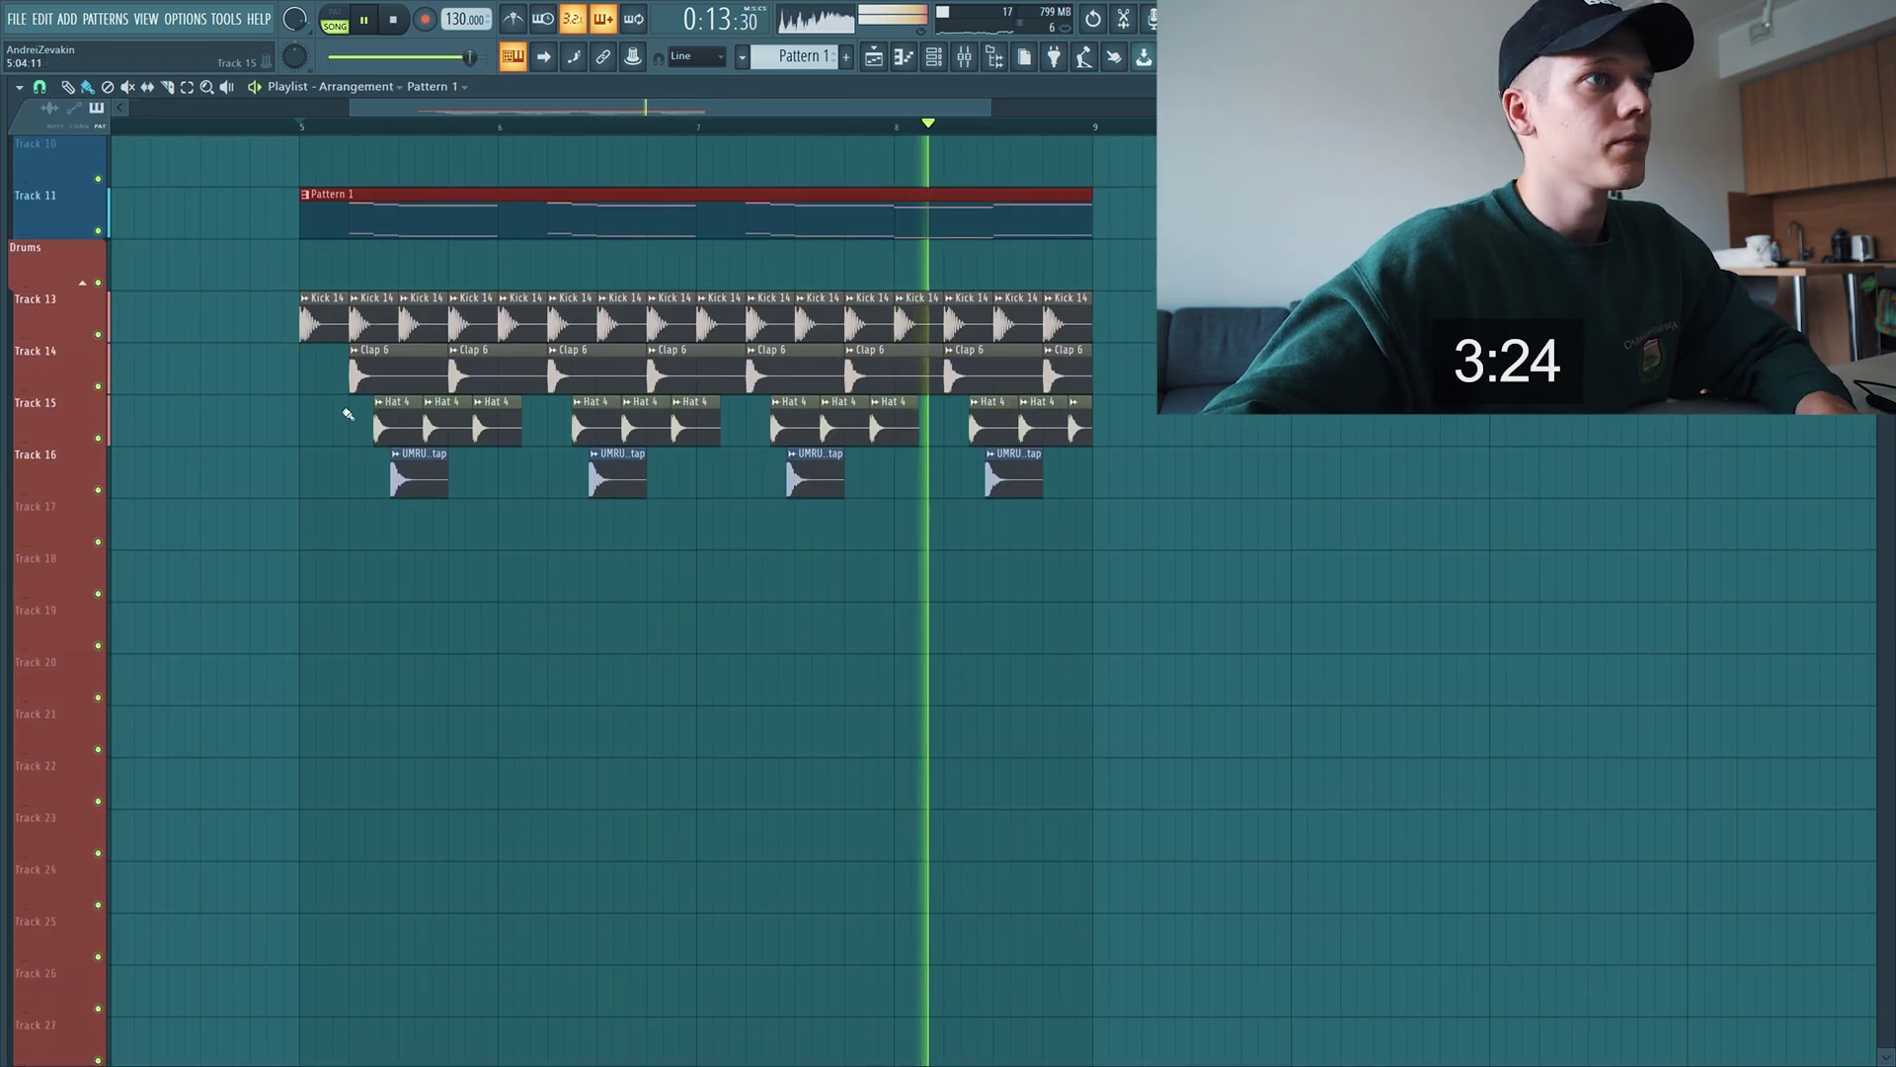
scroll(342, 415, up, 4)
scroll(420, 395, down, 3)
scroll(483, 374, up, 2)
scroll(425, 346, up, 1)
key(space)
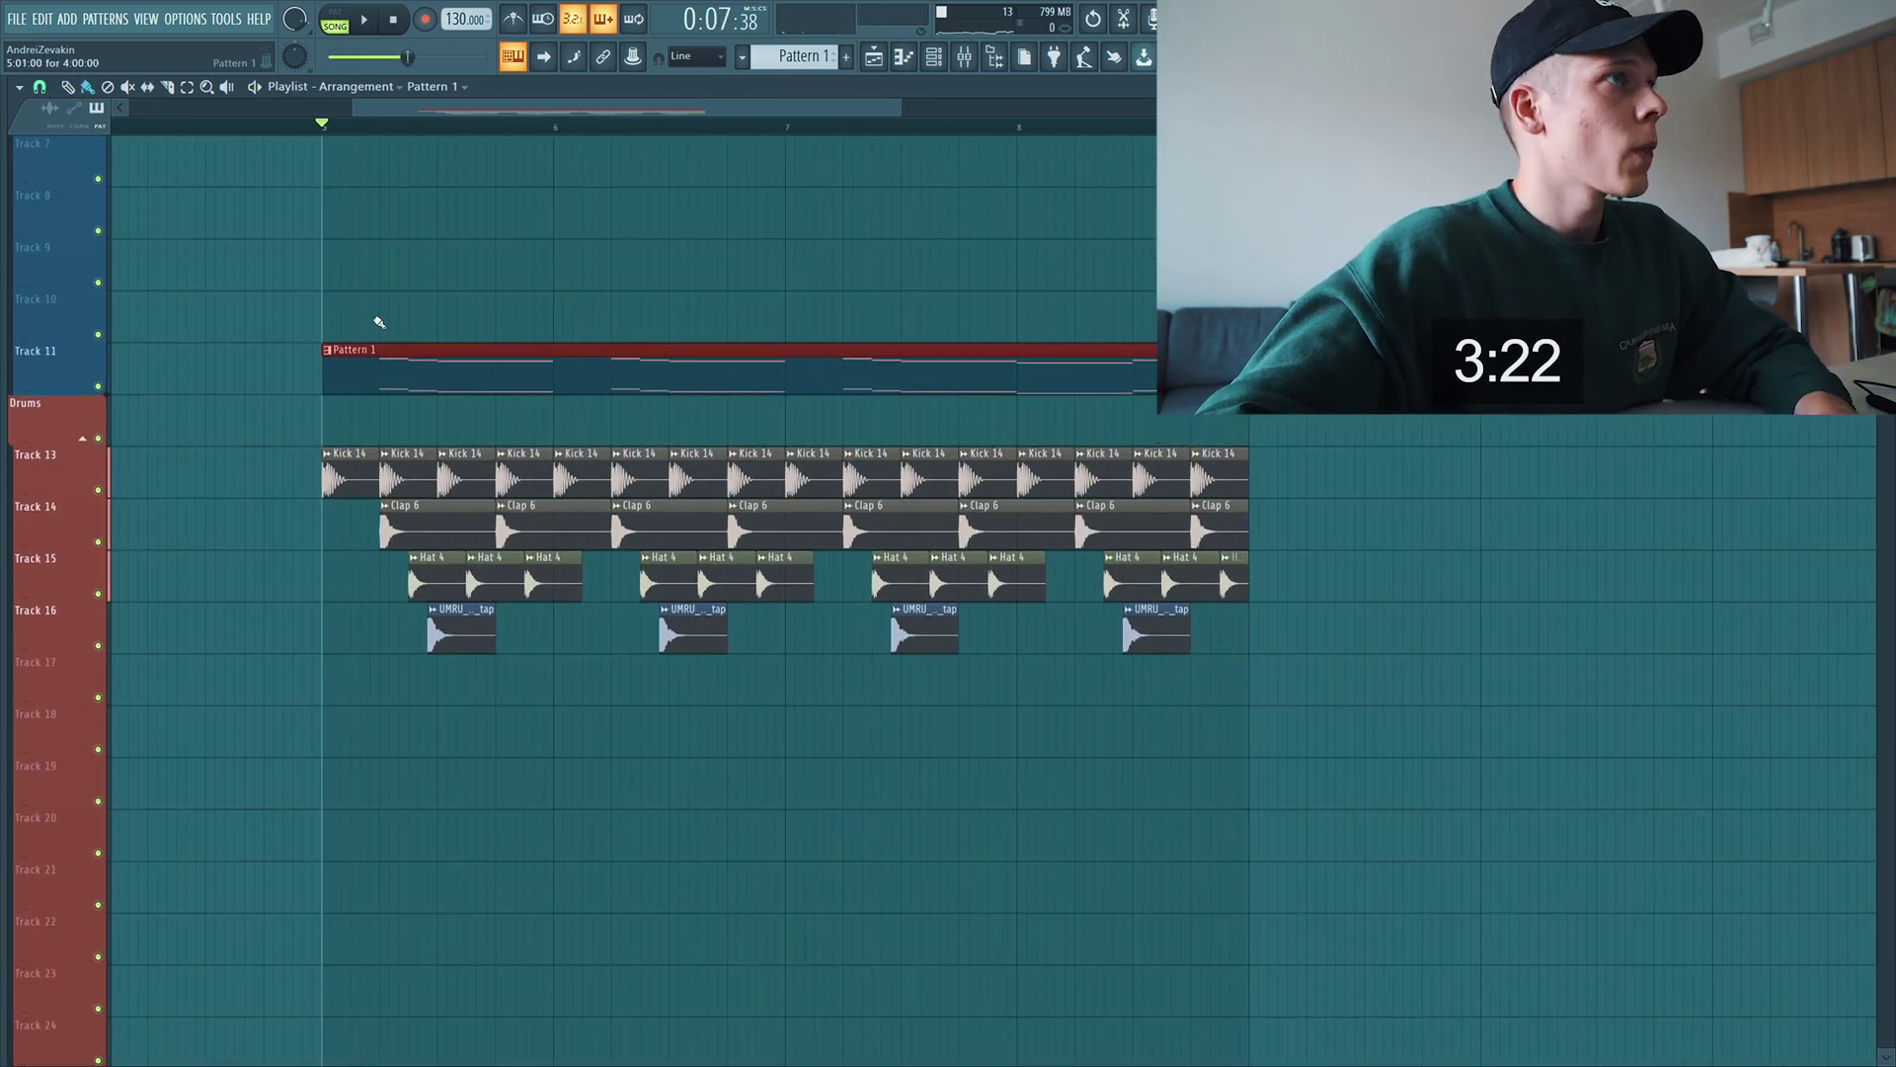
scroll(606, 830, down, 4)
scroll(567, 795, up, 4)
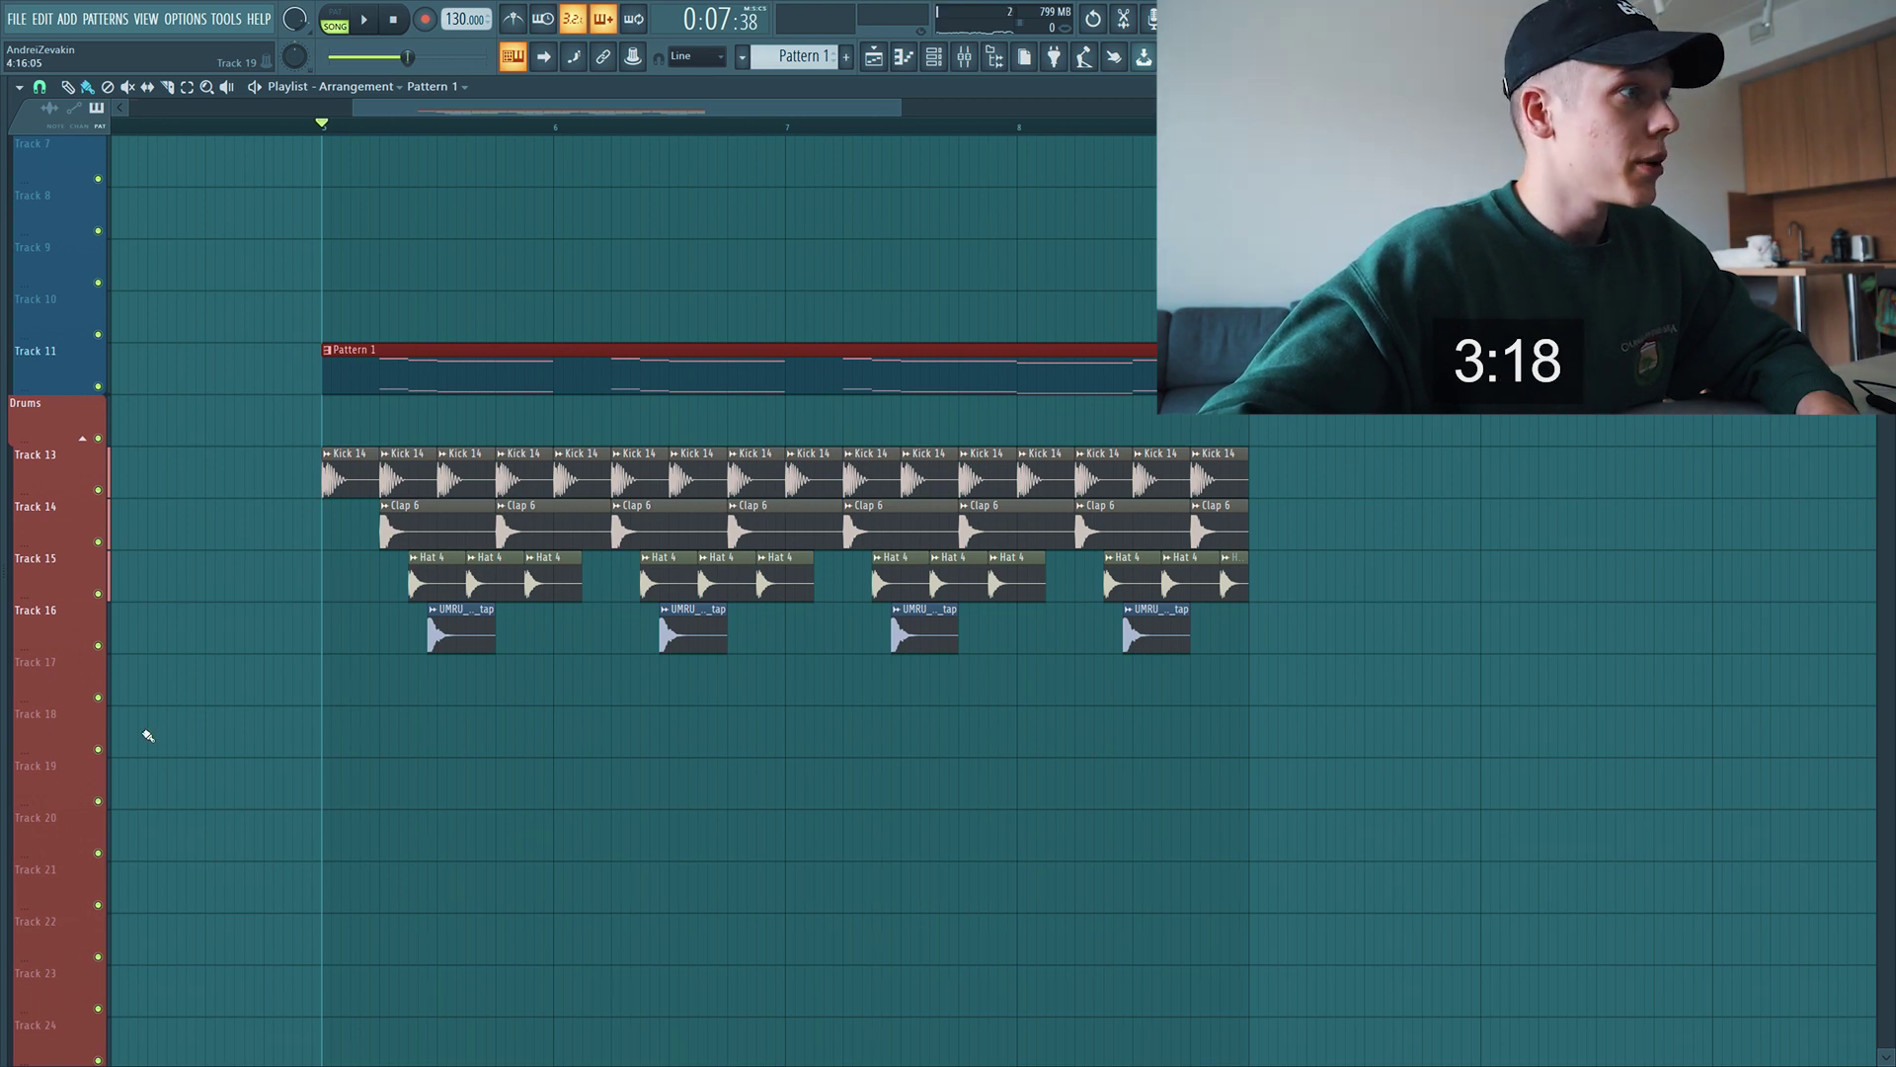
Browse the Fabian Mazur samples to the FM_one_shots folder inside Vital Trap
key(alt+F8)
scroll(152, 711, up, 10)
scroll(126, 727, down, 3)
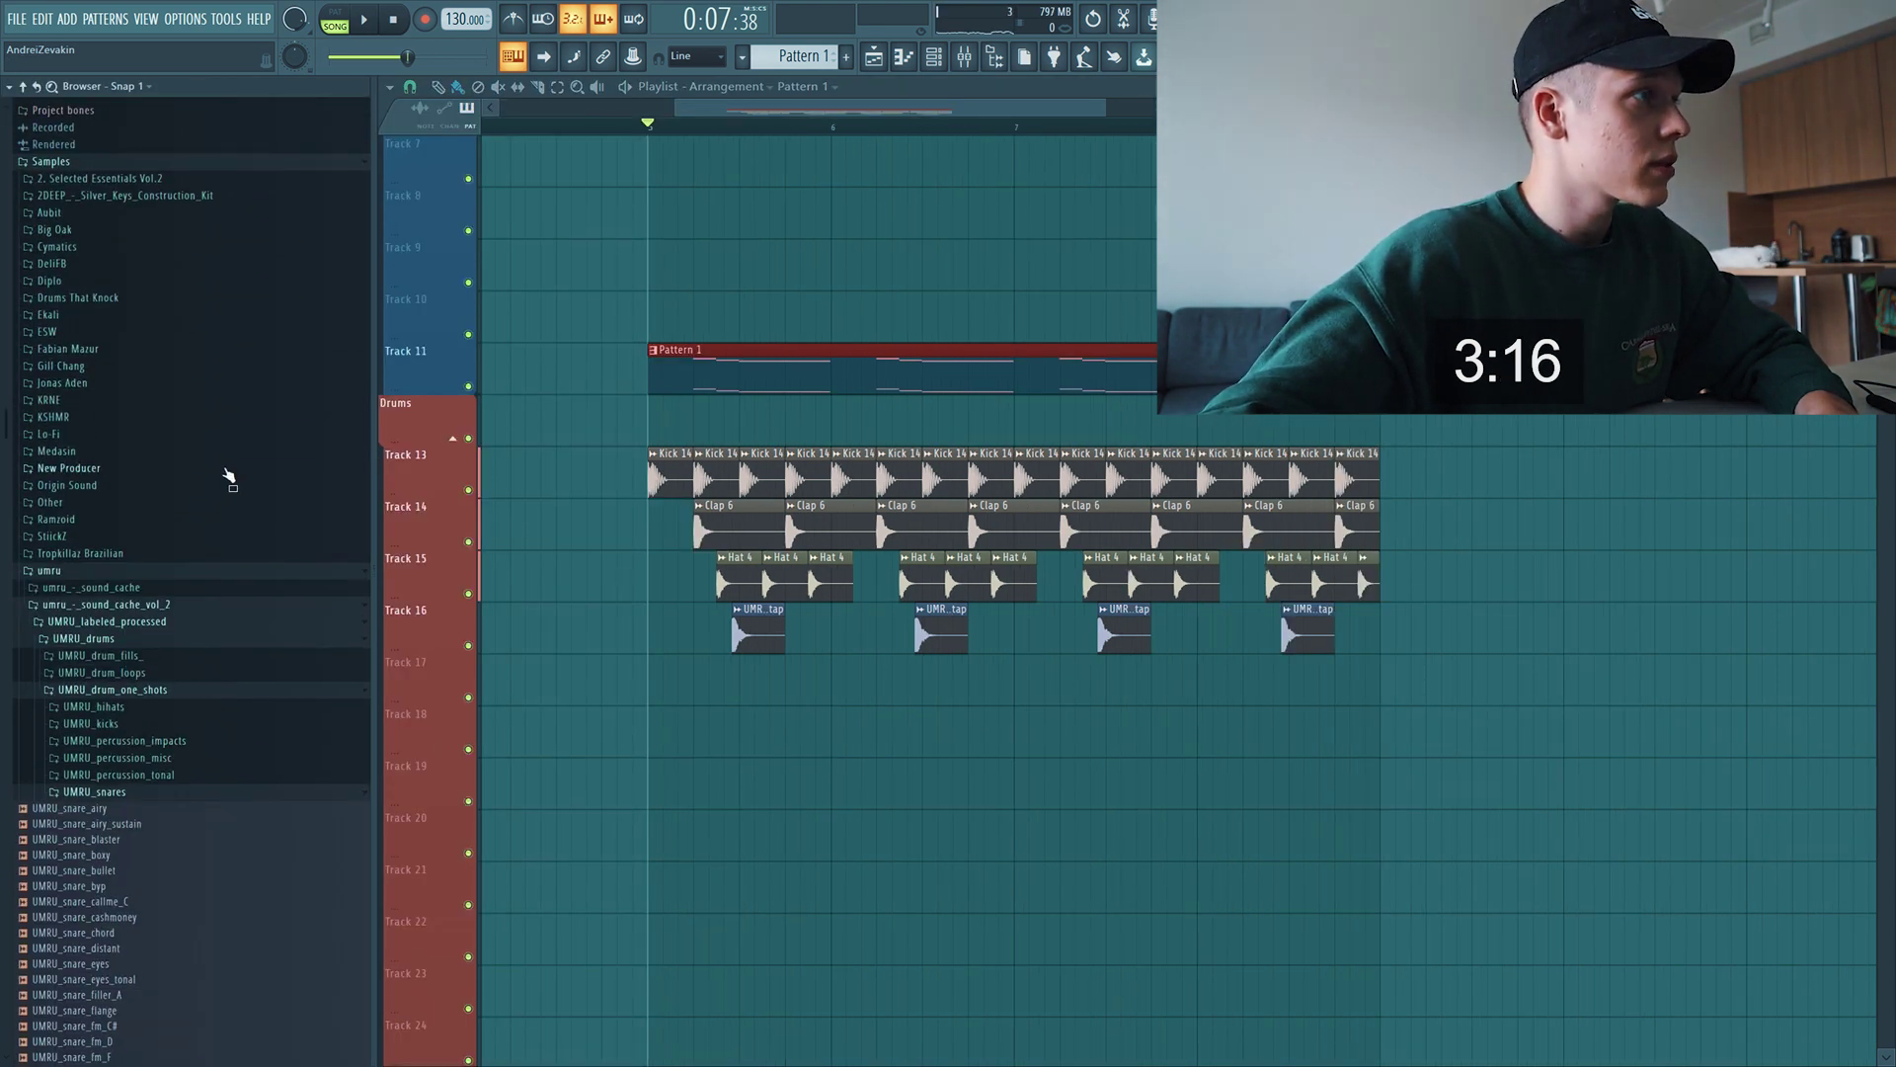
click(225, 485)
click(98, 666)
click(99, 649)
scroll(161, 738, down, 3)
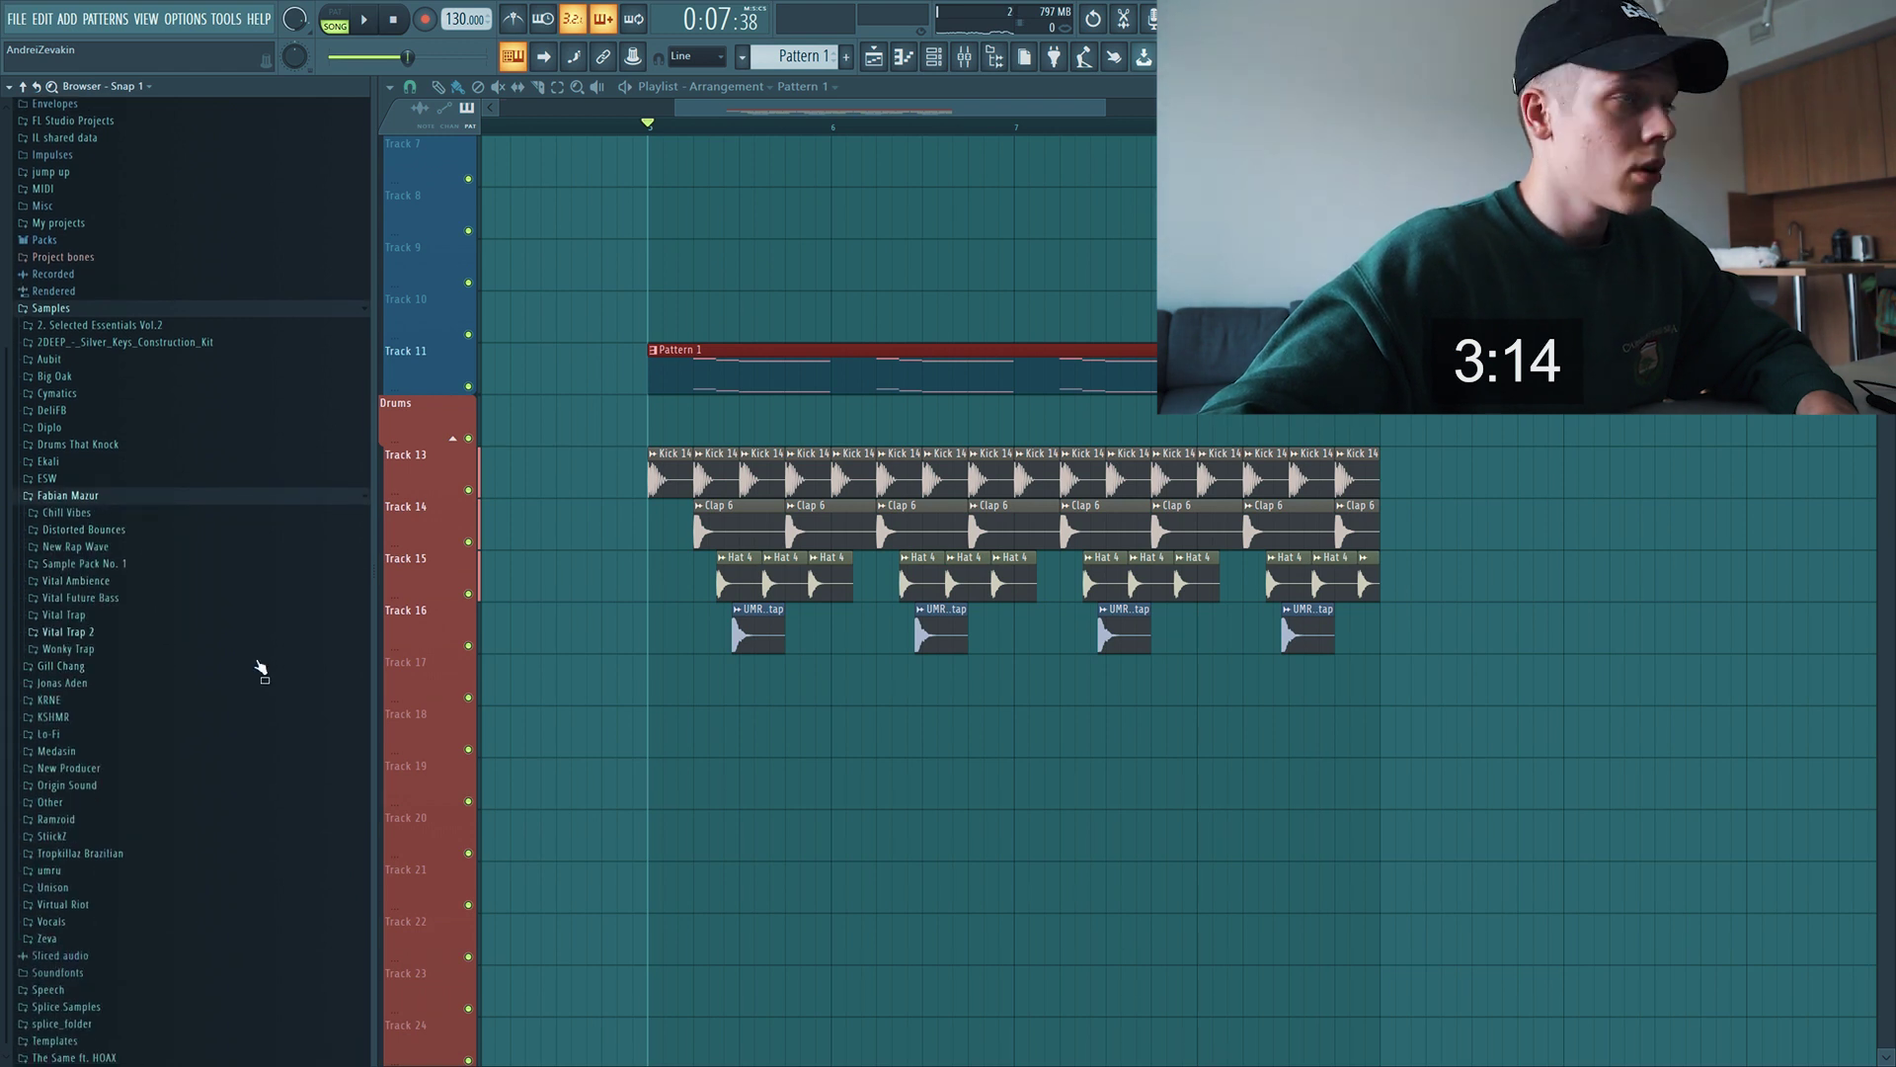
click(144, 615)
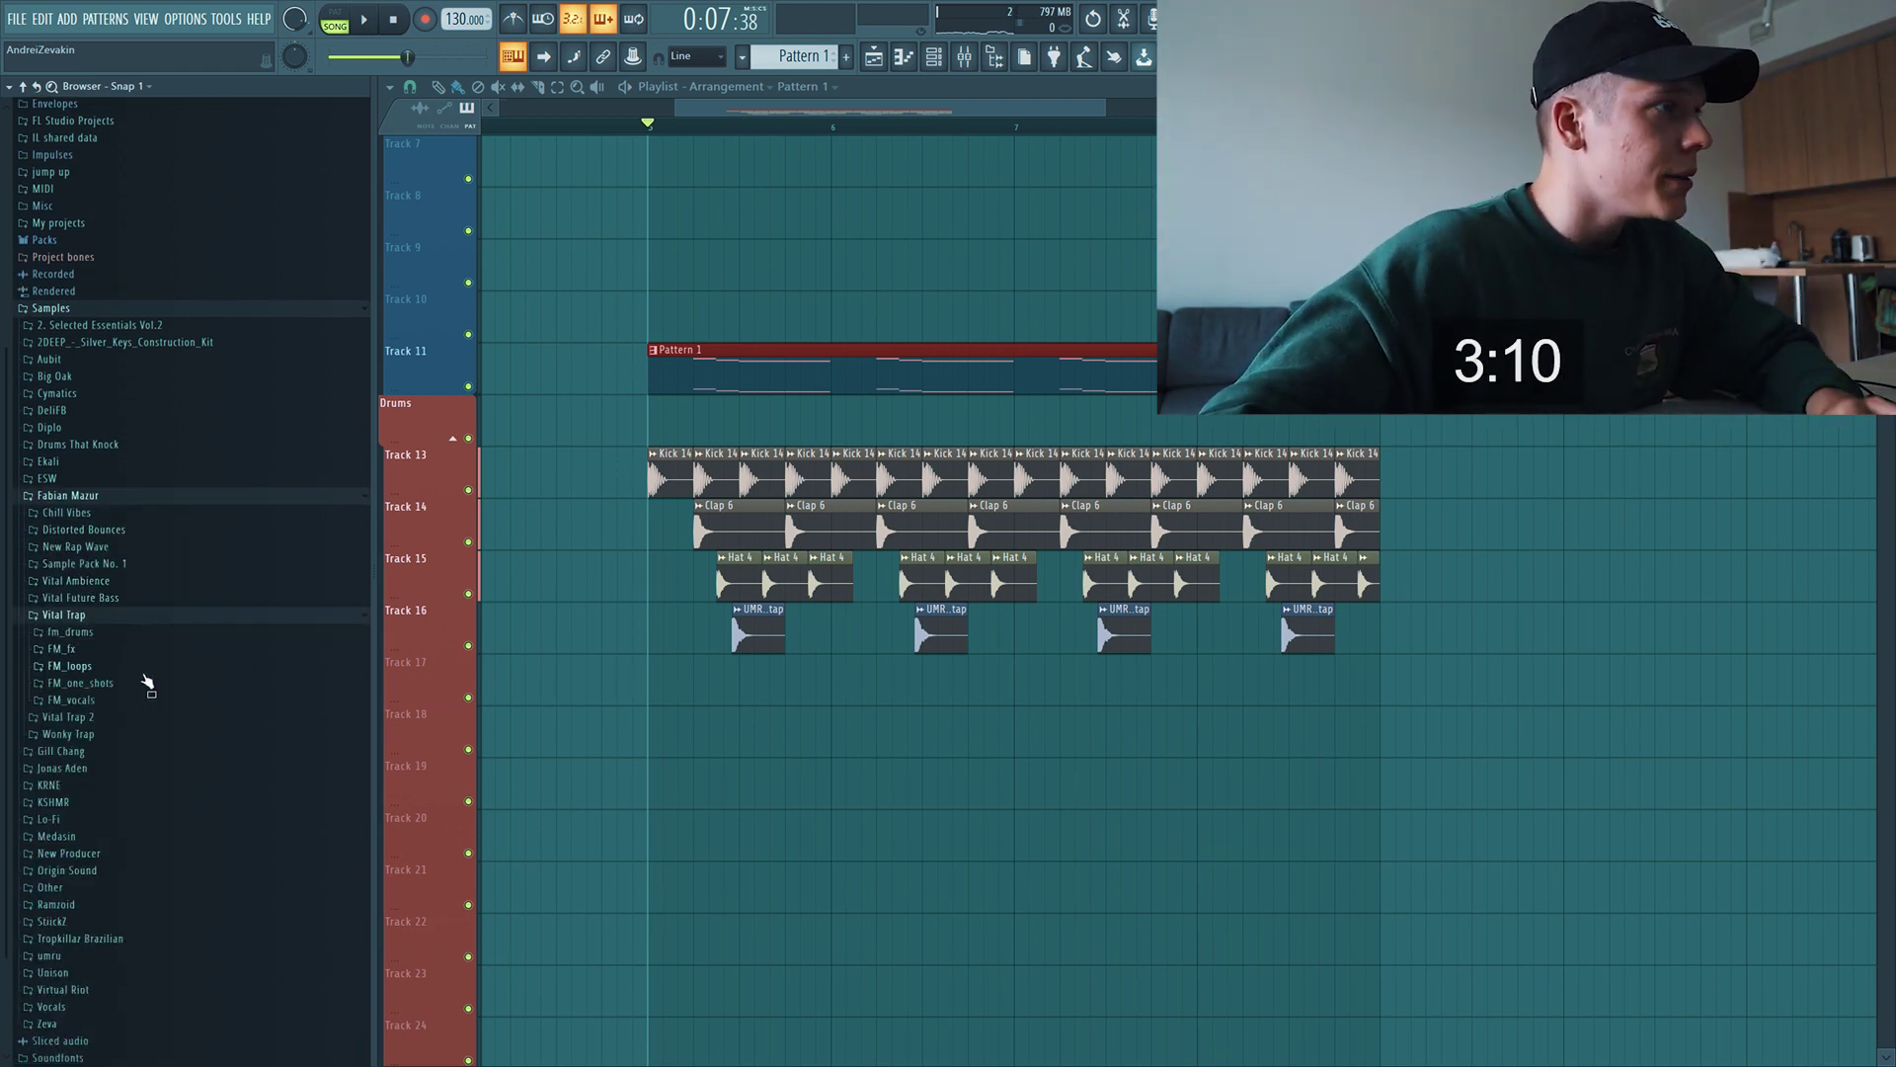
click(110, 684)
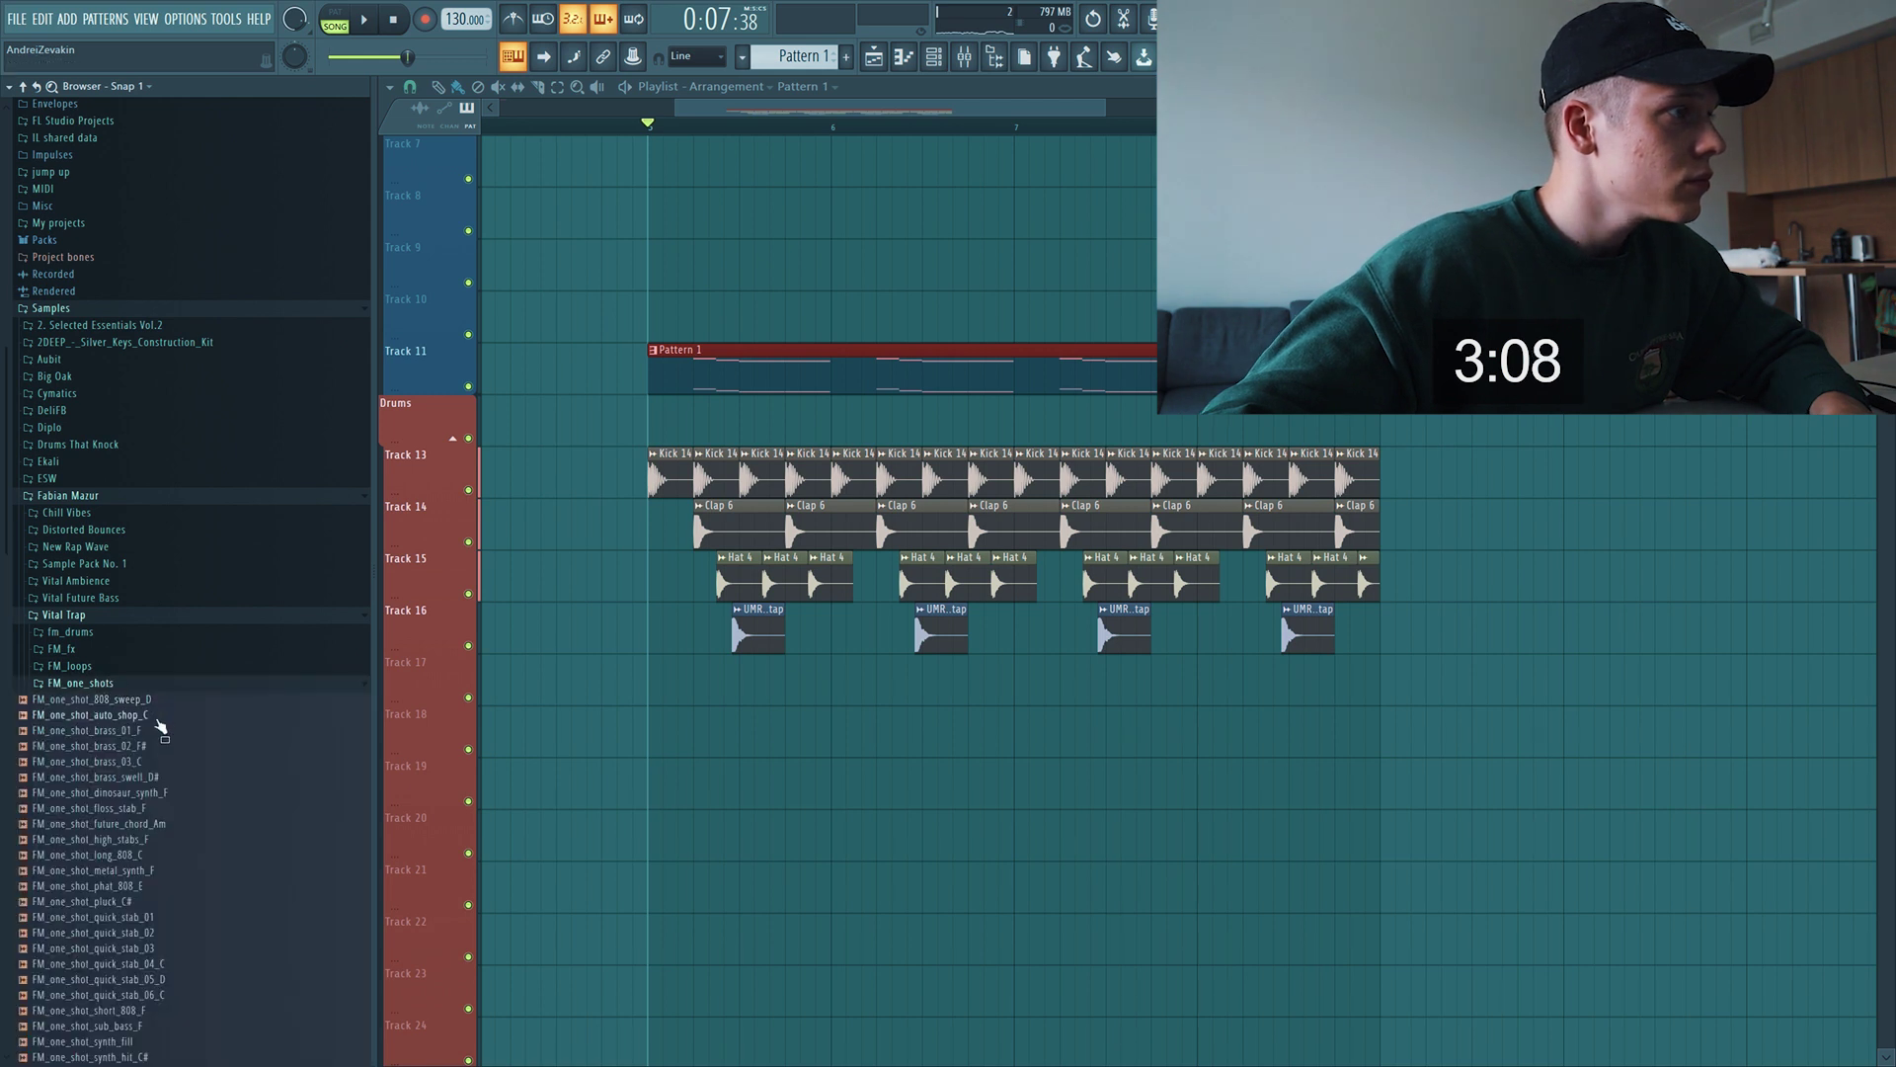
Audition the one-shots, then place FM_one_shot_brass_swell_D# on Track 18 with the dip in its waveform aligned to bar 5
click(127, 624)
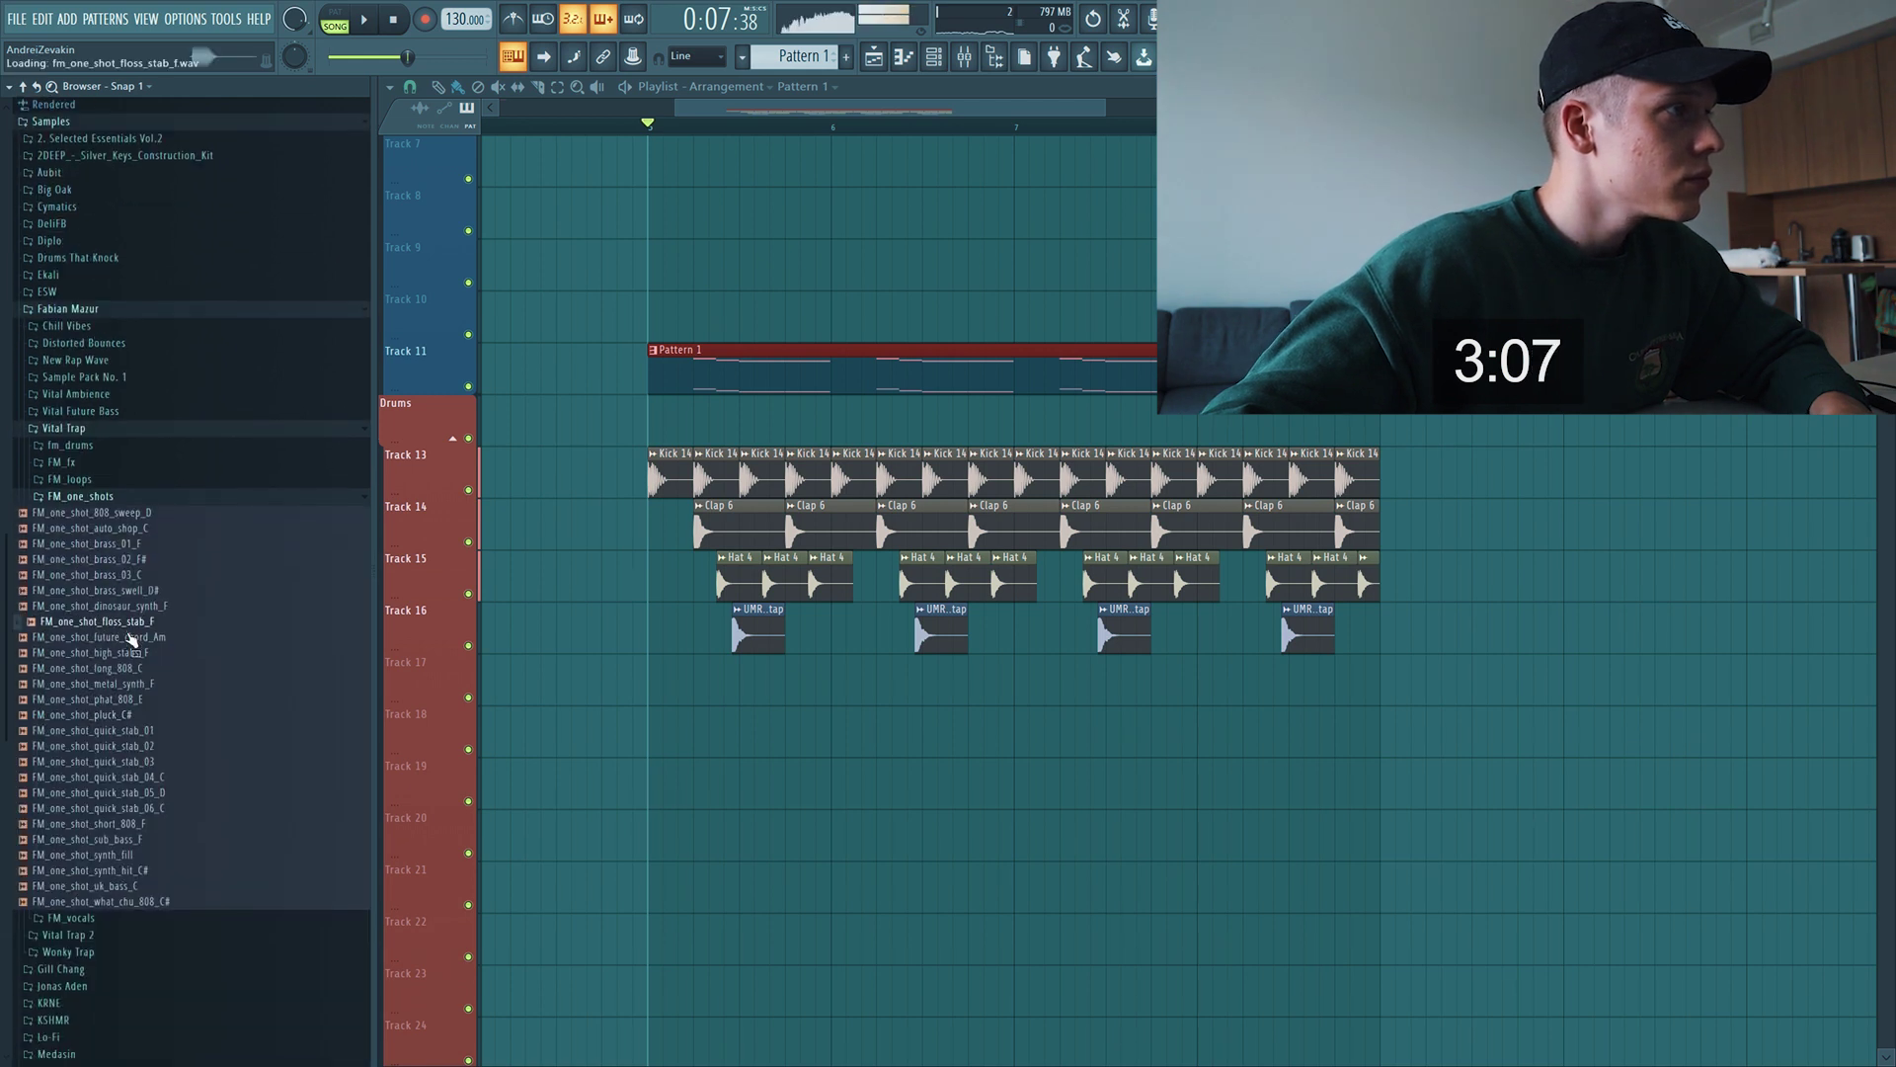
click(89, 560)
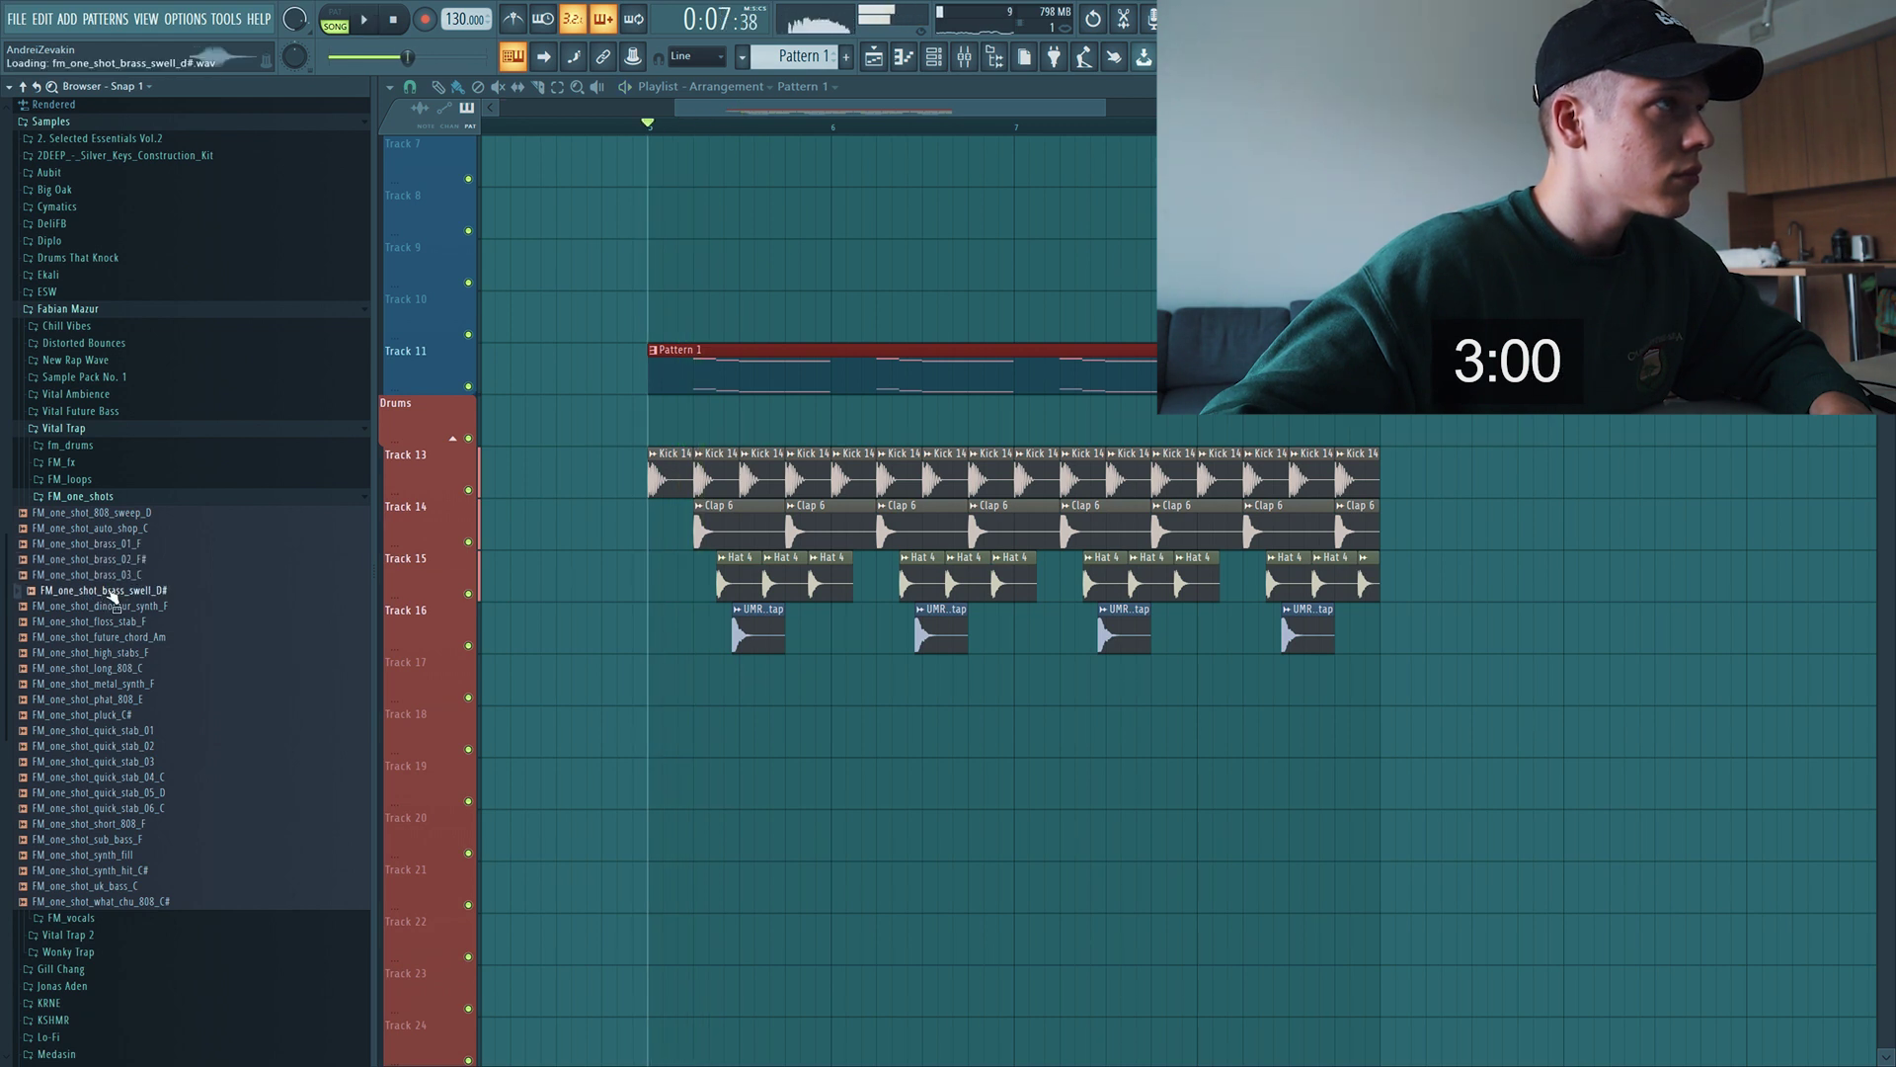
drag(111, 594, 452, 736)
key(space)
key(space)
scroll(403, 741, up, 5)
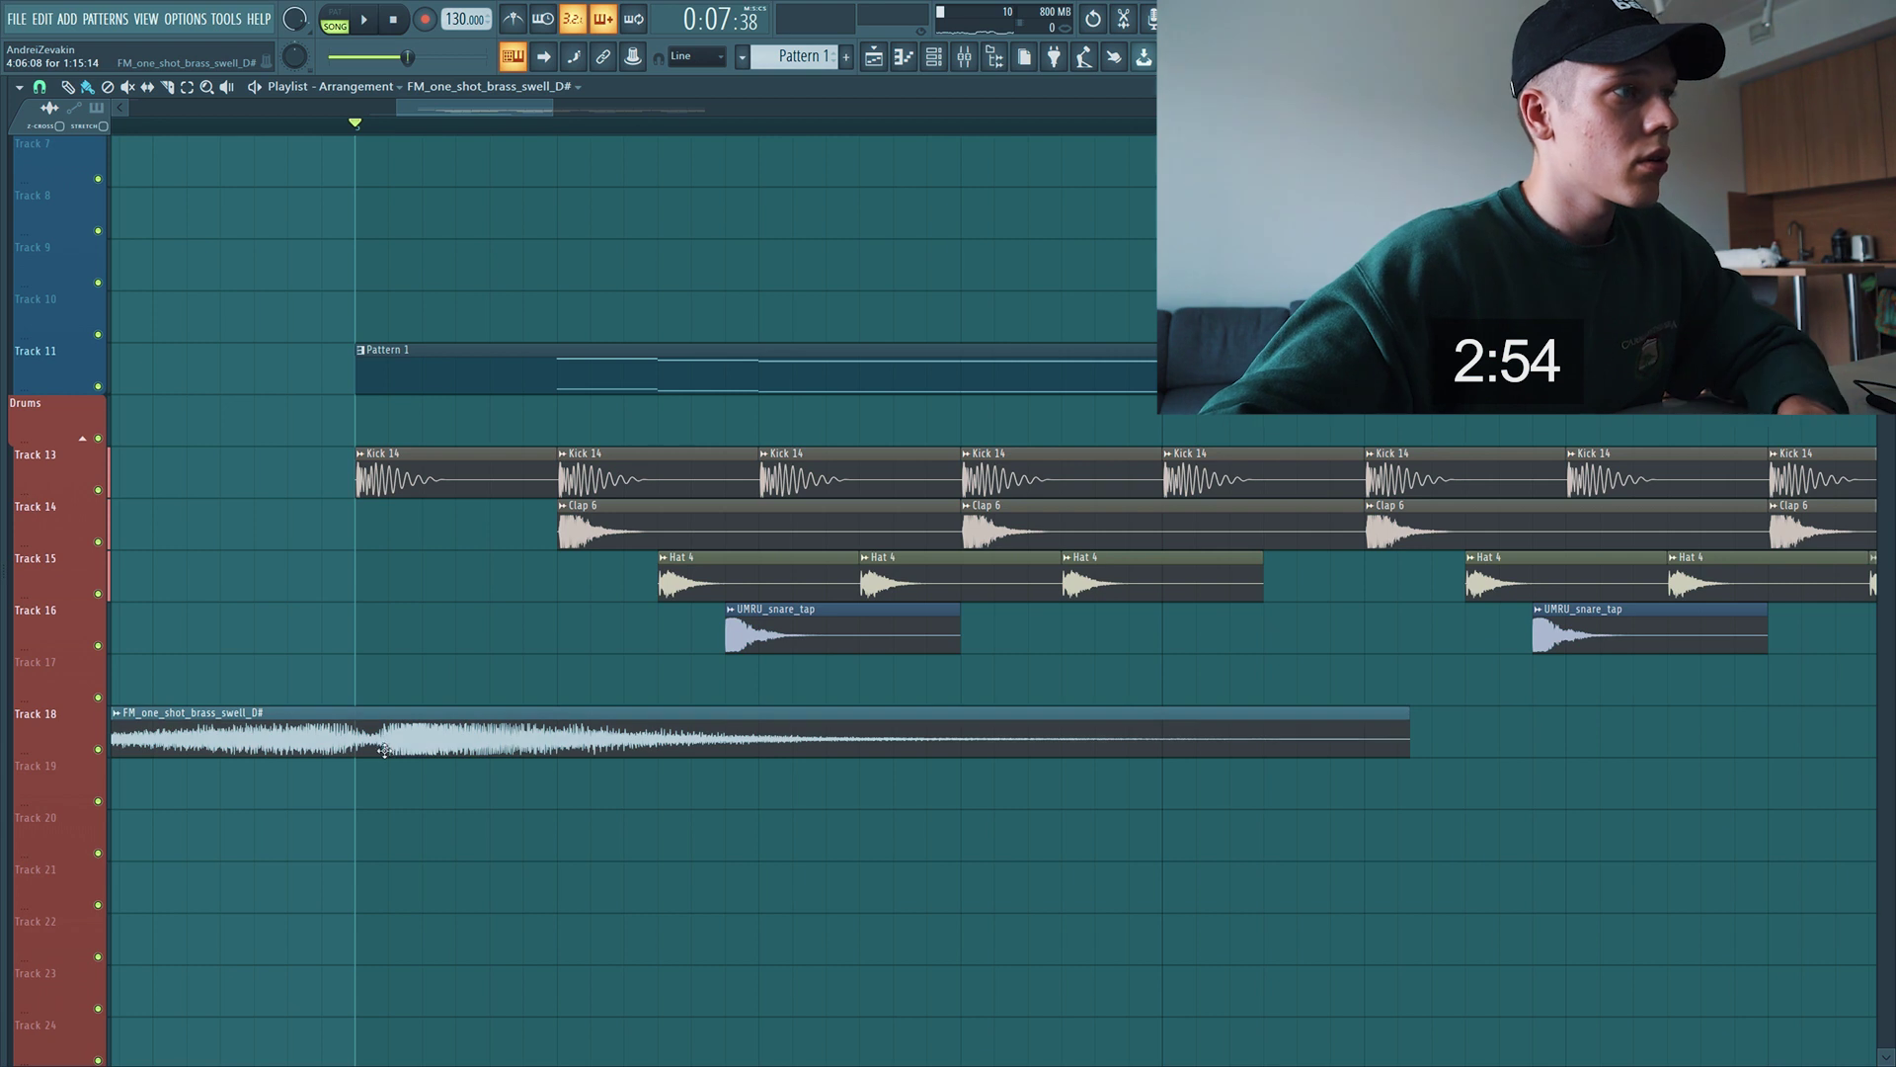
drag(439, 740, 413, 740)
Split the brass swell clip at bar 5 and shift the pitch of the second part as a unique clip
right_click(359, 723)
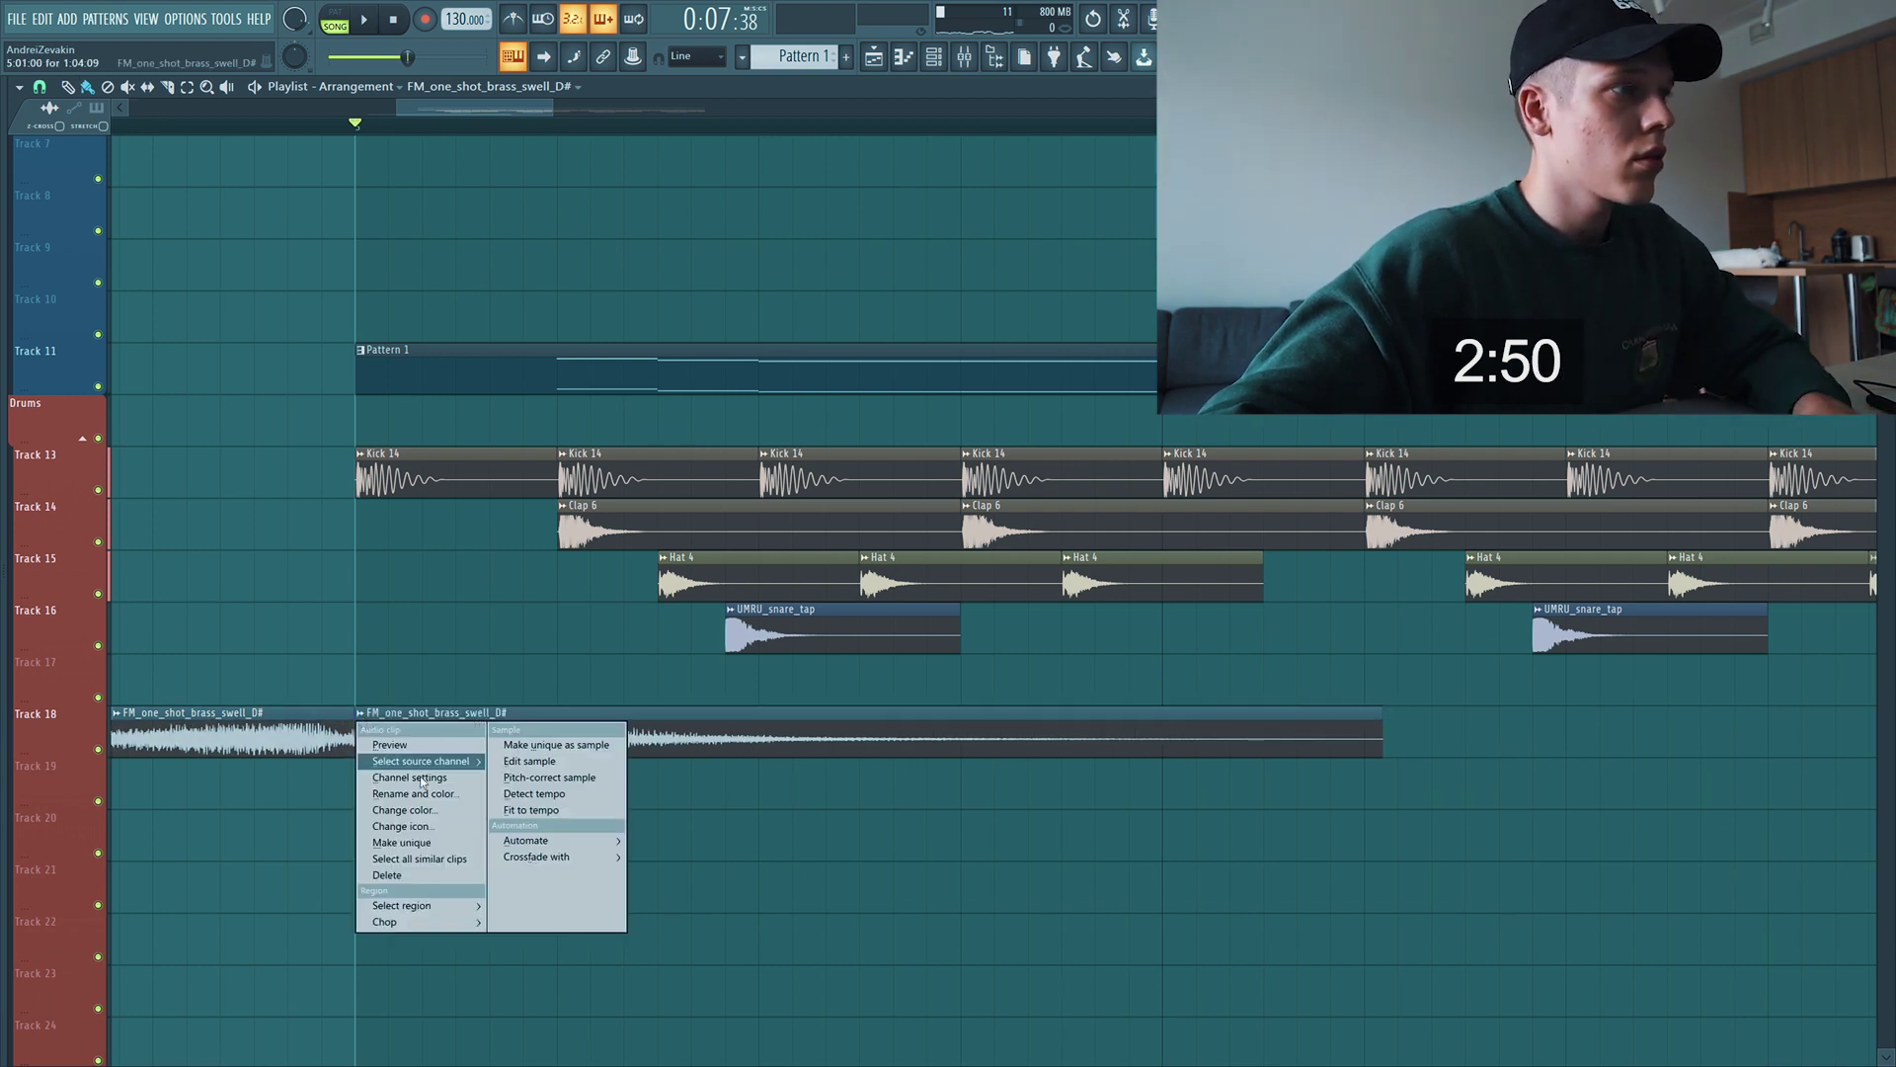
click(428, 841)
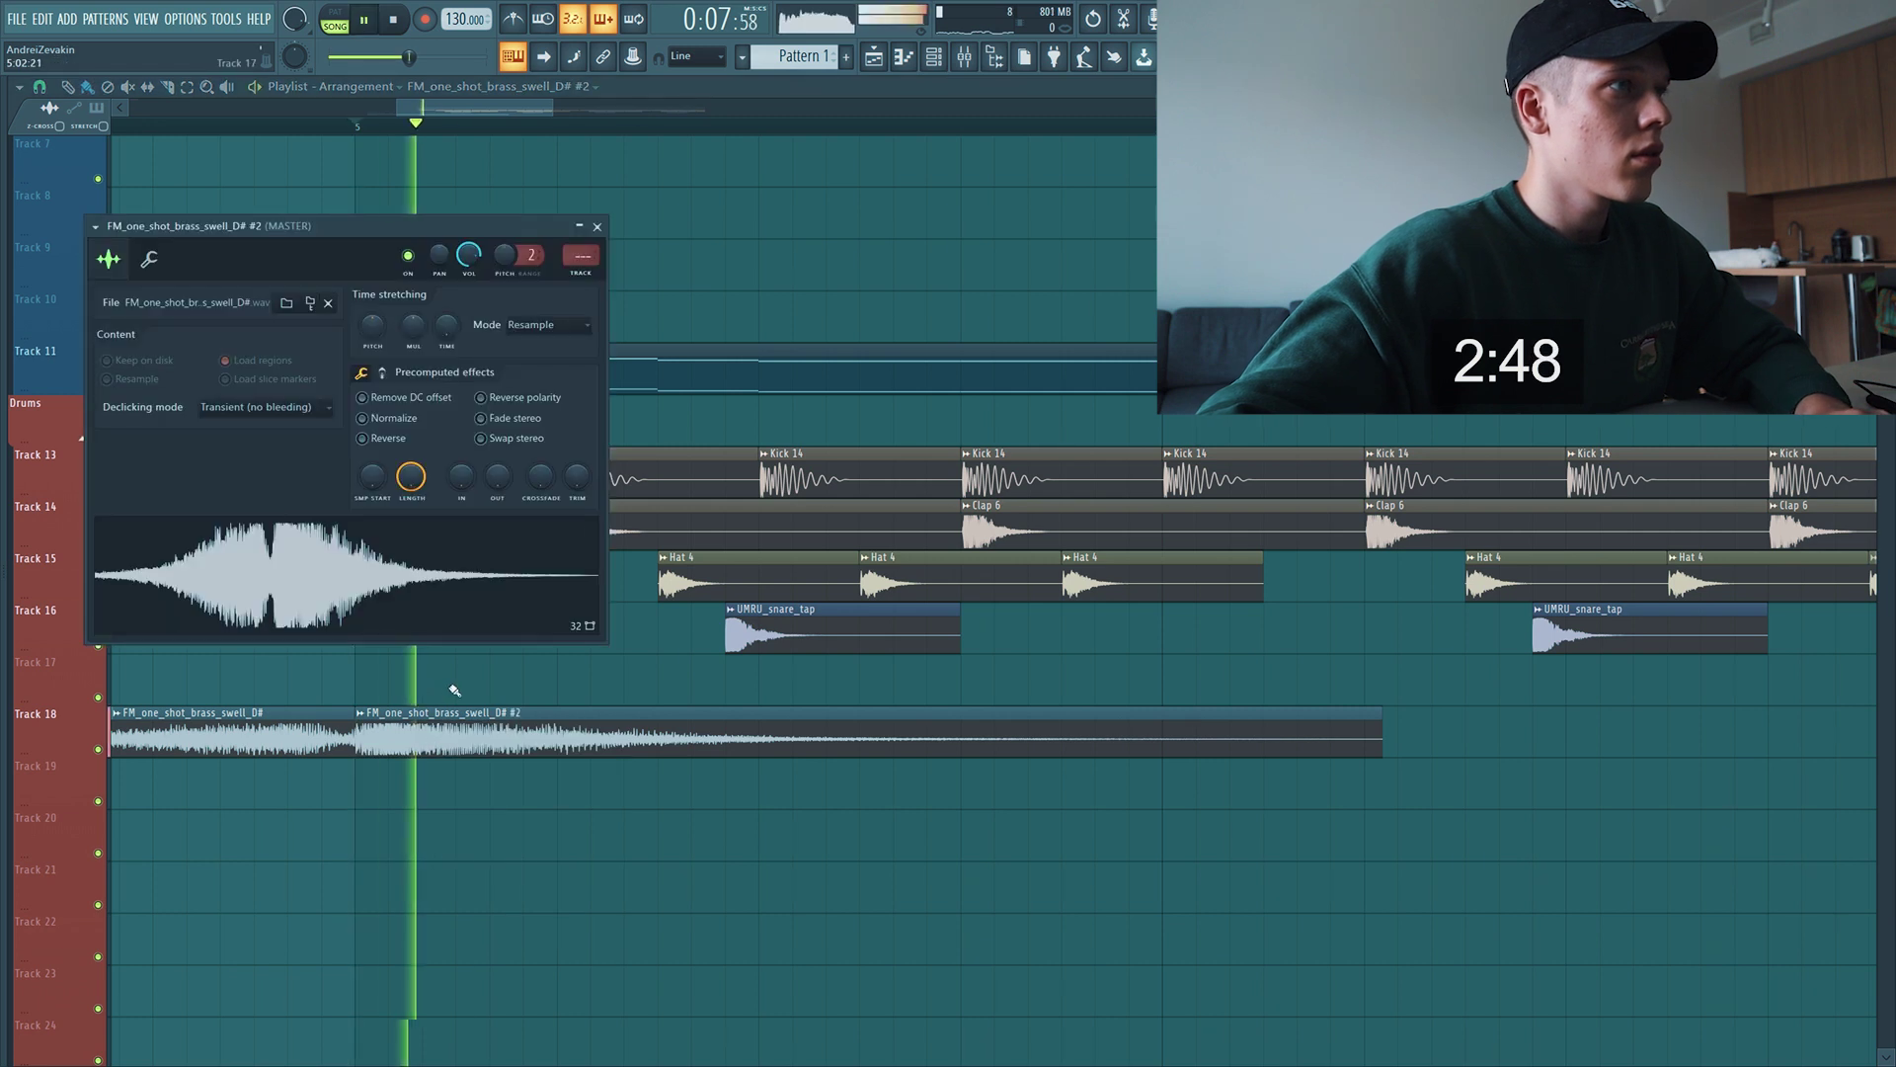
drag(383, 335, 384, 348)
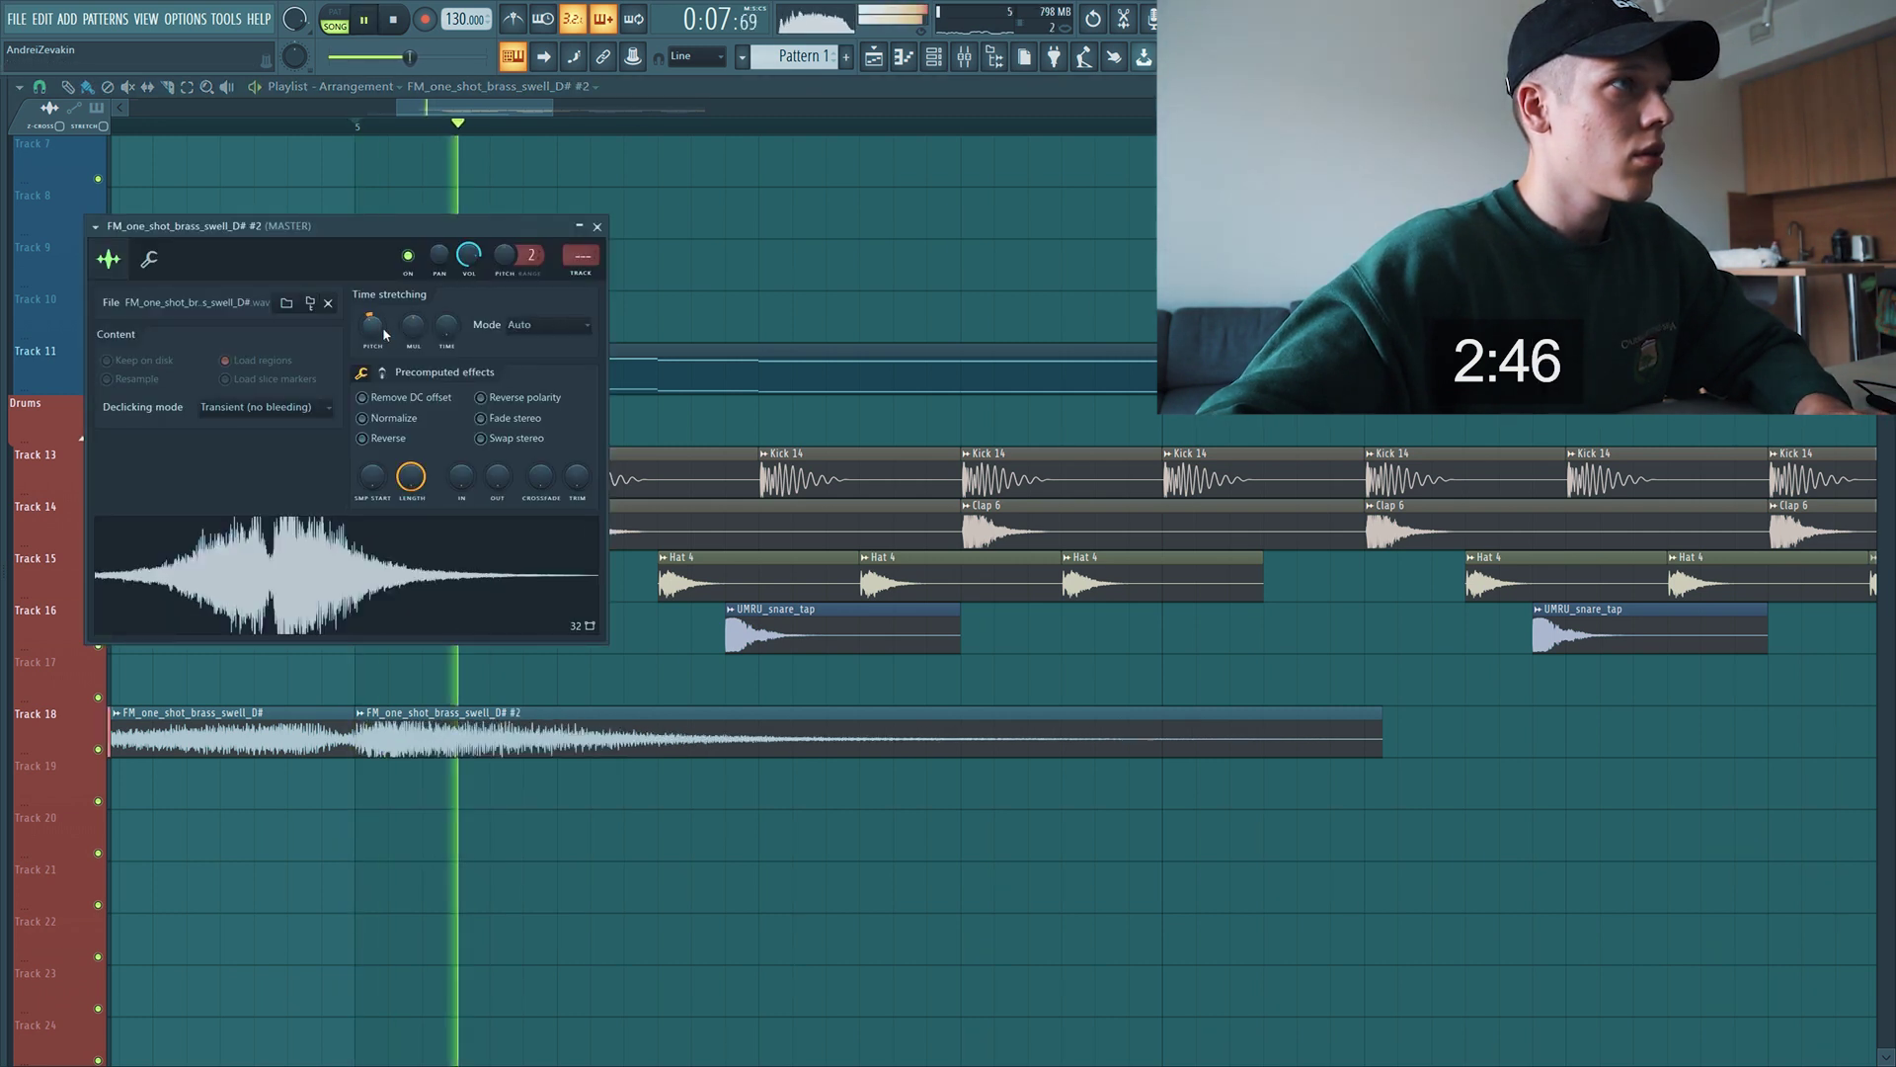
click(578, 227)
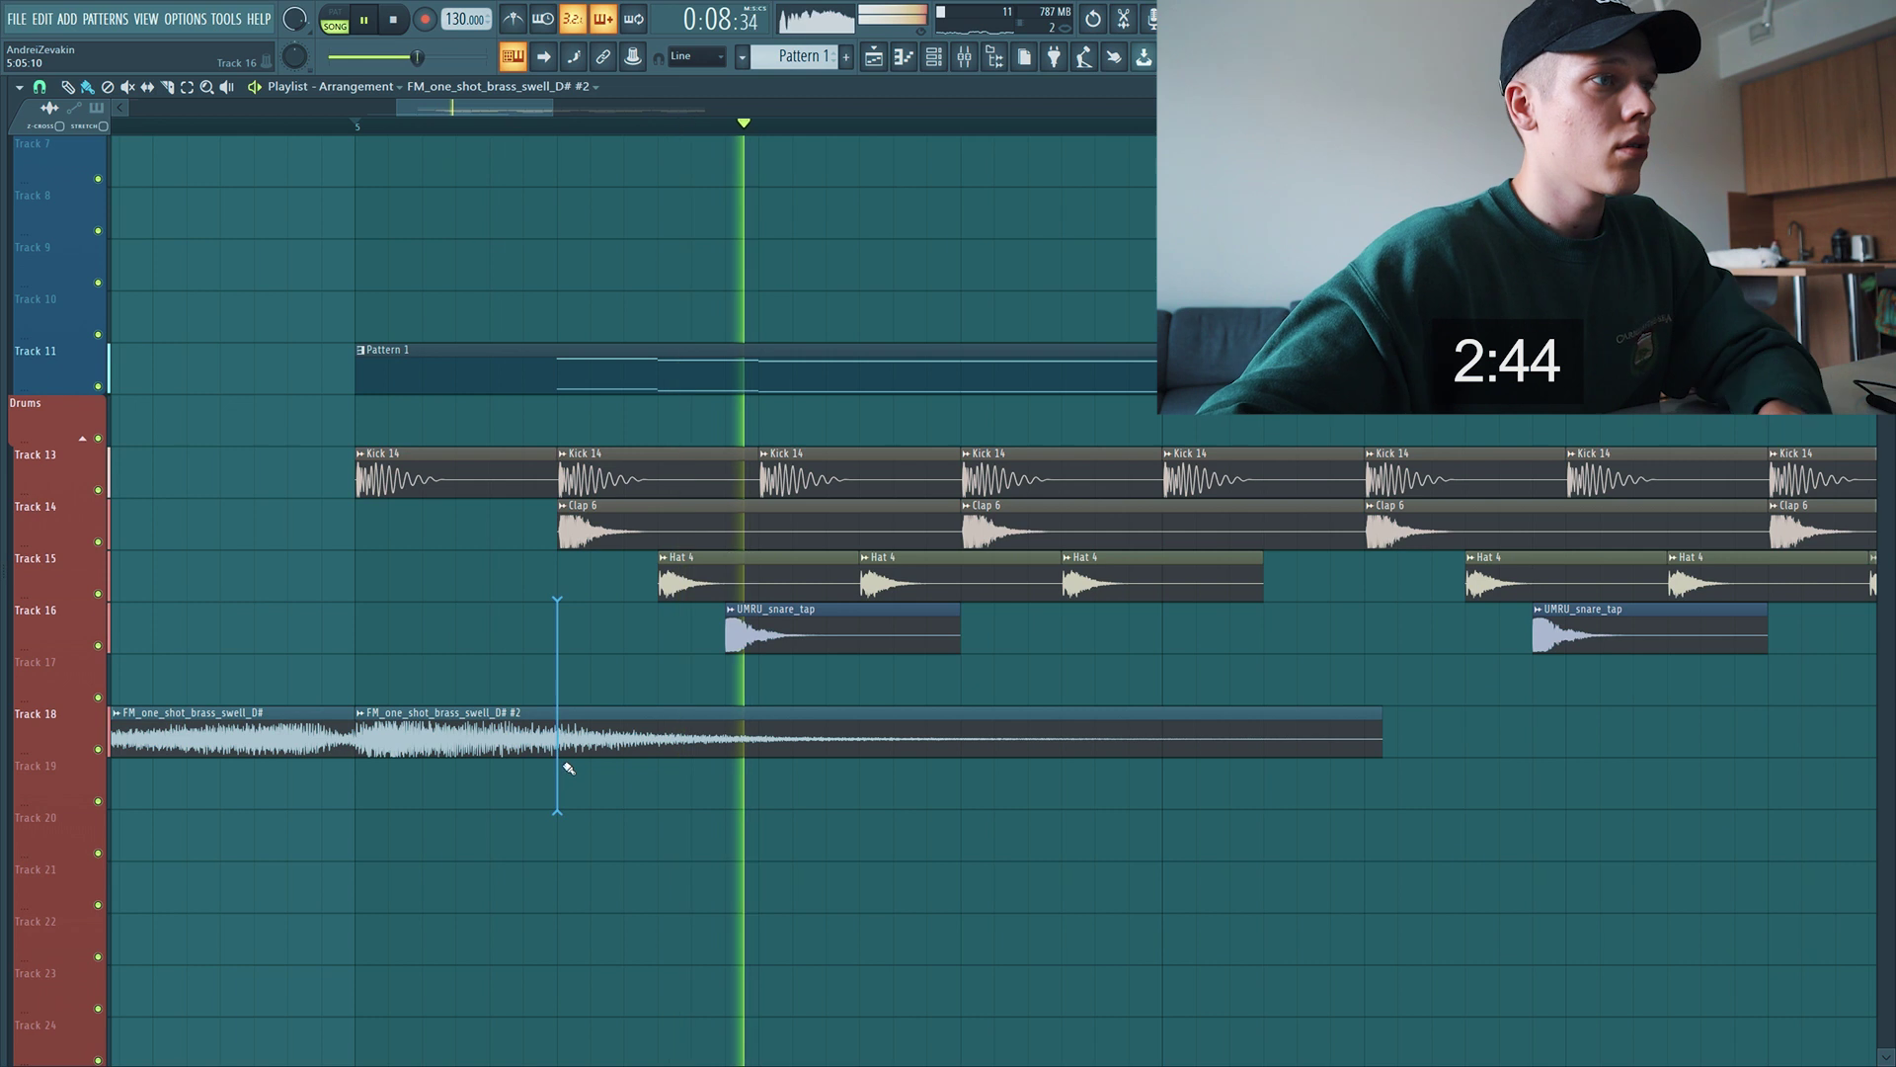
Trim the second brass swell clip to one beat and play from just before the swell in bar 4
scroll(504, 731, down, 3)
drag(269, 128, 210, 130)
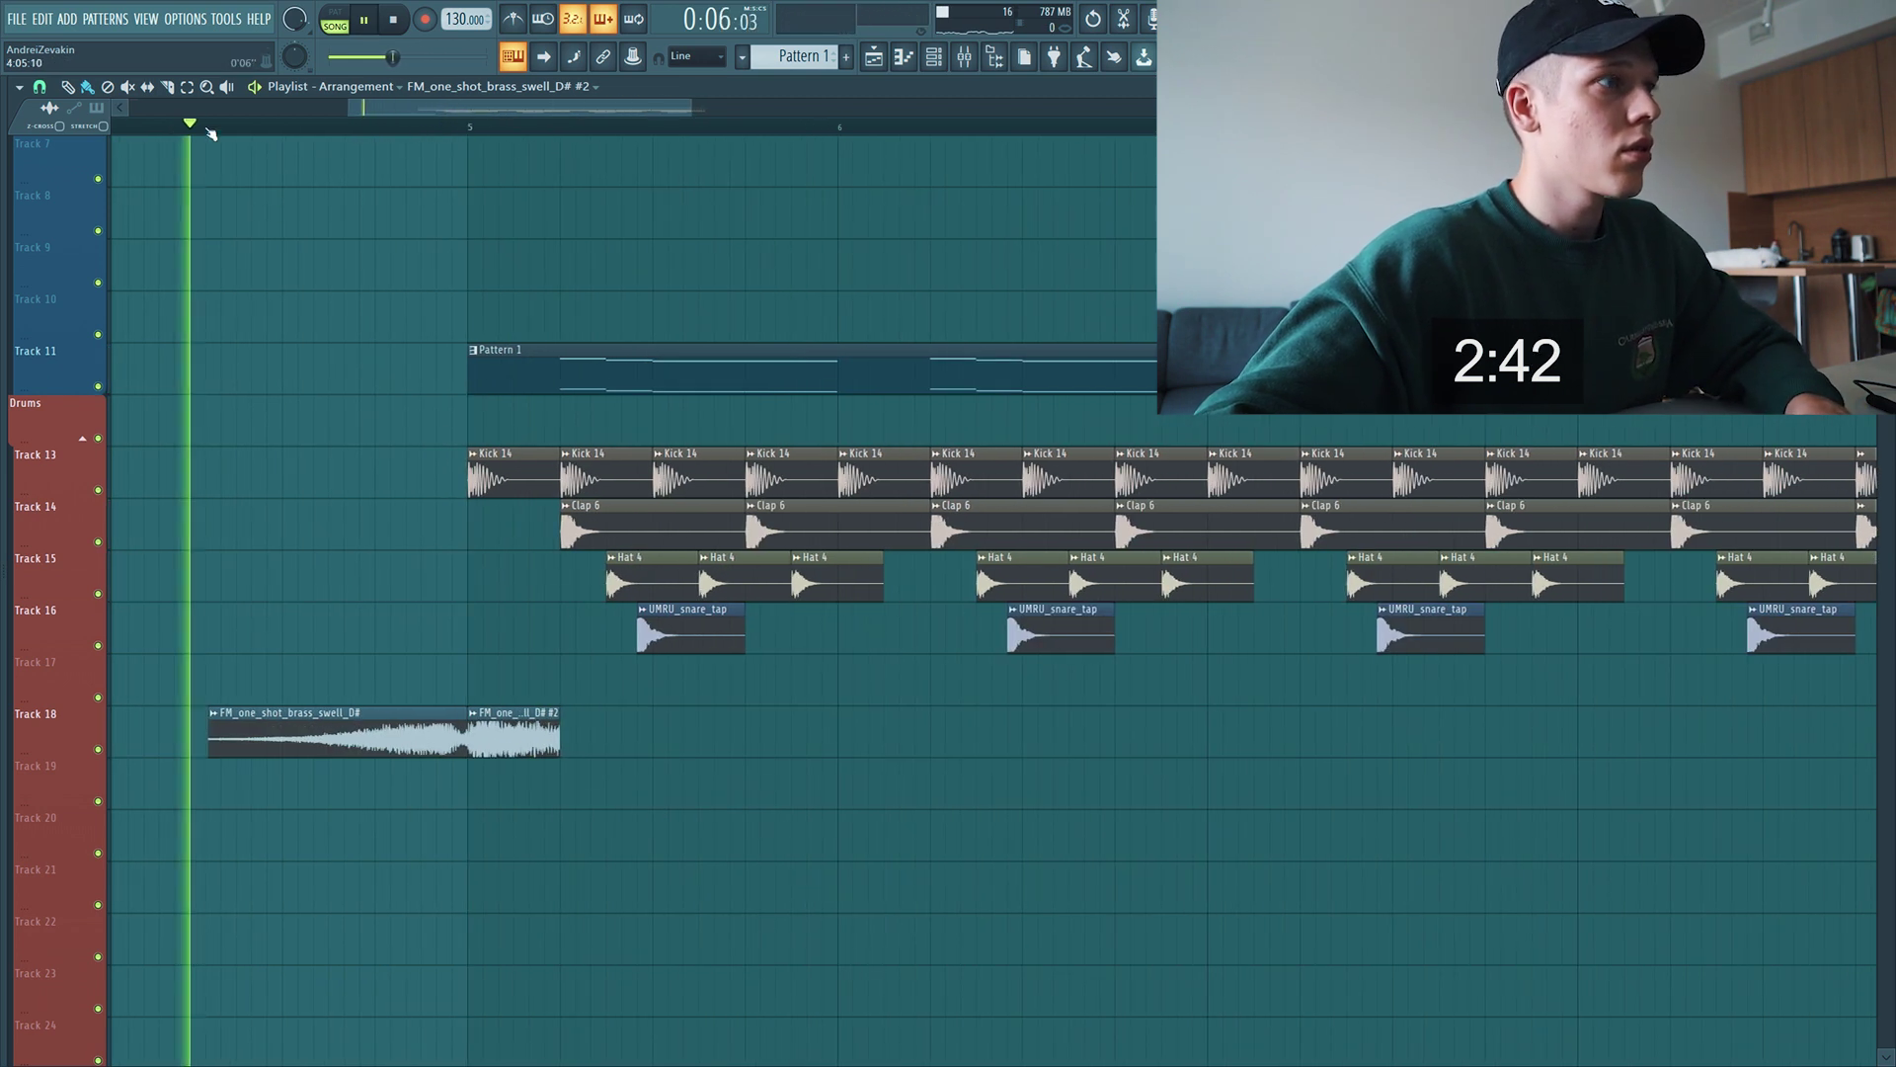
Play from the brass swell into the beat at bar 5 to check the two swell clips with the drums
scroll(395, 682, up, 3)
drag(588, 729, 618, 729)
key(space)
key(space)
scroll(559, 709, down, 3)
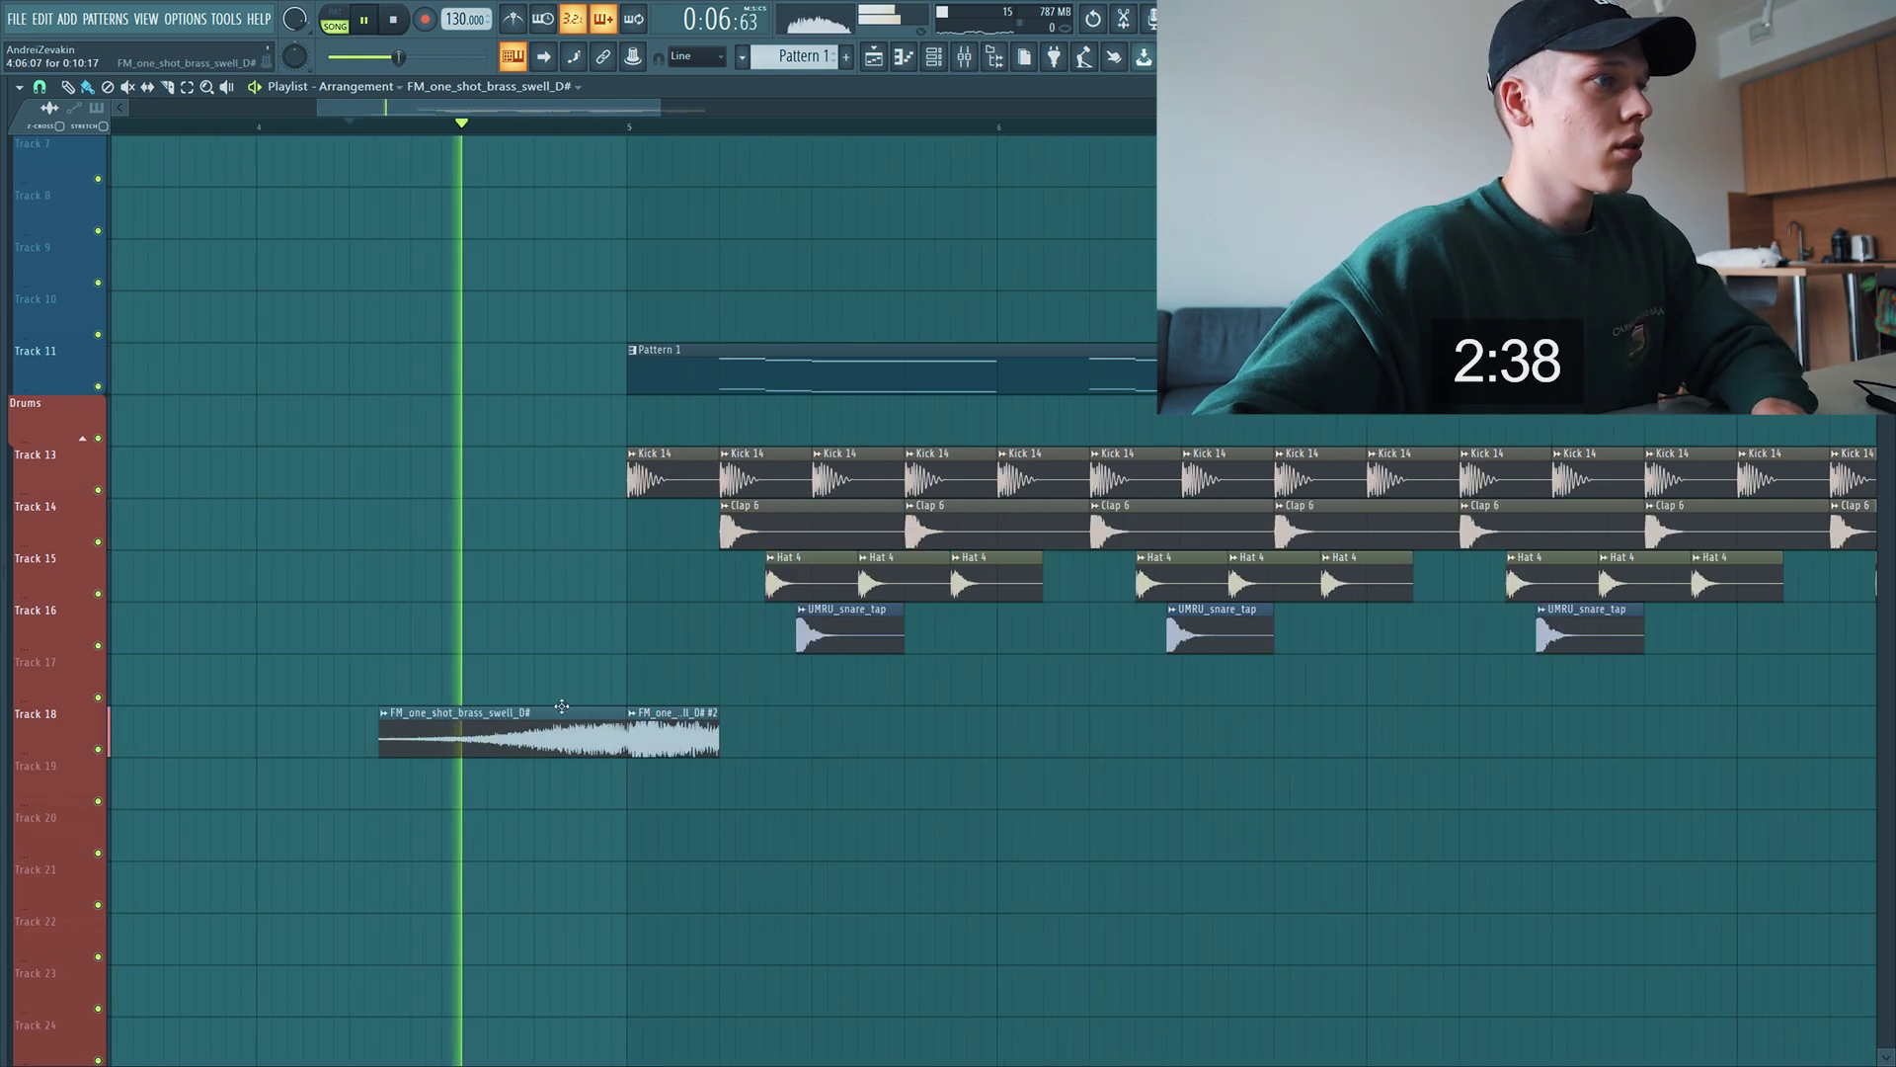
scroll(626, 711, up, 2)
scroll(736, 729, down, 3)
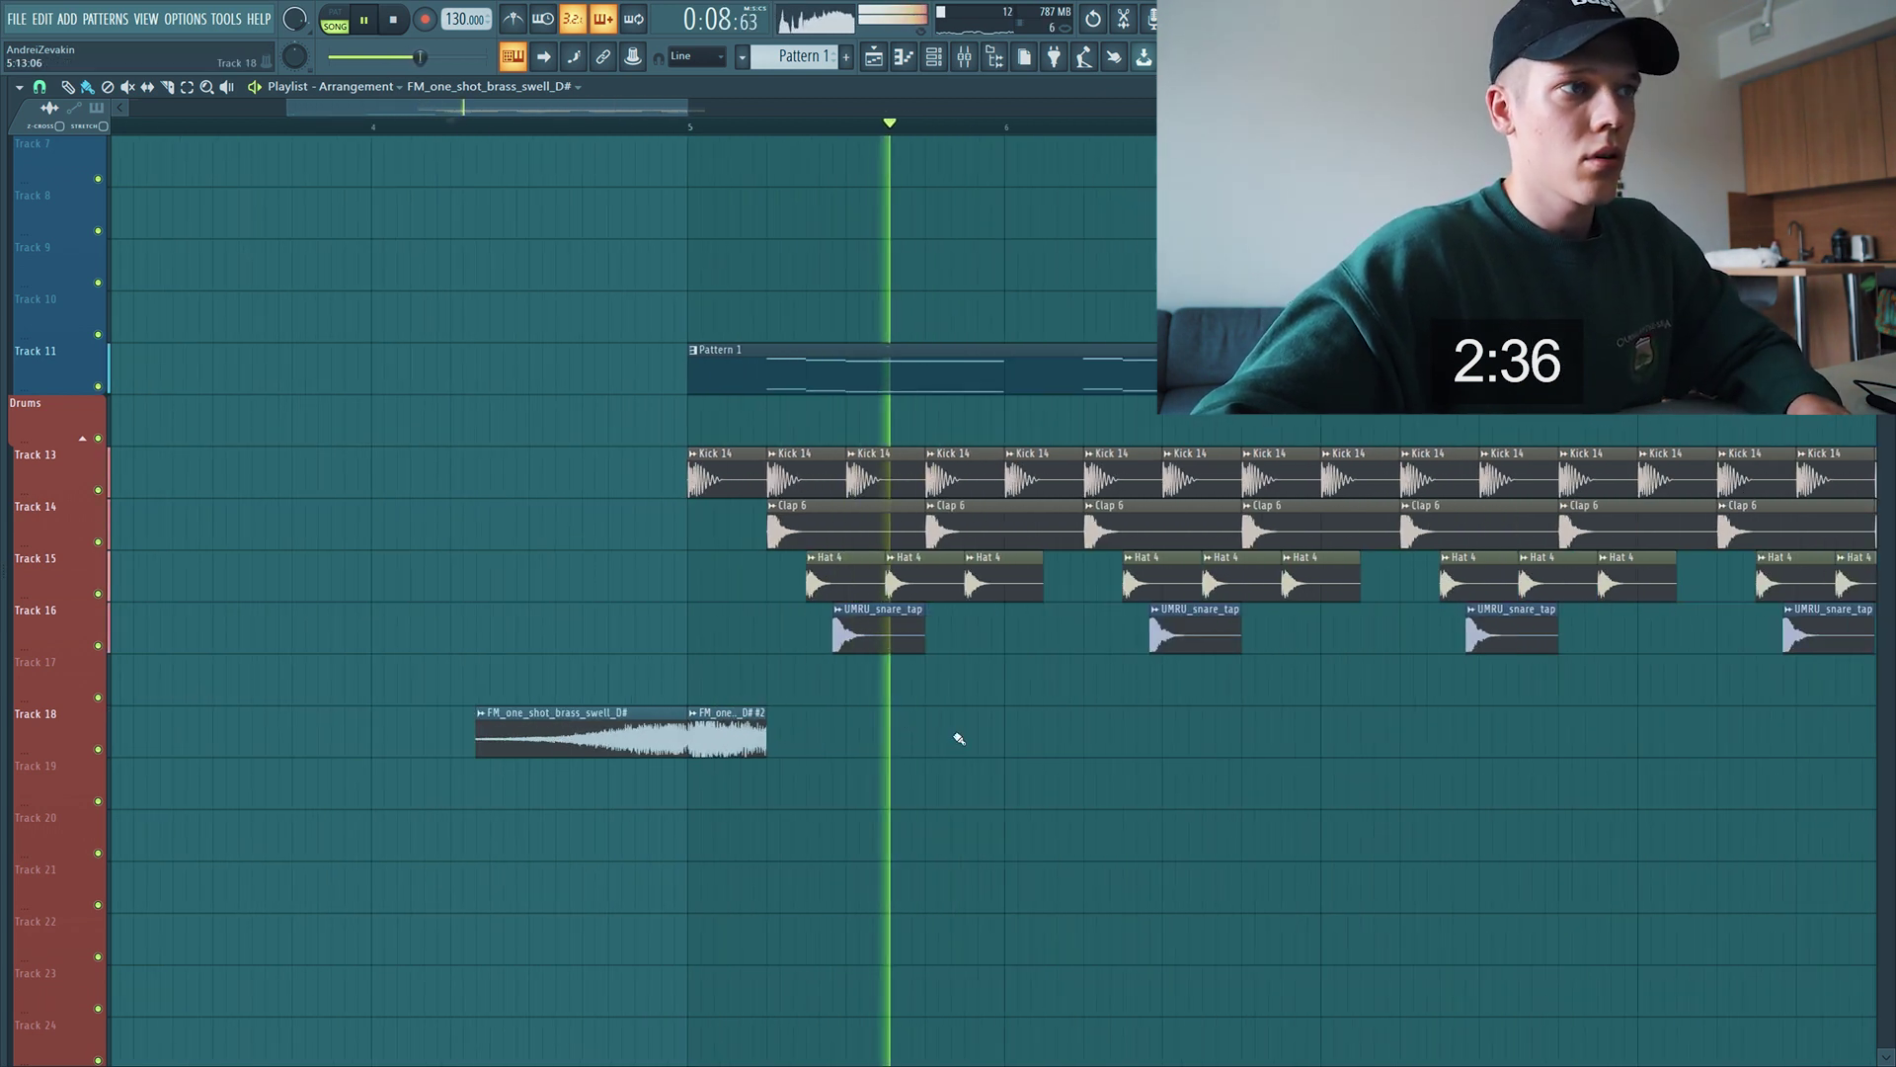
scroll(963, 732, up, 3)
key(space)
Copy the one-beat second brass swell clip to the start of bars 6, 7 and 8, and play the result
drag(482, 746, 426, 726)
key(ctrl+z)
scroll(956, 711, down, 3)
scroll(978, 721, up, 2)
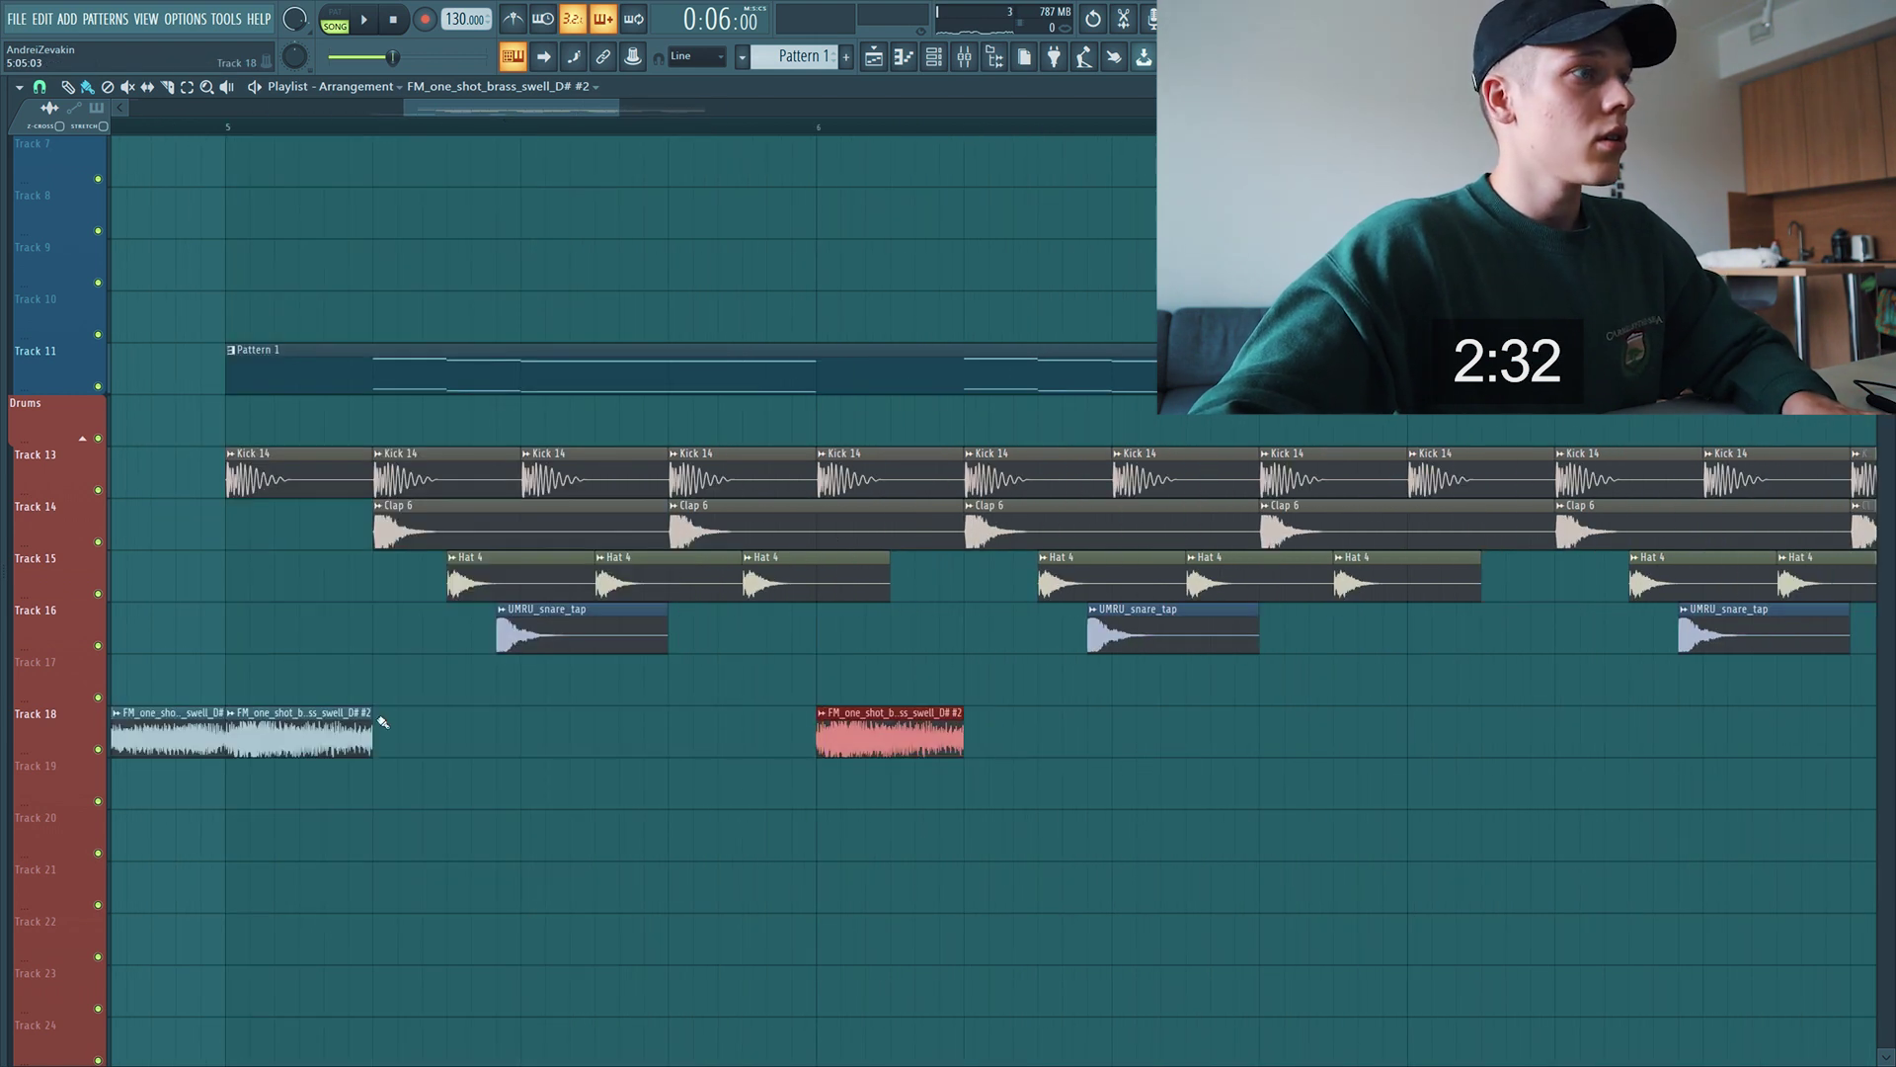
shift+drag(287, 725, 1518, 723)
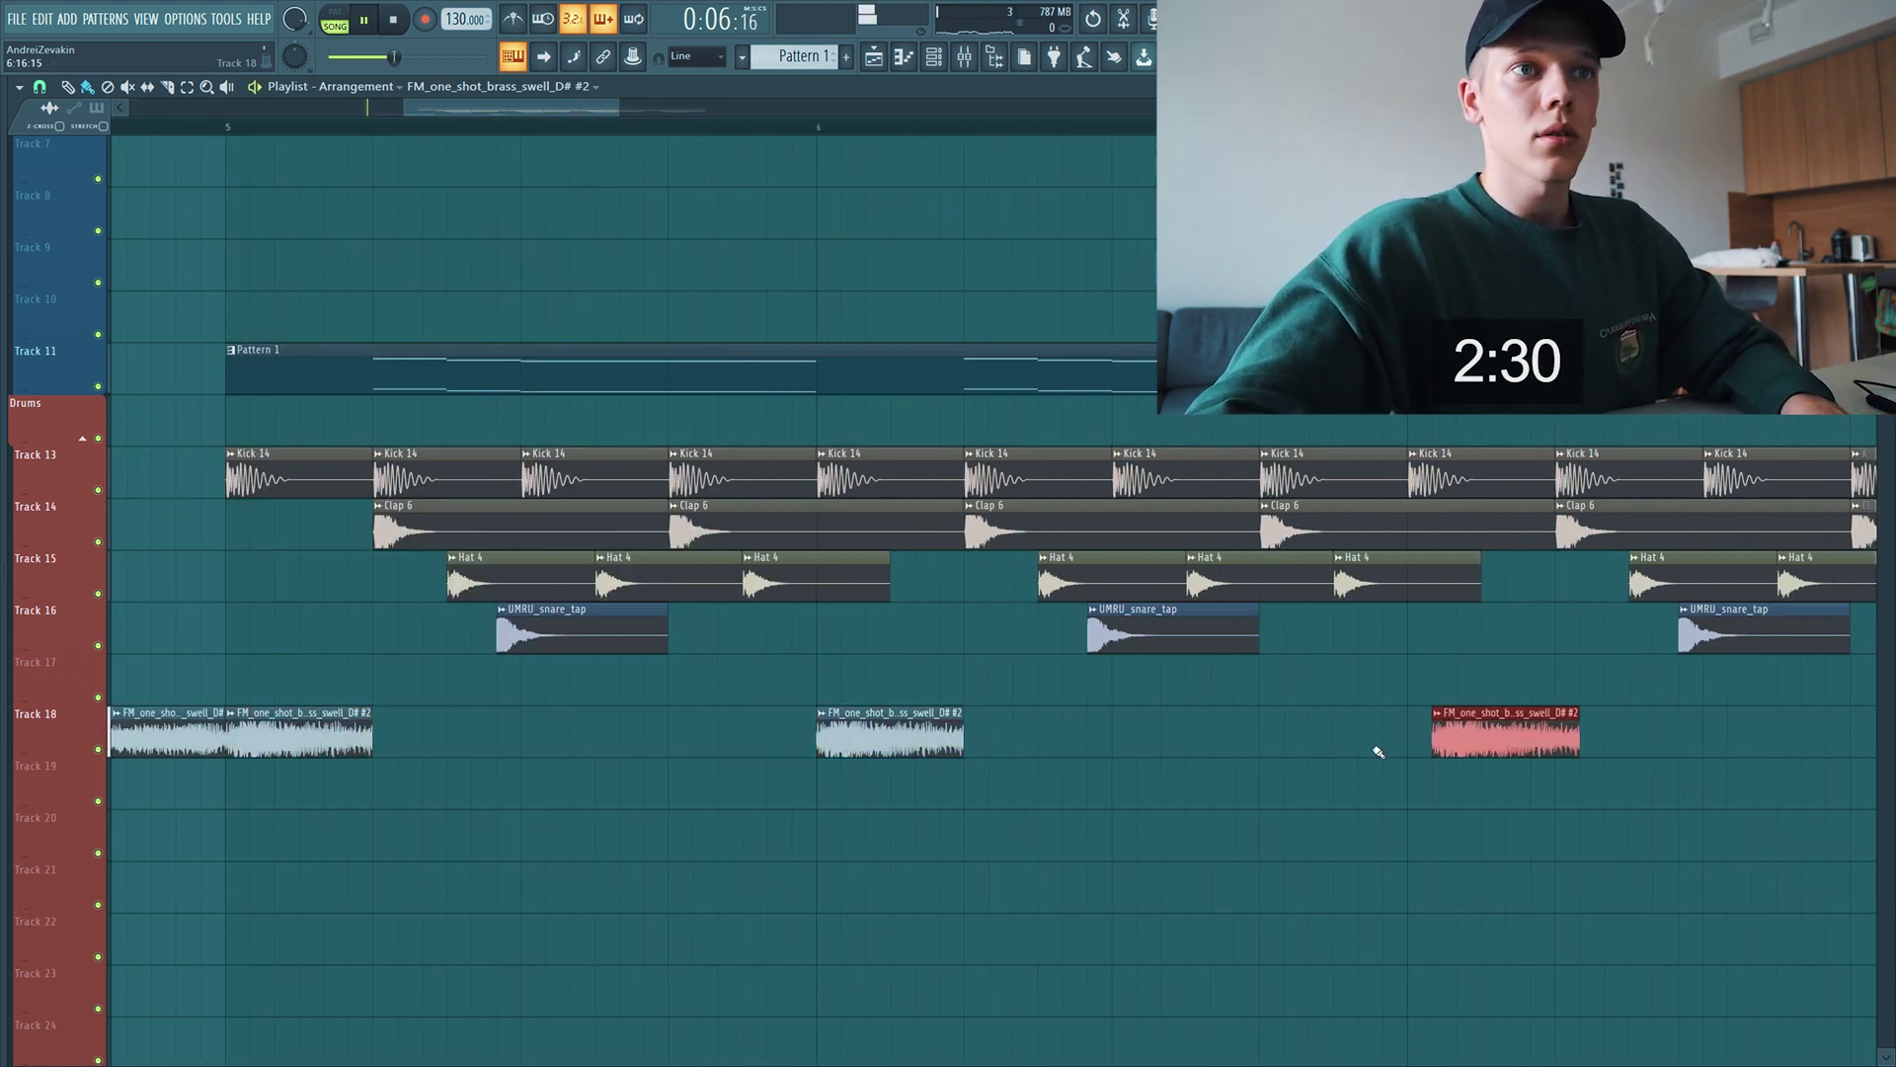
scroll(1378, 752, down, 2)
scroll(1143, 767, right, 2)
scroll(810, 736, down, 4)
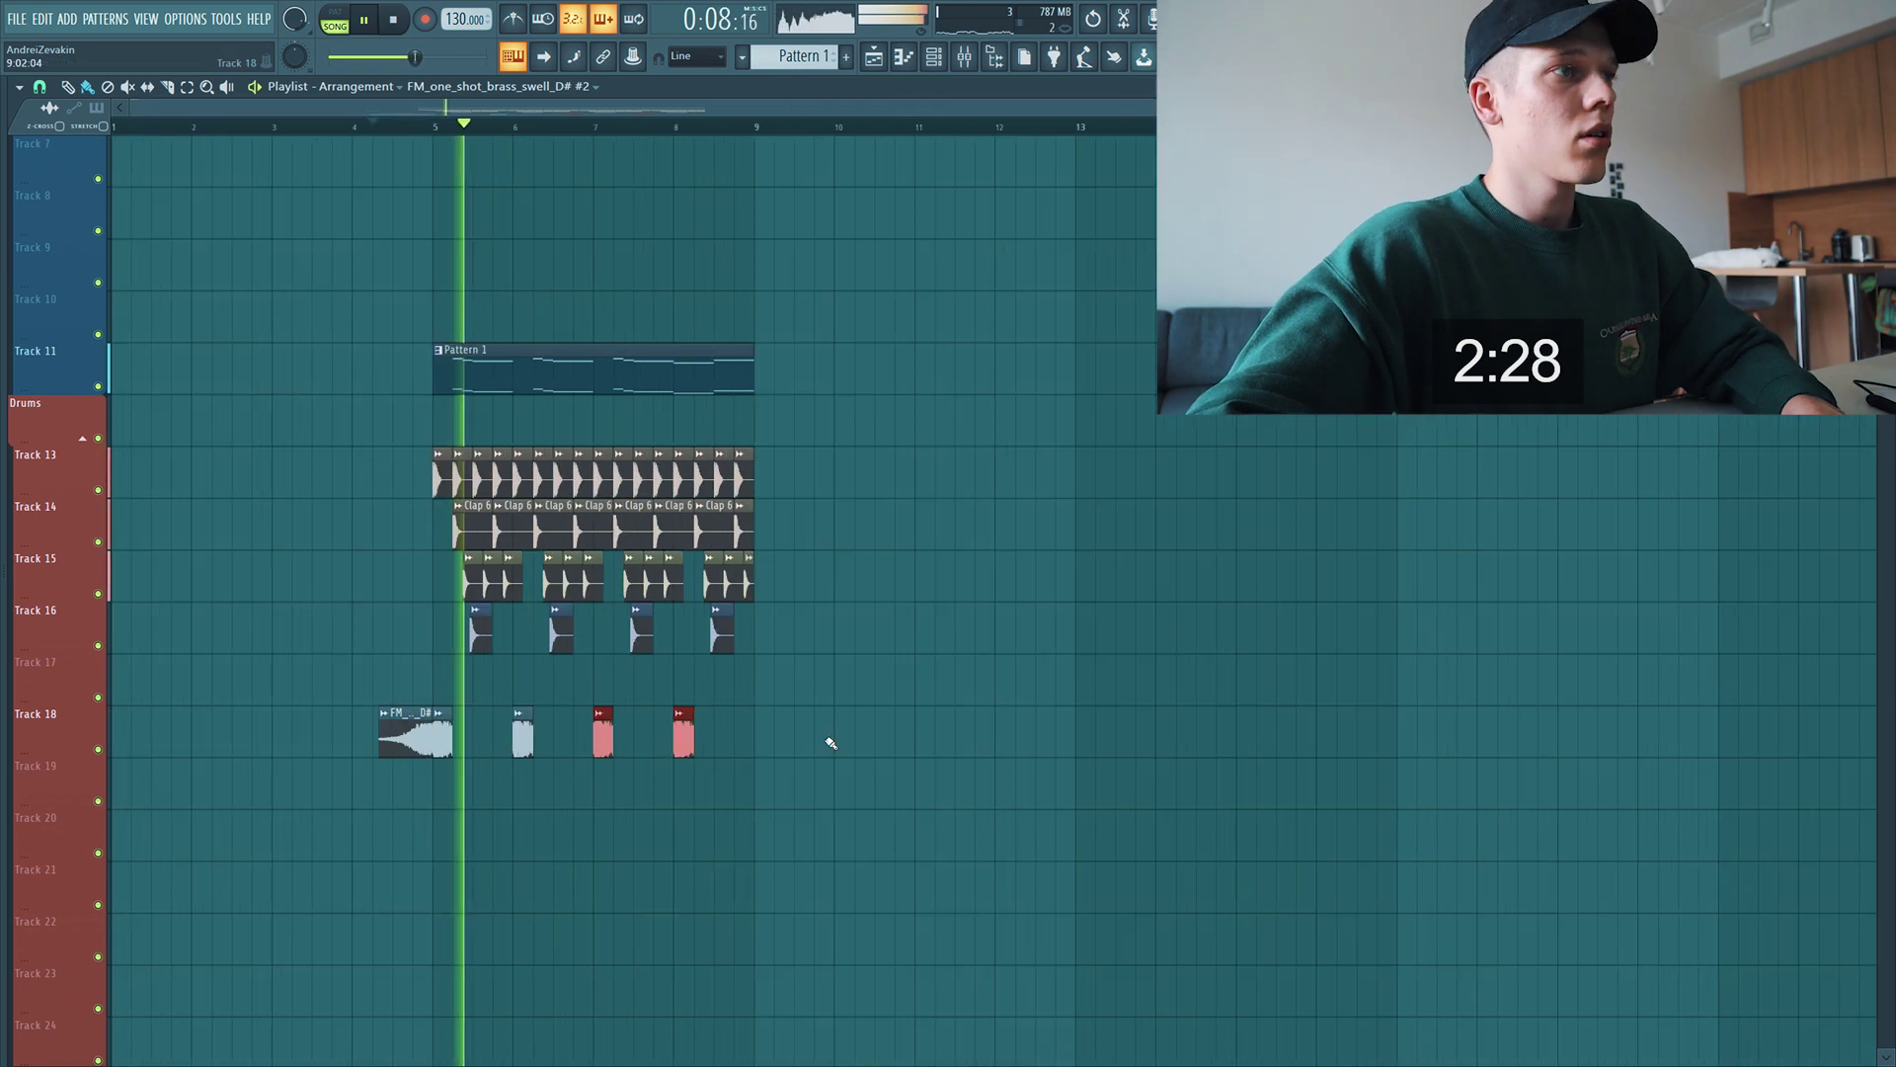
scroll(642, 711, up, 2)
key(space)
scroll(388, 672, up, 4)
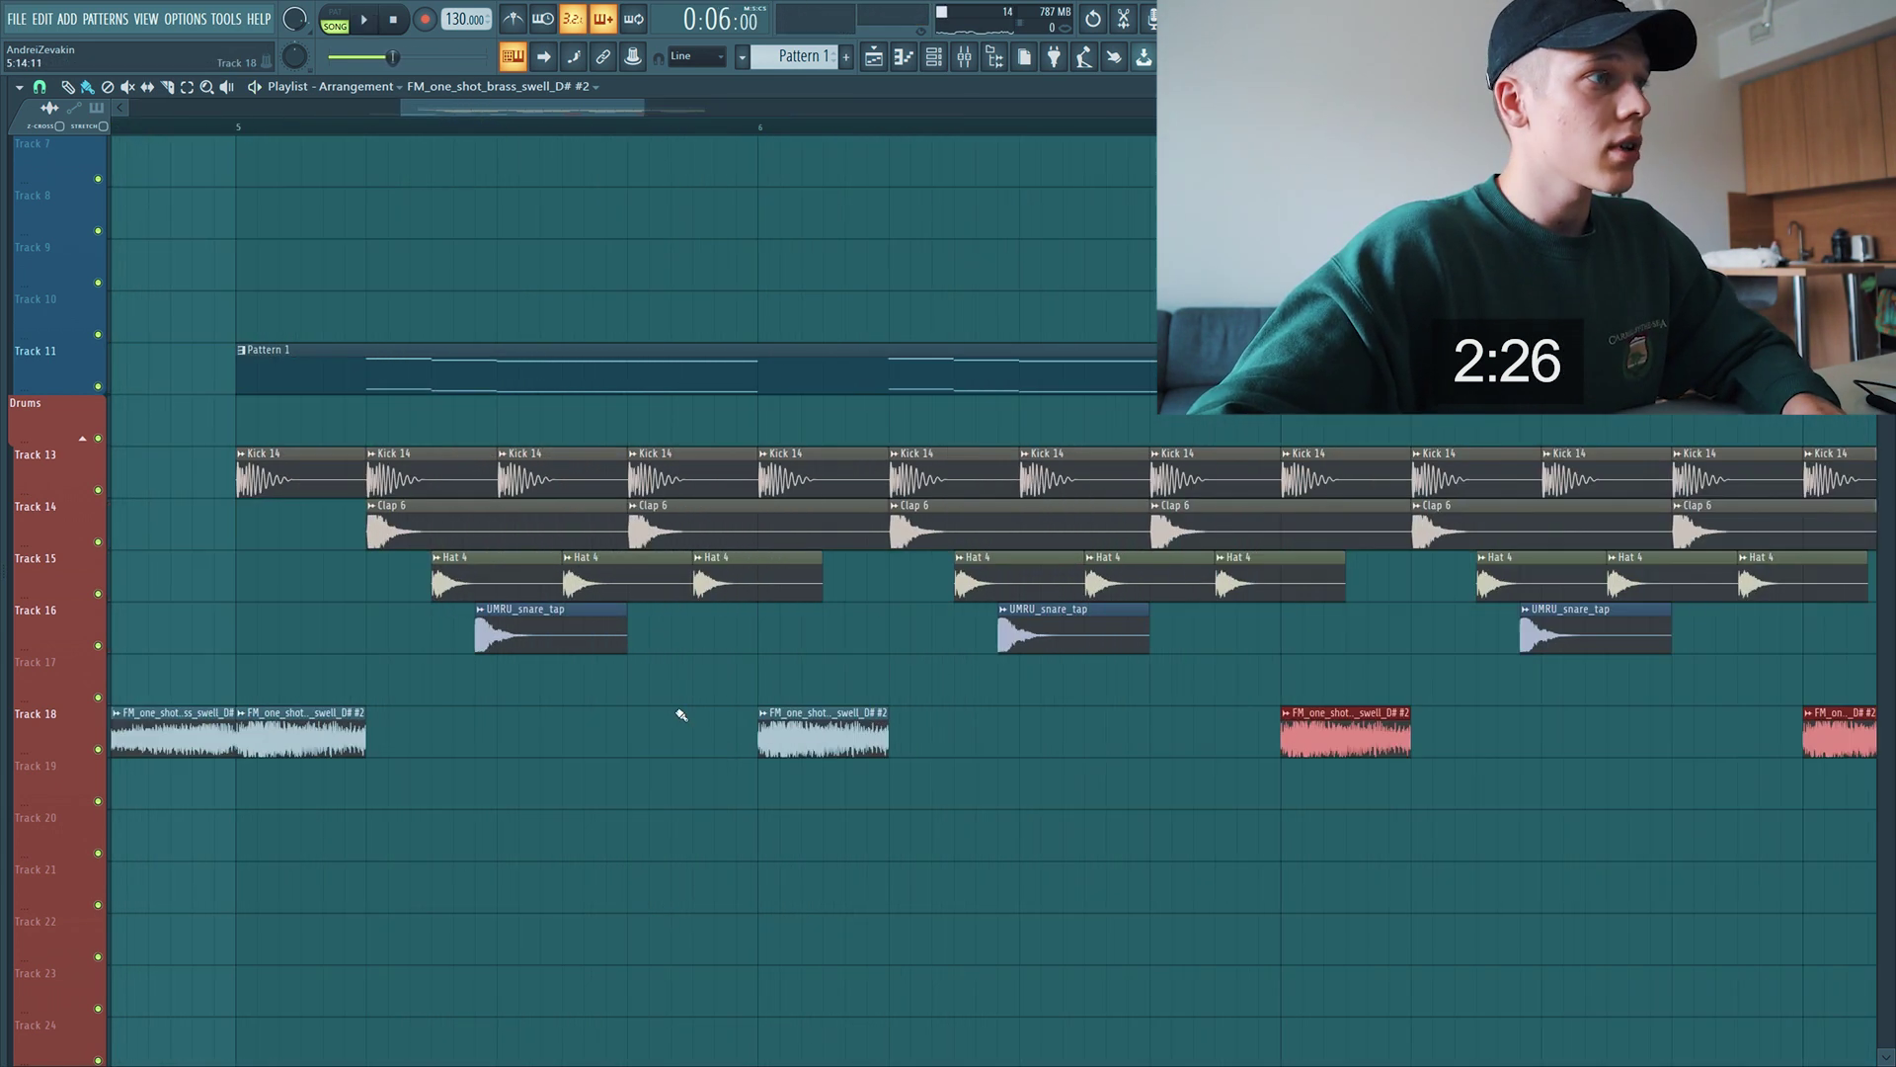
Browse the Unison samples to Matroda's One Shot Samples, open the _(WAVs)_Bass folder and audition the bass one-shots
mouse_move(55, 798)
scroll(69, 790, down, 5)
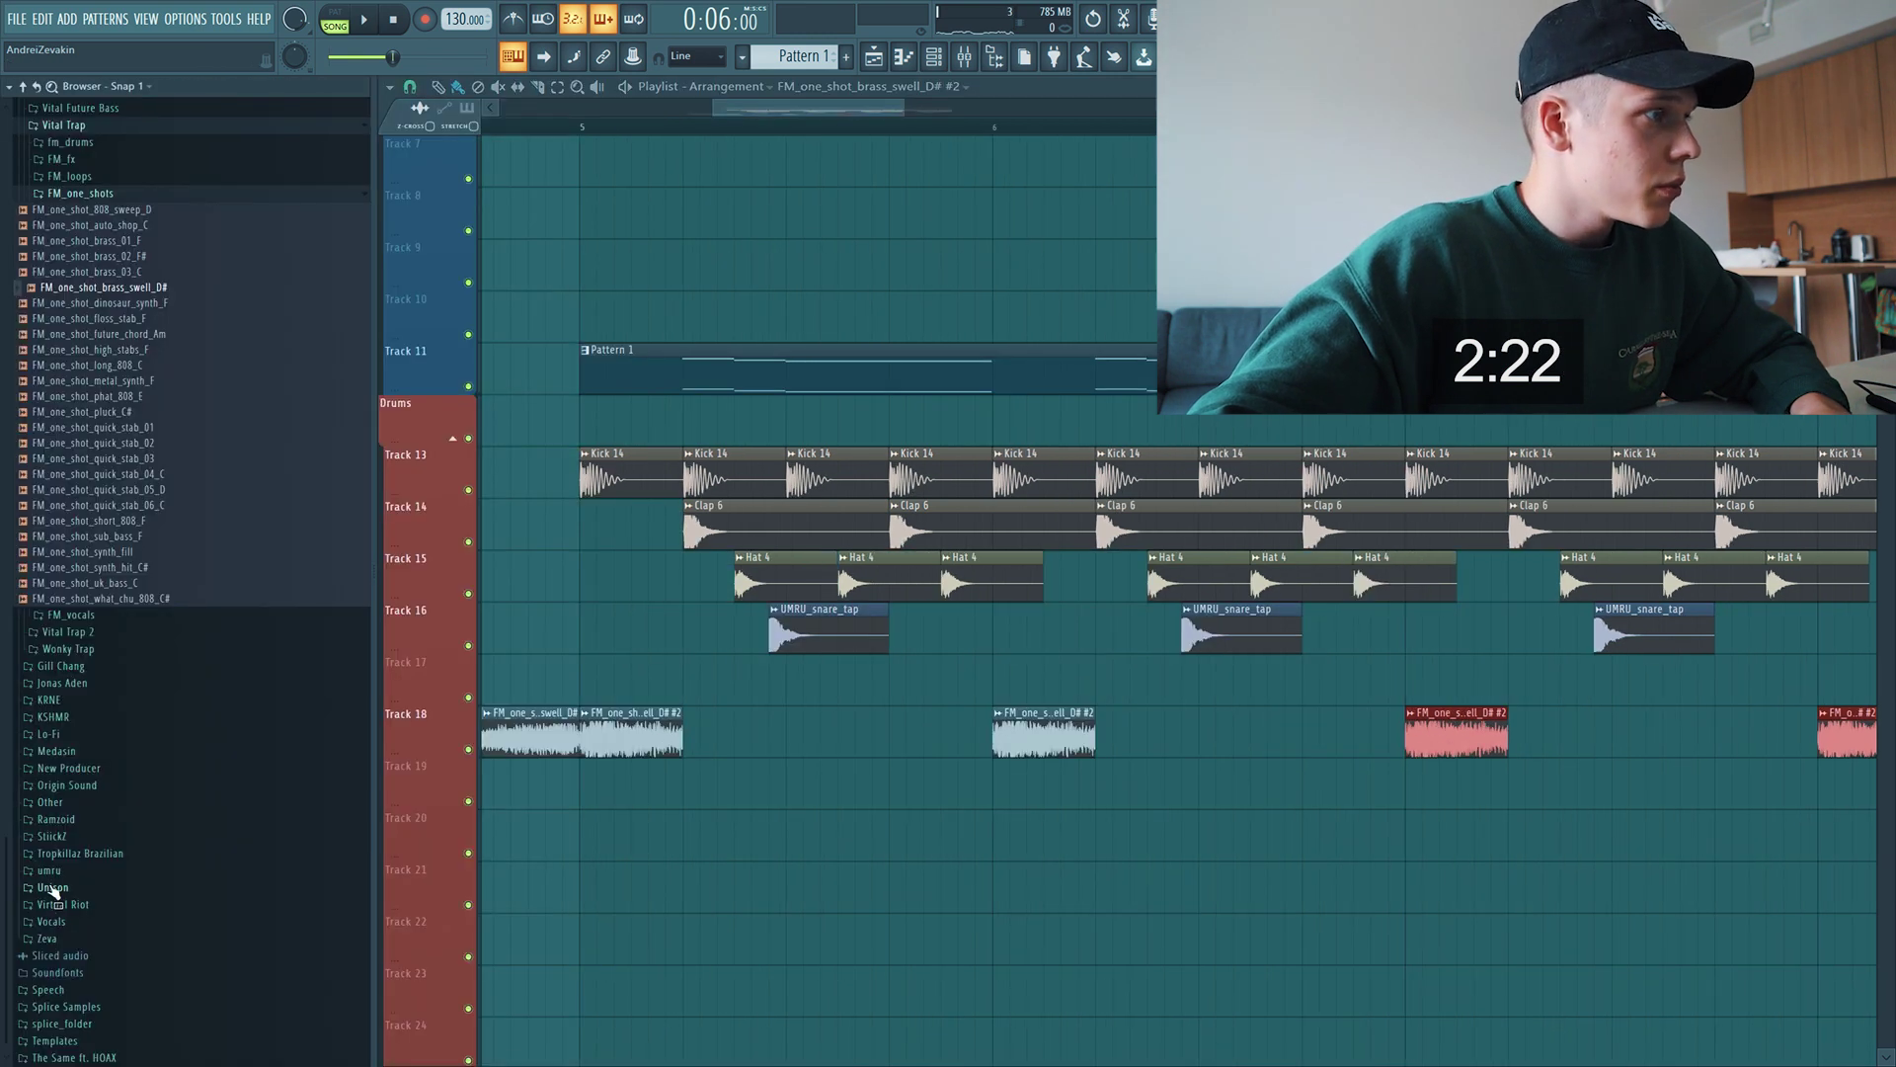
click(52, 888)
click(111, 890)
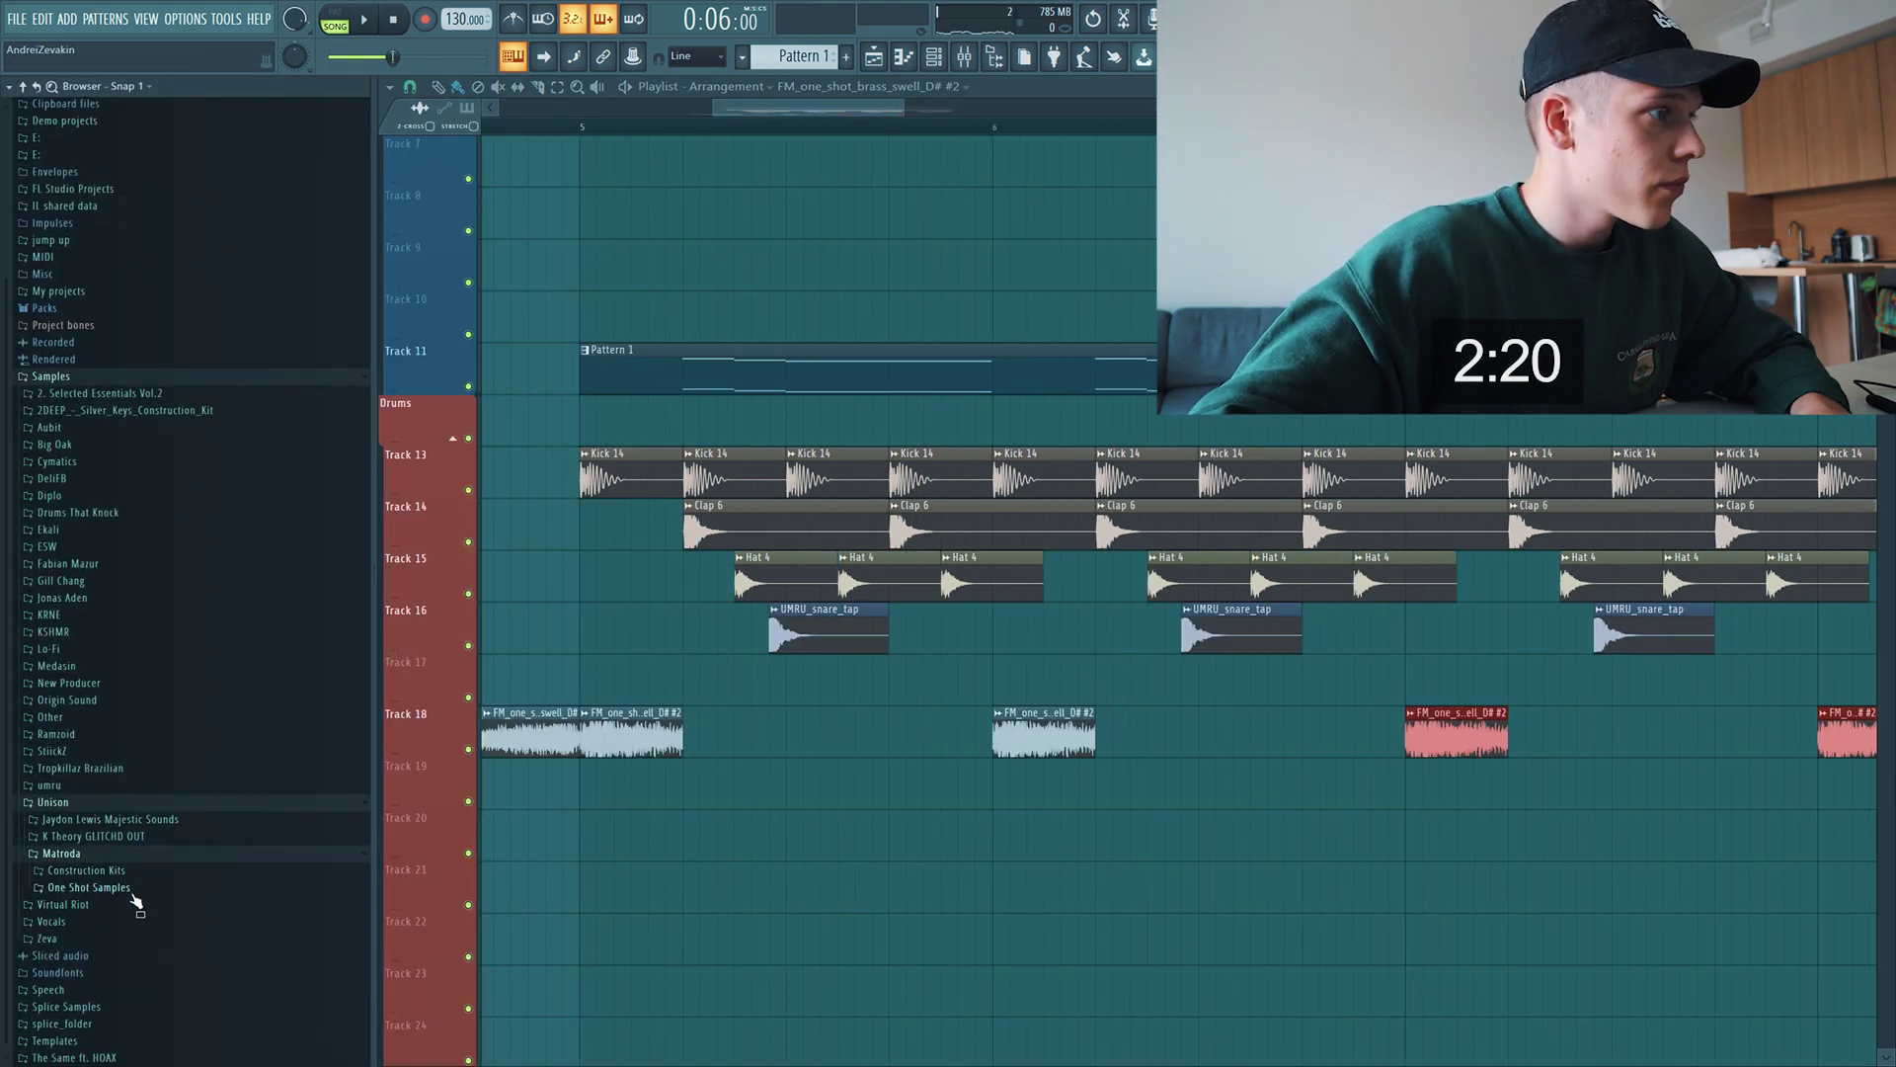
click(132, 891)
click(106, 831)
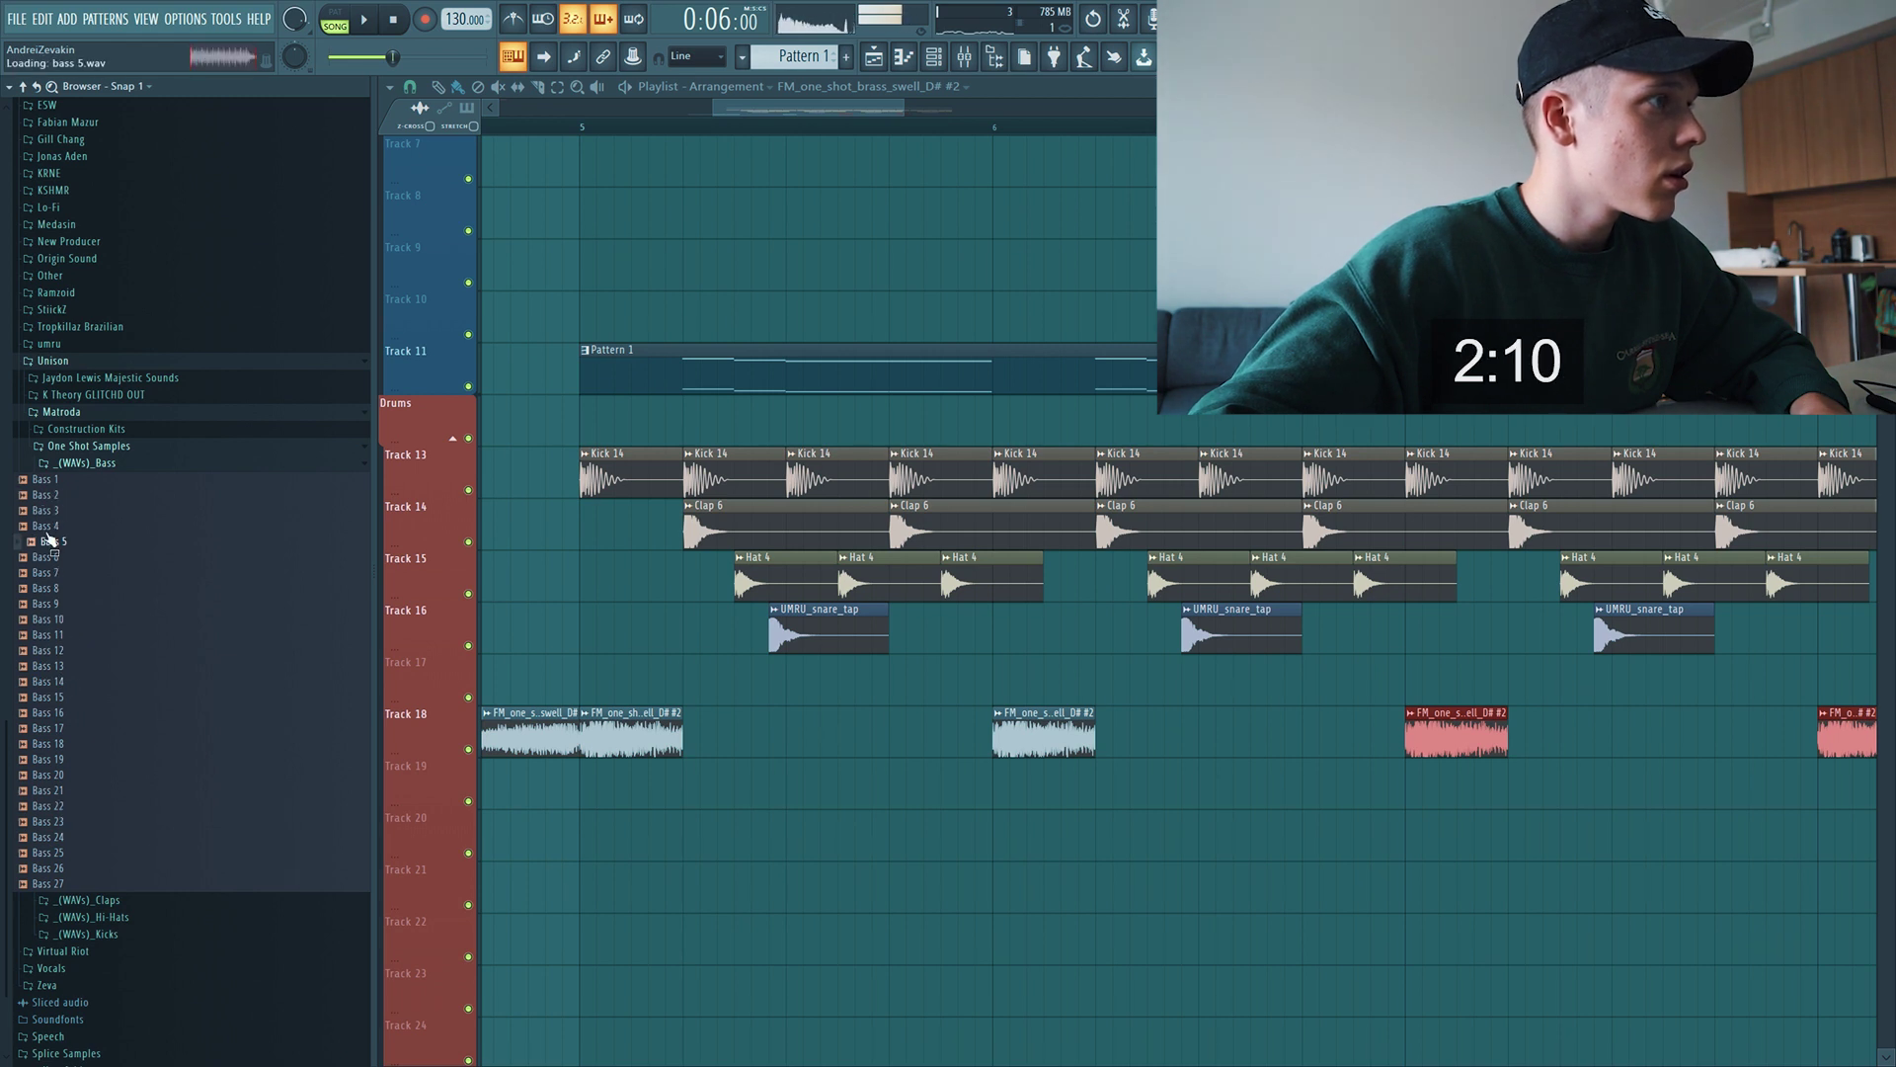
Place the Bass 2 one-shot in the arrangement and position it on Track 19, half a beat after the start of bar 7
drag(227, 528, 908, 836)
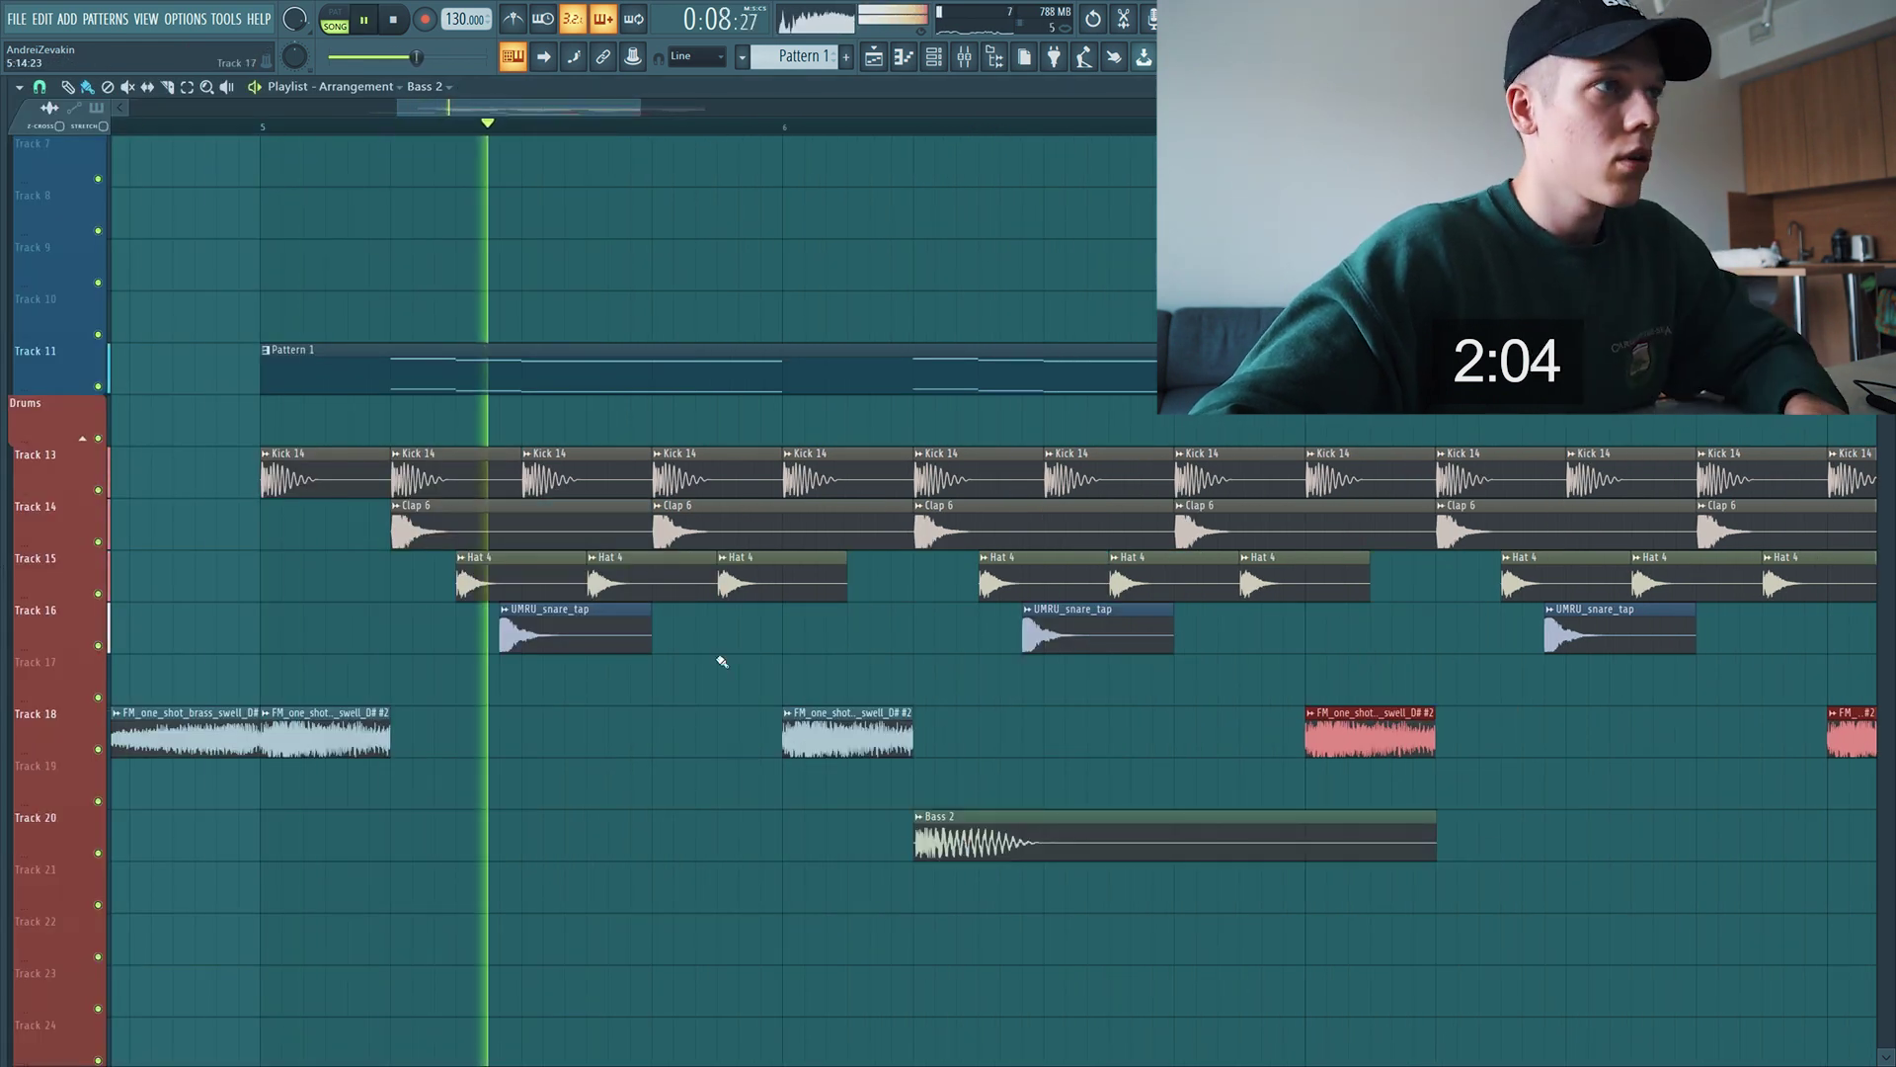
scroll(715, 651, down, 3)
scroll(713, 648, up, 3)
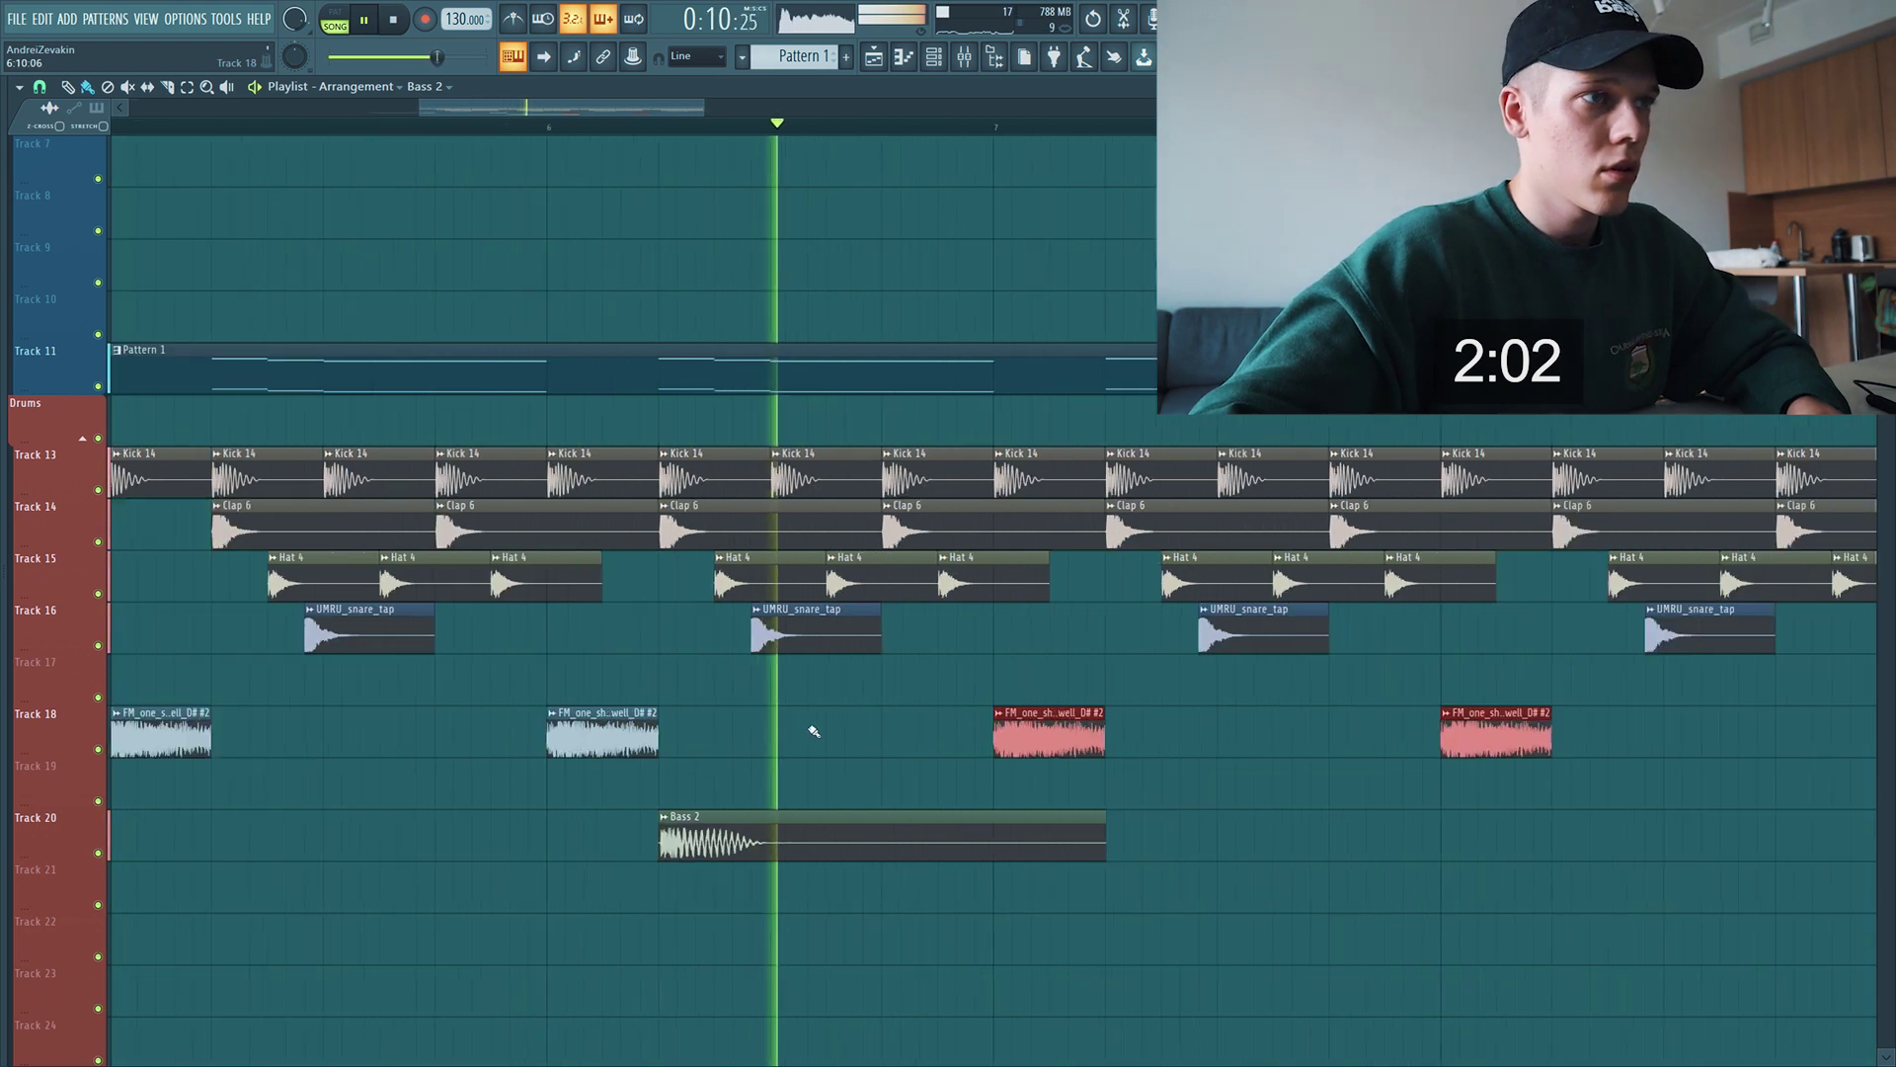
key(space)
drag(790, 824, 1064, 776)
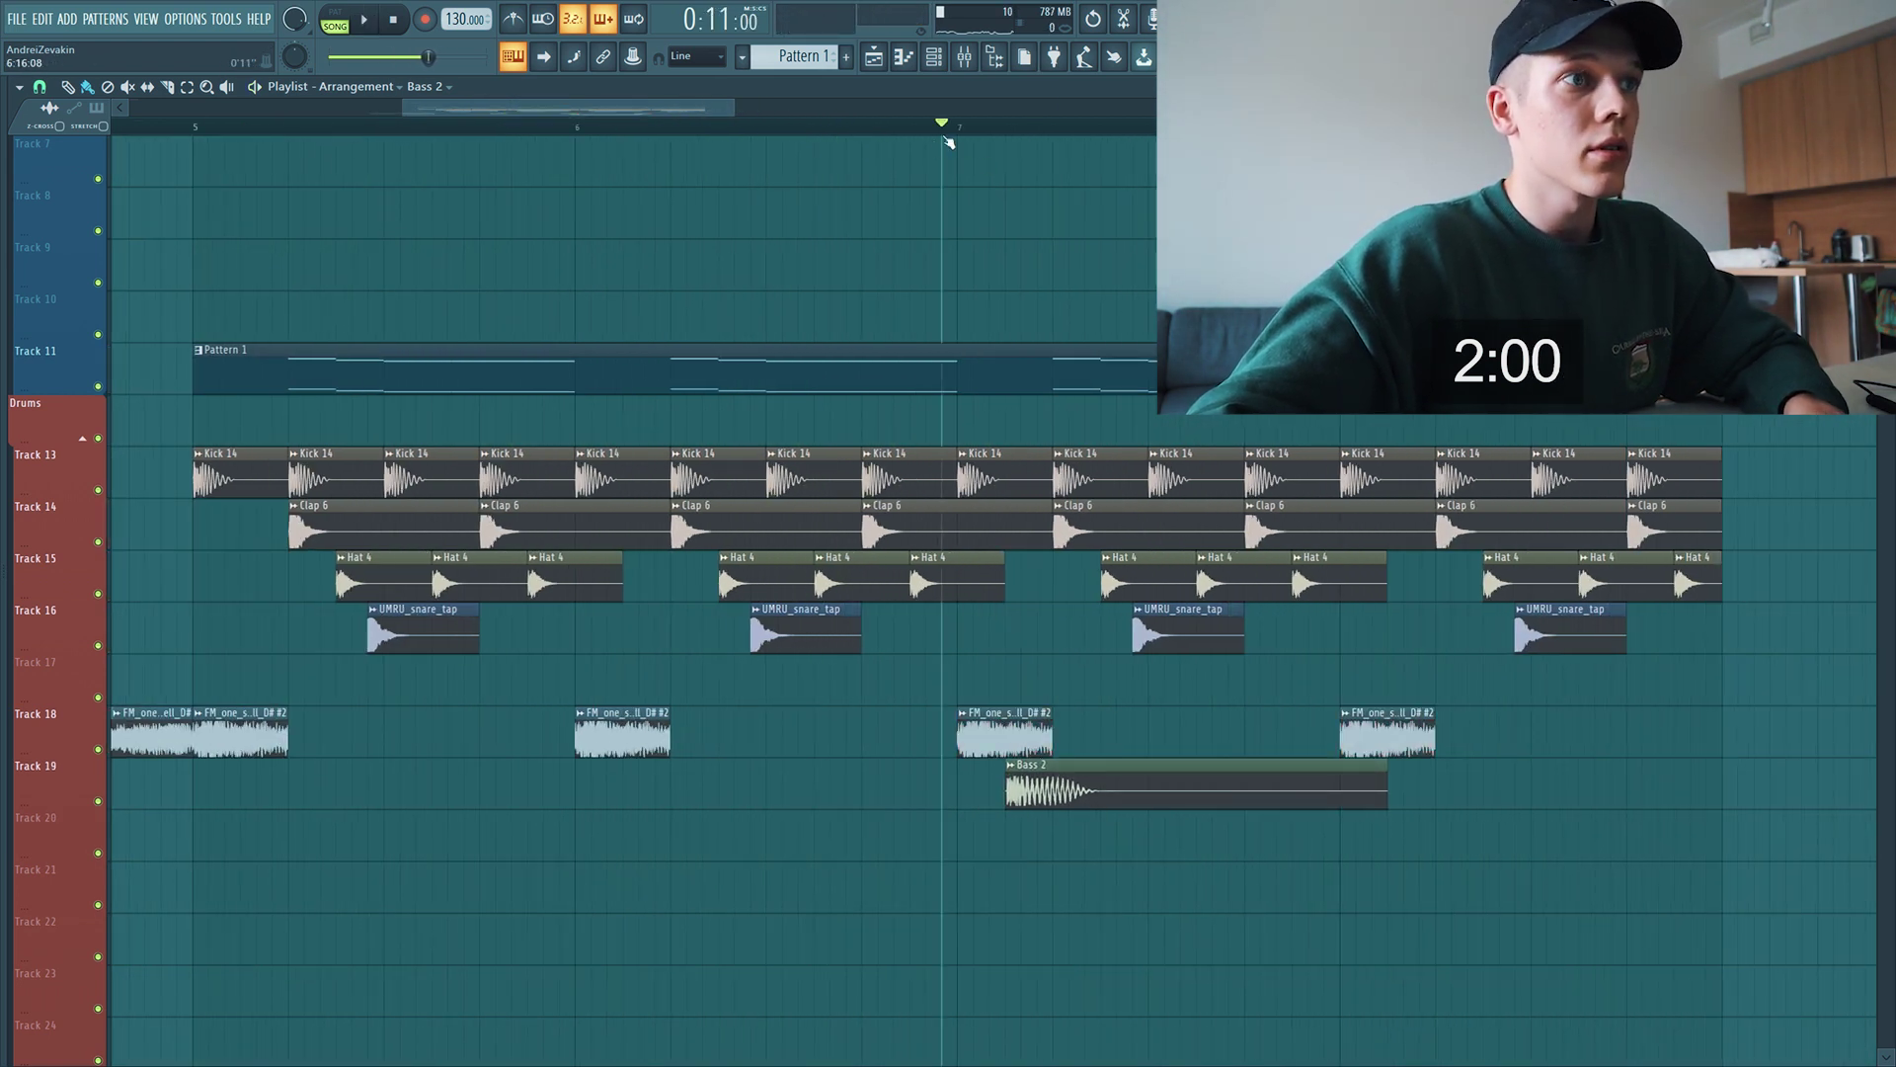
Trim the bar 7 brass swell clip and the Bass 2 clip to half a beat each, and play the section
scroll(1058, 780, up, 2)
drag(792, 748, 792, 760)
key(space)
drag(881, 698, 881, 804)
key(space)
key(space)
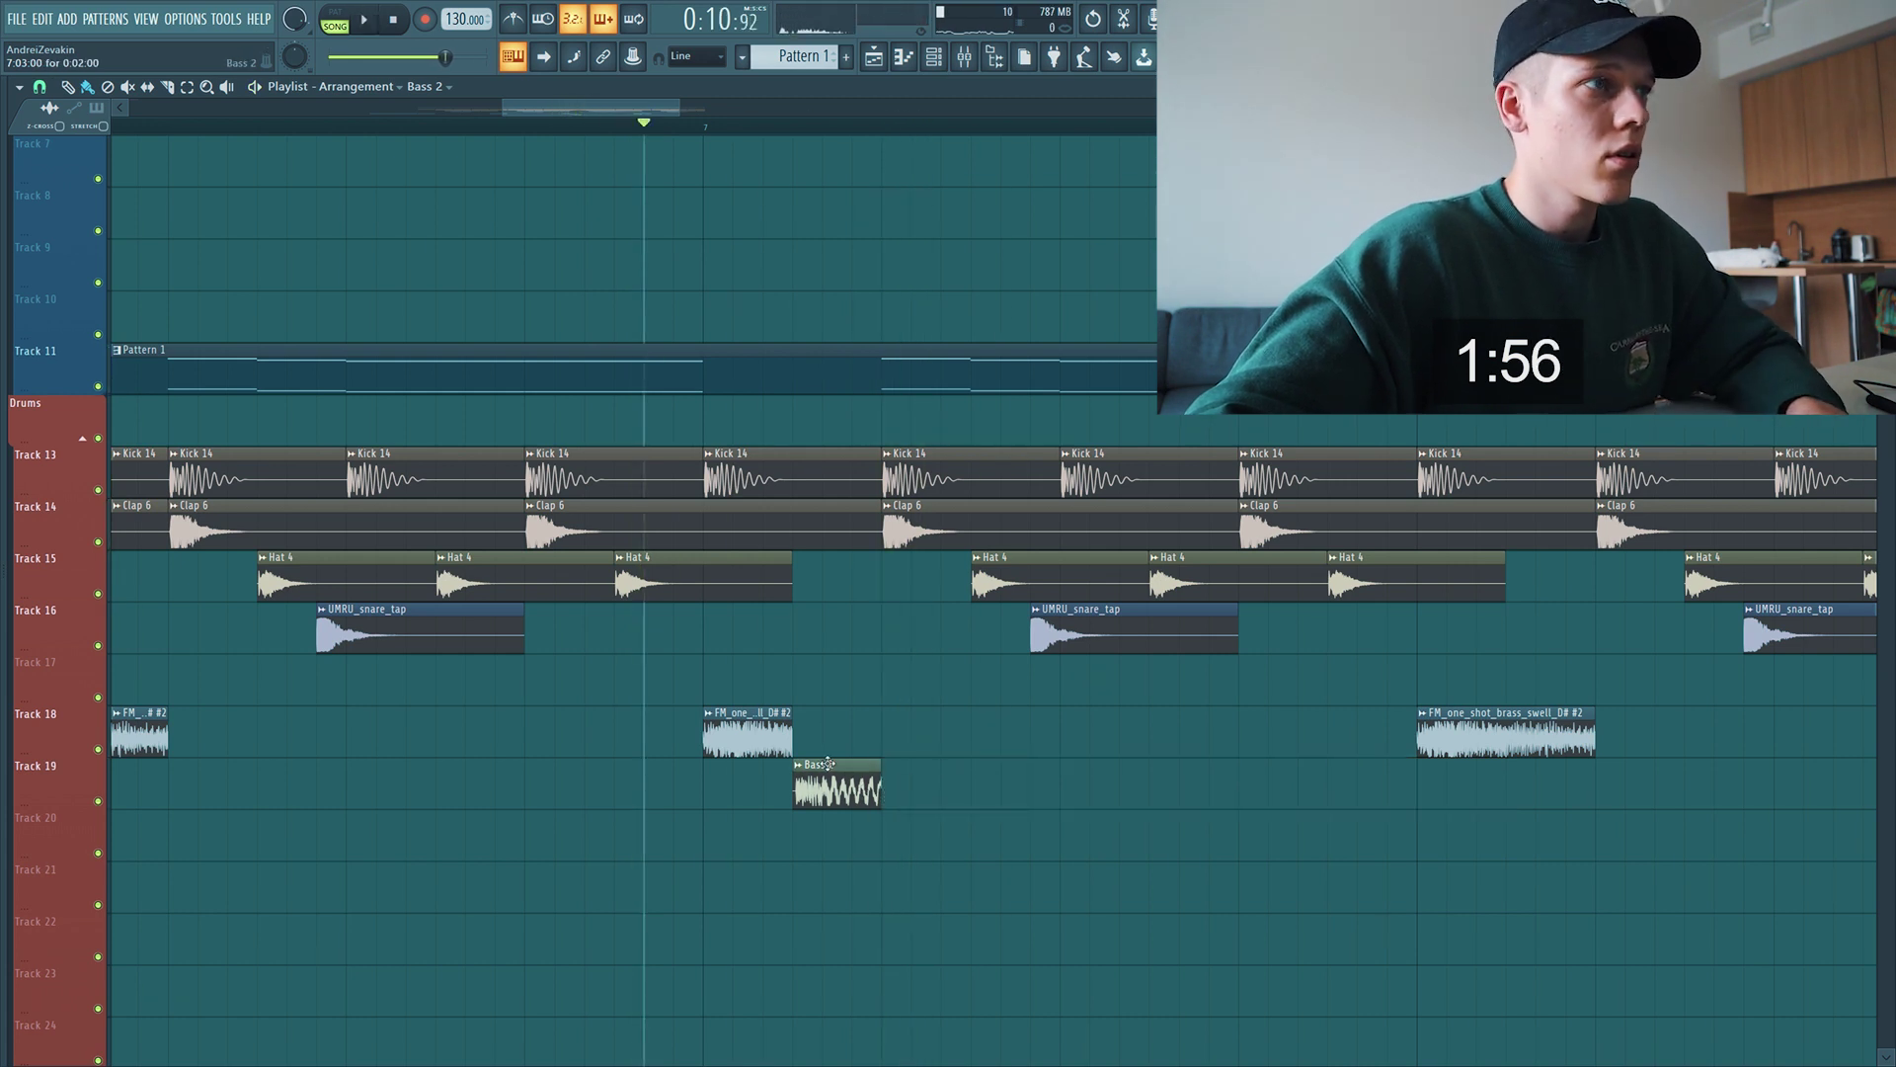
Raise the time-stretching pitch of the Bass 2 sample, replaying bar 7 to tune it by ear
double_click(829, 781)
key(space)
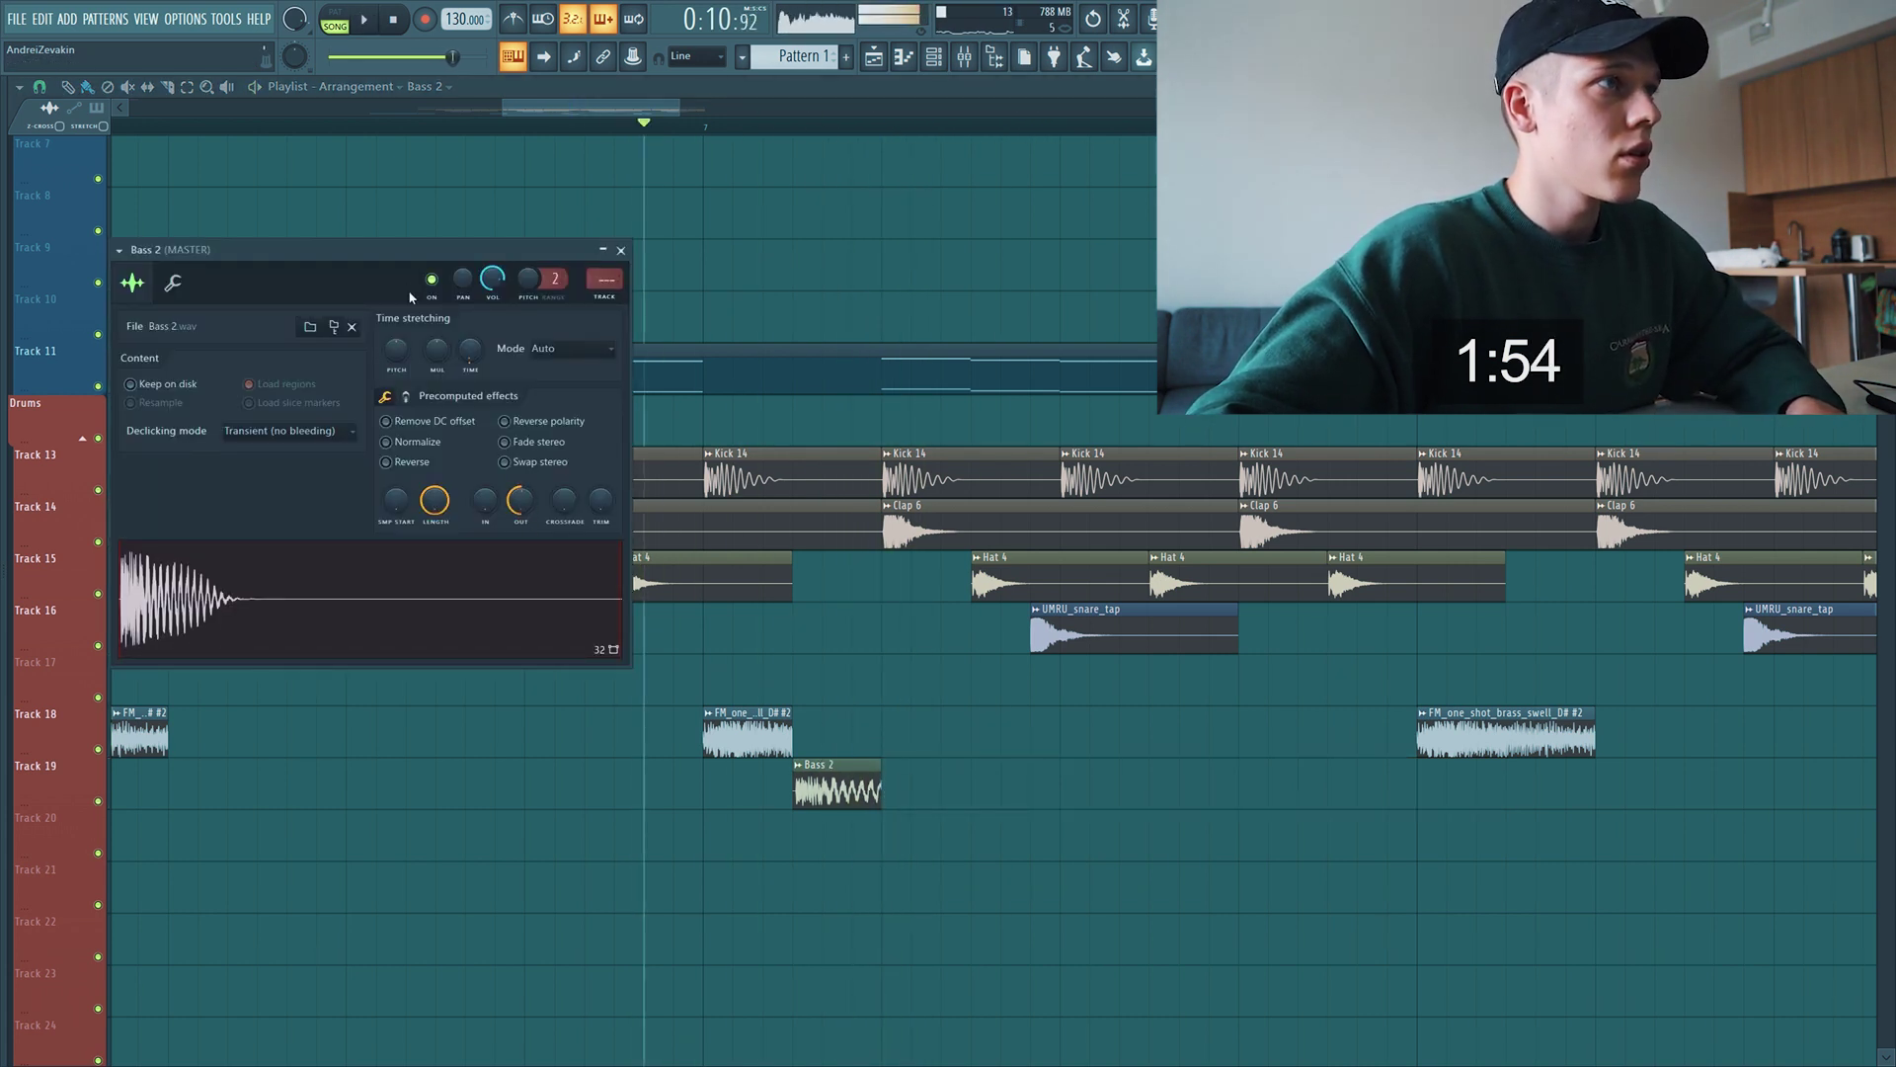
key(space)
key(space)
key(space)
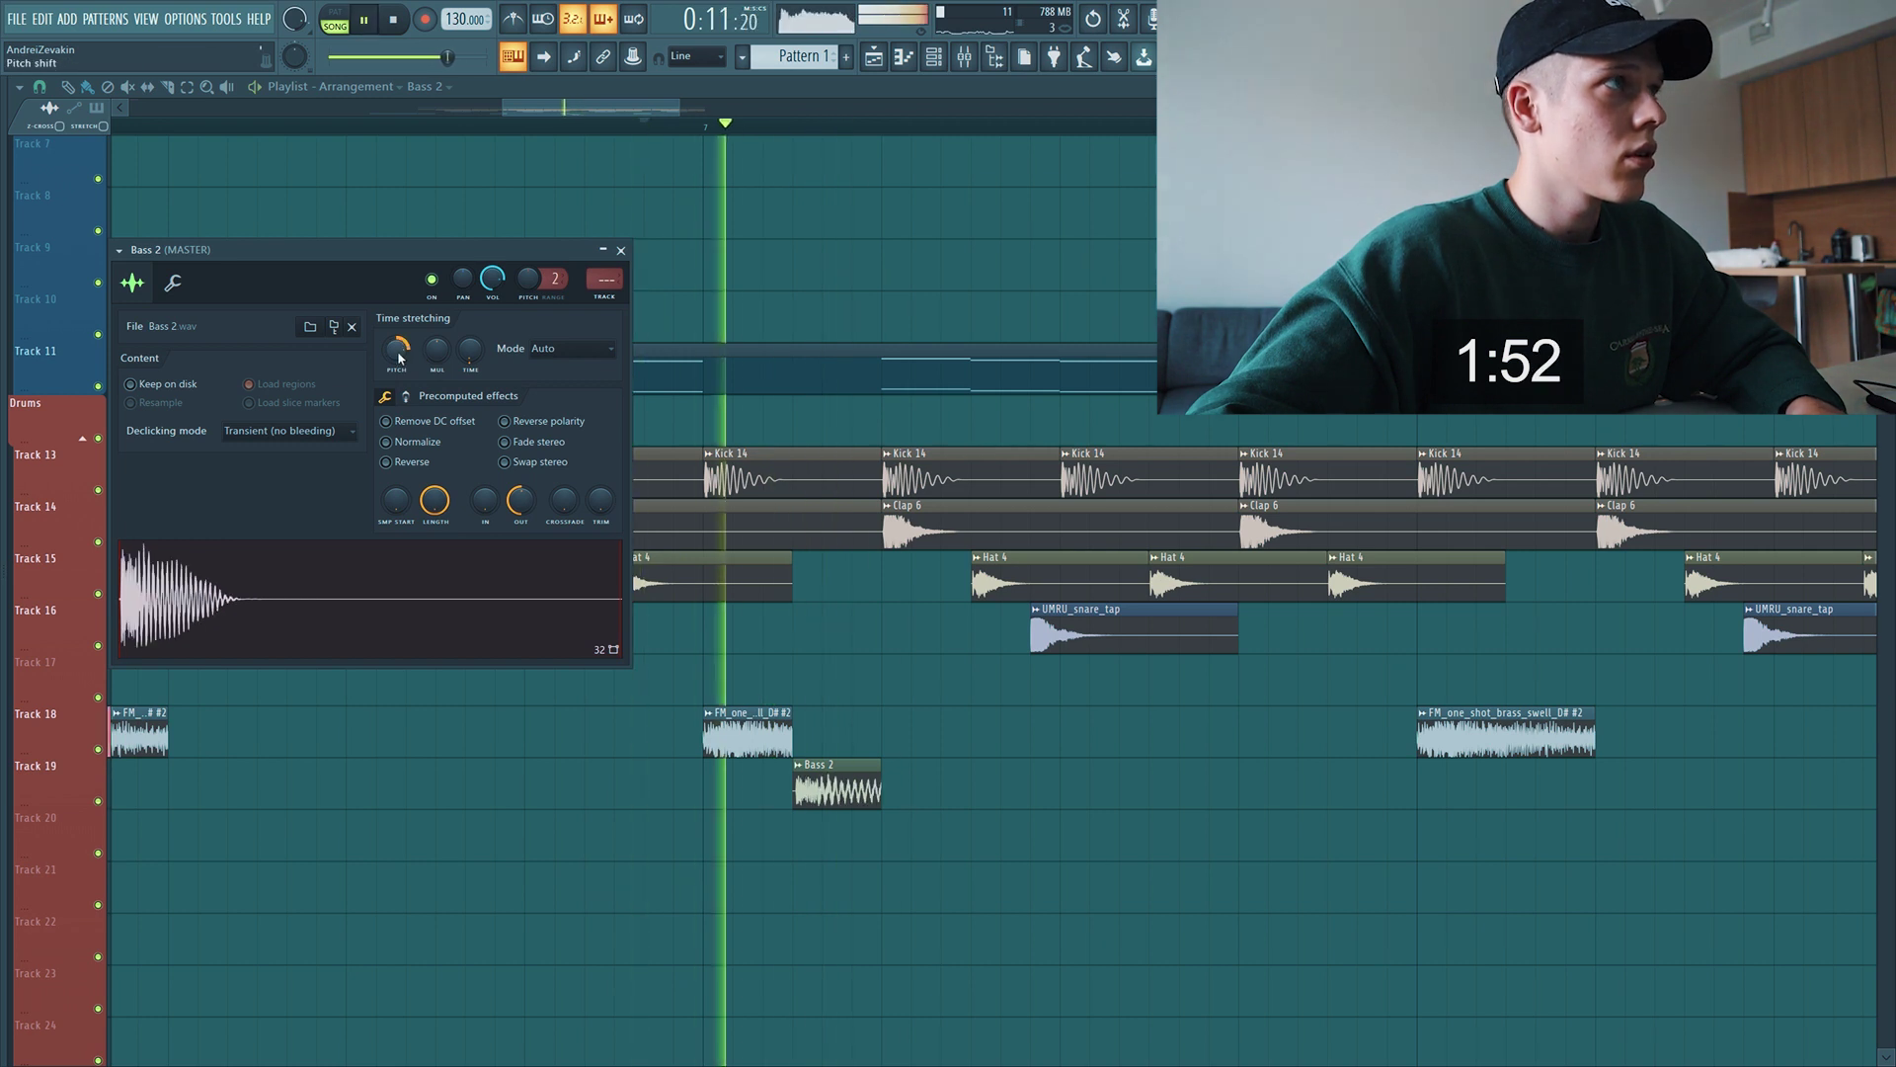
key(space)
drag(401, 352, 401, 344)
key(space)
key(space)
key(space)
key(space)
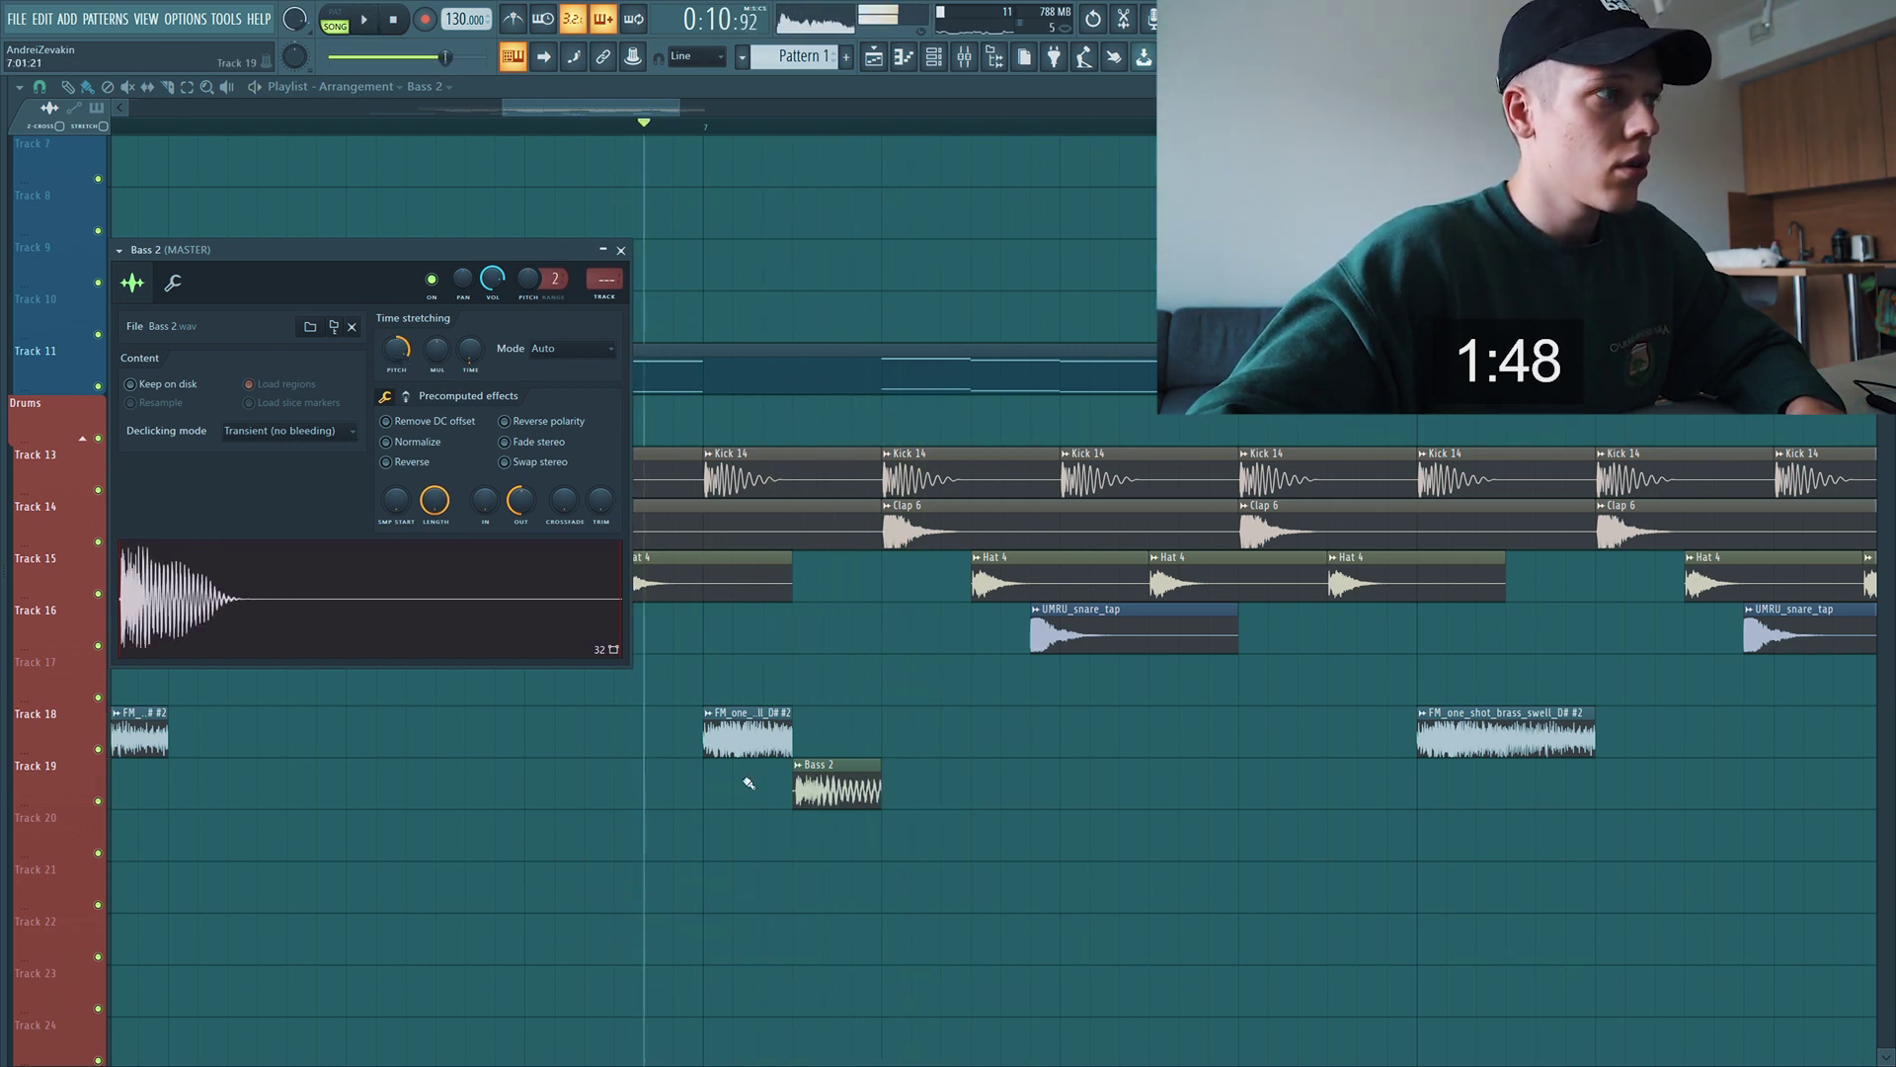
key(space)
key(space)
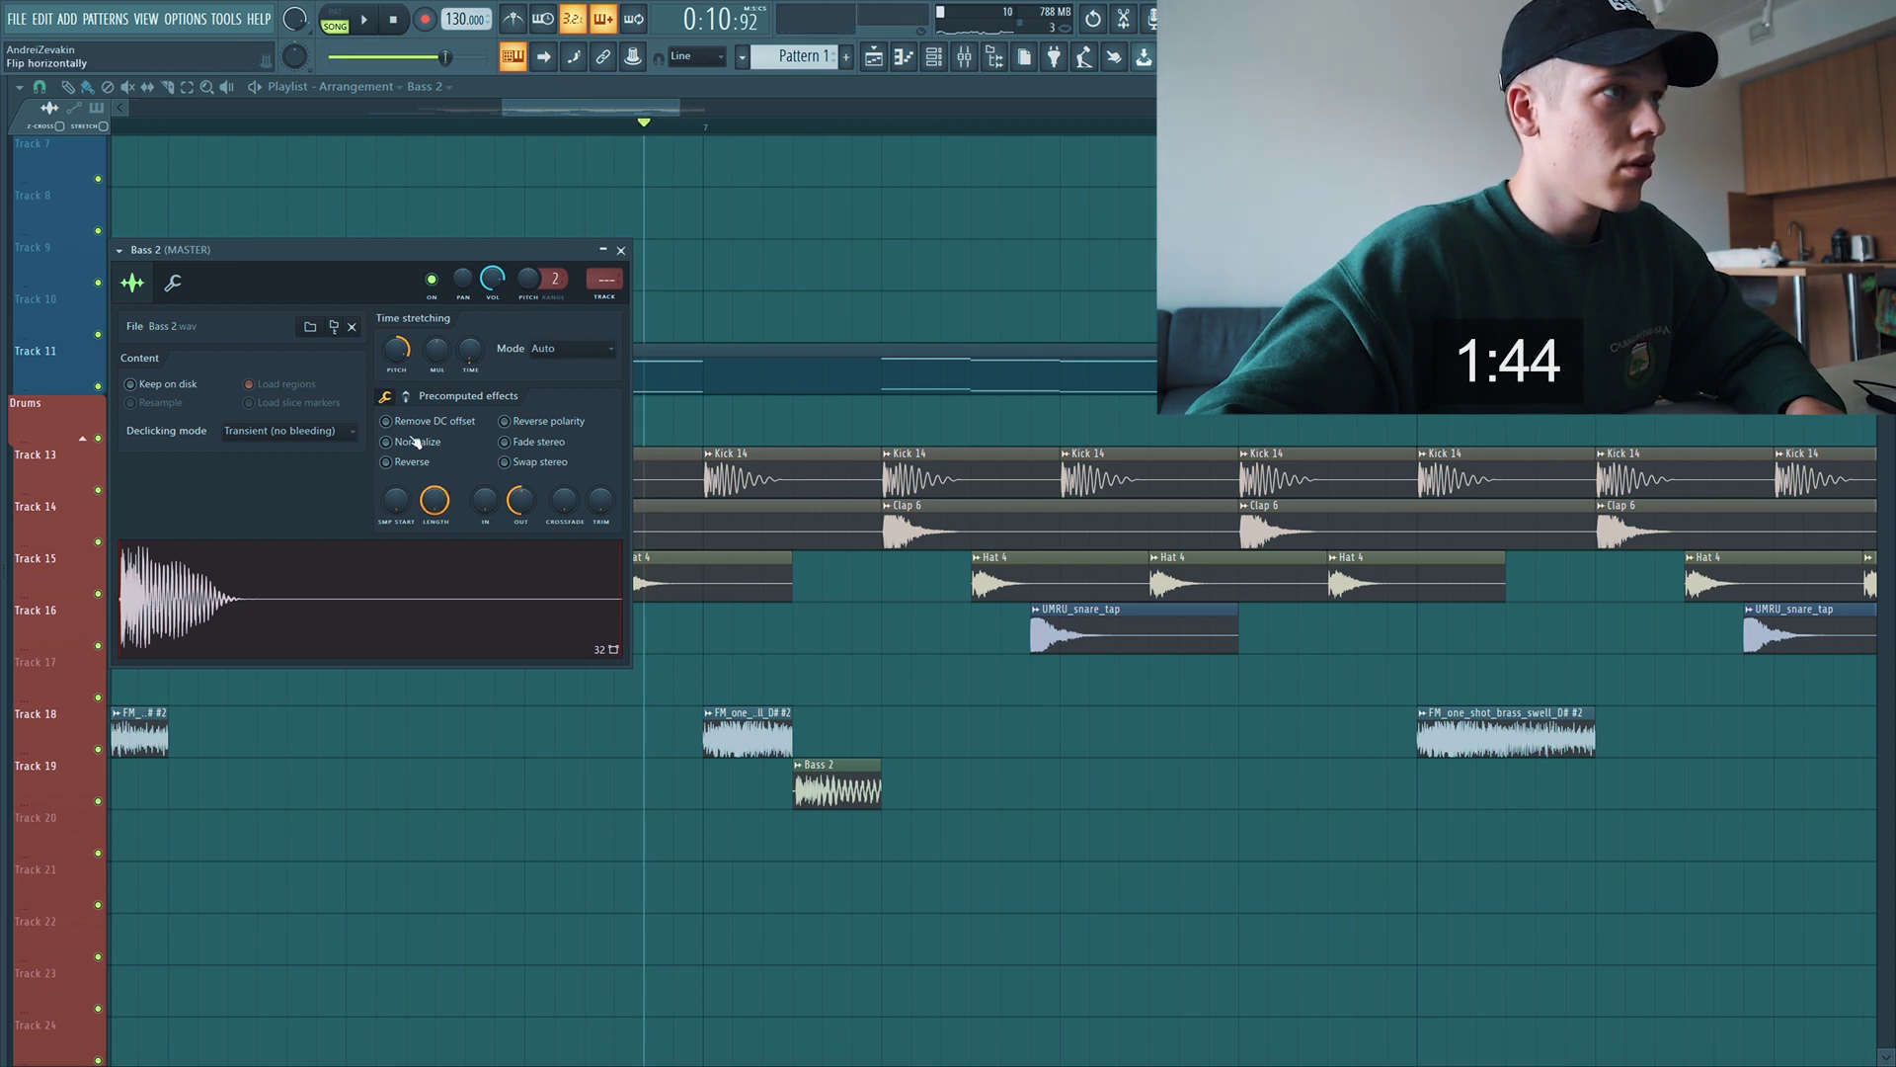
Raise the boost in the Bass 2 sample's precomputed effects, check it in playback and close the sample's settings
click(405, 396)
key(space)
key(space)
key(space)
drag(396, 429, 254, 523)
key(space)
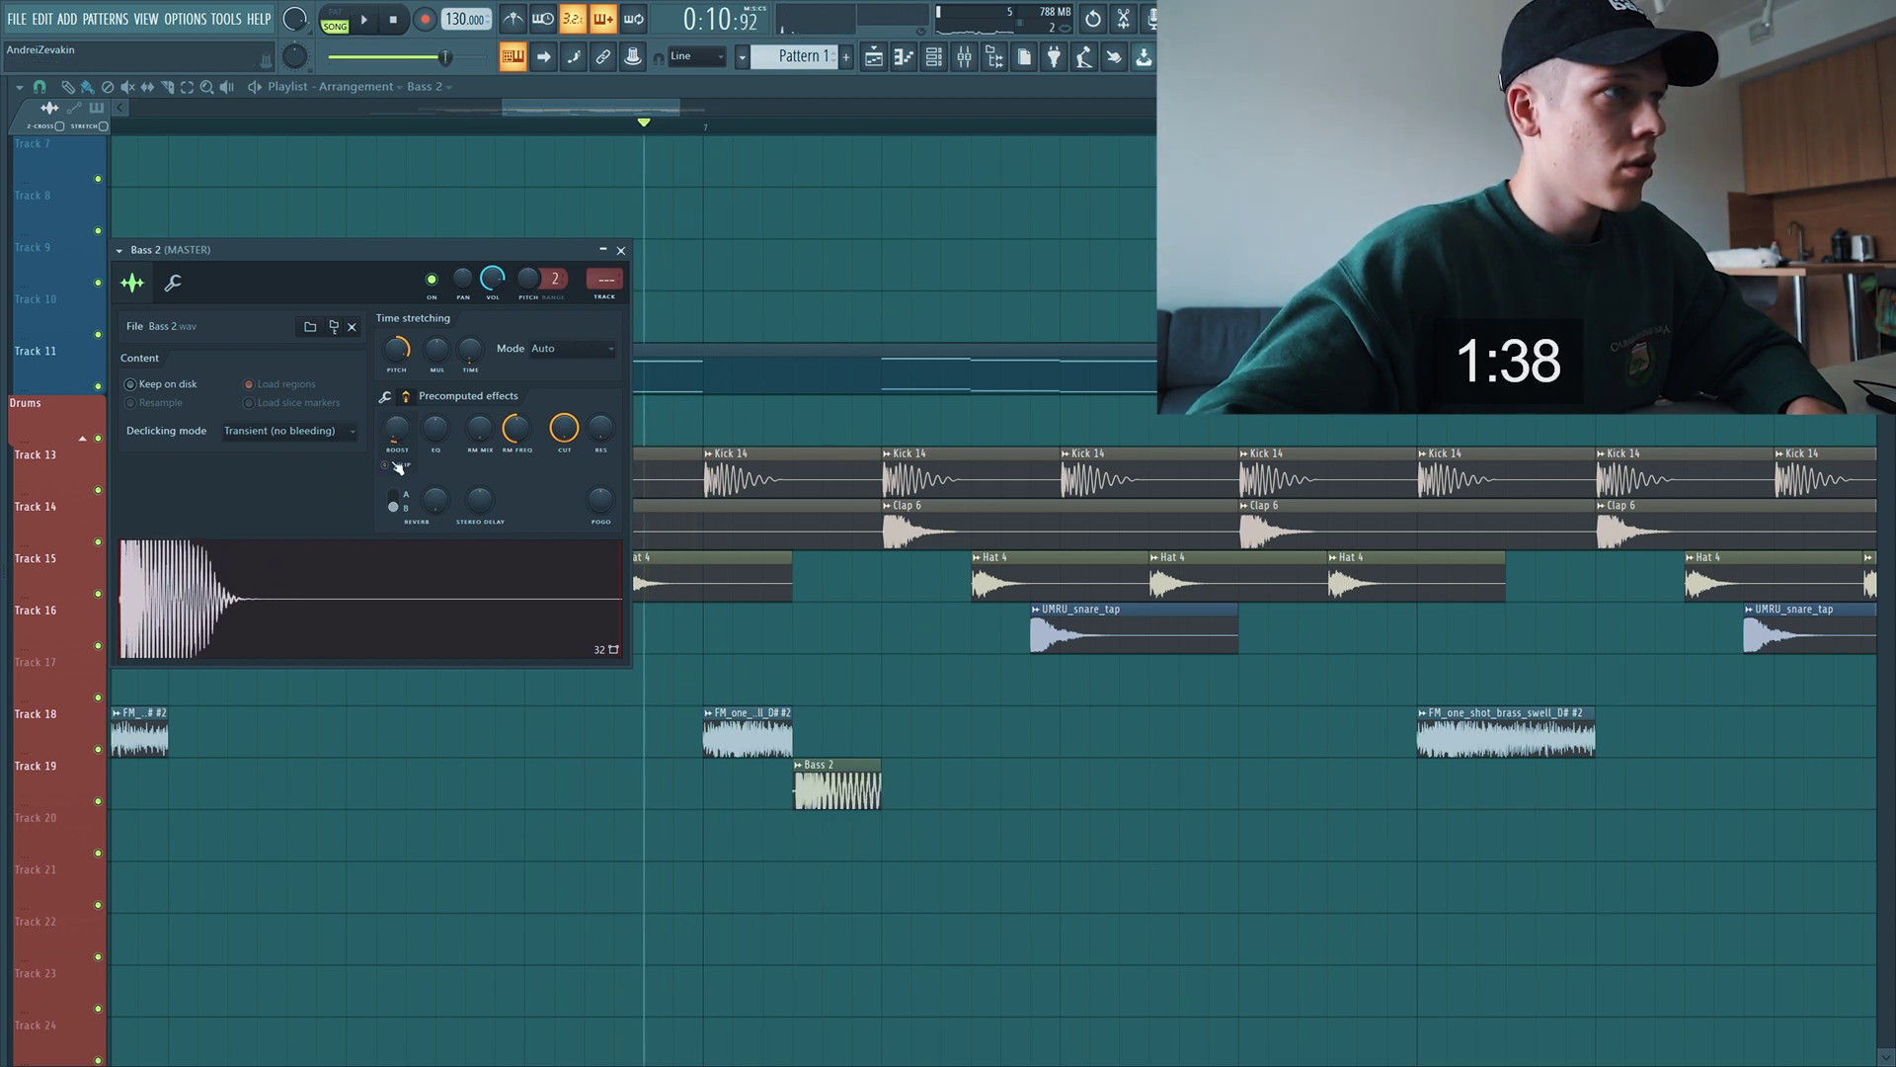
key(space)
click(621, 250)
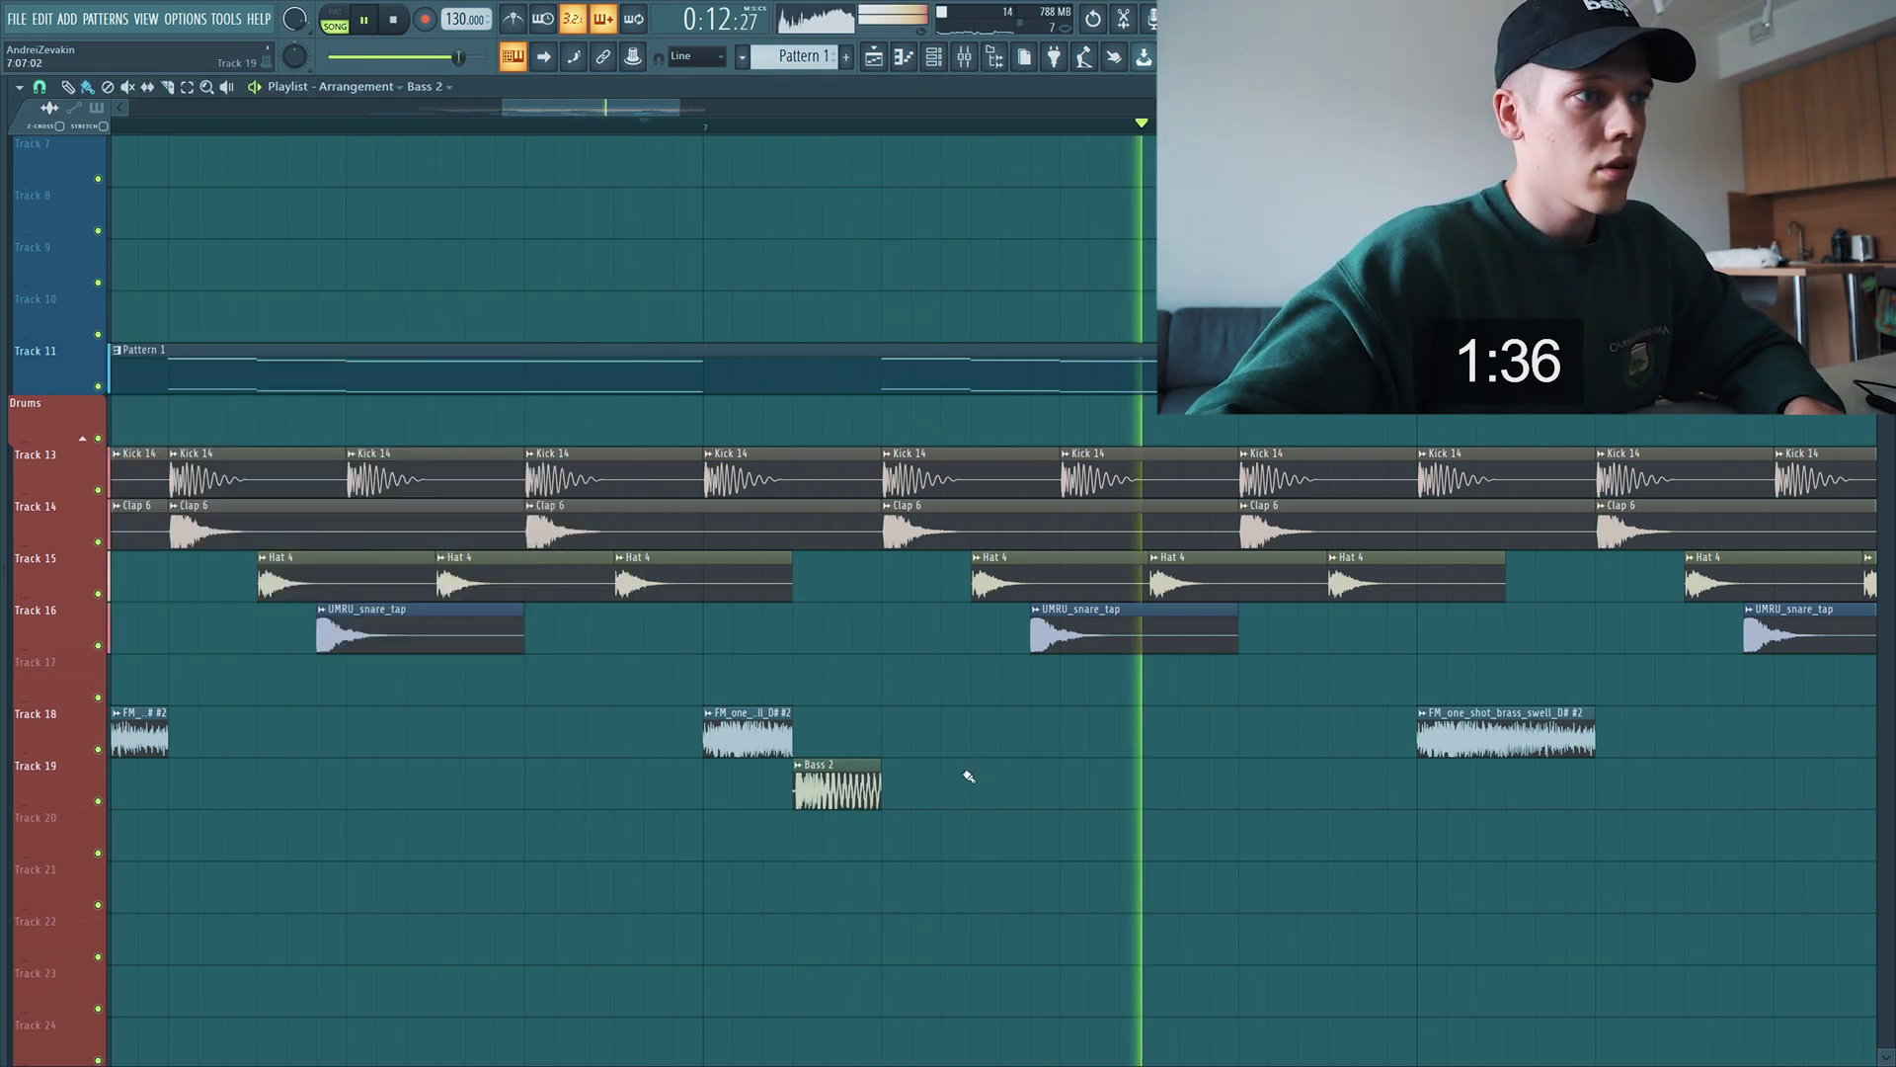
Raise the Bass 2 sample's fade-out to its maximum, play it and close the sample's settings
double_click(871, 792)
key(space)
drag(517, 506, 519, 474)
key(space)
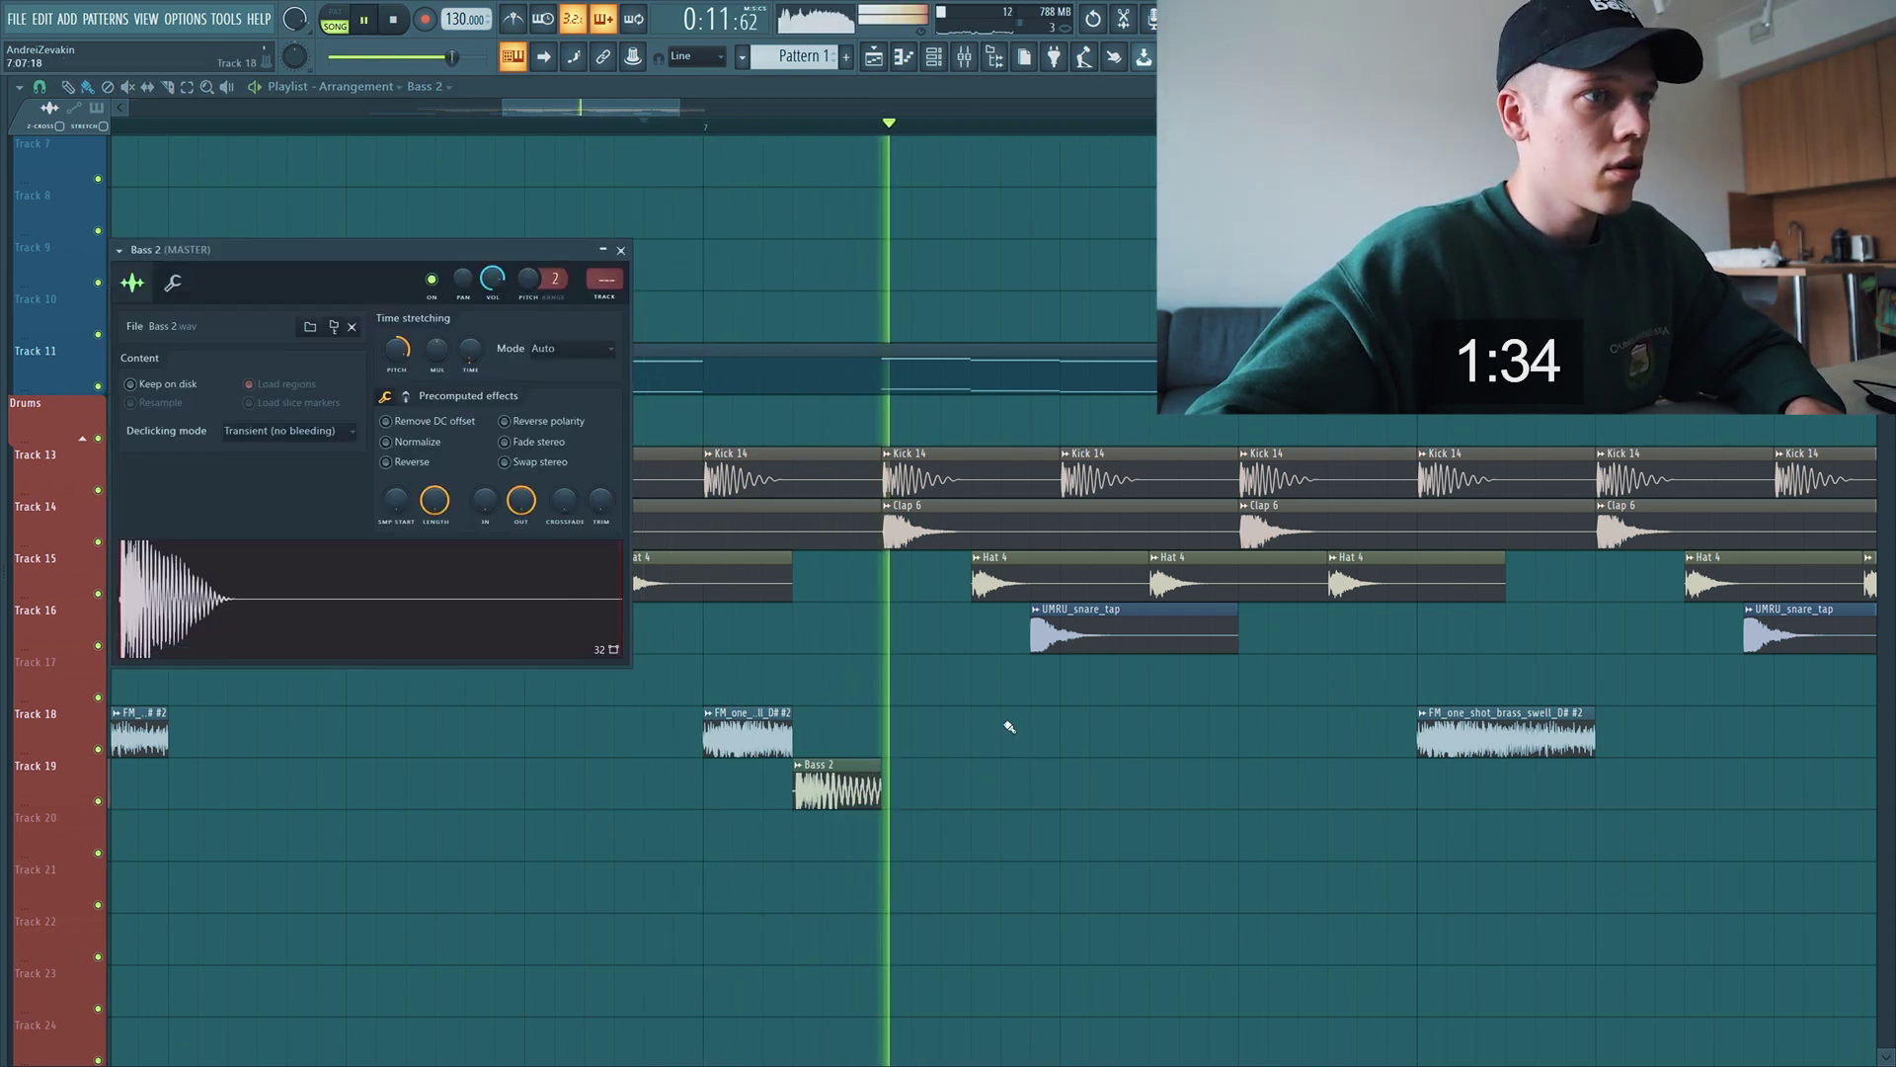
key(Escape)
Delete the brass swell clip at bar 8 and play the end of the loop without it
scroll(914, 733, down, 3)
scroll(966, 729, down, 4)
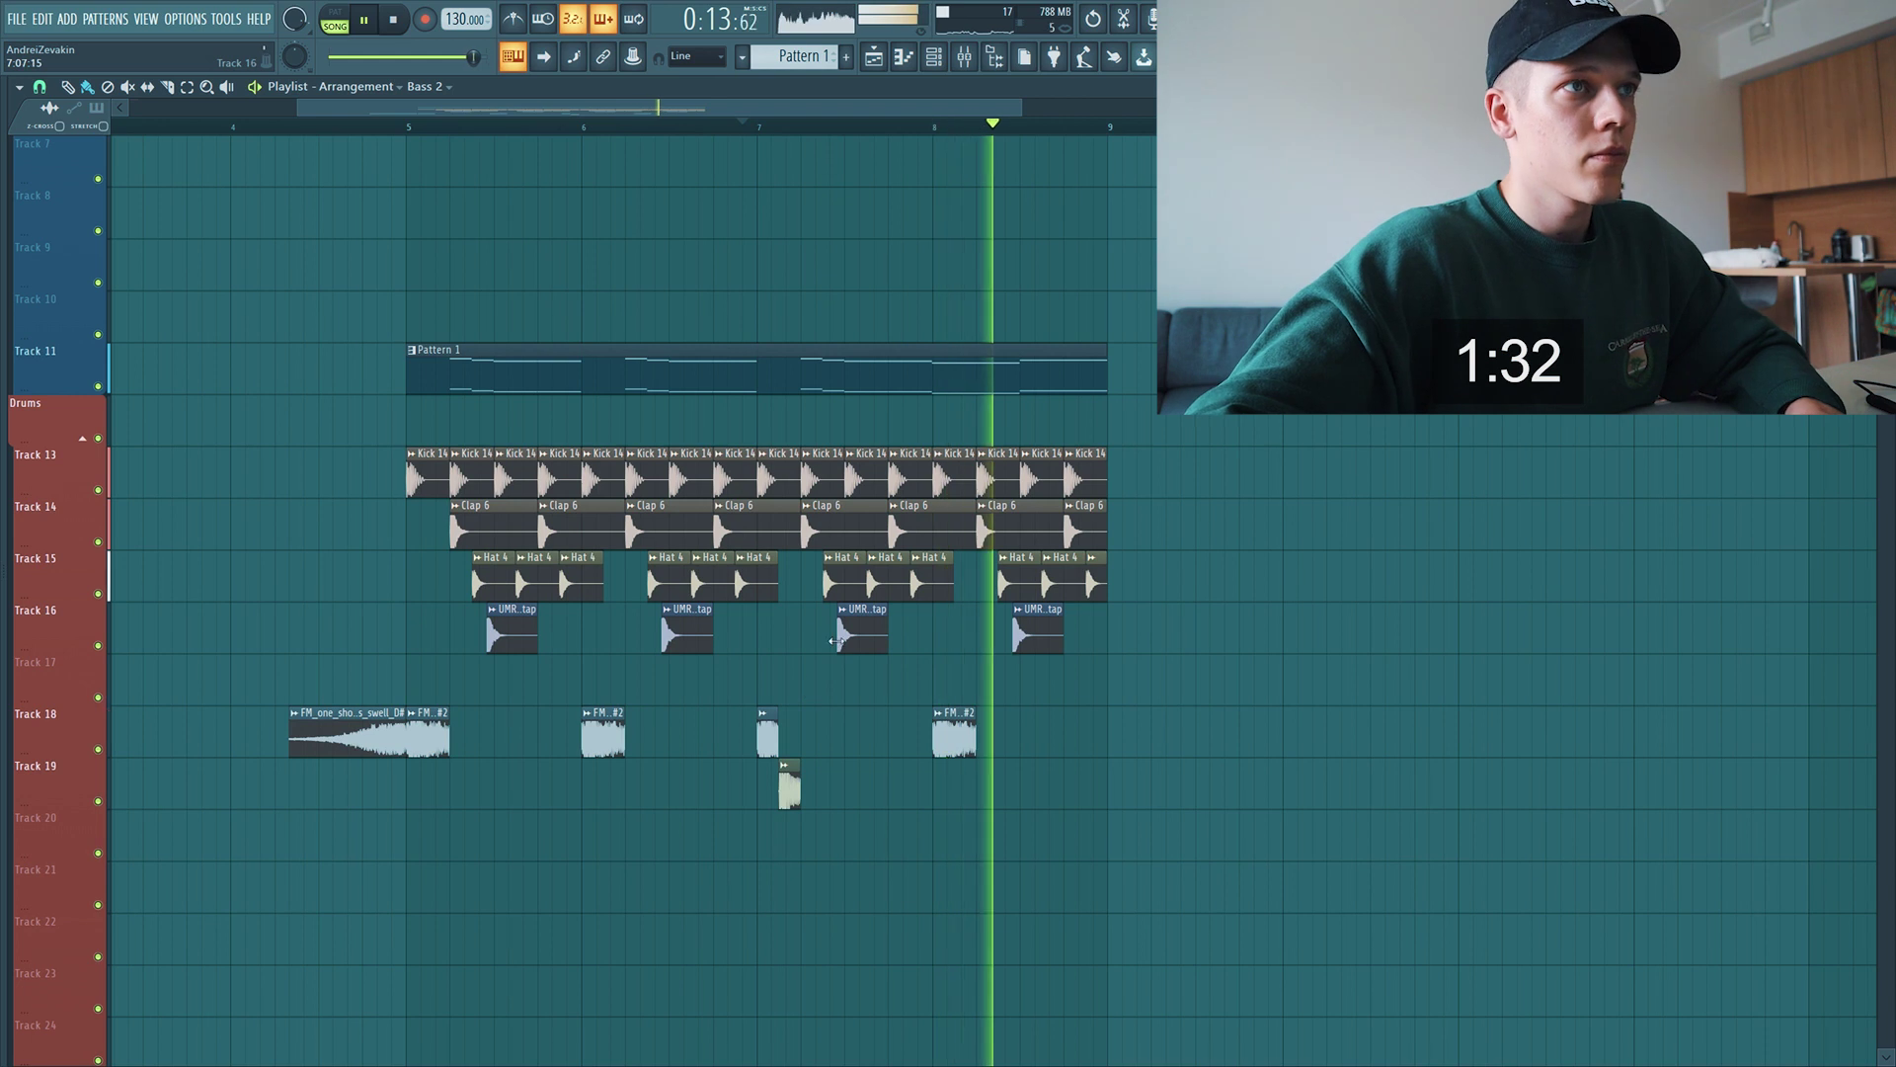
scroll(928, 553, up, 4)
ctrl+scroll(1035, 644, down, 2)
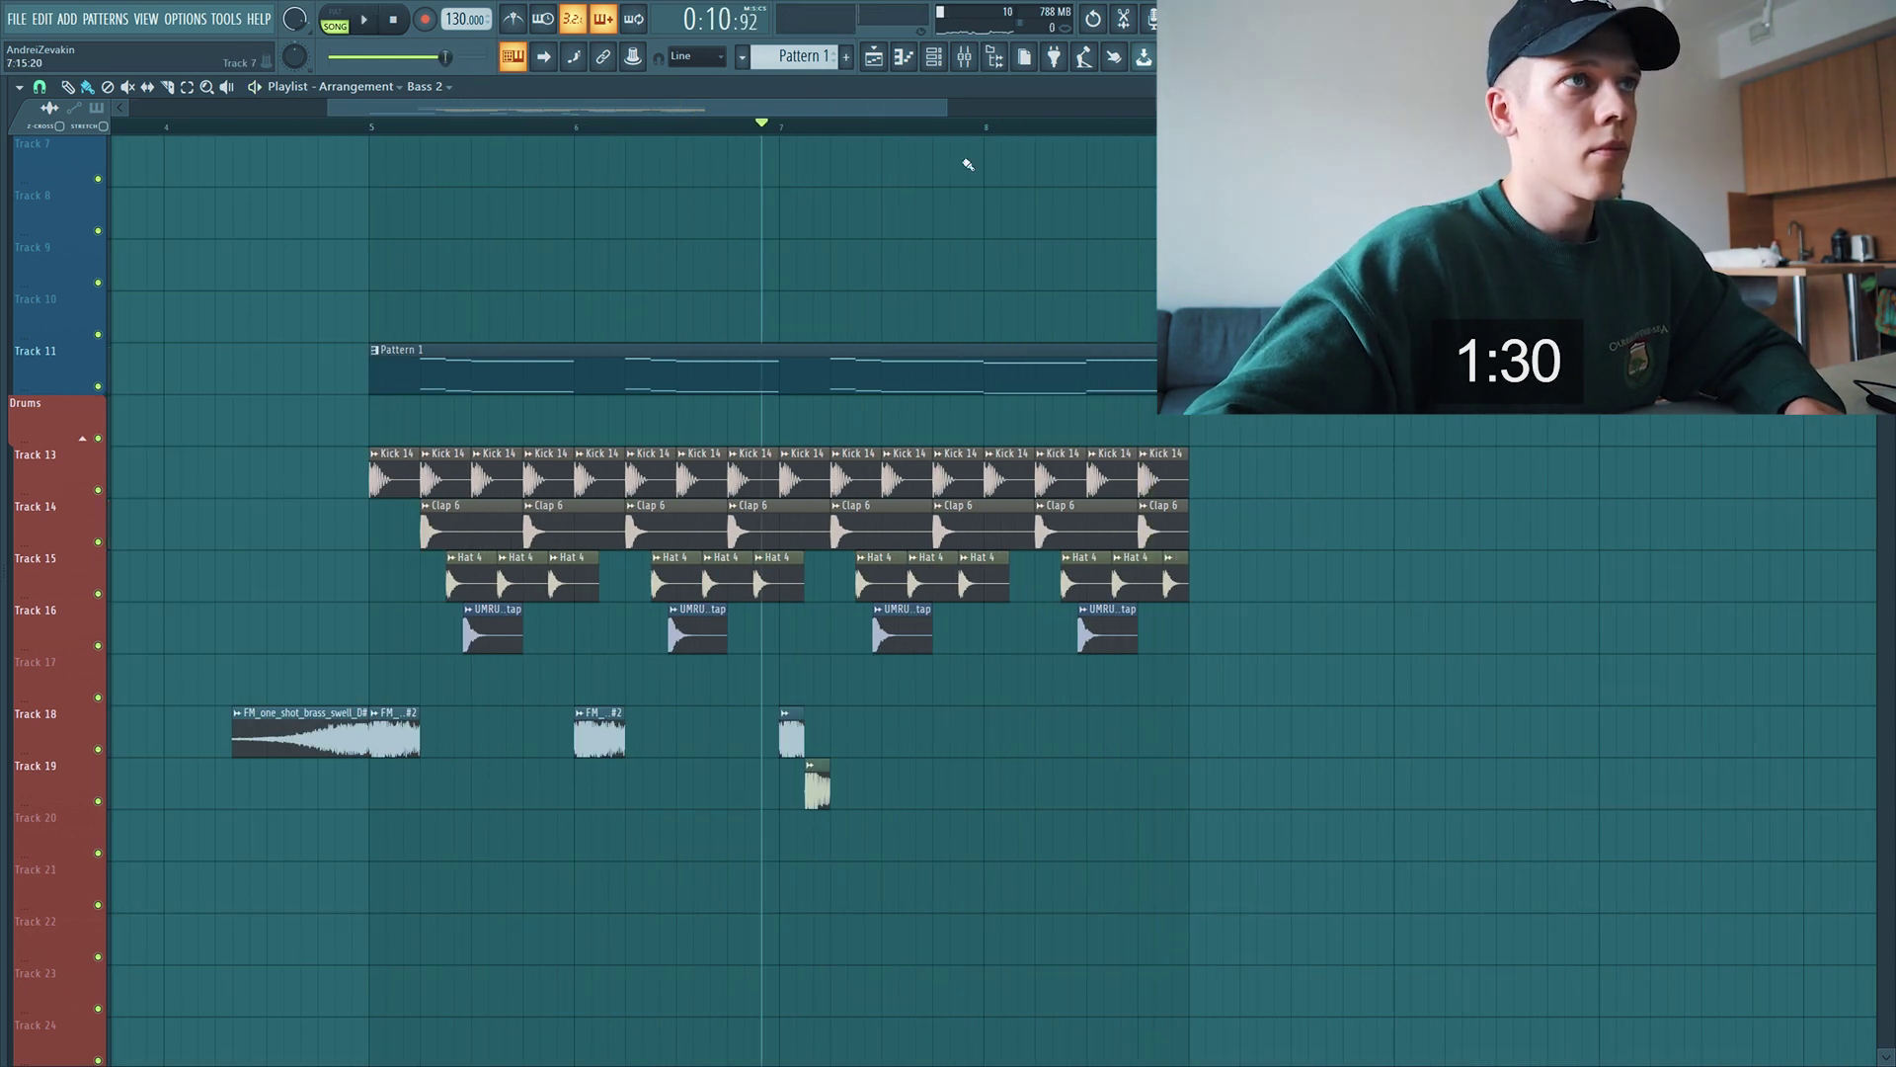
click(933, 125)
key(space)
ctrl+scroll(1116, 461, up, 3)
key(space)
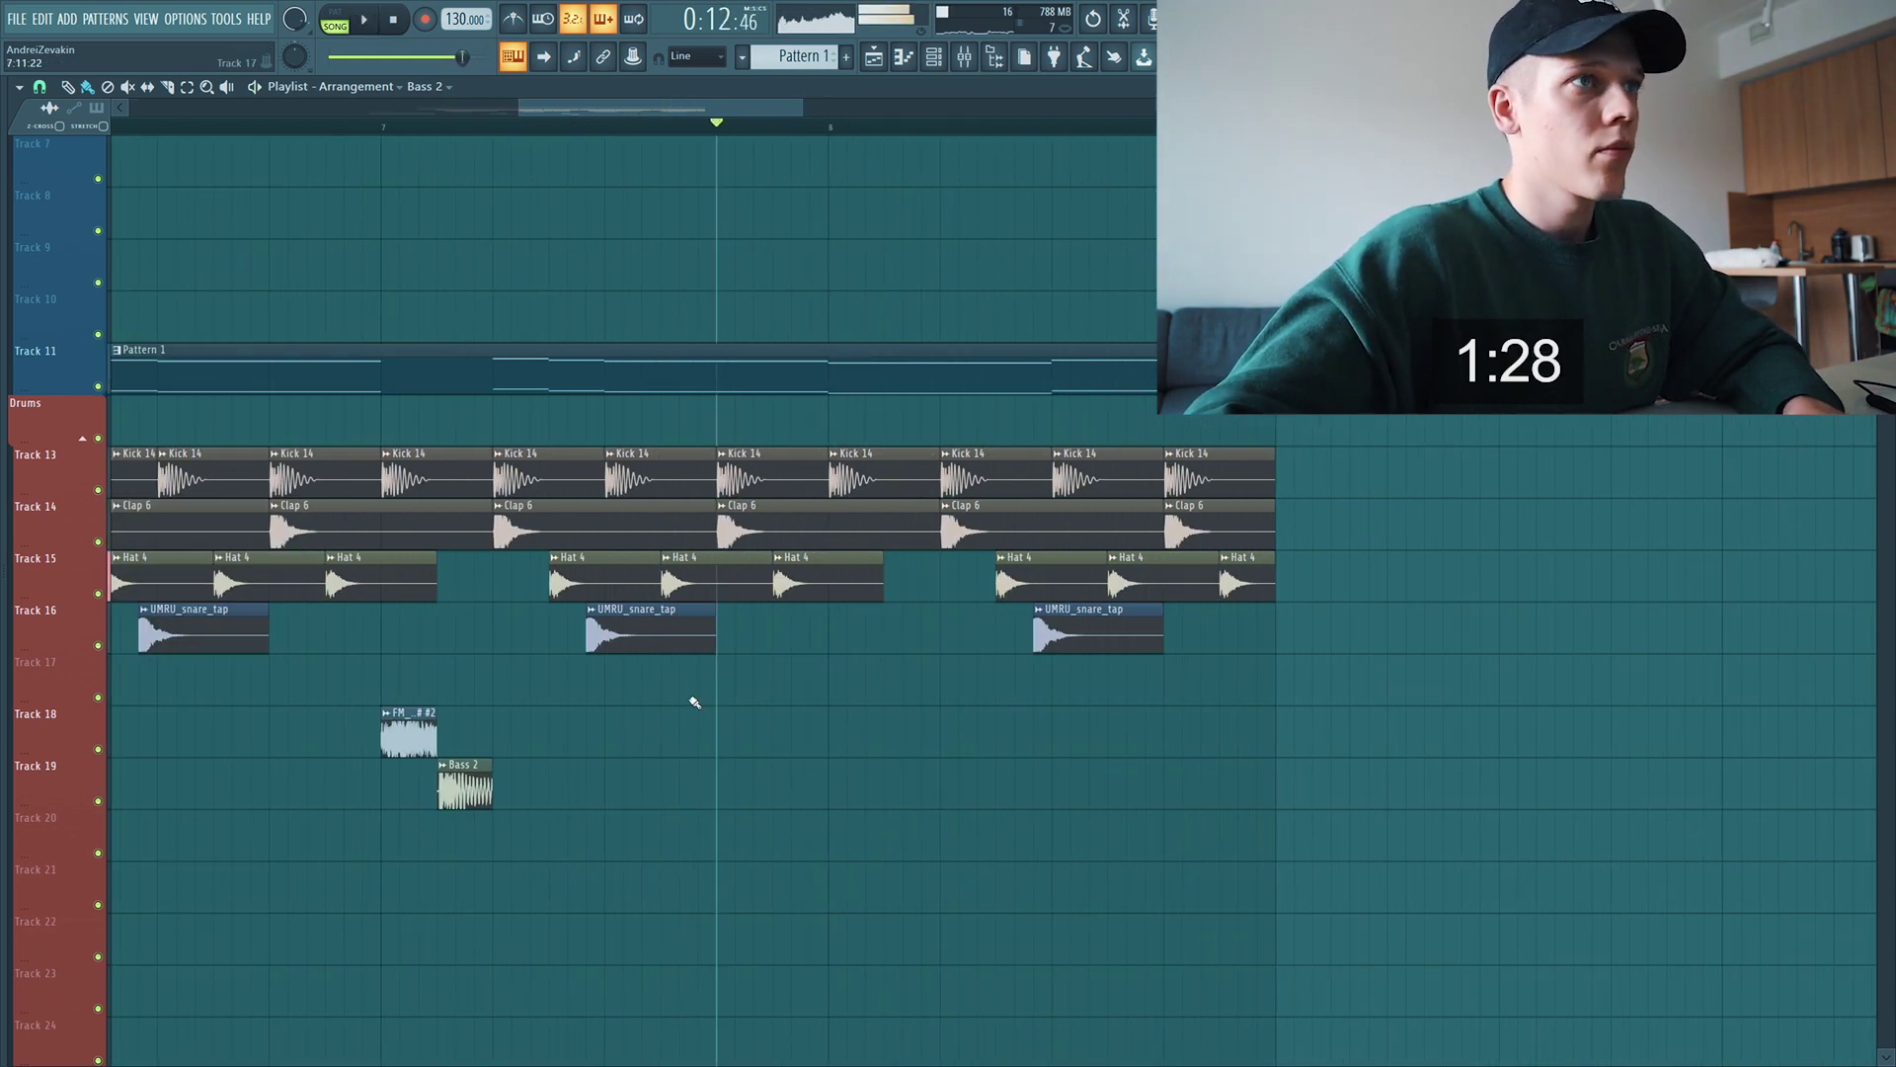
key(space)
key(ctrl+z)
ctrl+scroll(787, 706, down, 1)
right_click(838, 718)
key(space)
ctrl+scroll(849, 711, down, 2)
key(space)
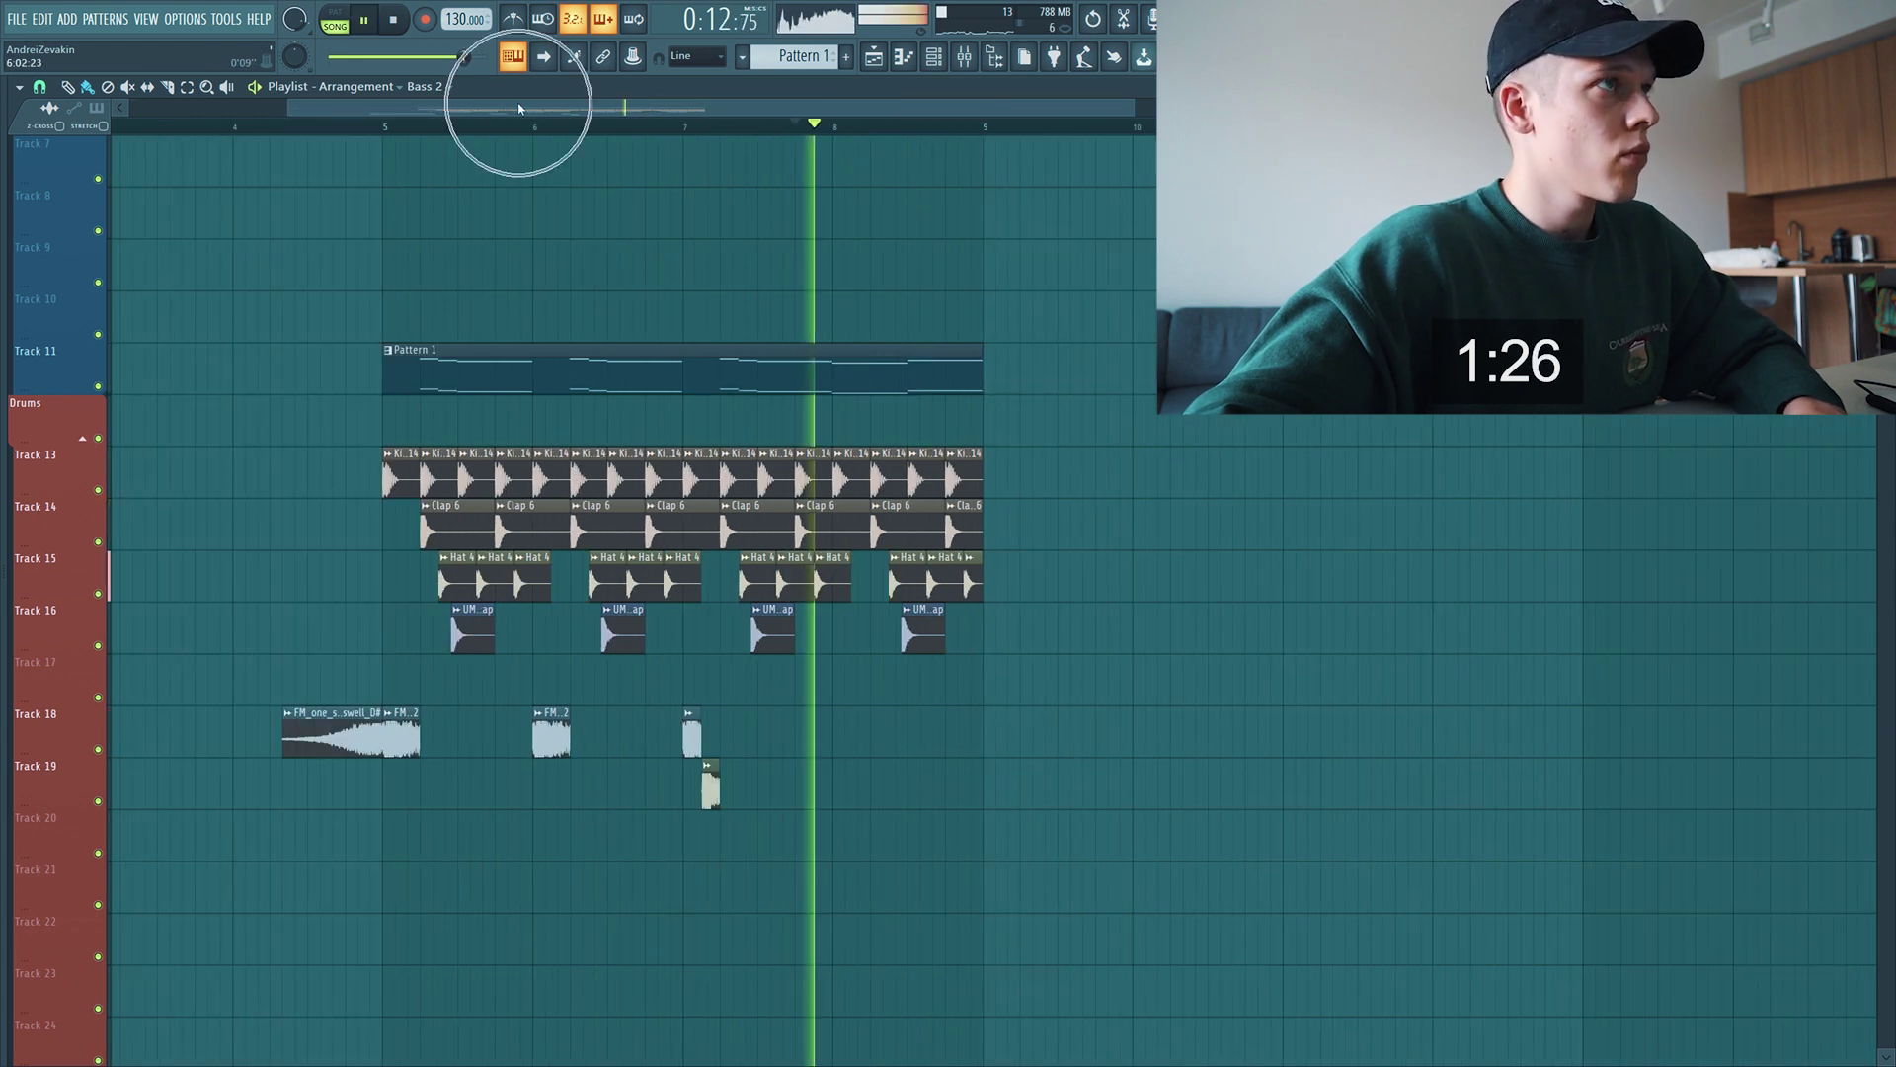
Play the arrangement from before the brass swell in bar 4 to the end of bar 8 to review the one-shots
click(265, 125)
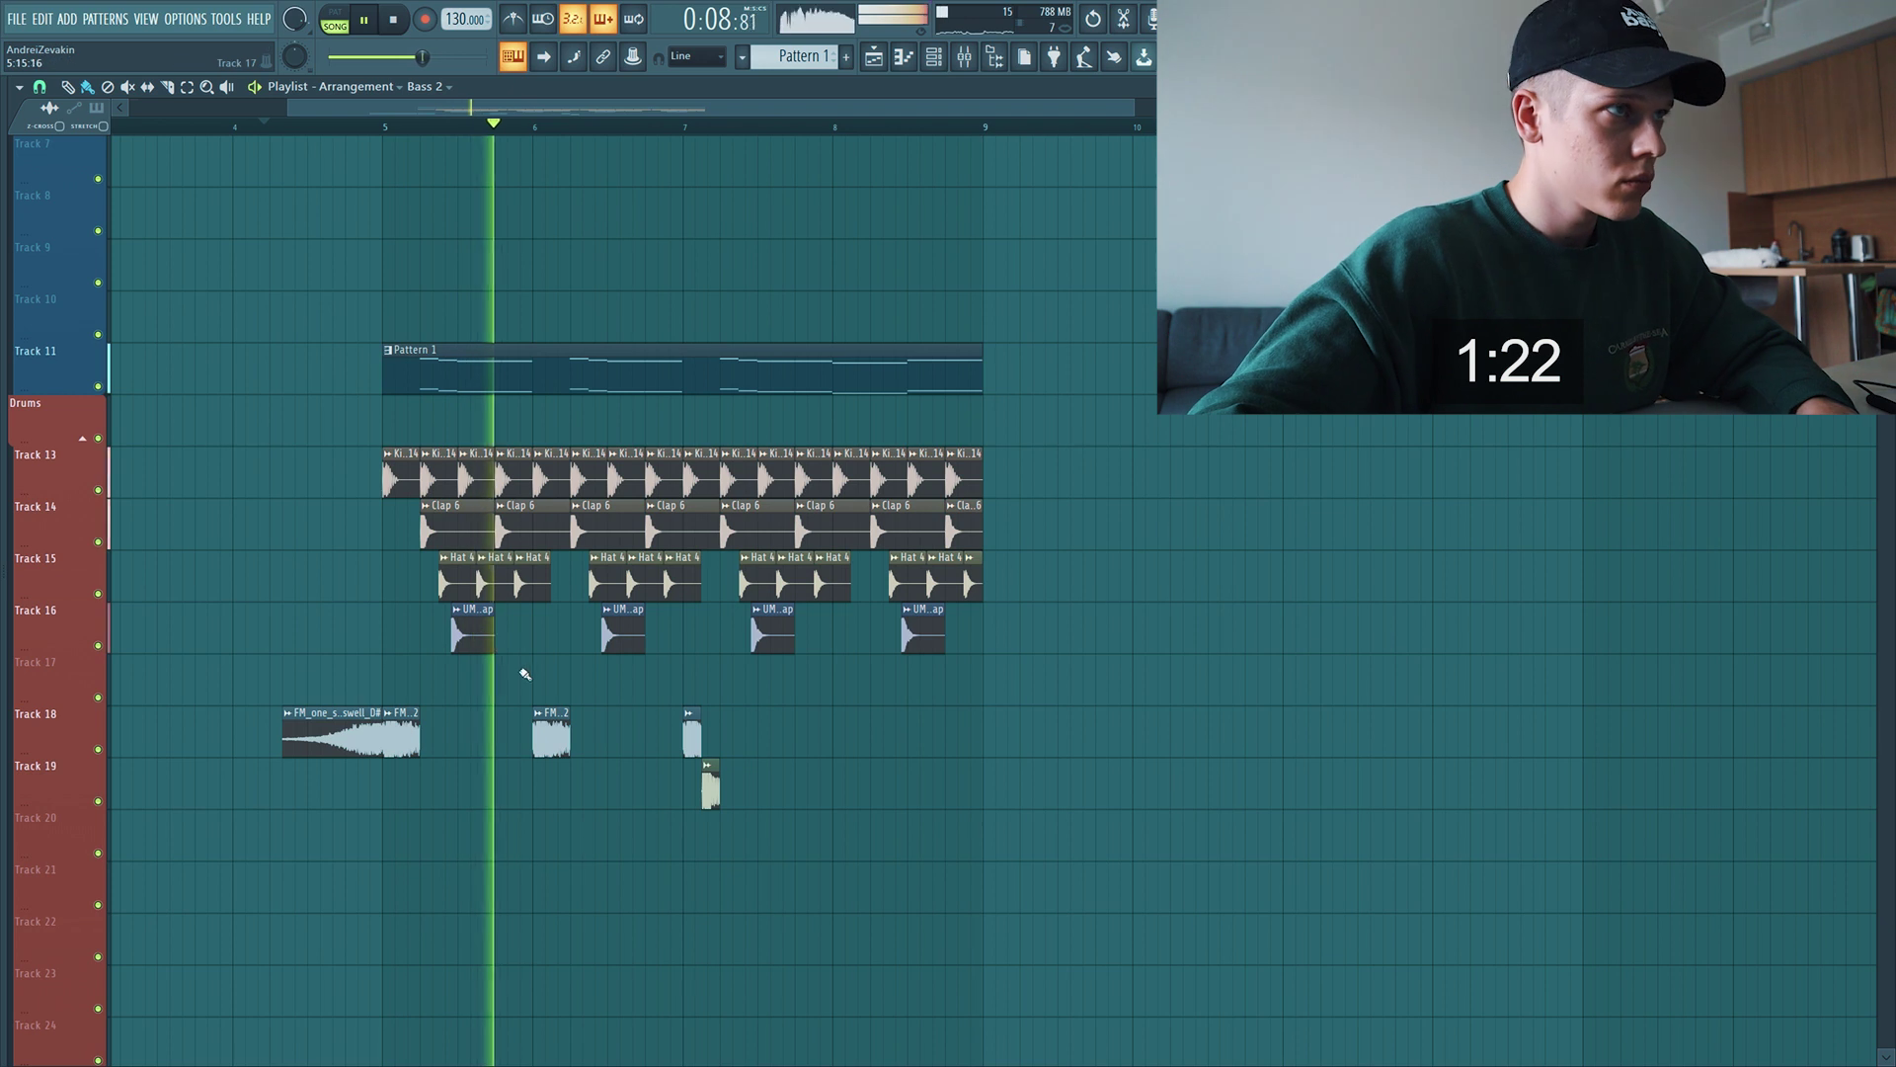
ctrl+scroll(568, 671, up, 2)
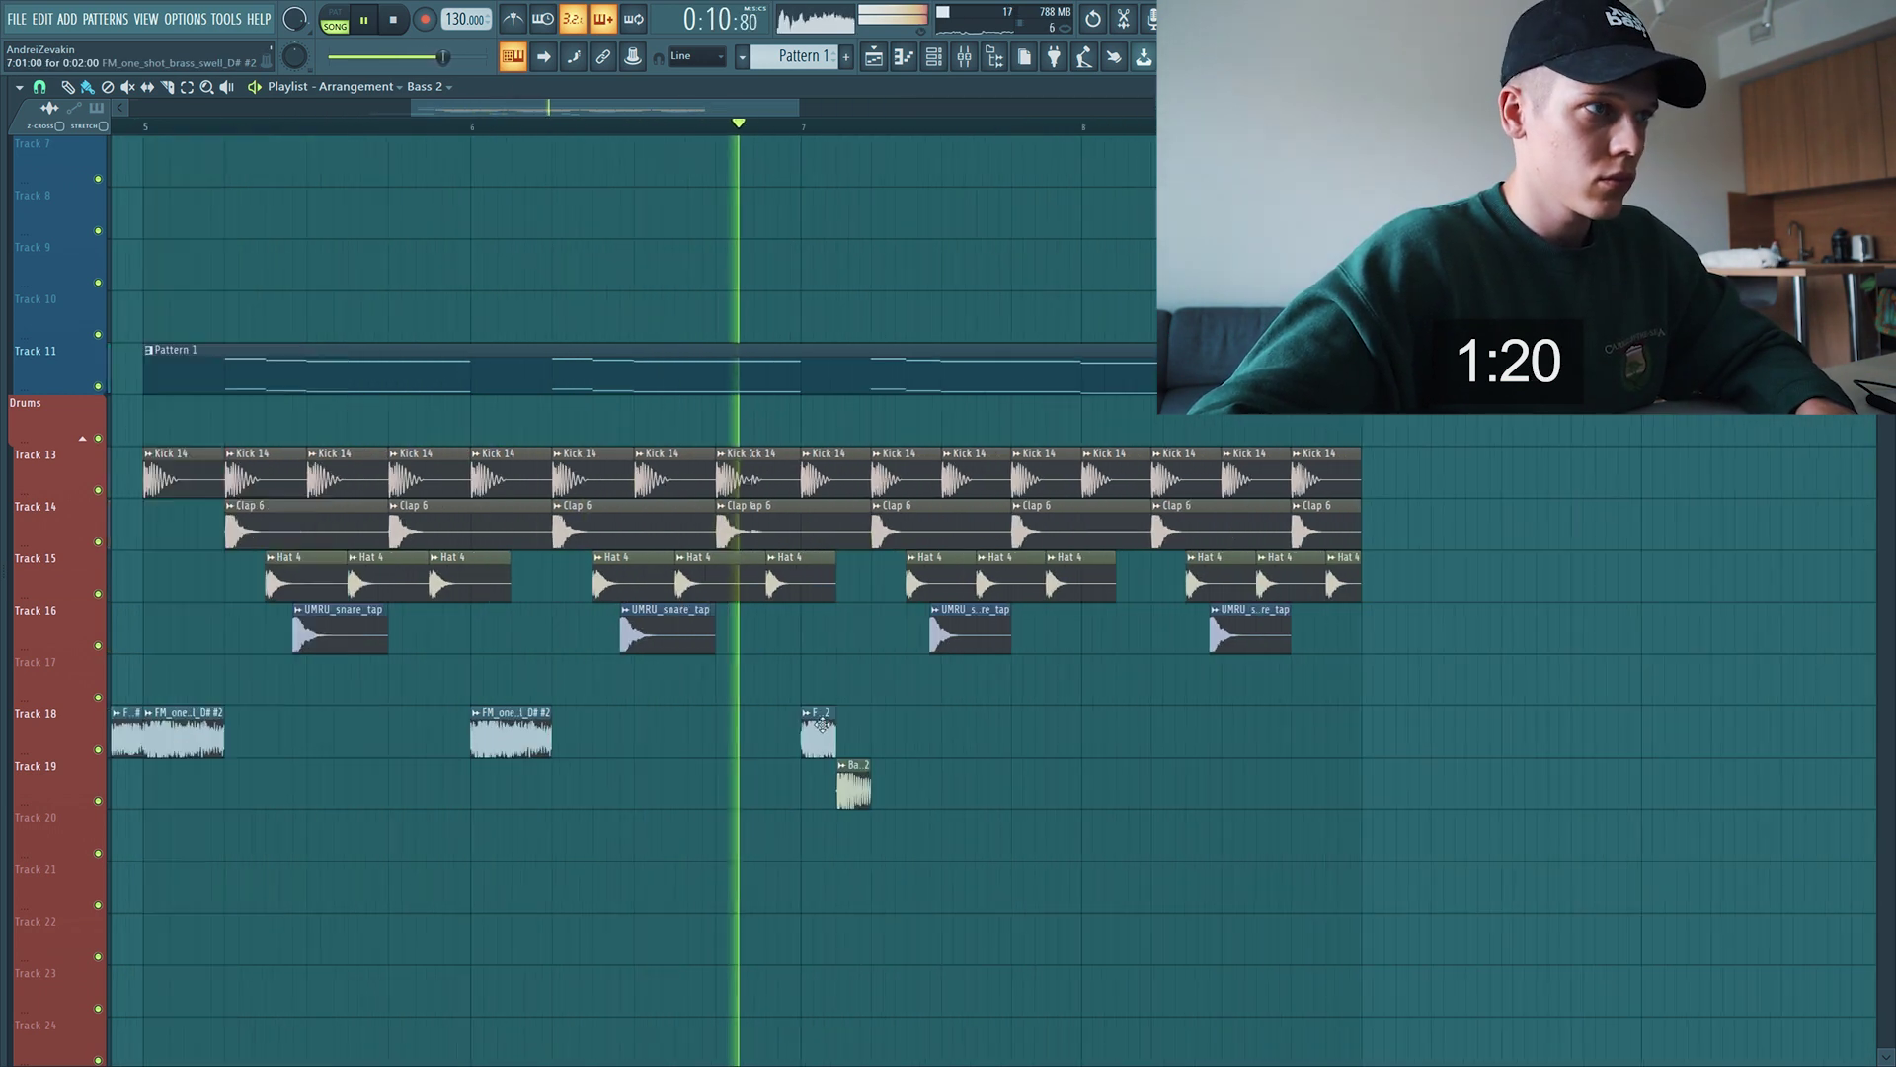
ctrl+scroll(837, 737, up, 2)
ctrl+scroll(846, 743, down, 3)
ctrl+scroll(867, 762, up, 5)
ctrl+scroll(817, 759, down, 4)
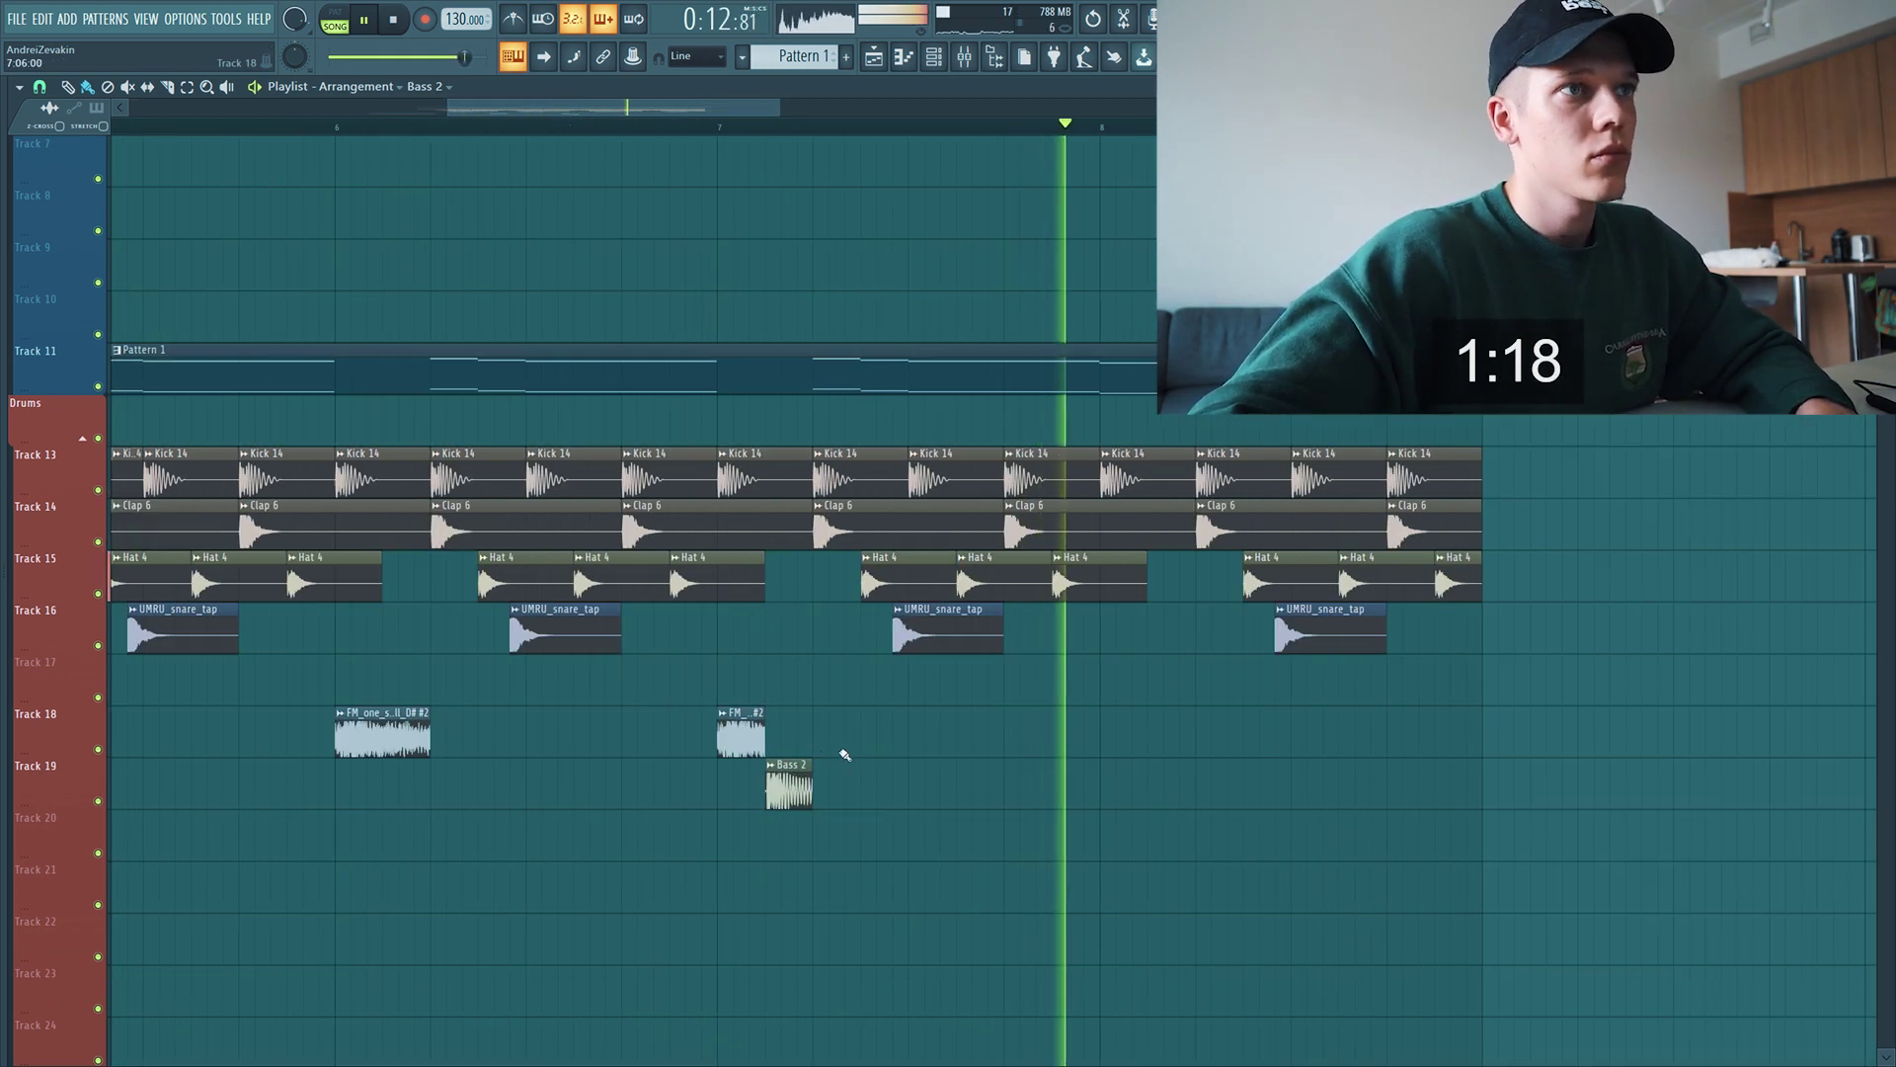
ctrl+scroll(844, 753, up, 3)
ctrl+scroll(898, 719, down, 3)
ctrl+scroll(1154, 760, up, 2)
ctrl+scroll(1150, 754, down, 2)
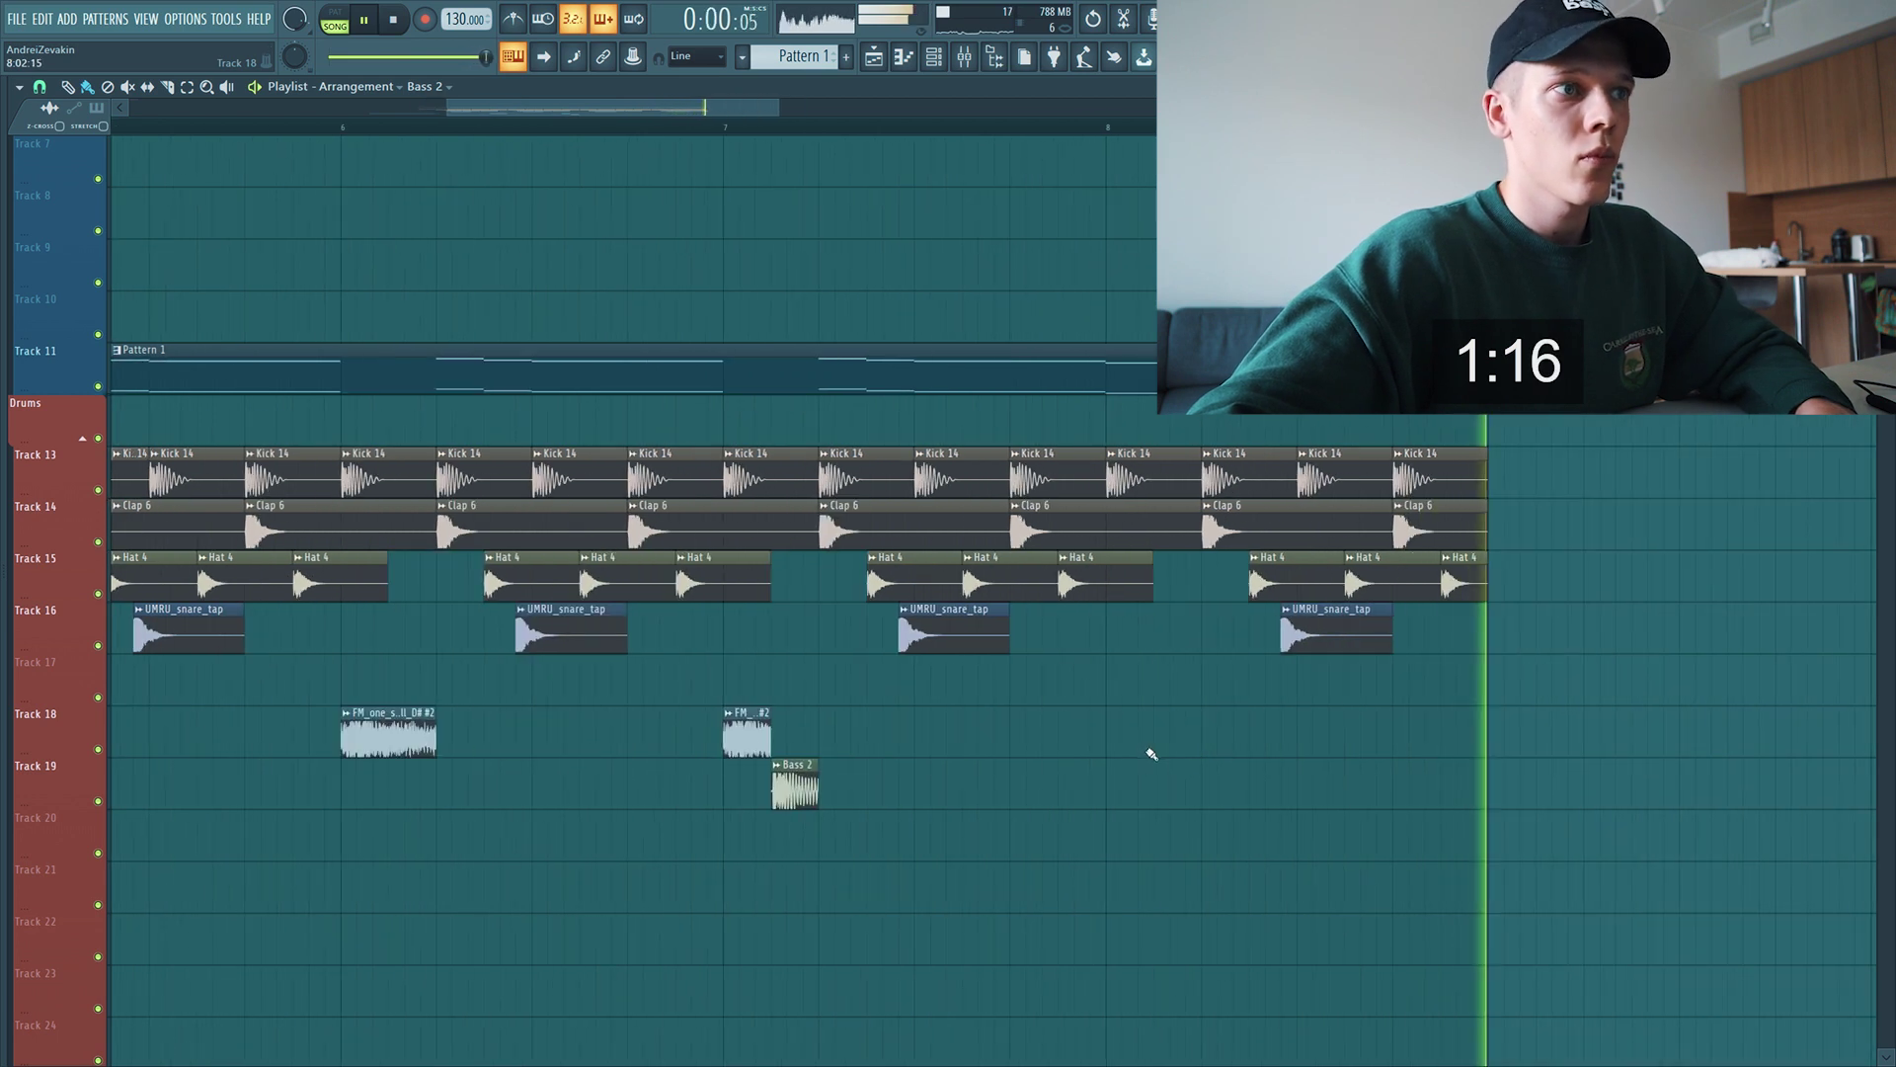
key(space)
Try the Bass 2 clip half a beat after the start of bar 8 on Track 19 and play it in context
ctrl+scroll(1138, 756, down, 2)
scroll(961, 813, up, 3)
ctrl+scroll(1039, 870, up, 3)
scroll(1136, 948, down, 4)
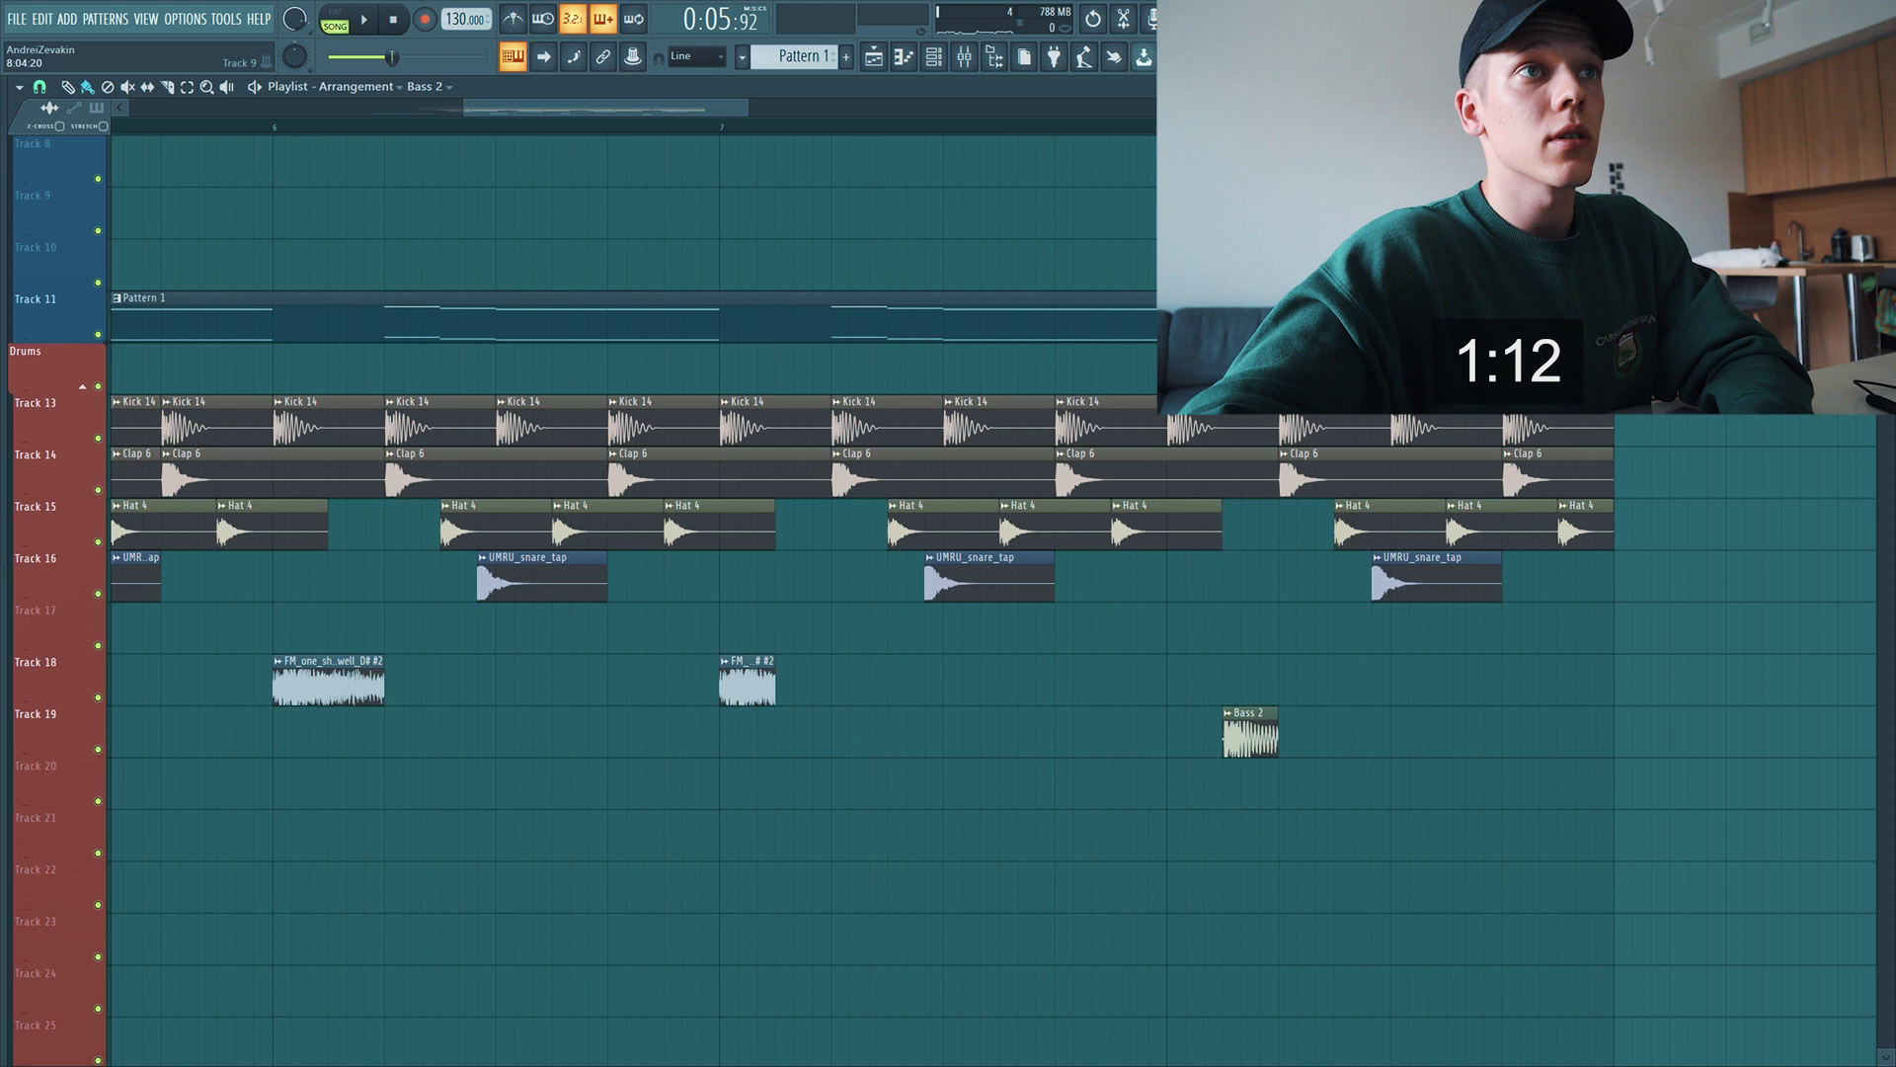
key(space)
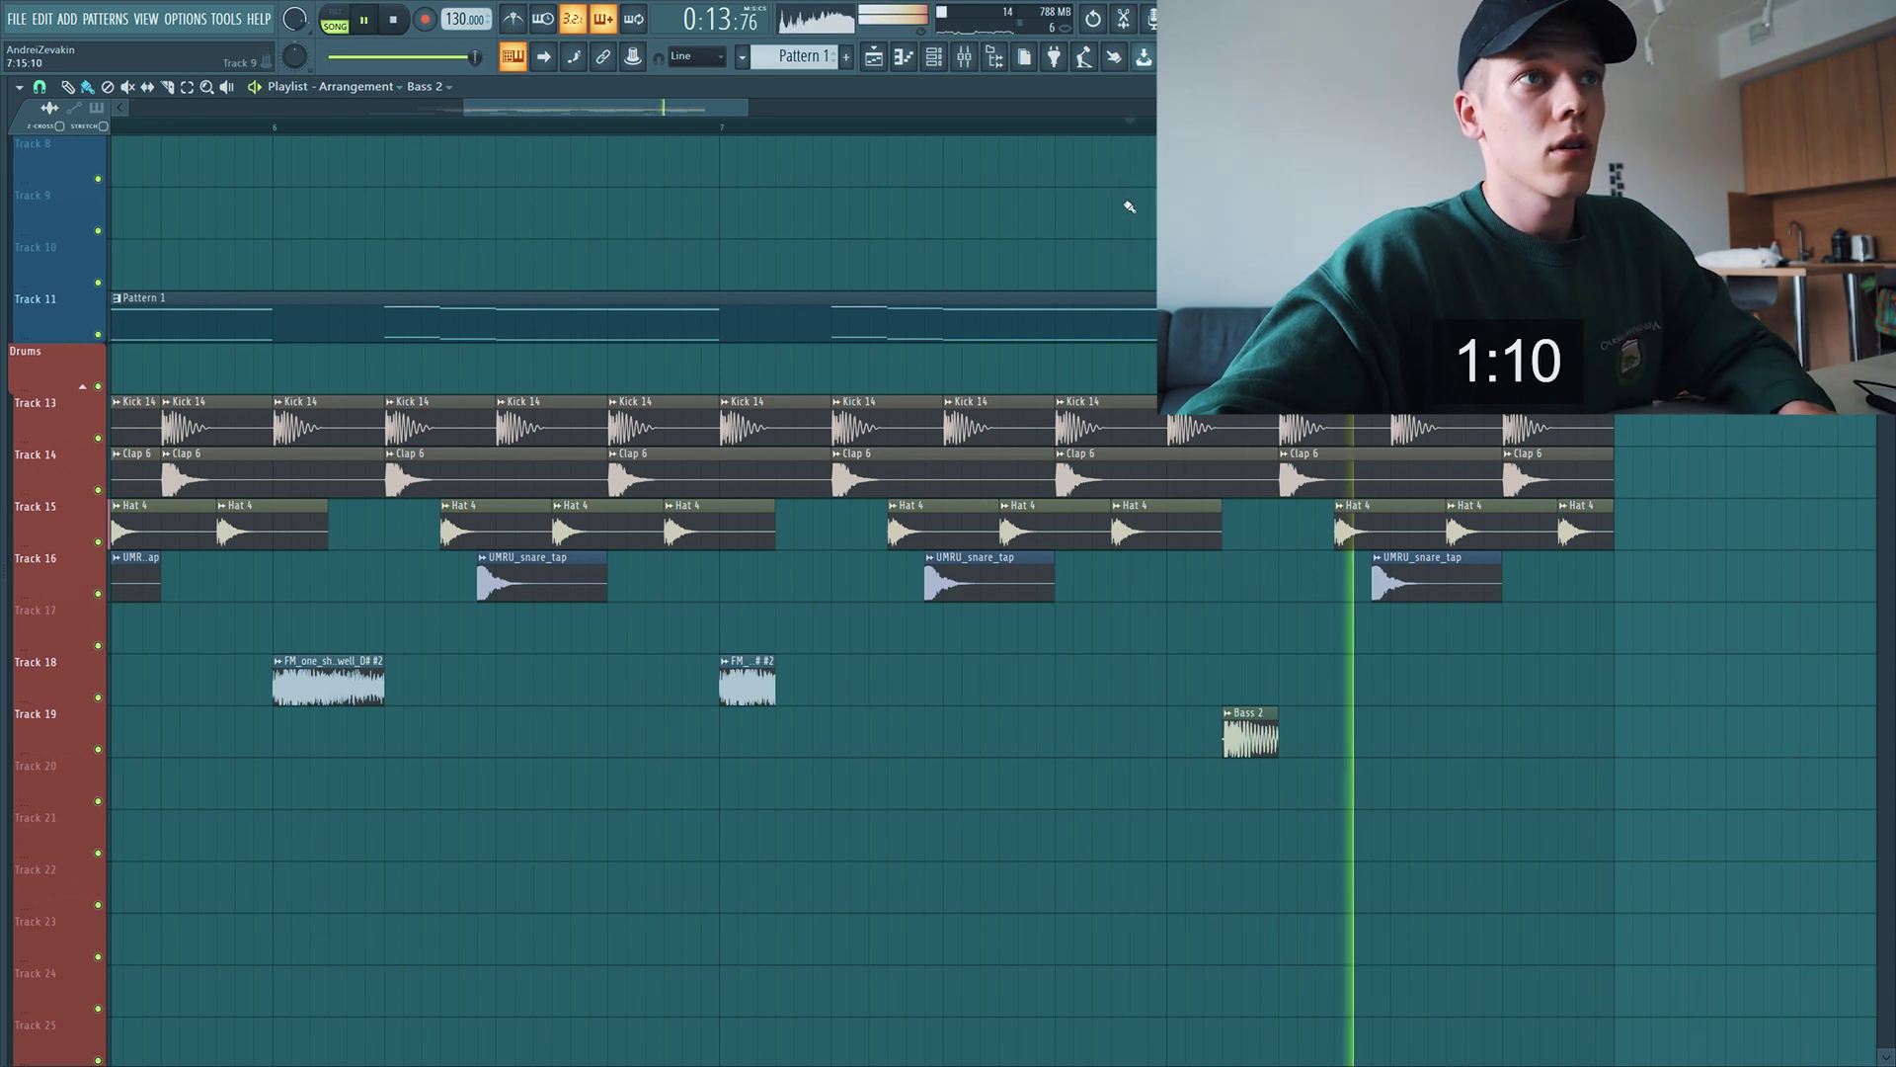
key(space)
ctrl+scroll(879, 726, down, 3)
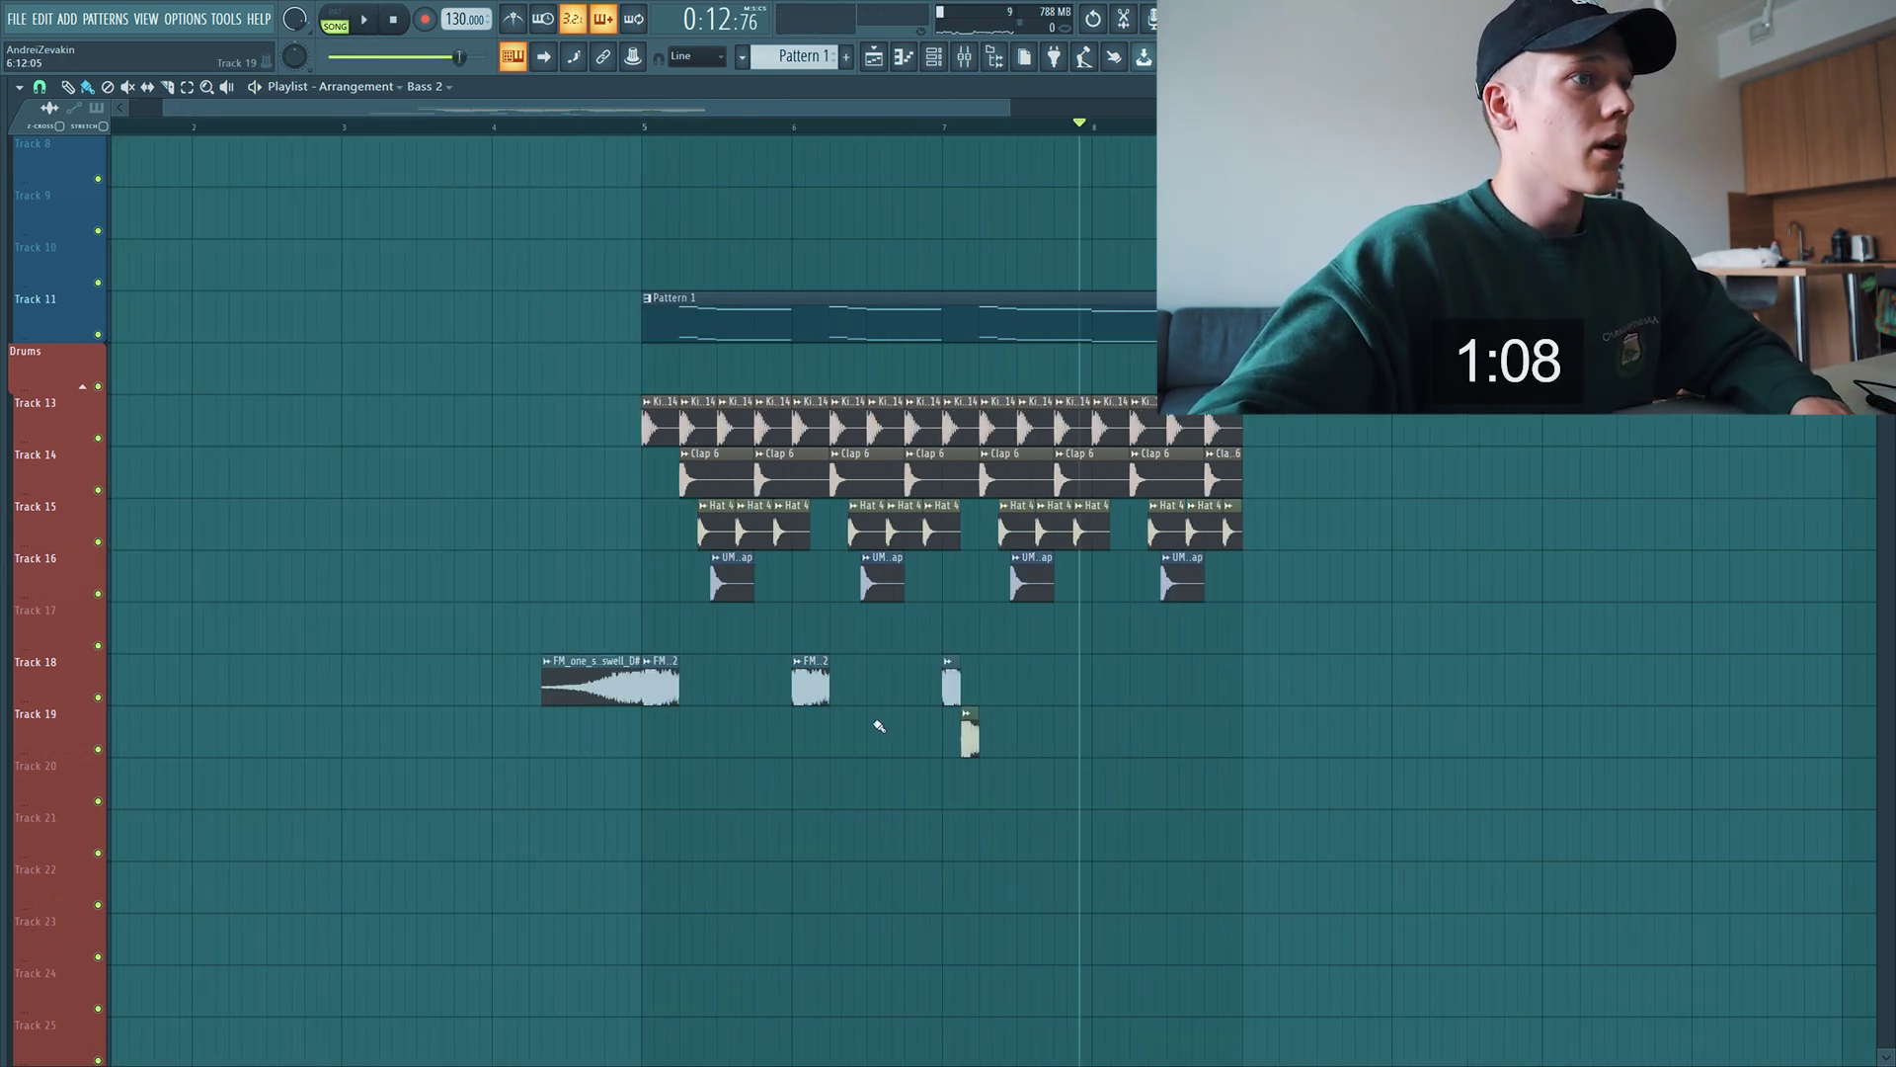
Set the playback position back to bar 4 and browse the sample library's Unison and Cymatics Project X folders for another sound
click(579, 125)
mouse_move(5, 664)
scroll(59, 733, down, 10)
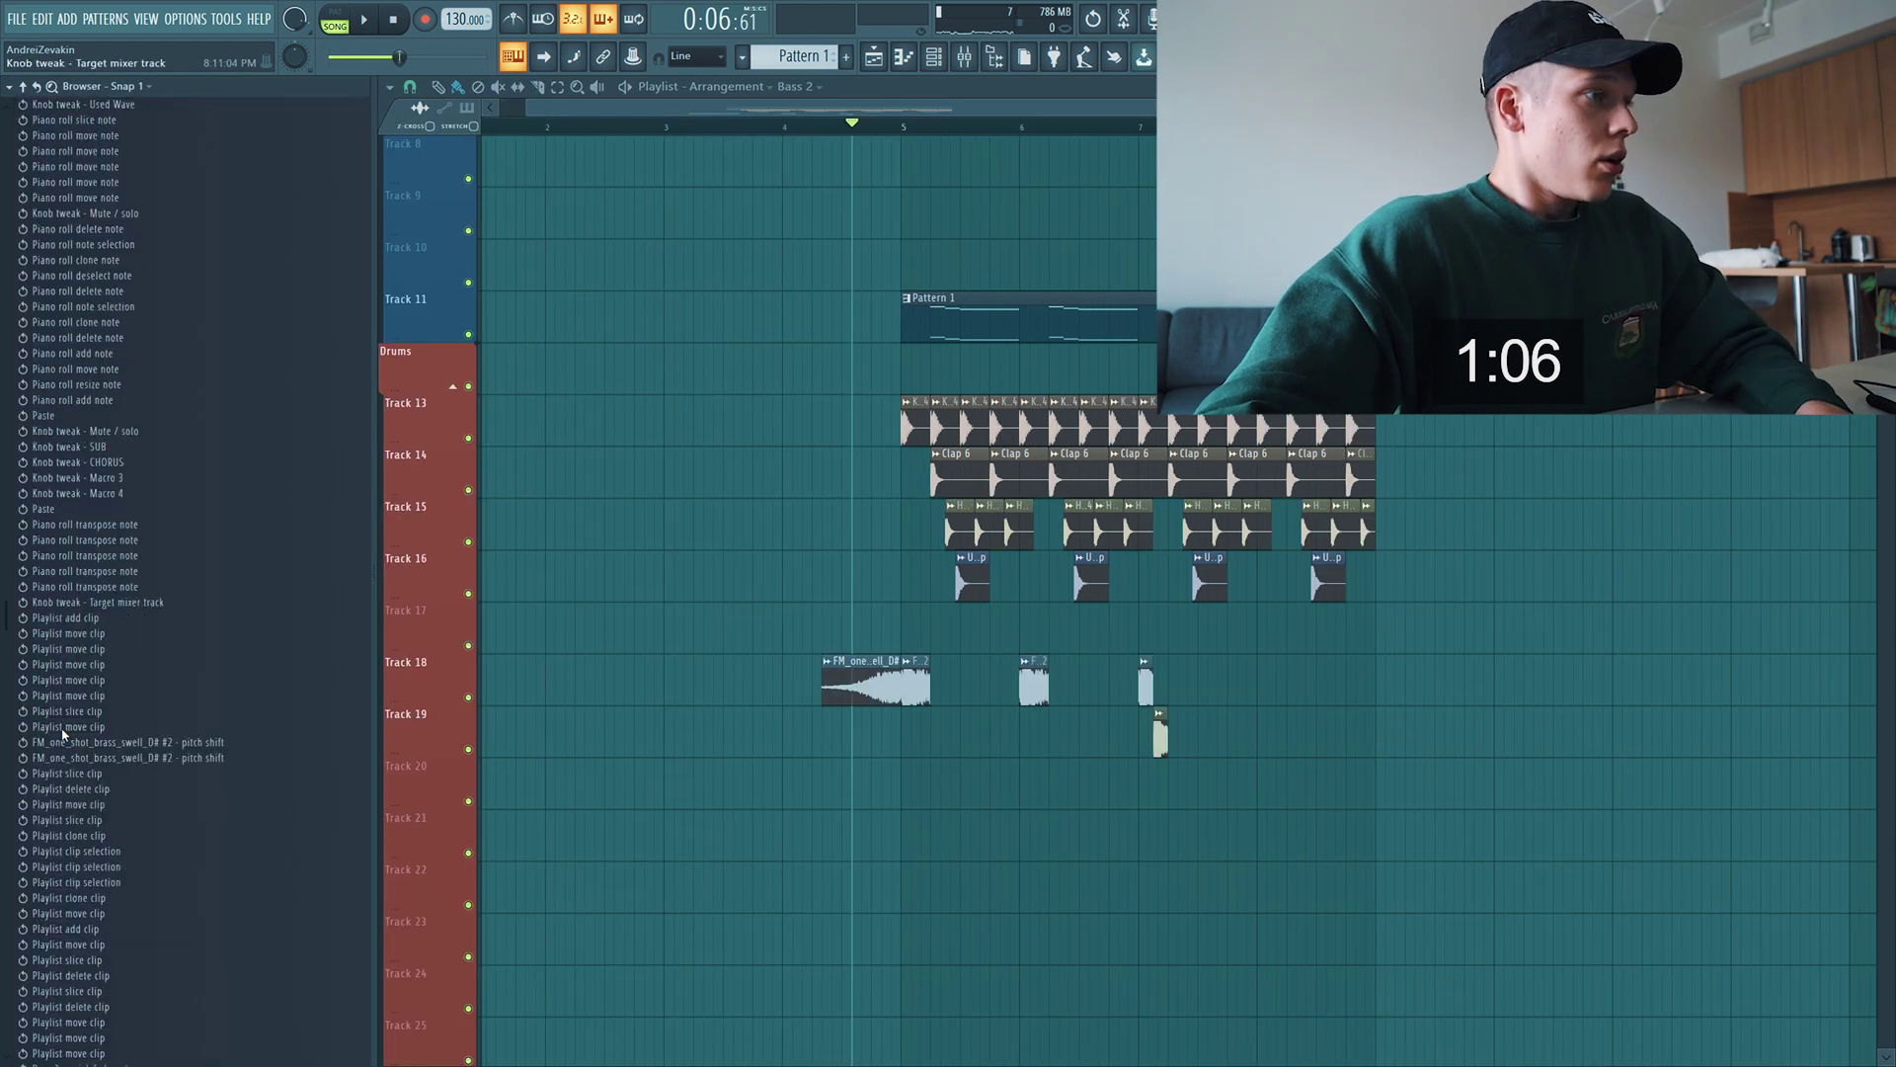
click(59, 940)
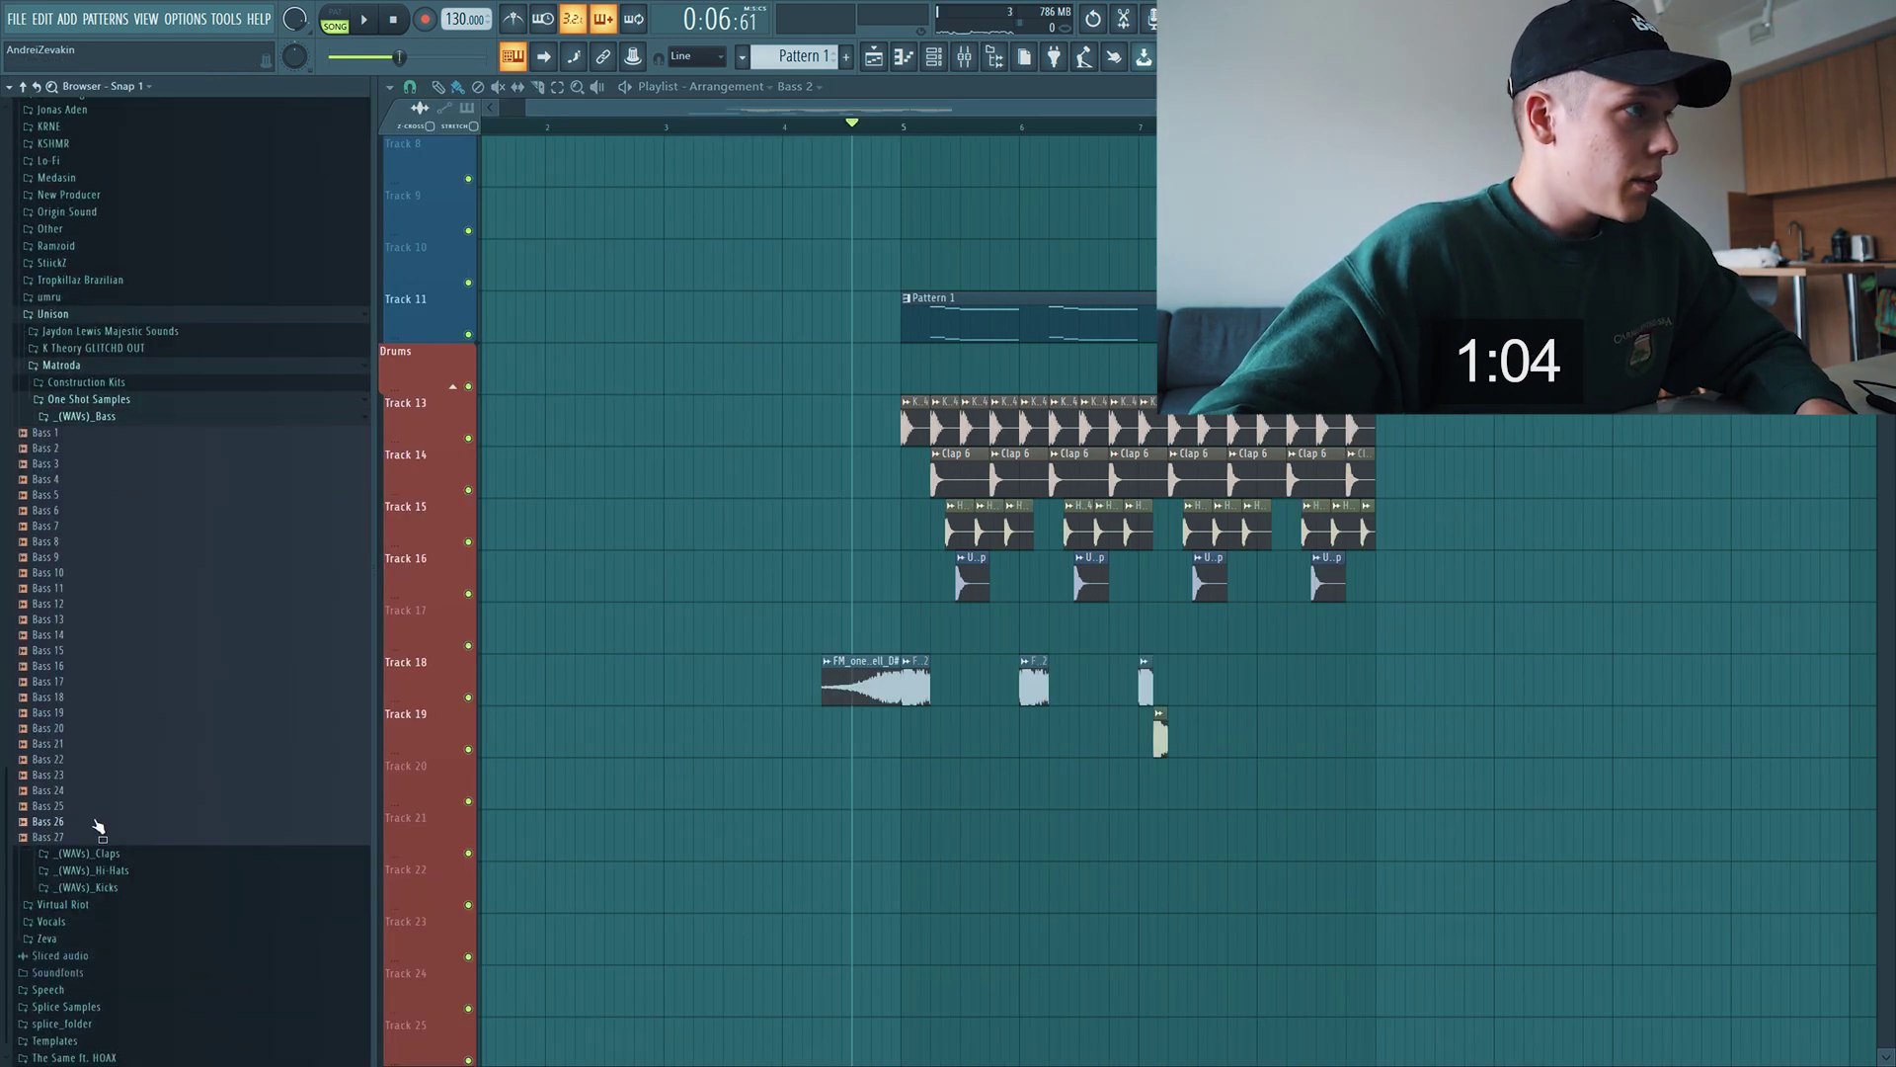
scroll(109, 553, down, 5)
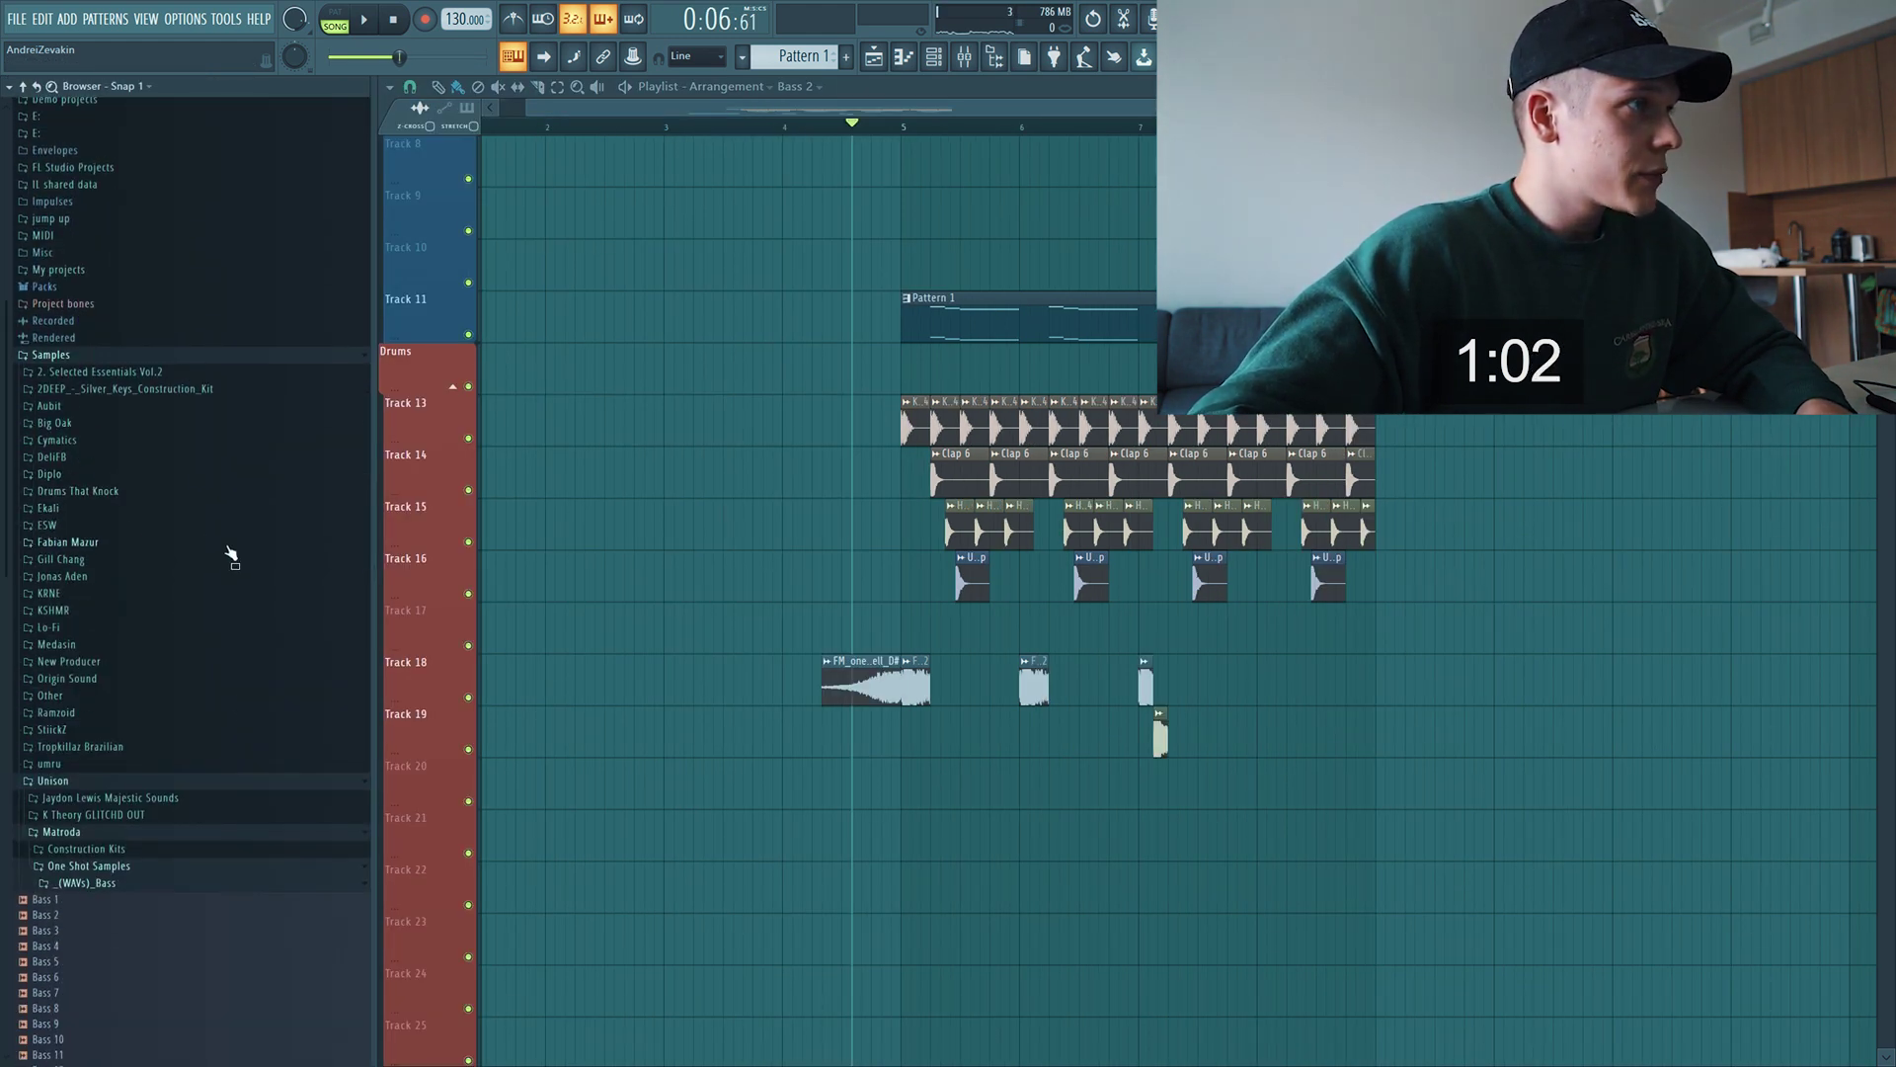
click(95, 442)
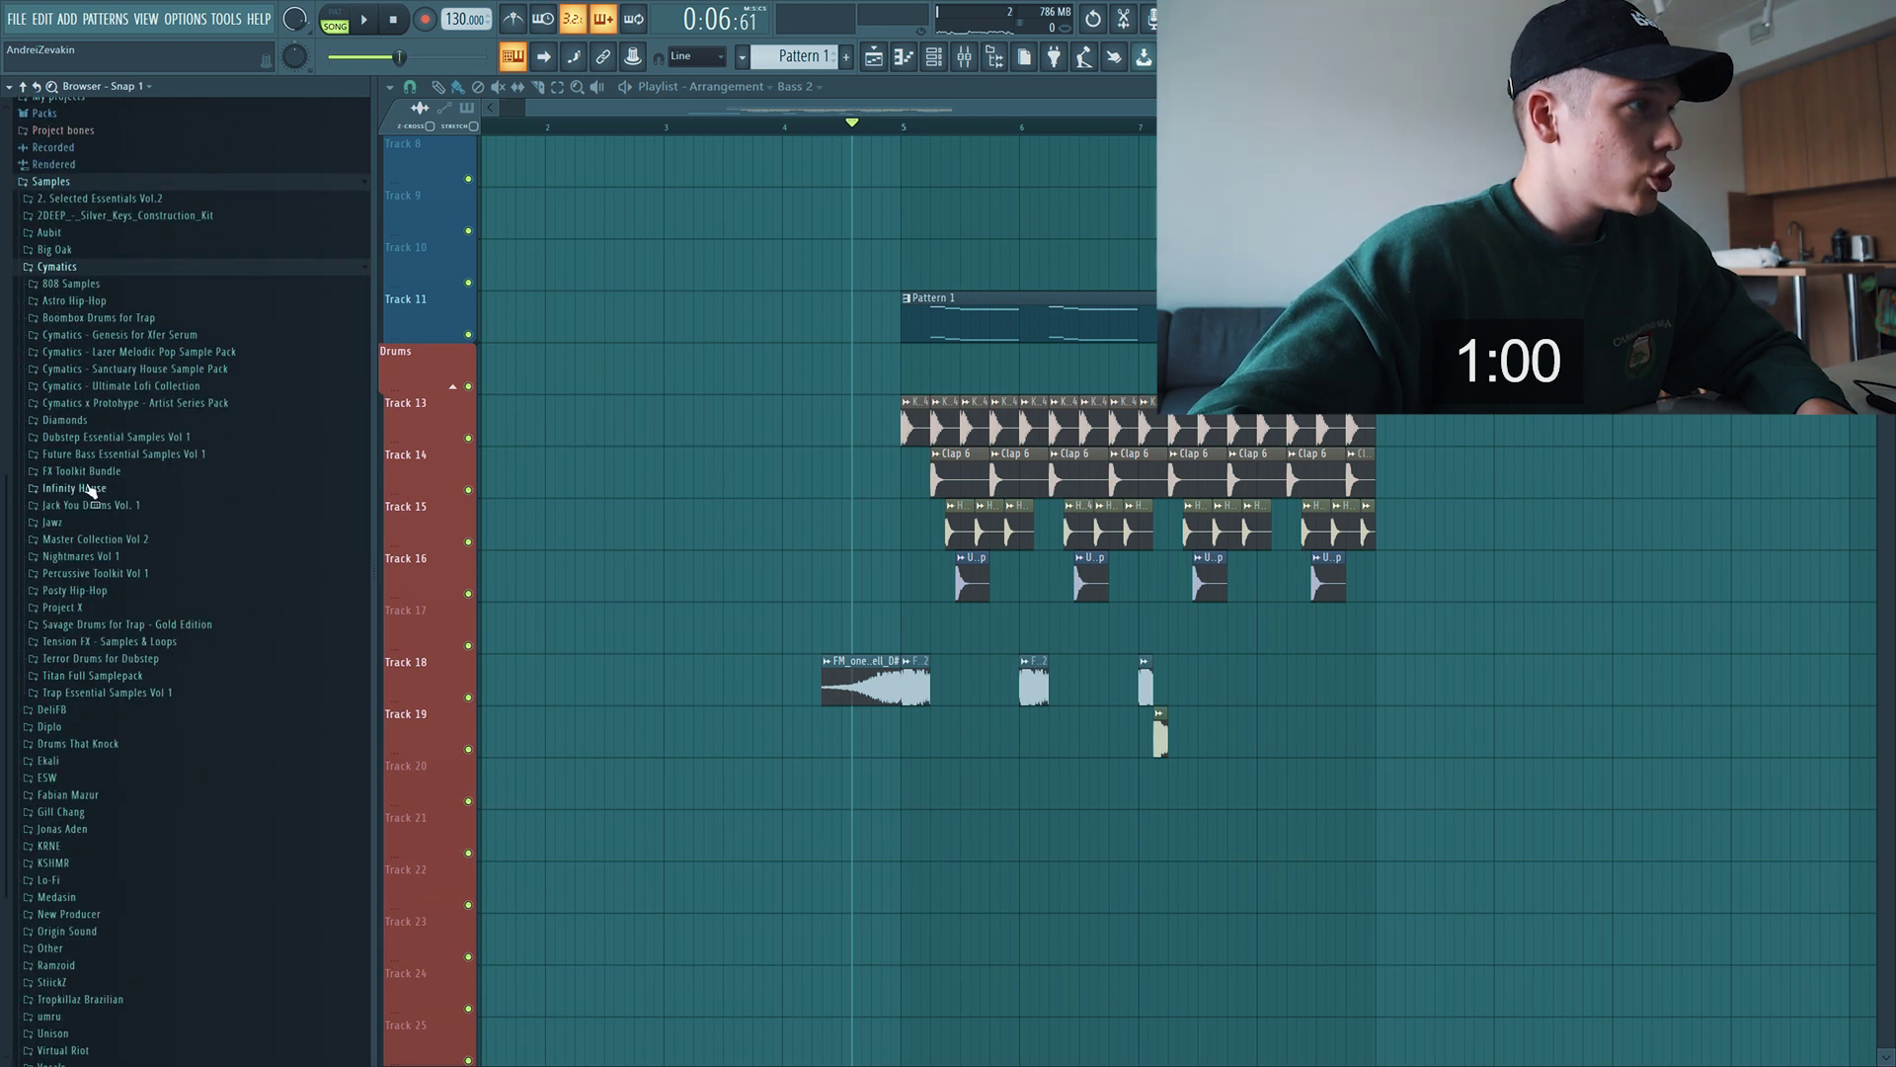
click(61, 607)
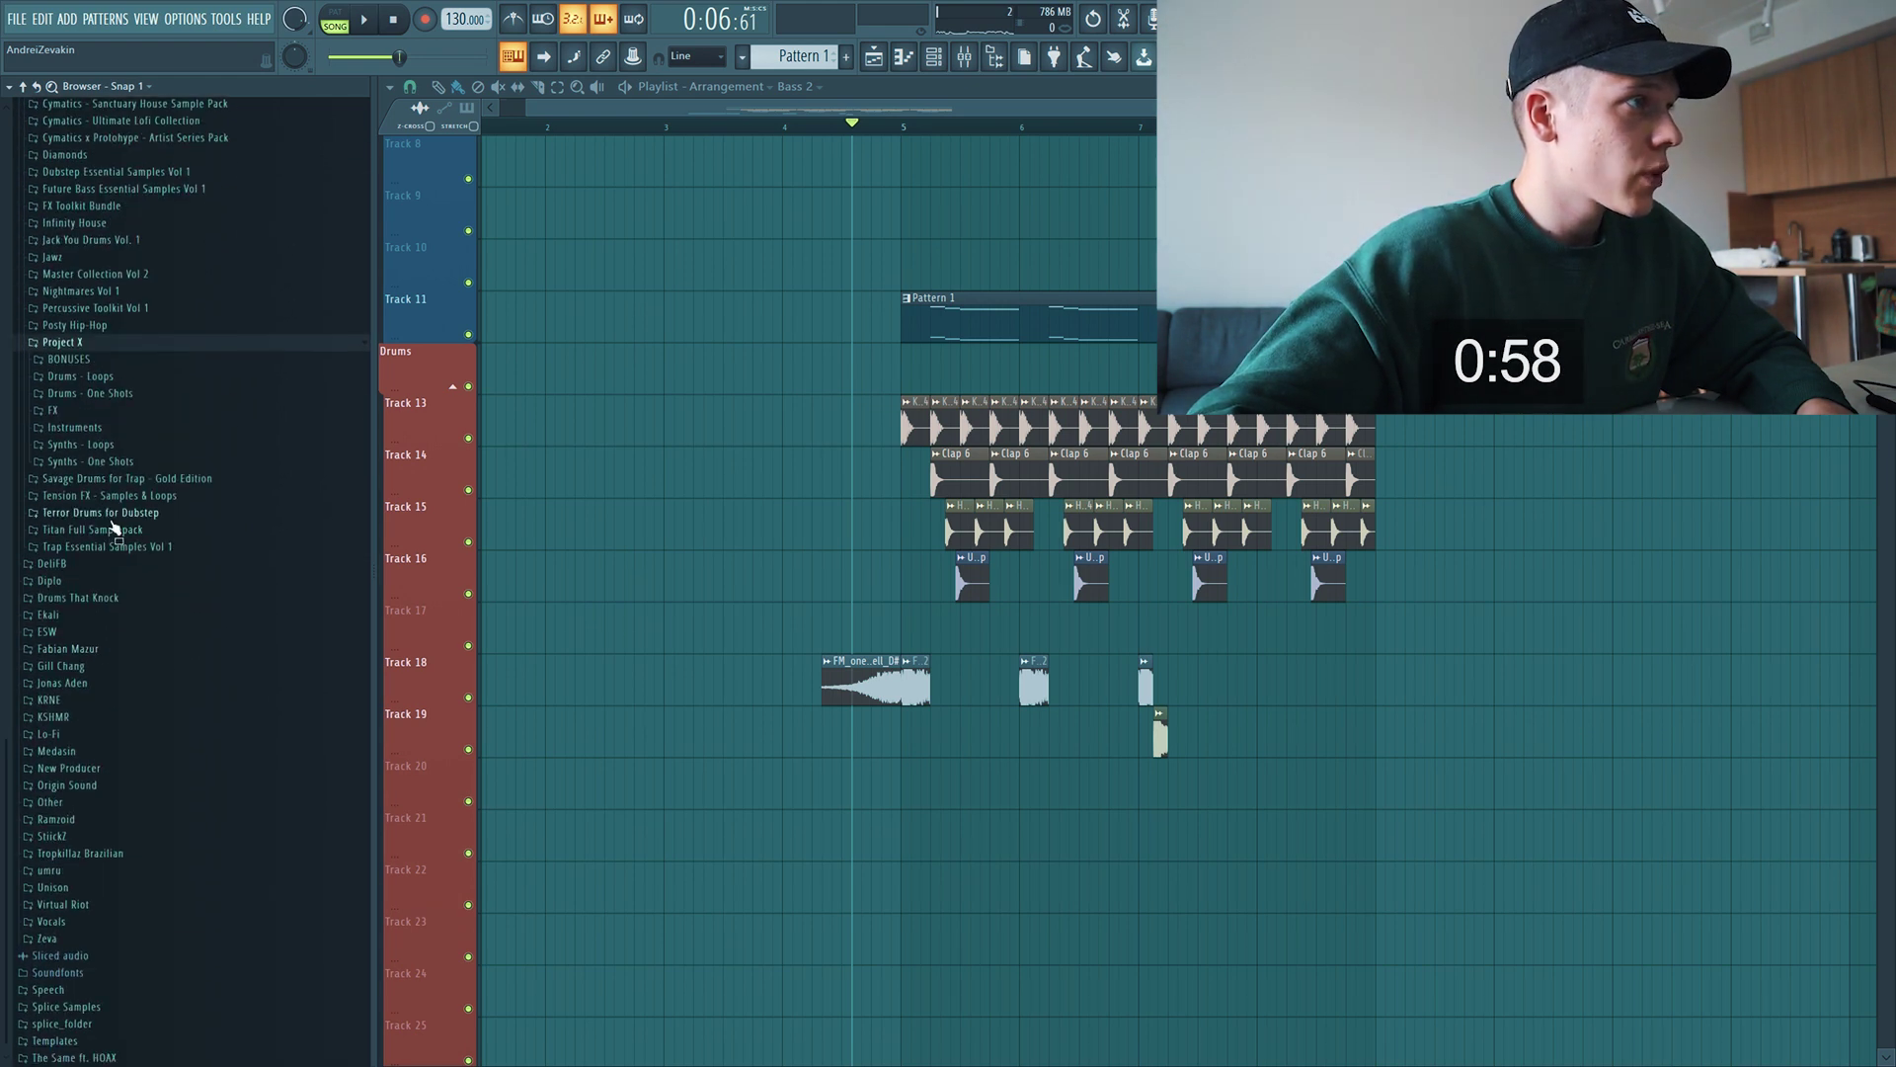
scroll(79, 593, down, 5)
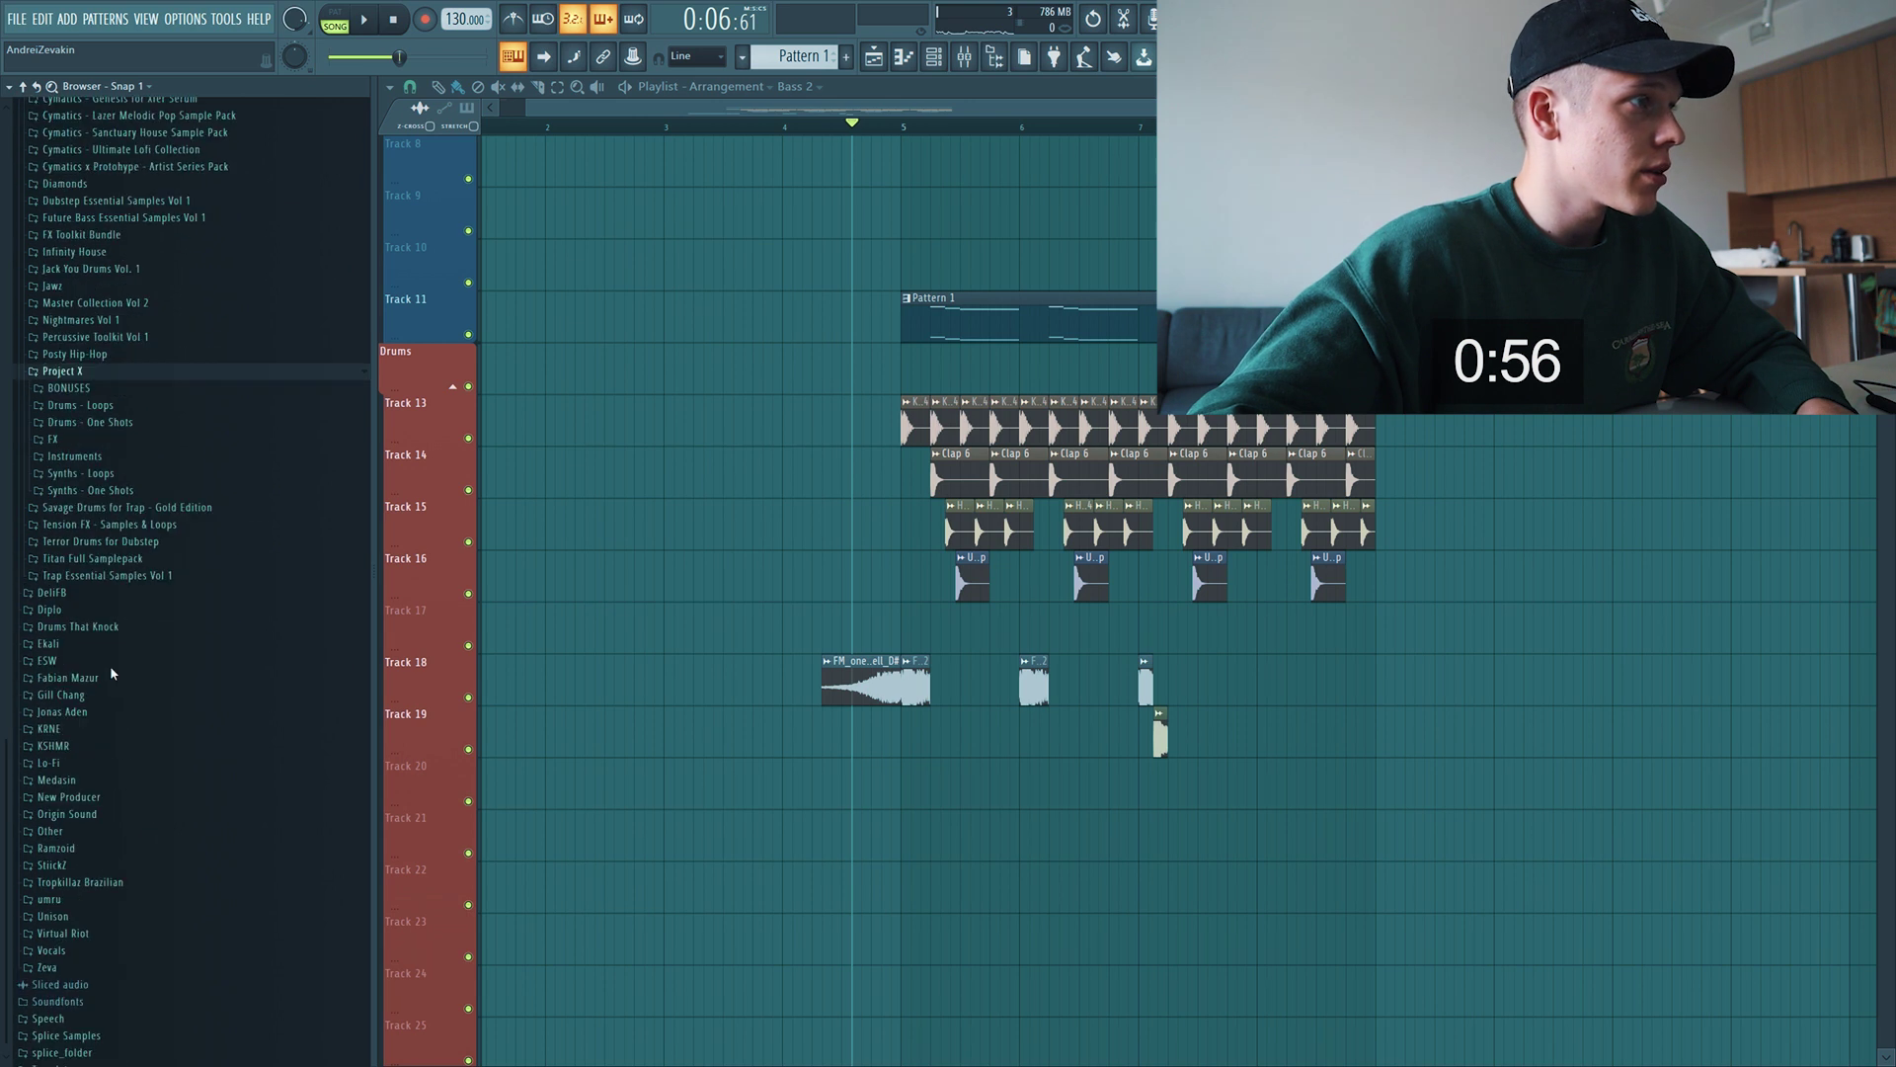
Look through the KSHMR Volume 3 FX elements, including the Sweeps Down samples
click(86, 716)
click(113, 718)
click(99, 600)
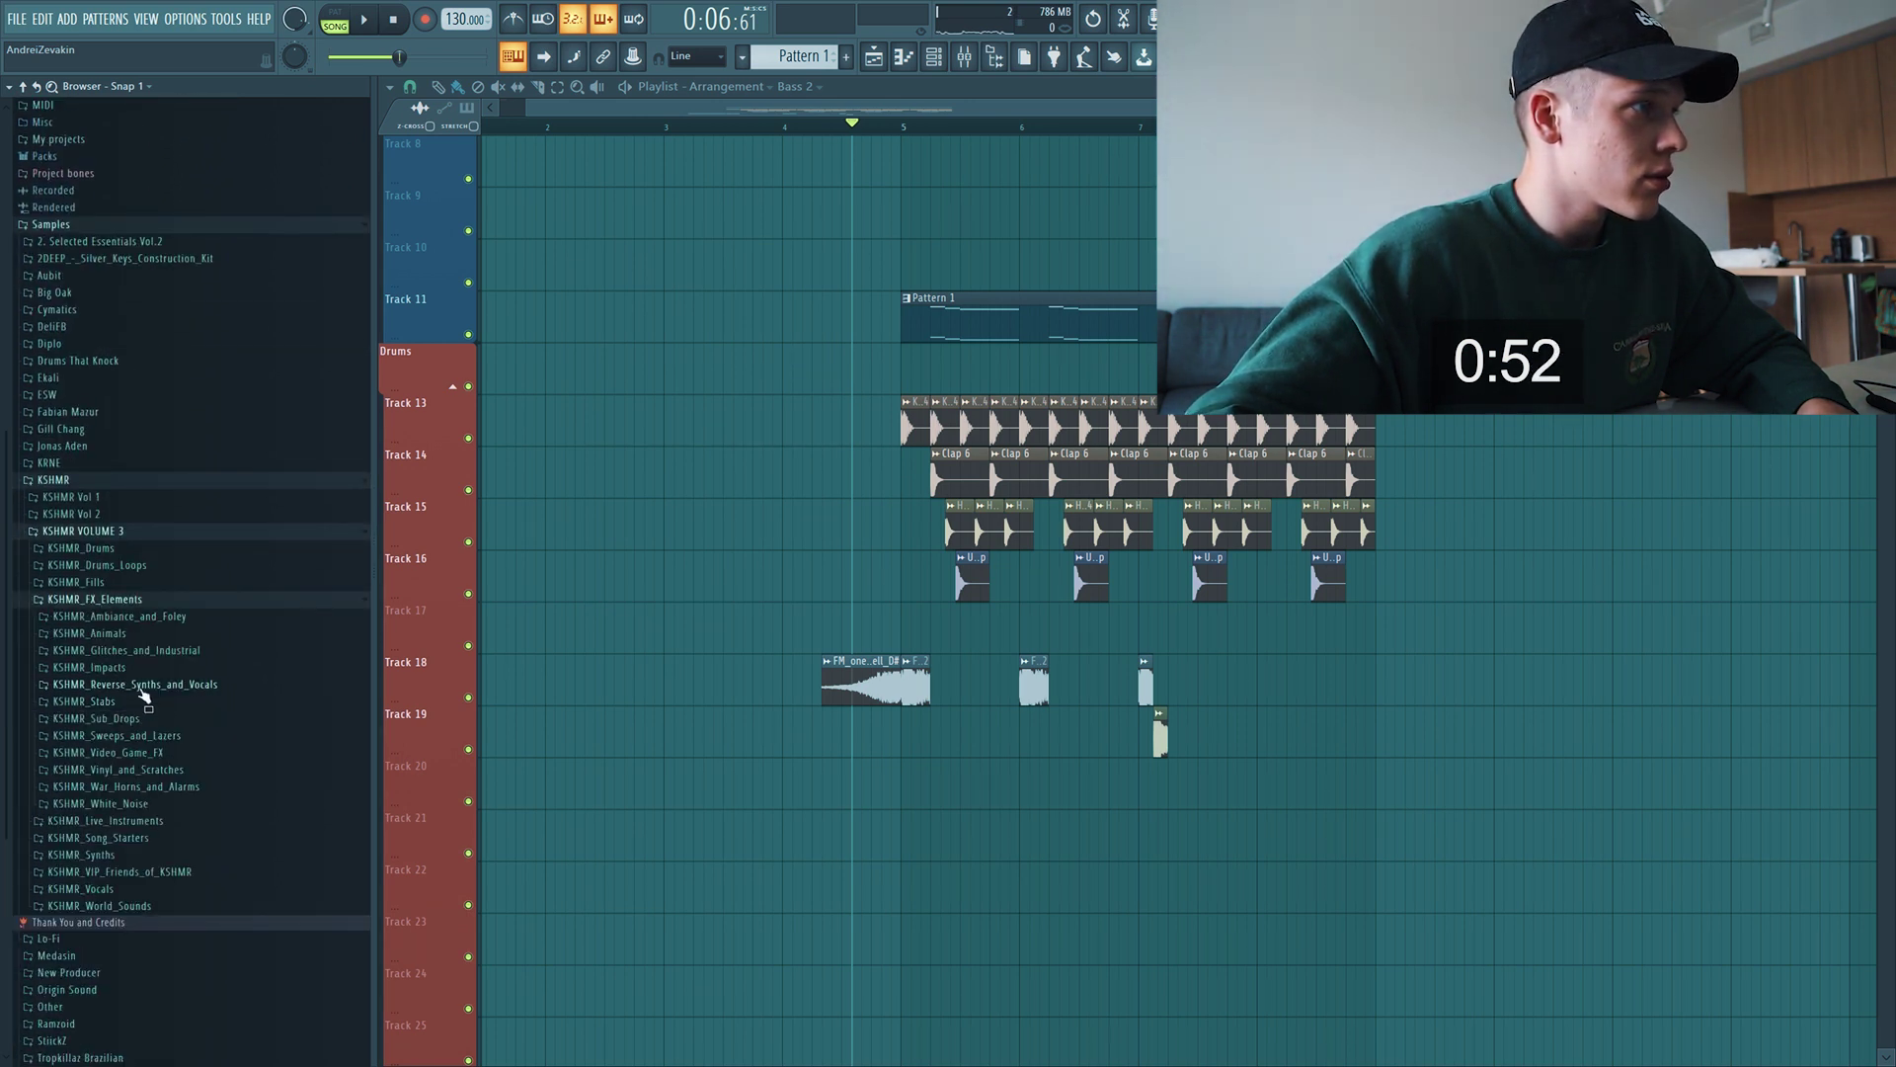
click(119, 741)
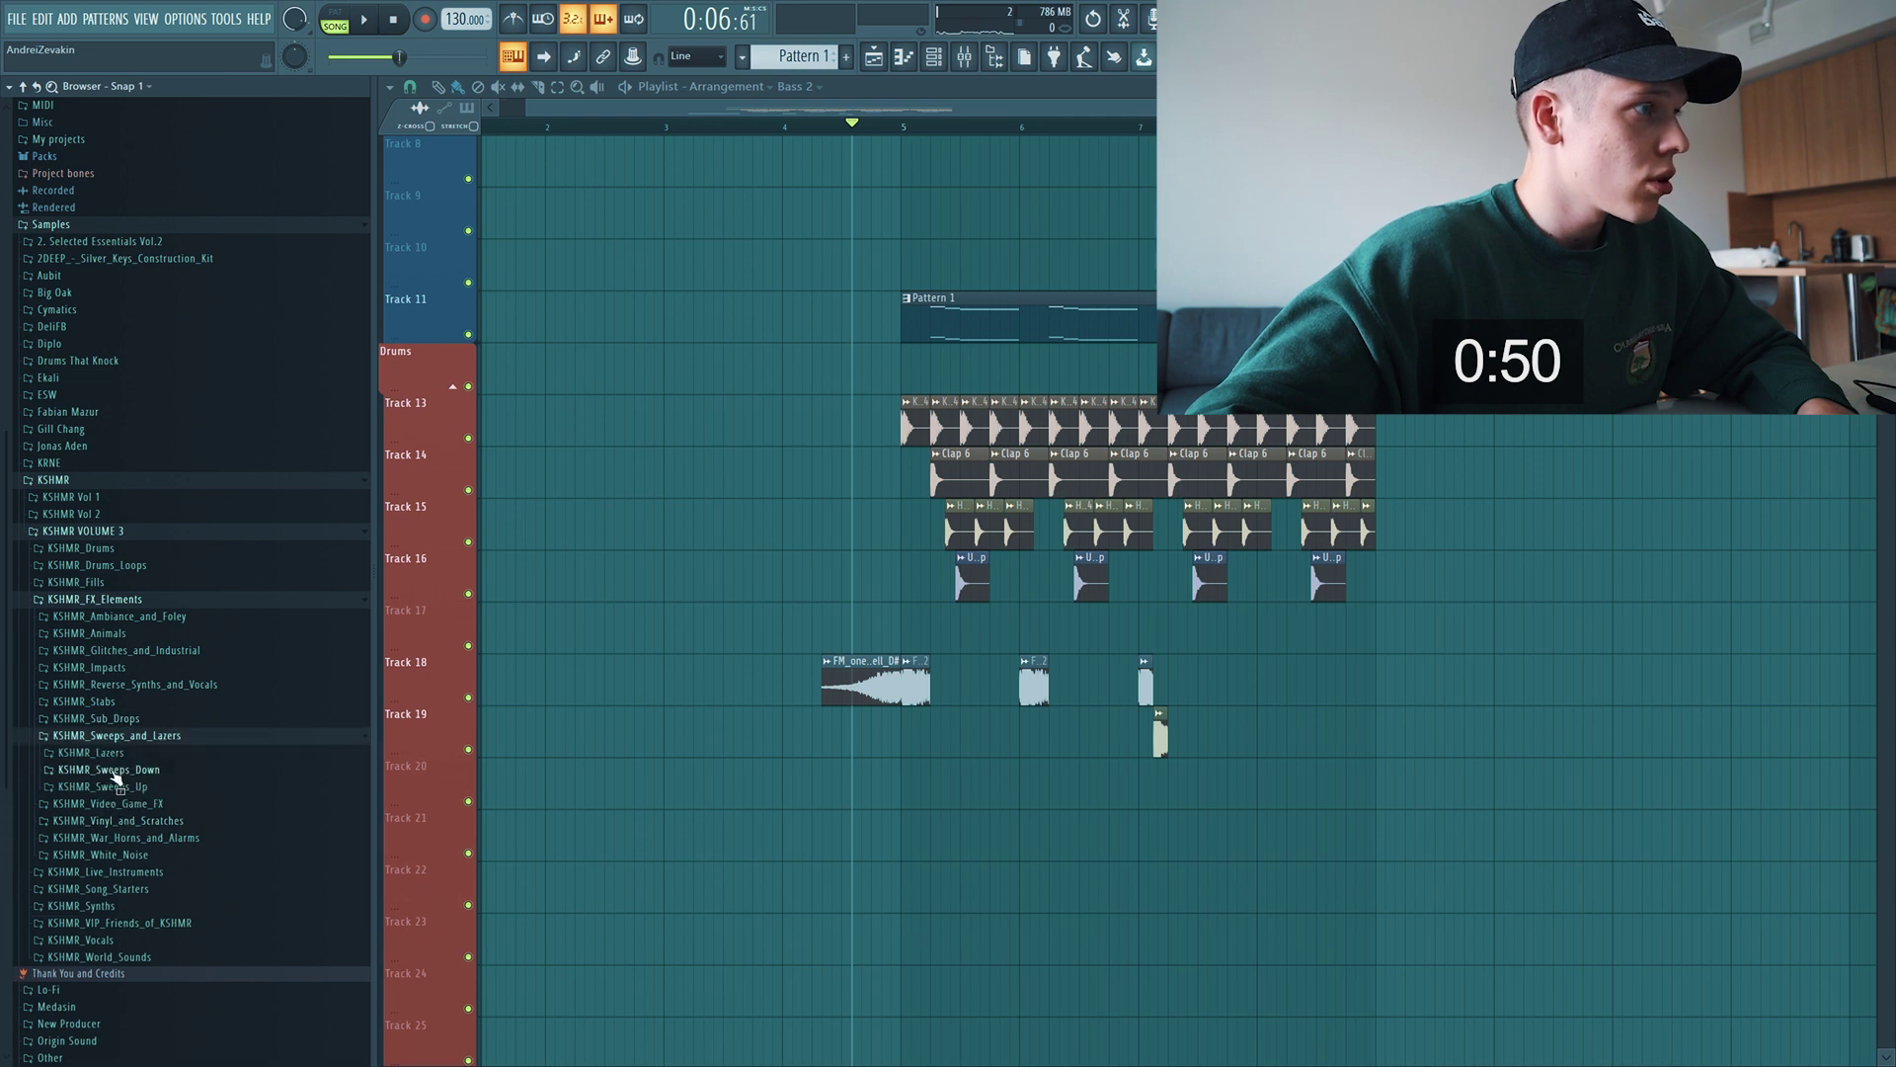
click(124, 771)
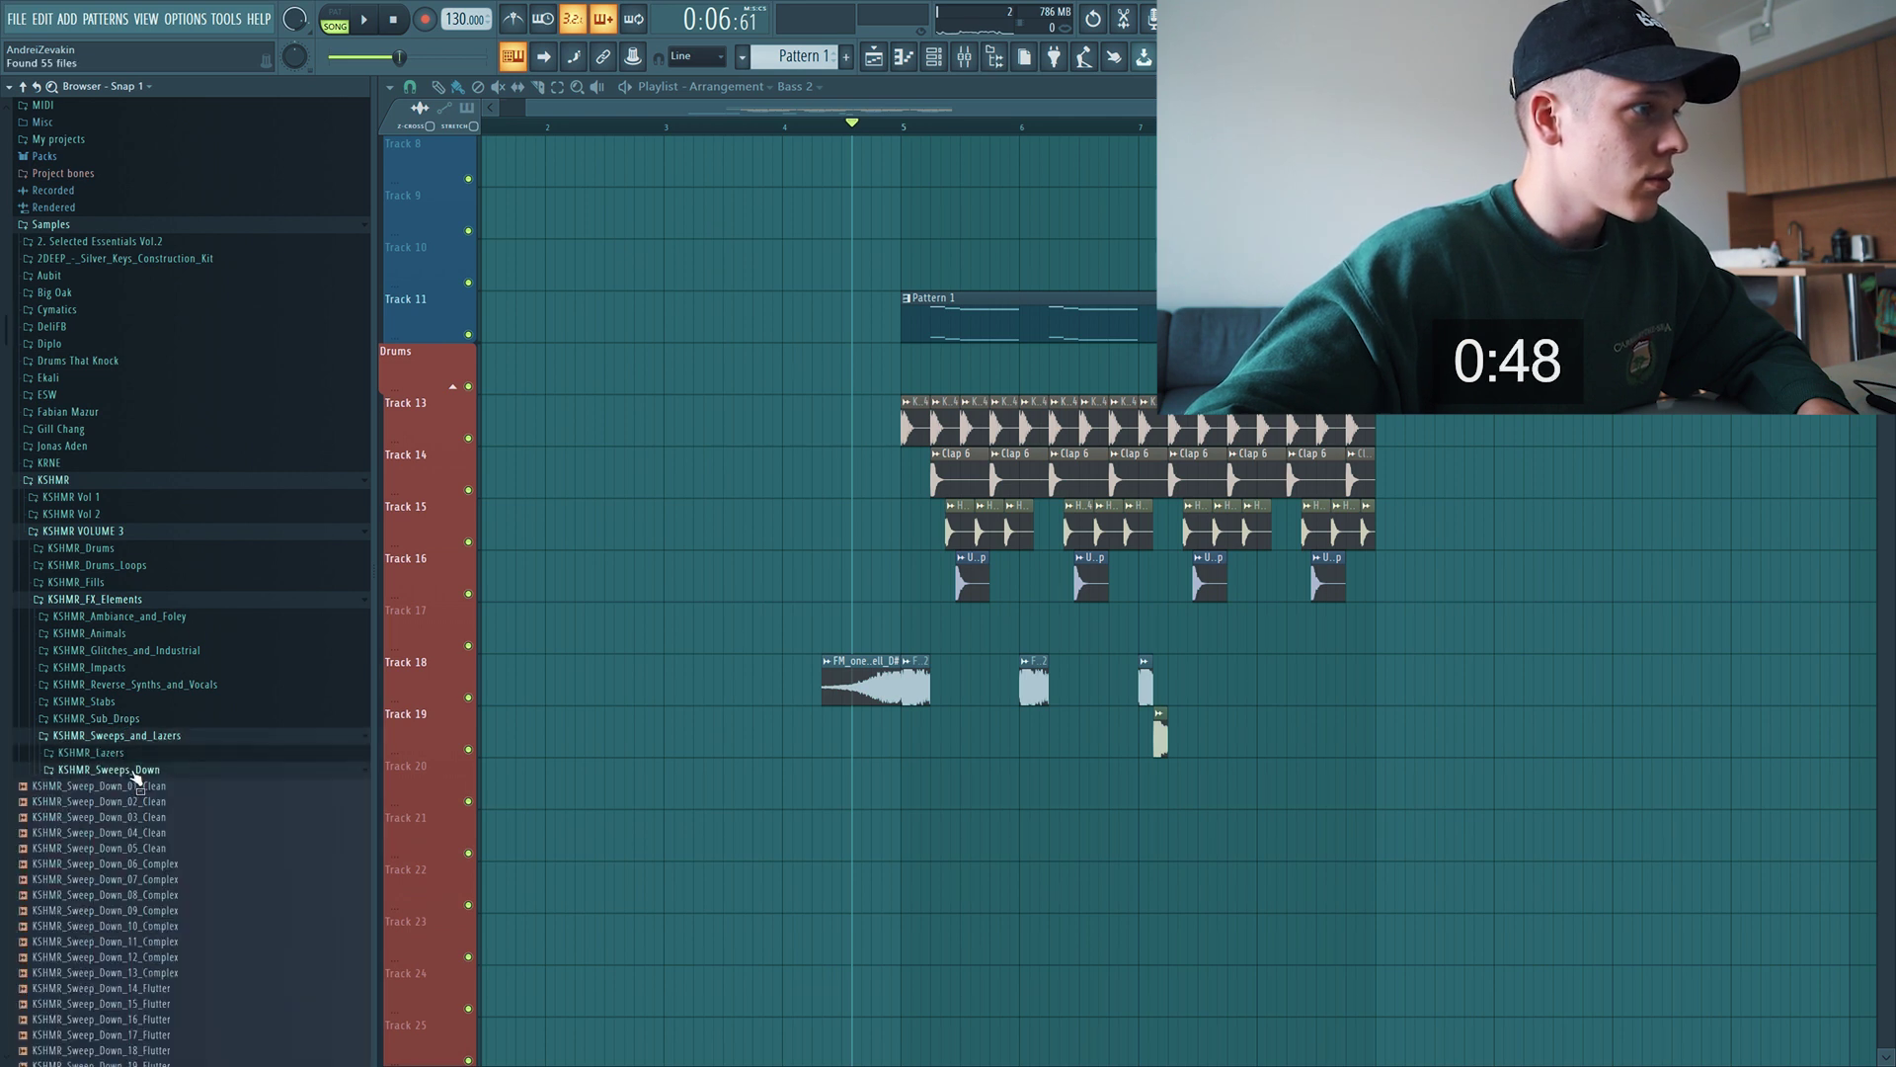
click(133, 775)
scroll(135, 791, down, 2)
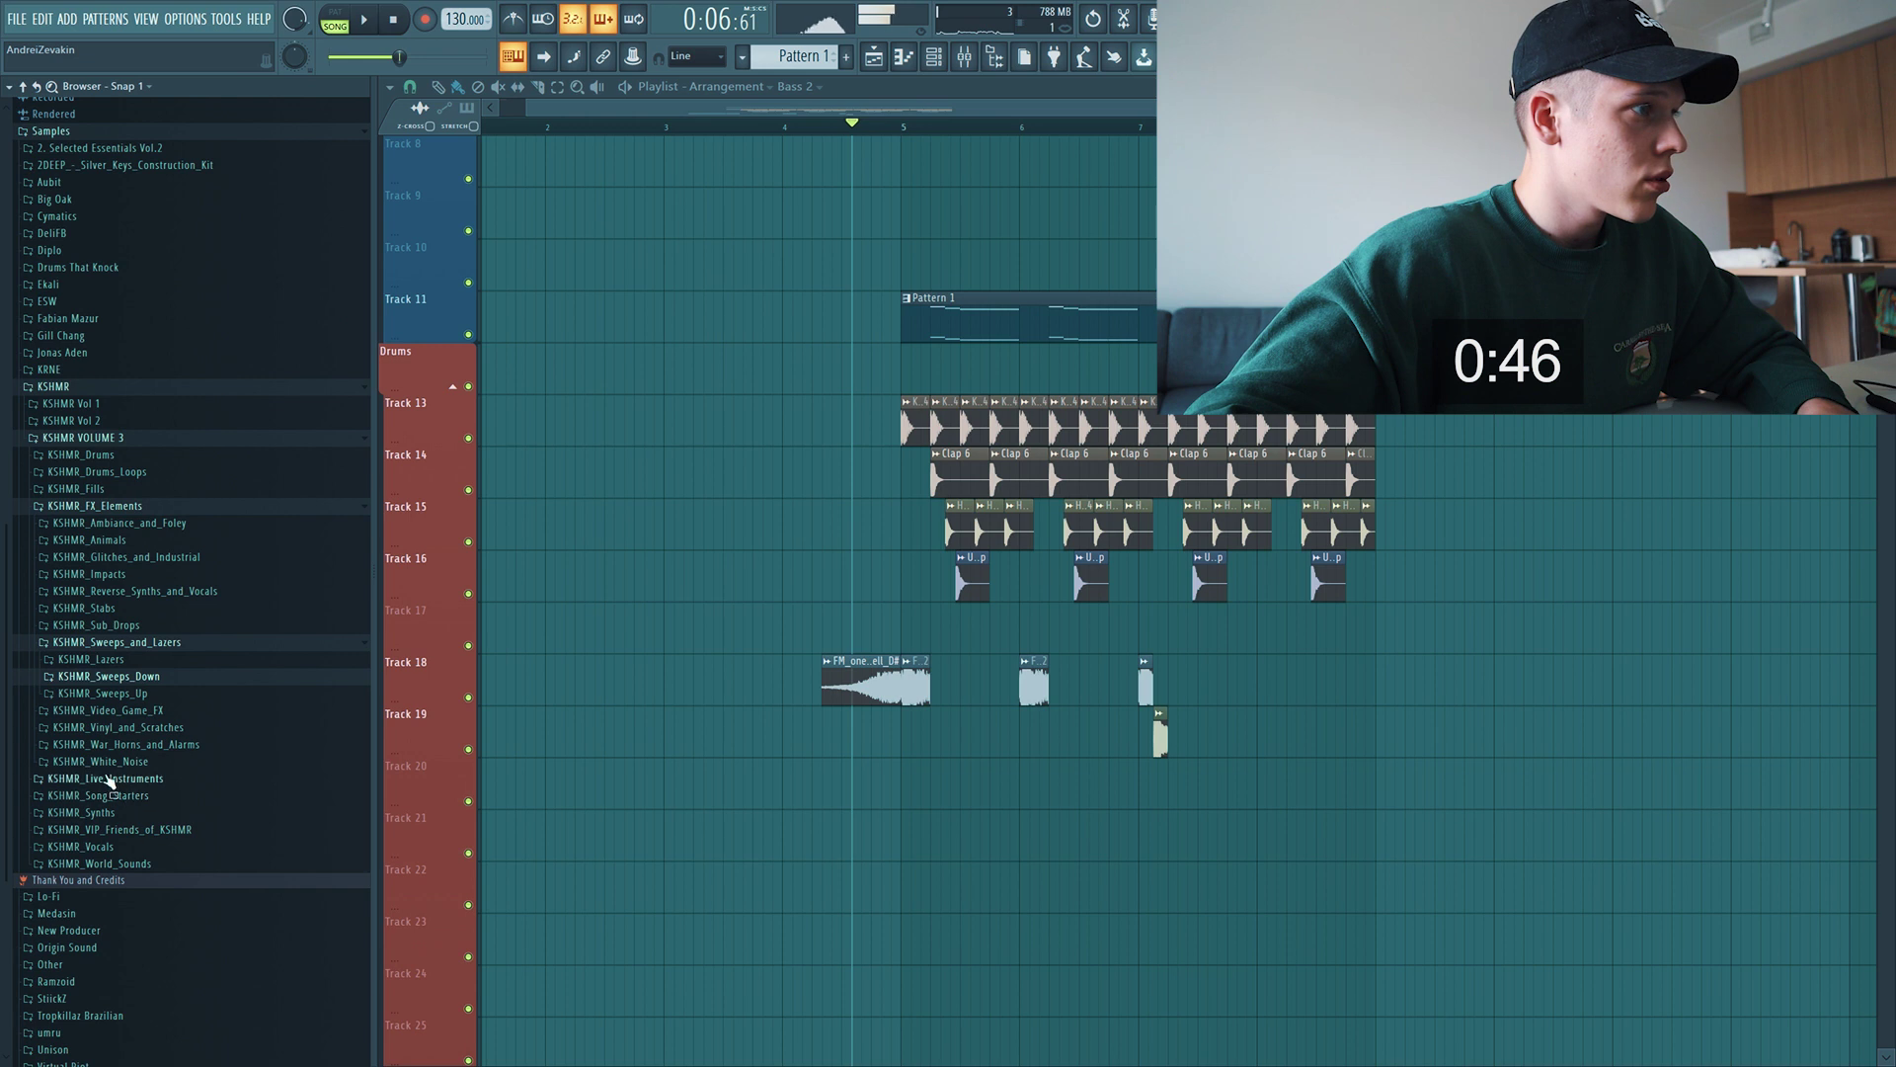
Place KSHMR_Exhaust_02 from the White Noise exhausts on Track 20 at bar 5 and trim it to the end of bar 8
click(117, 758)
click(126, 779)
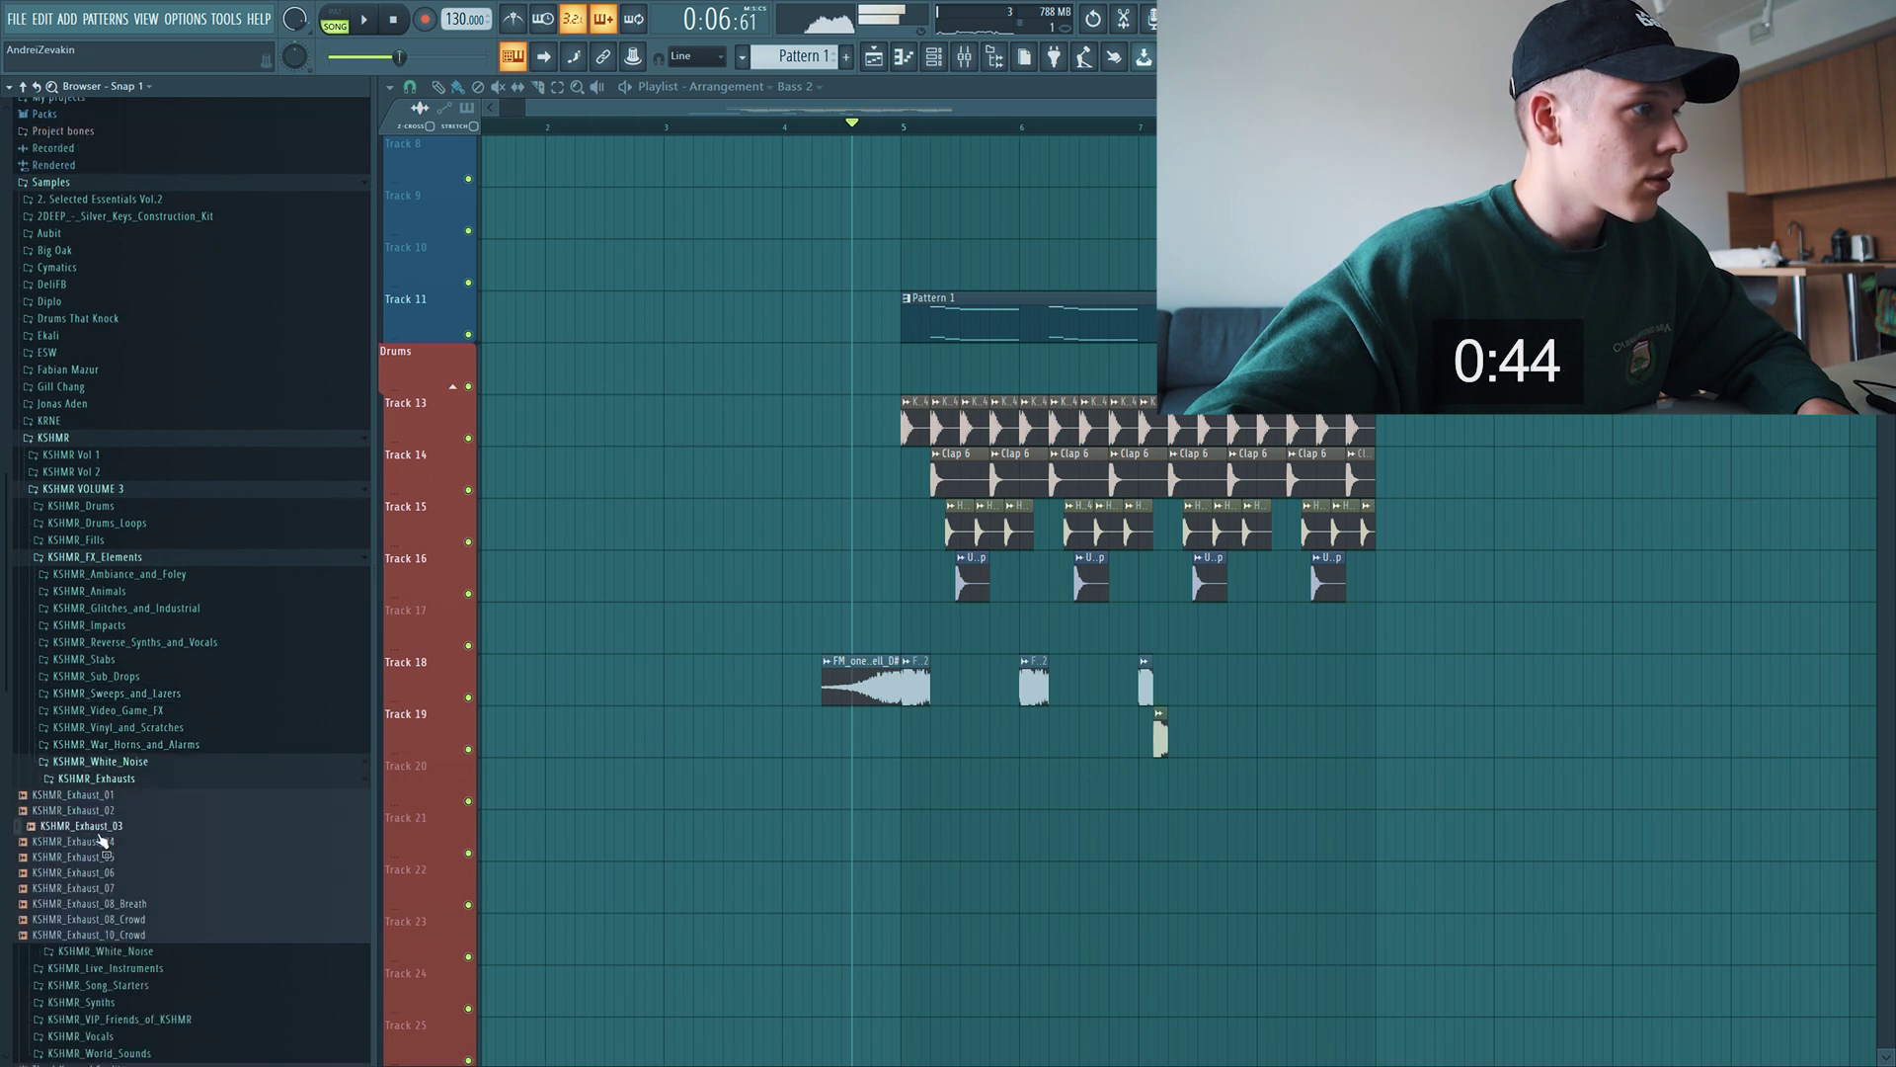
drag(87, 818, 681, 798)
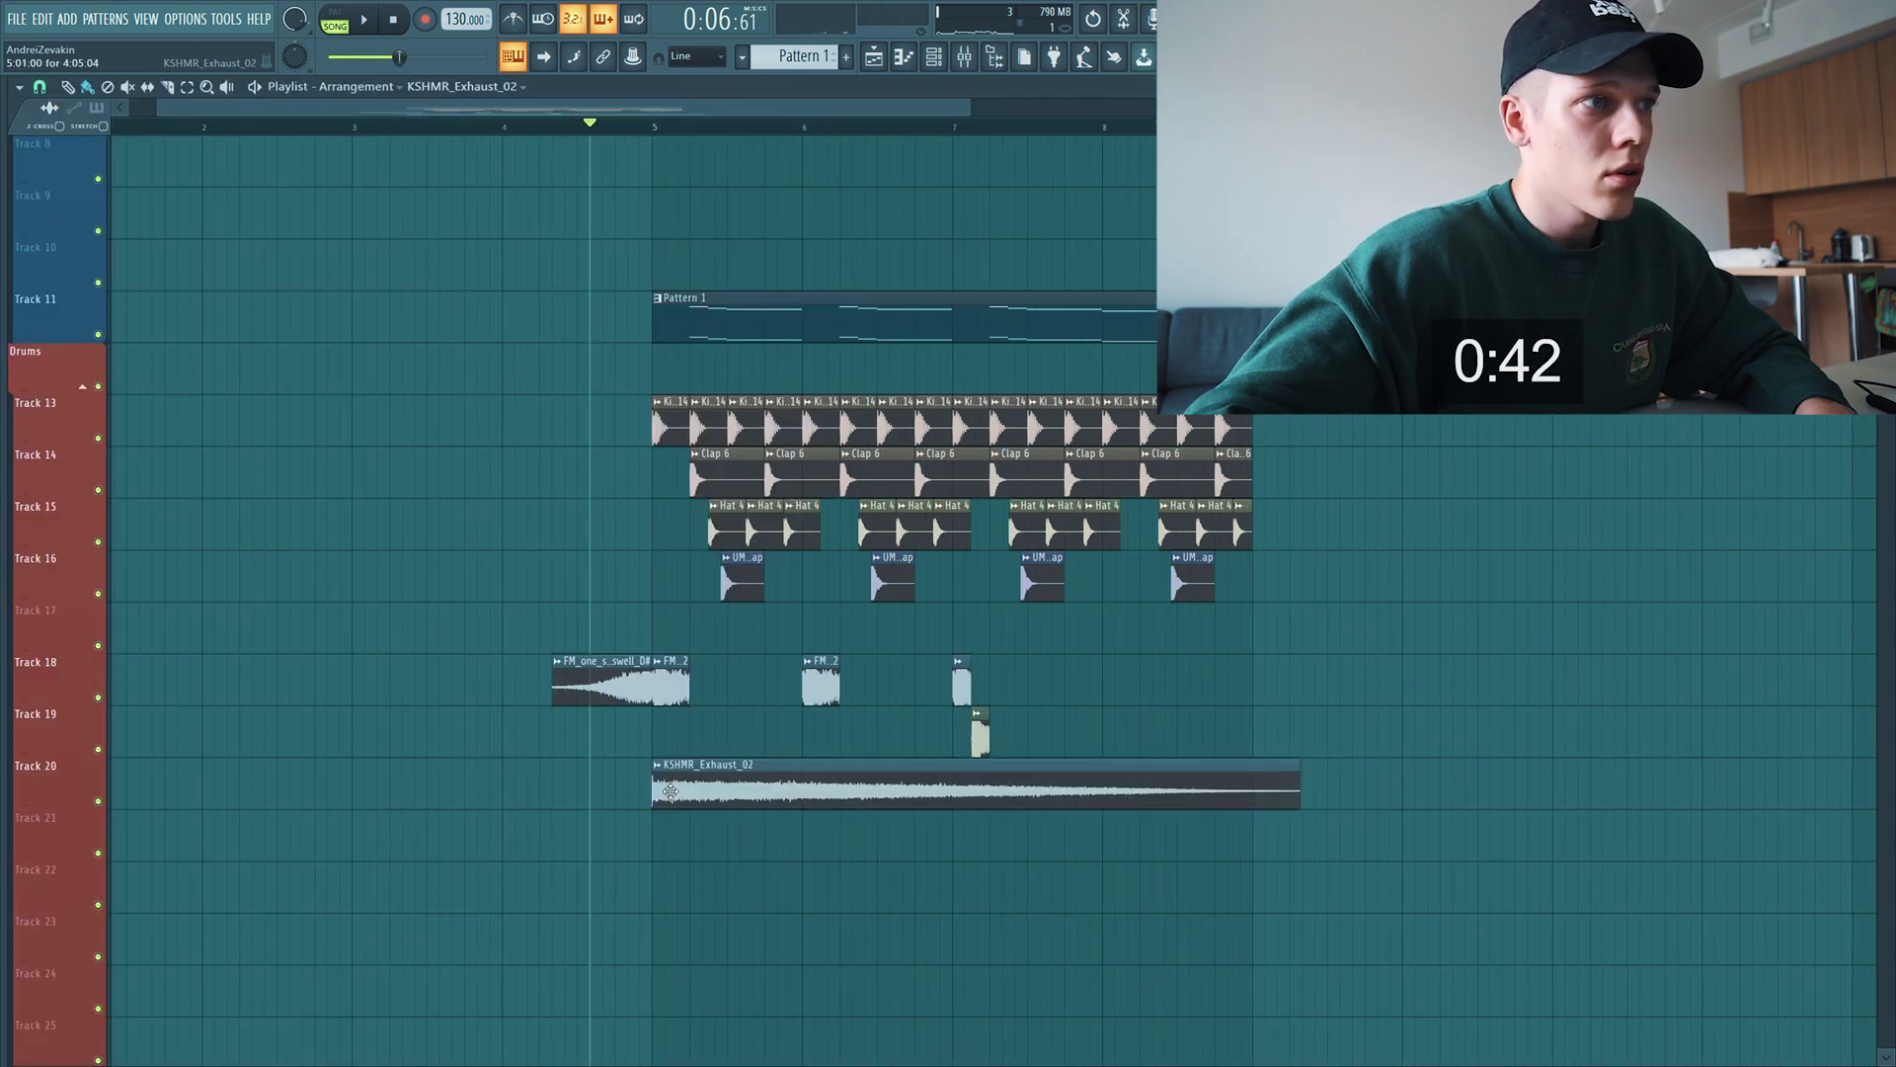
scroll(728, 790, up, 2)
drag(1610, 793, 1609, 798)
right_click(1630, 794)
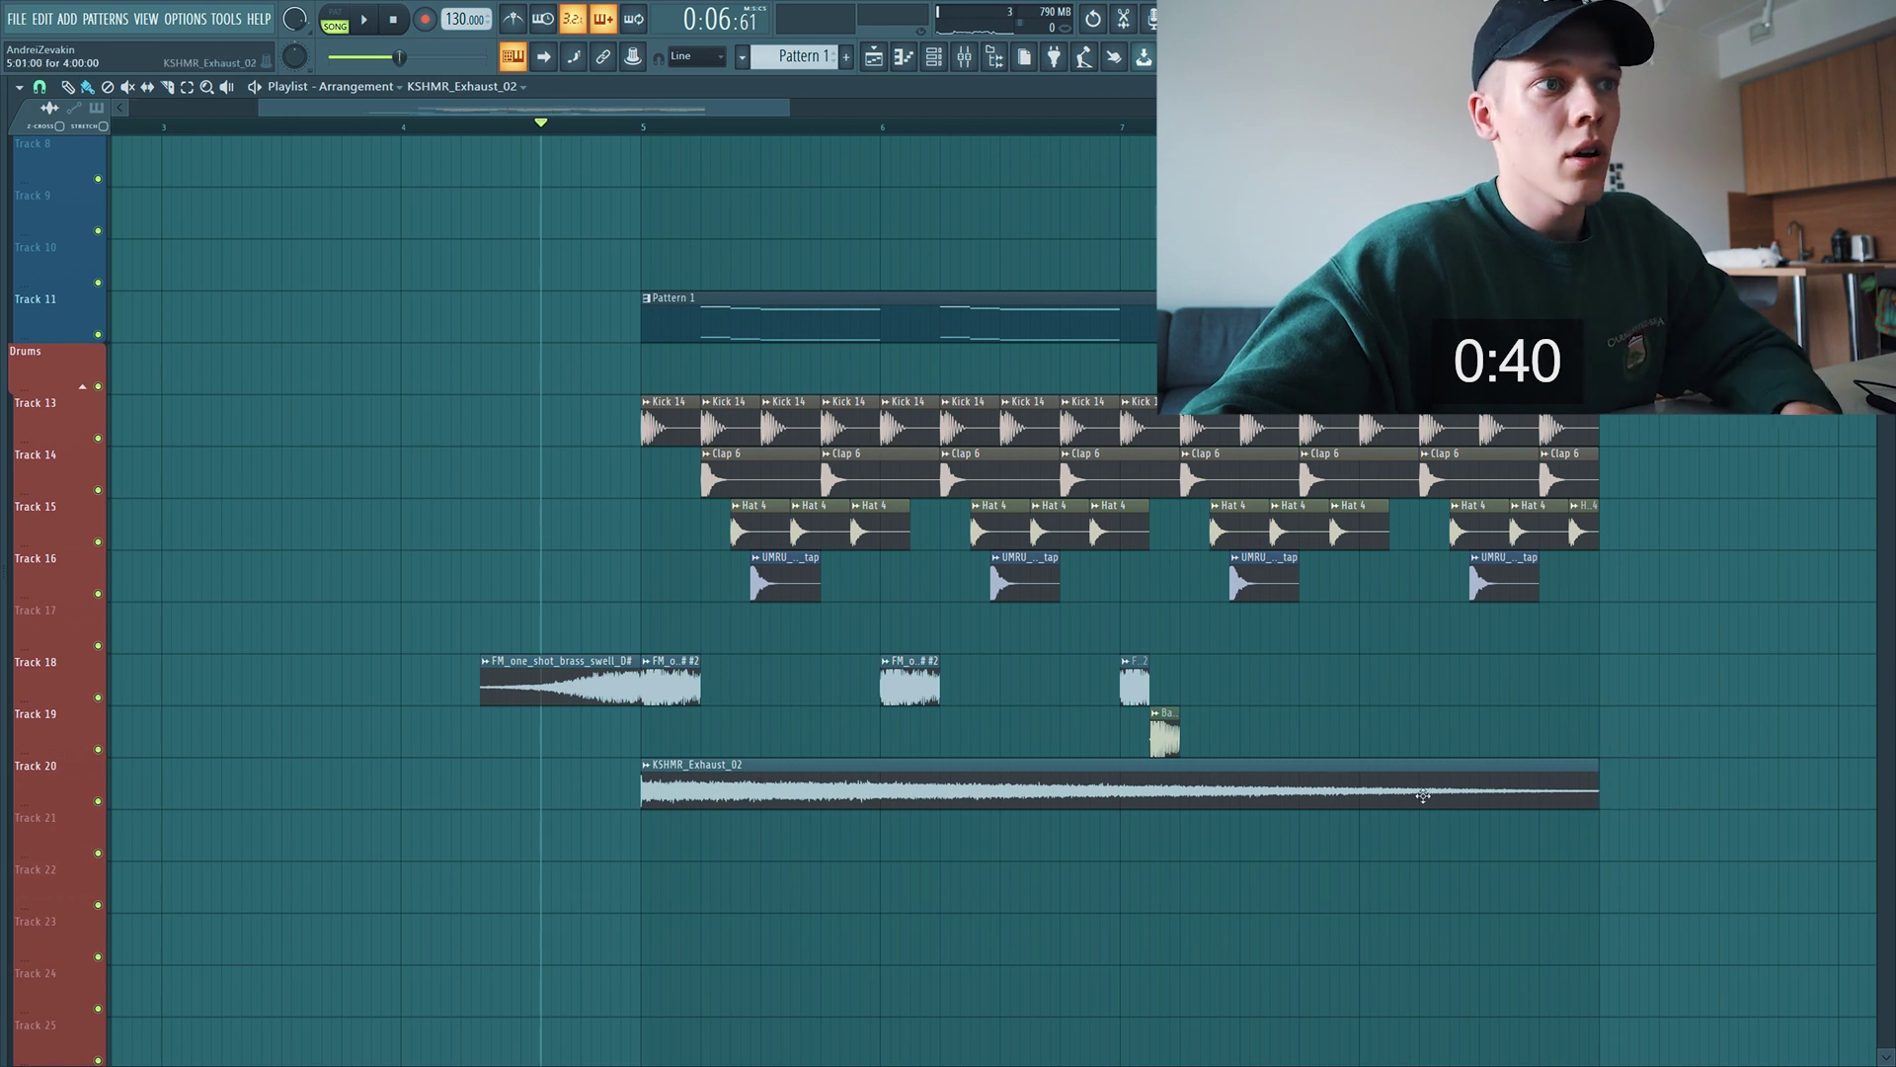
Rename the exhaust sample "White nOise", route it to mixer track 5 and lower that track's volume
double_click(1087, 798)
key(F2)
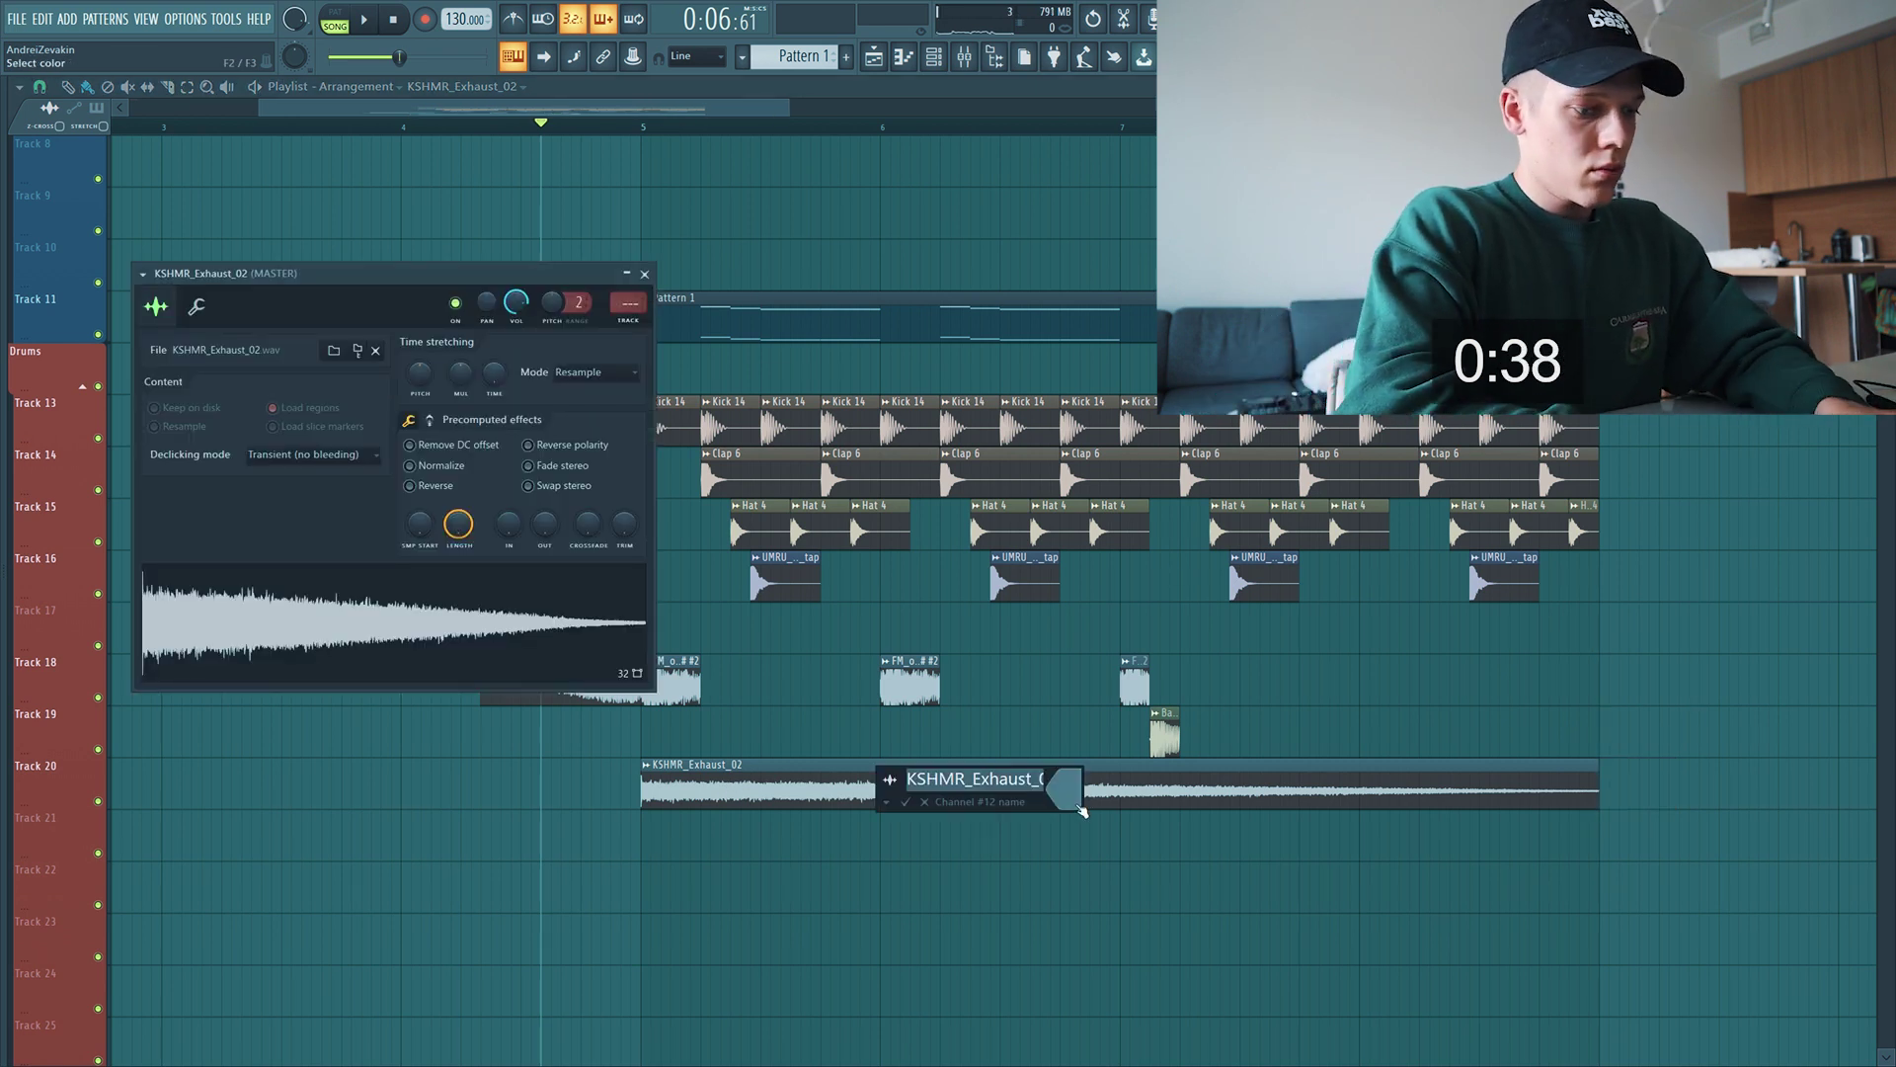
text(White nOise)
key(Return)
key(ctrl+l)
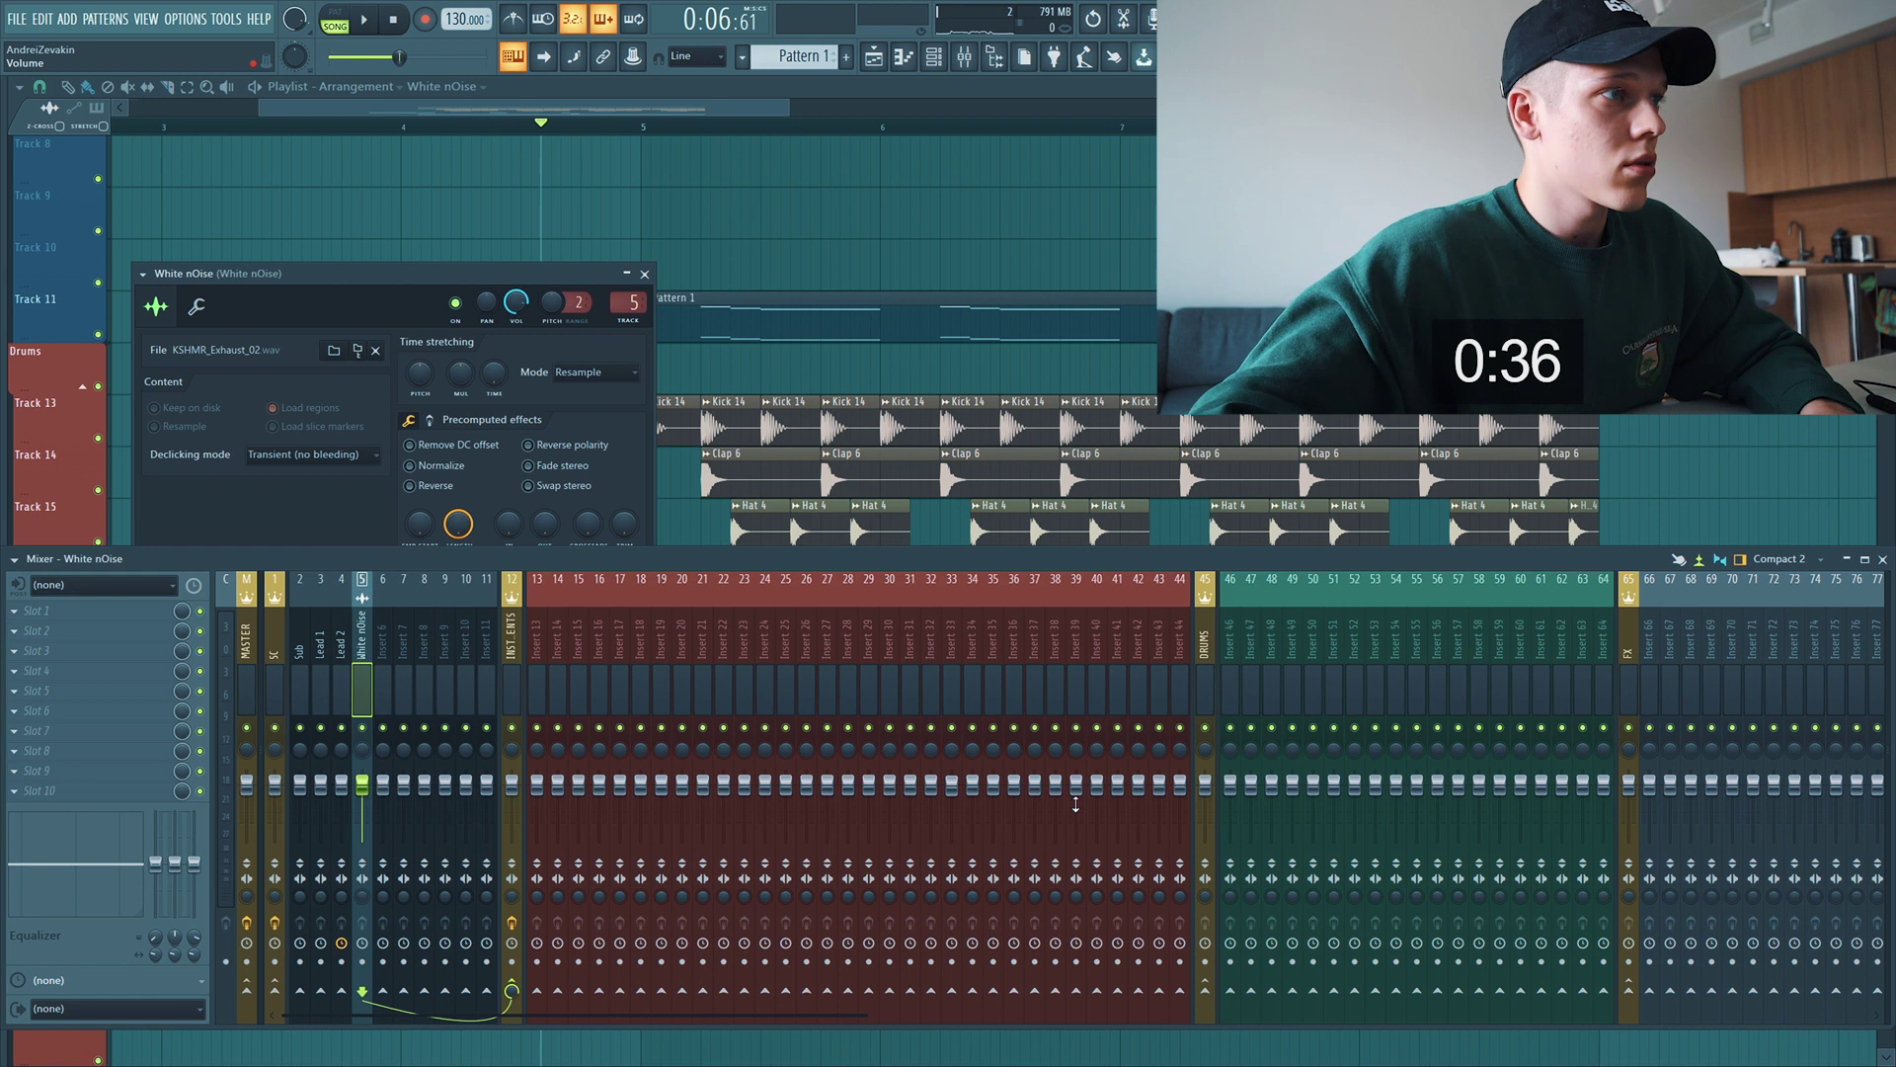
drag(364, 798, 362, 808)
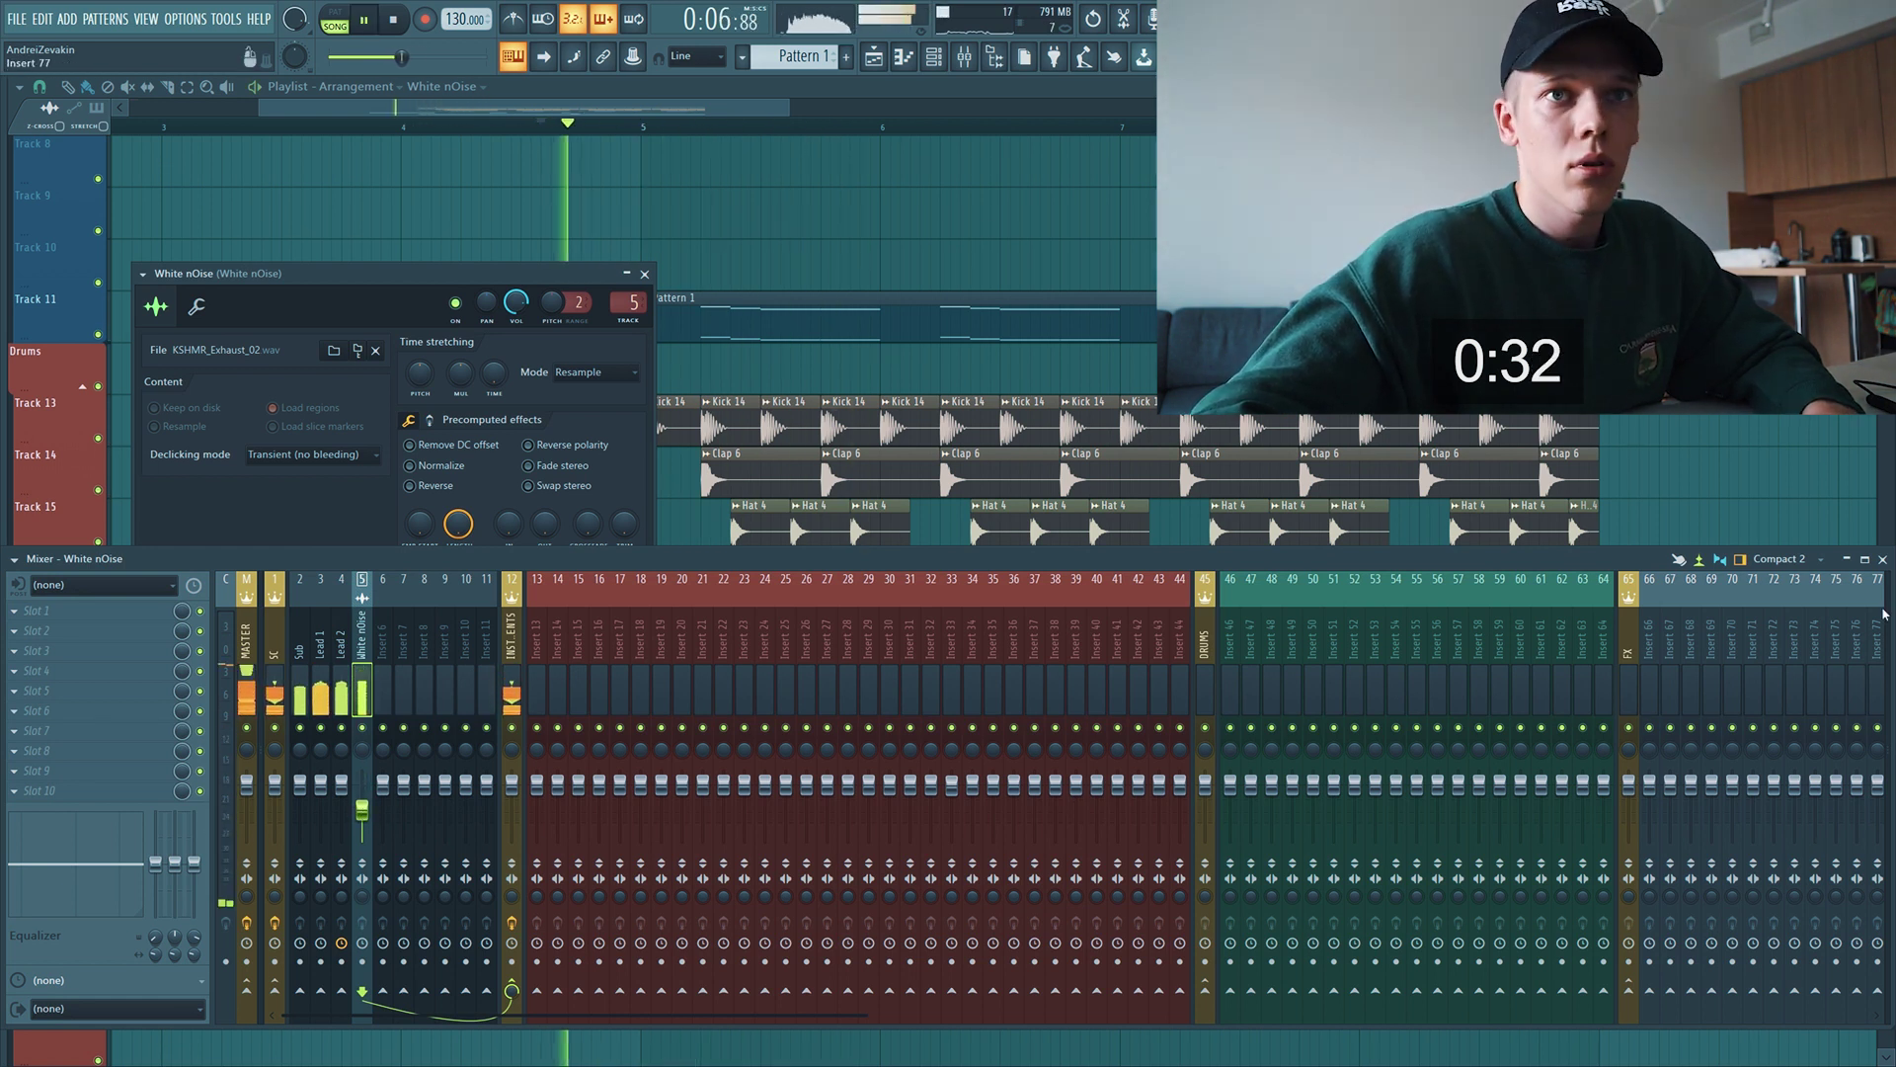
Close the mixer, move the white noise clip to the second beat of bar 5 and play it
click(1883, 559)
scroll(741, 790, up, 2)
key(space)
drag(704, 793, 816, 794)
key(space)
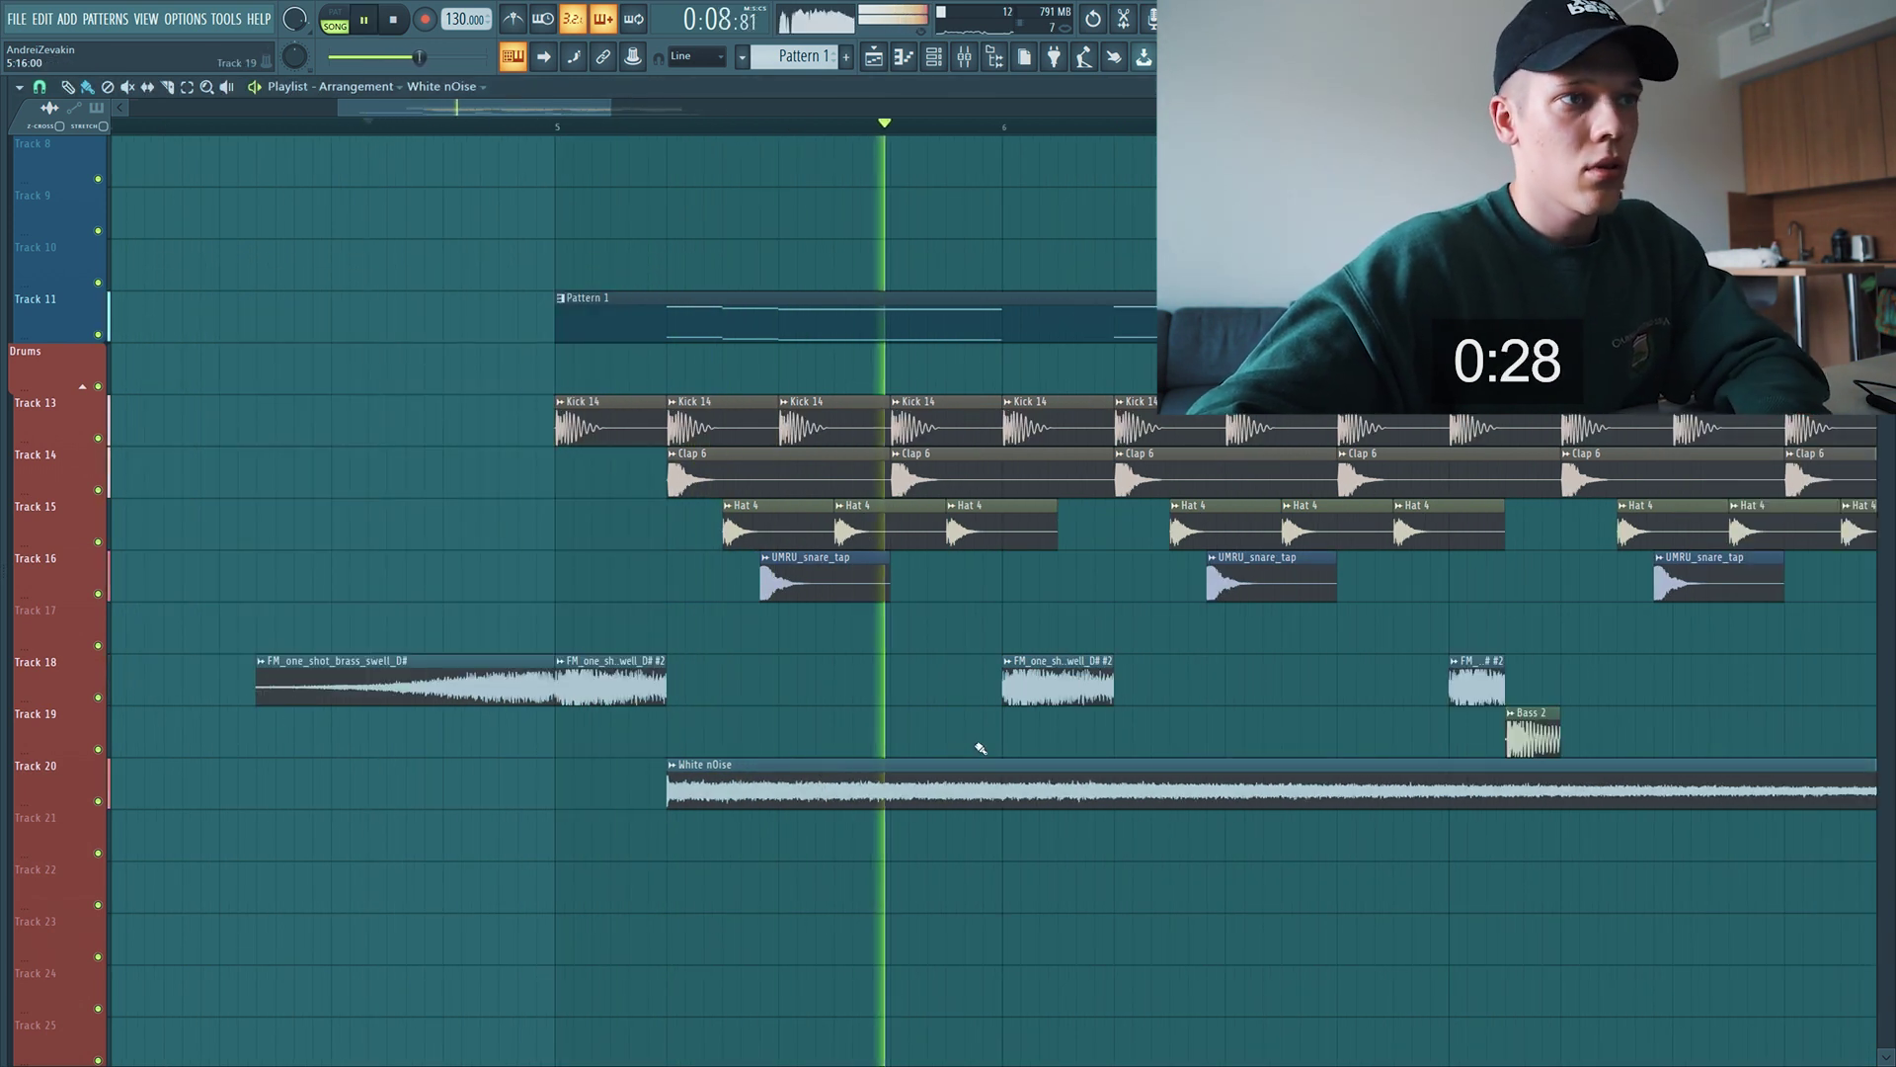
Slice the white noise clip at the start of bar 6 and delete everything after that point
drag(1003, 797, 1003, 812)
drag(1115, 745, 1115, 812)
right_click(1155, 790)
key(space)
key(space)
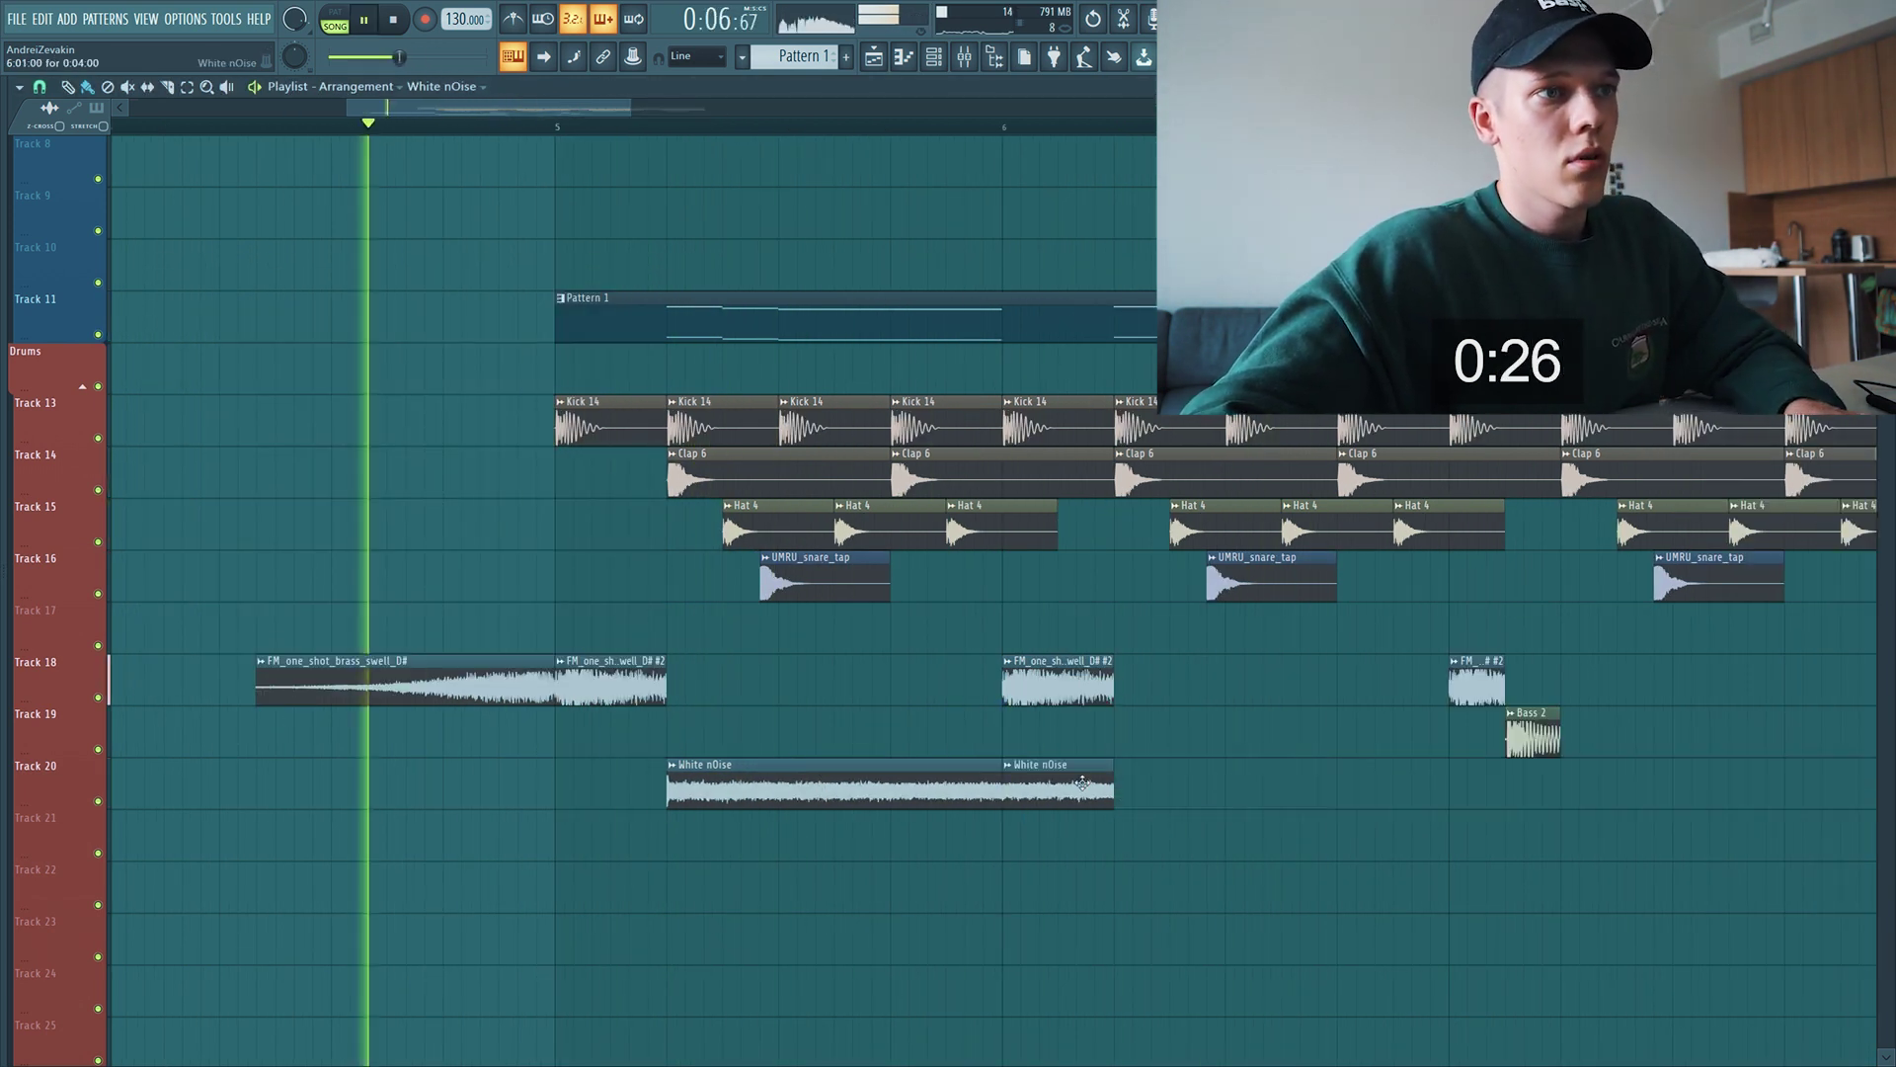
right_click(1072, 790)
key(space)
Copy the white noise clip to the second beat of bars 6, 7 and 8 and play the result
mouse_move(795, 774)
mouse_down()
mouse_move(1429, 775)
mouse_move(576, 783)
mouse_move(1070, 794)
mouse_up()
key(space)
scroll(1245, 785, down, 3)
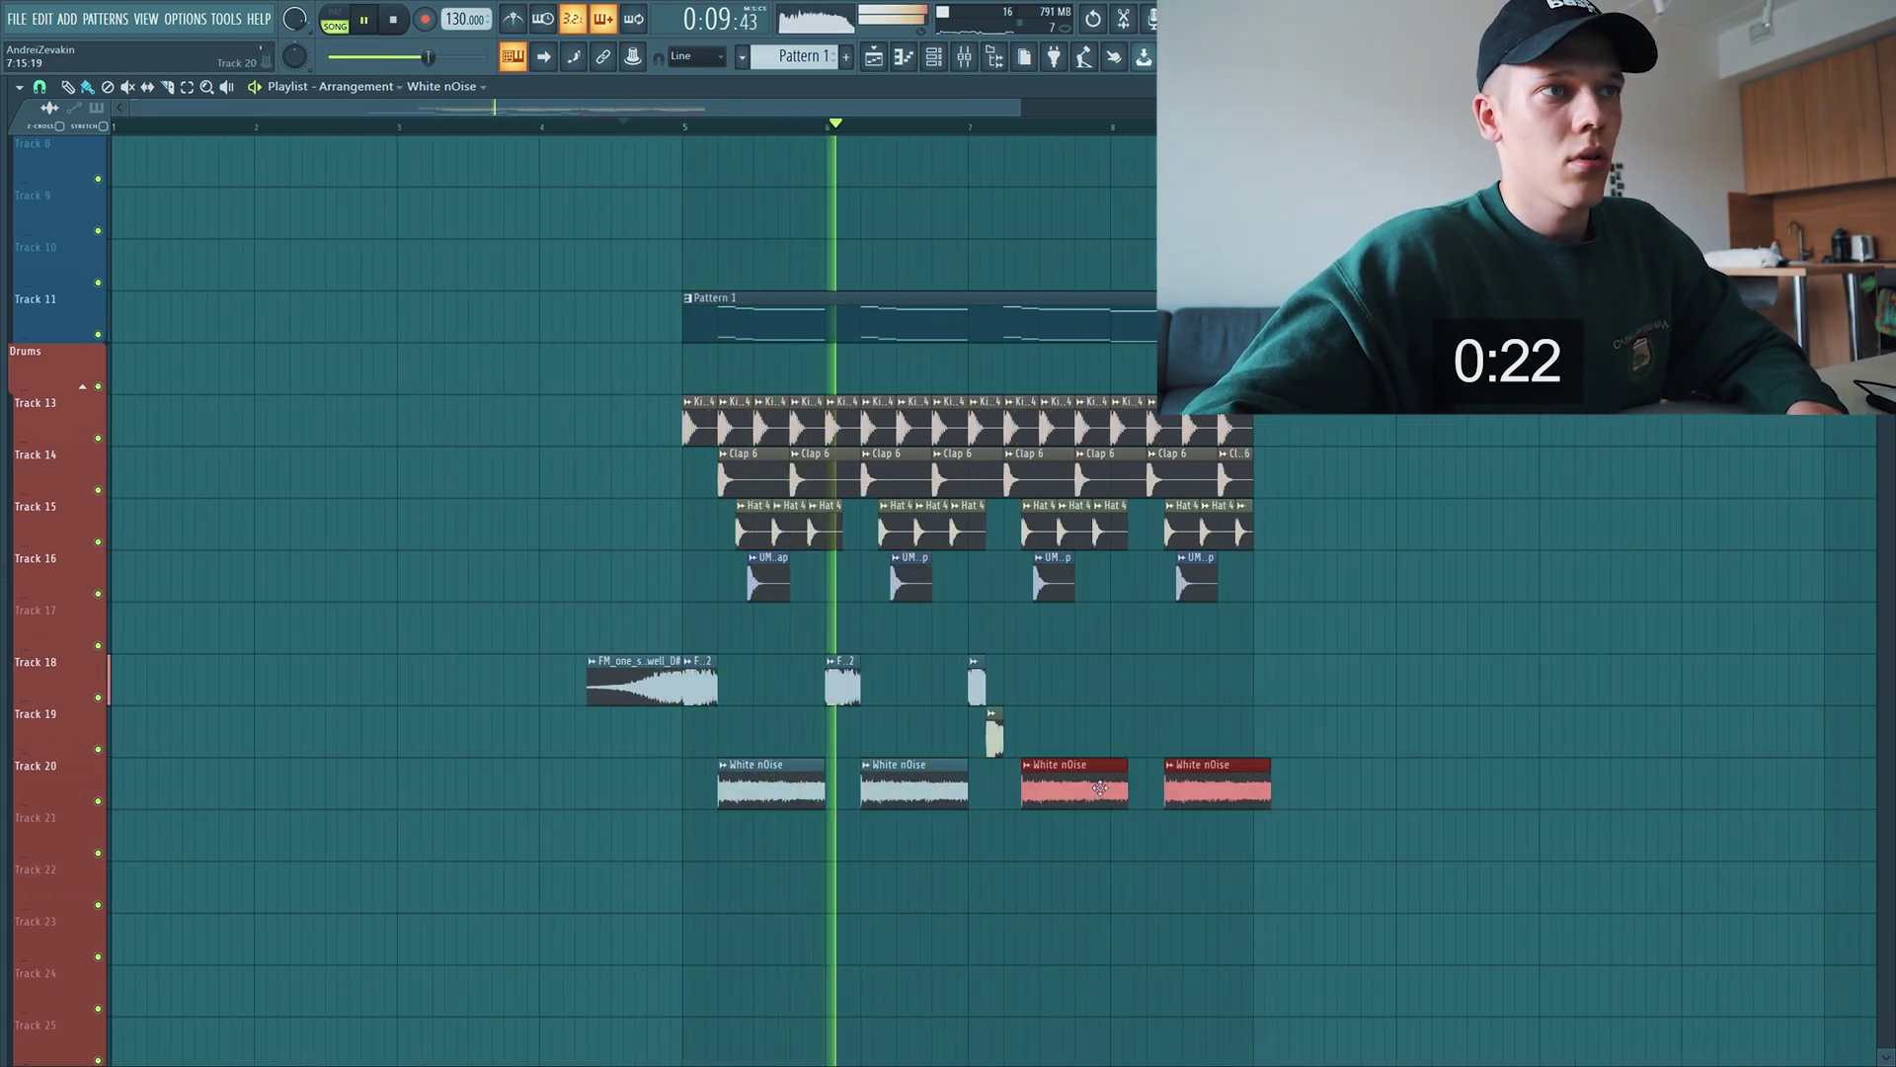
scroll(1070, 794, up, 3)
scroll(987, 494, down, 3)
key(space)
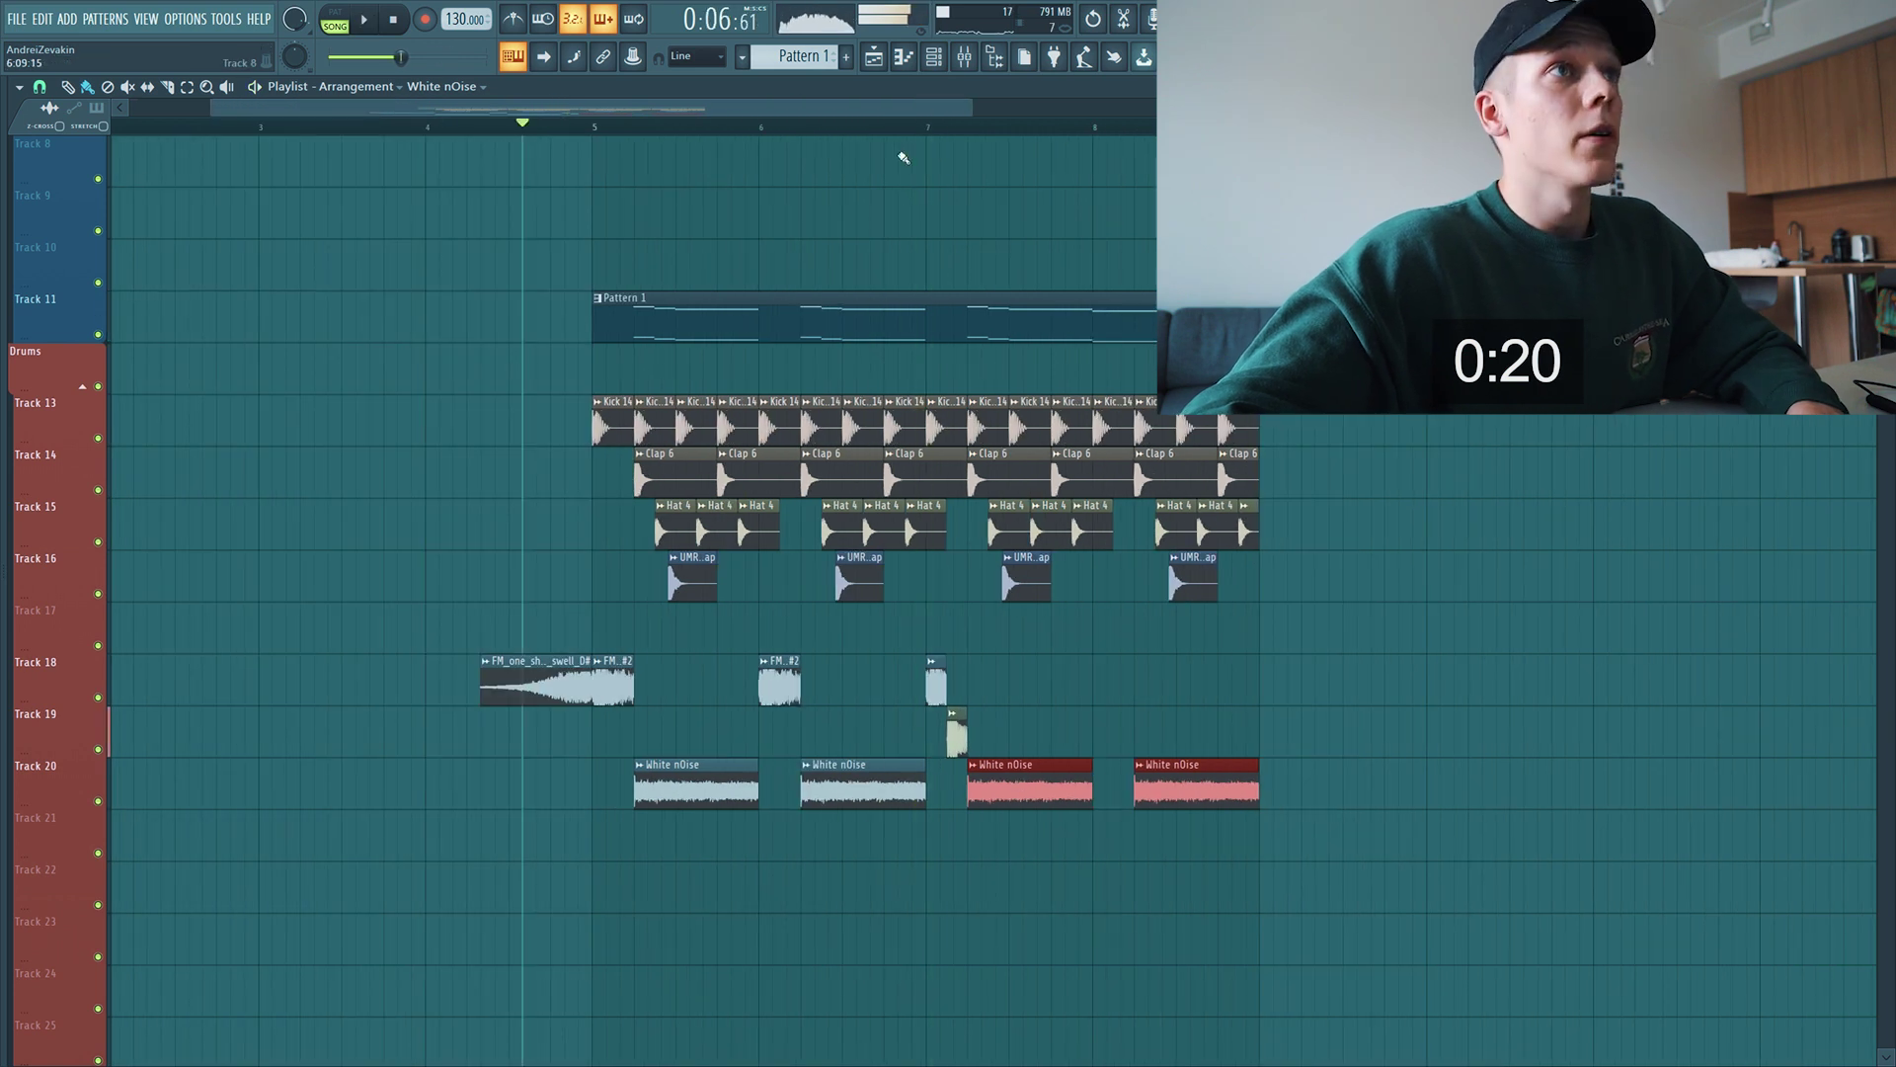
Open the master channel's L1 limiter, play the arrangement through it, and close the limiter and mixer
click(982, 71)
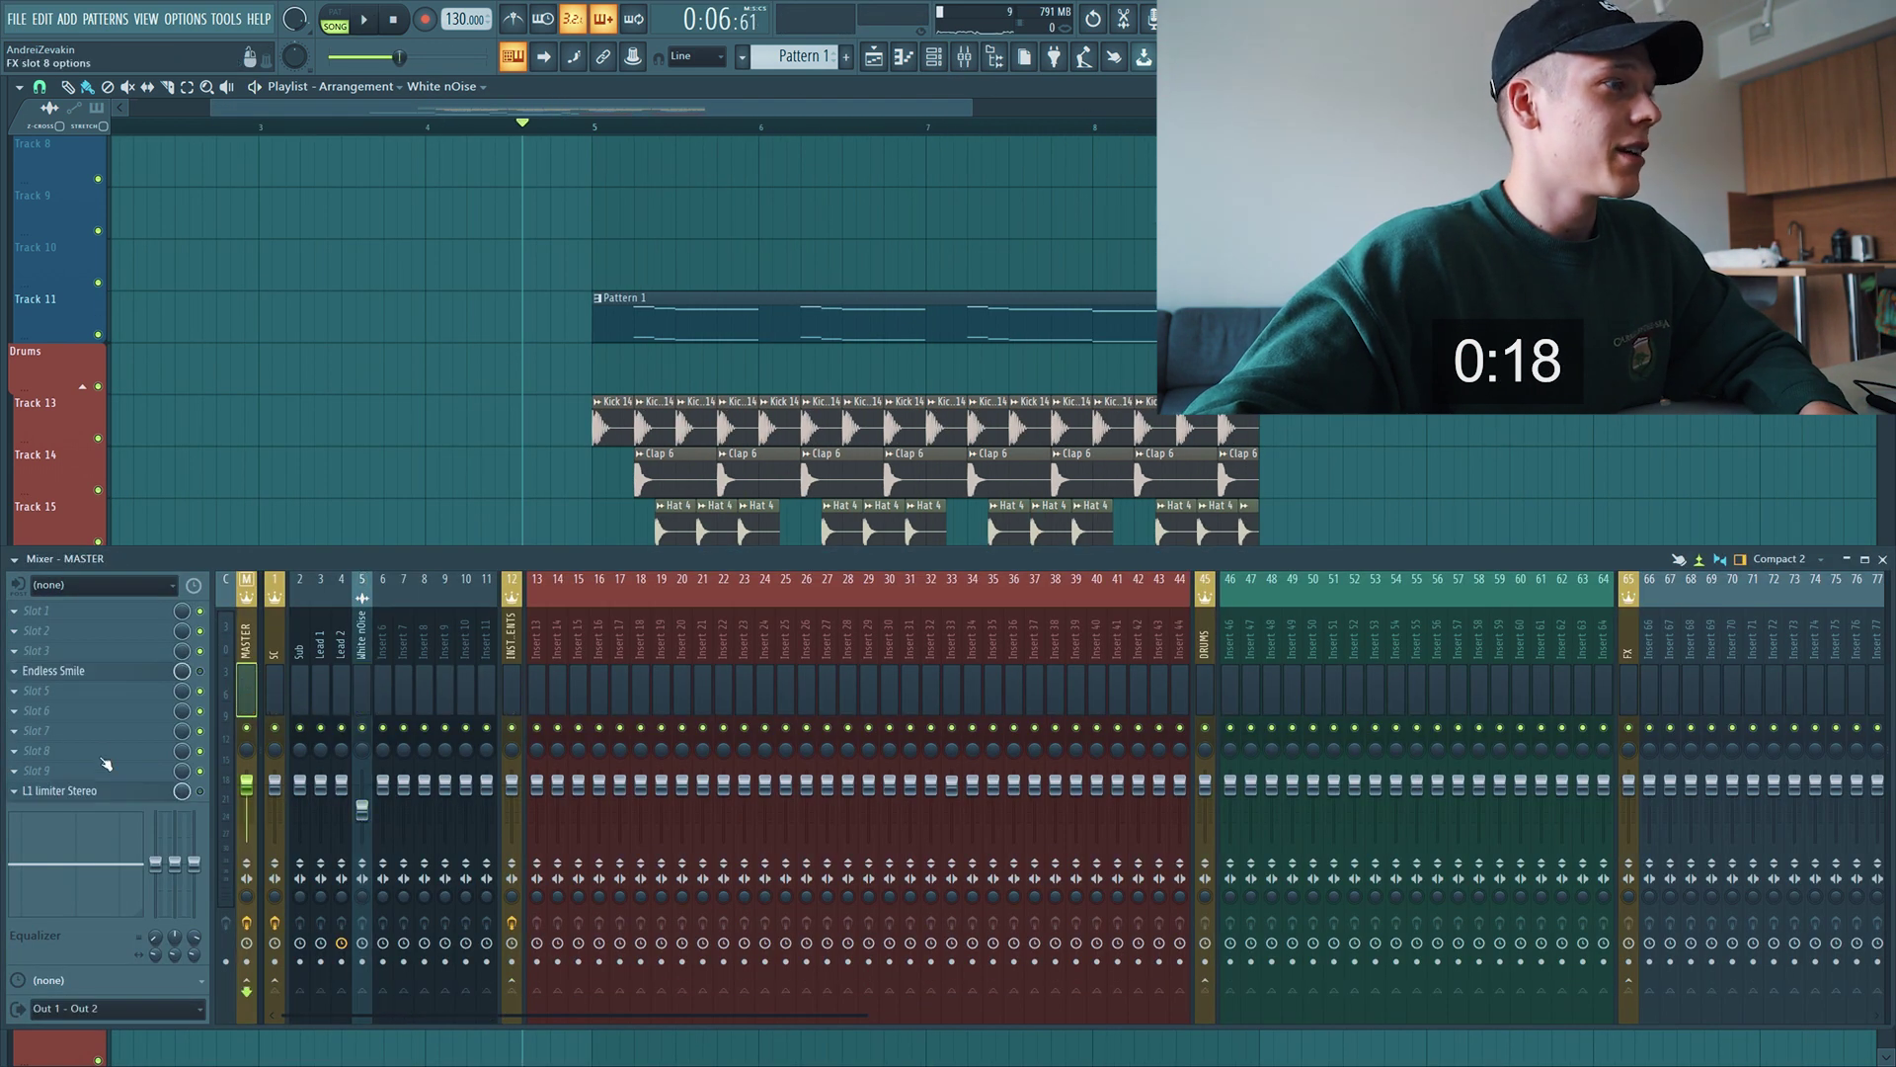
scroll(781, 419, up, 1)
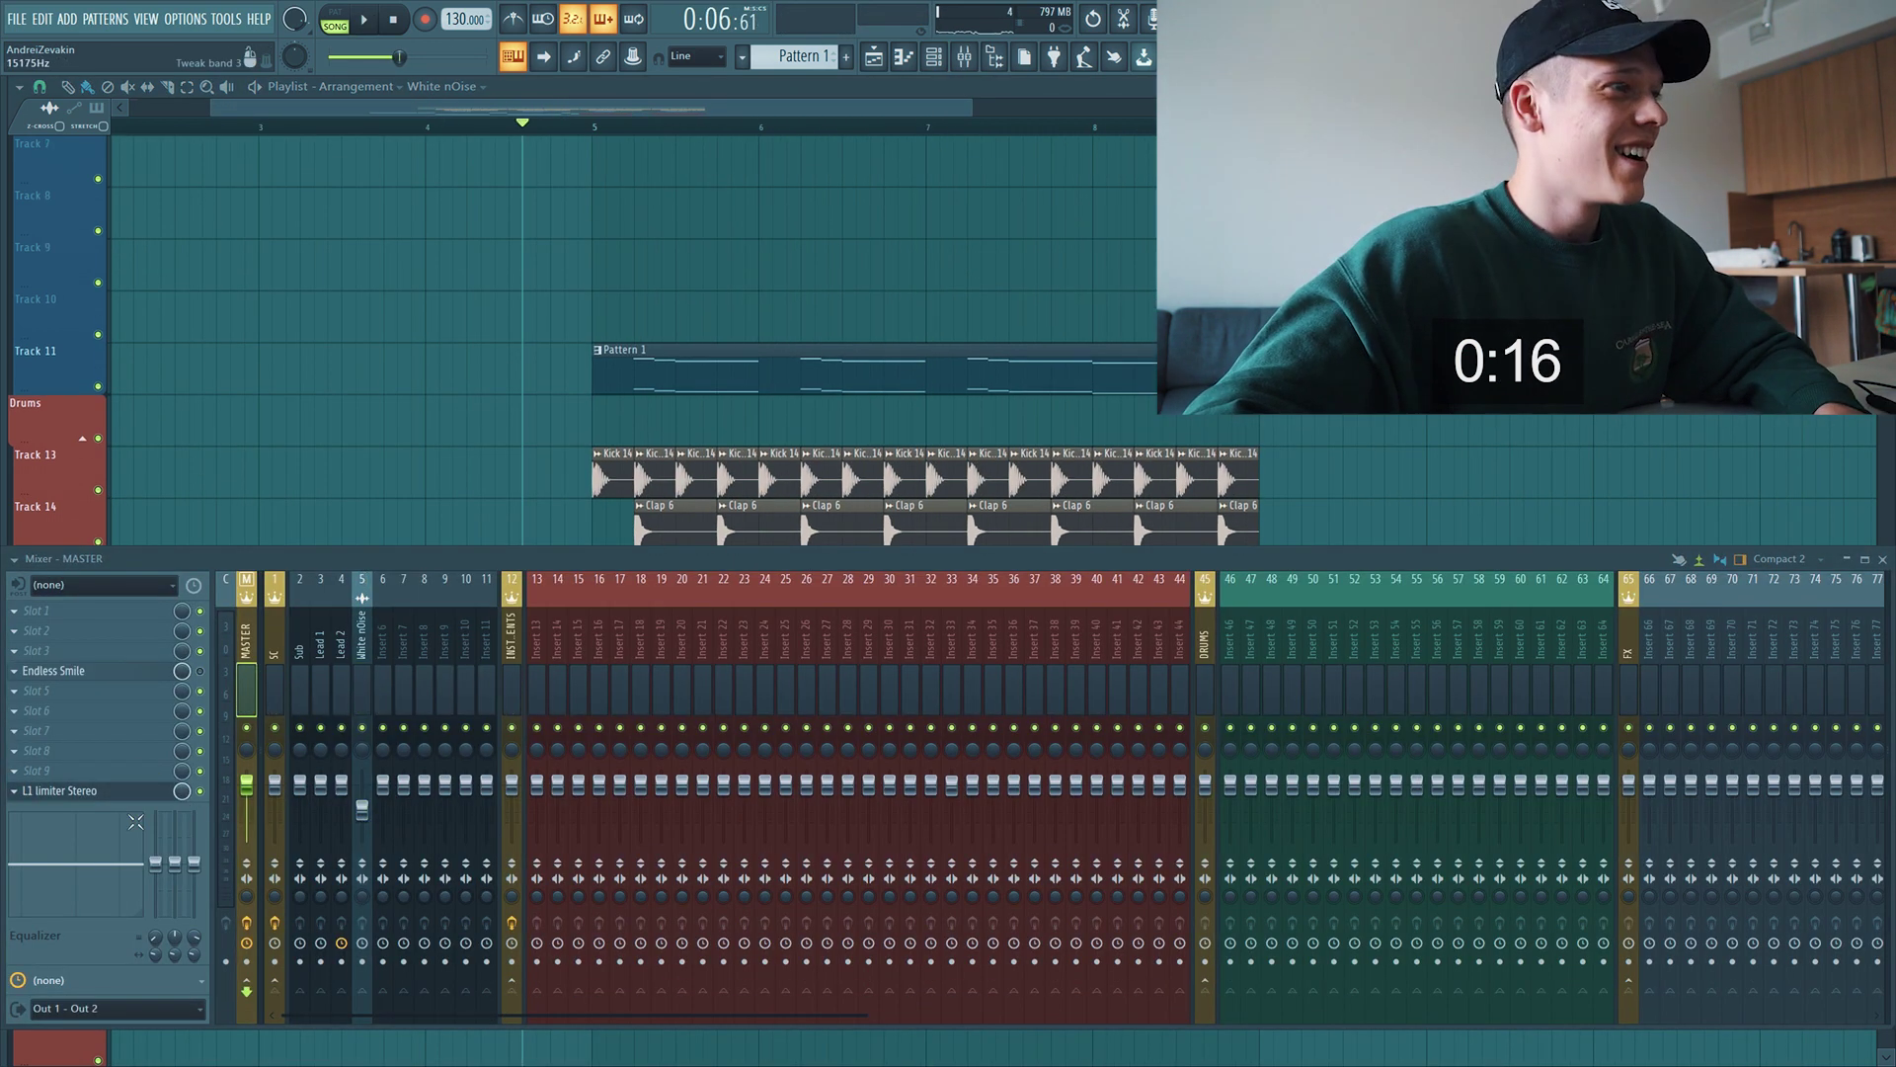
drag(1024, 561, 1004, 668)
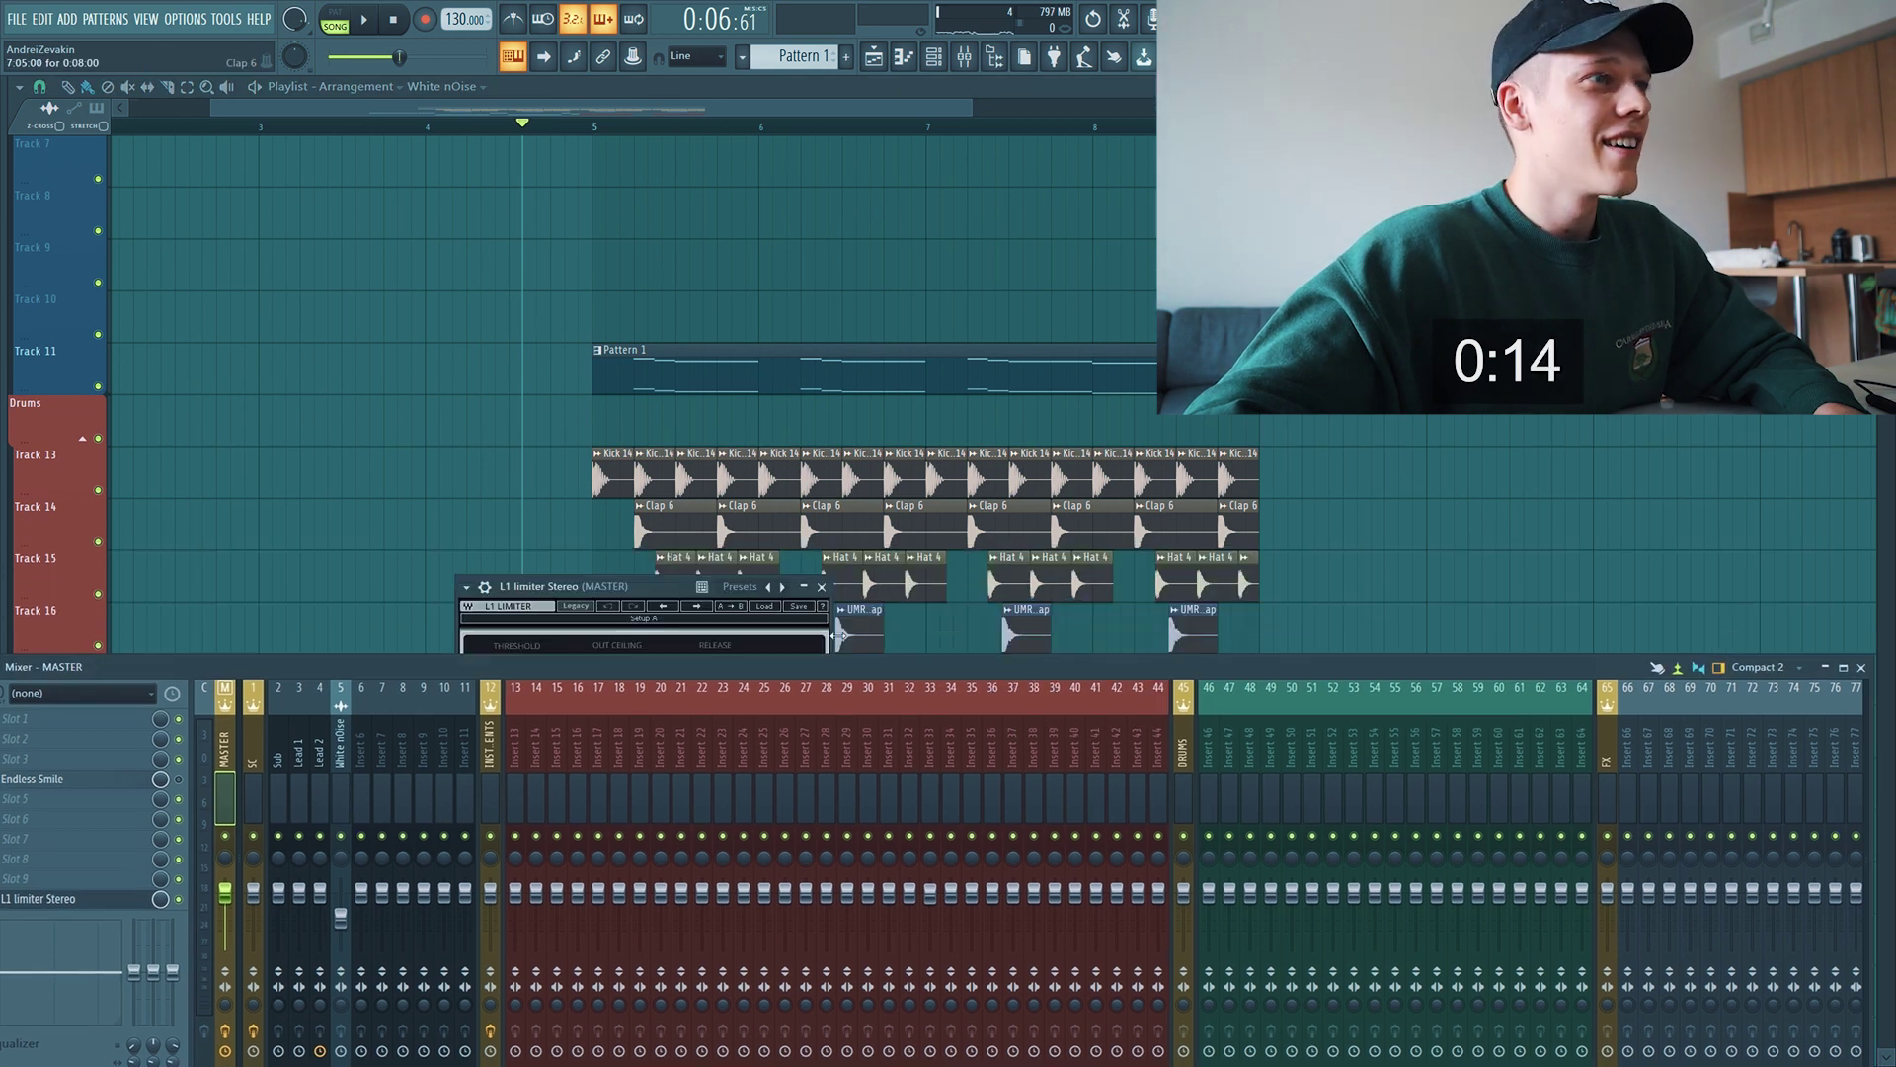
drag(557, 589, 585, 303)
key(space)
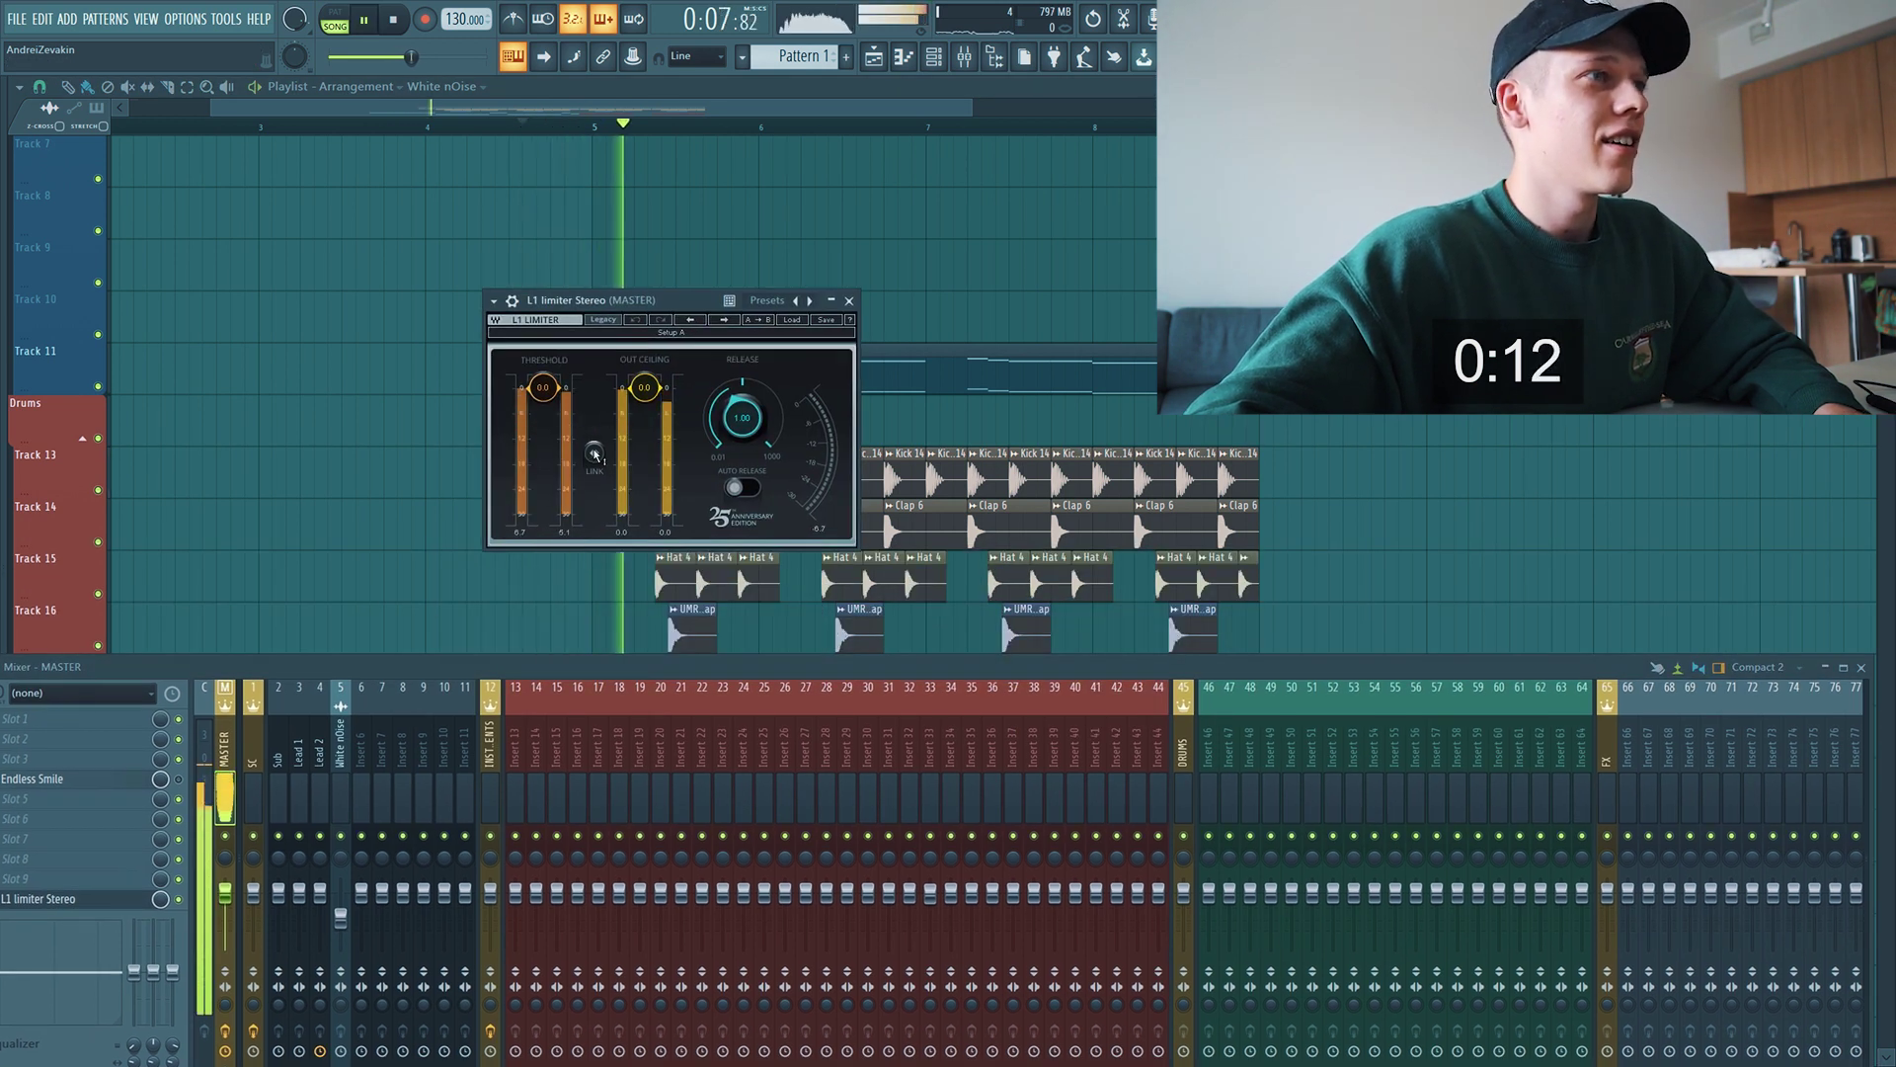
click(848, 300)
click(1860, 668)
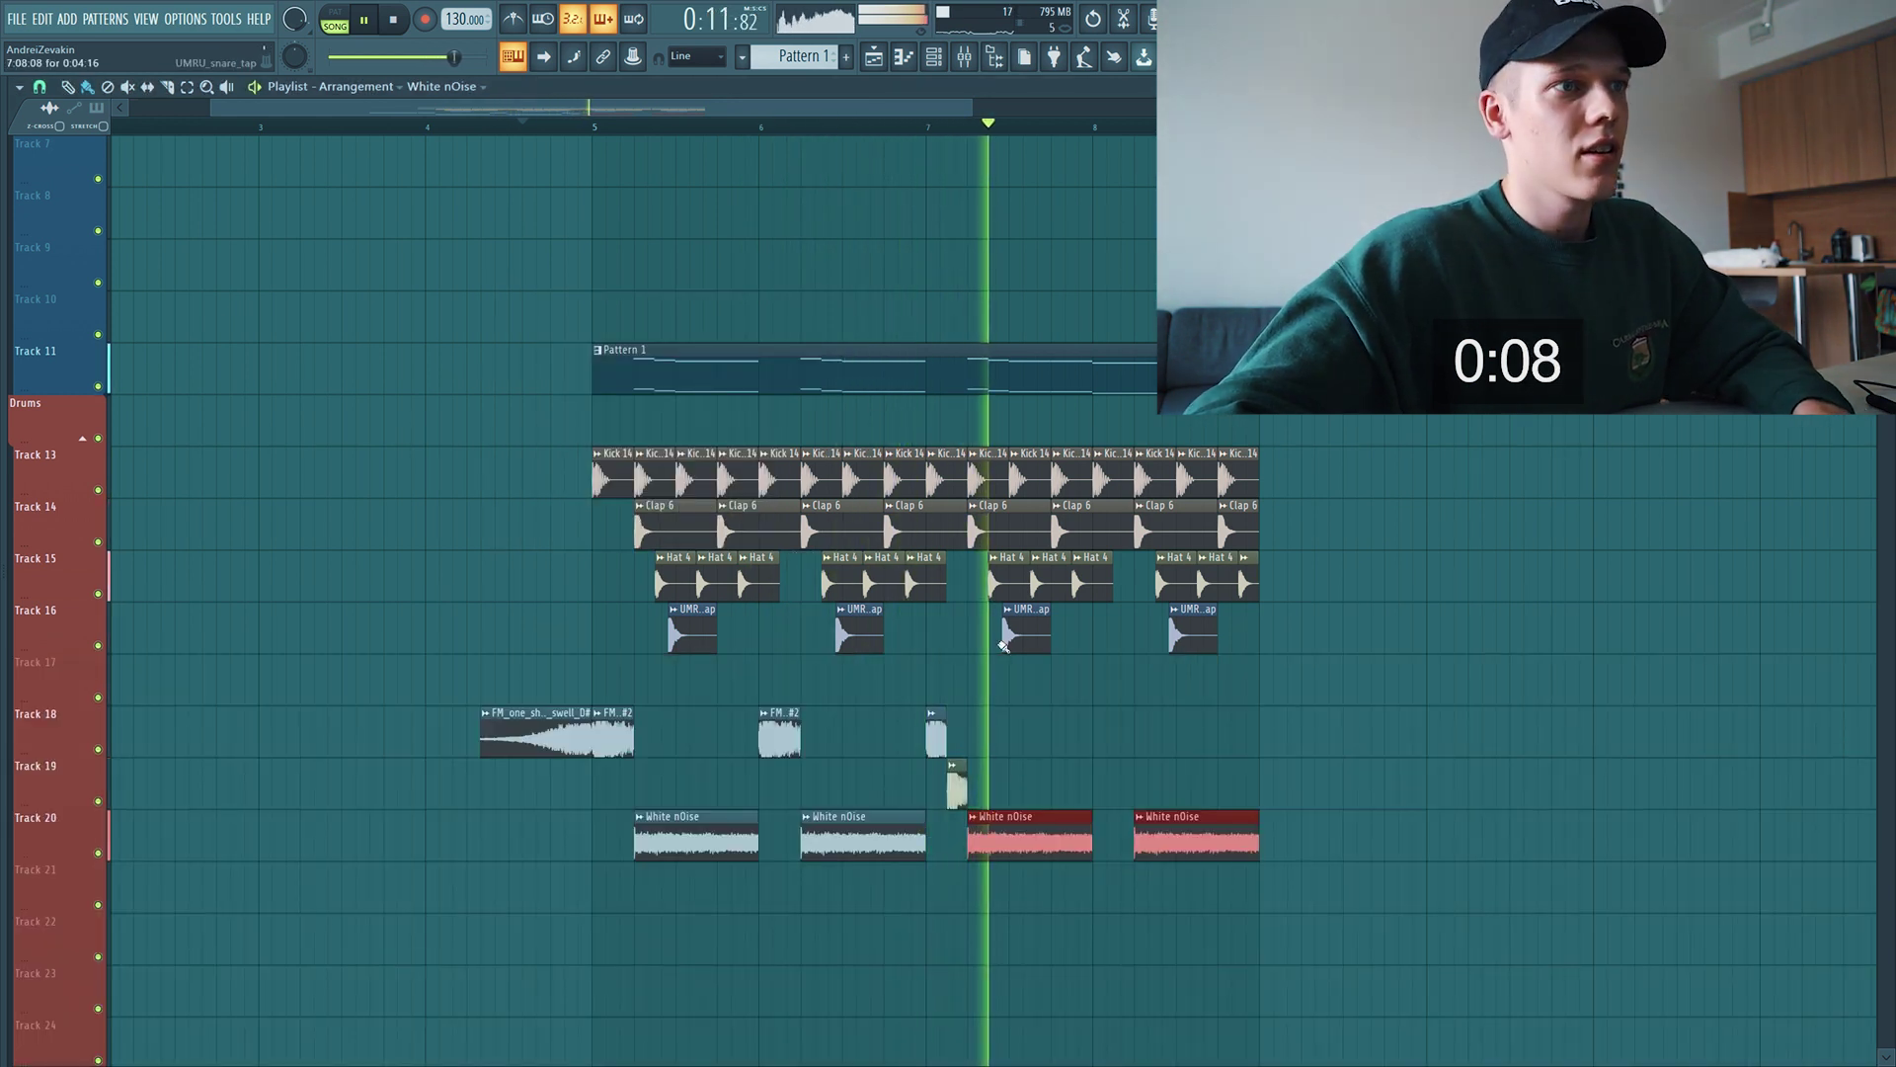
scroll(979, 663, up, 5)
scroll(963, 658, down, 3)
key(space)
scroll(971, 654, down, 1)
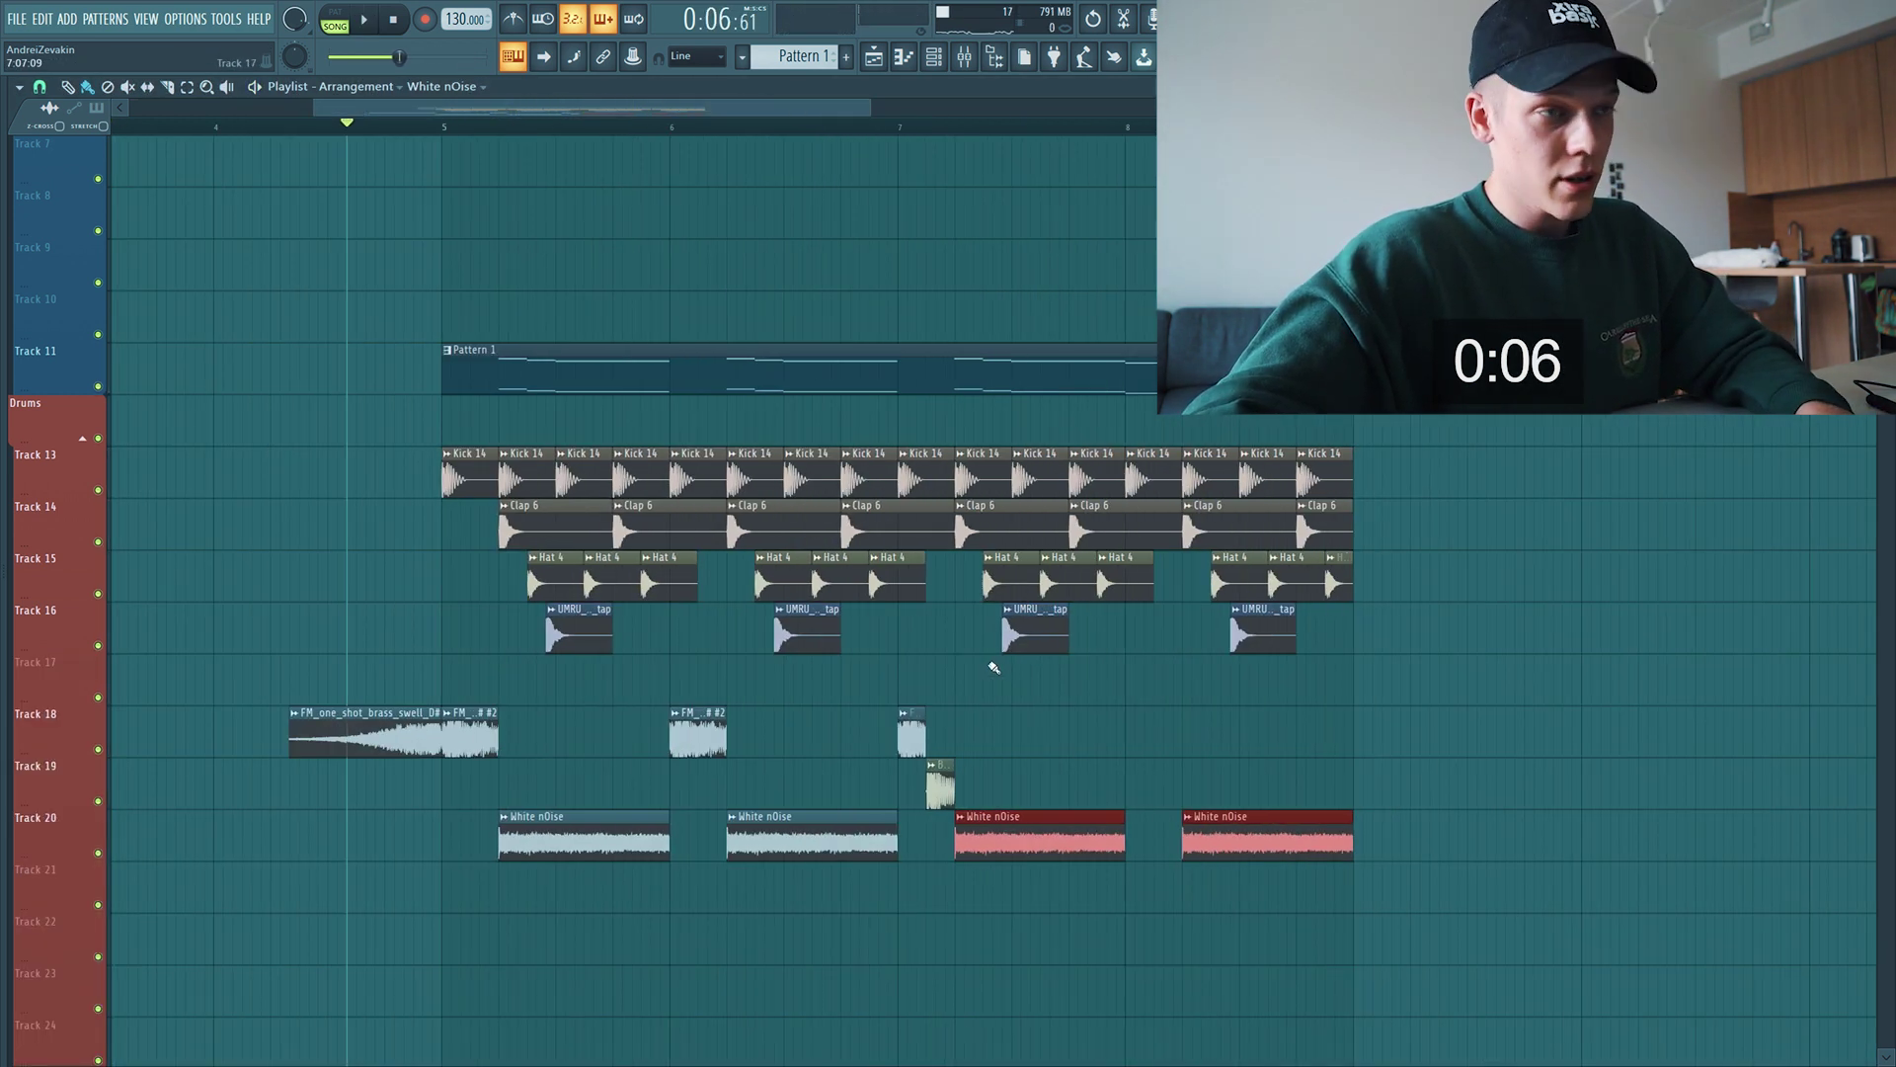
scroll(994, 668, up, 2)
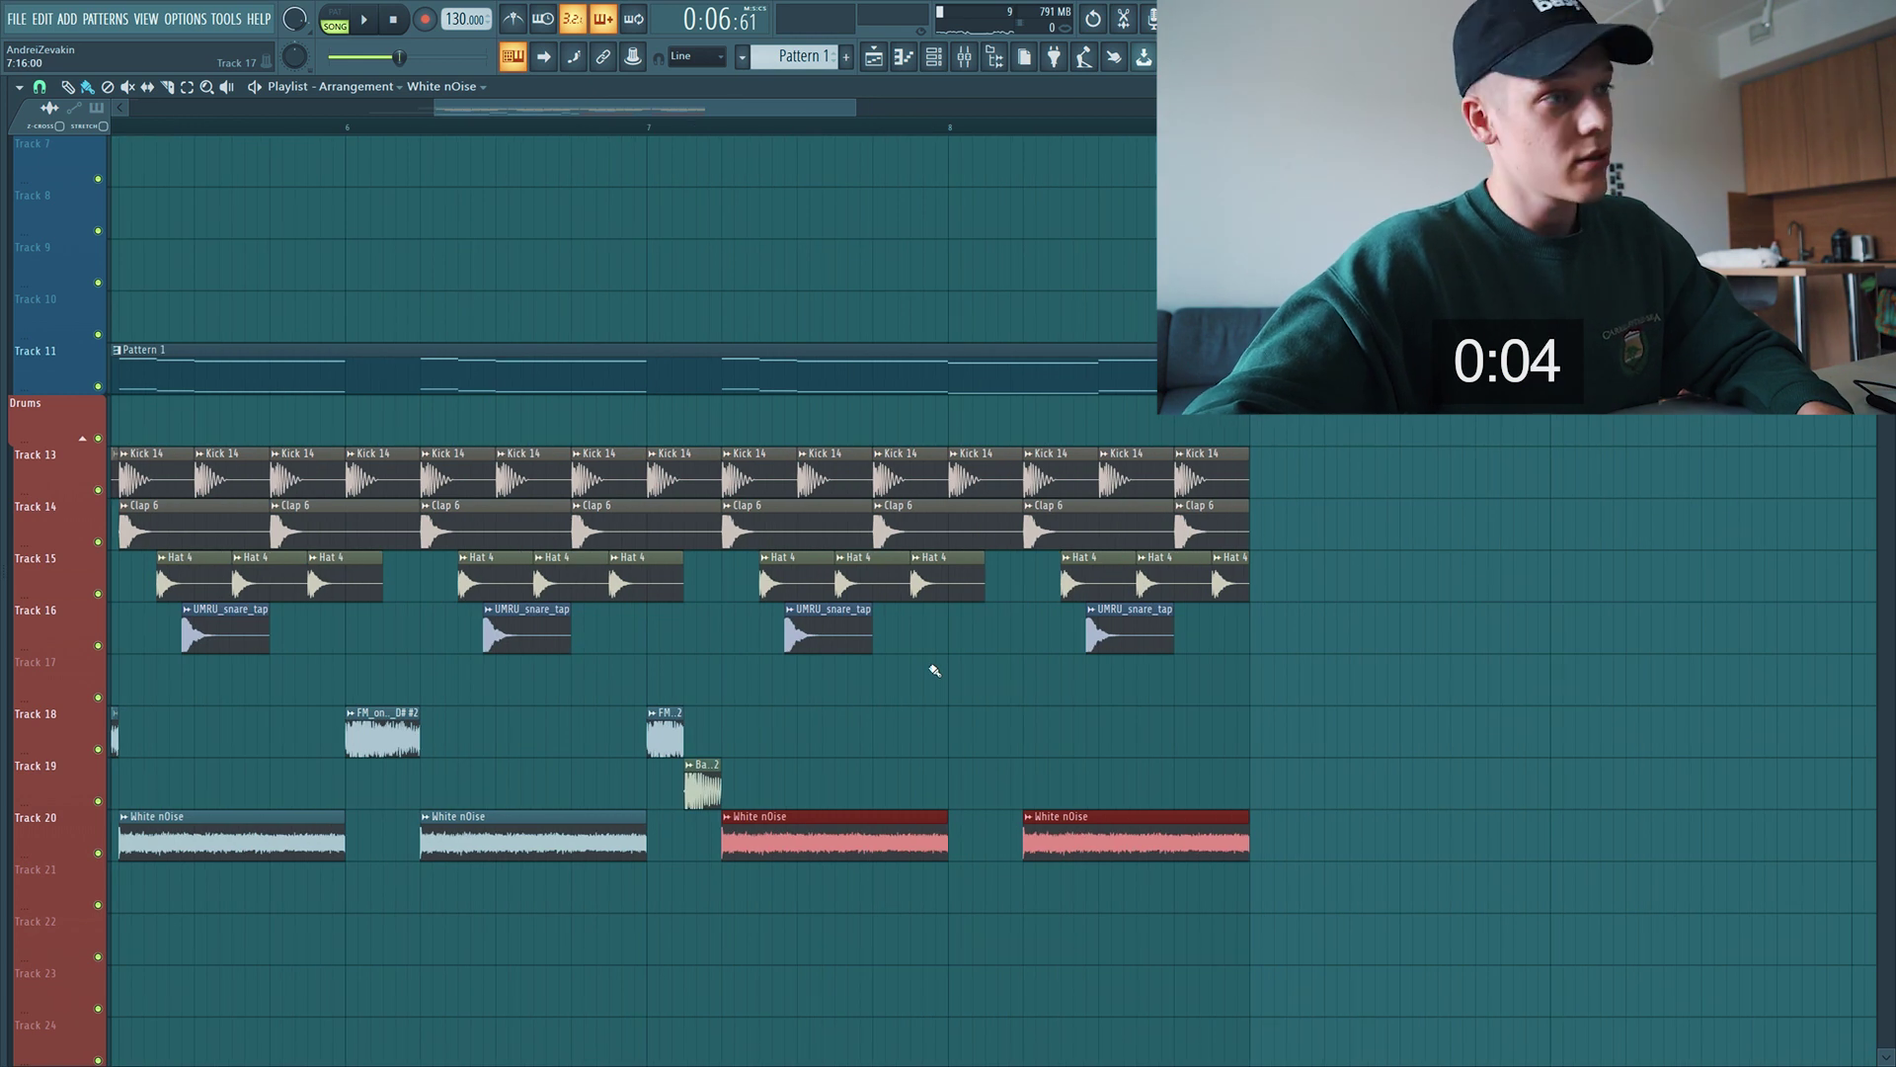
scroll(849, 652, down, 3)
scroll(787, 633, down, 1)
scroll(787, 632, down, 2)
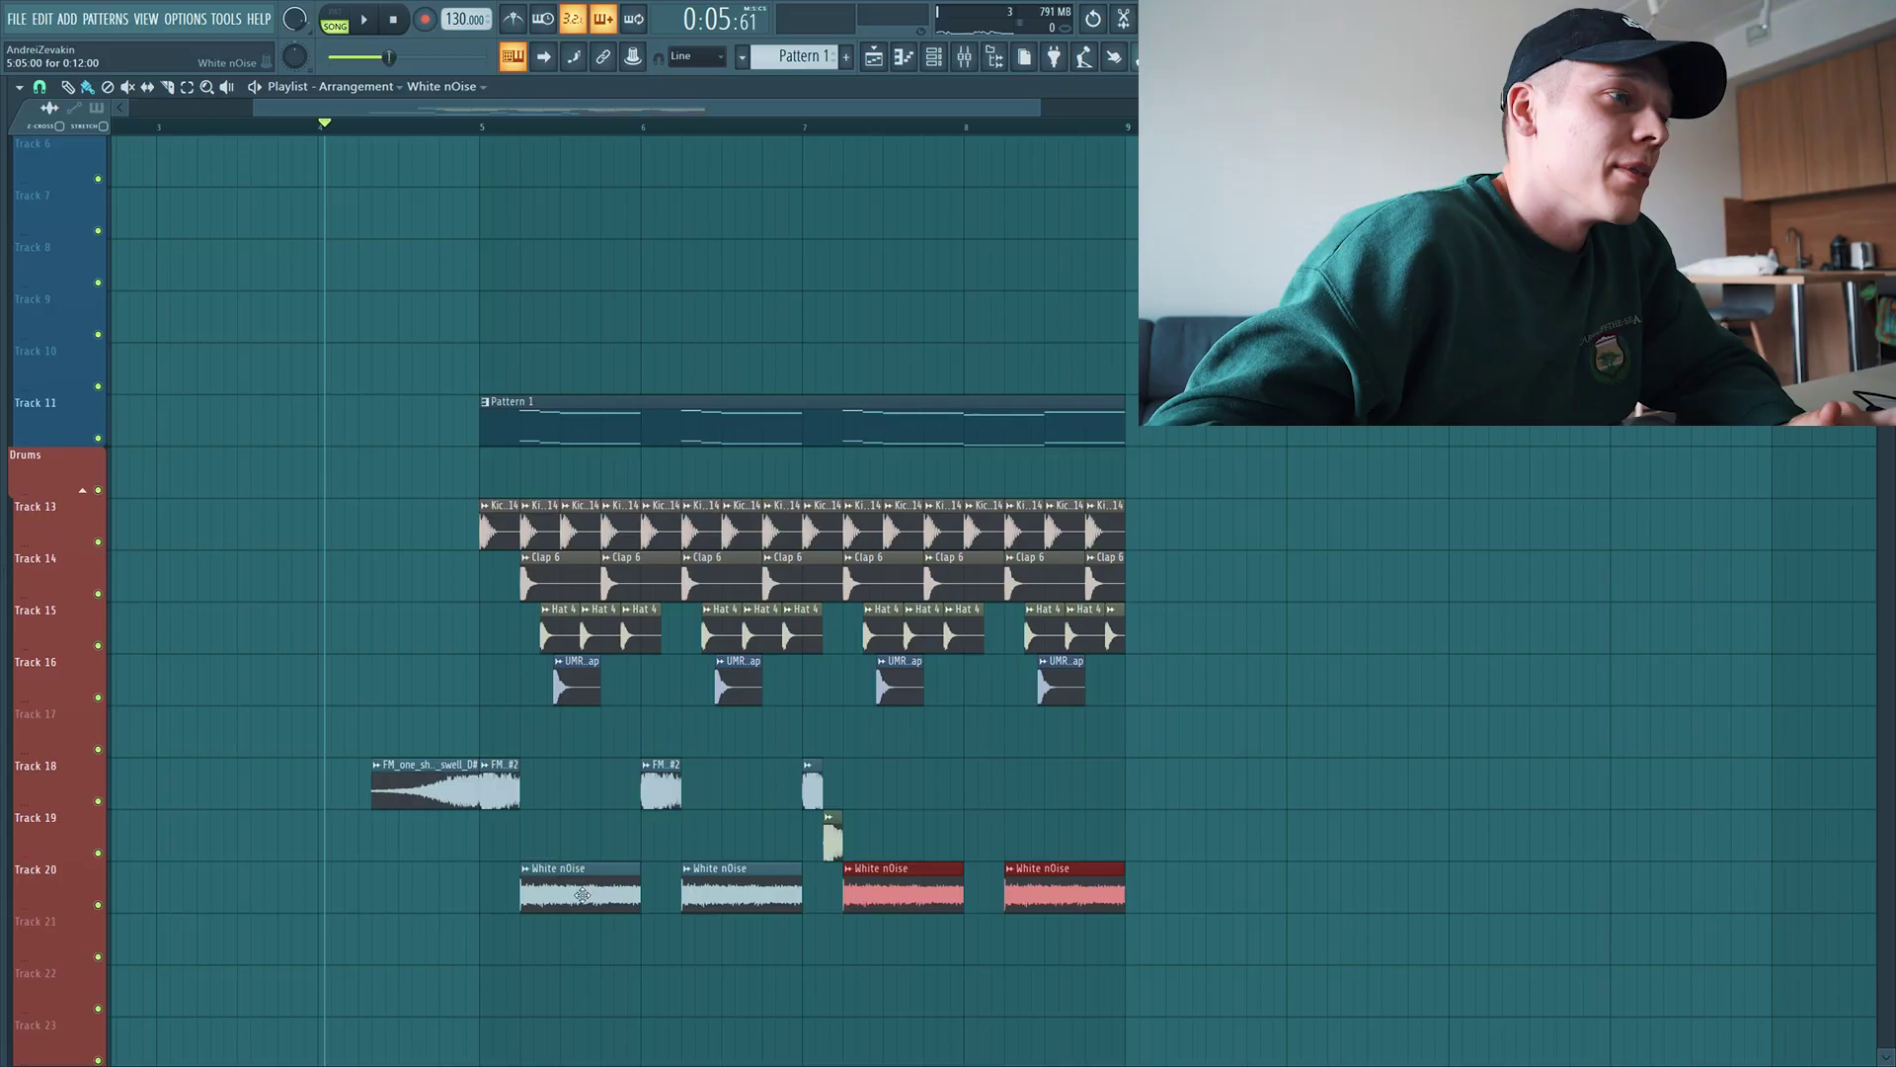
Correct the noise sample's name to "White noise", close its settings and play the arrangement
double_click(582, 894)
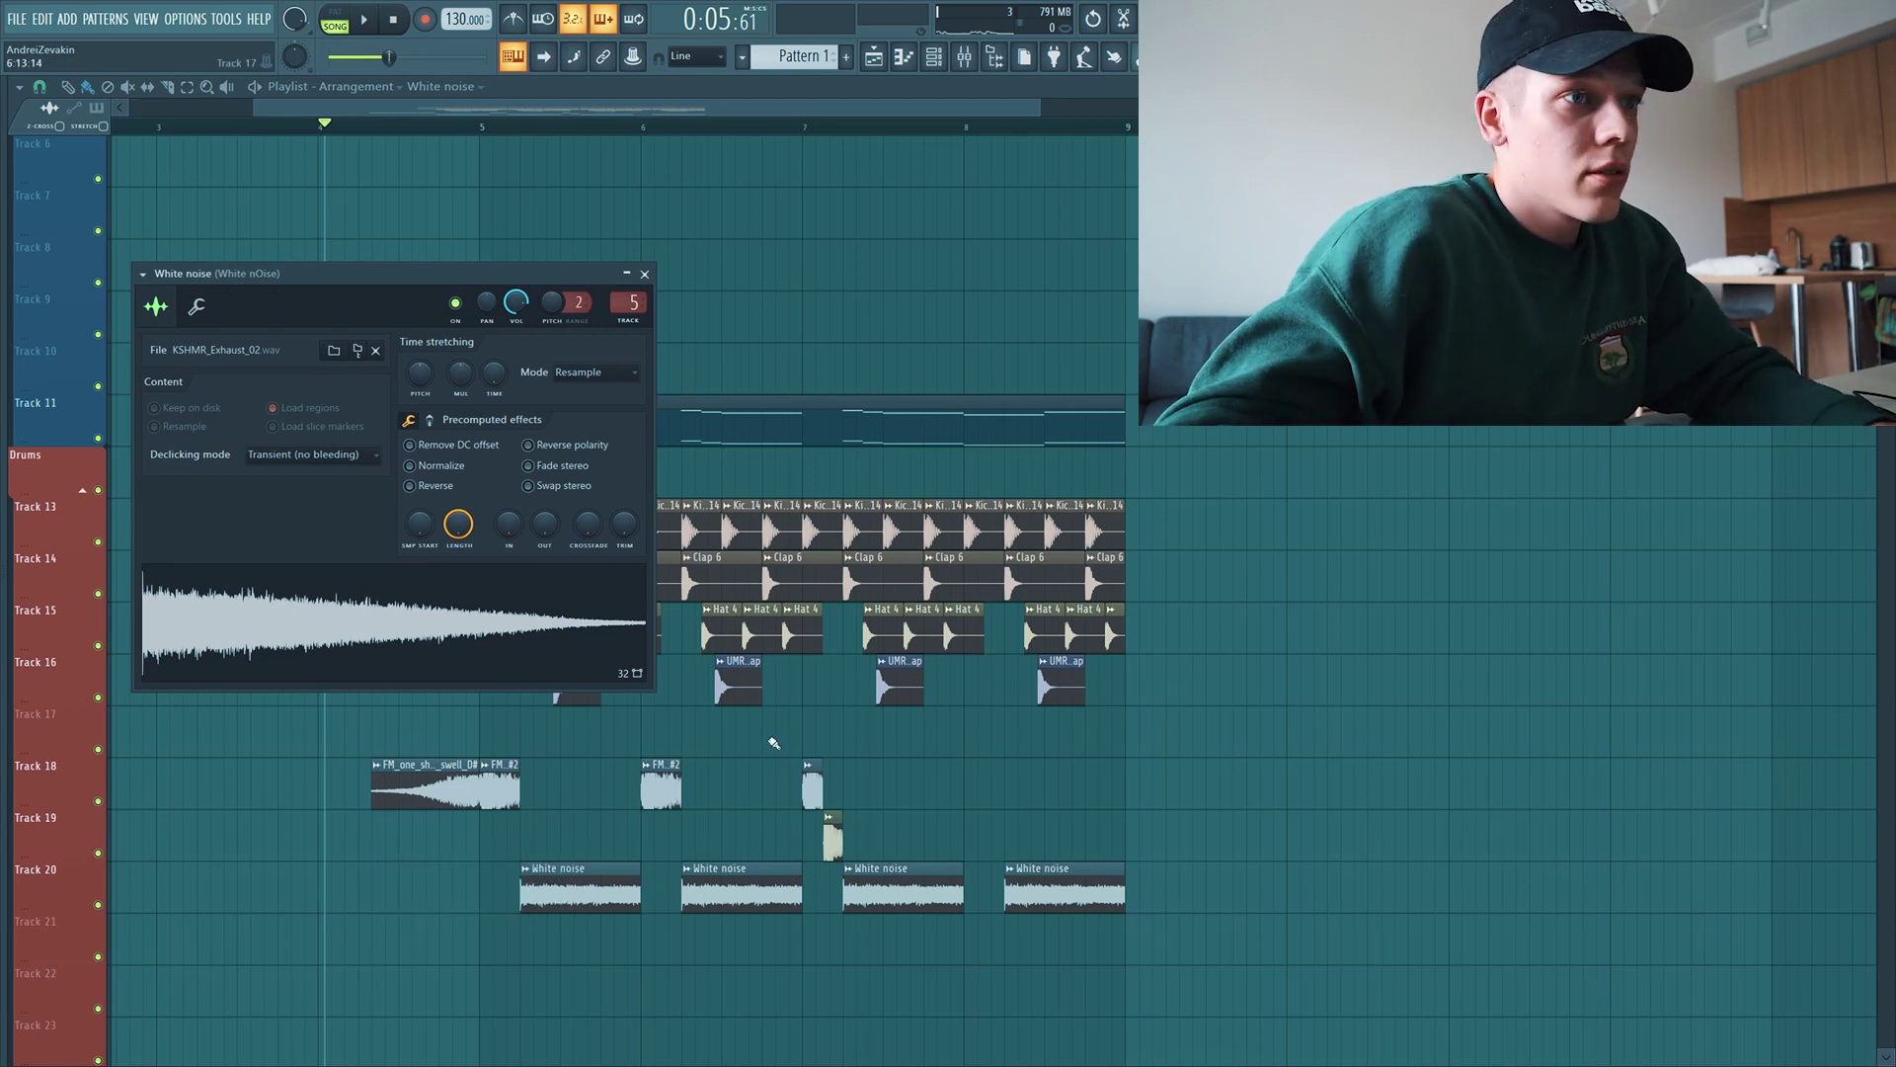
key(Escape)
key(space)
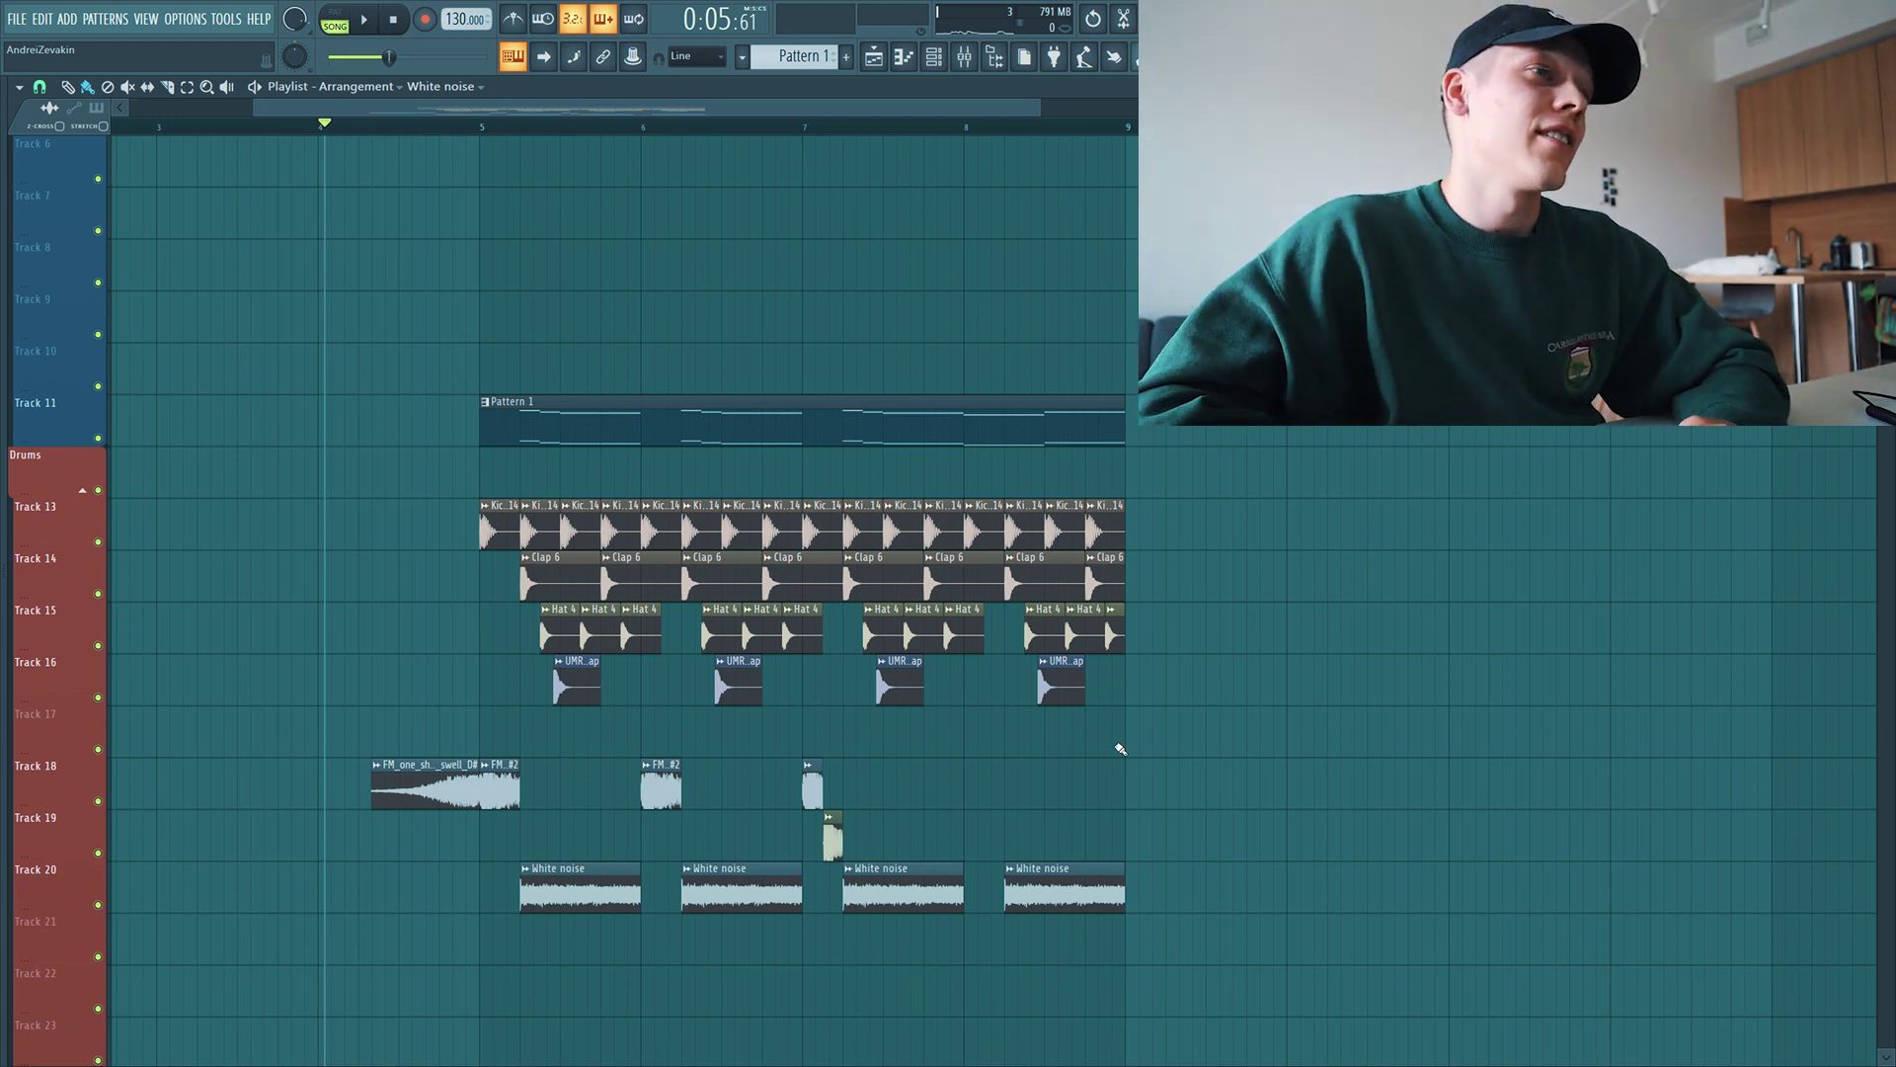
scroll(981, 675, down, 7)
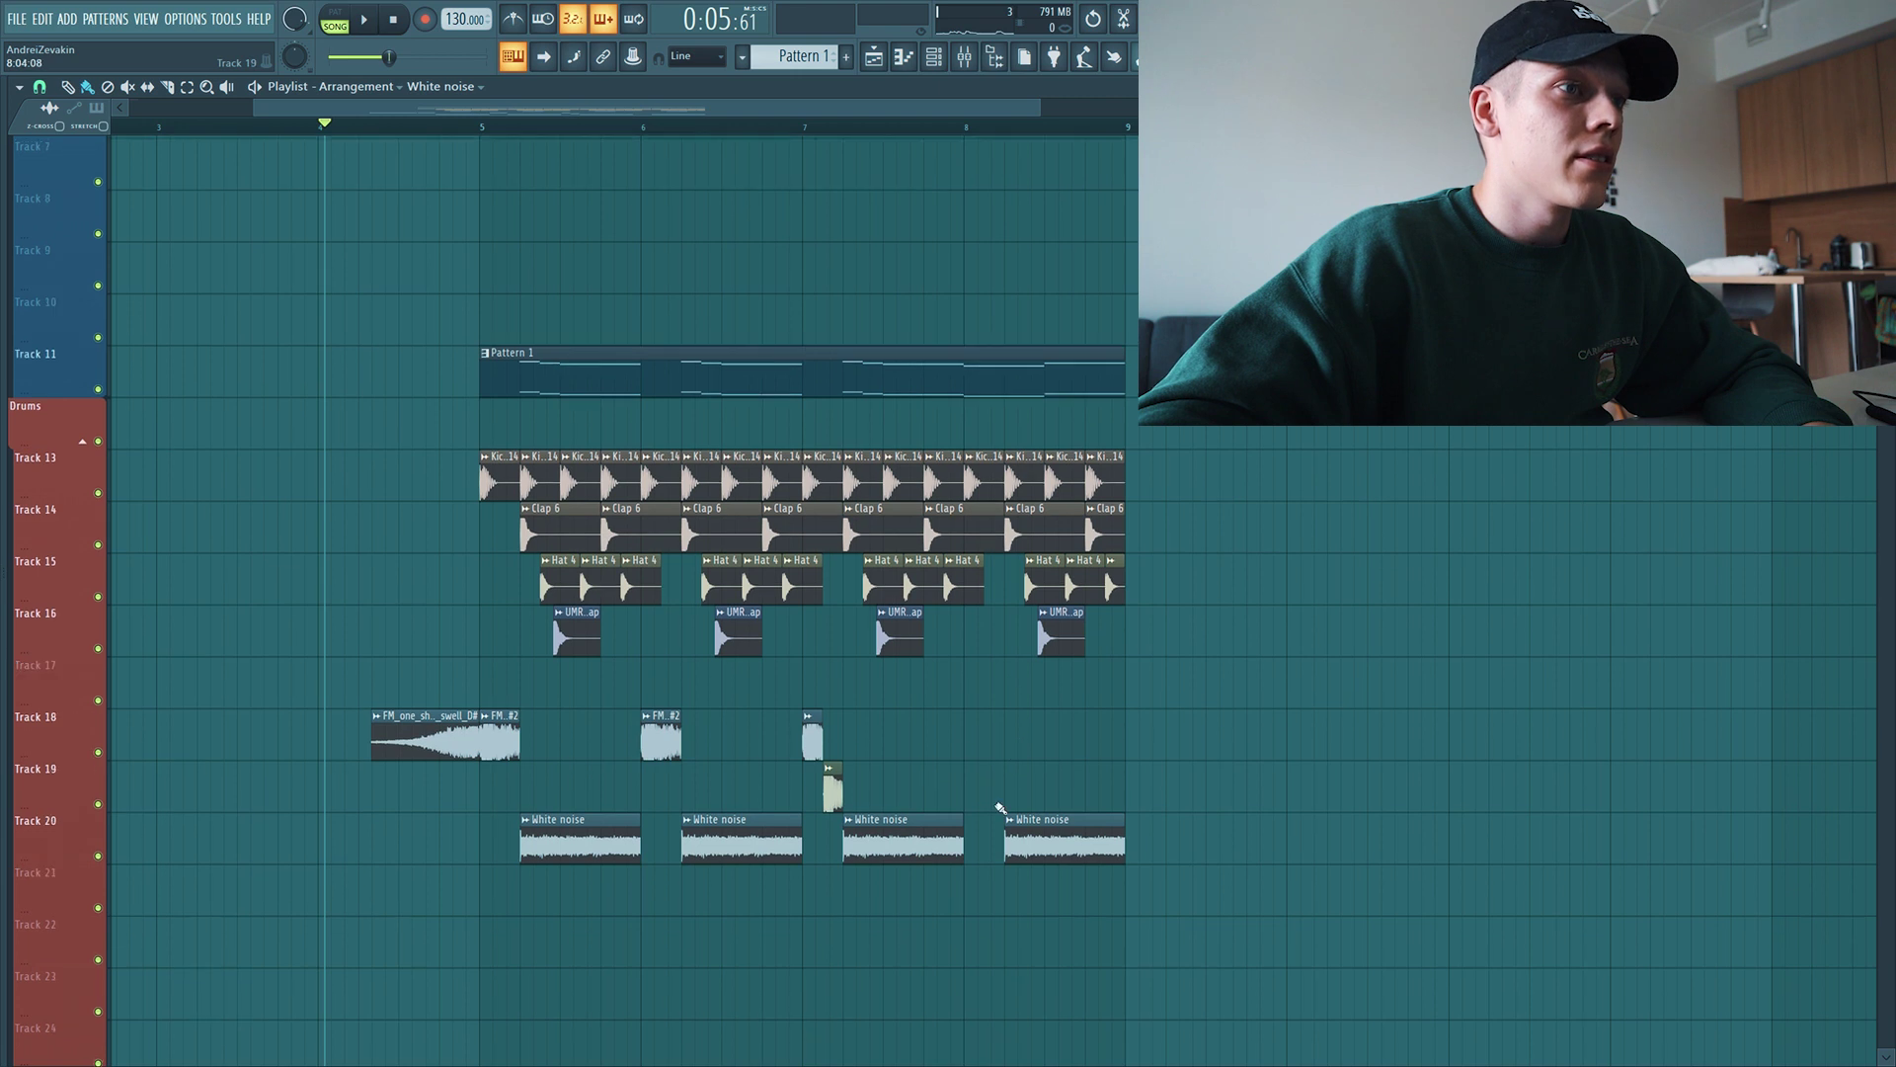
scroll(859, 796, up, 5)
scroll(839, 801, up, 4)
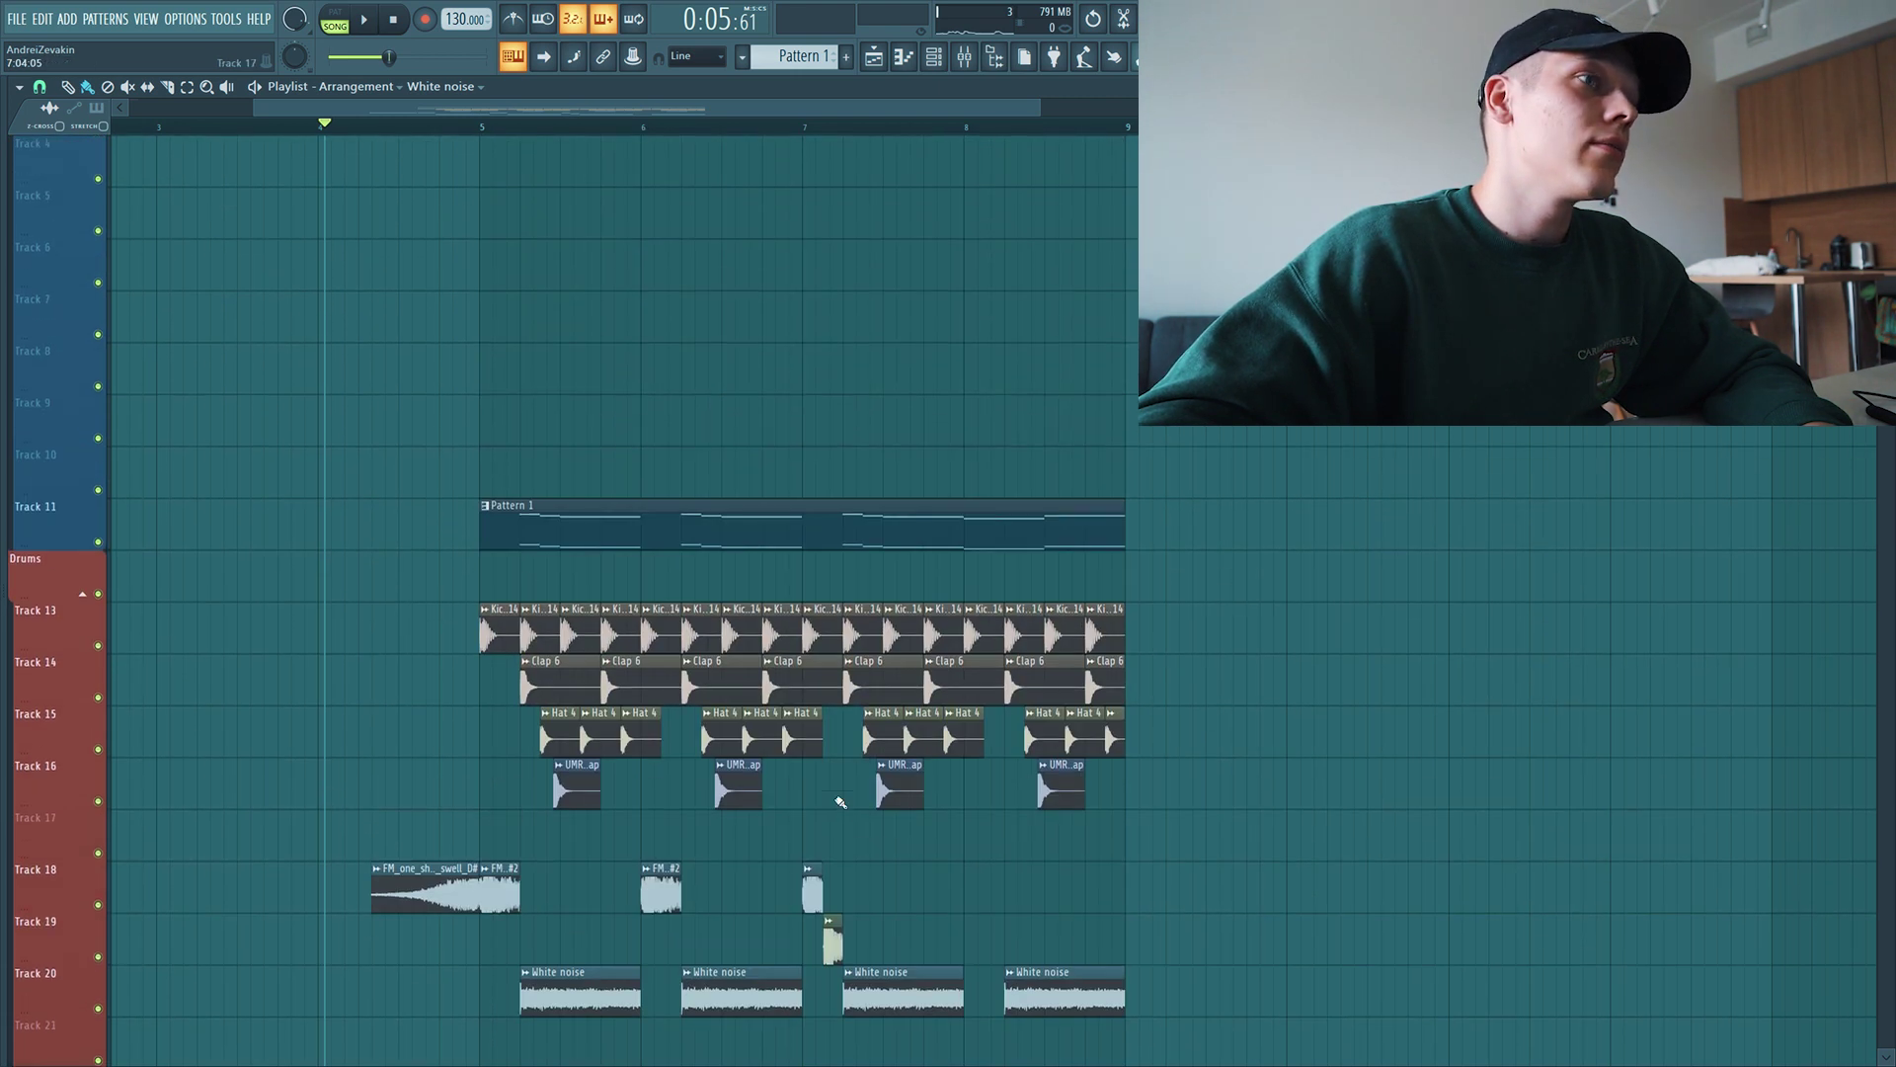
scroll(839, 801, down, 1)
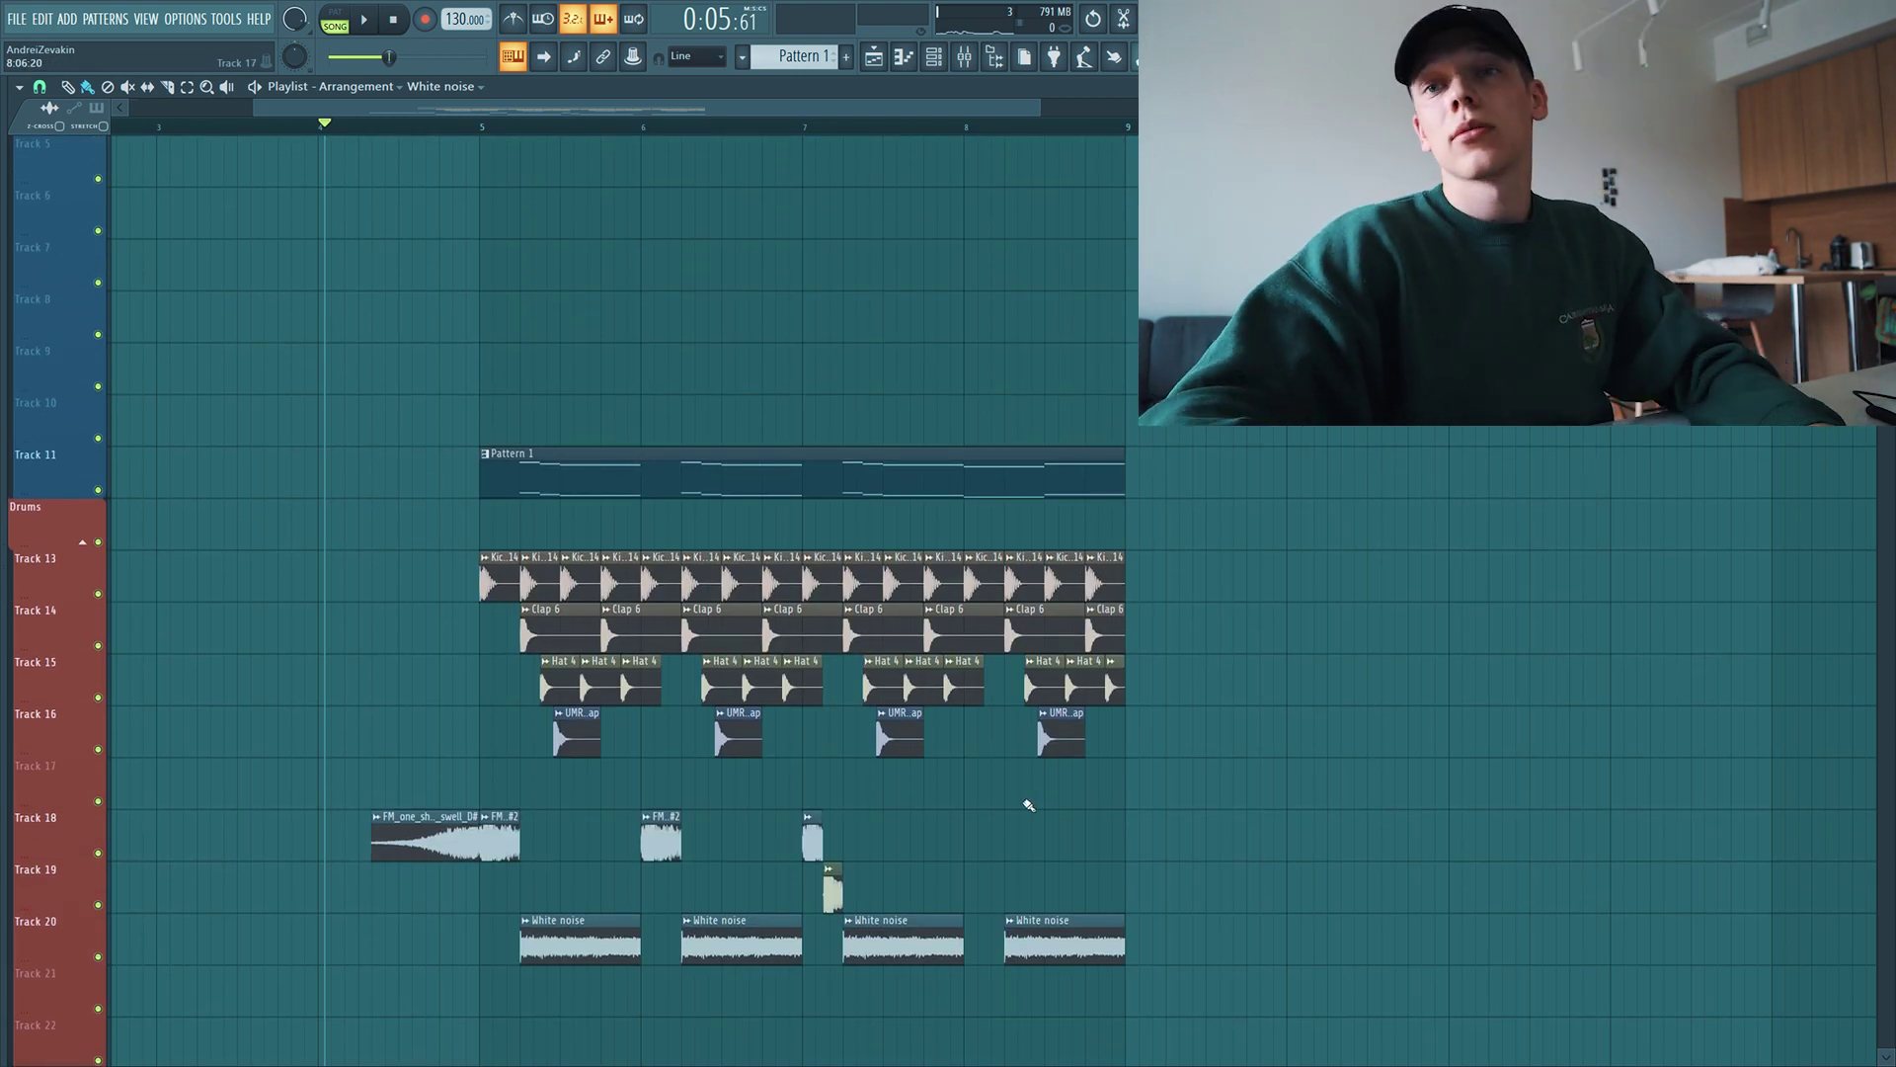